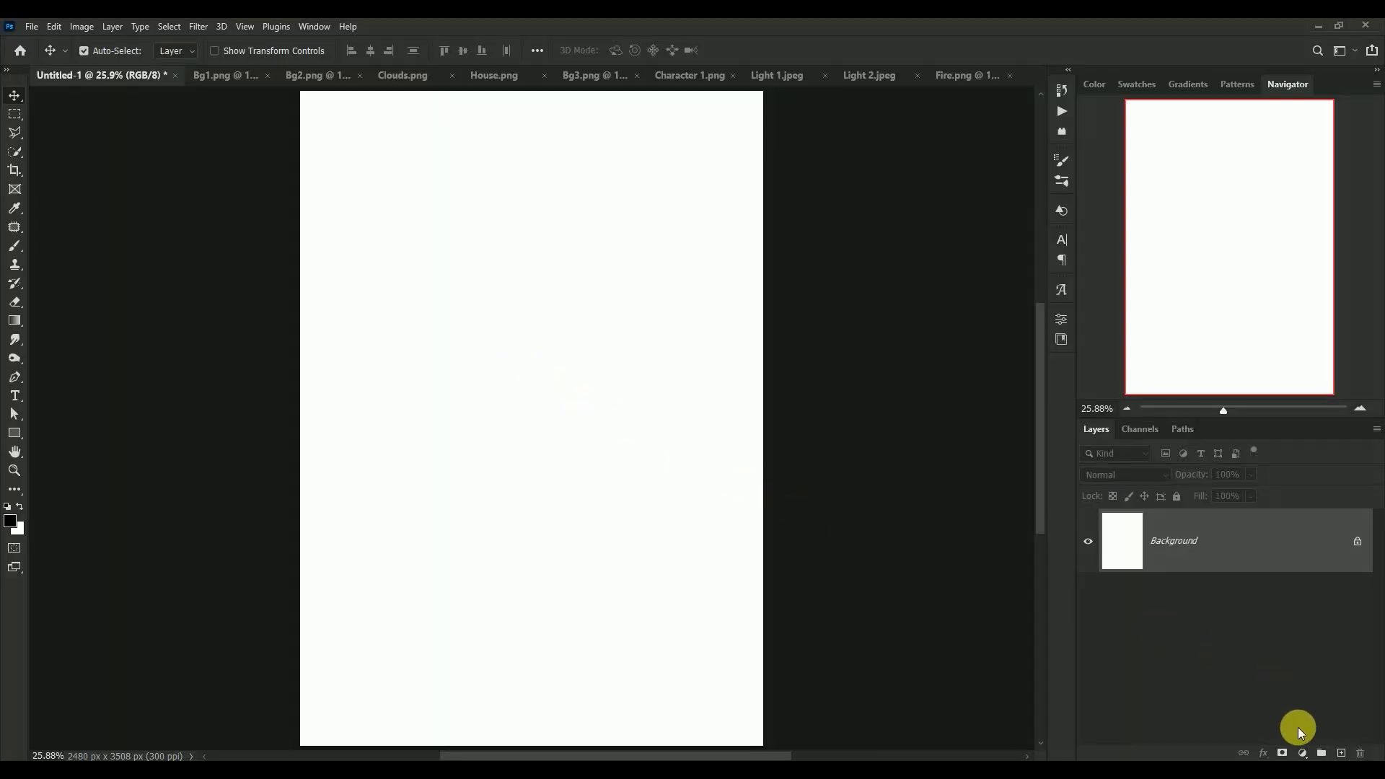
- Add a Solid Color fill layer in dark grey 454545 covering the canvas
click(1309, 754)
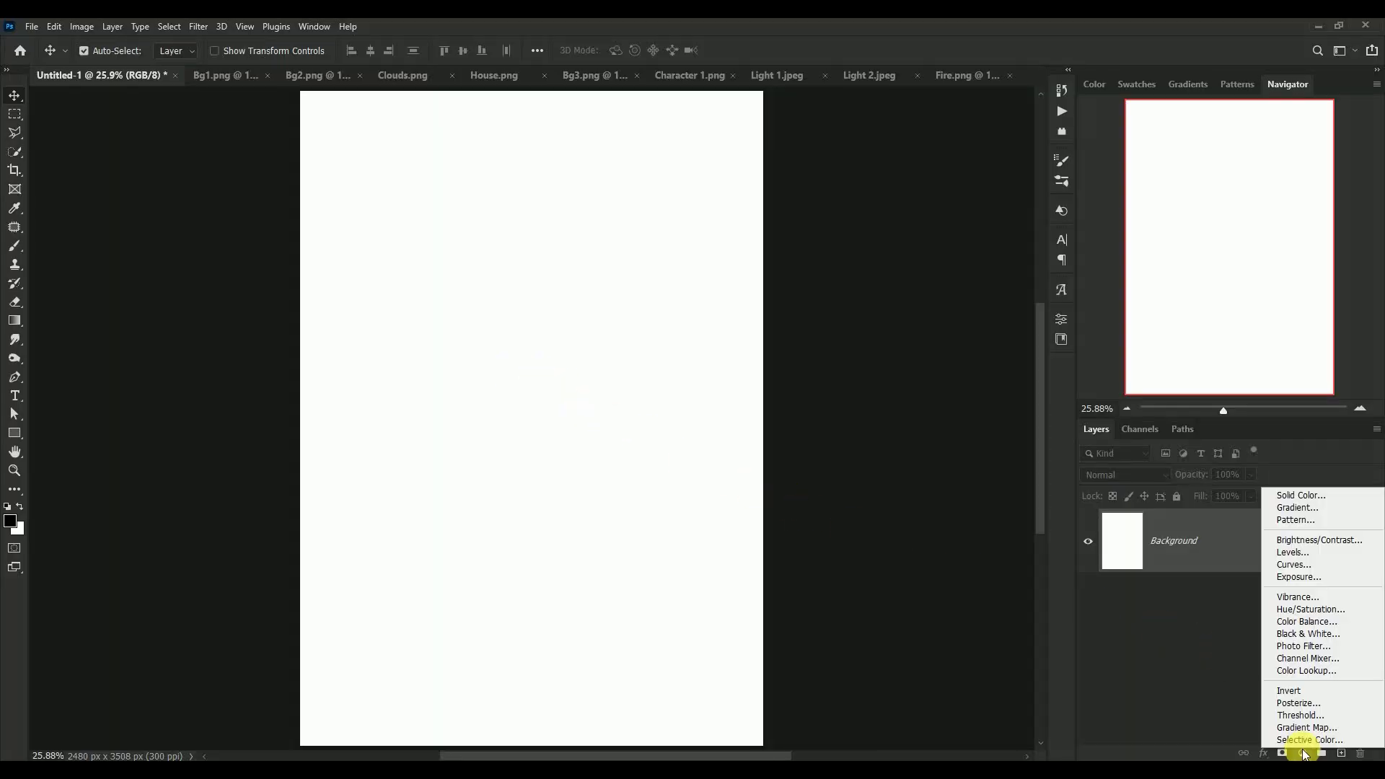
click(1292, 496)
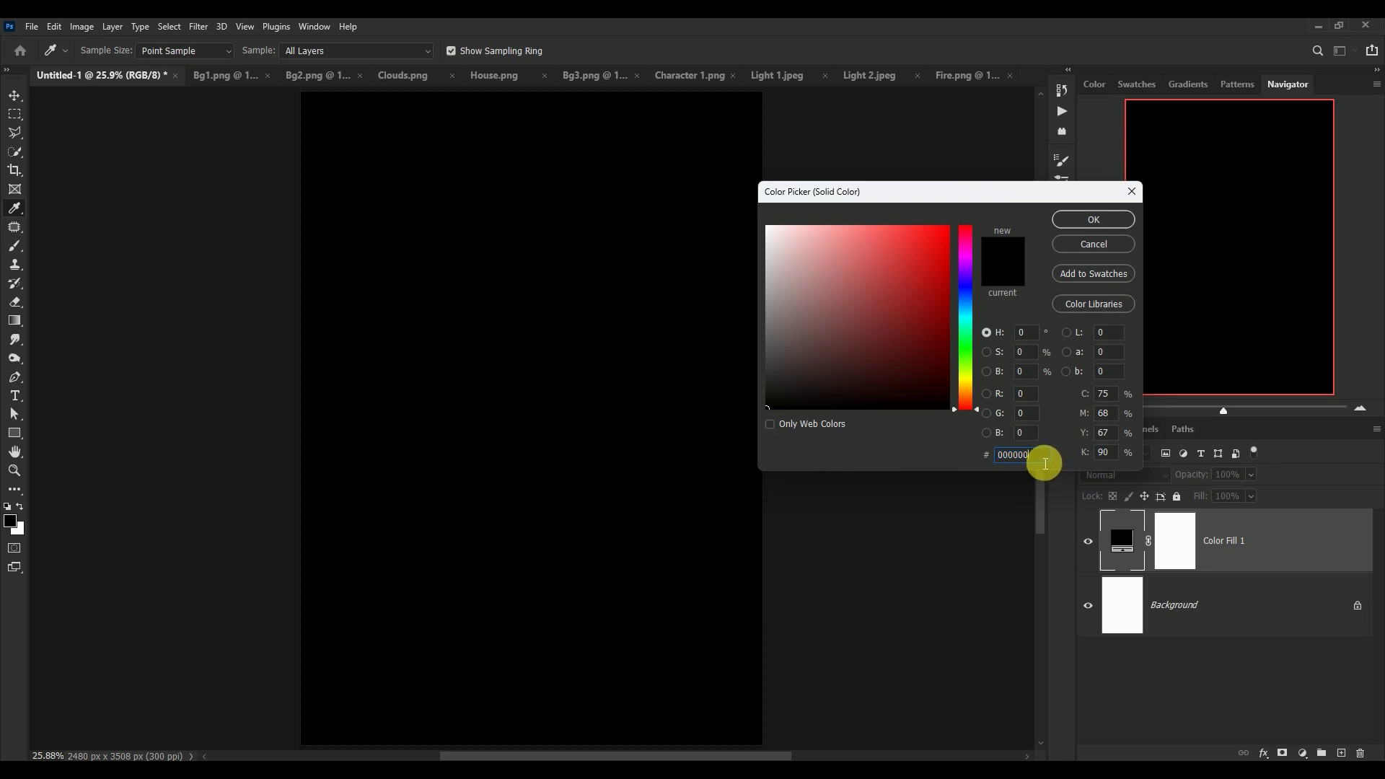
text(454545)
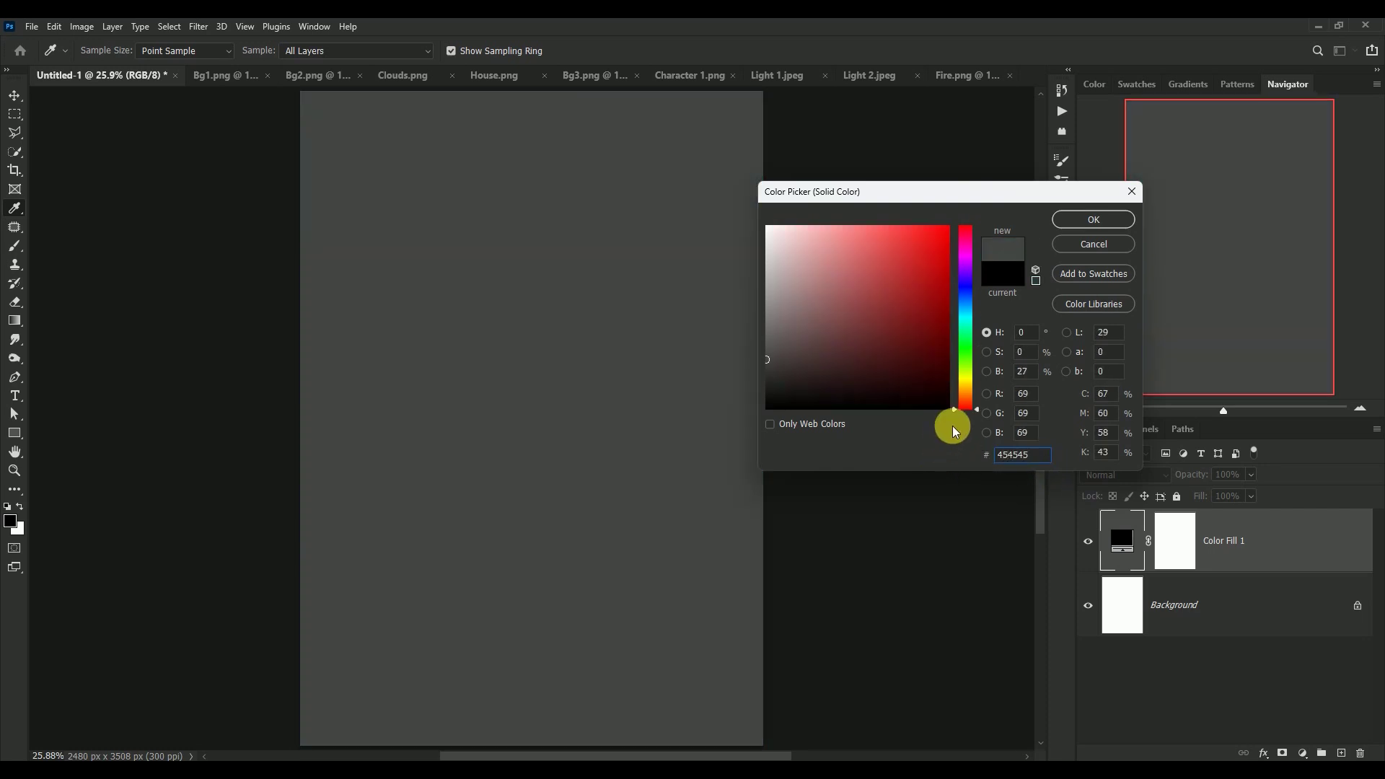
click(1080, 228)
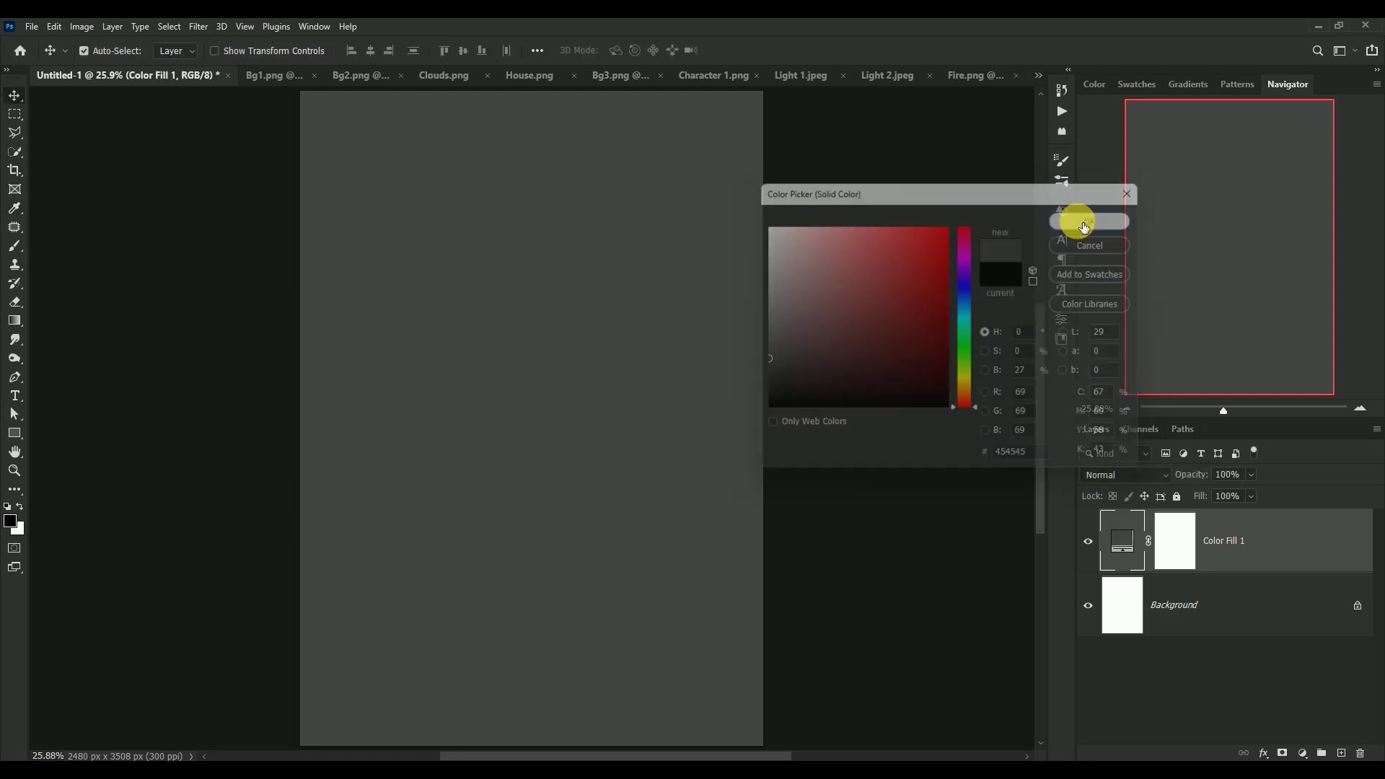
- Drag the Bg1 valley image into Untitled-1, convert it to a smart object, and move it to the bottom
click(259, 77)
mouse_move(659, 525)
mouse_down()
mouse_move(652, 494)
mouse_move(73, 81)
mouse_move(513, 469)
mouse_up()
right_click(1251, 539)
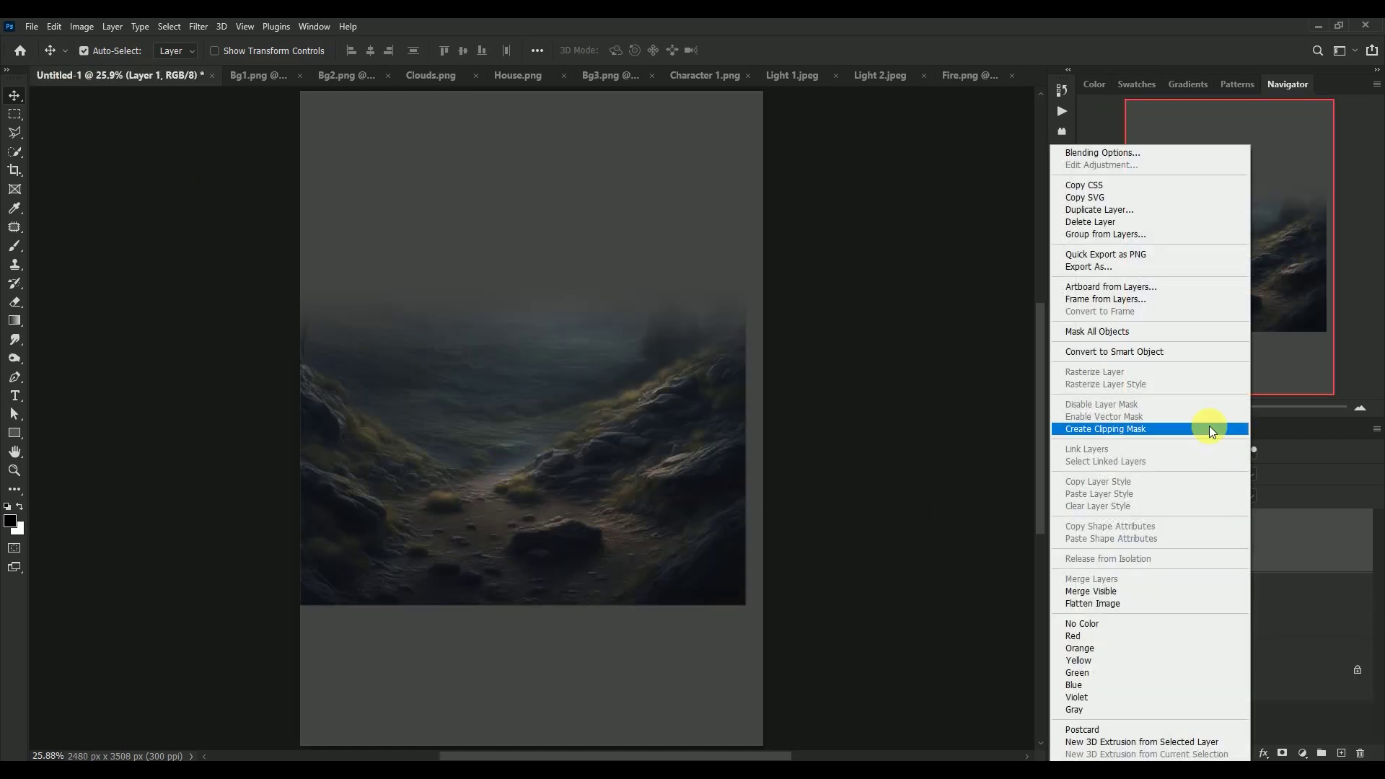
click(1173, 351)
drag(597, 438, 590, 624)
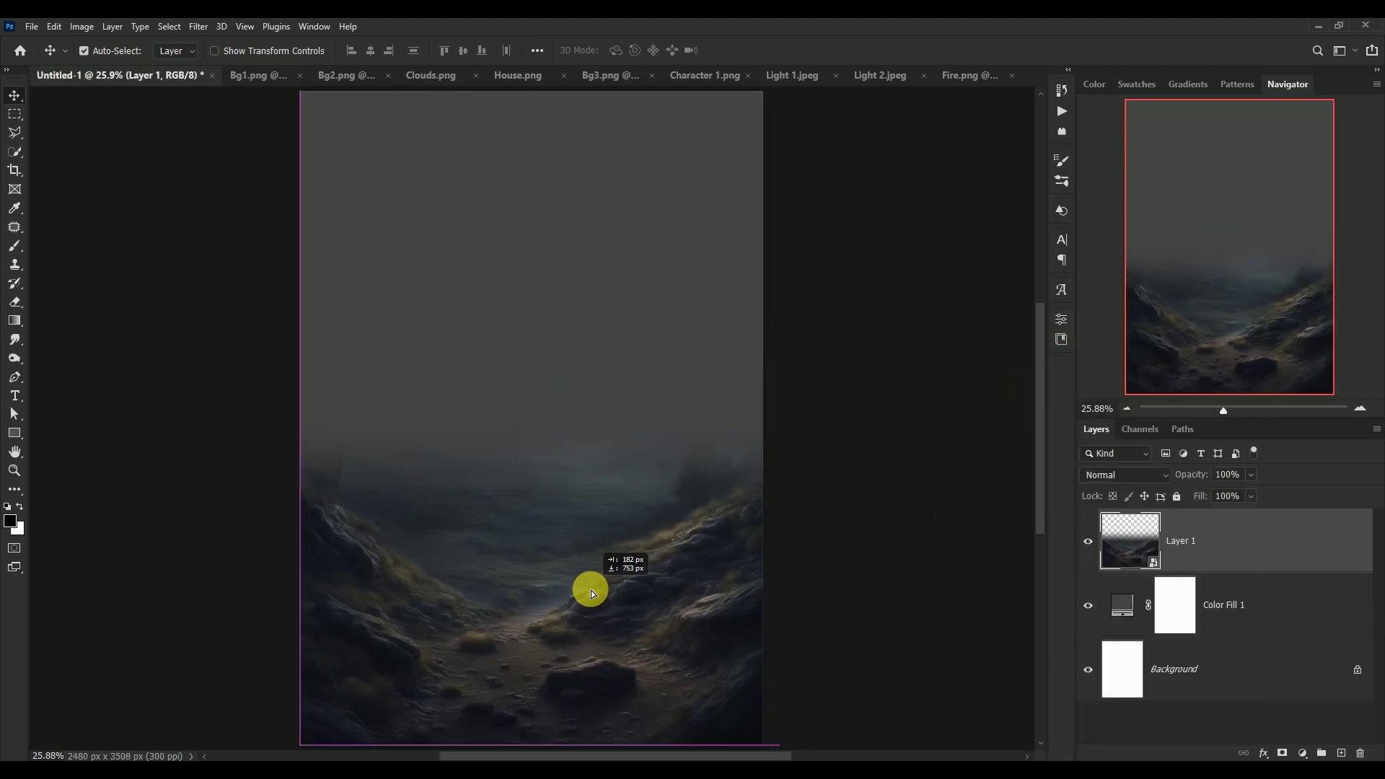
click(1087, 542)
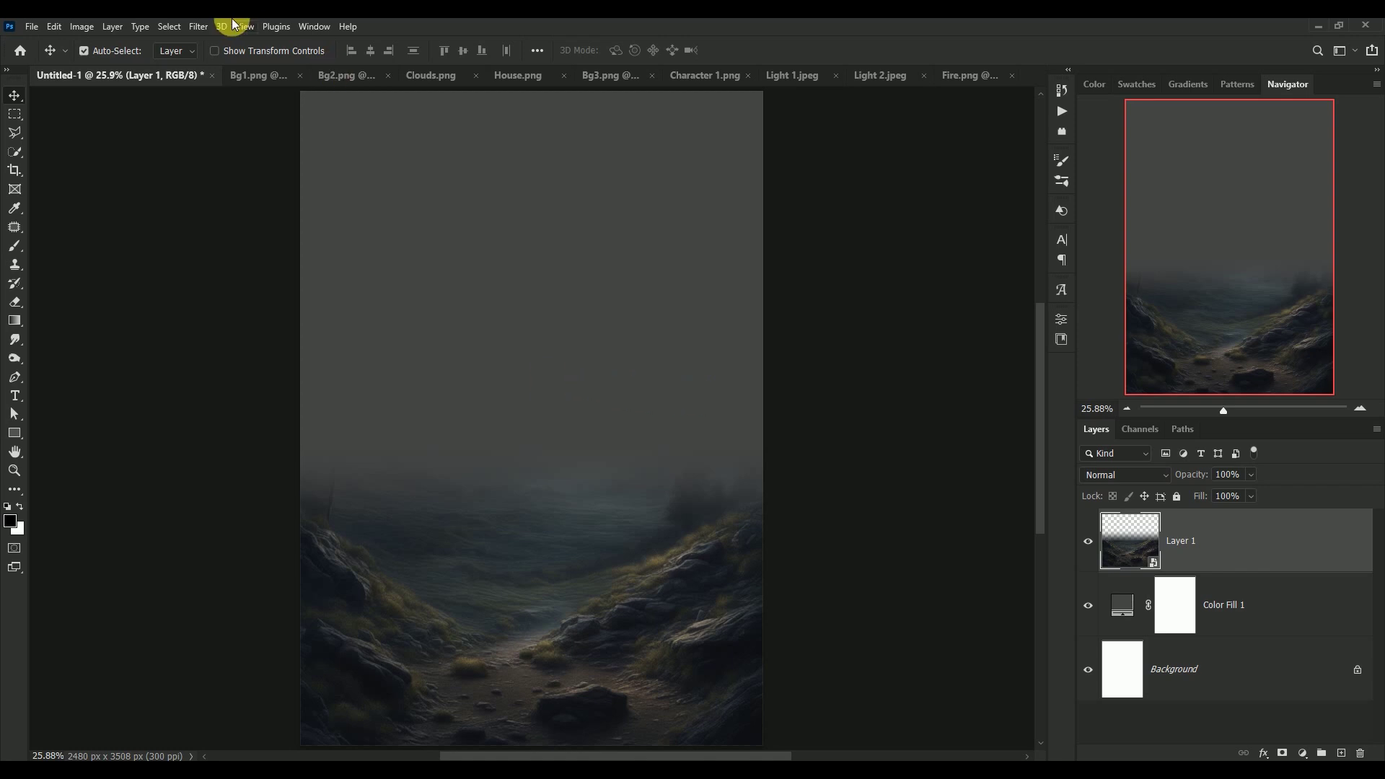
- Apply Camera Raw: Contrast +14, Highlights +28, Shadows +20, Texture +50, Clarity +50
click(199, 28)
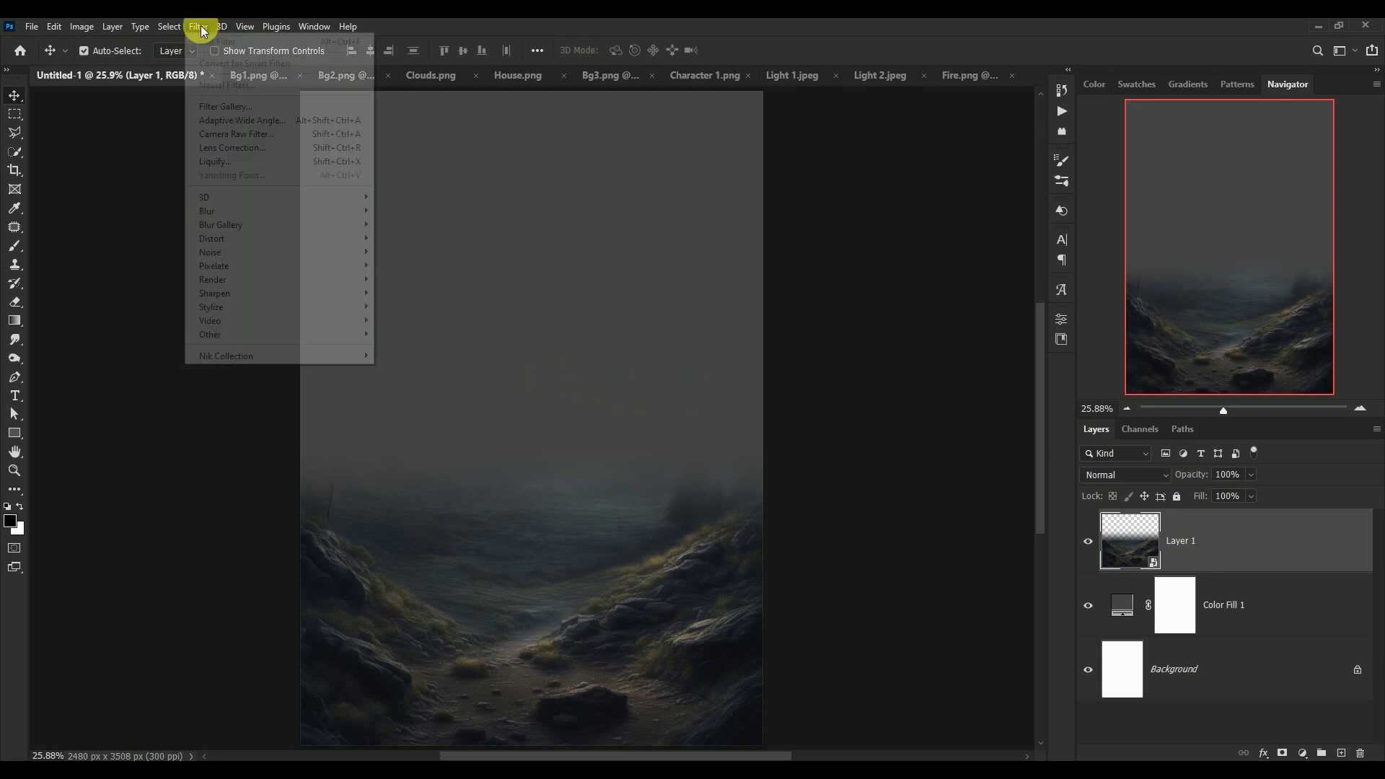
click(209, 133)
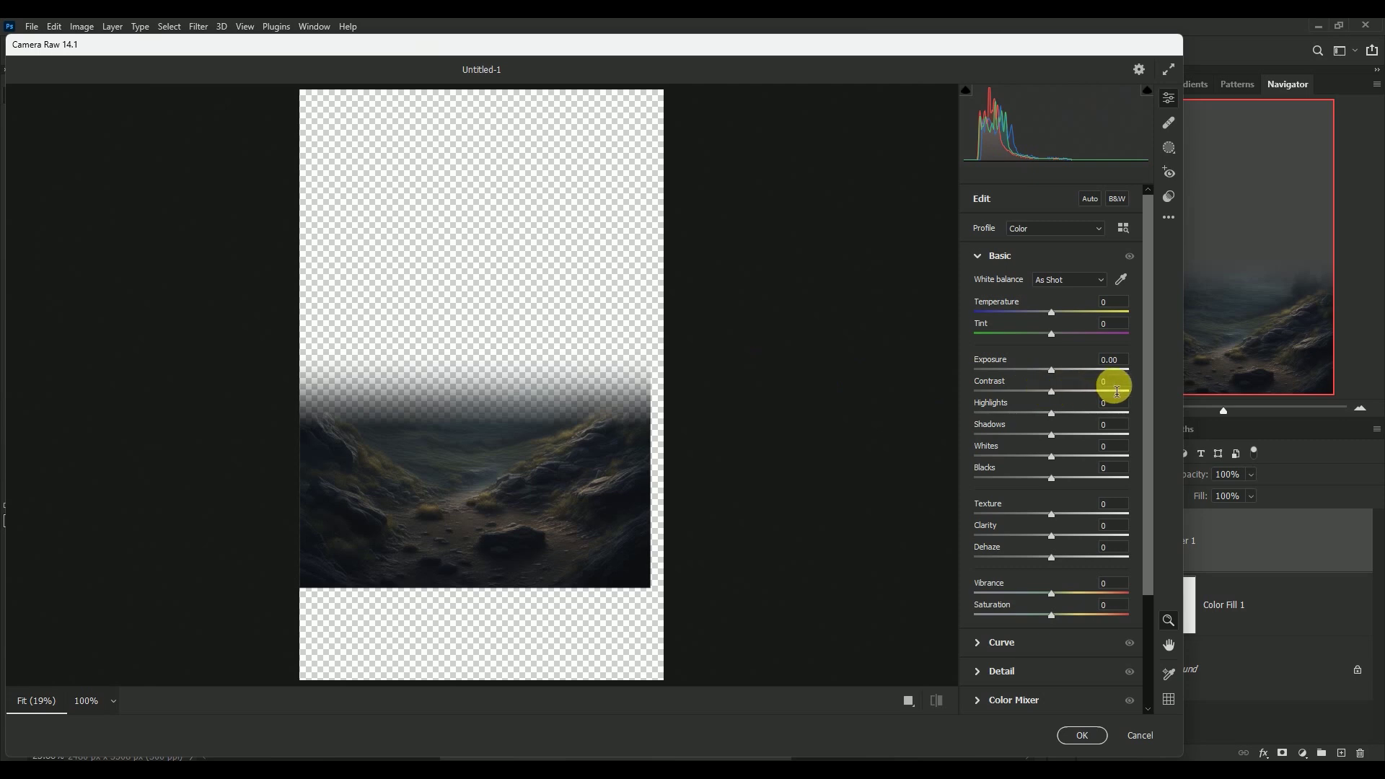
click(1117, 387)
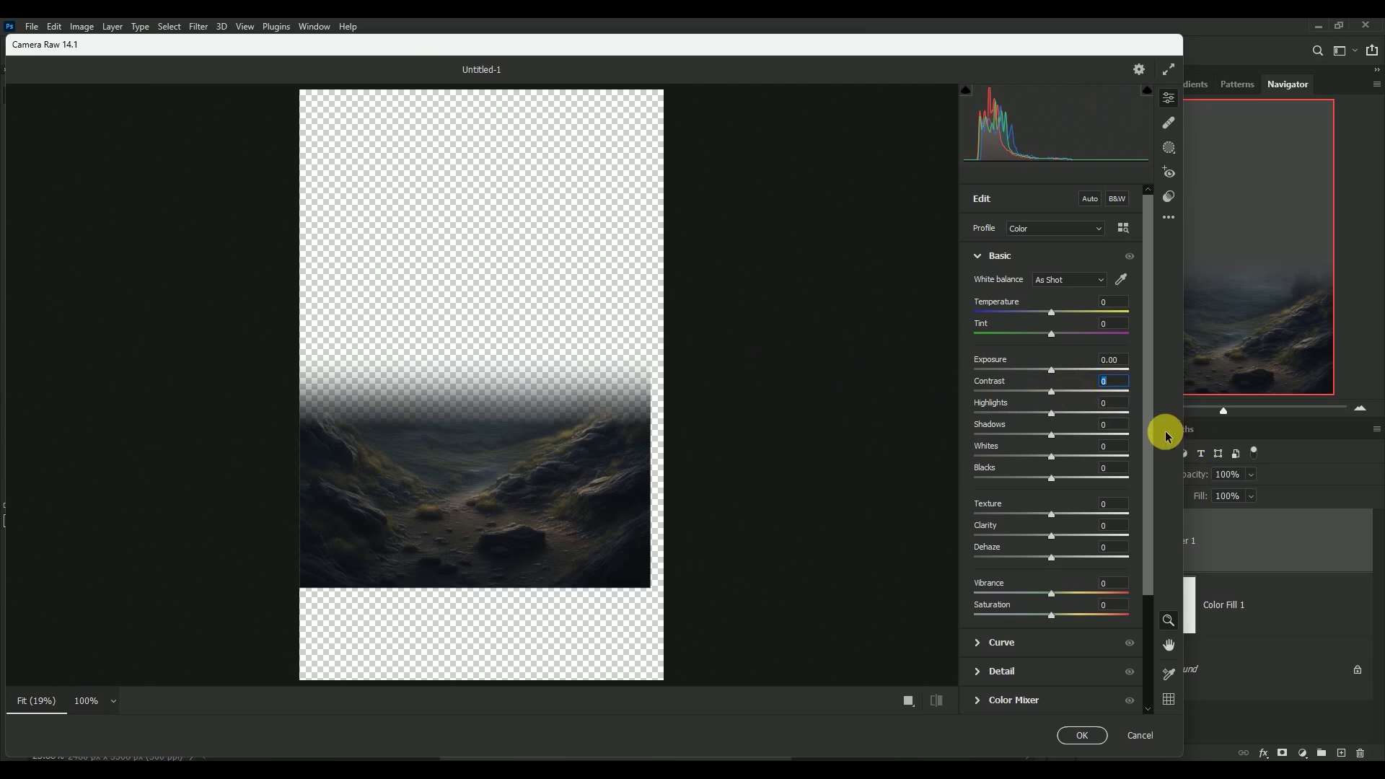
text(+14)
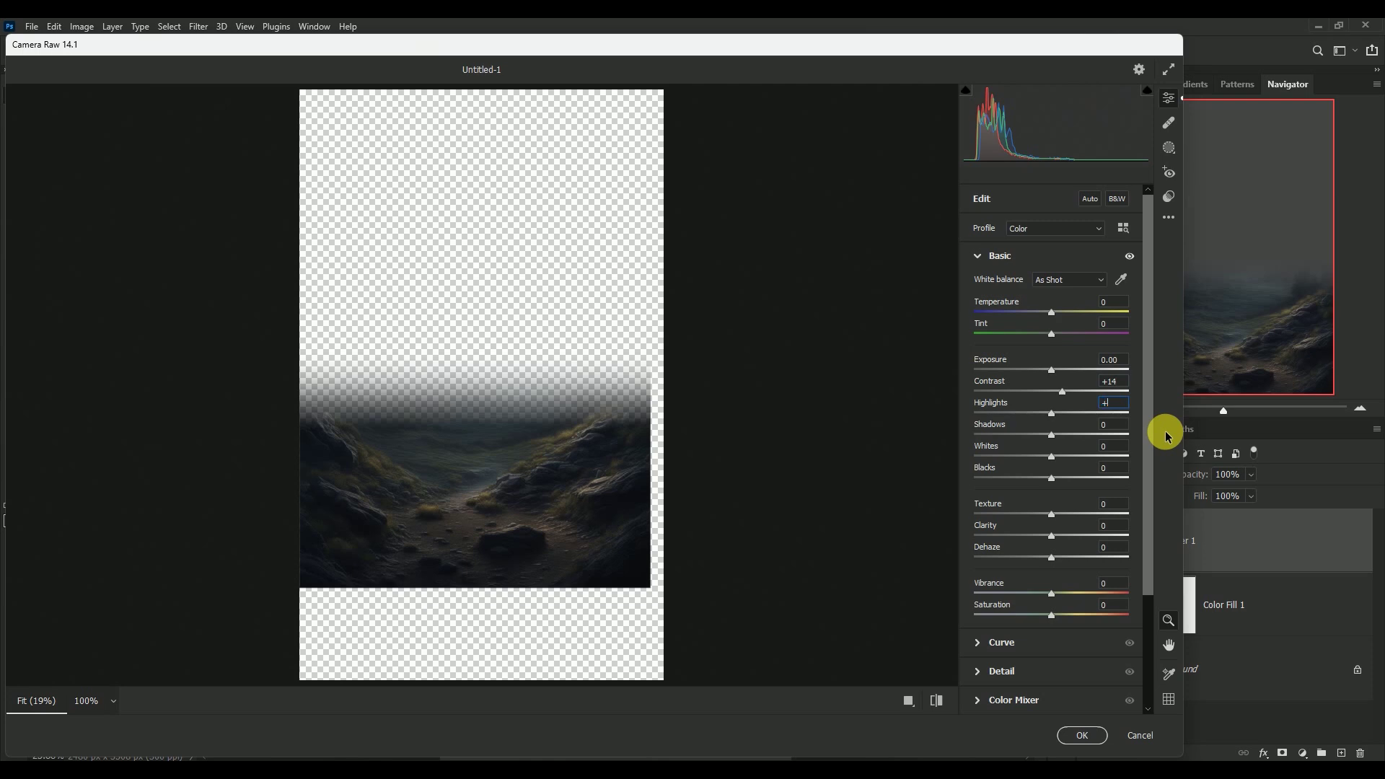
text(8)
text(0)
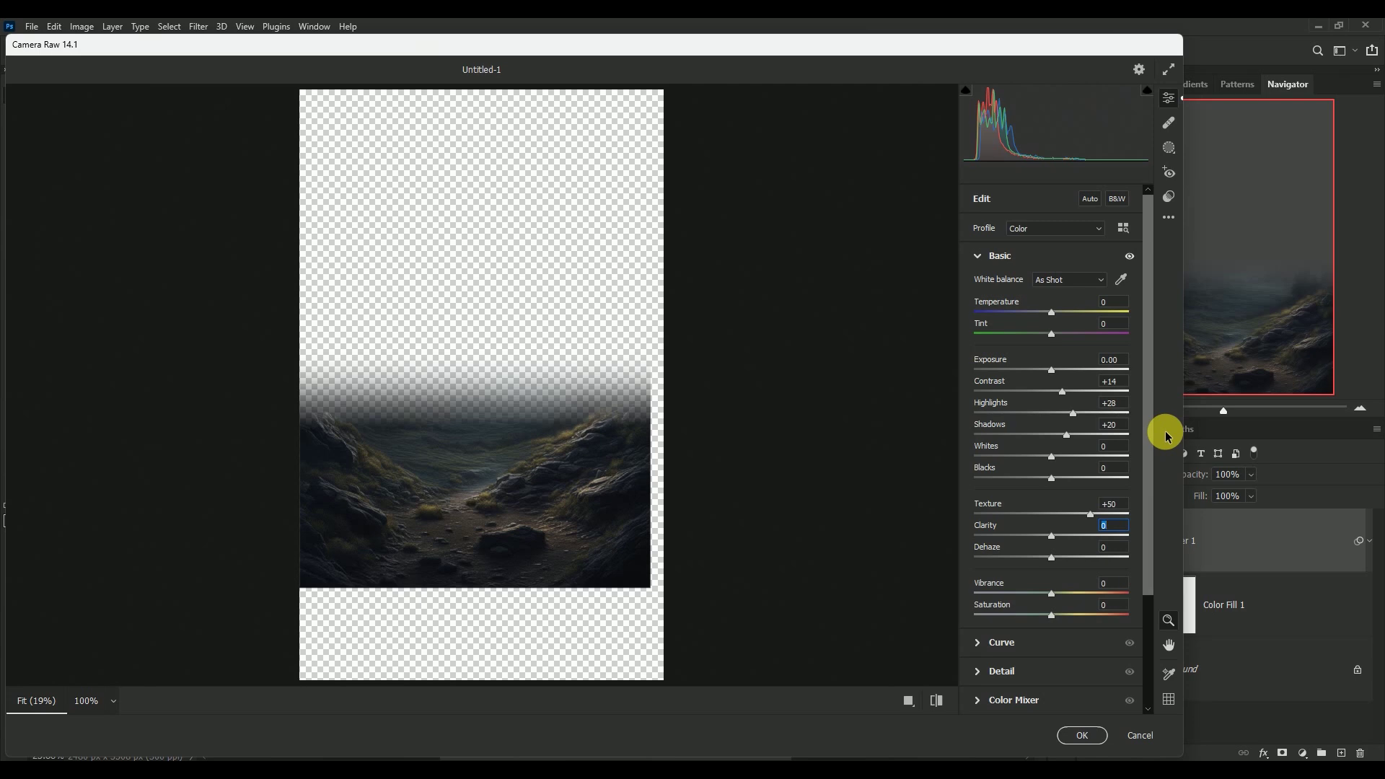
text(0)
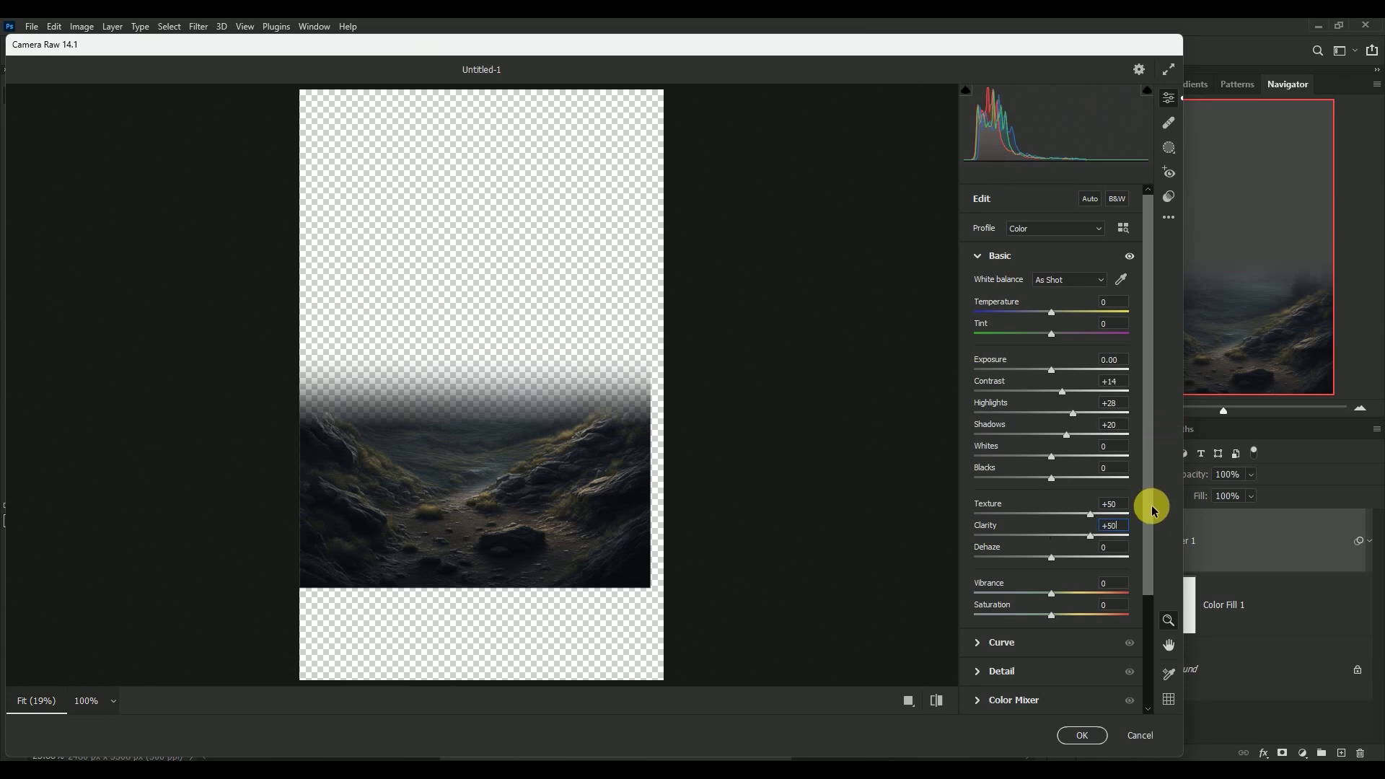
click(1082, 735)
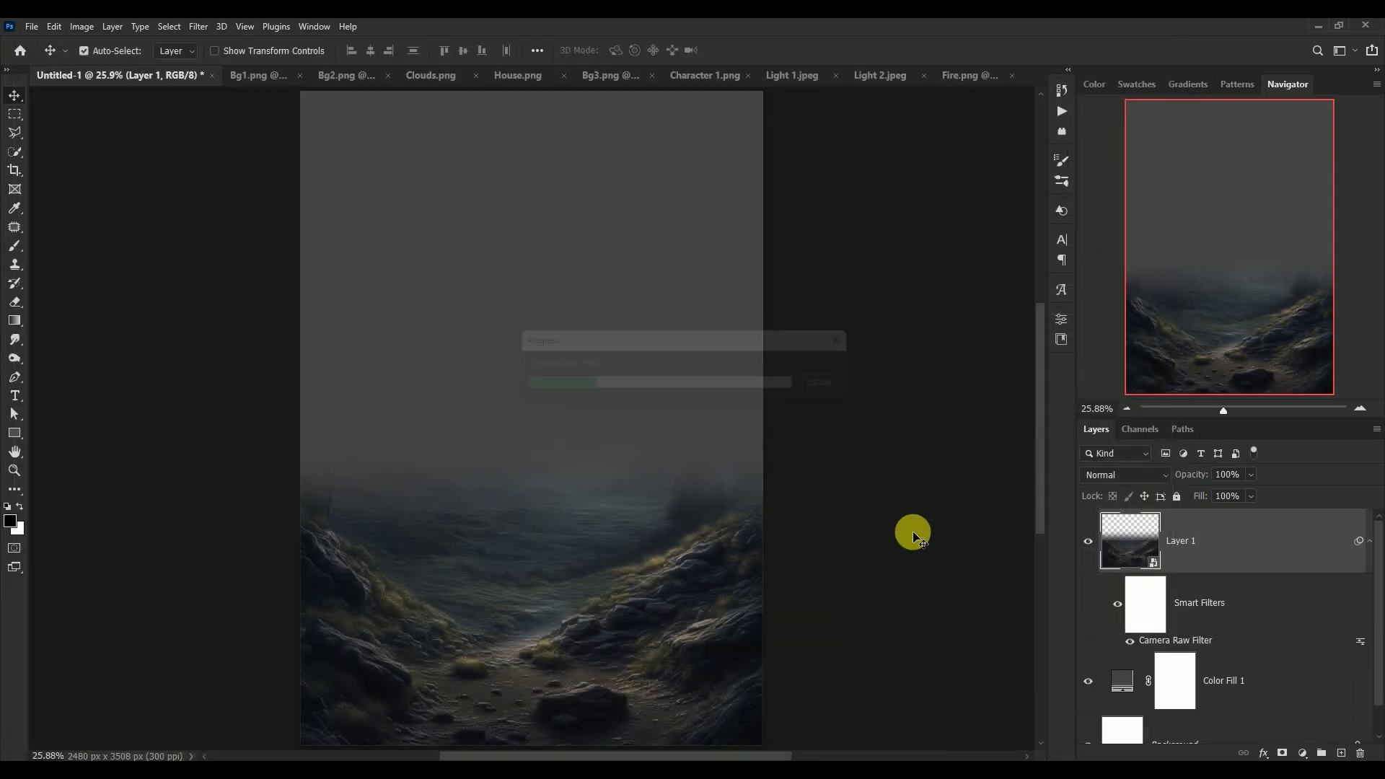
- Add a Color Balance layer clipped to the landscape with midtones +10, -6, +7
click(1369, 542)
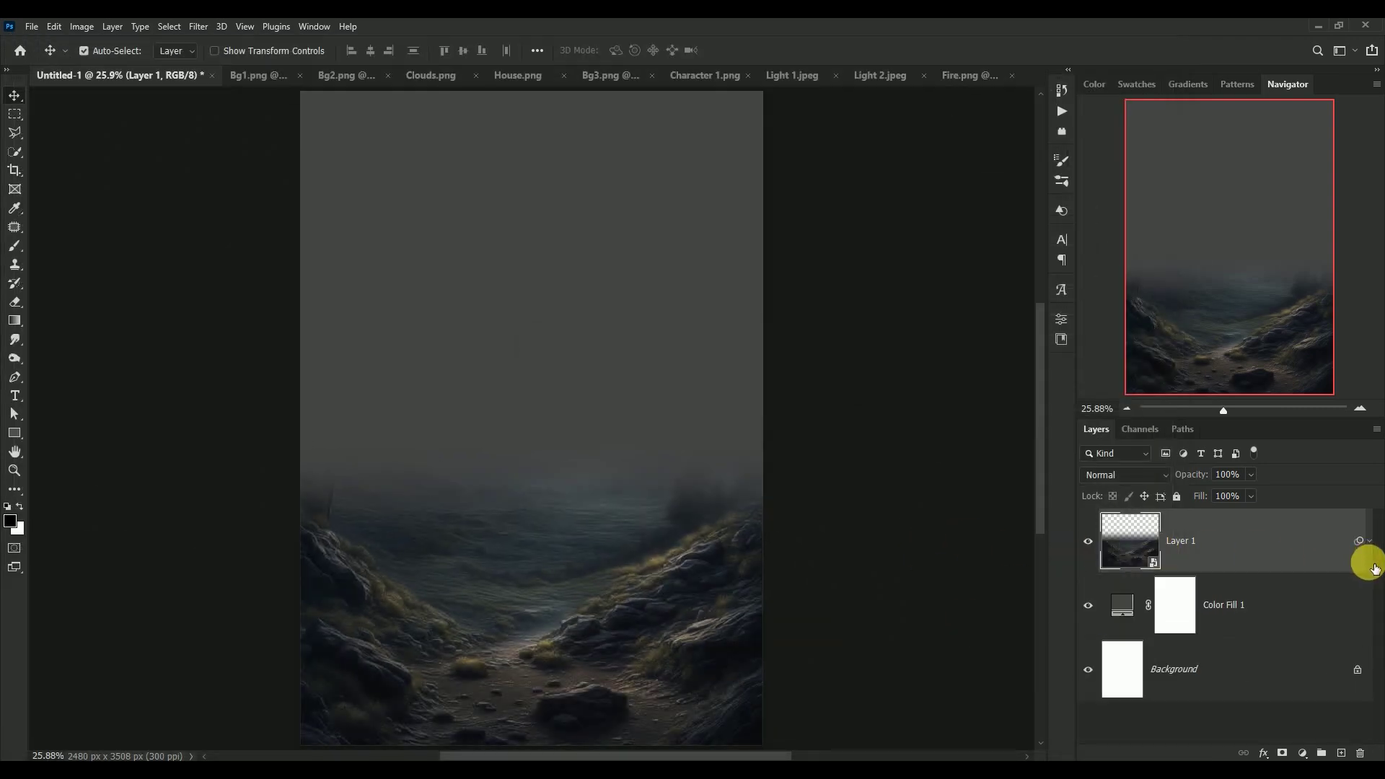
click(1305, 752)
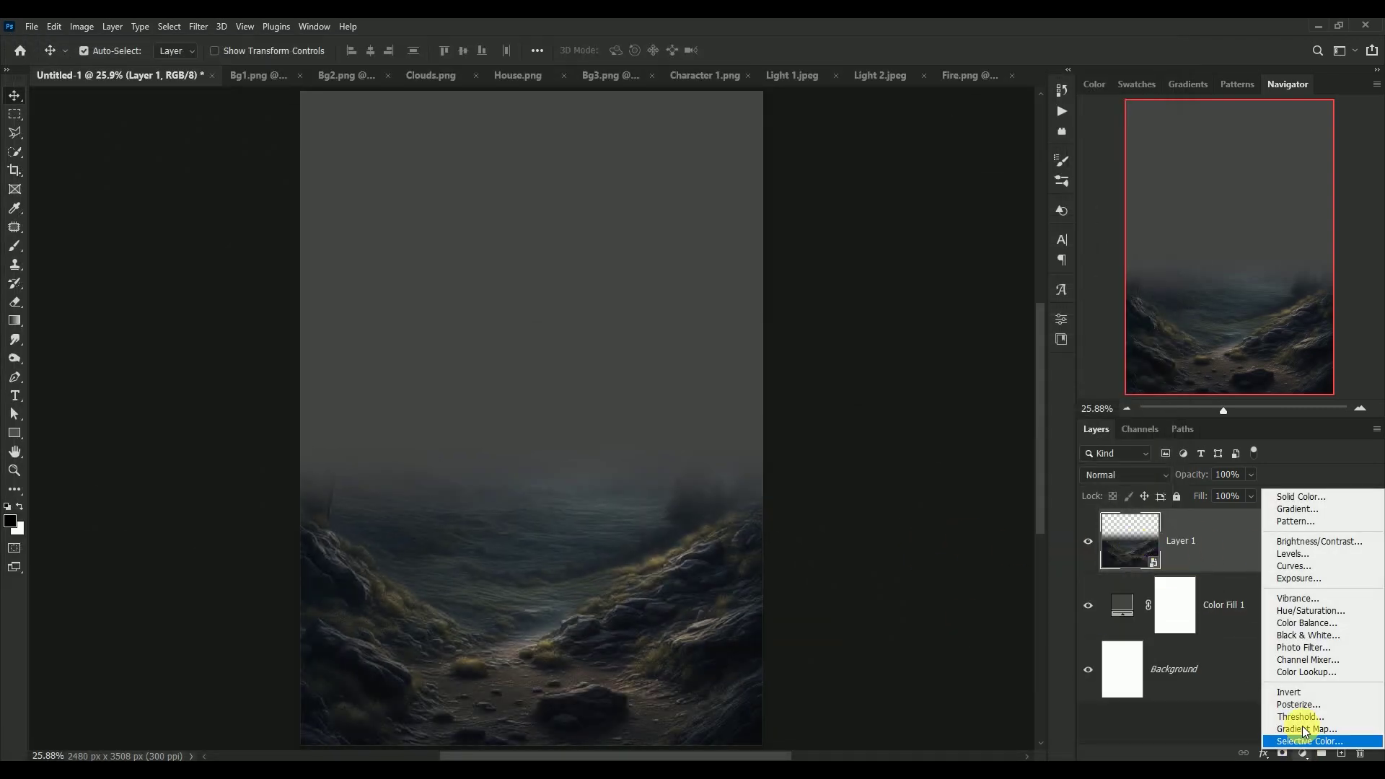
click(1289, 625)
click(942, 689)
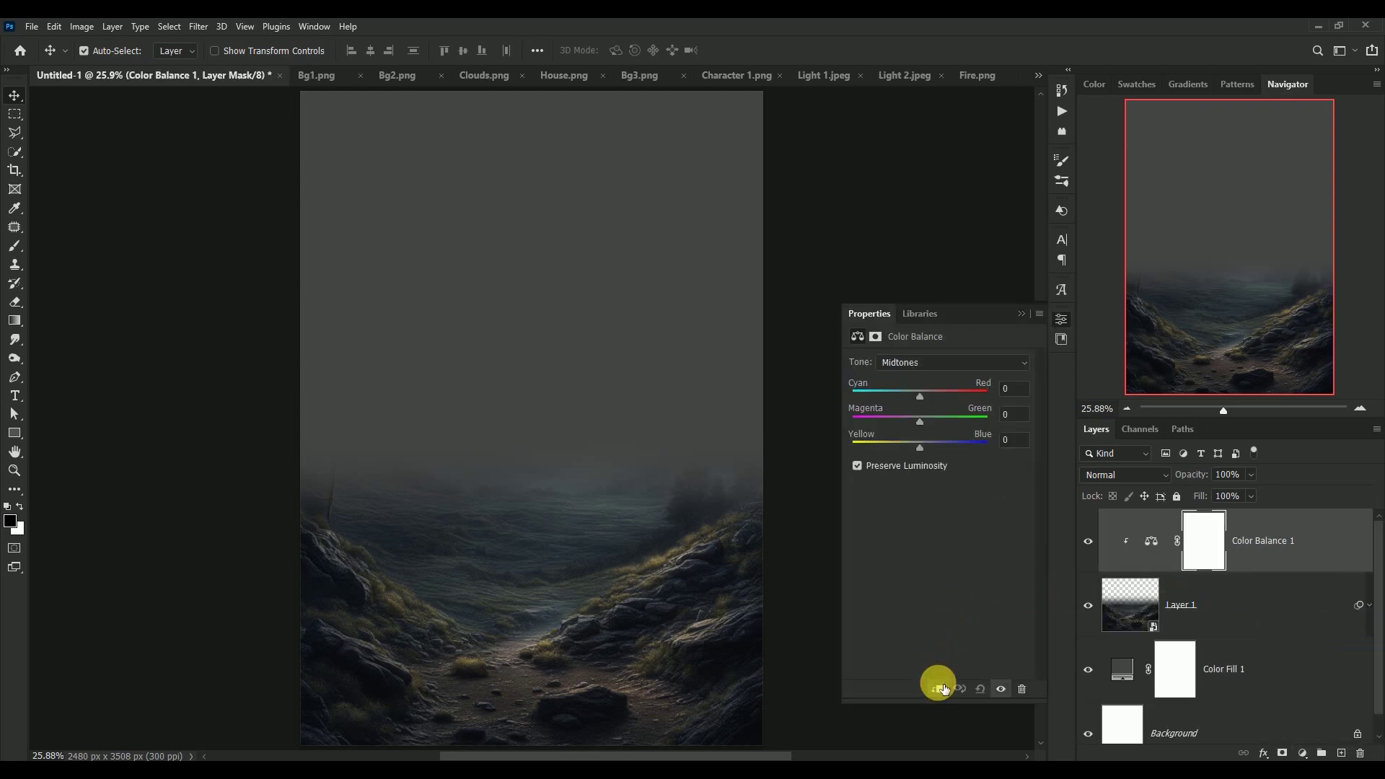
click(1020, 391)
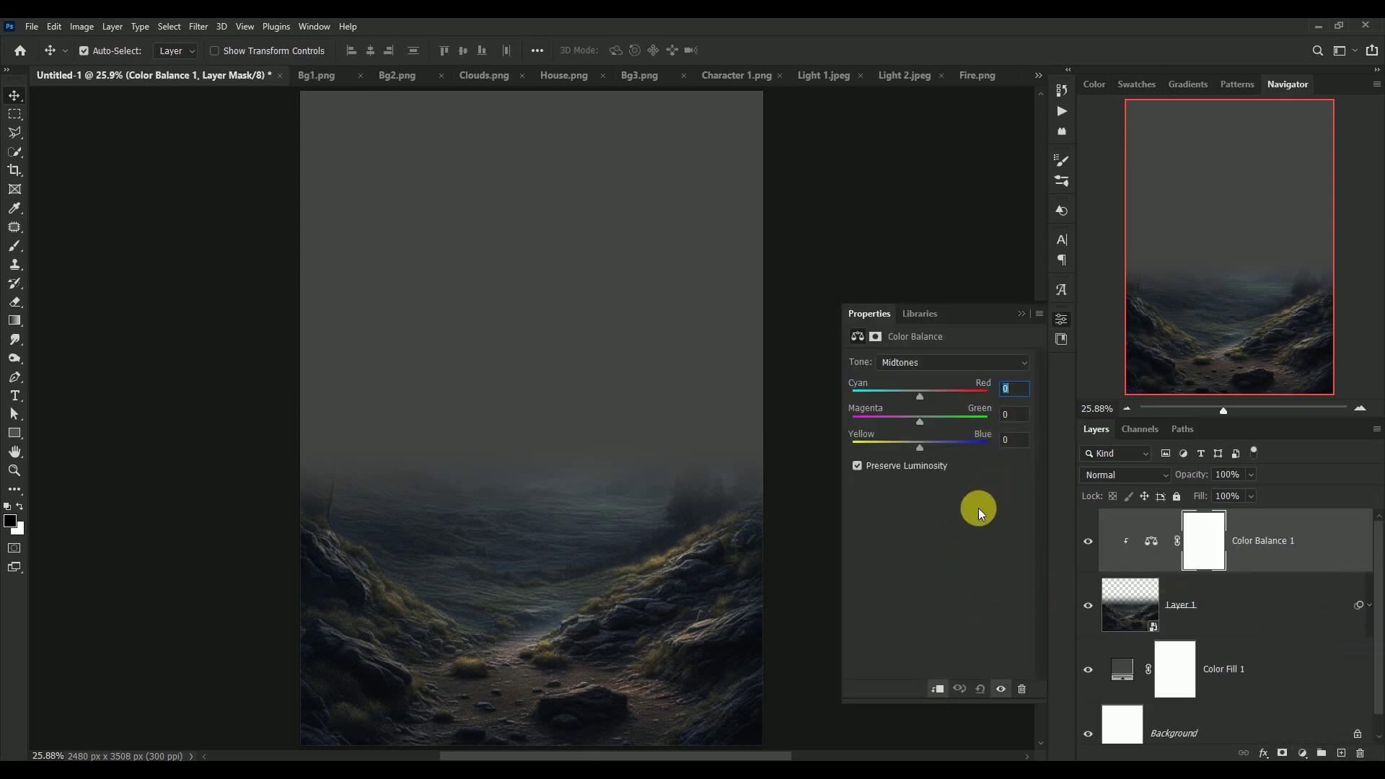
text(+10)
text(-6)
key(Tab)
text(+7)
- Set the Color Balance shadows to -4, +4, +5 and toggle it to compare
click(943, 364)
click(938, 375)
click(1020, 393)
text(-4)
key(Tab)
text(+4)
key(Tab)
text(+)
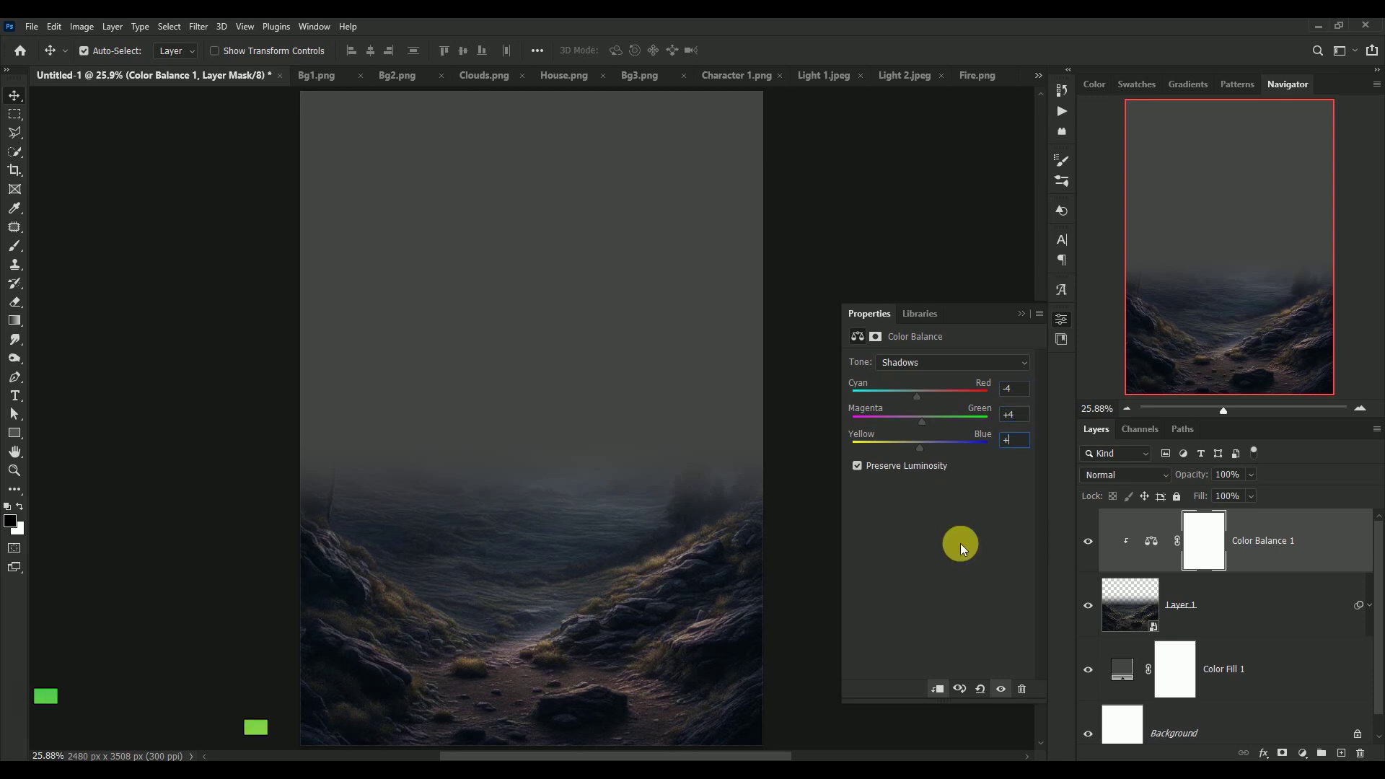
text(5)
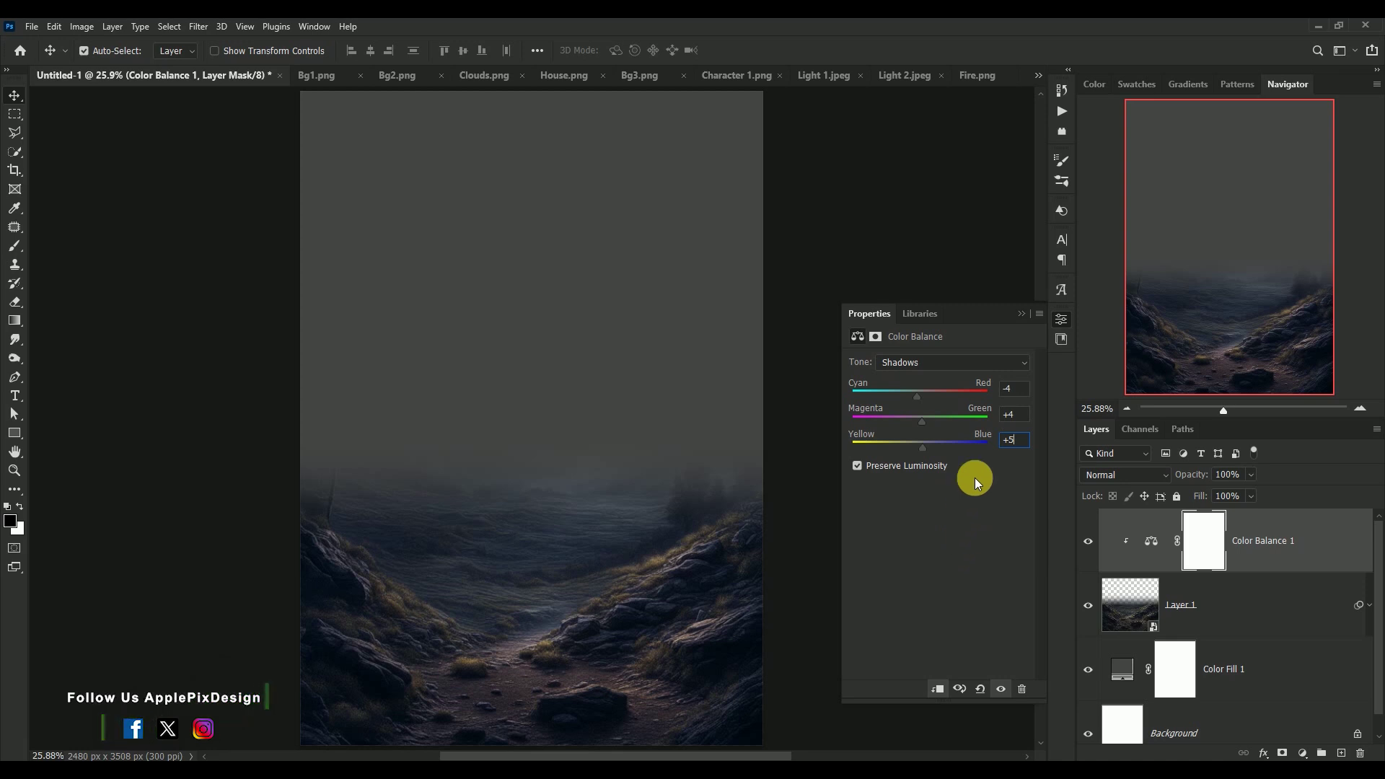
click(1022, 315)
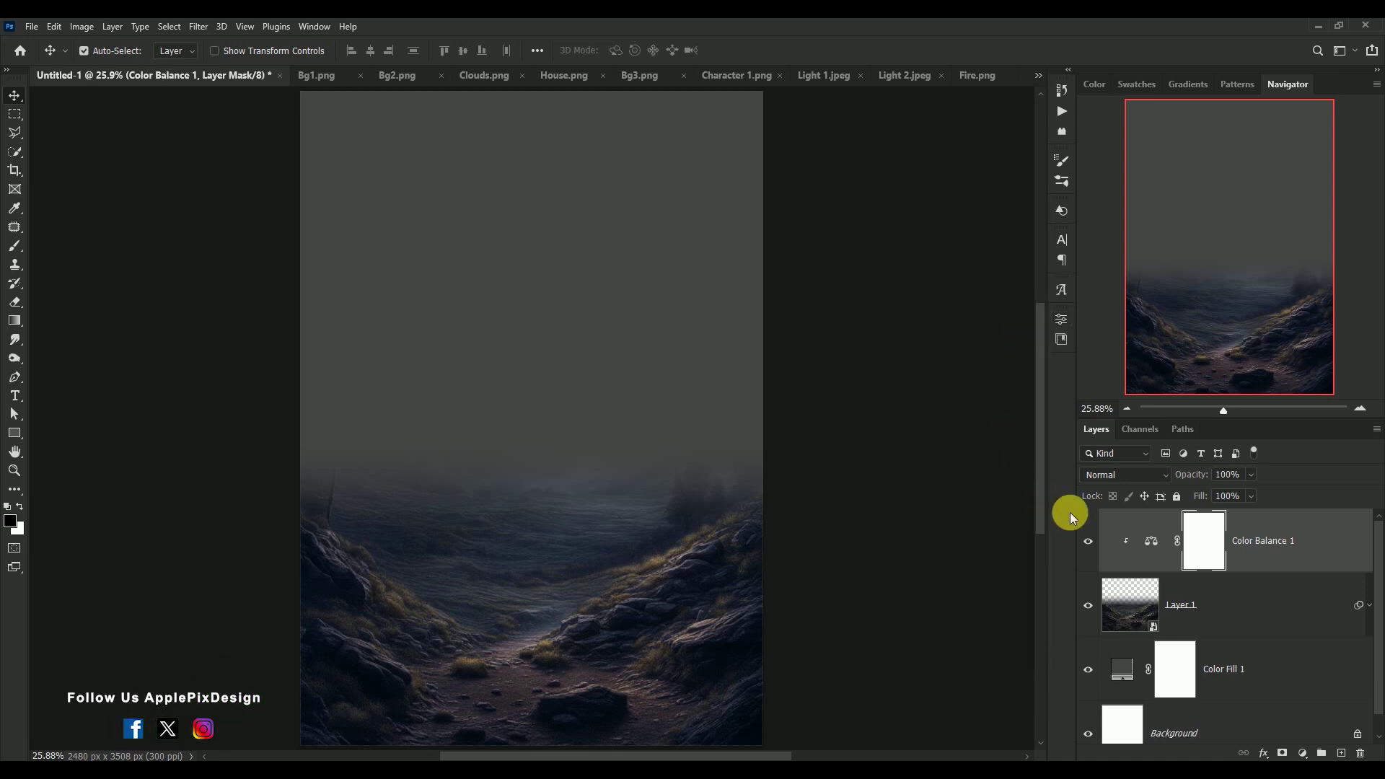
click(1089, 541)
click(1089, 541)
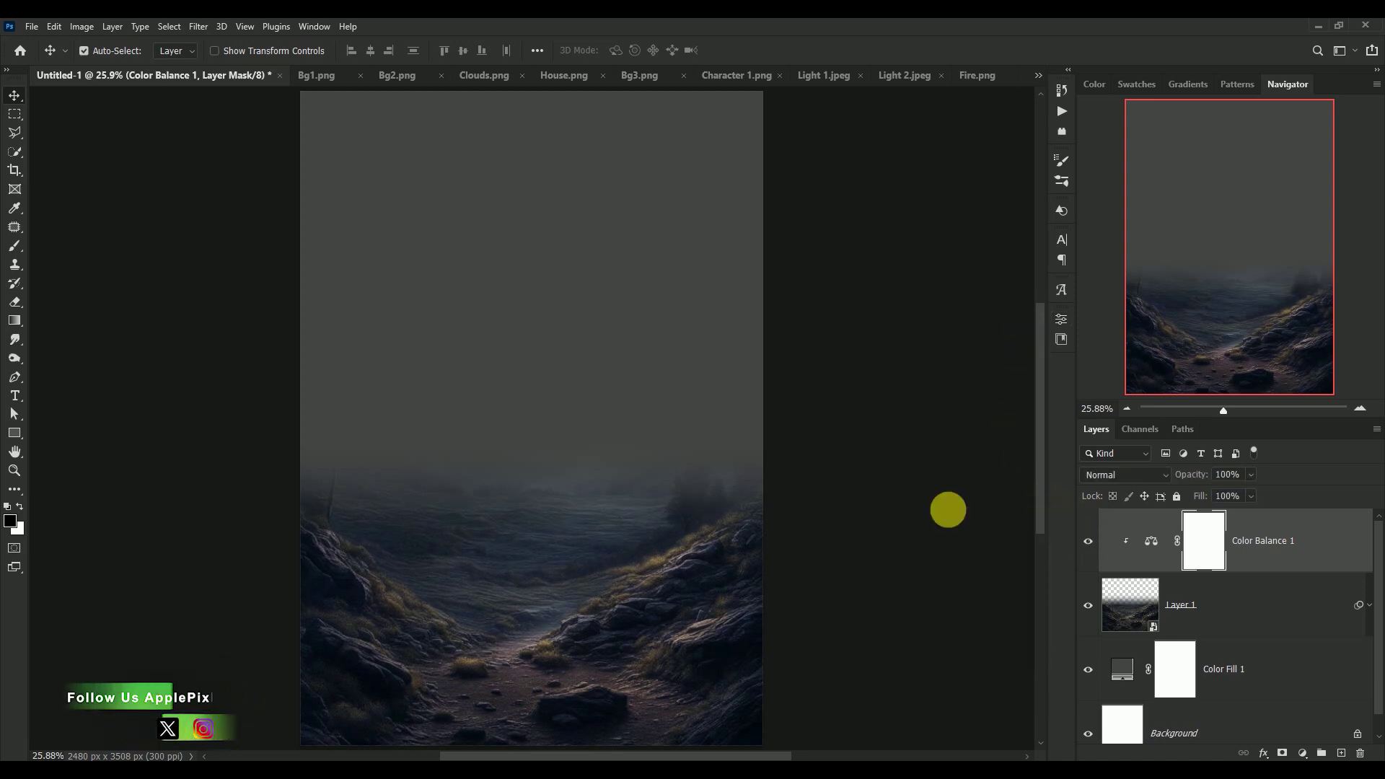
- Close Bg1.png and bring the Bg2 mountain scene in as a smart object Layer 2
click(310, 76)
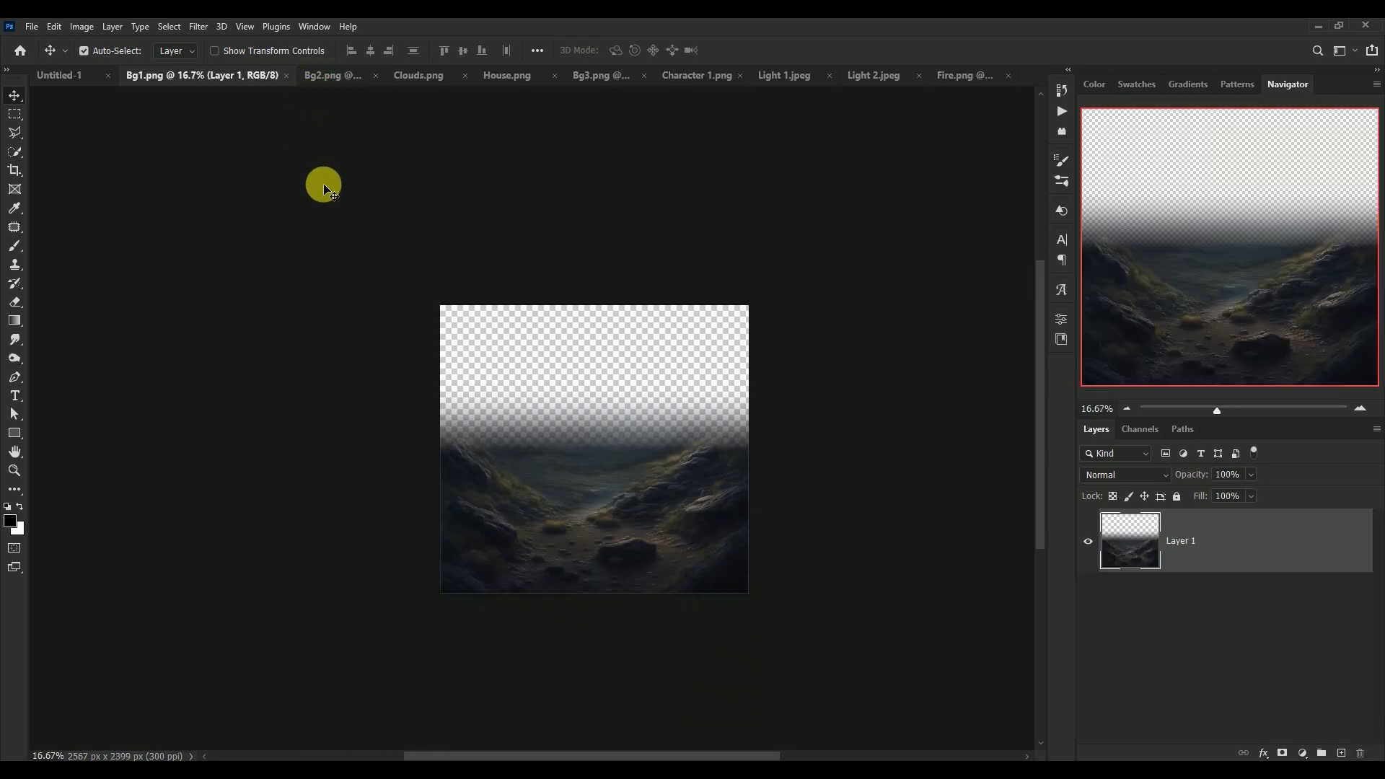
click(286, 75)
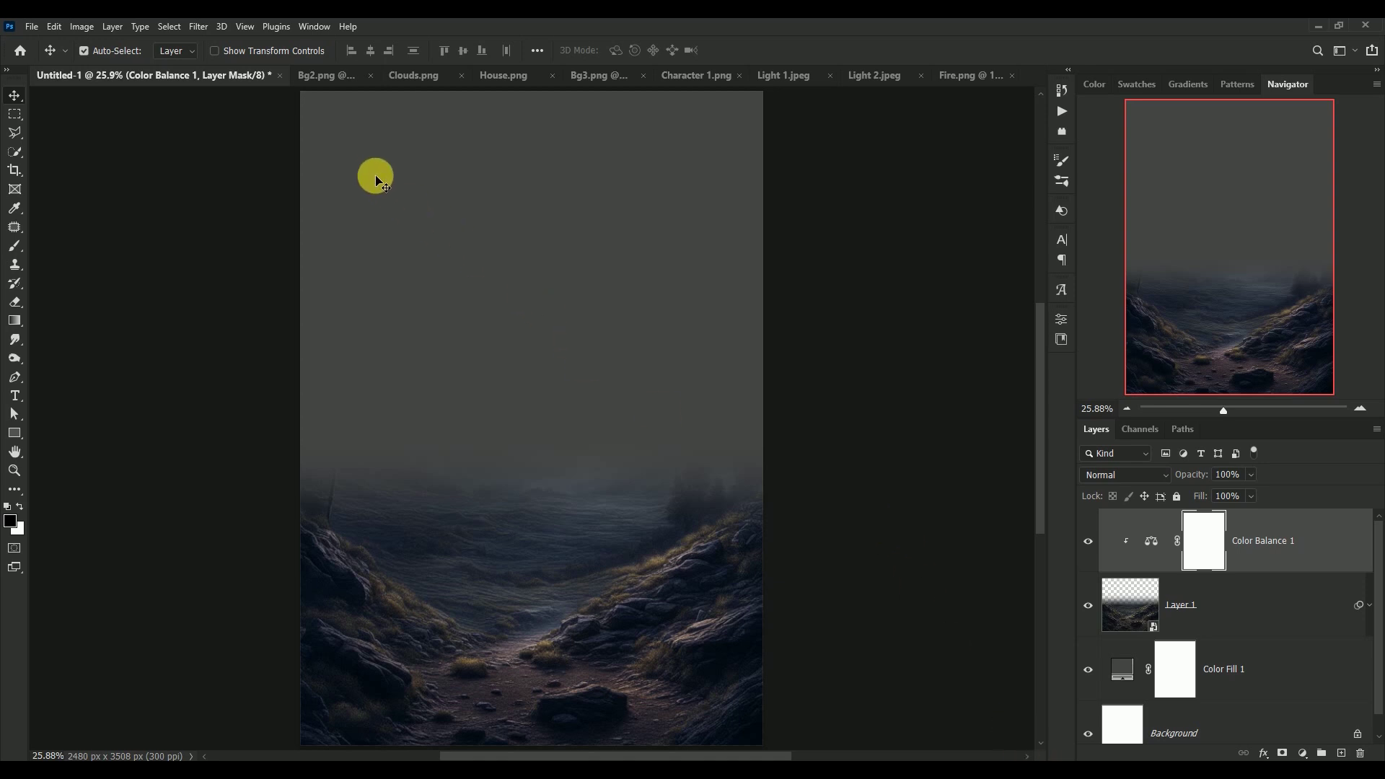
click(313, 76)
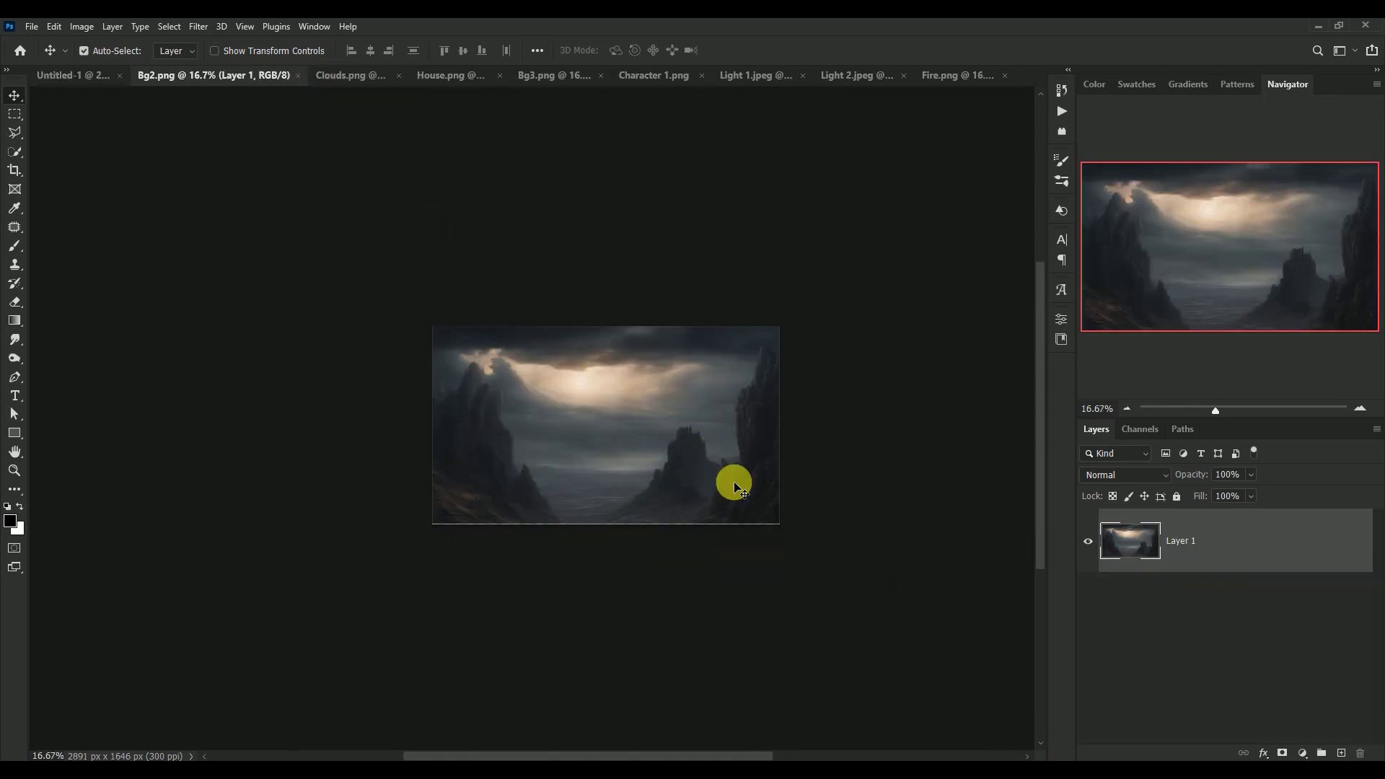
mouse_move(747, 495)
mouse_down()
mouse_move(91, 83)
mouse_move(523, 368)
mouse_up()
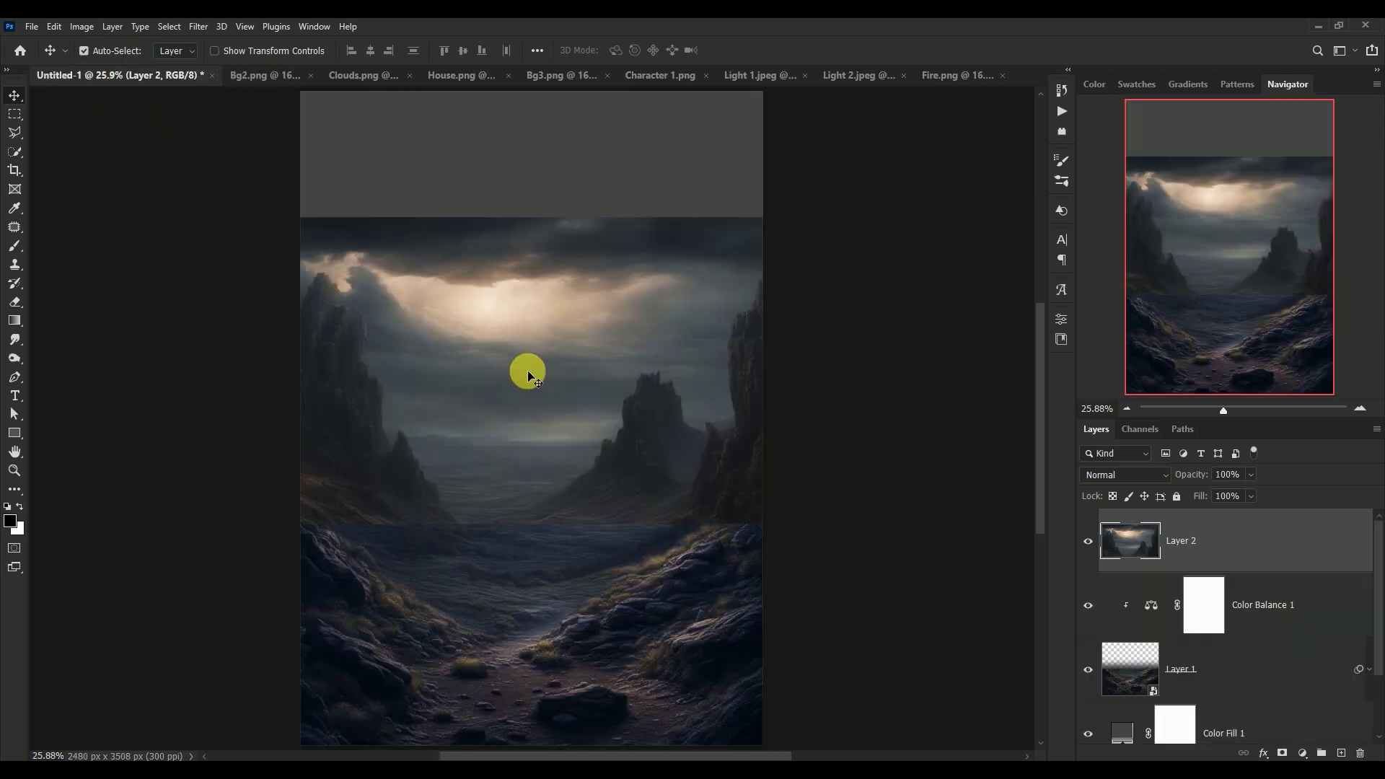
right_click(1233, 542)
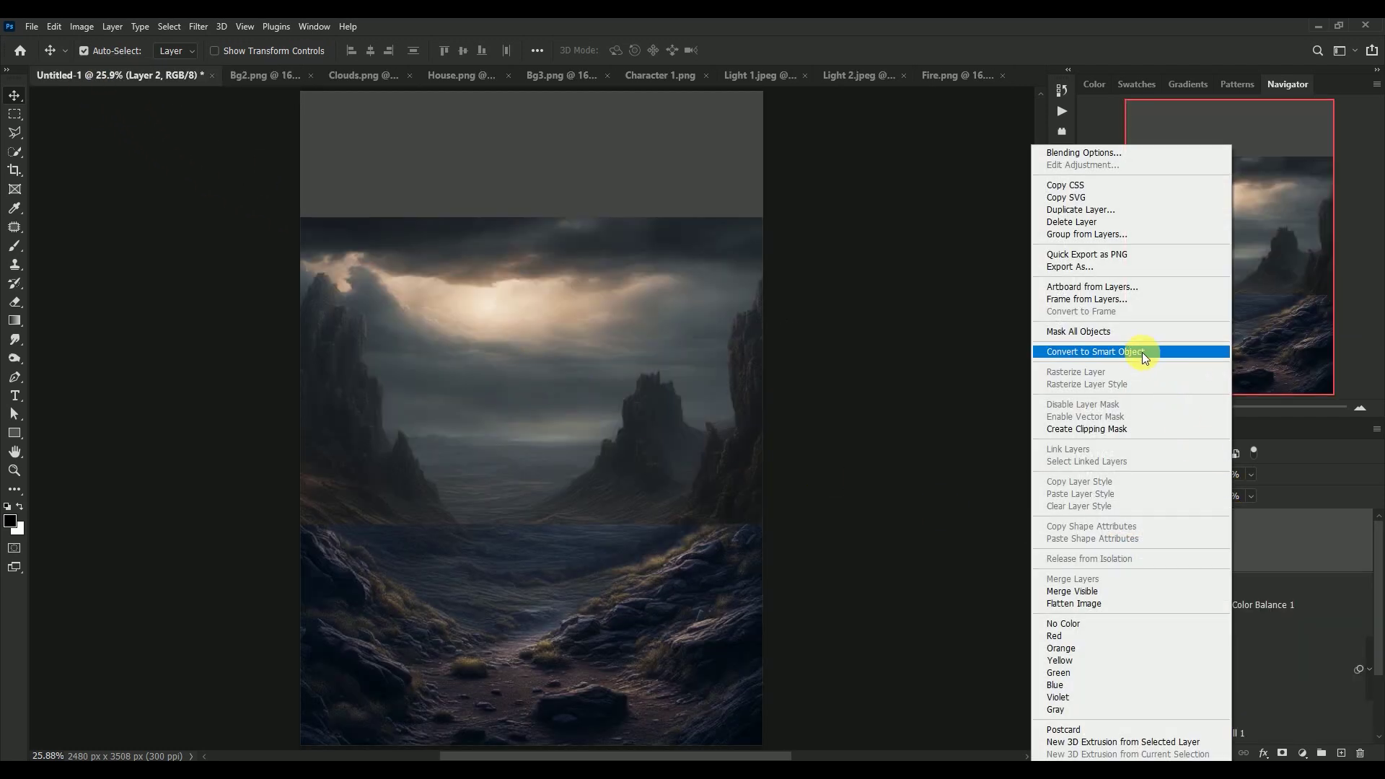
click(1141, 352)
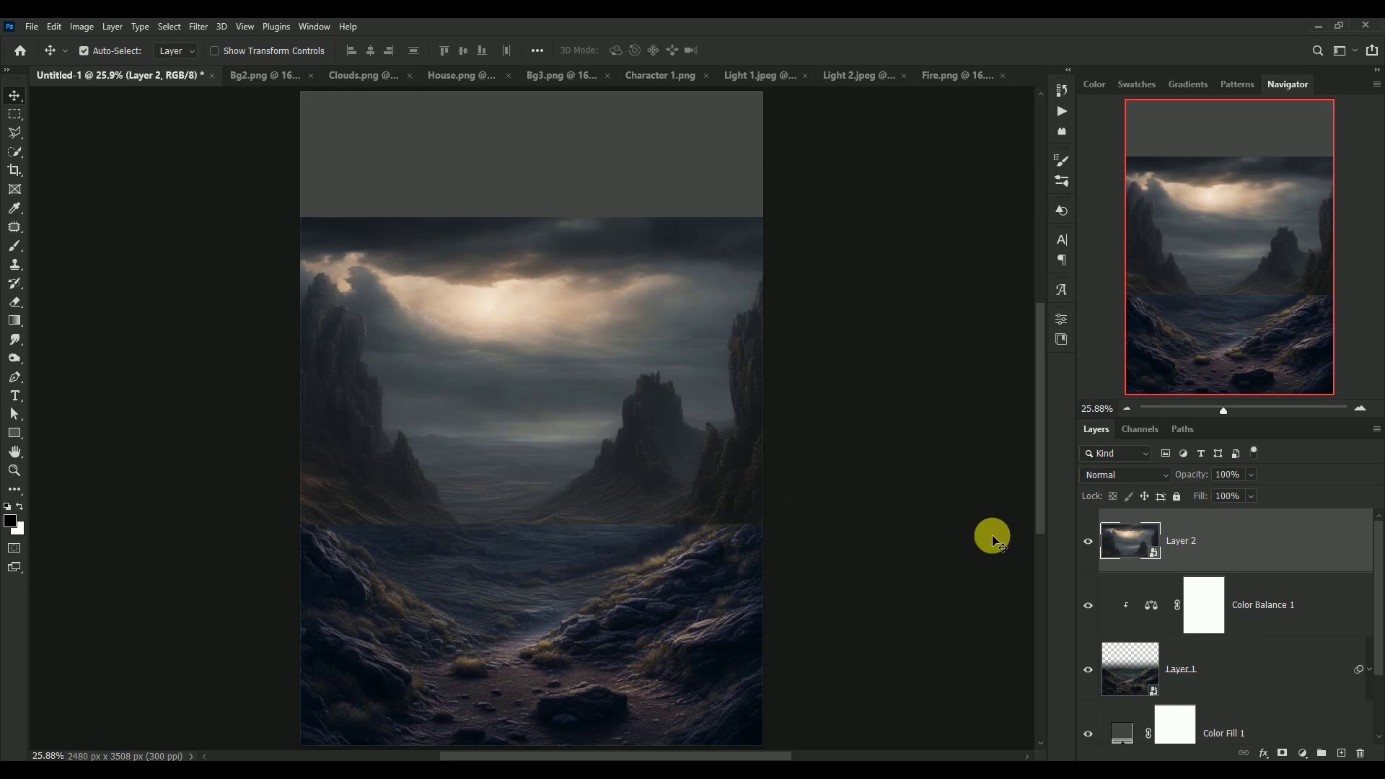
- Mask Layer 2 with gradients fading the mountains into the foreground and the sky
click(1282, 752)
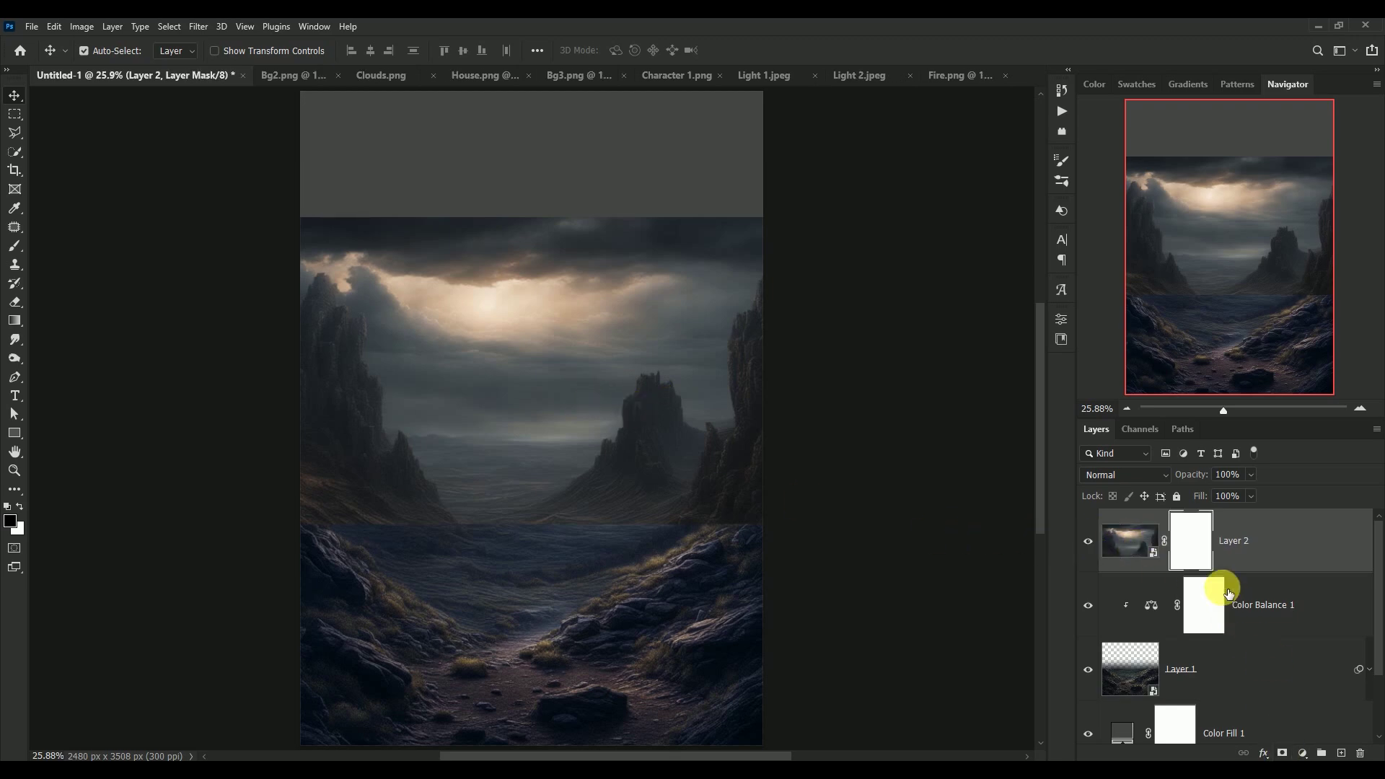
click(22, 327)
drag(527, 561, 532, 439)
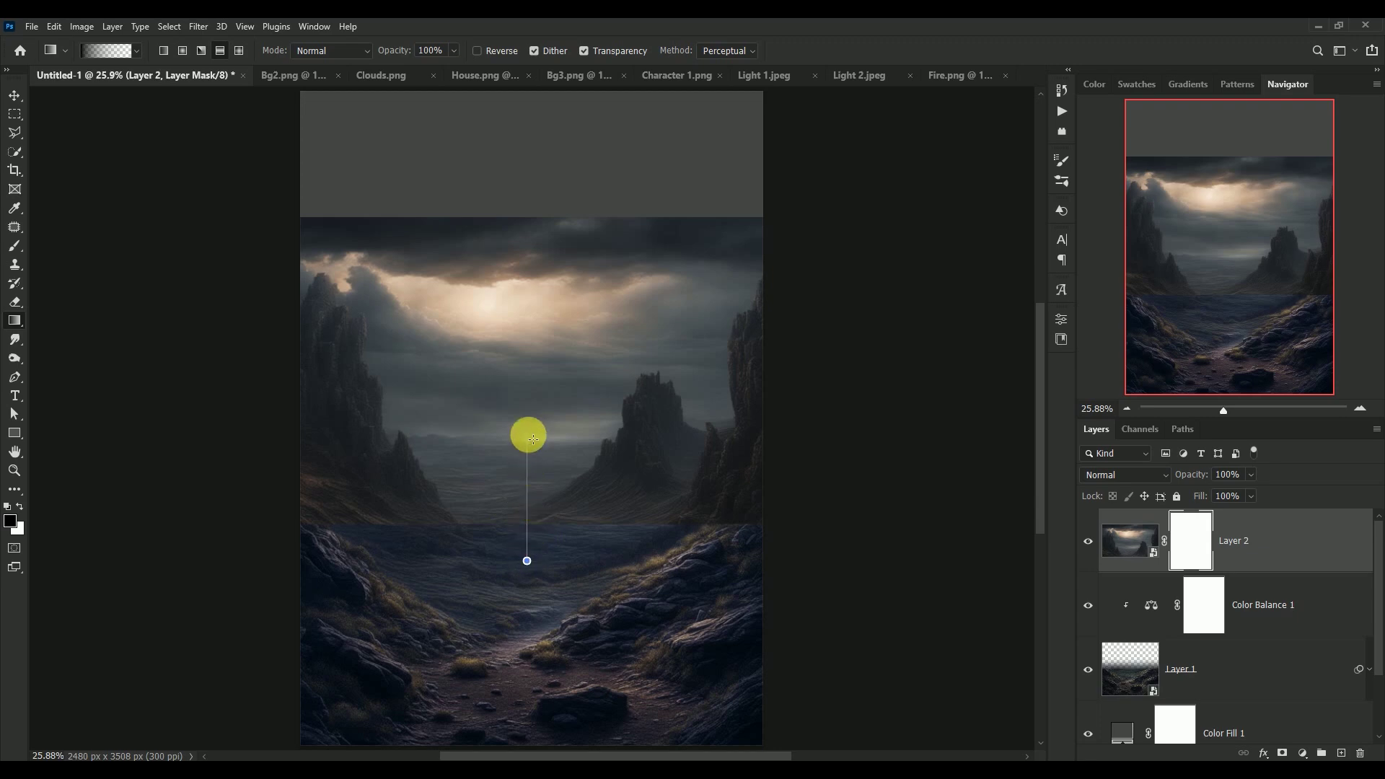
drag(529, 547, 535, 421)
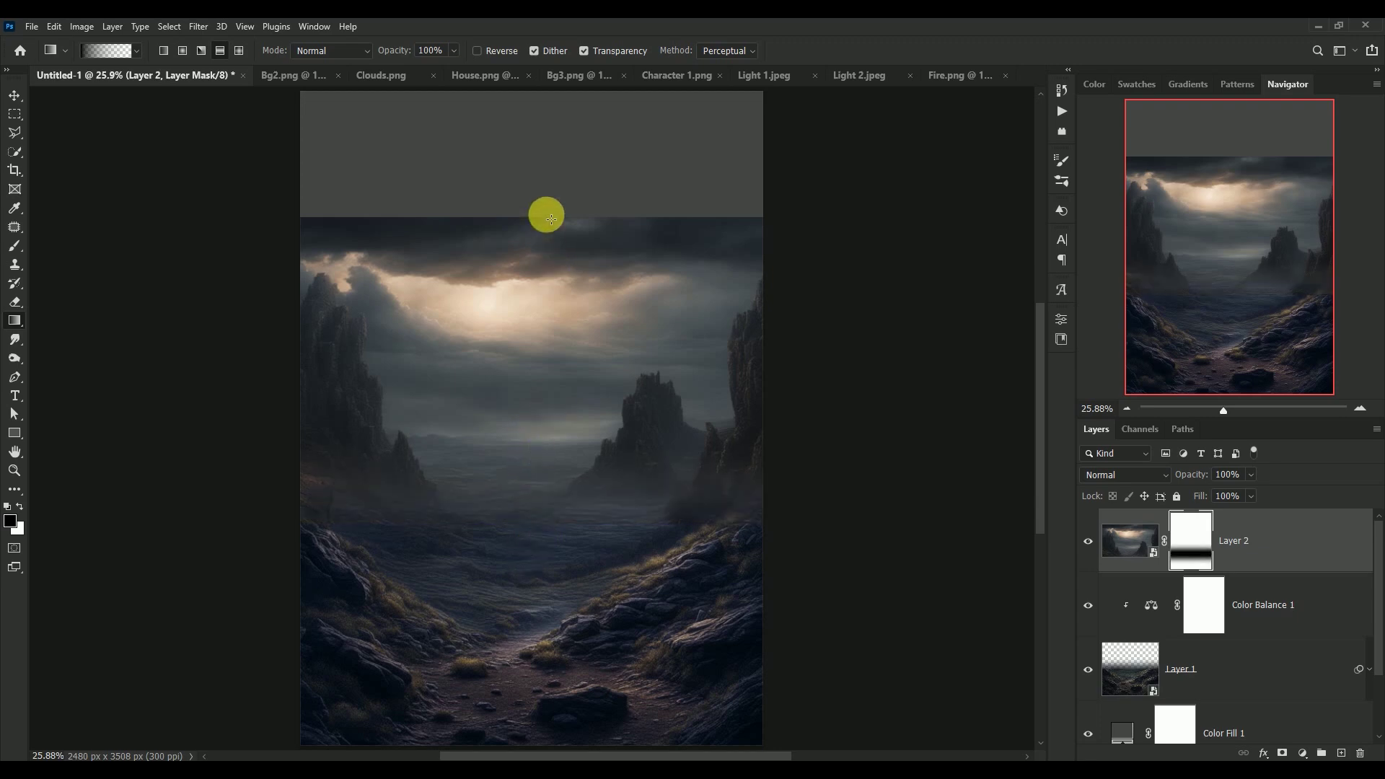
drag(547, 216, 541, 371)
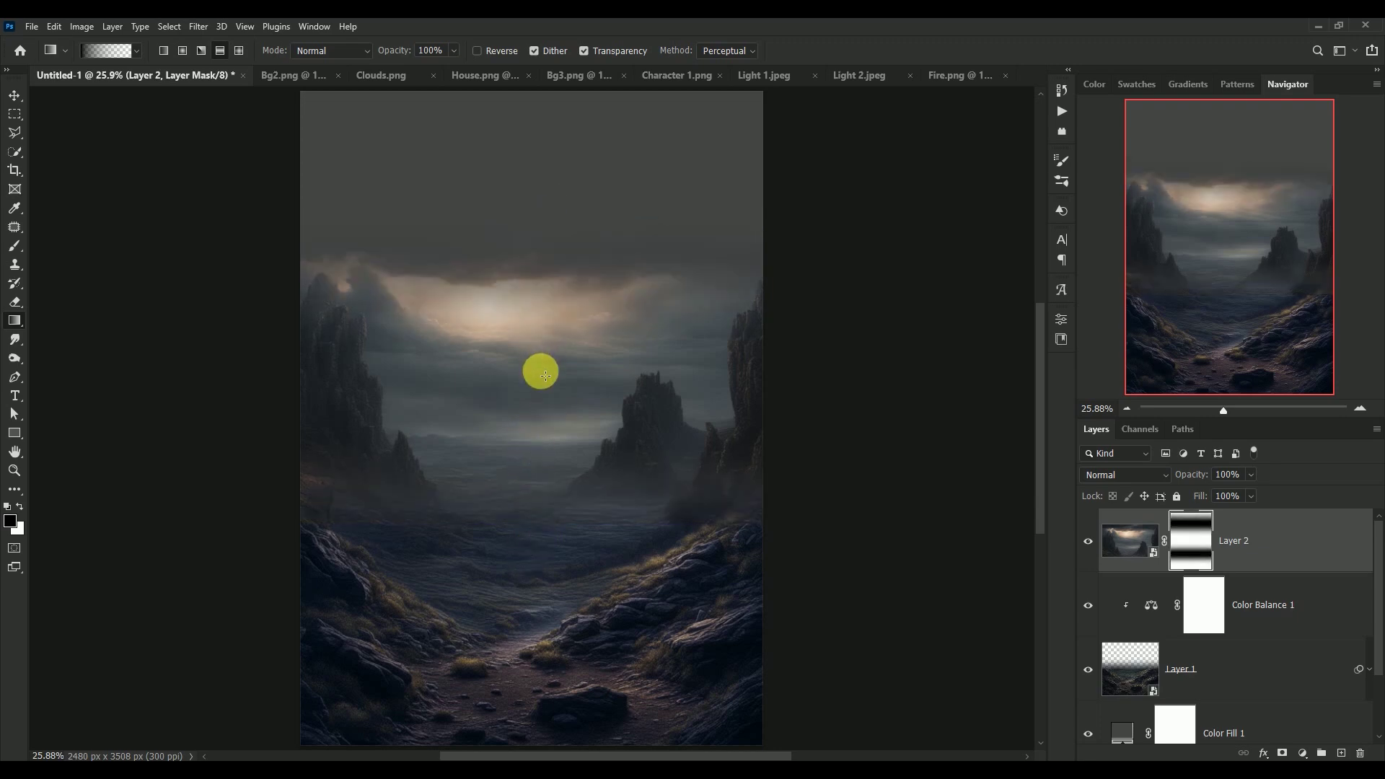
- Shift the mountain layer slightly down and right, then toggle its visibility to compare
click(14, 97)
drag(620, 443, 644, 493)
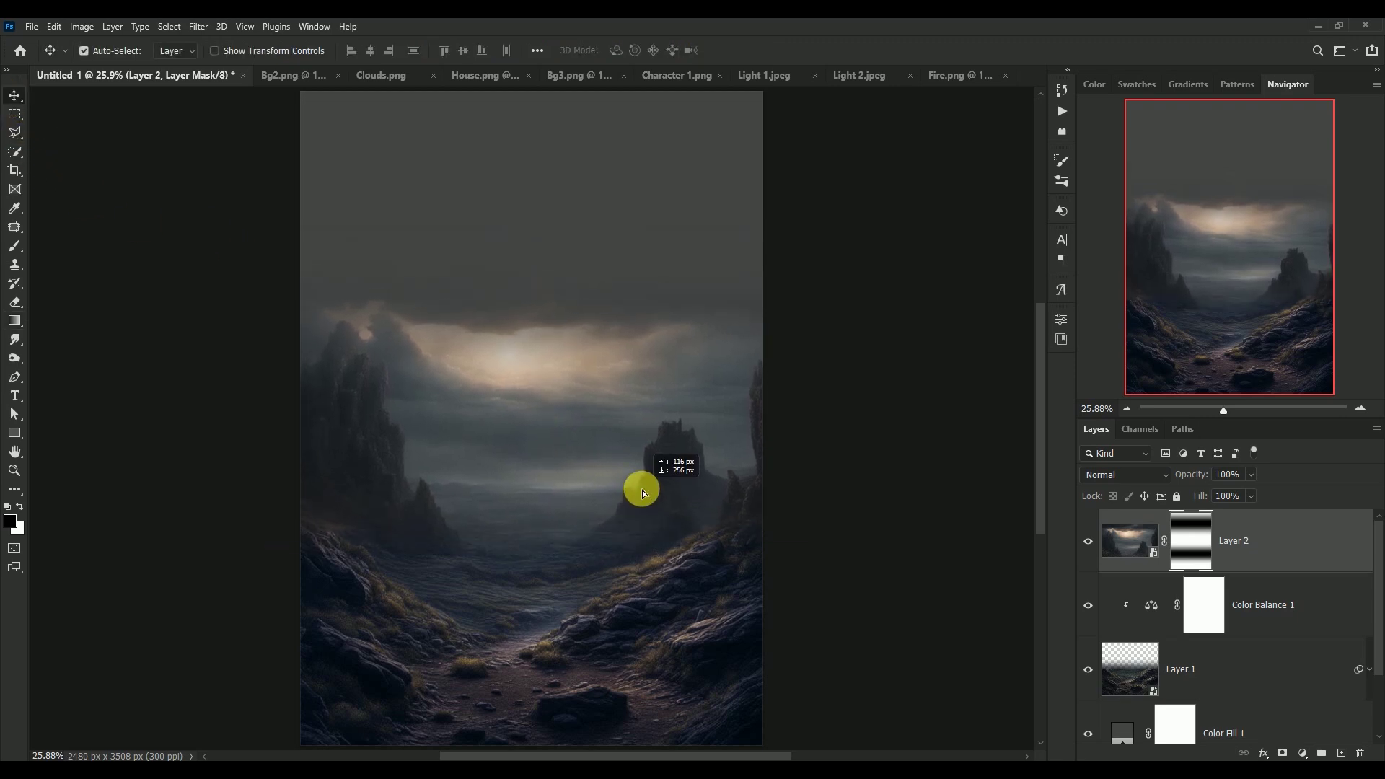
drag(656, 489, 663, 483)
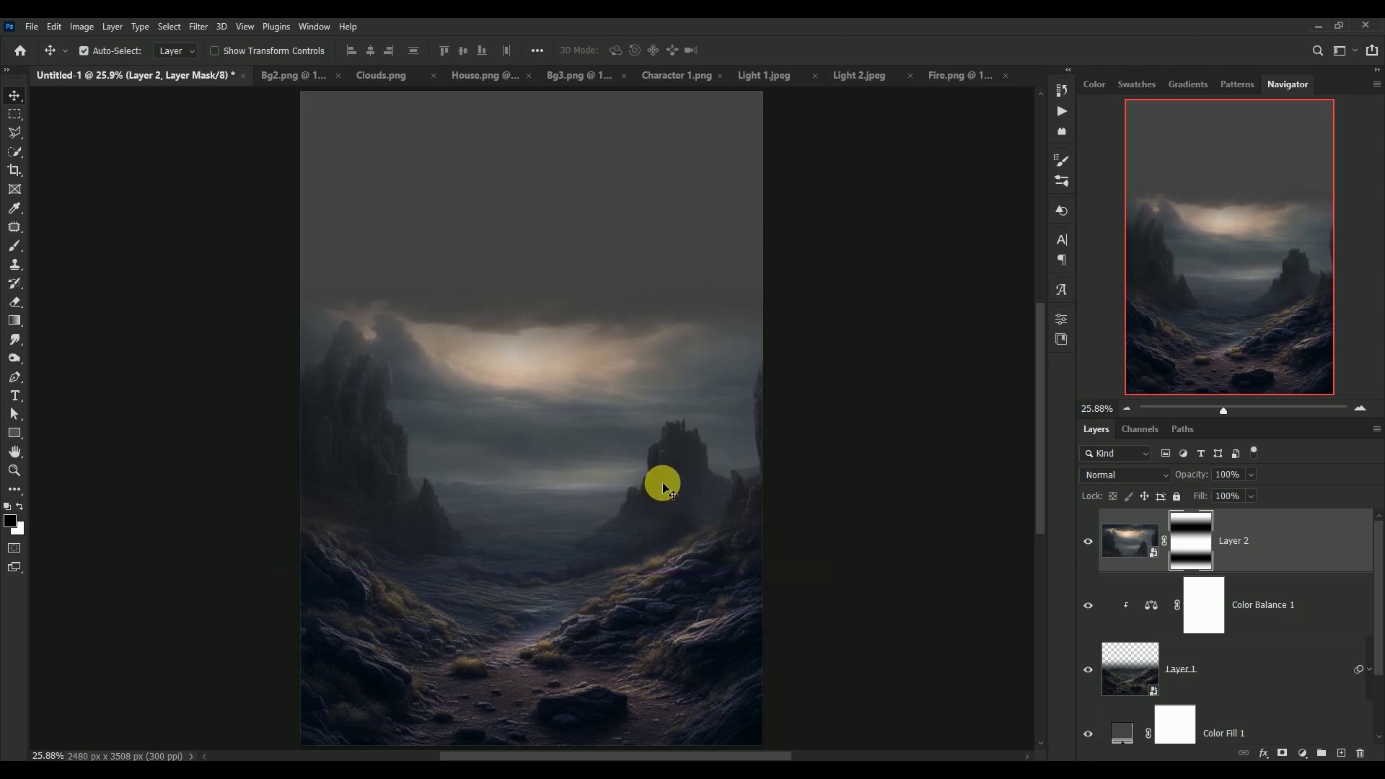
click(1089, 542)
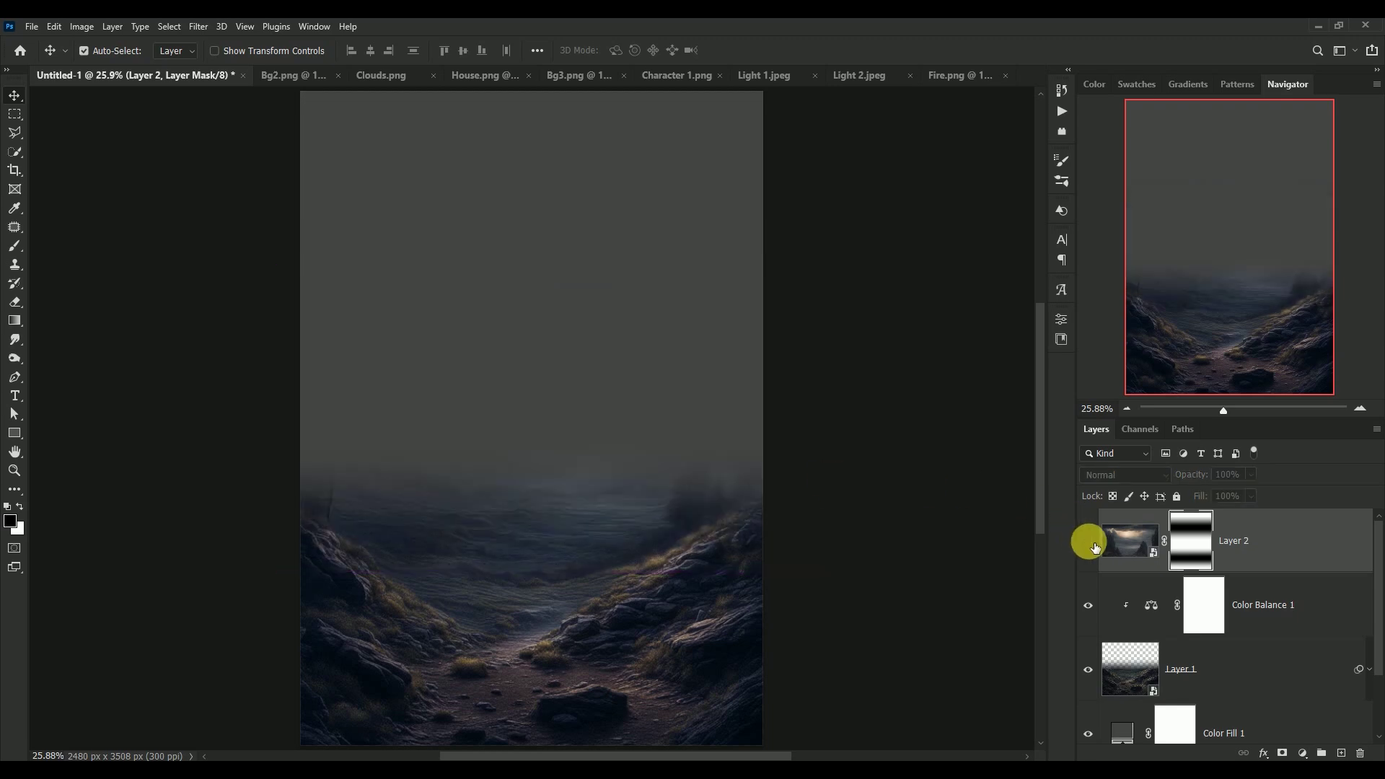
click(1089, 542)
click(1117, 541)
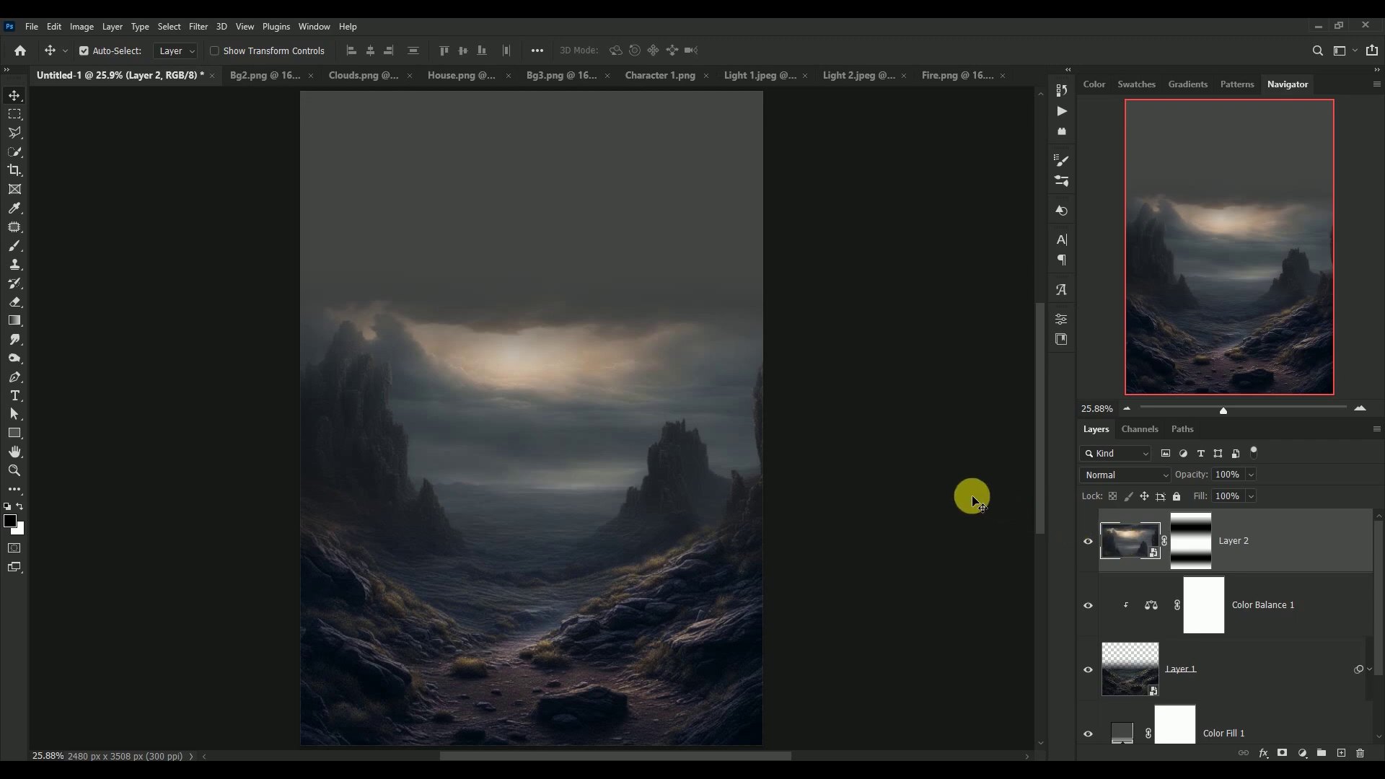
- Duplicate Color Balance 1, place the copy above Layer 2, and clip it there
click(1152, 606)
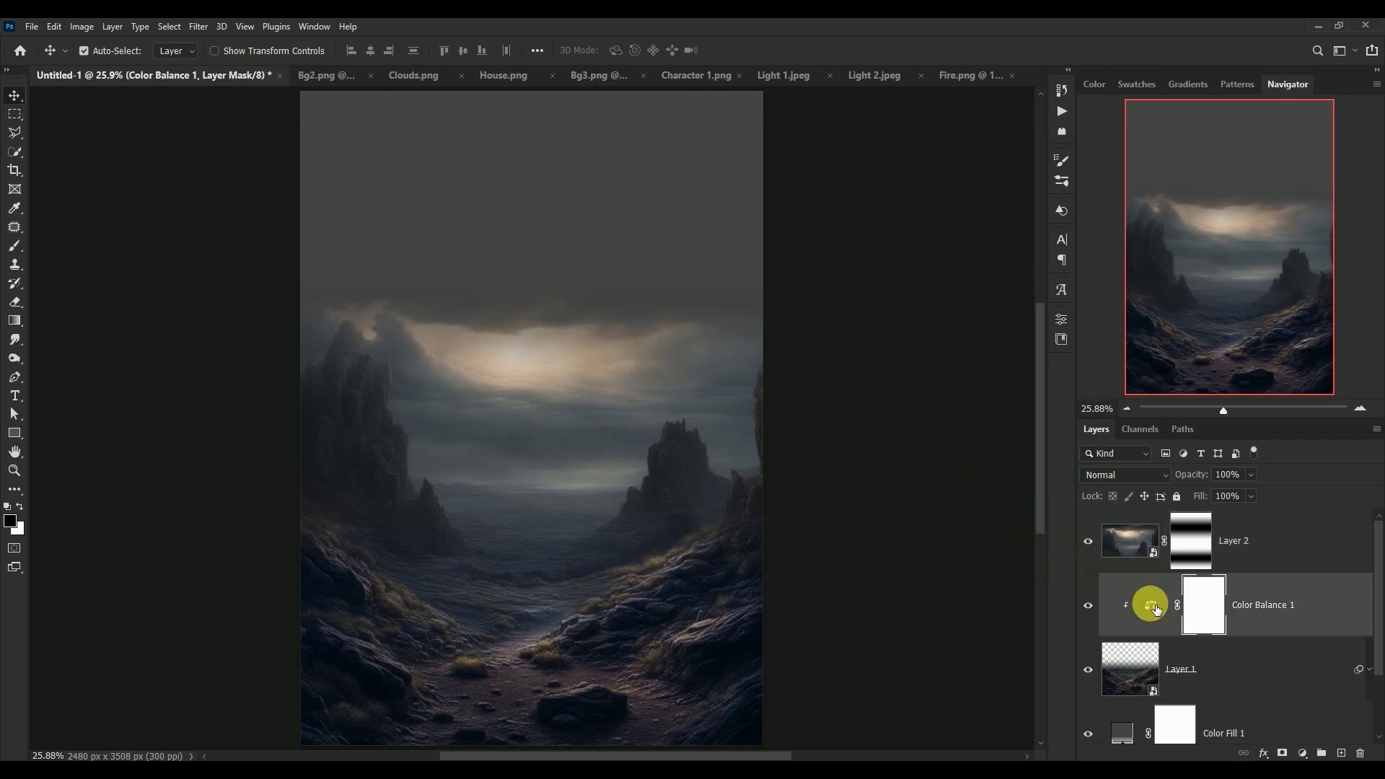
drag(1154, 608, 1348, 754)
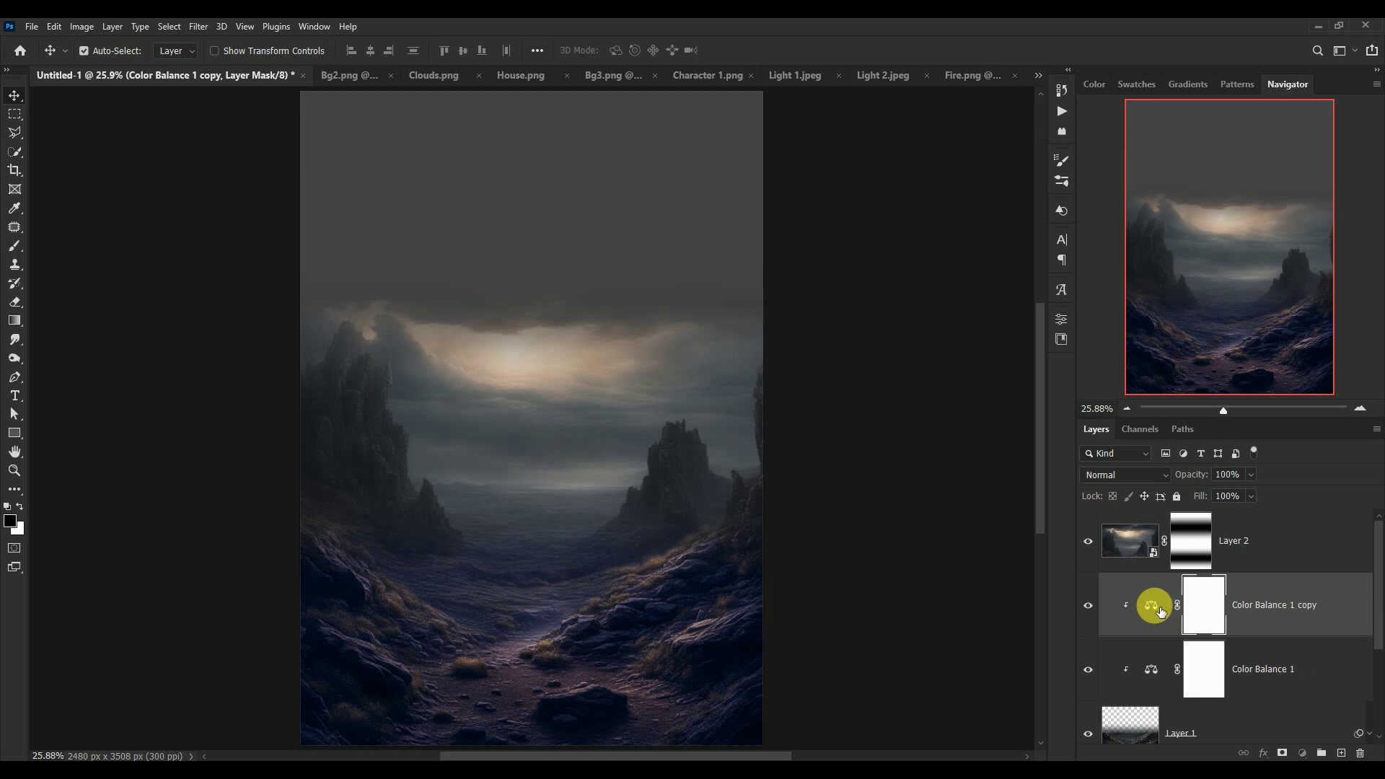
drag(1161, 612, 1125, 537)
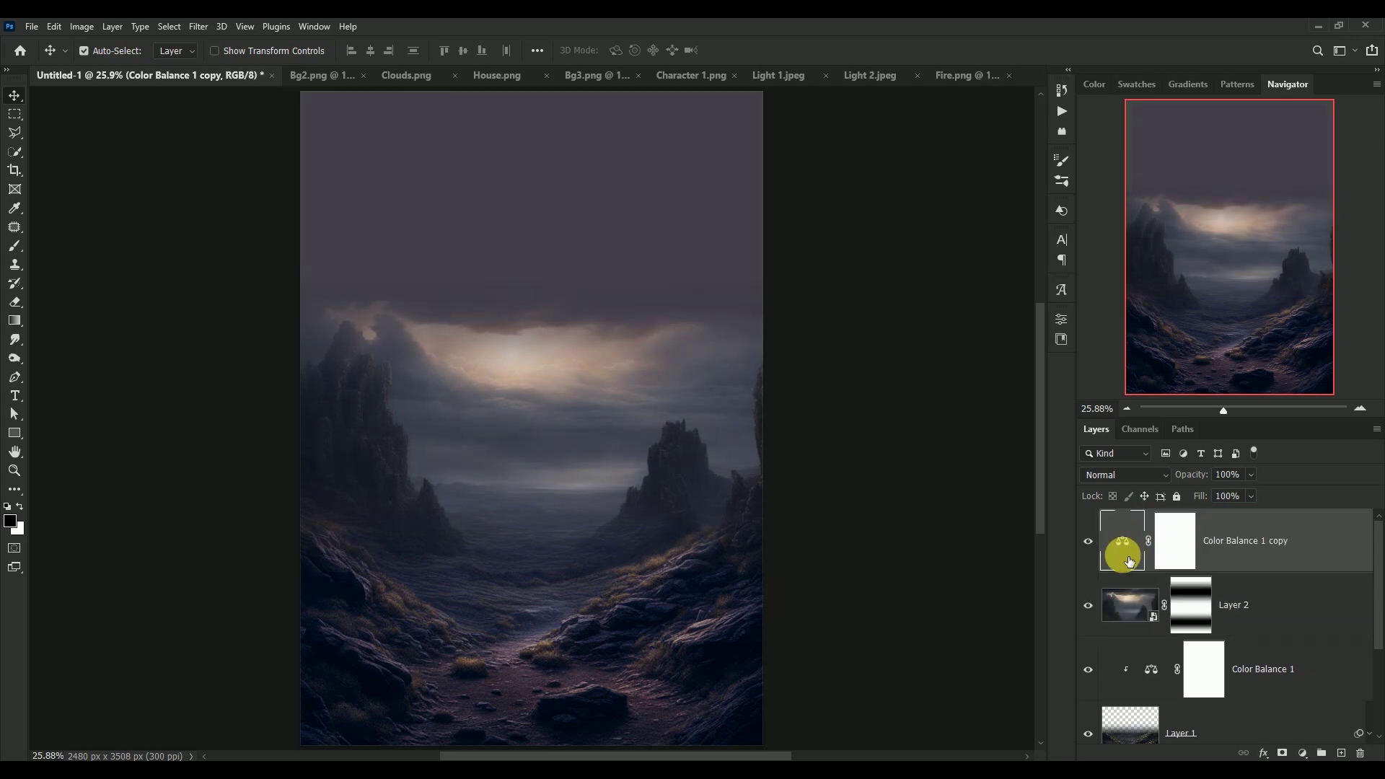
alt+click(1120, 579)
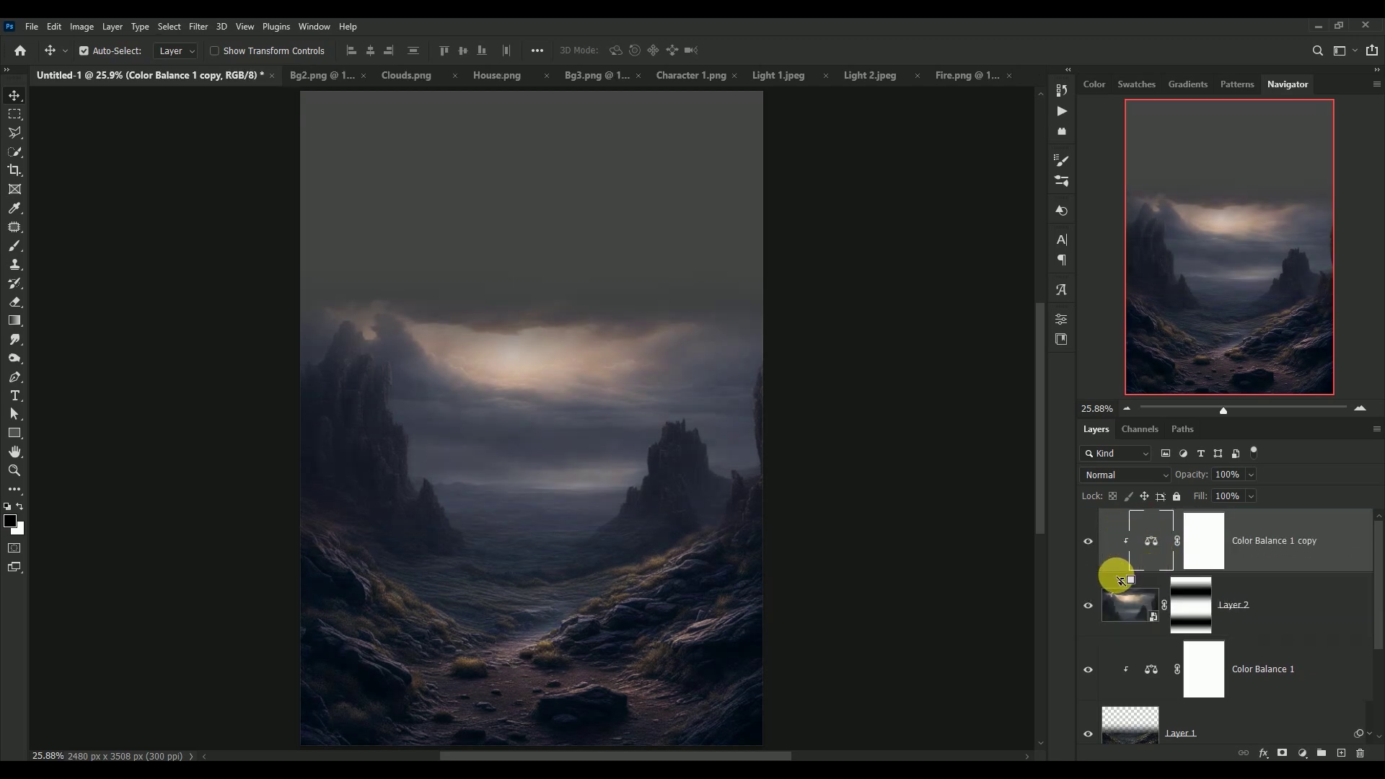
click(1091, 545)
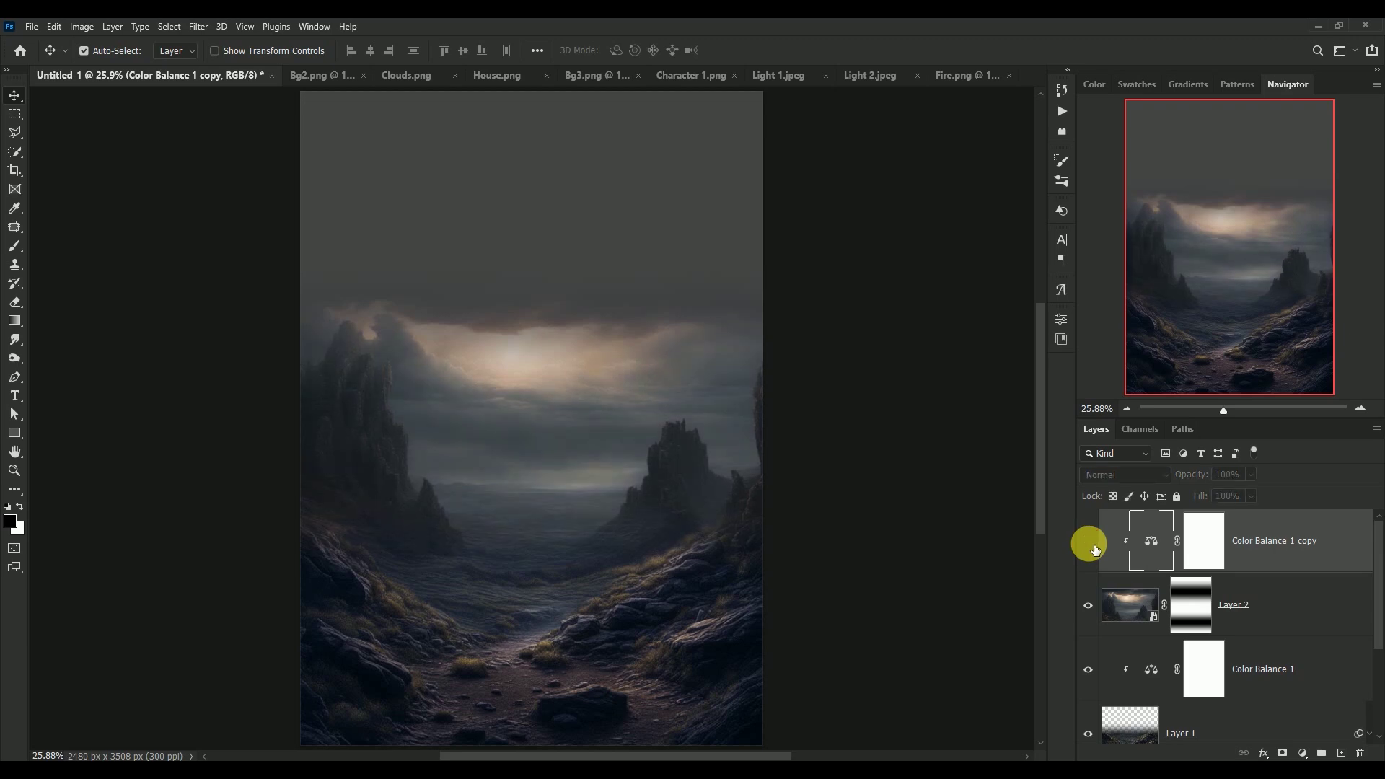
click(1090, 545)
- Close the Bg2.png document and undo the last change
click(310, 77)
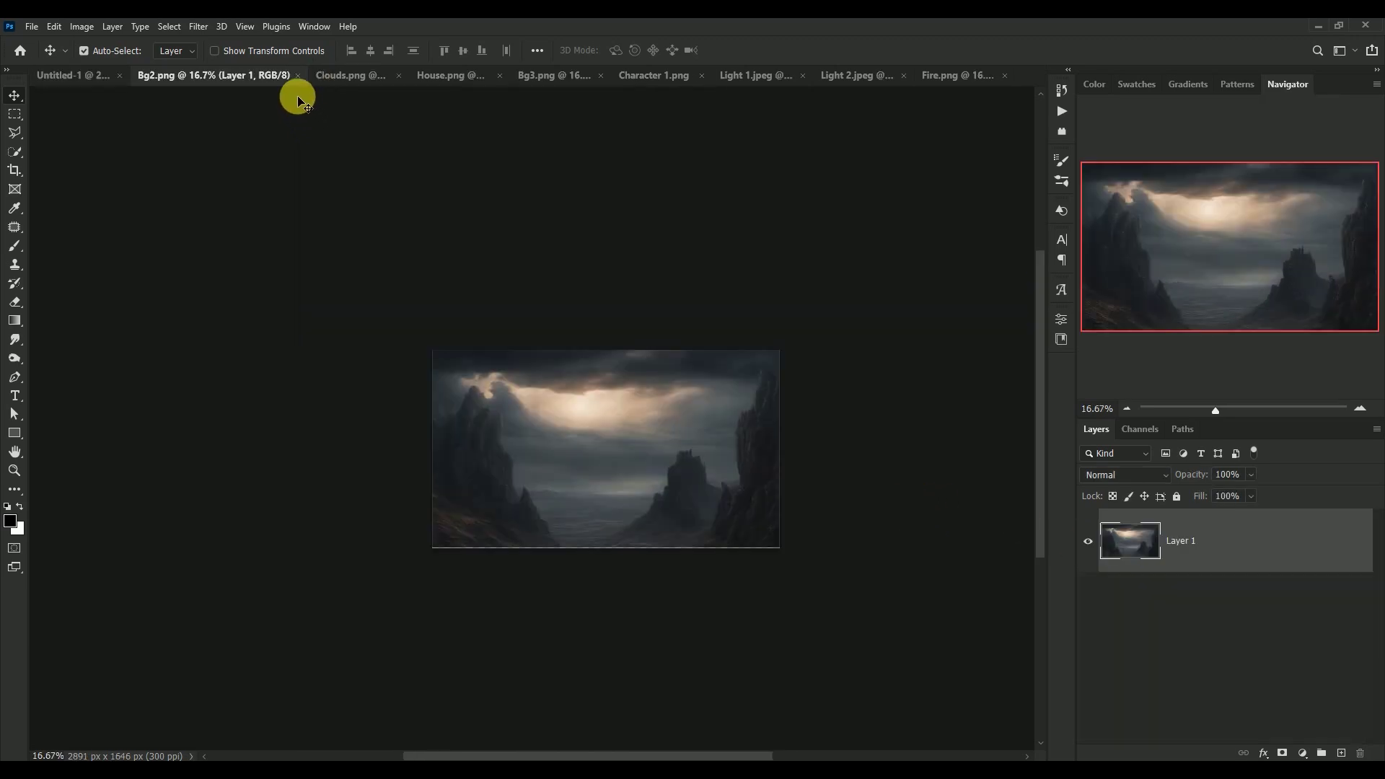
click(295, 77)
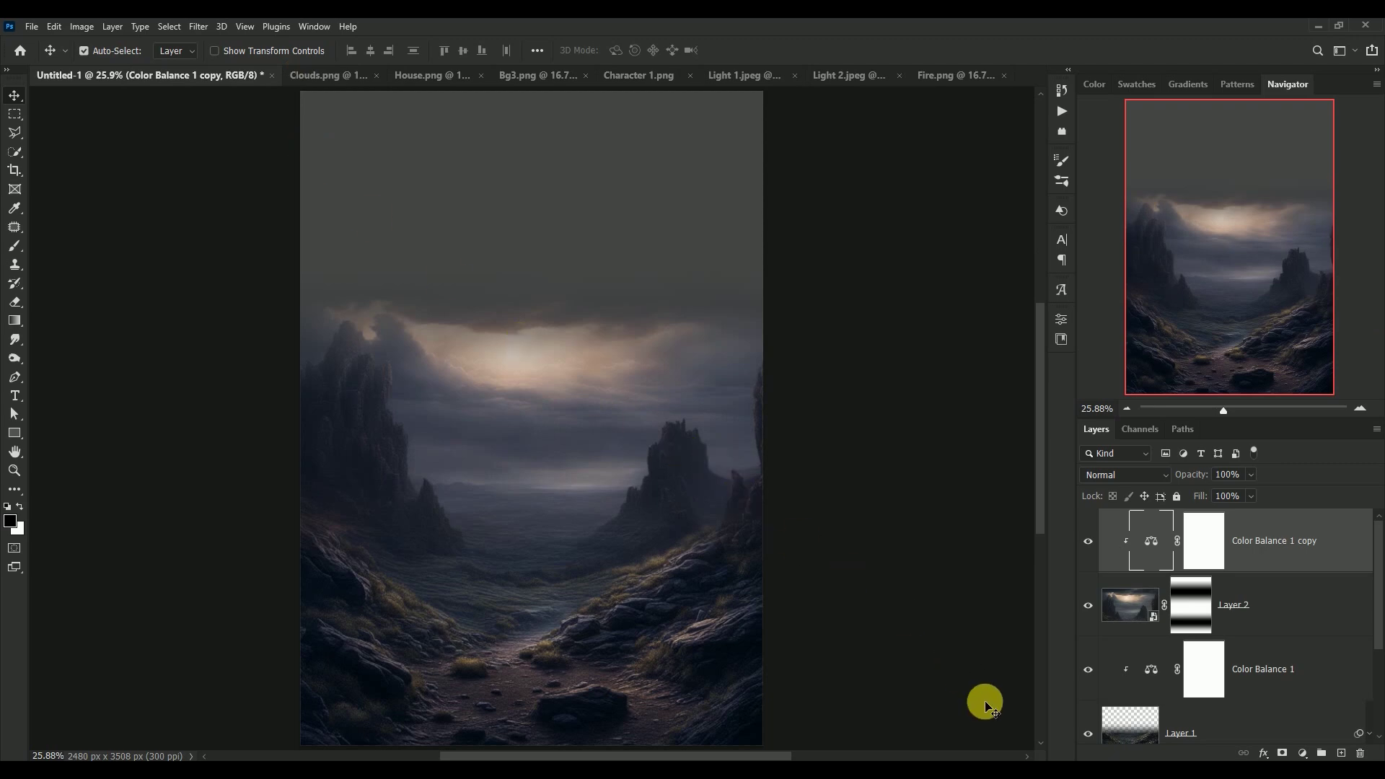
key(ctrl+z)
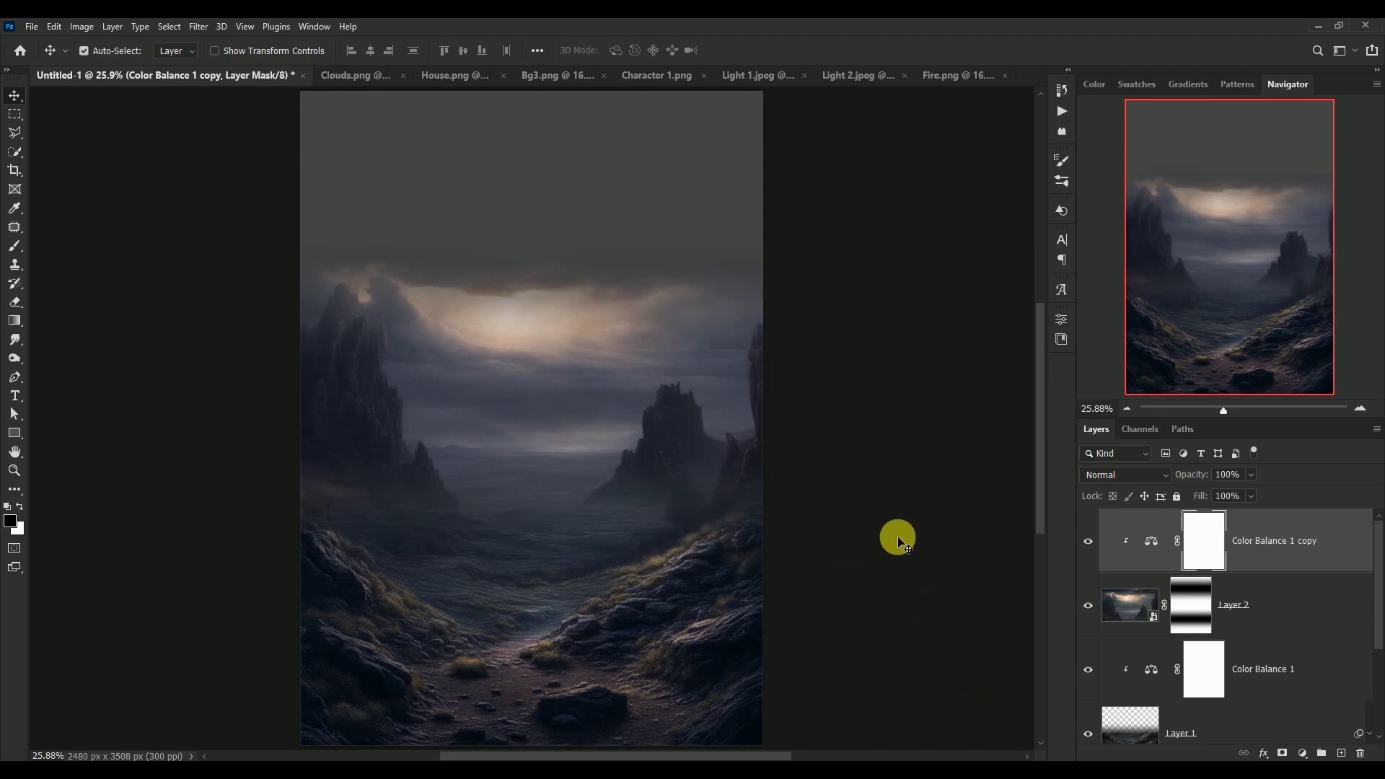
- Bring Clouds.png in as a smart object layer and raise it to reveal the cliffs
click(351, 77)
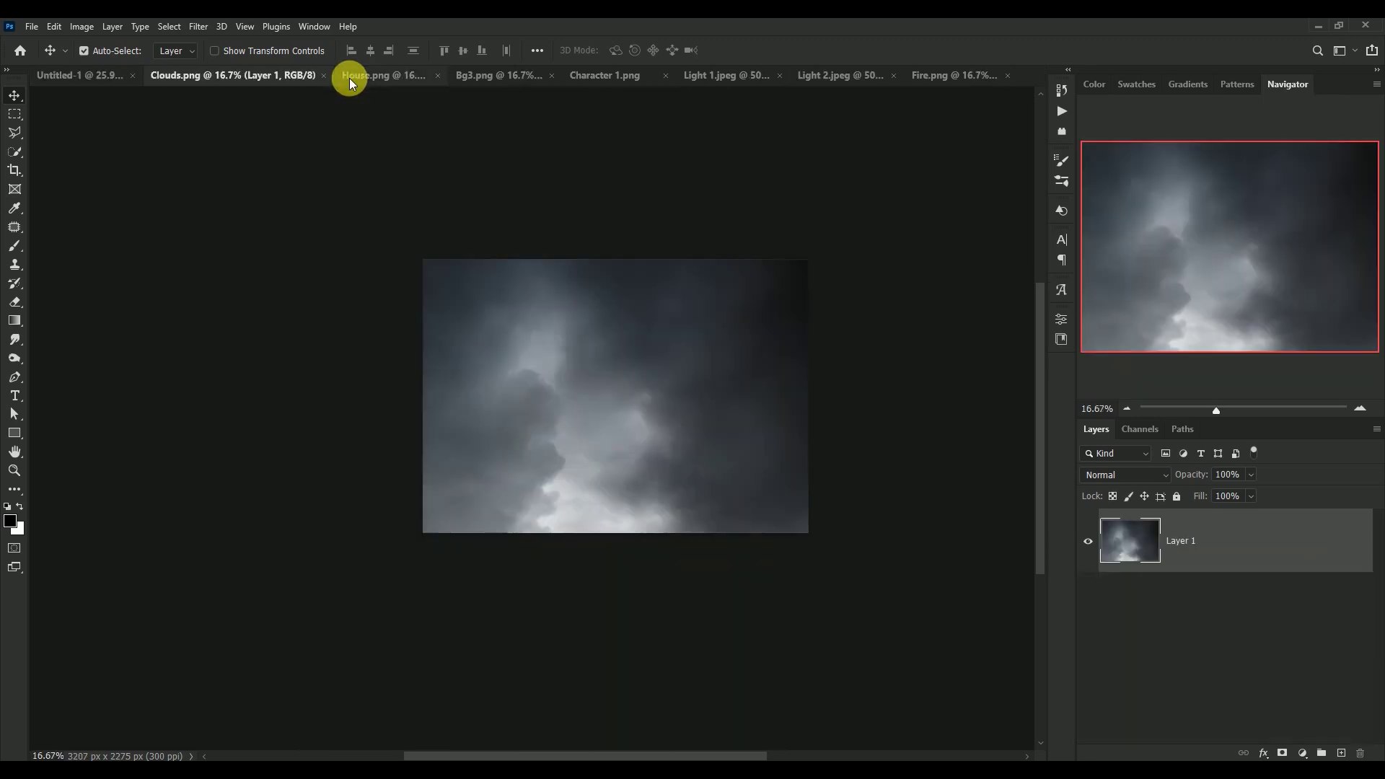
mouse_move(711, 459)
mouse_down()
mouse_move(101, 77)
mouse_move(526, 310)
mouse_up()
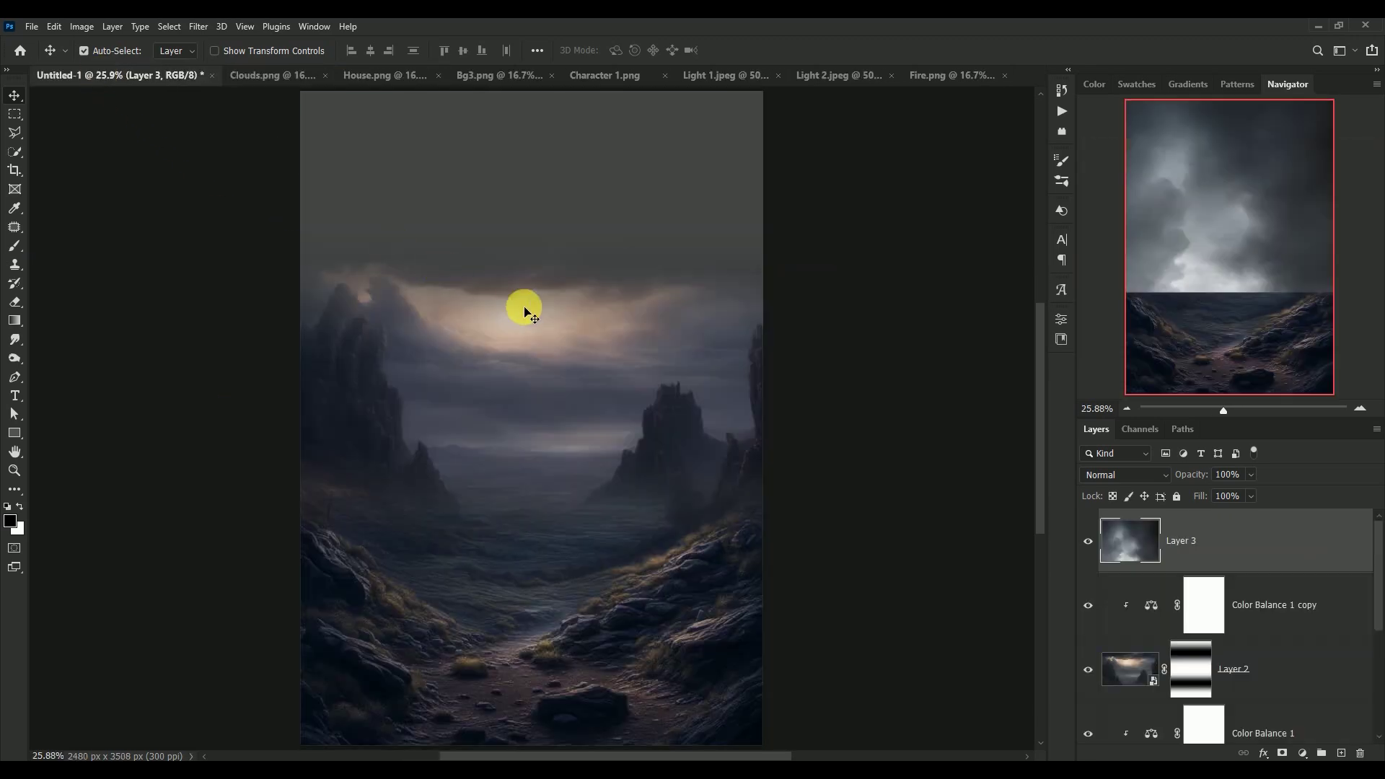
right_click(1246, 550)
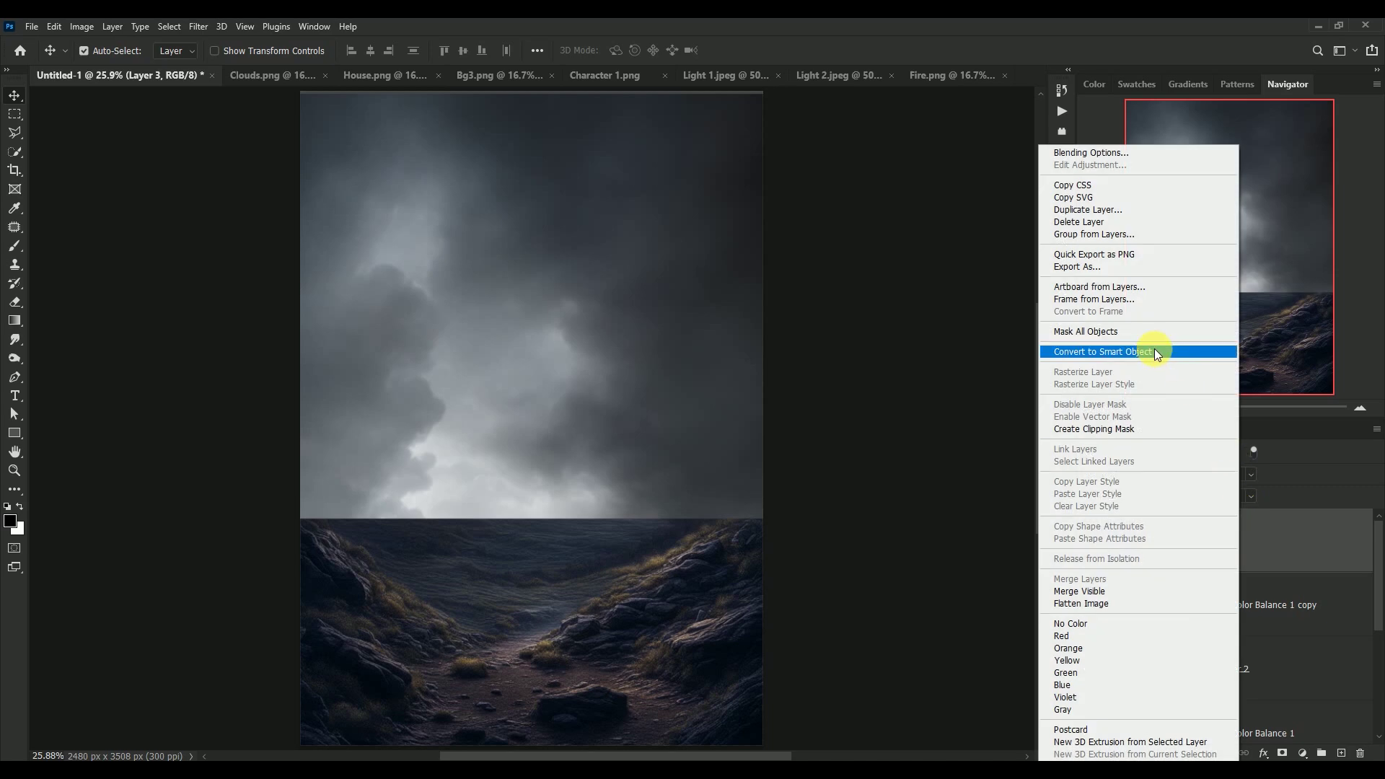
click(1154, 349)
drag(543, 383, 536, 308)
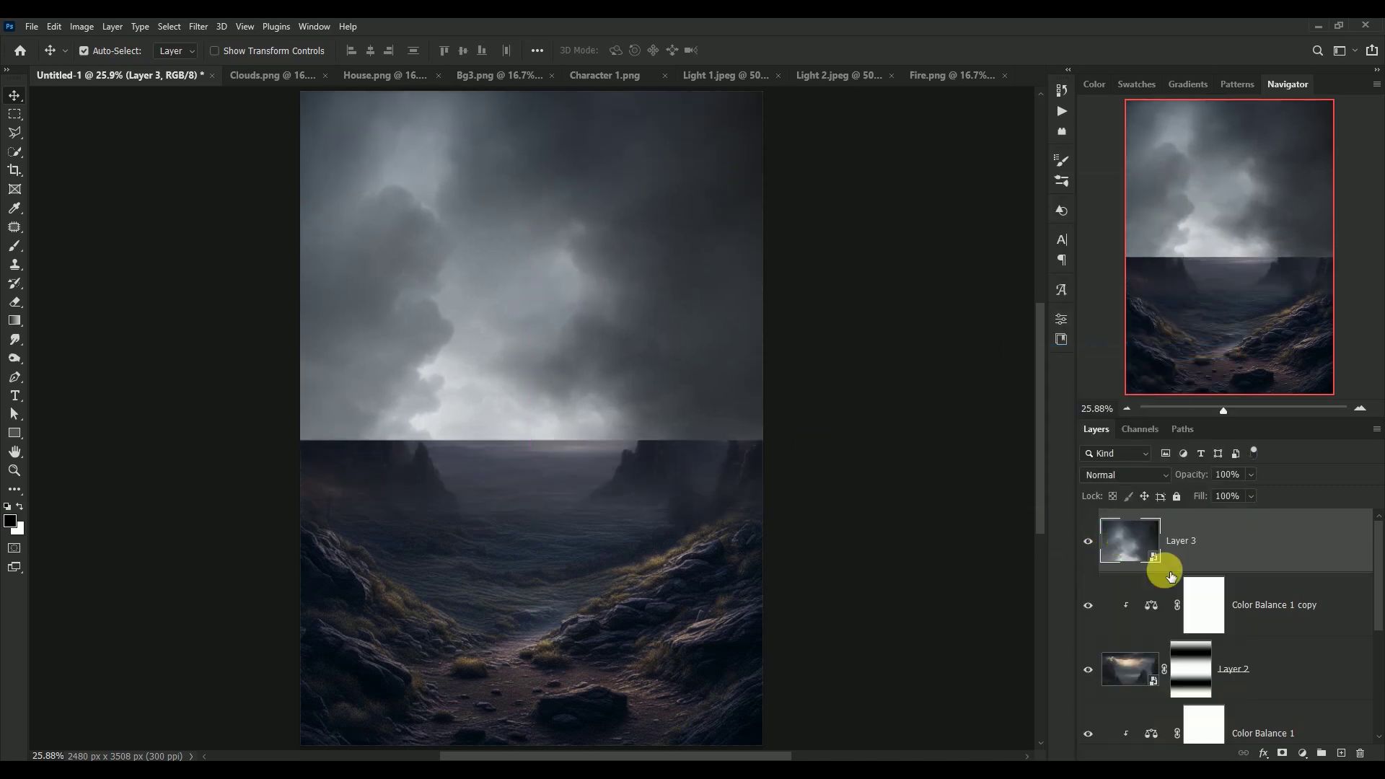
- Mask the clouds layer with a gradient fading its lower edge into the cliffs
click(1283, 753)
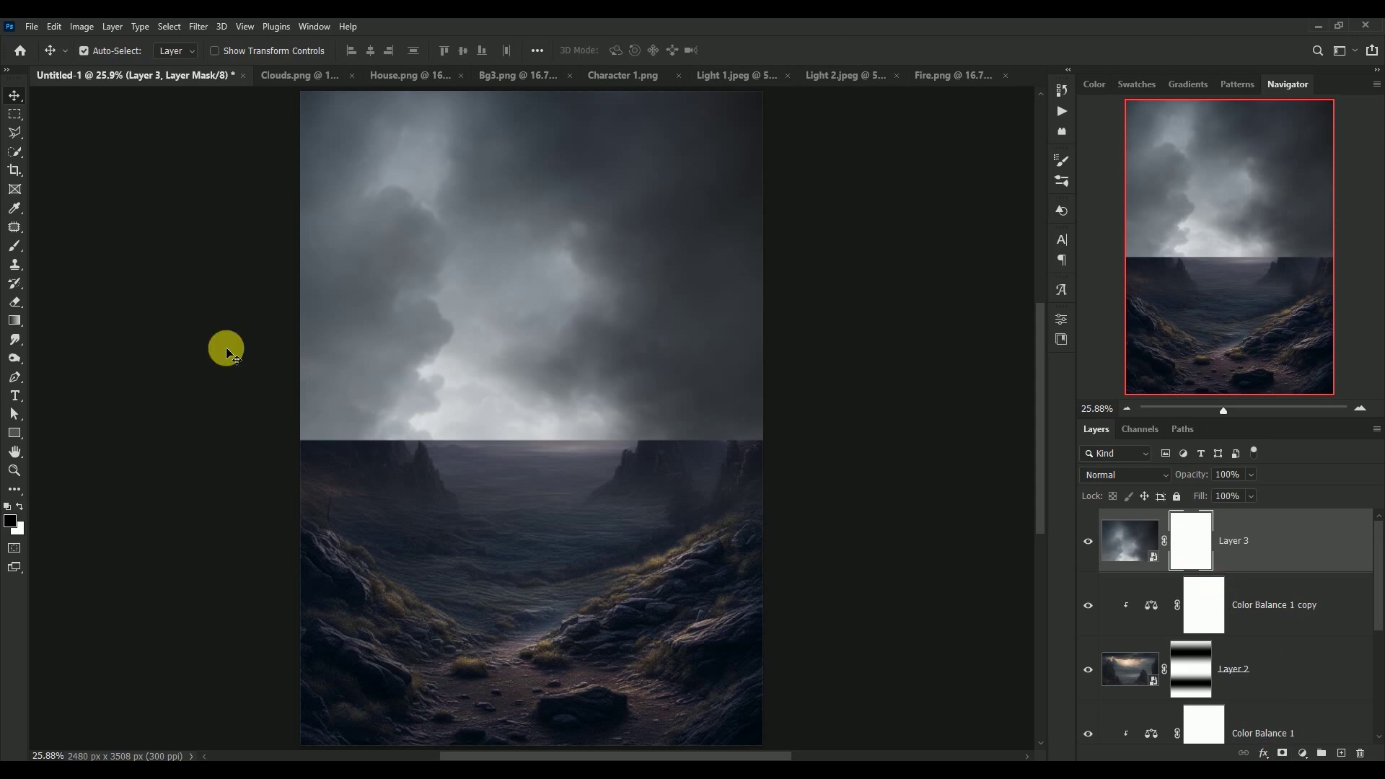
click(14, 320)
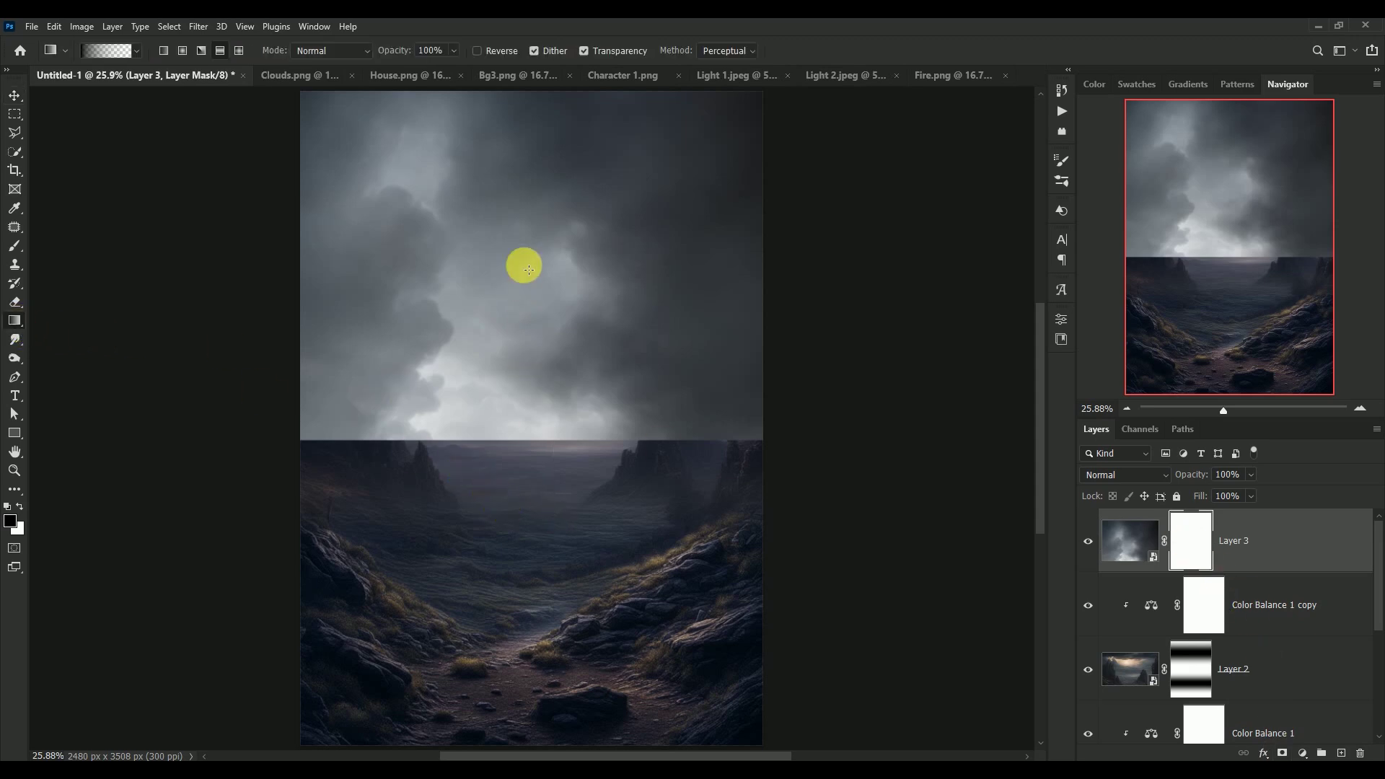
mouse_move(552, 523)
mouse_down()
mouse_move(524, 265)
mouse_move(536, 173)
mouse_up()
drag(519, 458, 504, 145)
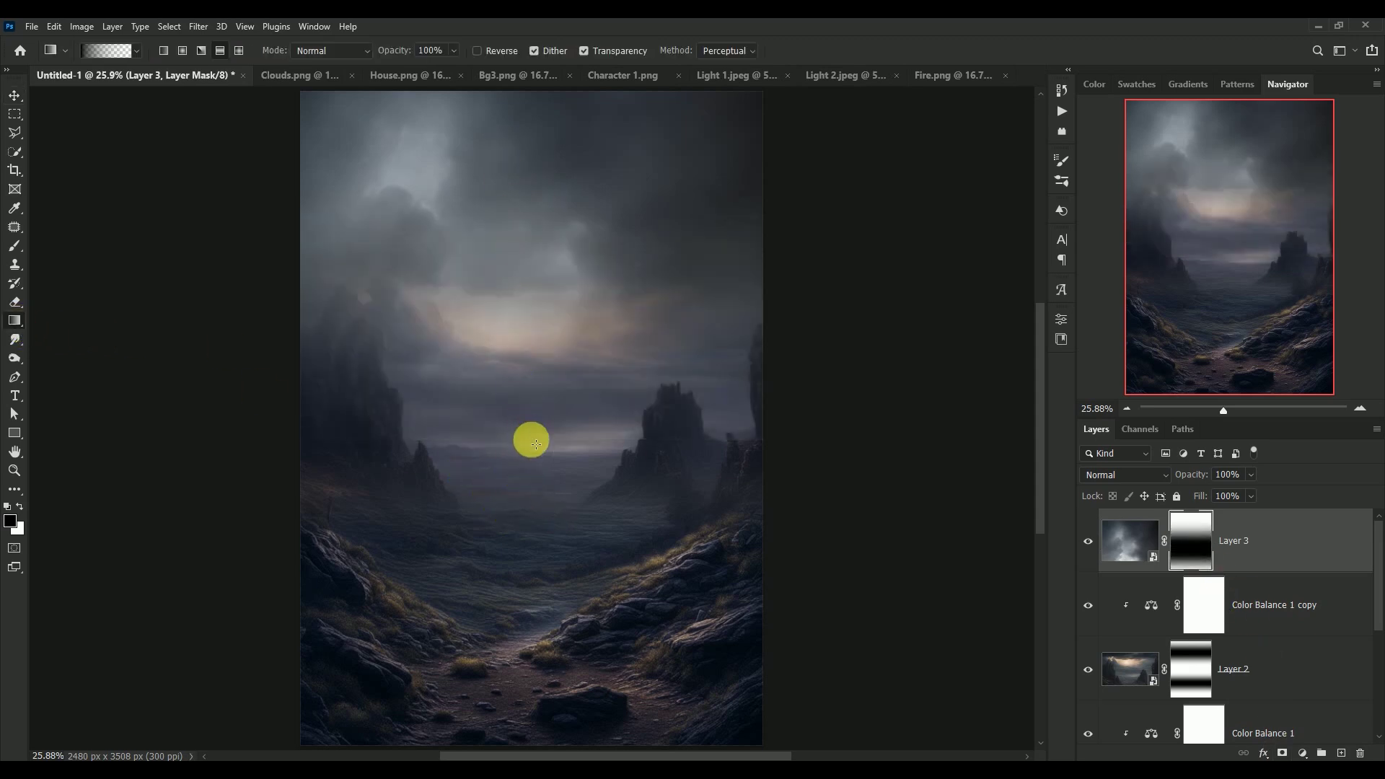
drag(519, 457, 513, 180)
drag(526, 460, 516, 145)
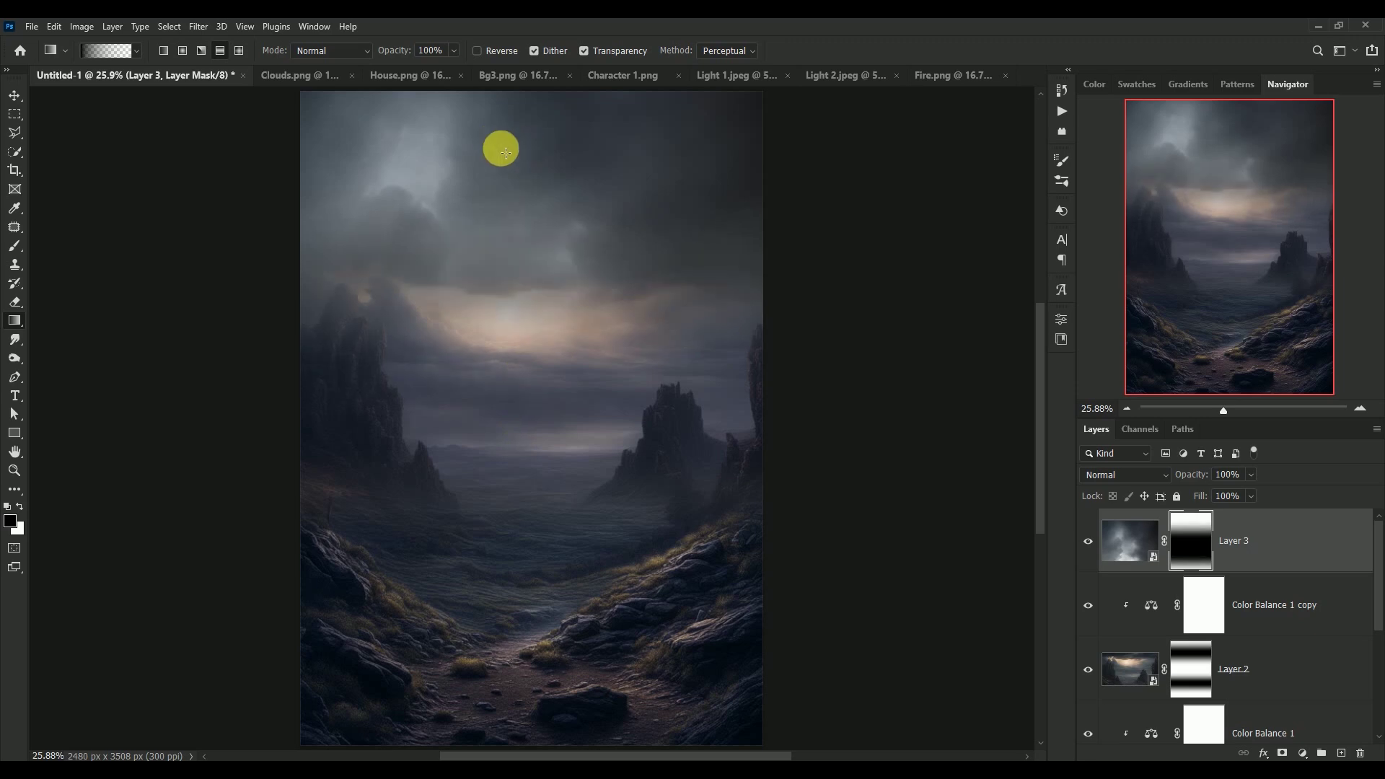
drag(534, 485, 535, 204)
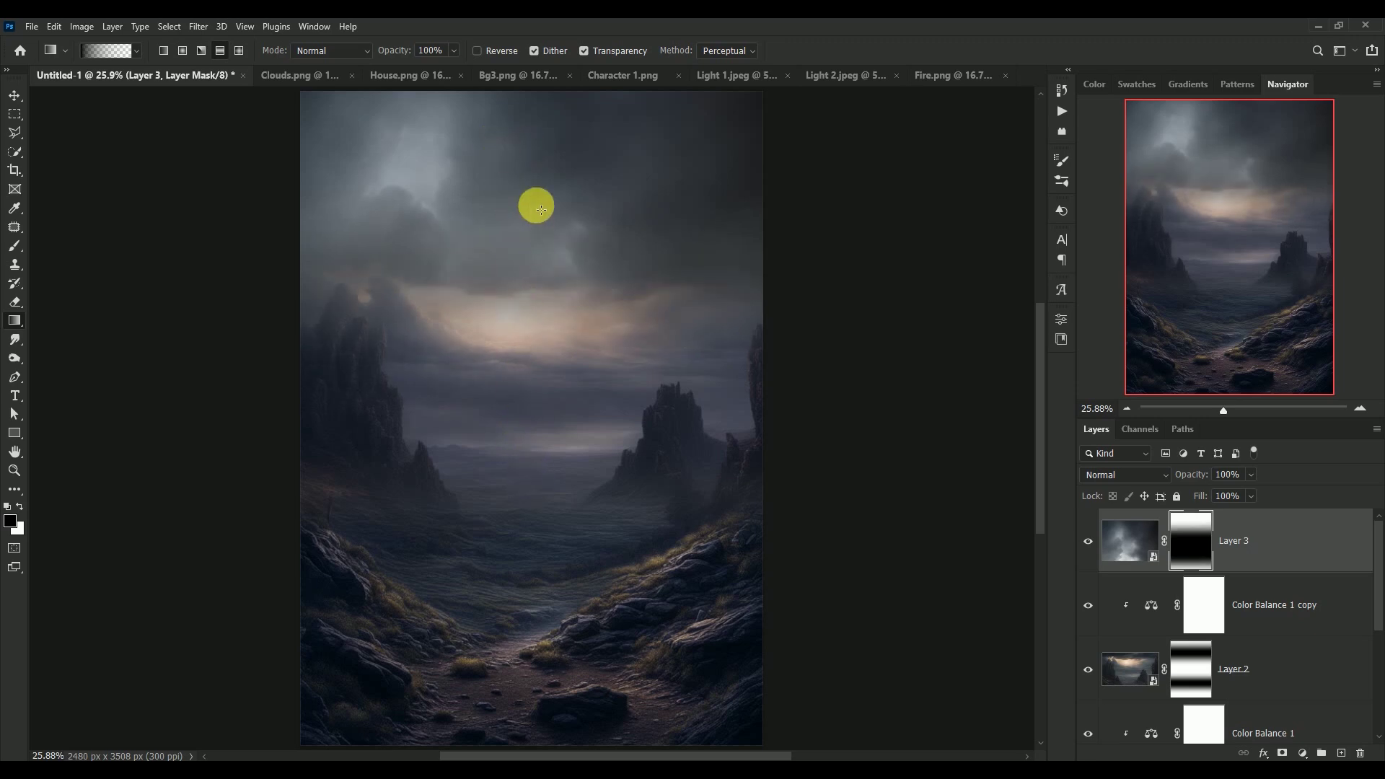
click(14, 96)
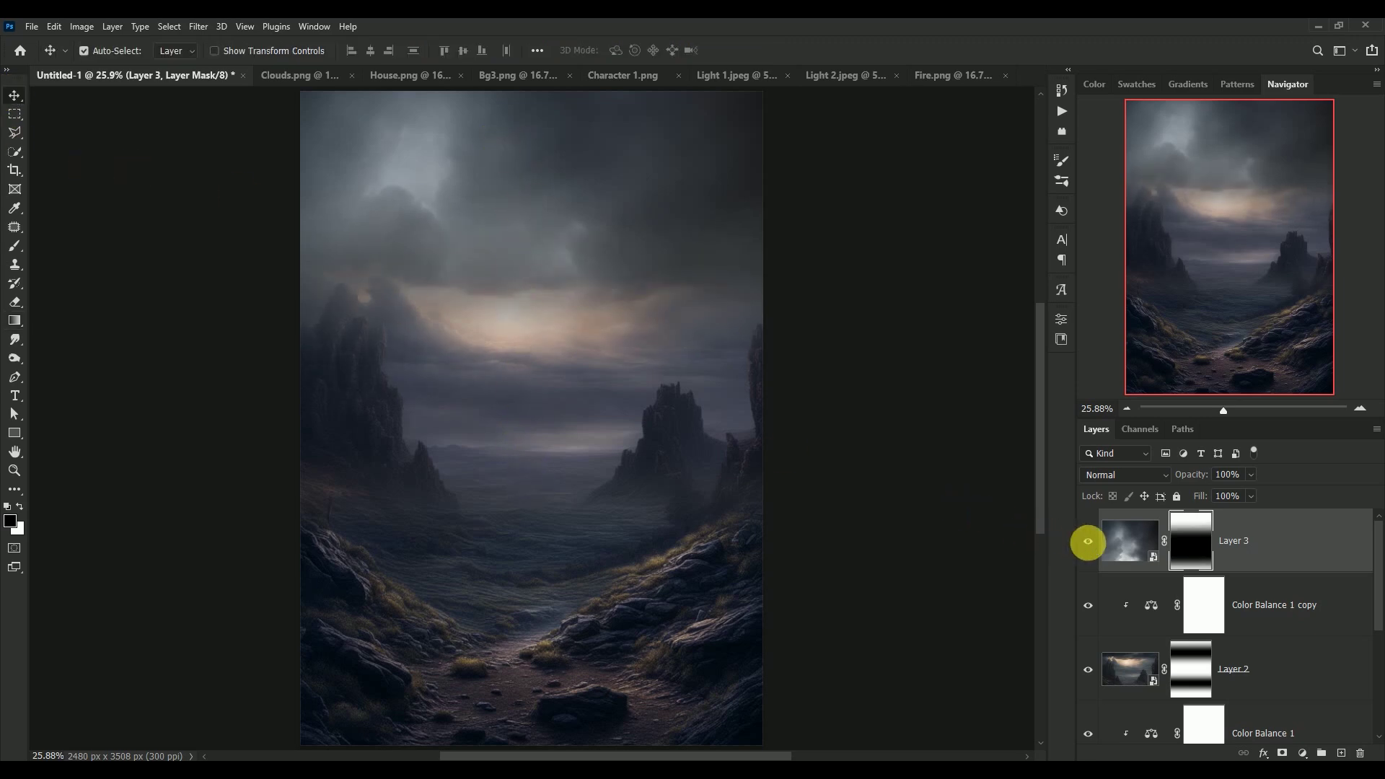
click(1088, 543)
click(1089, 542)
click(1126, 541)
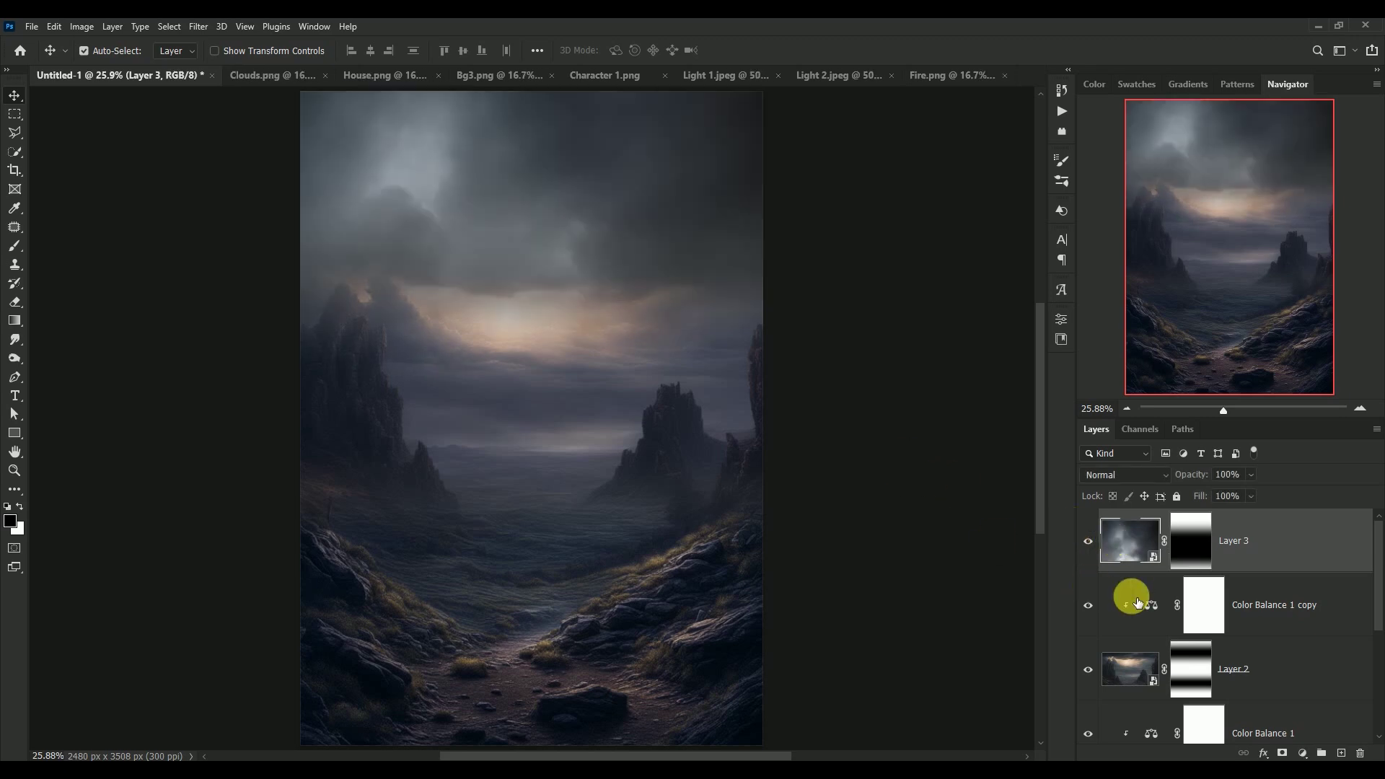
- Add a clipped Color Balance layer on the clouds with midtones +10, -6, +28
click(1302, 752)
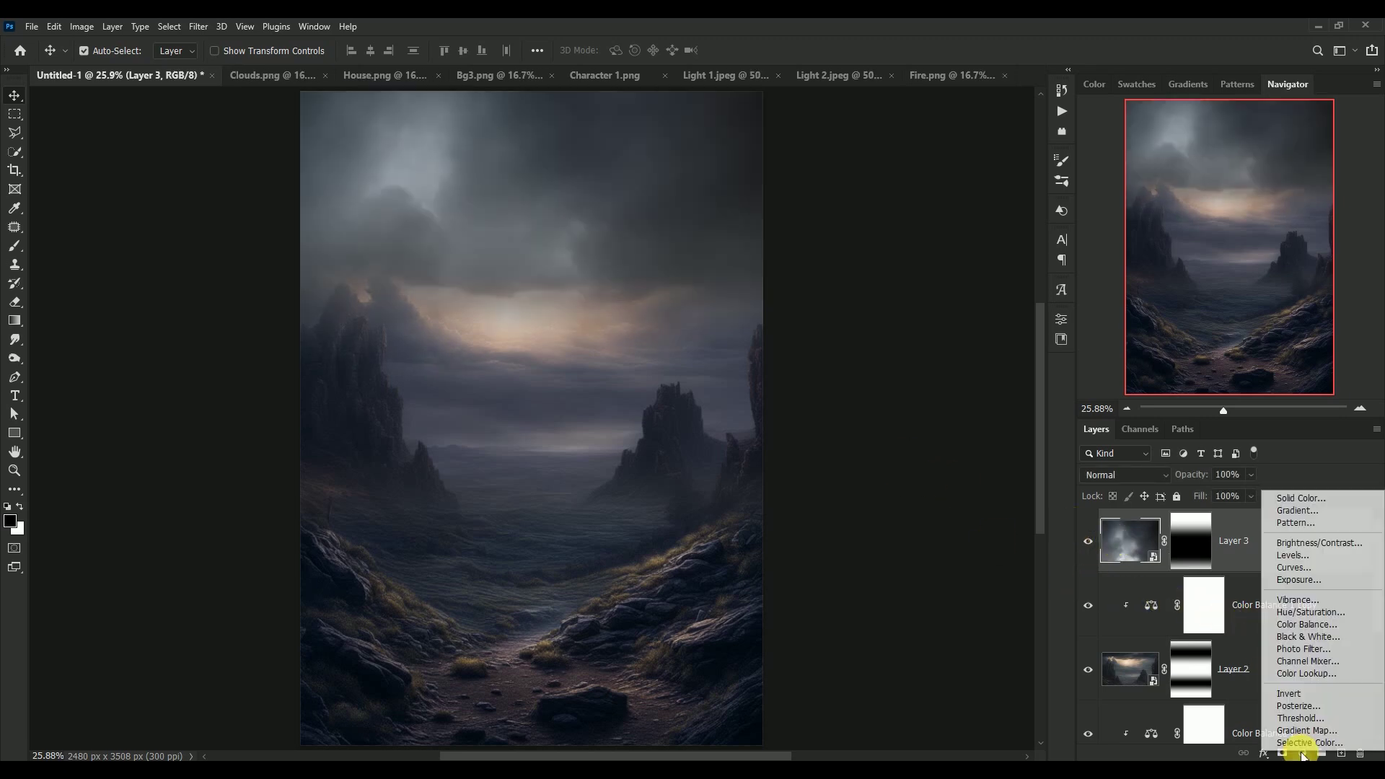
click(1295, 625)
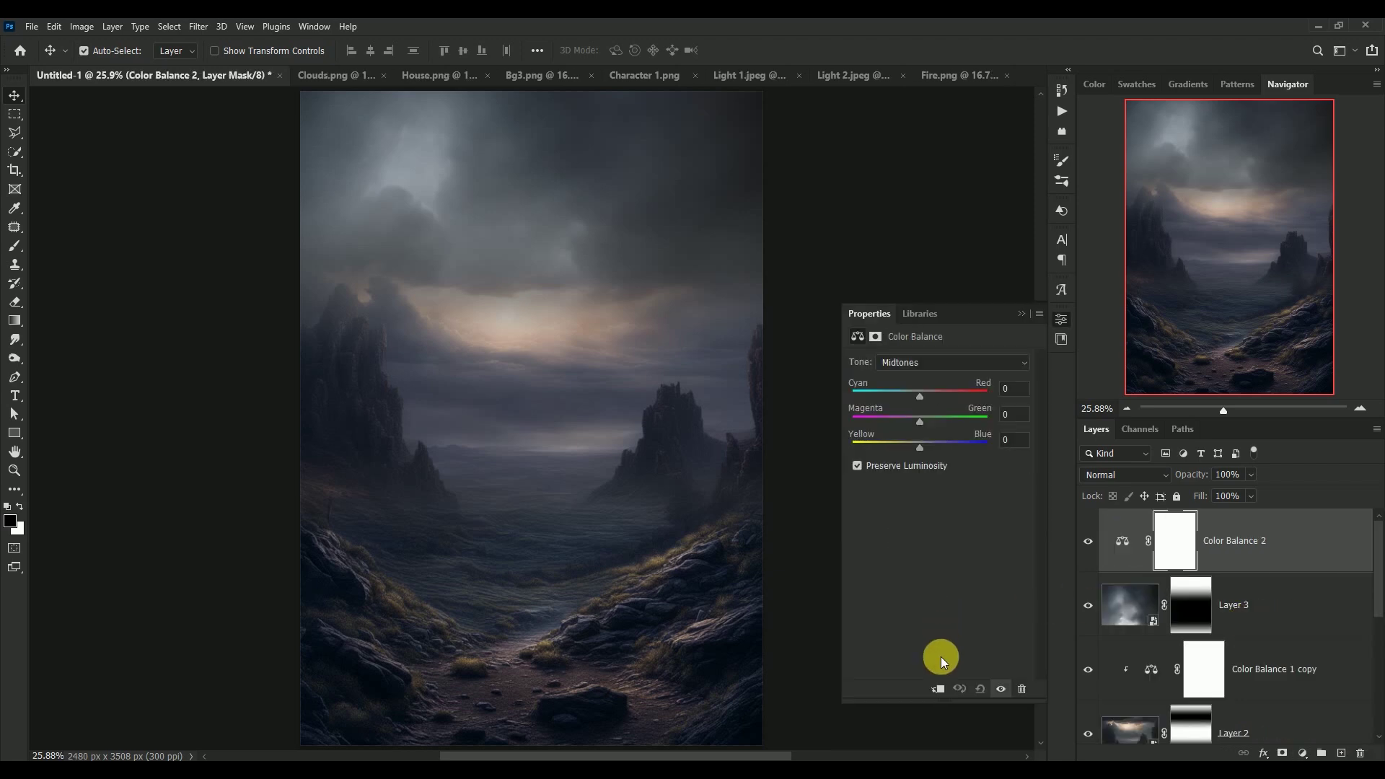
click(937, 689)
click(1017, 390)
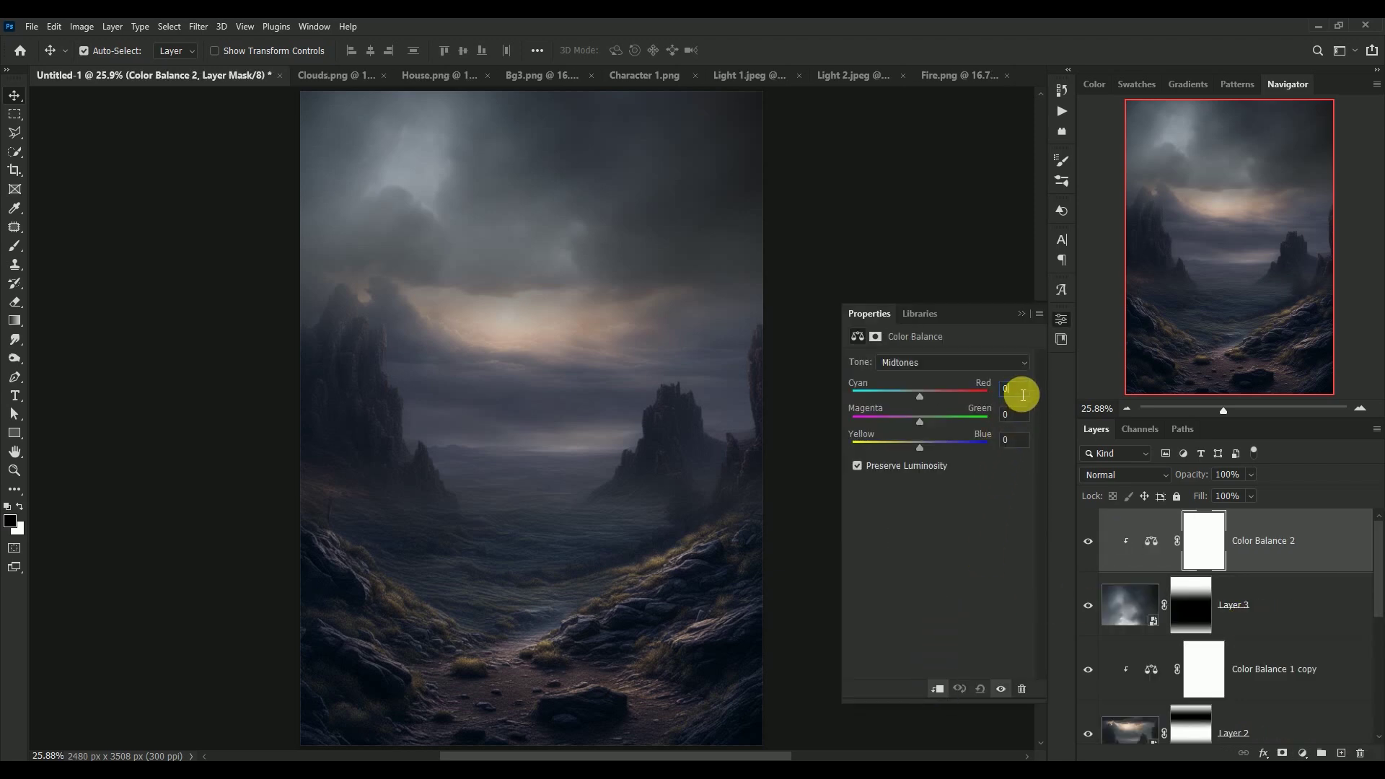
text(+1)
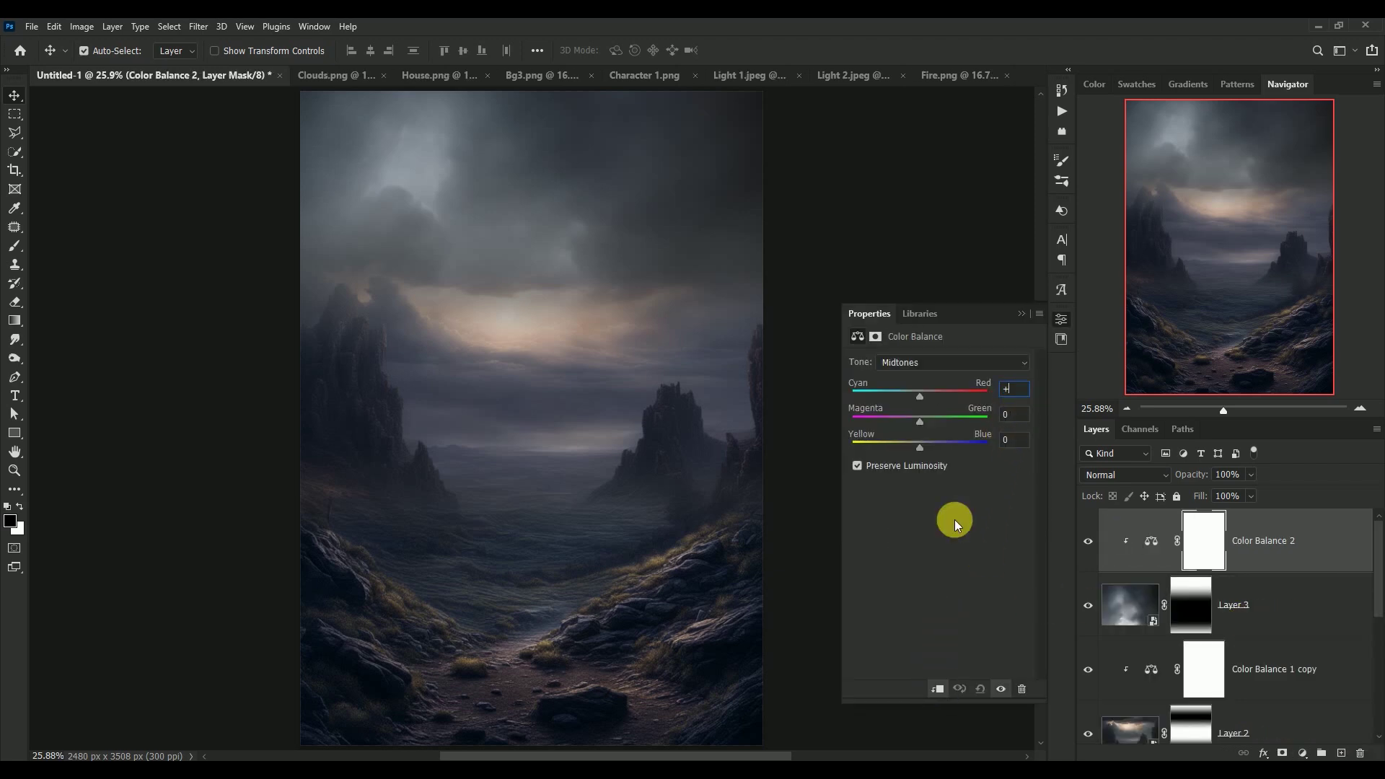
text(0)
key(Tab)
text(-)
text(6)
key(Tab)
text(+28)
- Set the Color Balance 2 shadows to -6, -5, +4
click(945, 369)
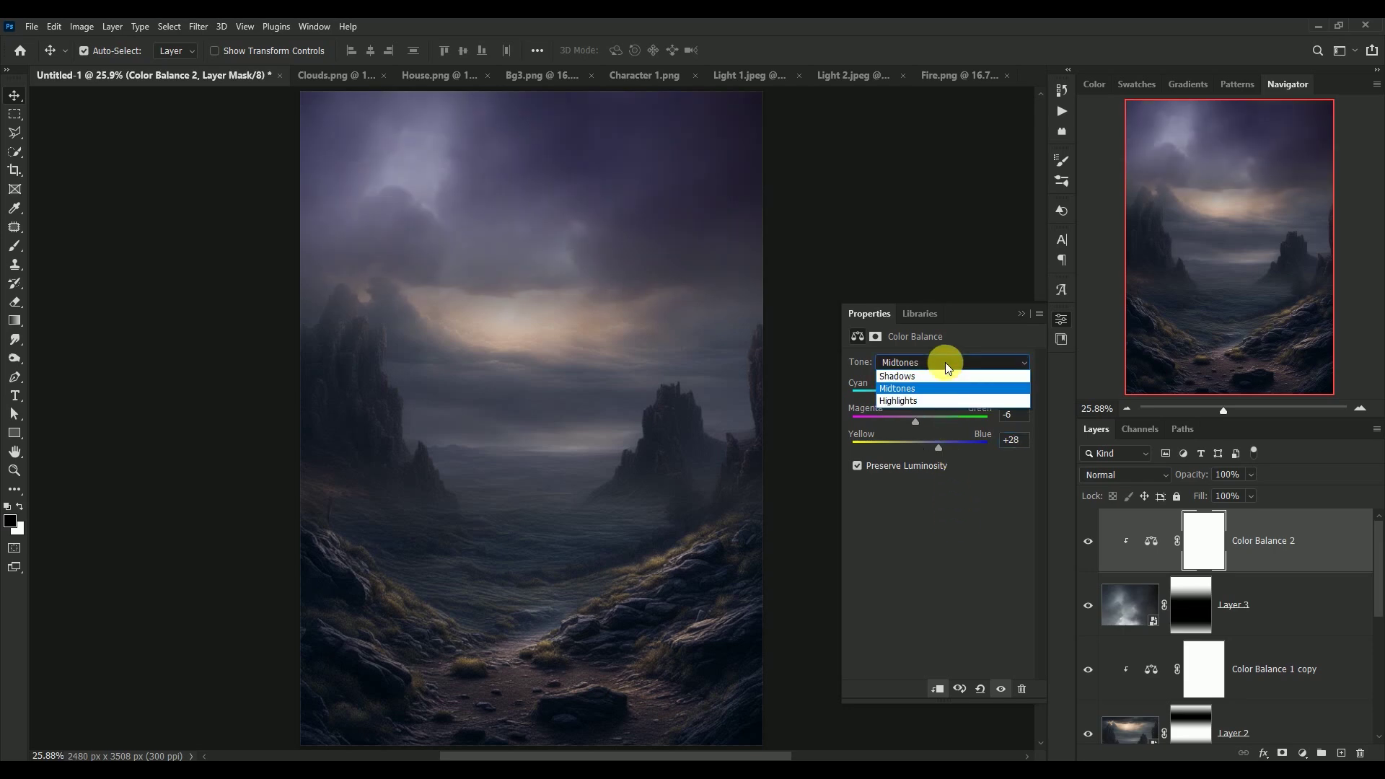
click(941, 373)
click(1018, 392)
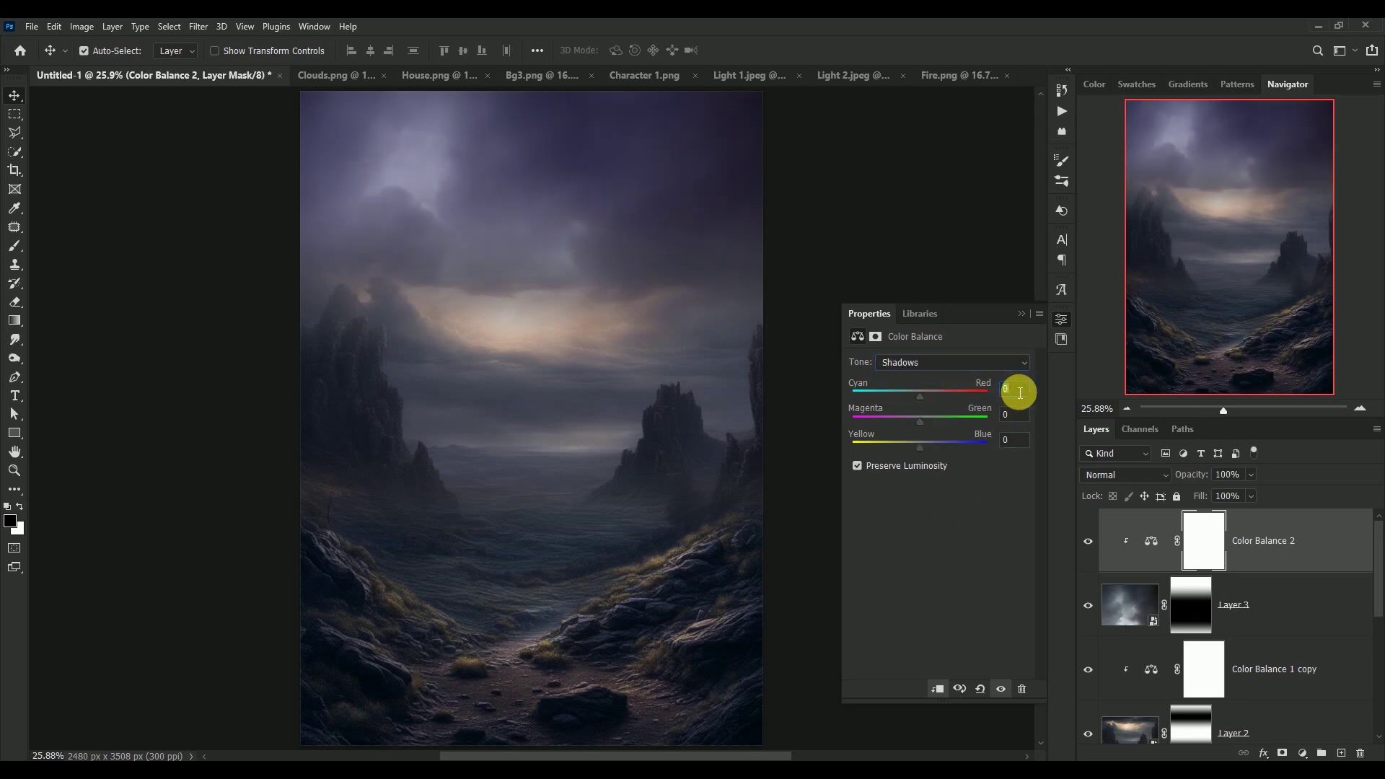
text(-)
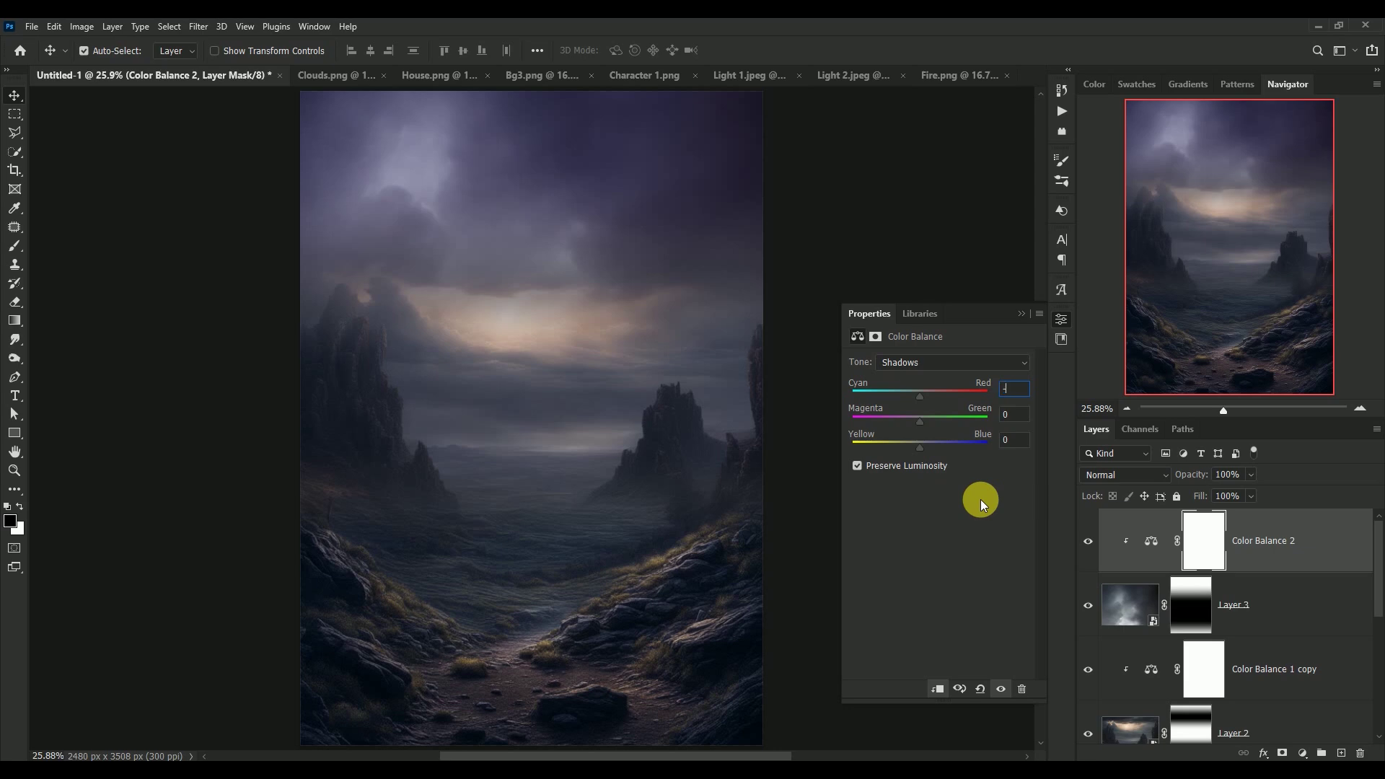
text(6)
key(Tab)
text(-5)
key(Tab)
text(+)
- Set the Color Balance 2 highlights to -2, -4, -20 and toggle it to compare
click(944, 366)
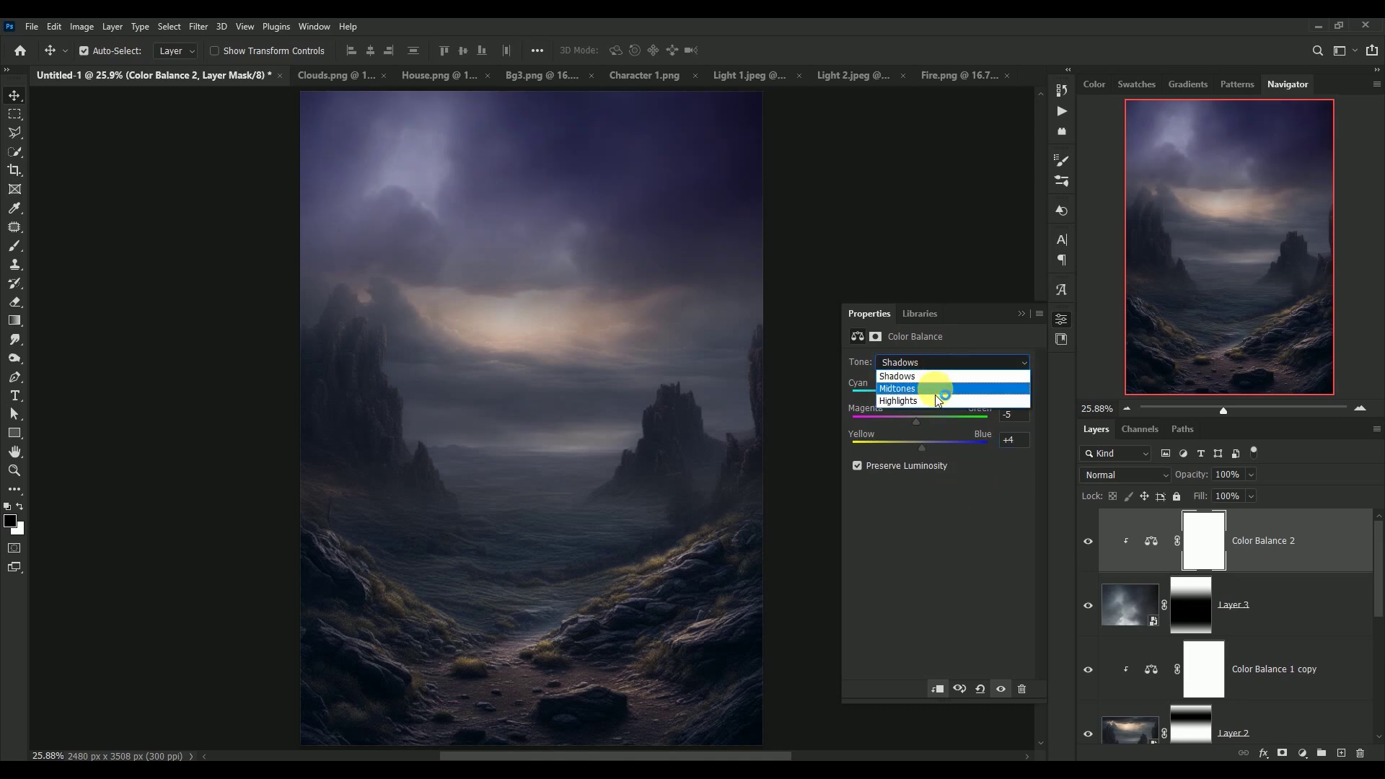
click(933, 397)
click(1012, 398)
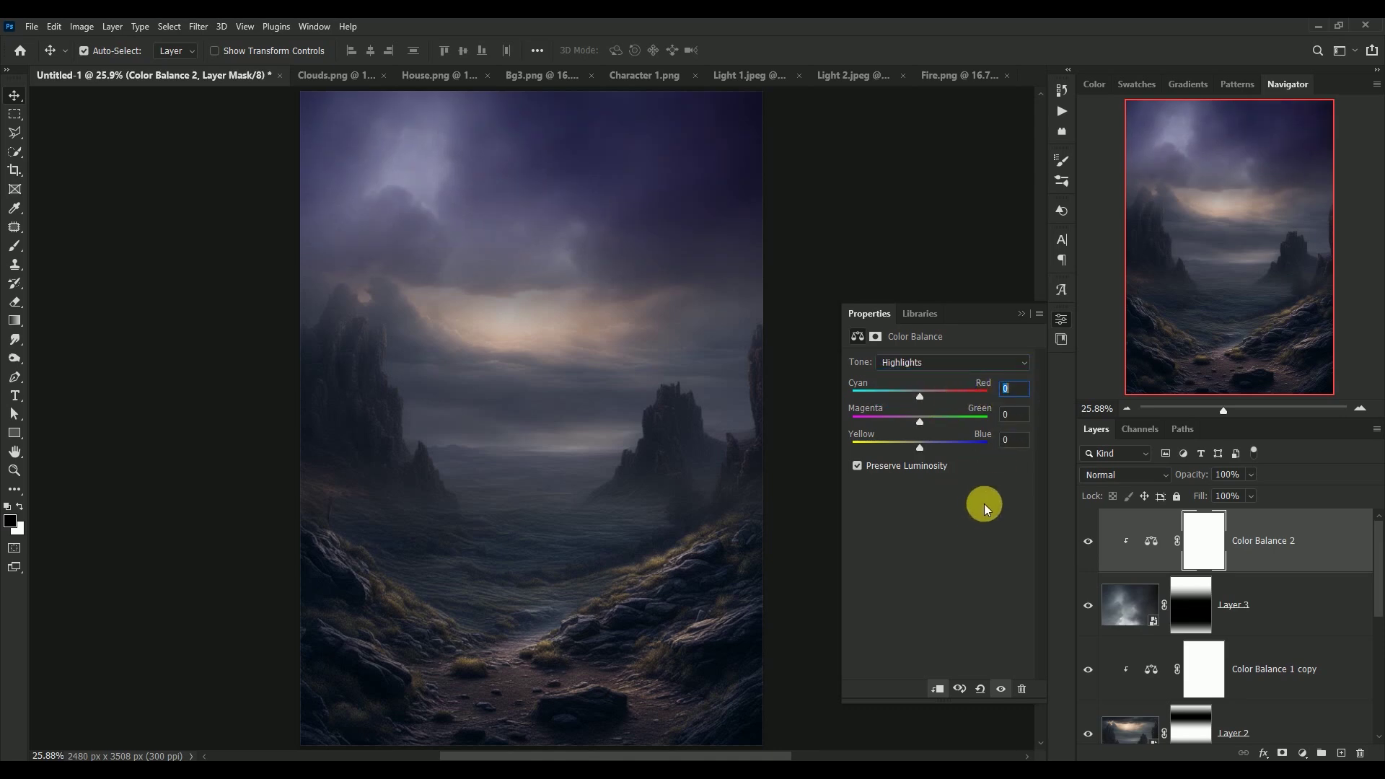
text(-2)
key(Tab)
text(-)
text(4)
key(Return)
key(Tab)
text(-)
text(20)
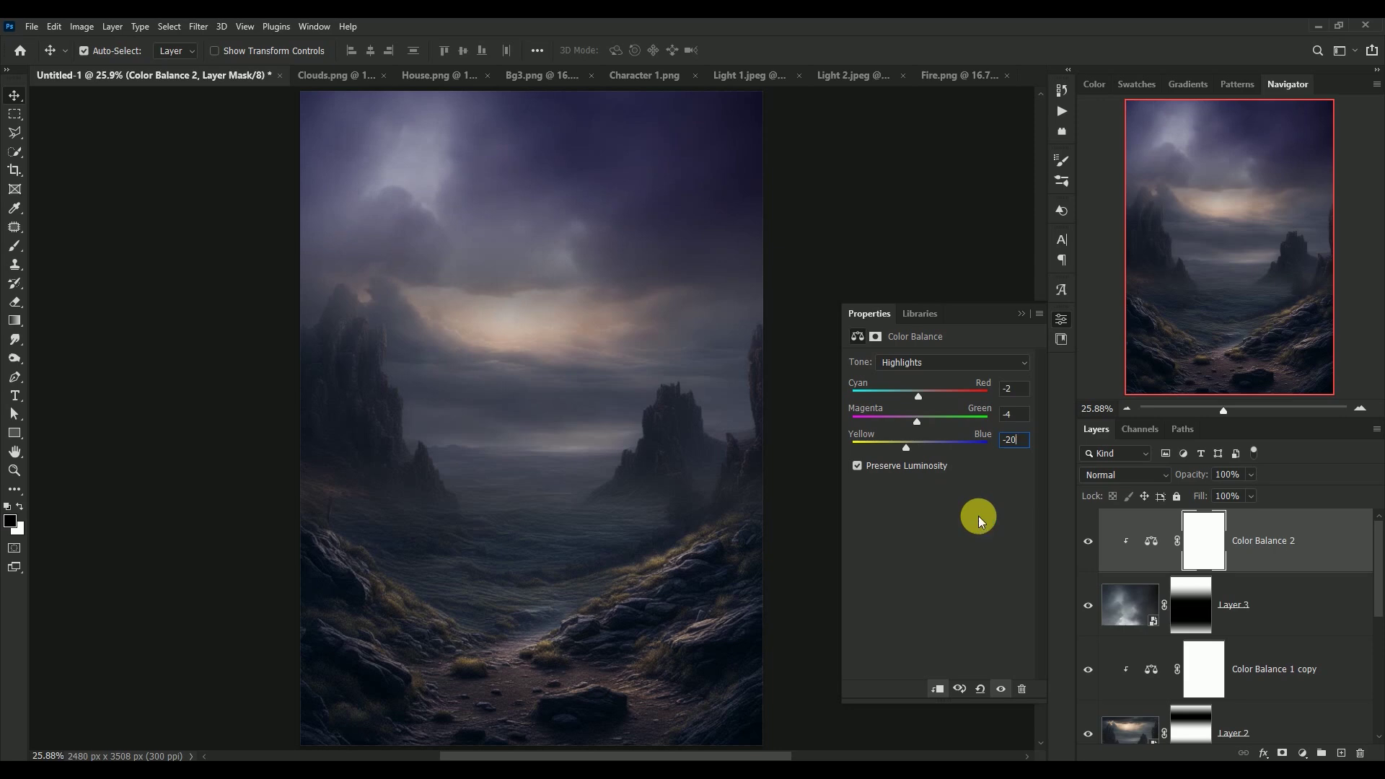
click(1019, 318)
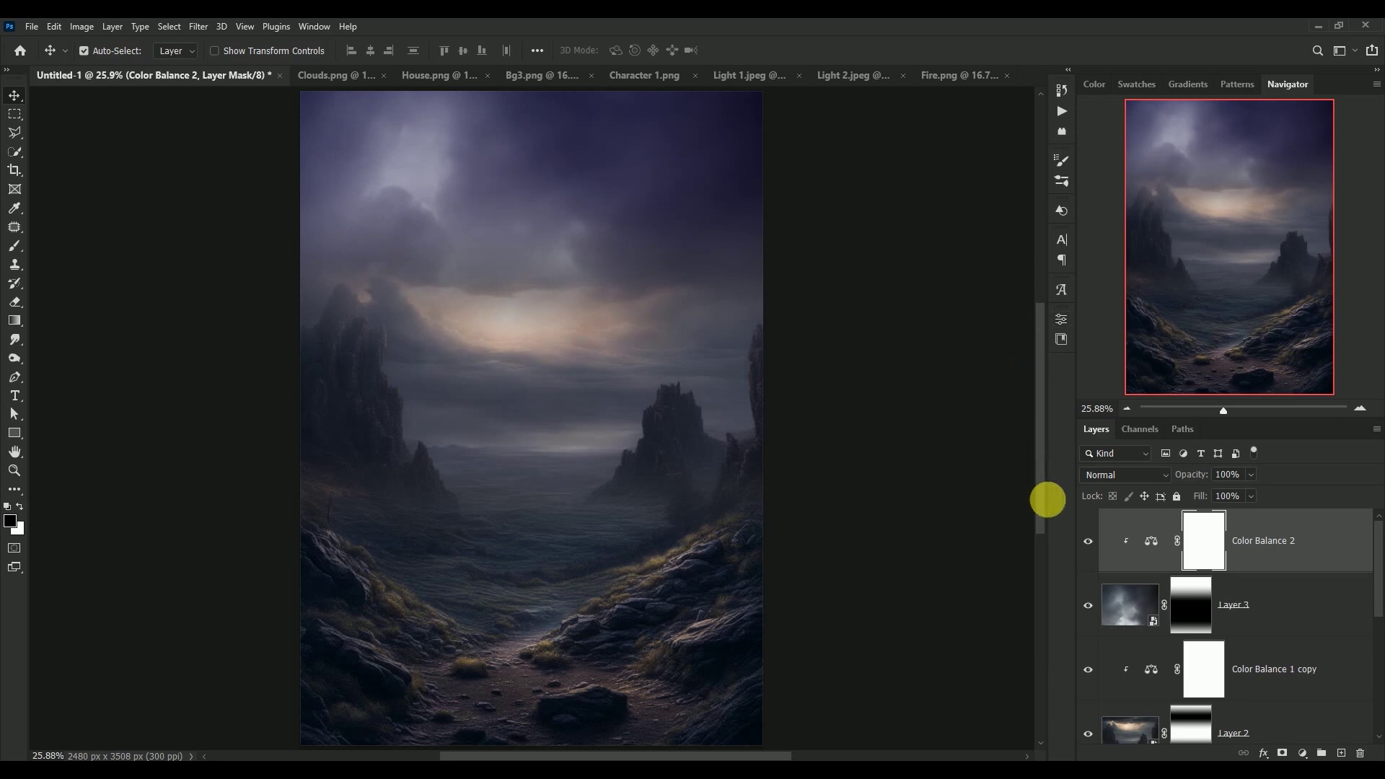
click(1089, 545)
click(1089, 544)
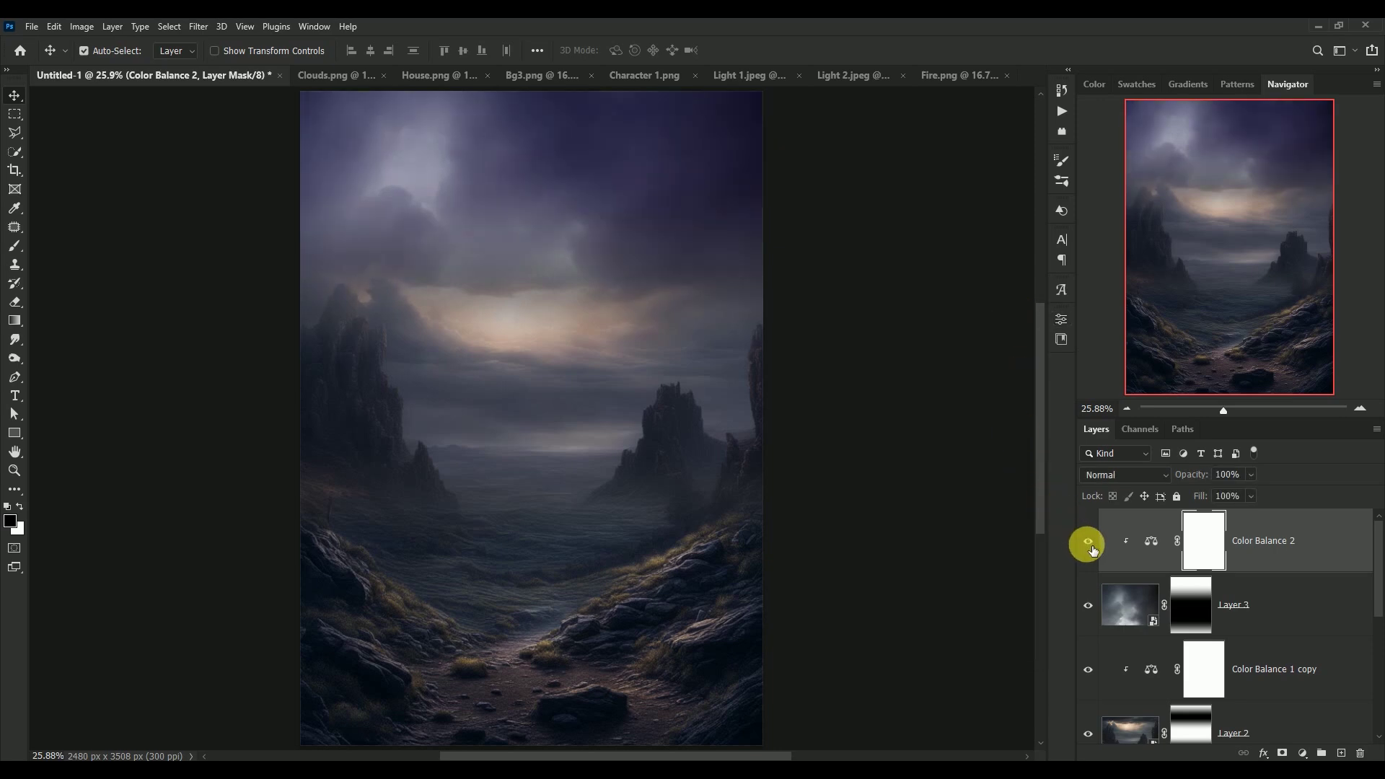
- Darken the clouds with a clipped Curves 1 layer, moving input 170 to output 139
click(1307, 748)
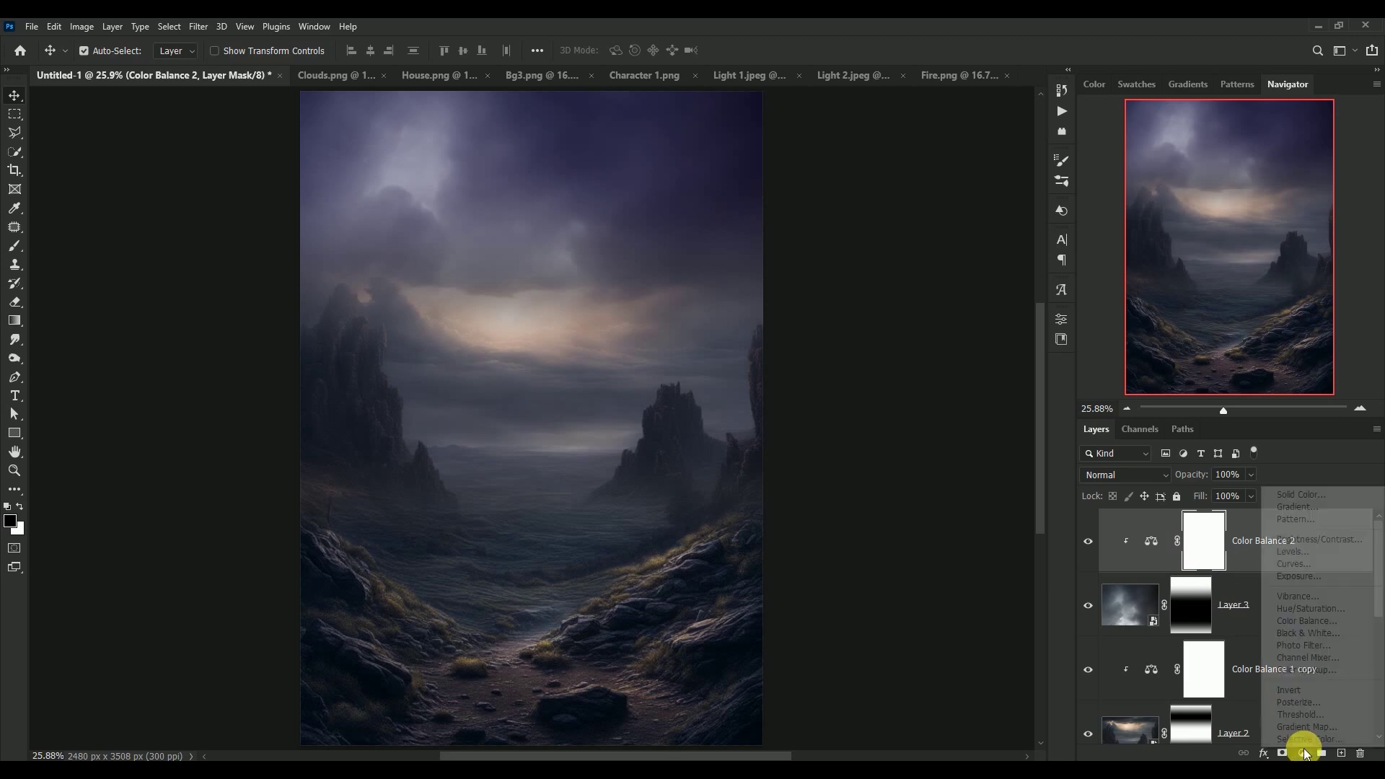
click(1306, 565)
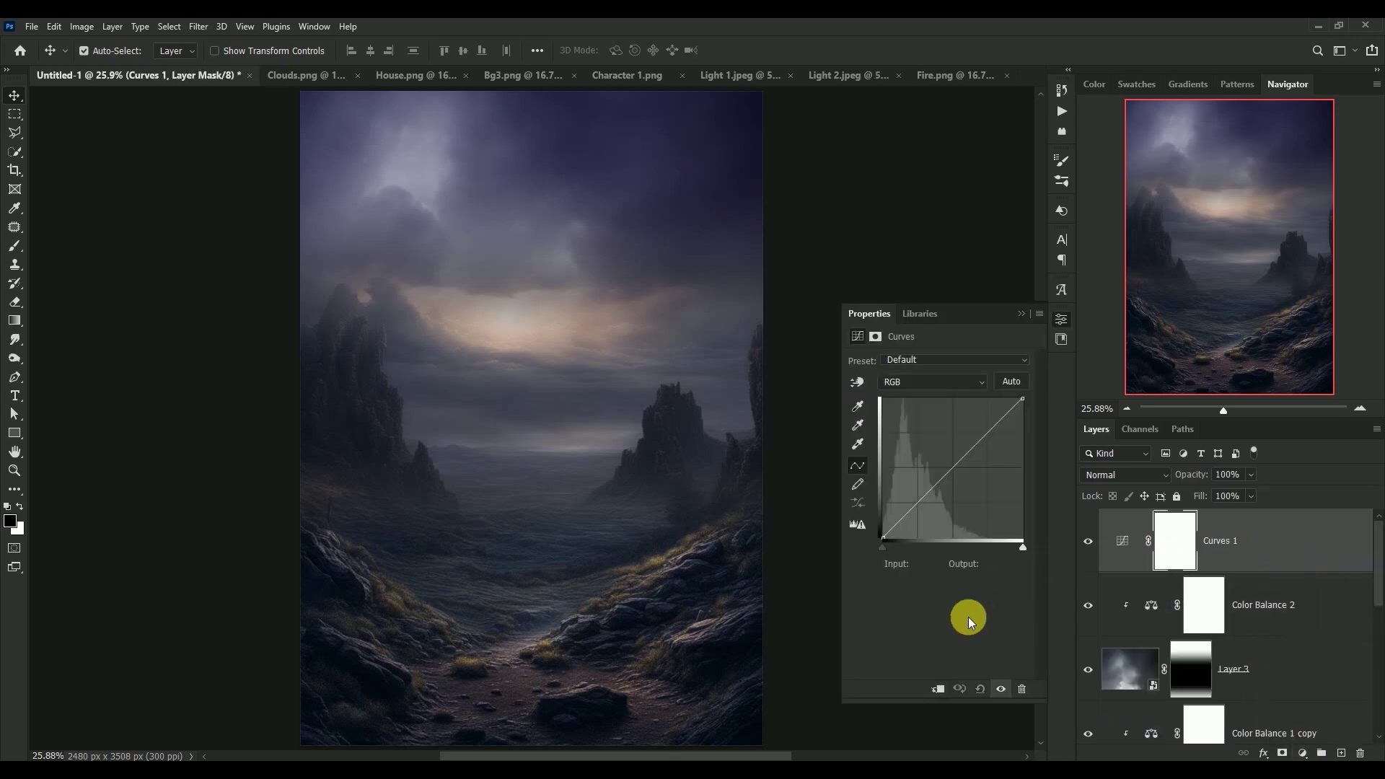
click(940, 689)
drag(951, 461, 983, 467)
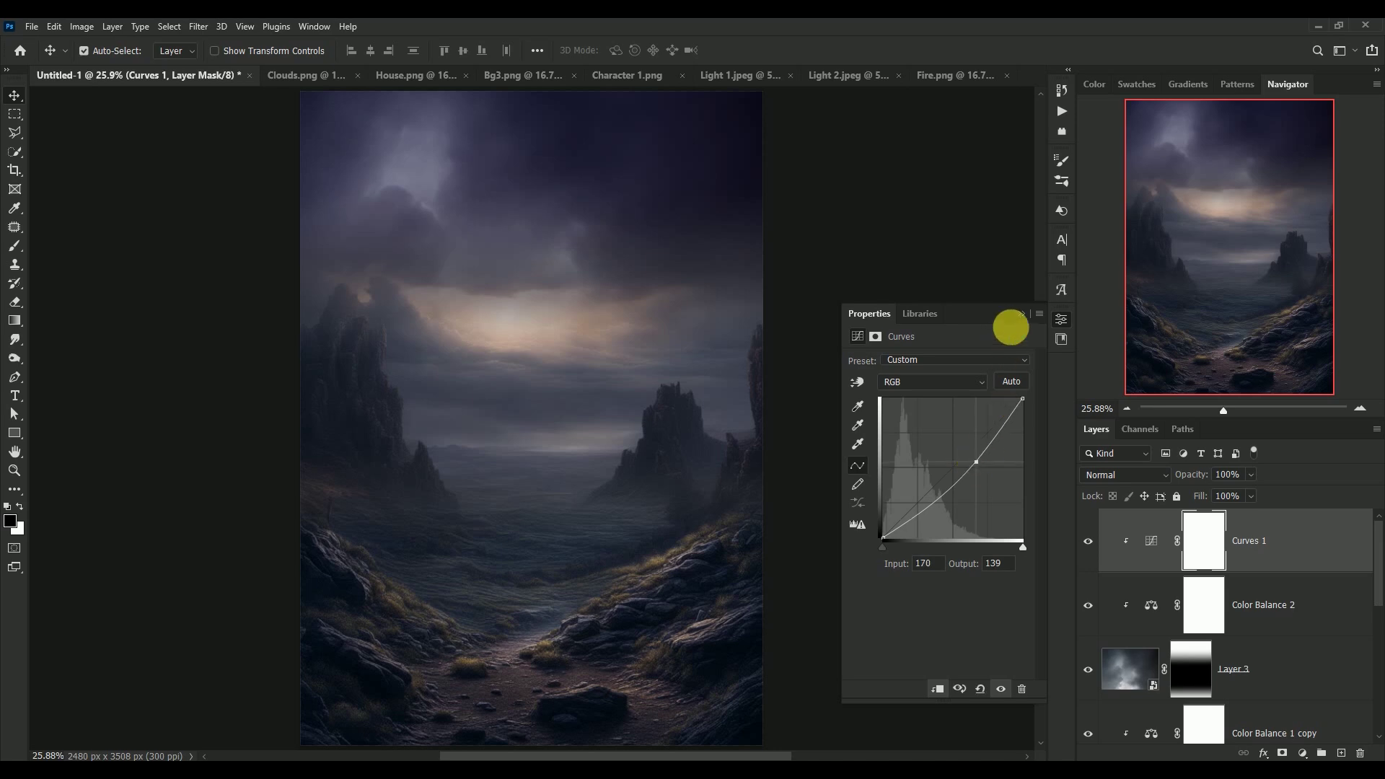
click(1021, 313)
click(1088, 541)
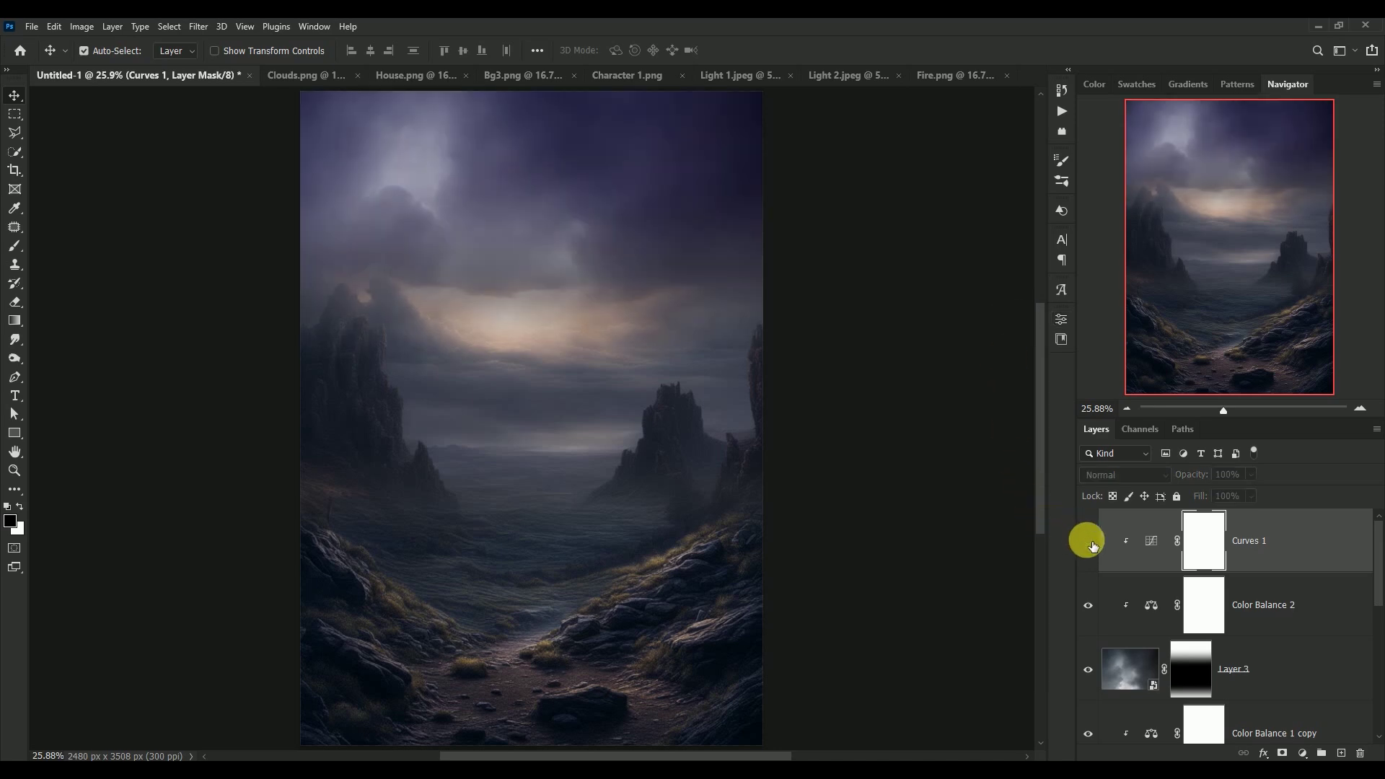
click(1087, 542)
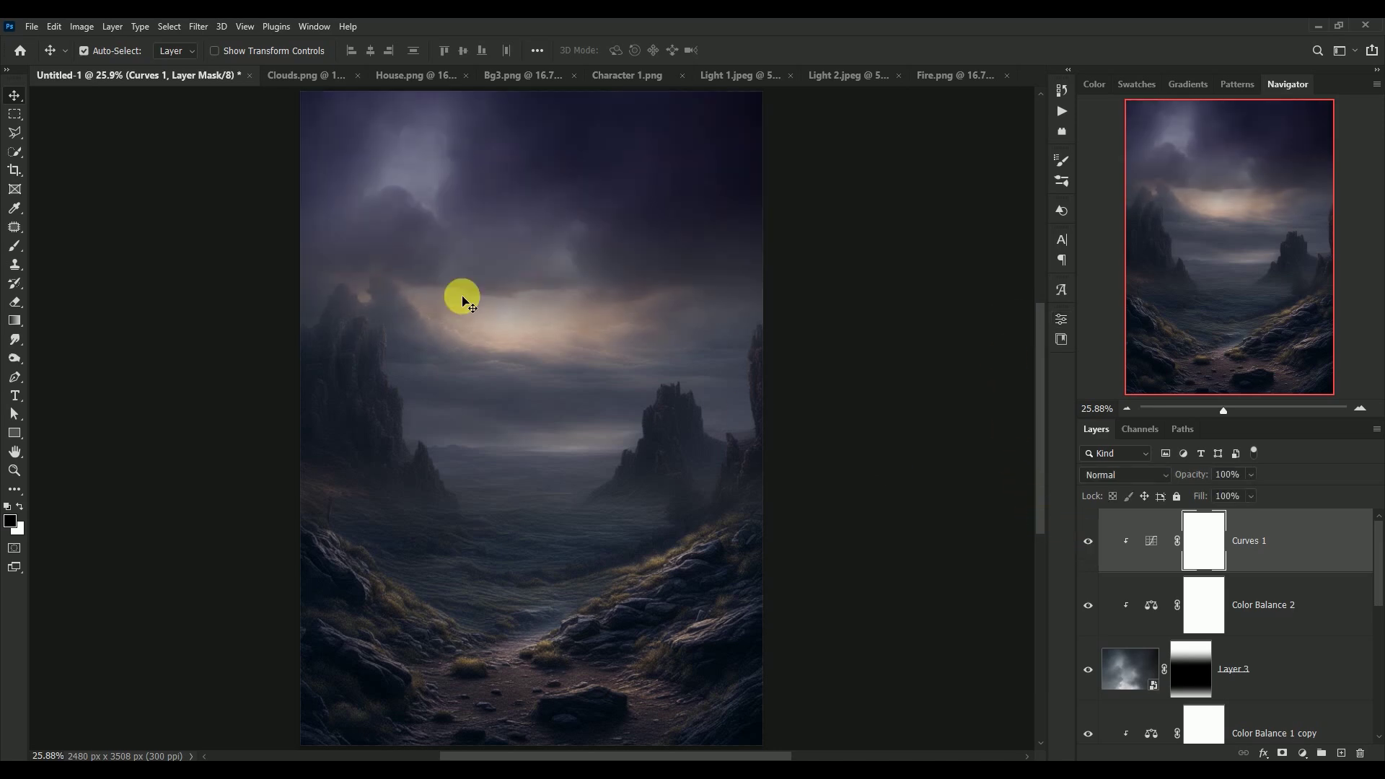
- Close Clouds.png and toggle the Move tool's Auto-Select option off and on
click(297, 77)
click(323, 77)
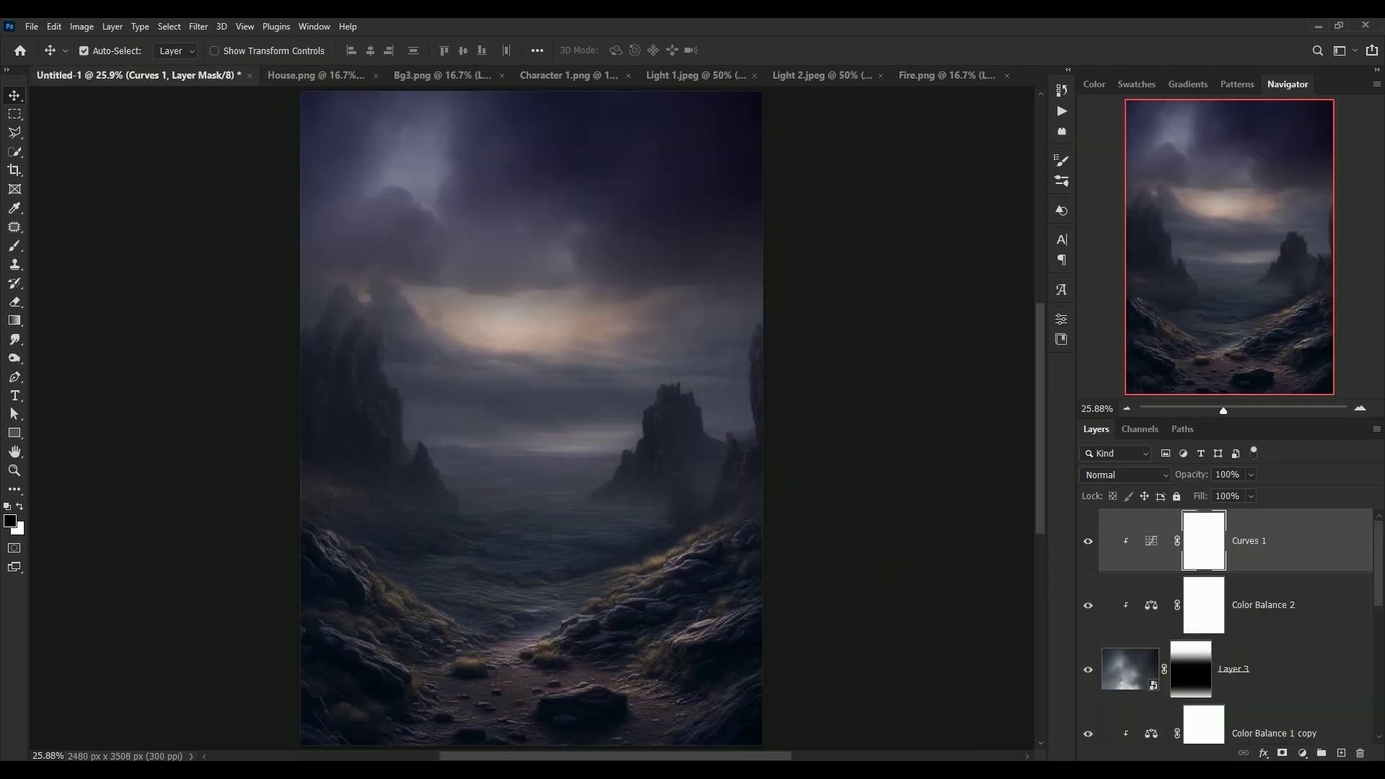
click(83, 50)
click(84, 50)
- Drag House.png into the composite as Layer 4, make it a smart object, place it right of centre, and add a mask
click(312, 75)
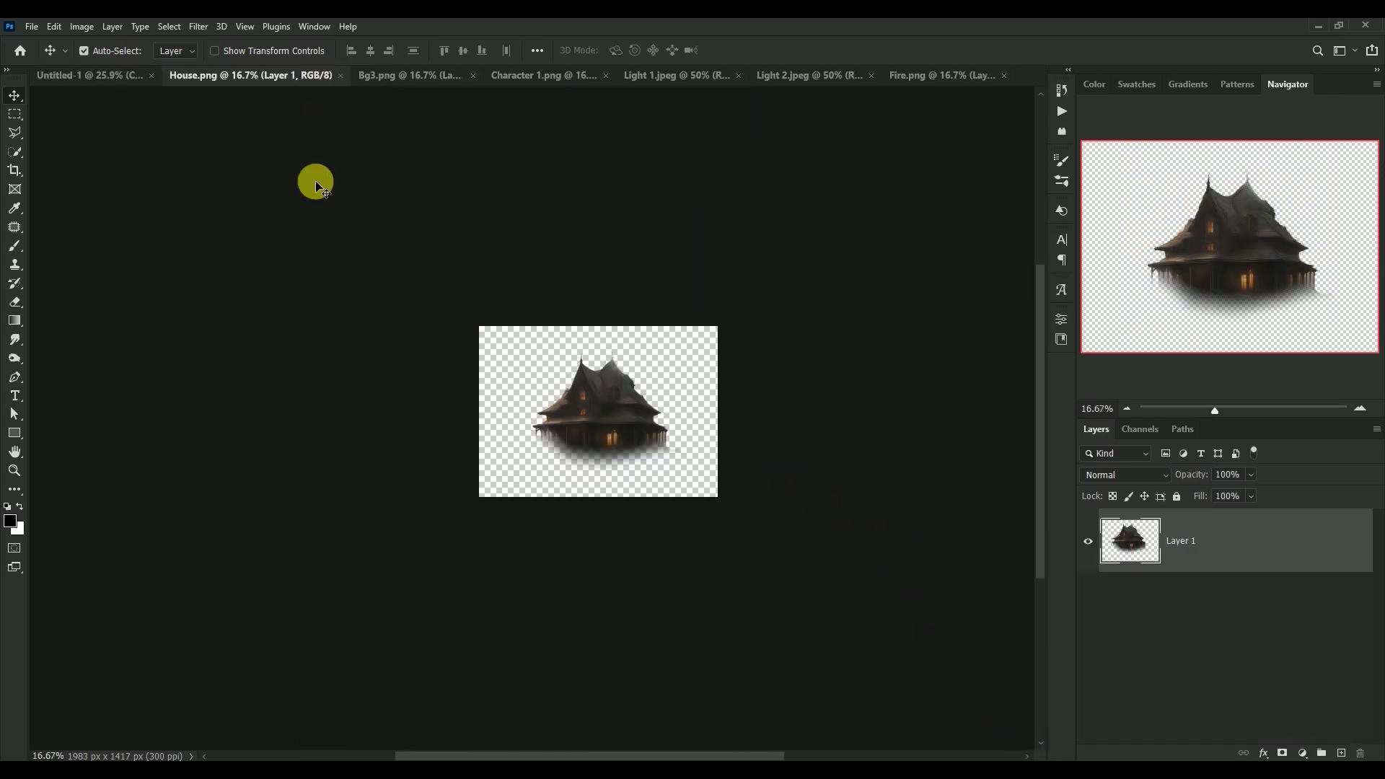
drag(602, 424, 345, 271)
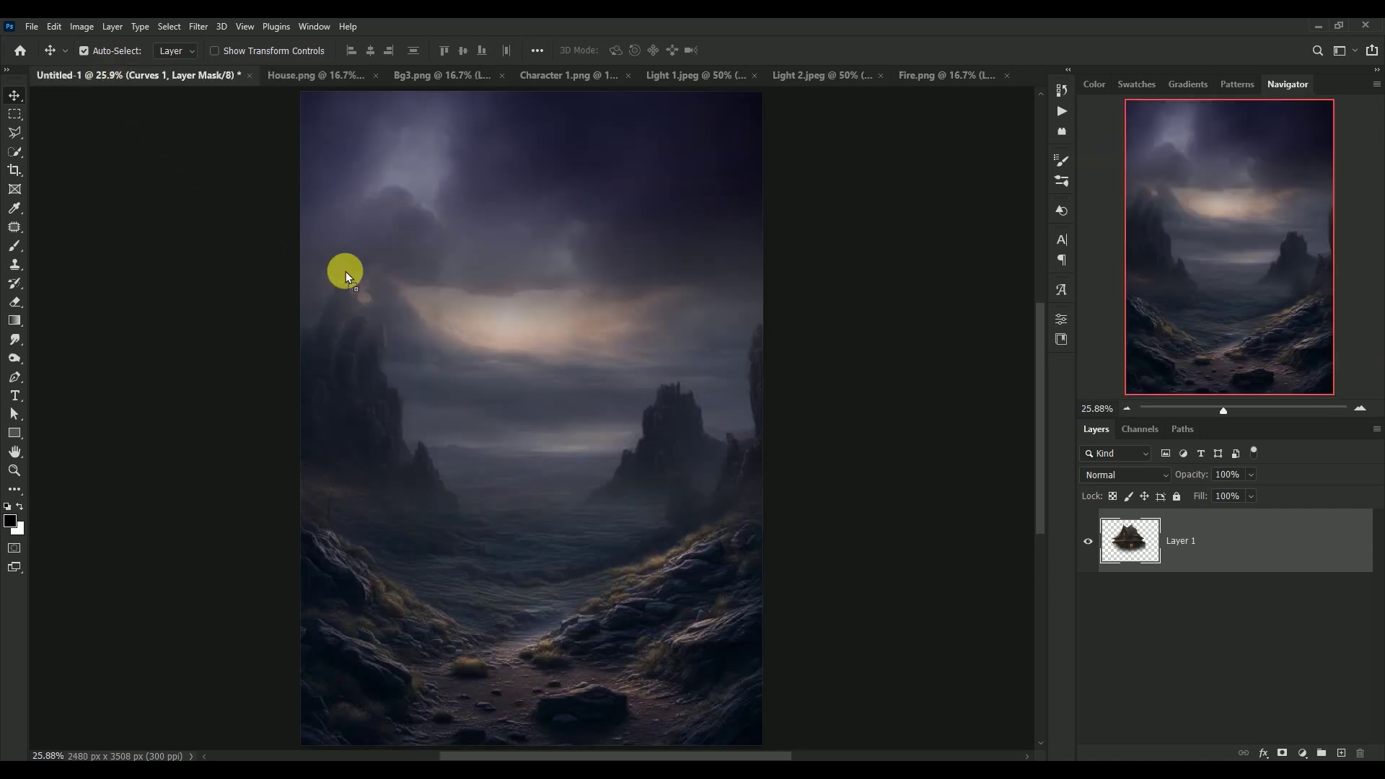
drag(549, 427, 549, 428)
right_click(1235, 545)
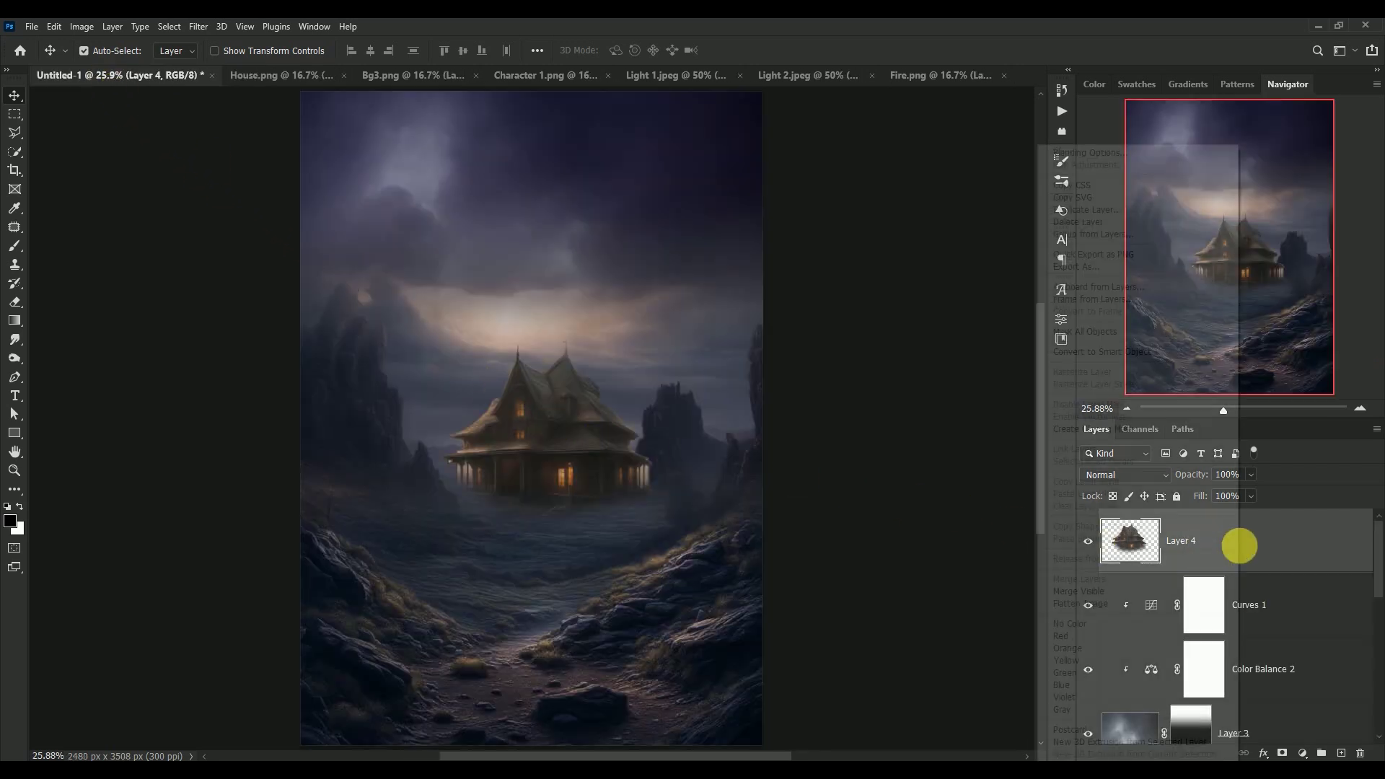
click(1154, 350)
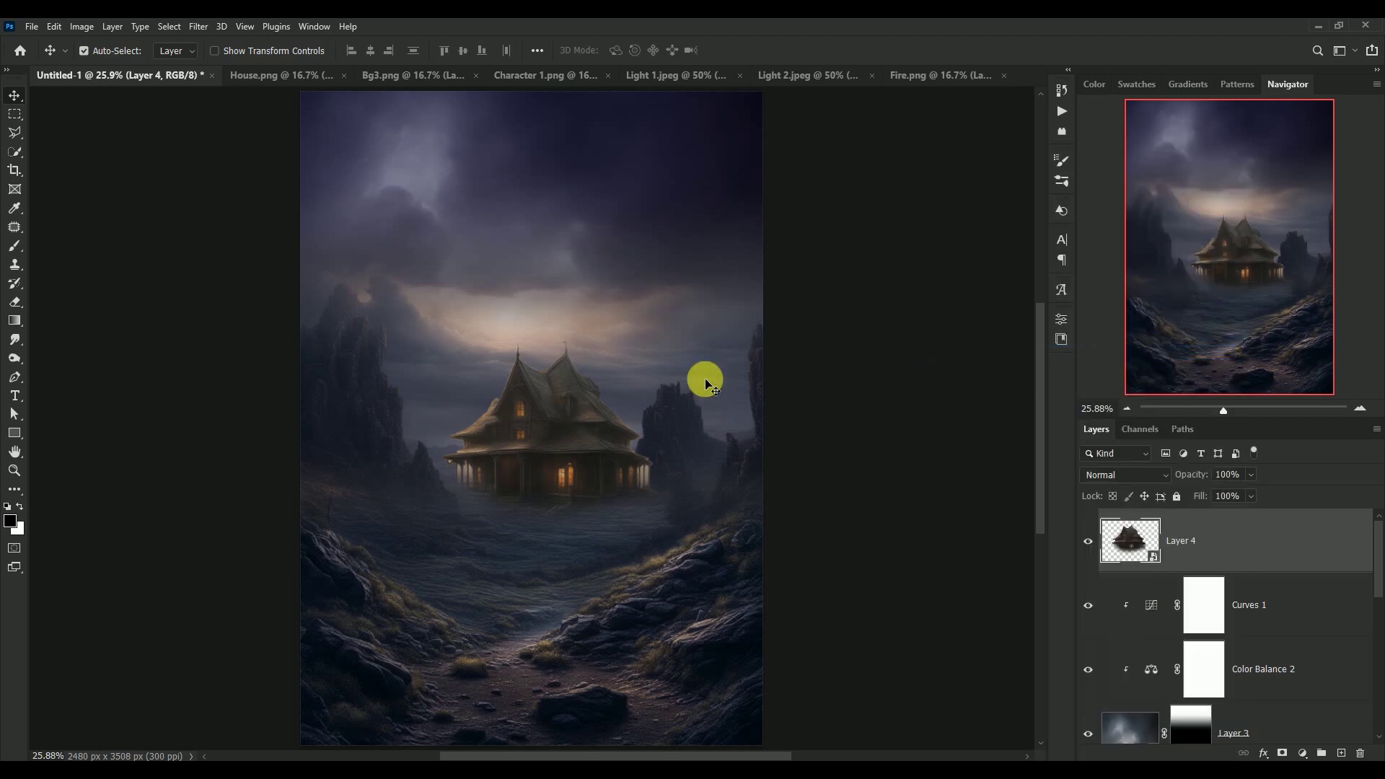
drag(549, 421, 633, 448)
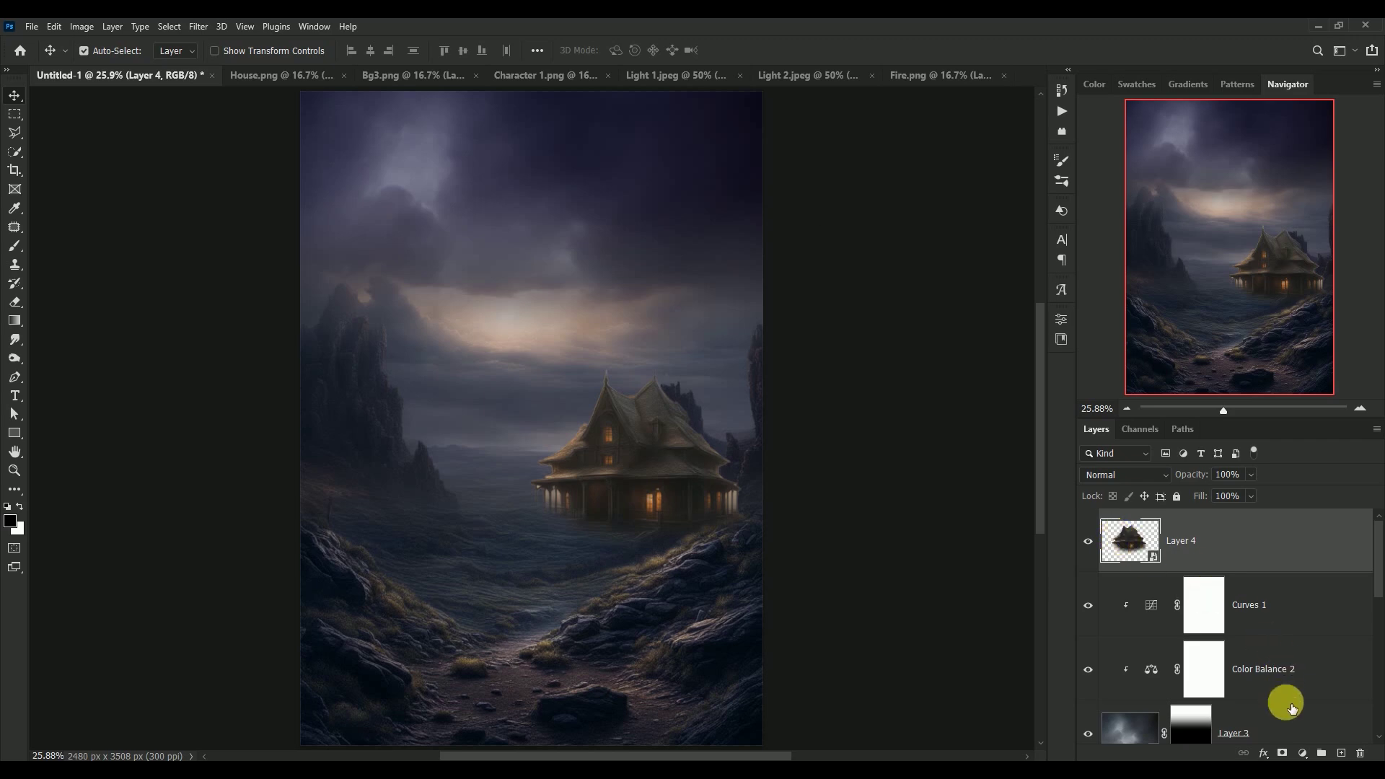
click(1282, 753)
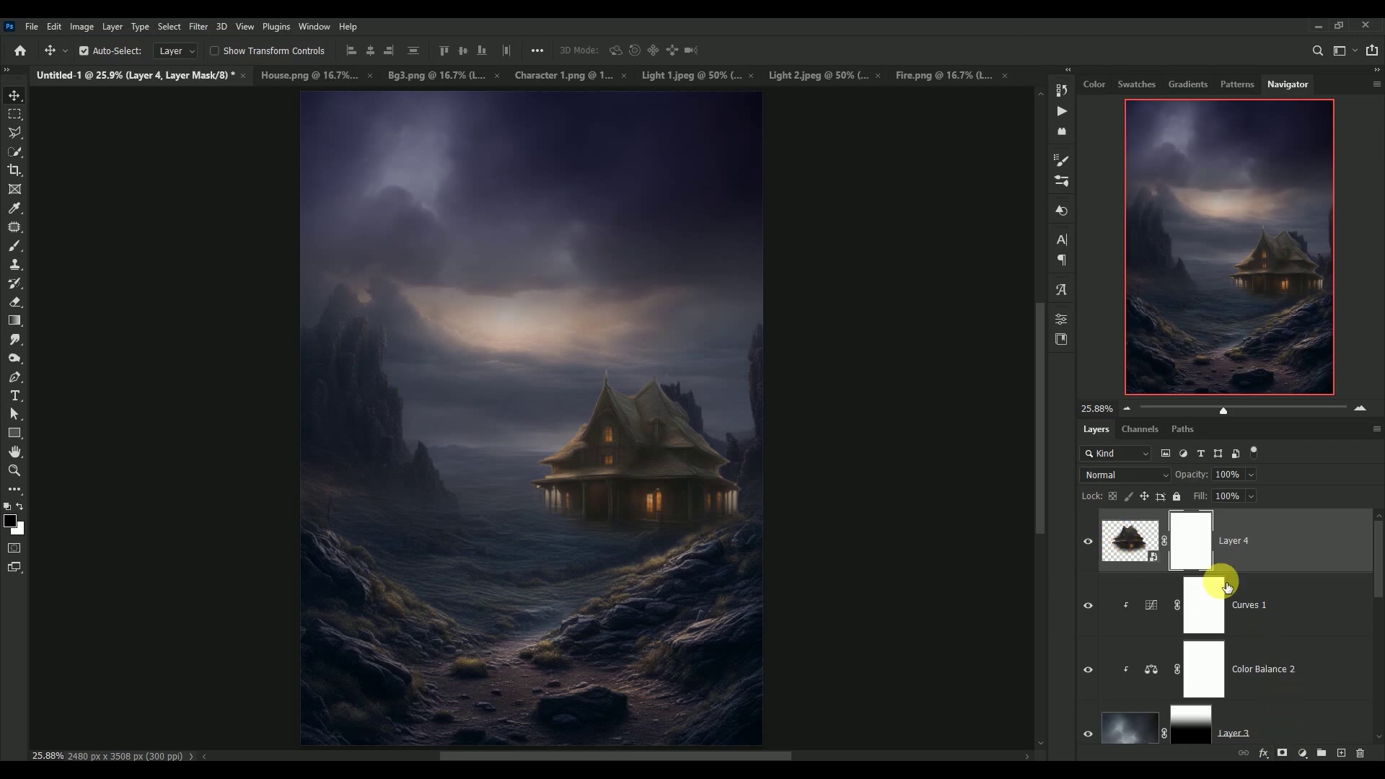
- Paint black on Layer 4's mask to blend the cottage's lower right edge into the rocks
click(26, 249)
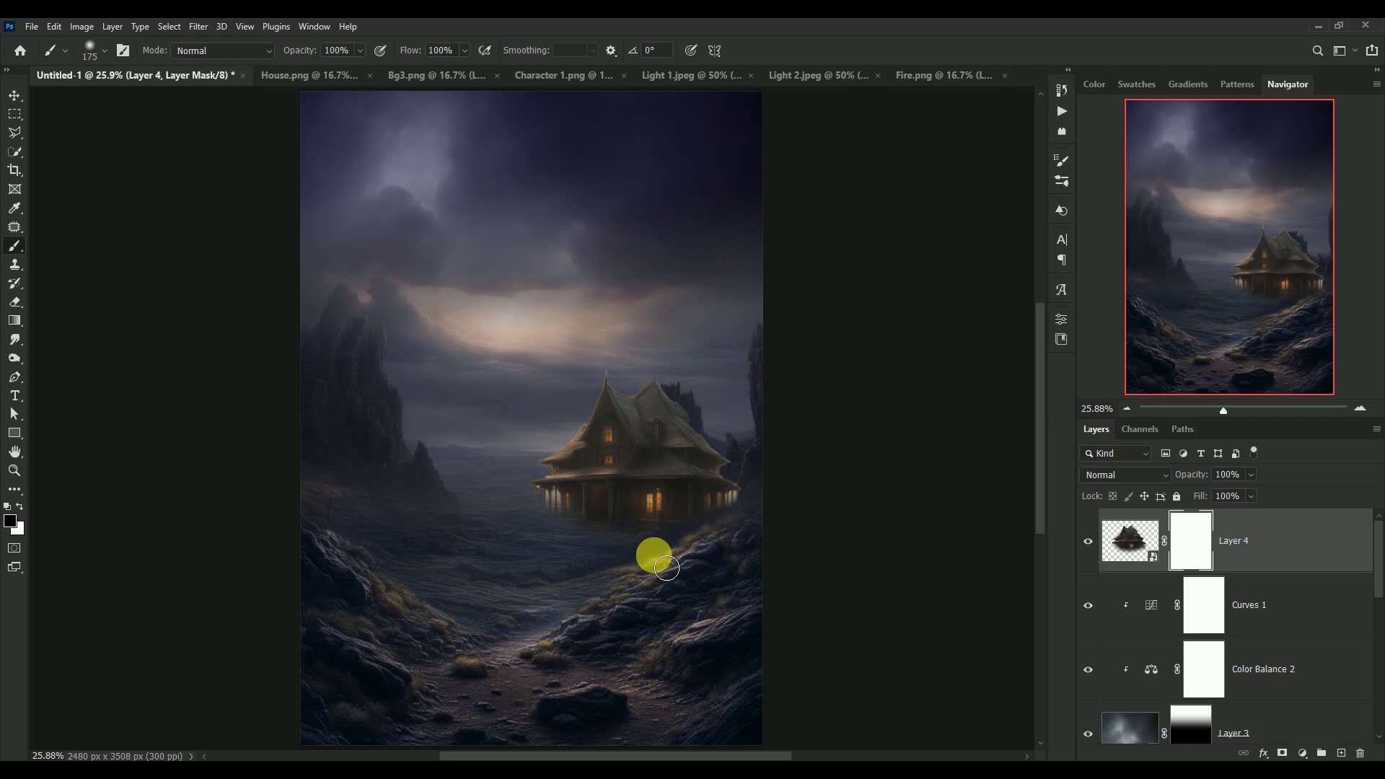
click(14, 96)
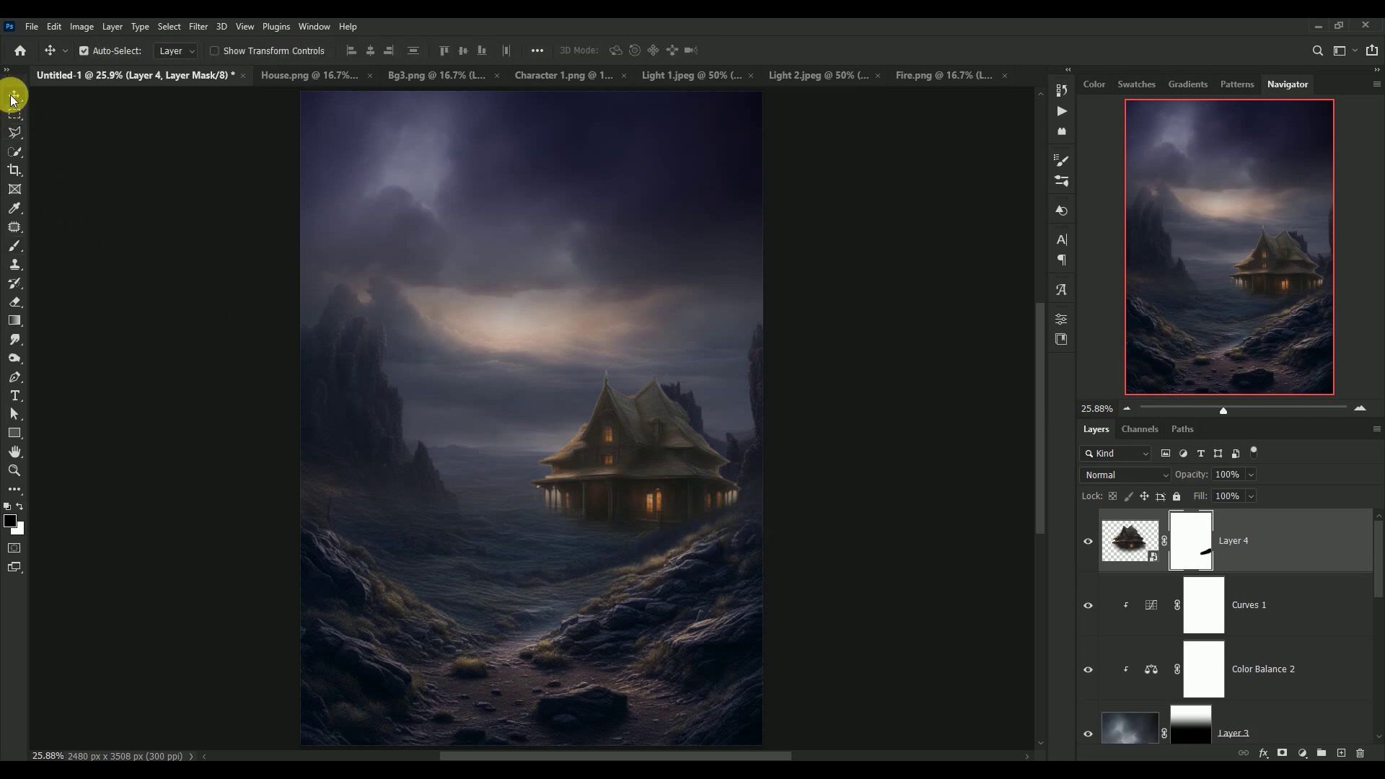
click(1088, 541)
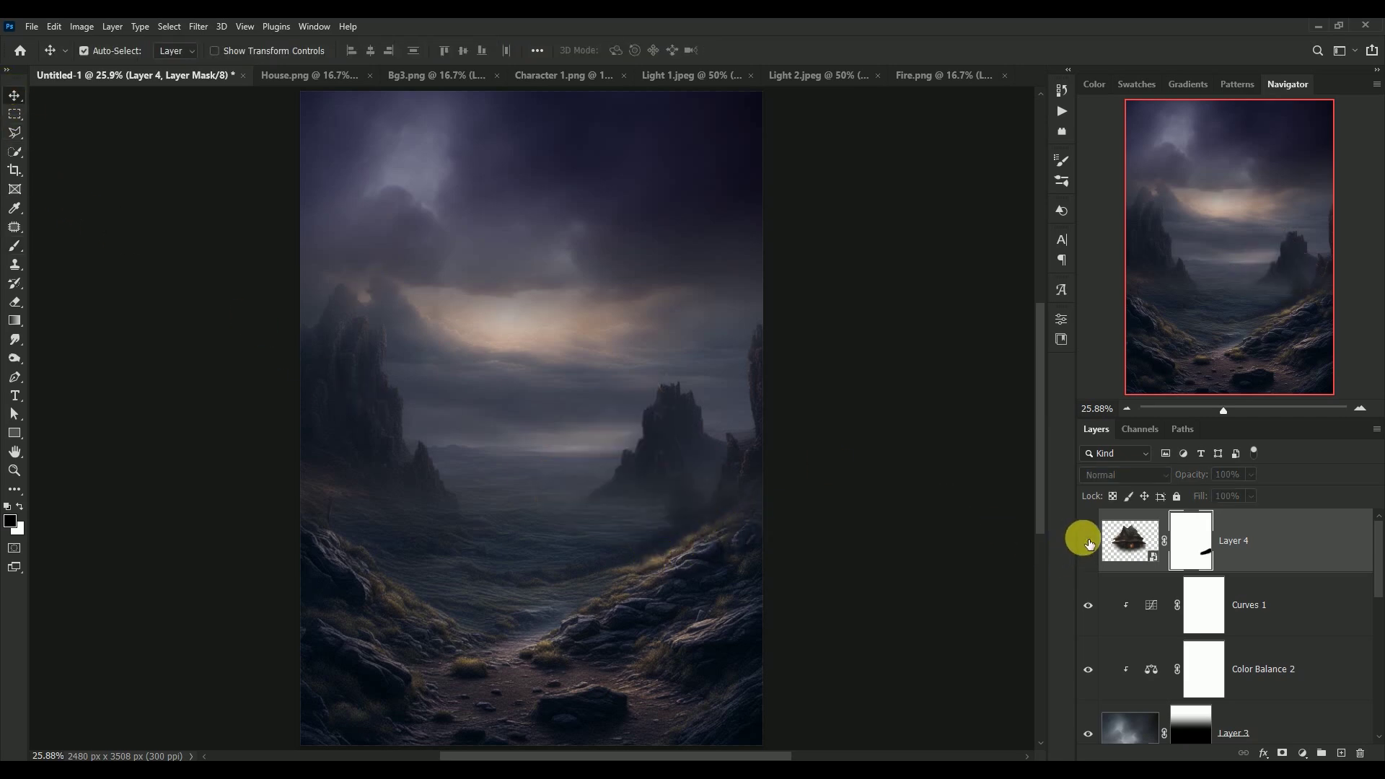
click(1088, 541)
click(1129, 541)
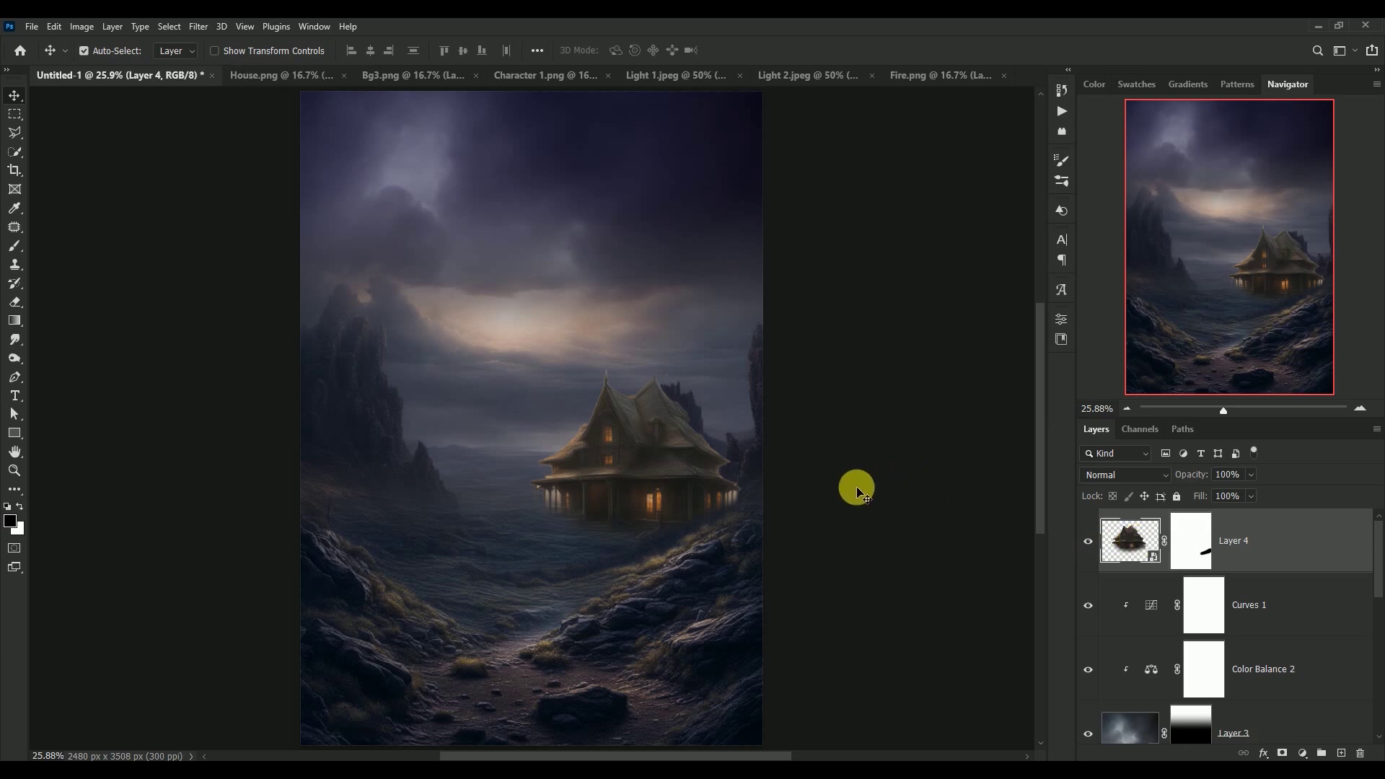
click(198, 26)
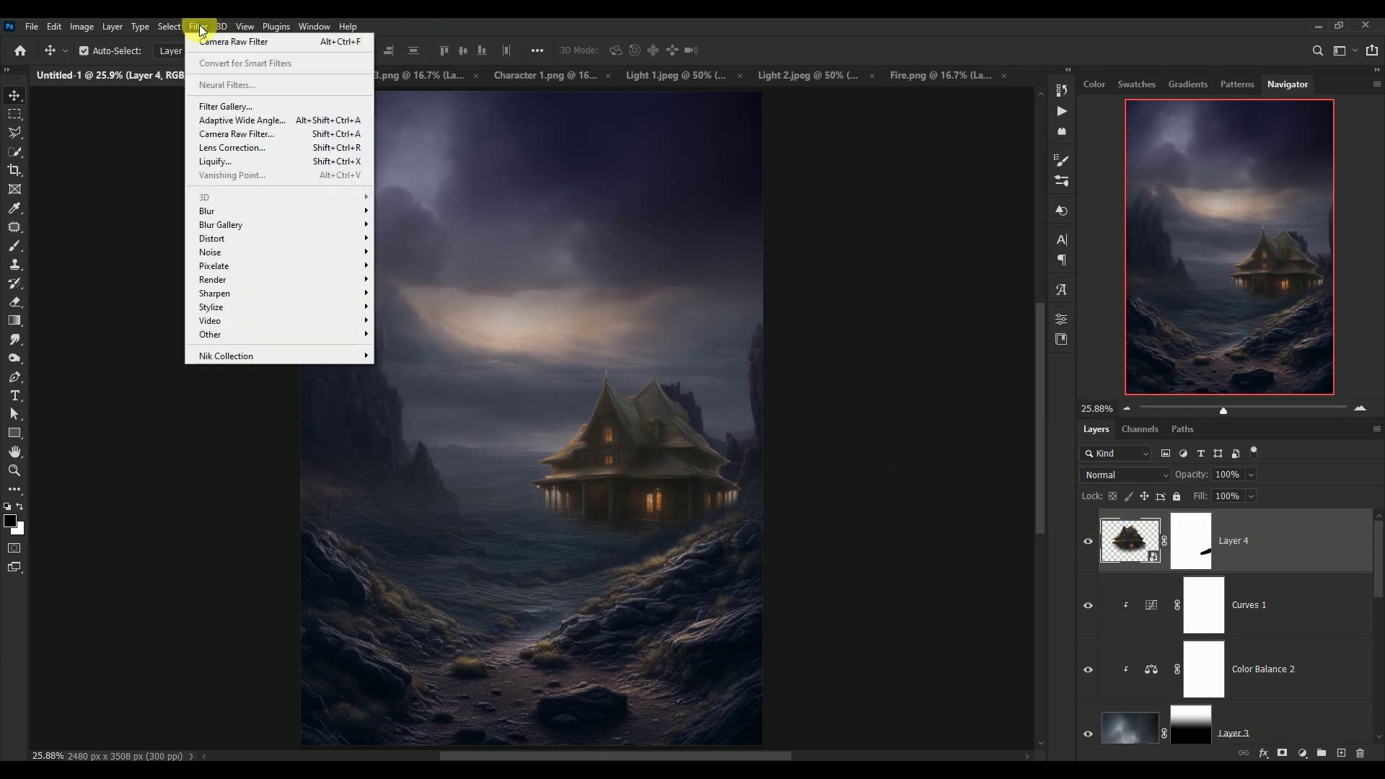
- Apply Camera Raw Filter to the house with Temperature -22, Tint +16, Highlights -32, Shadows +34
click(213, 136)
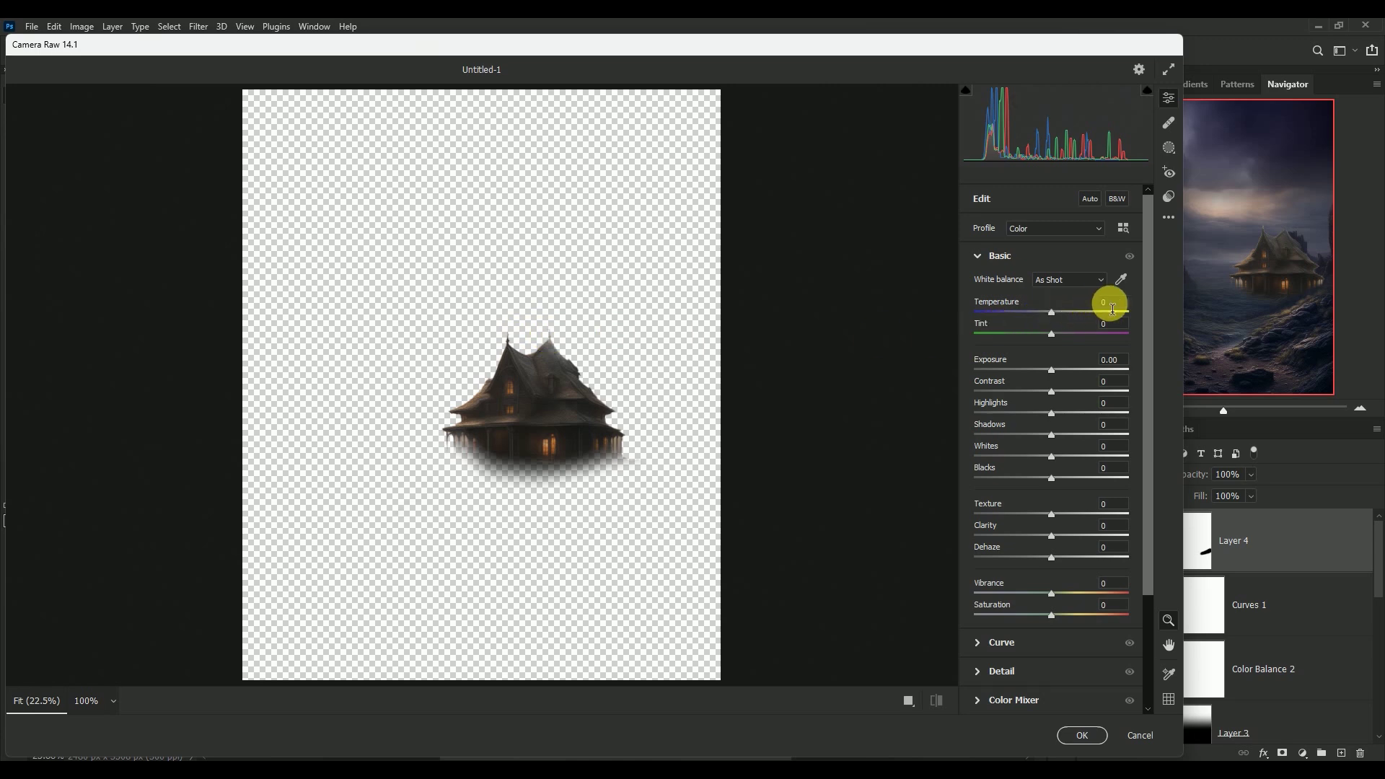
click(1112, 309)
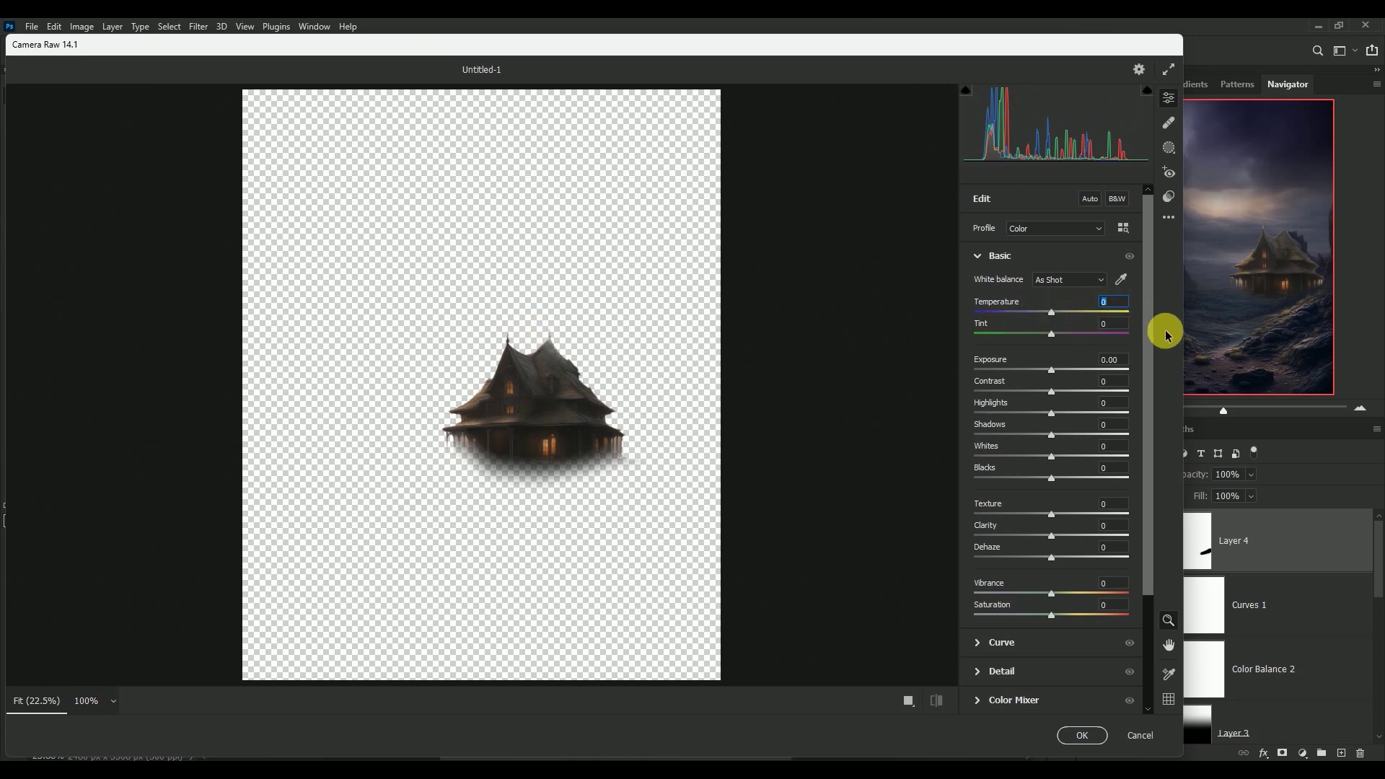
text(-2)
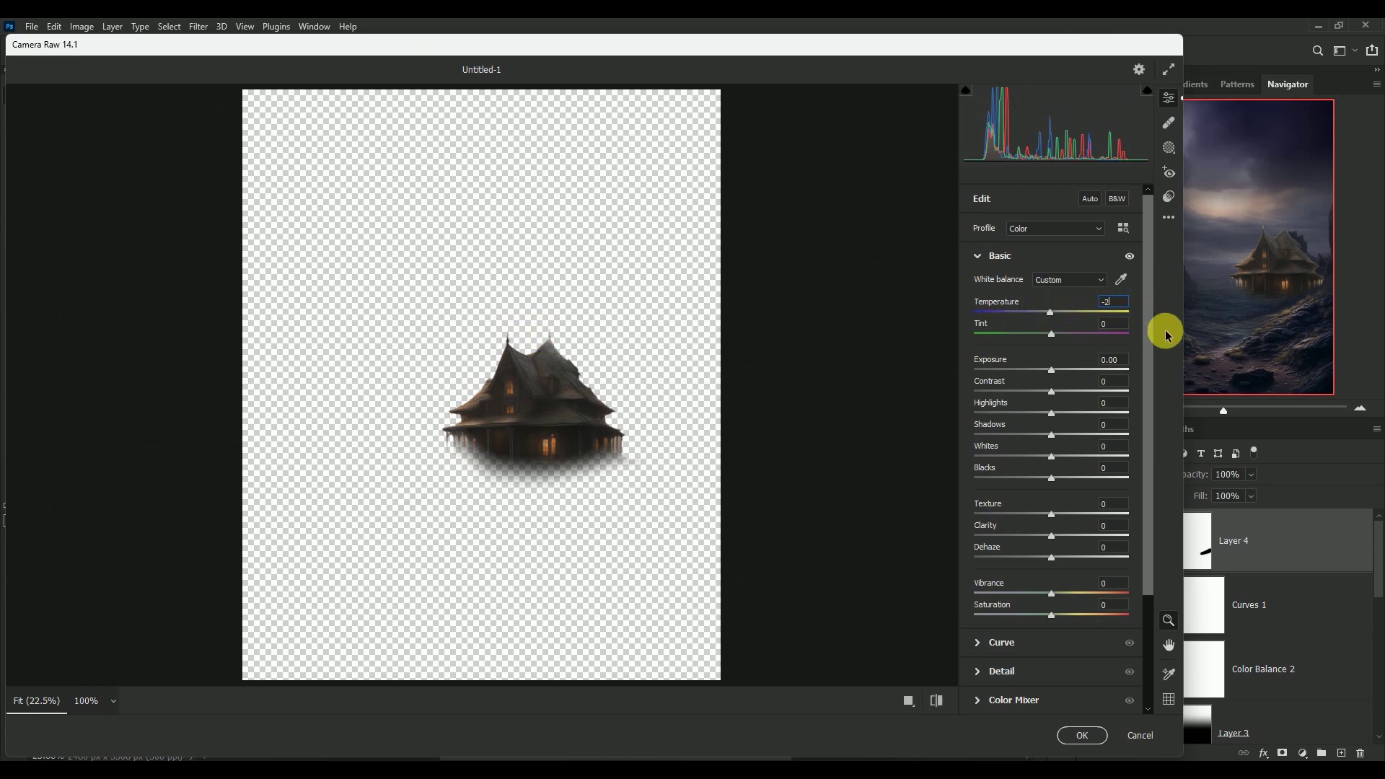
text(2)
key(Tab)
text(+1)
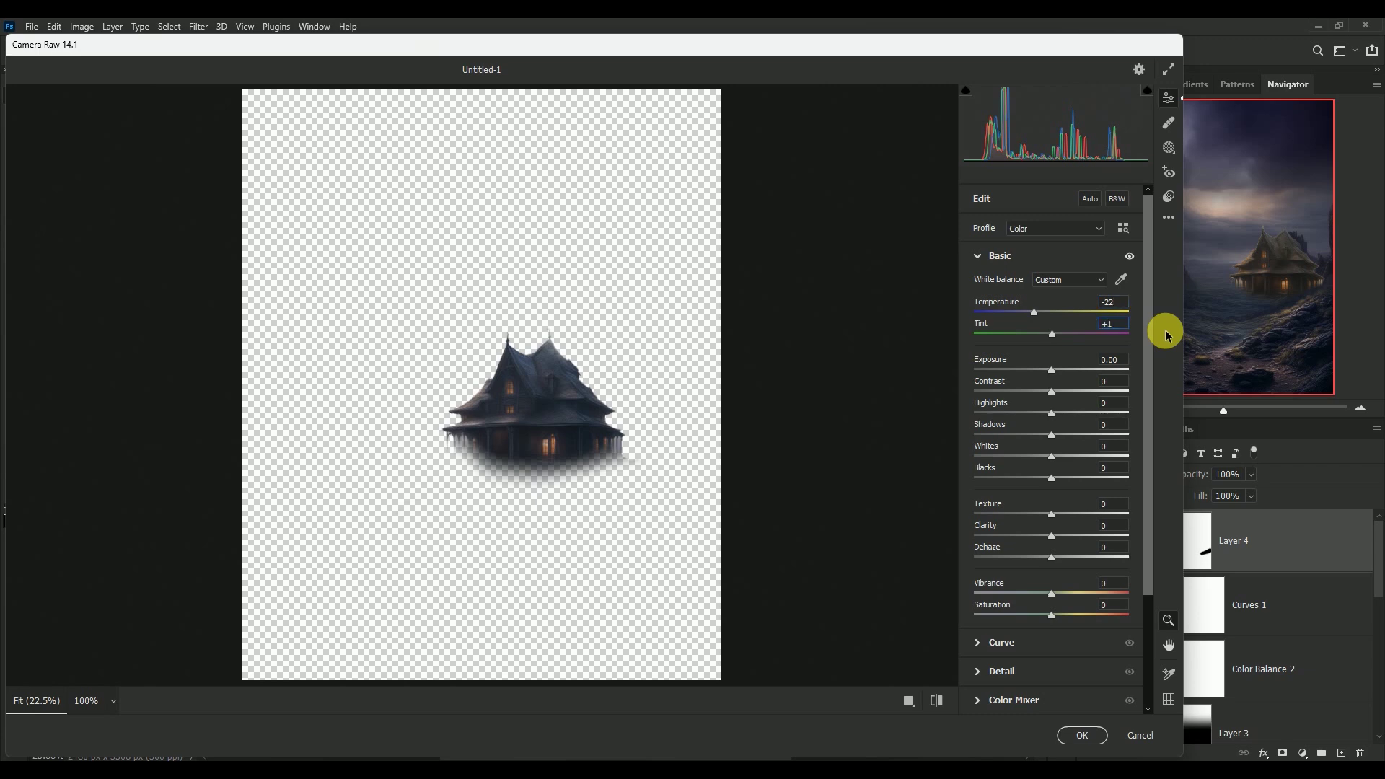
text(6)
key(Tab)
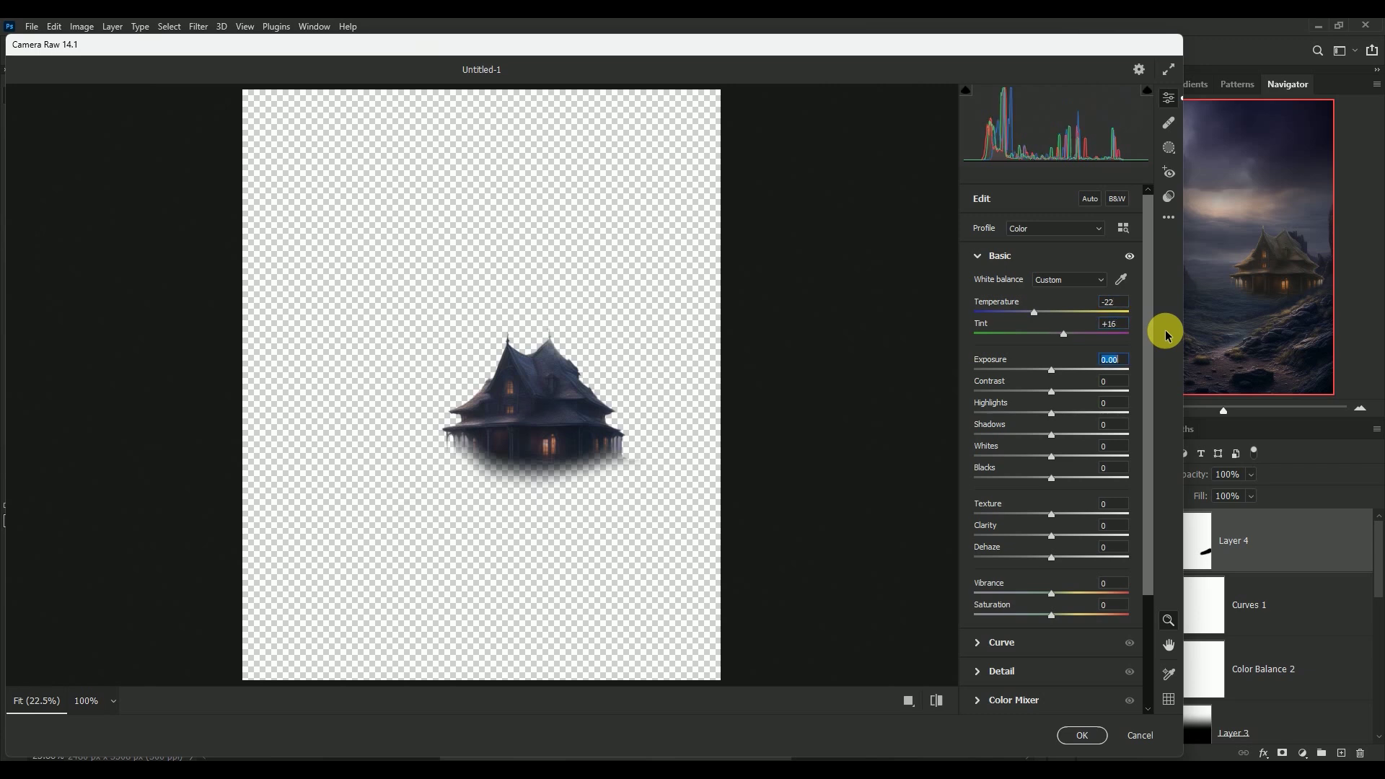
key(Tab)
key(Tab)
text(32)
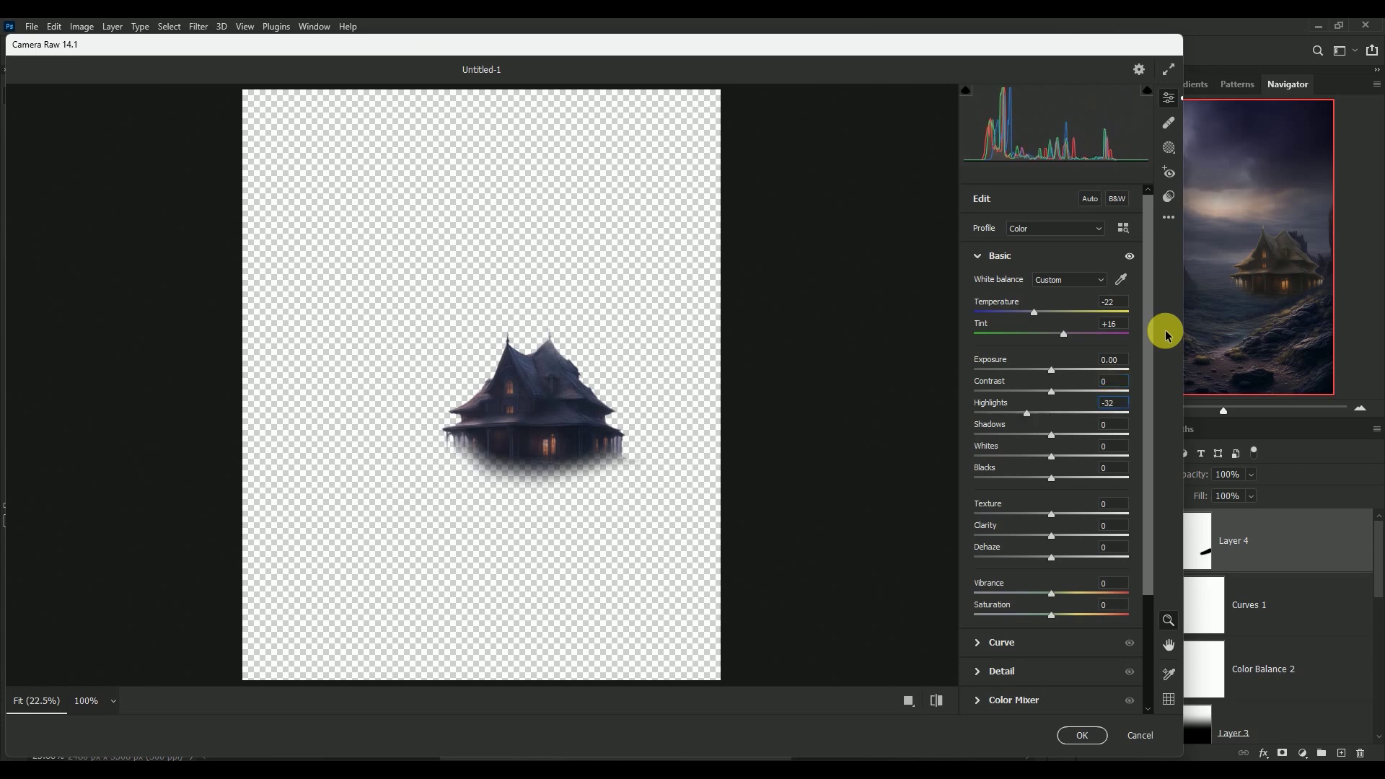
key(Tab)
text(34)
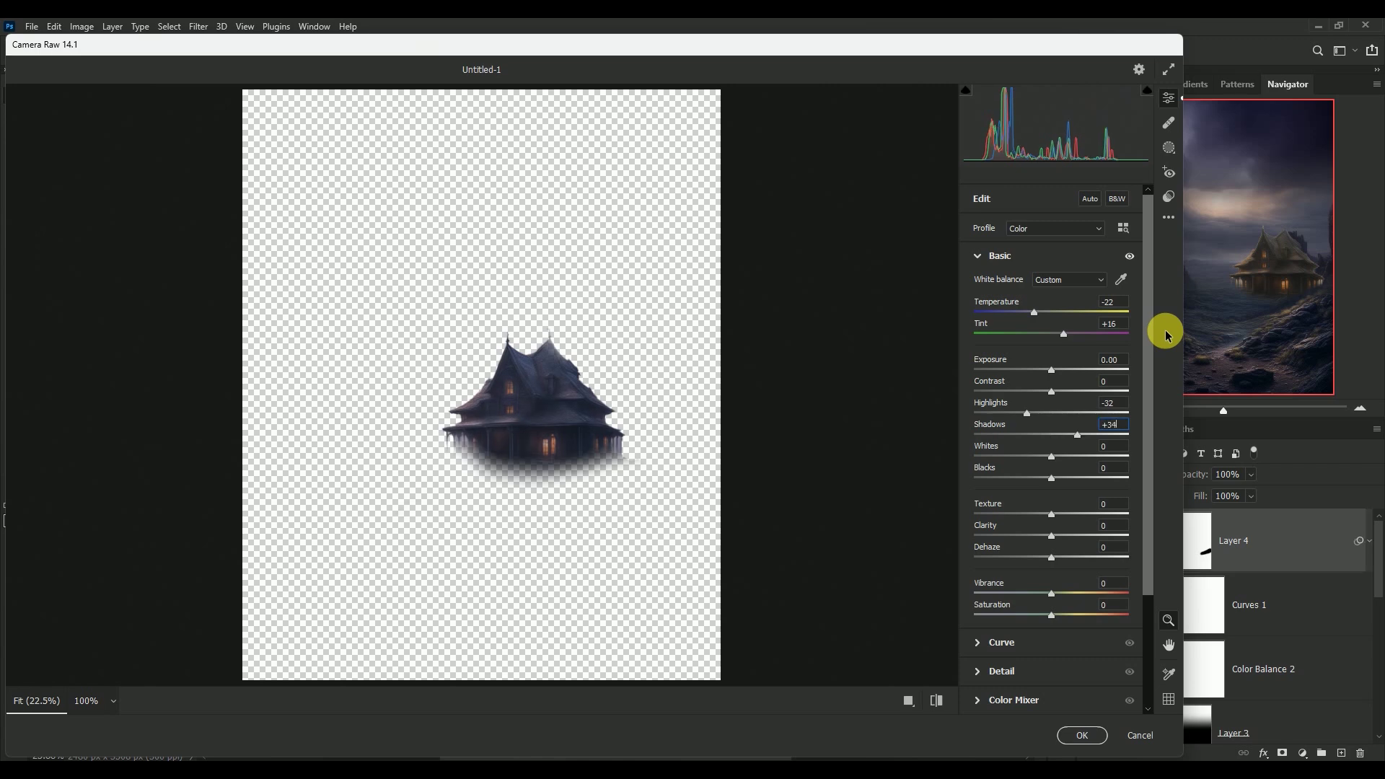
key(Tab)
- Add Texture +12, Clarity +20 and Vibrance +15, then apply the Camera Raw filter
key(Tab)
key(Tab)
text(+1)
text(2)
key(Tab)
text(+)
text(20)
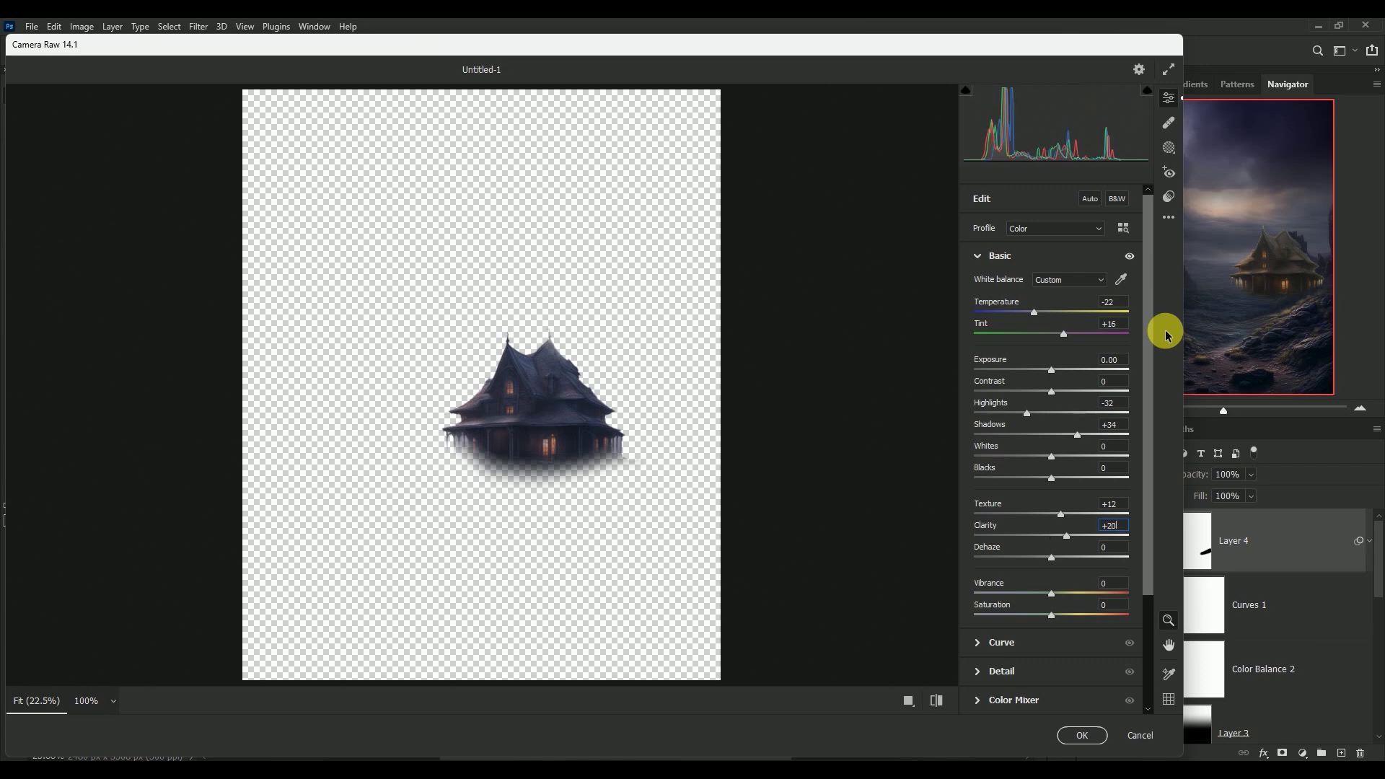
key(Tab)
key(Tab)
text(5)
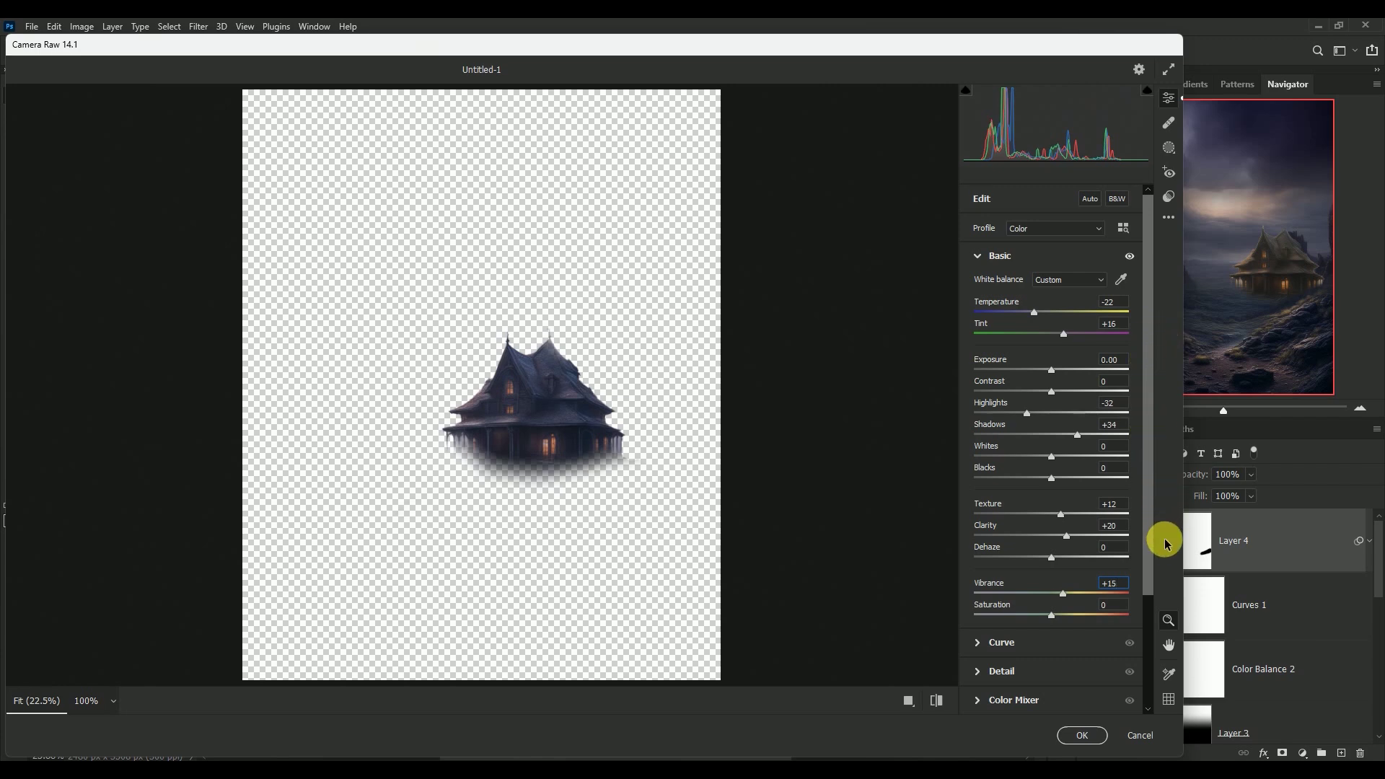
click(1082, 735)
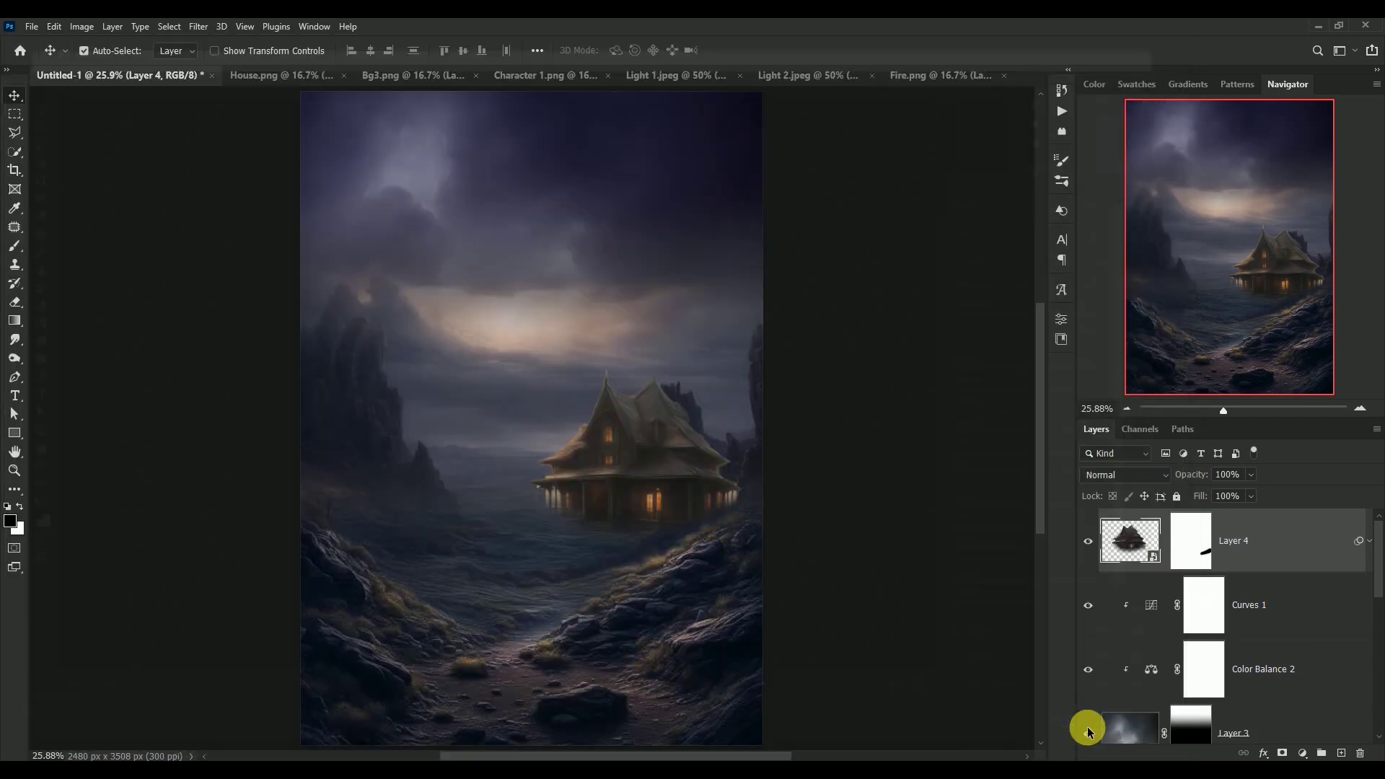
- Duplicate Layer 4, move the copy beneath the original, and rasterize it
click(1369, 541)
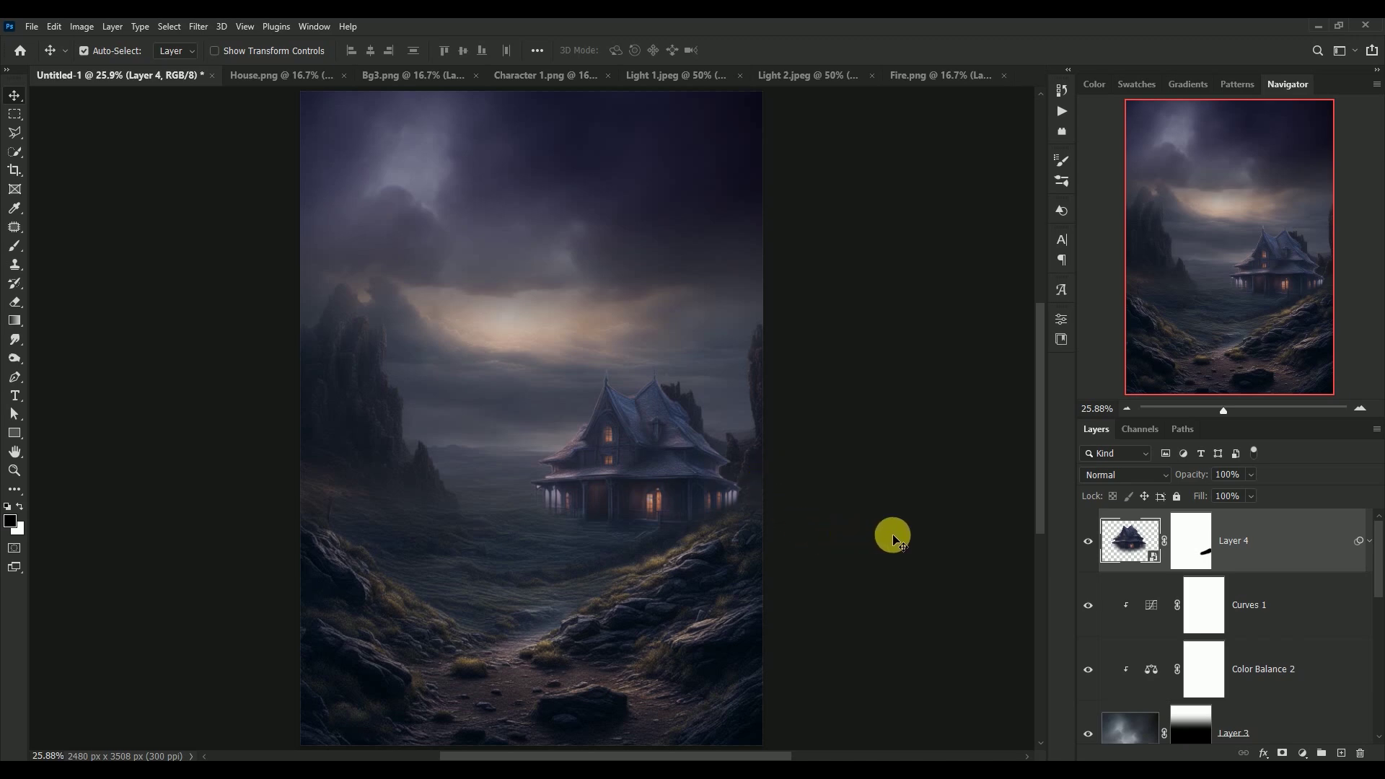
mouse_move(1129, 543)
mouse_down()
mouse_move(1225, 589)
mouse_move(1343, 753)
mouse_up()
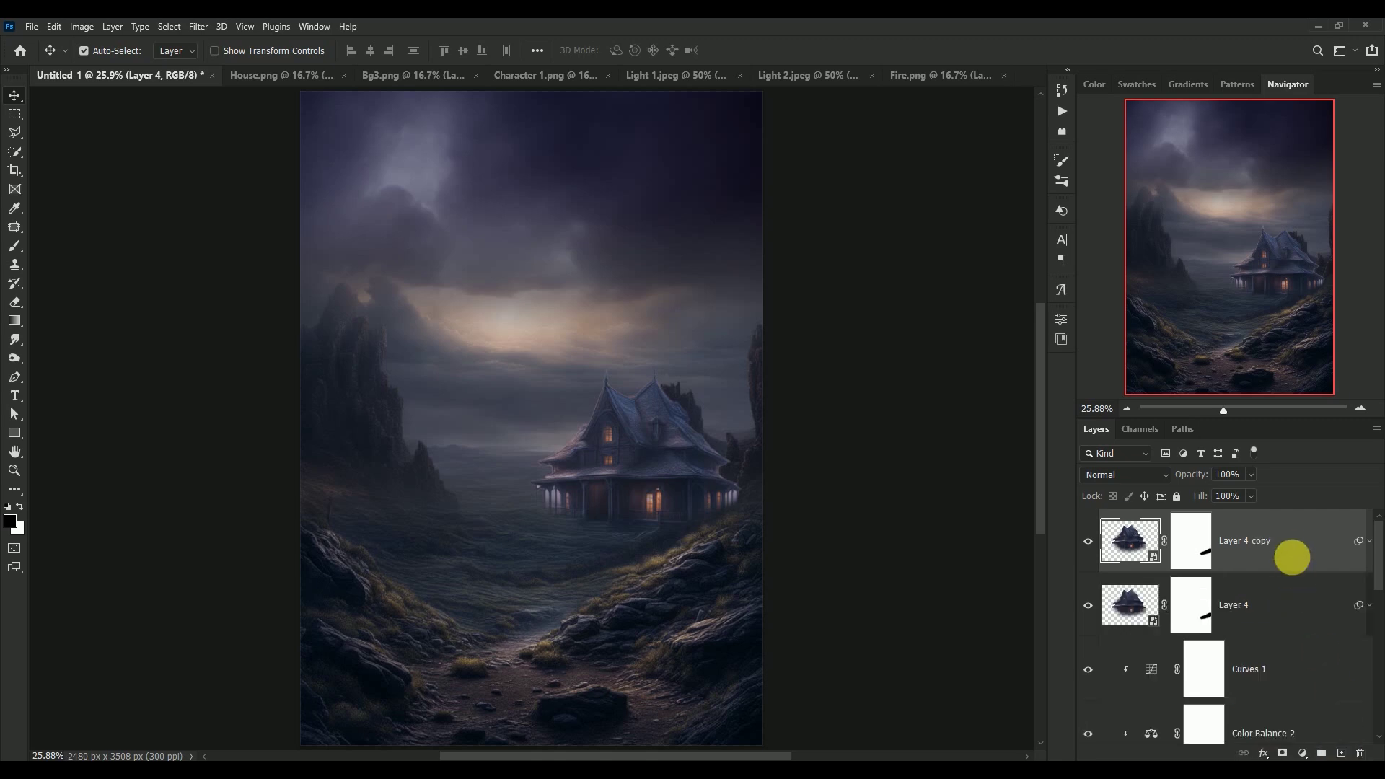
drag(1292, 549, 1308, 624)
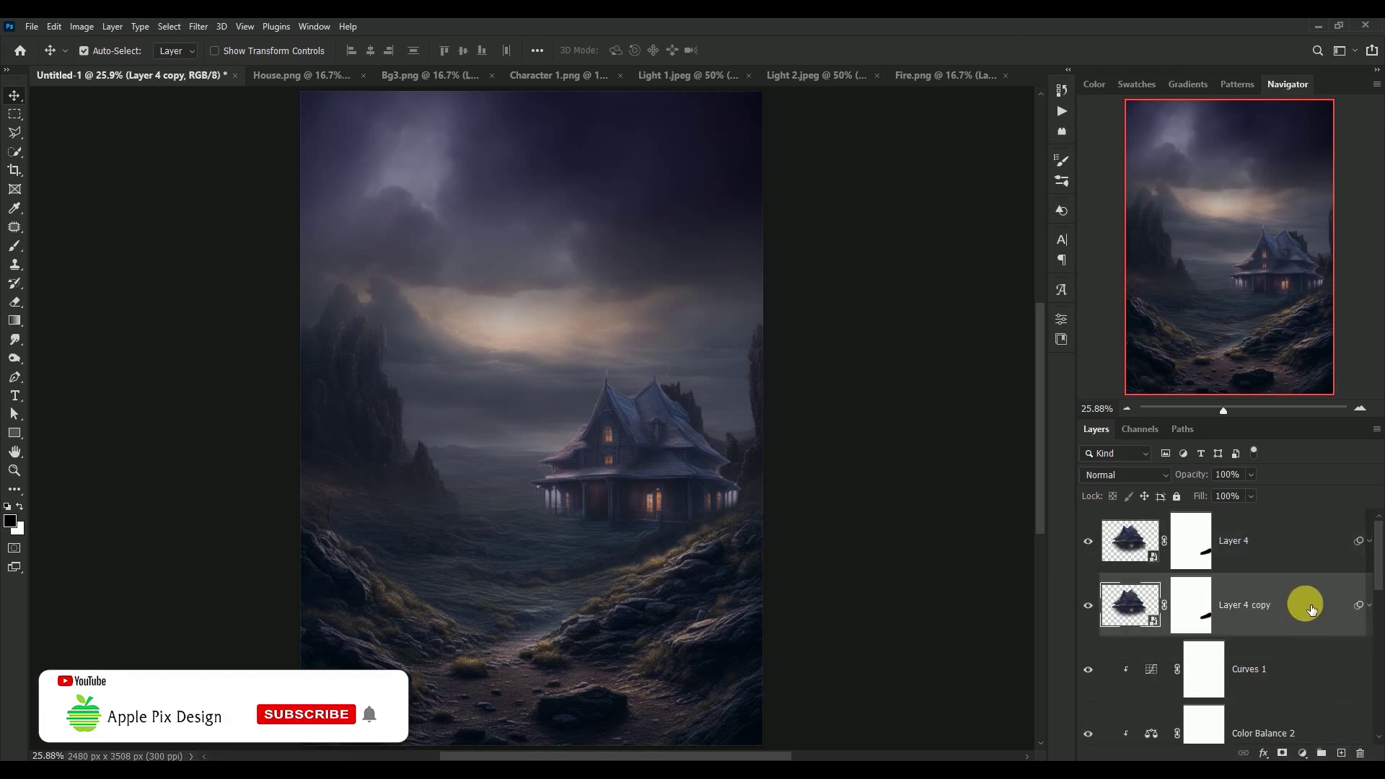
right_click(1306, 624)
click(1261, 405)
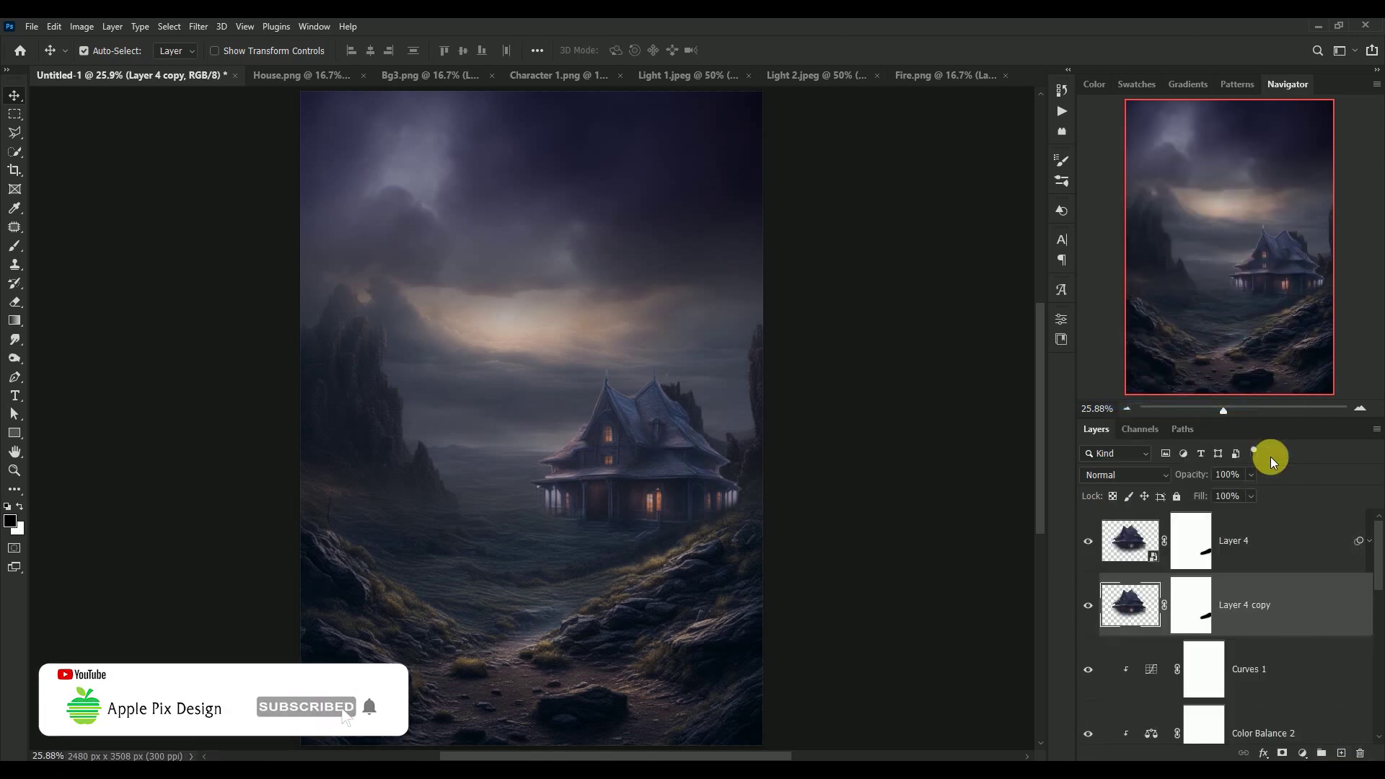
- Turn the rasterized house copy solid black with a Color Overlay layer style
double_click(1313, 609)
click(831, 475)
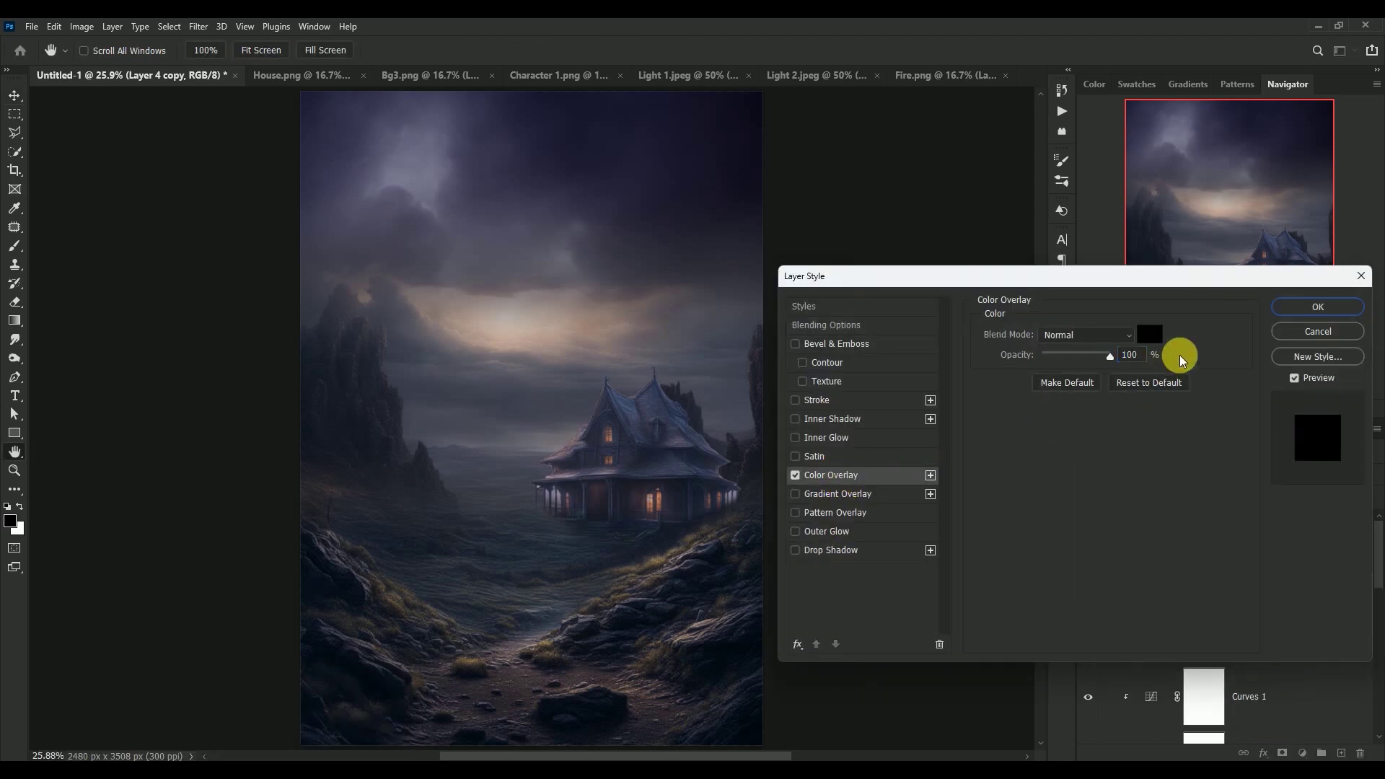
click(1287, 309)
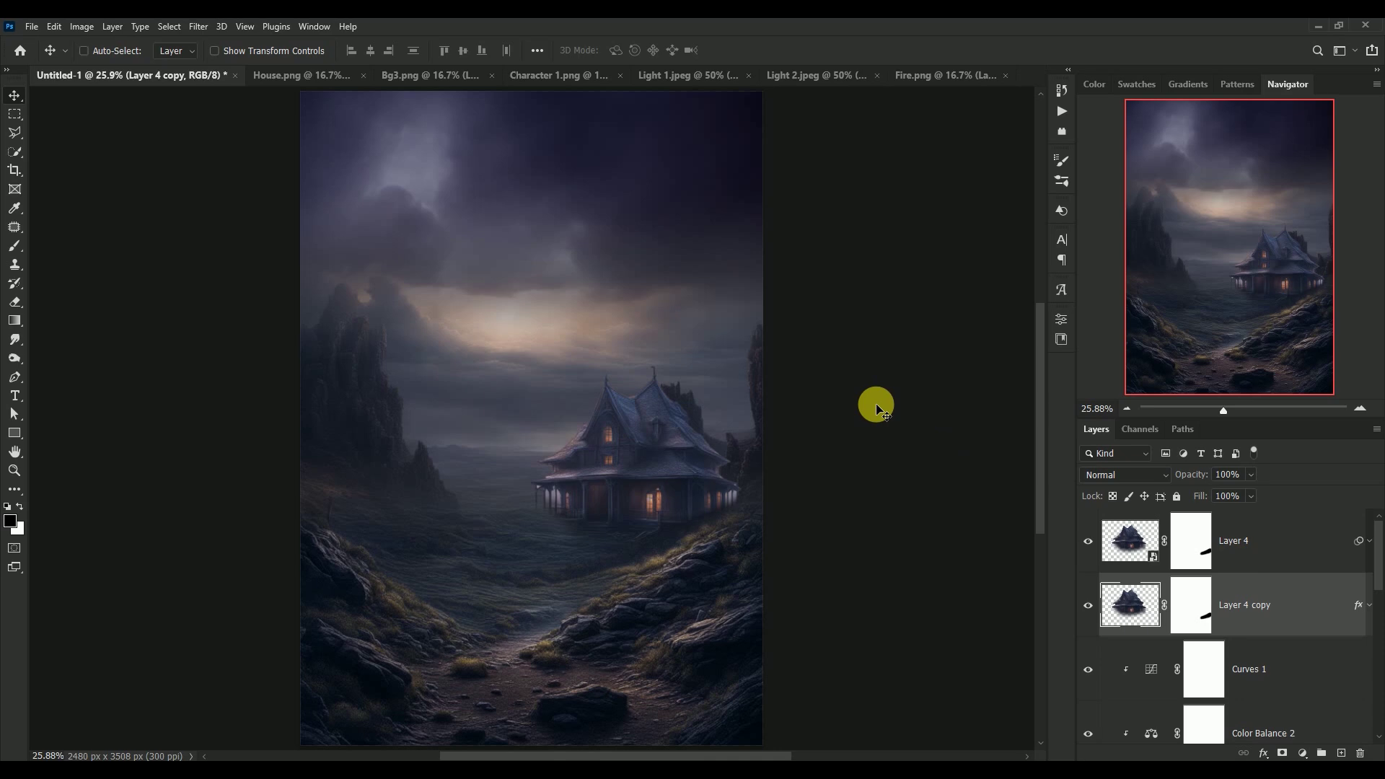
key(ctrl+t)
- Rotate the black copy 180°, flip it horizontally, and fit it under the house as a base
right_click(648, 448)
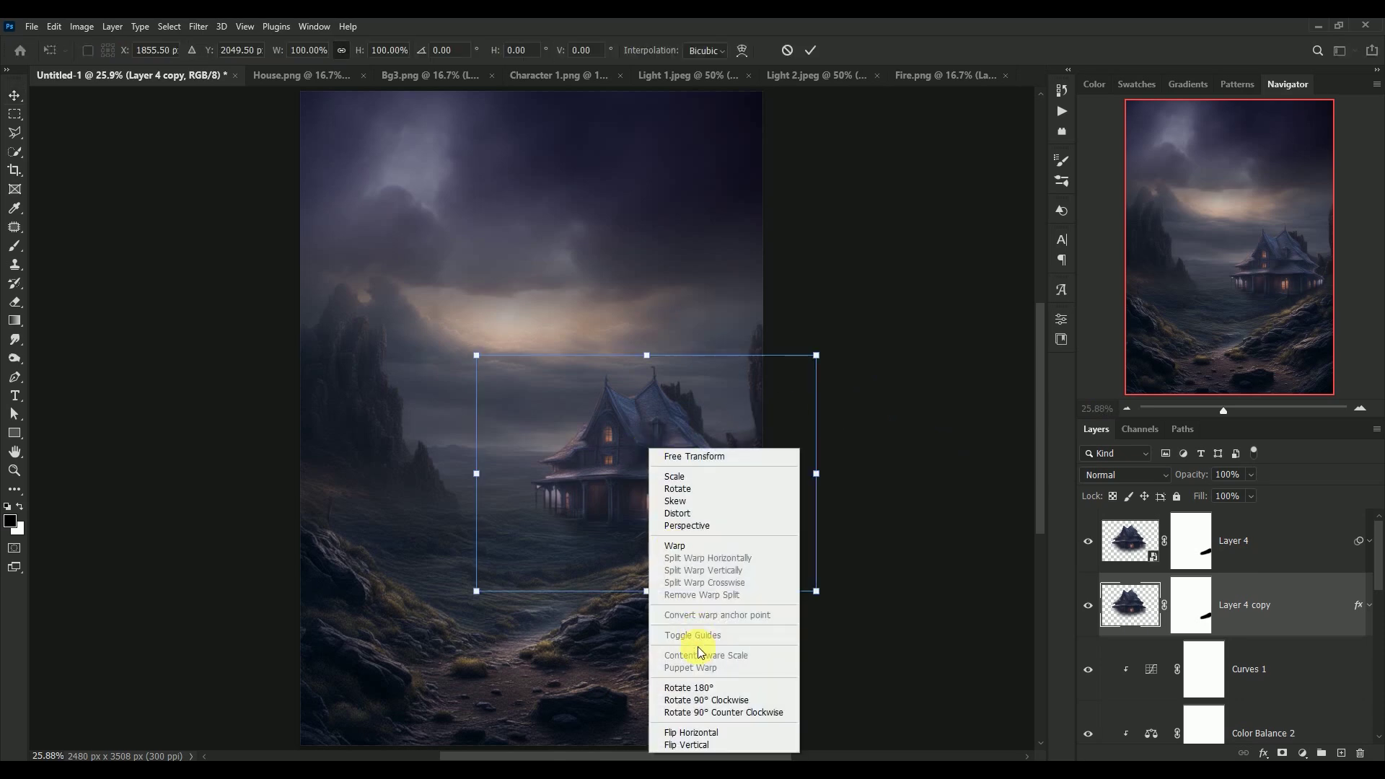
click(683, 689)
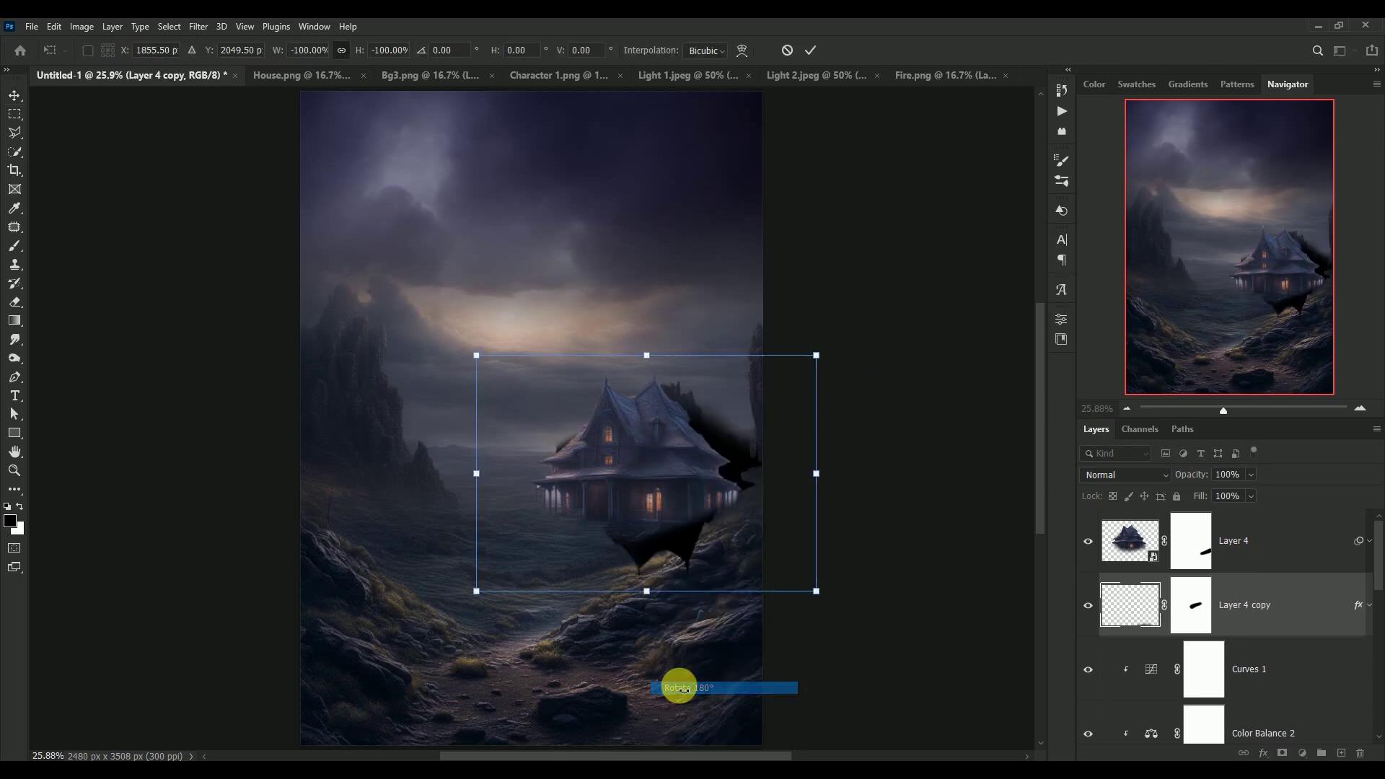
right_click(639, 456)
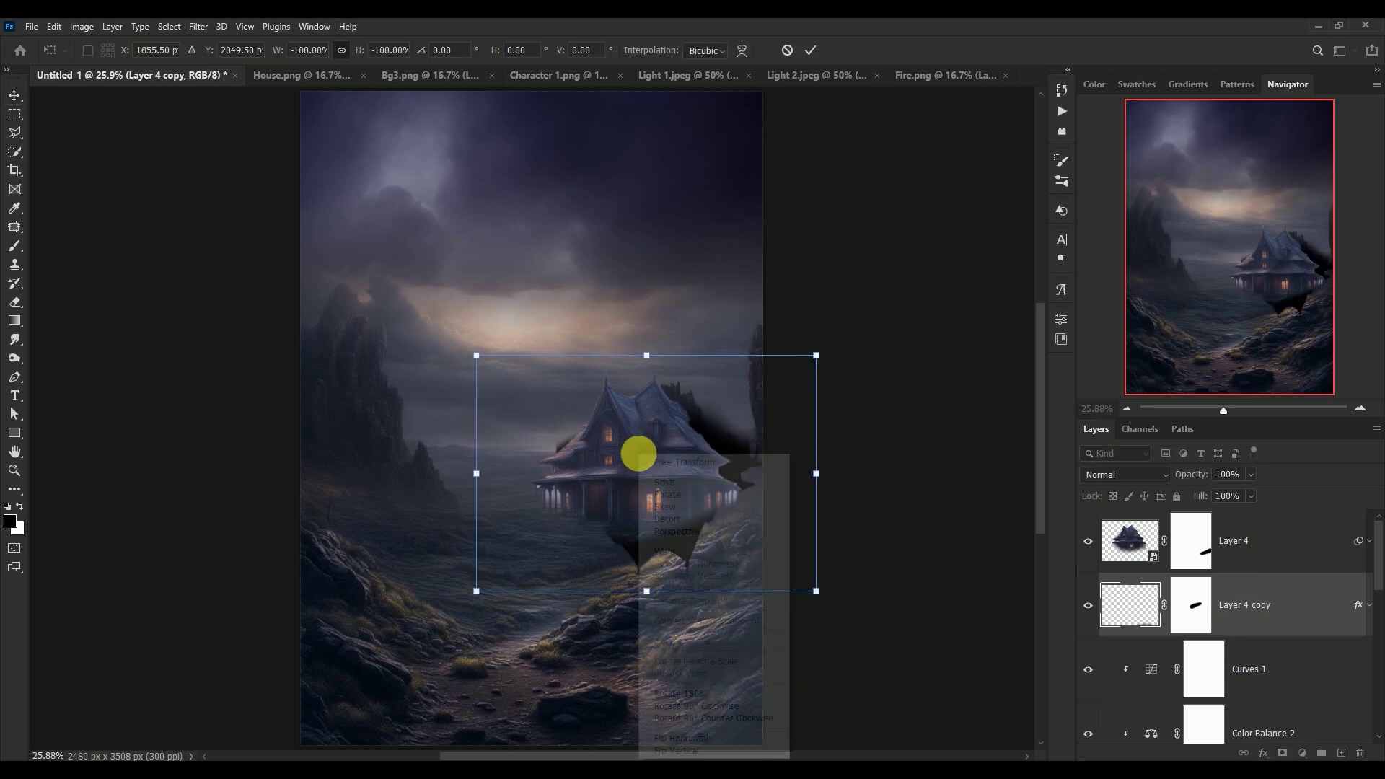
click(648, 736)
drag(647, 477, 644, 559)
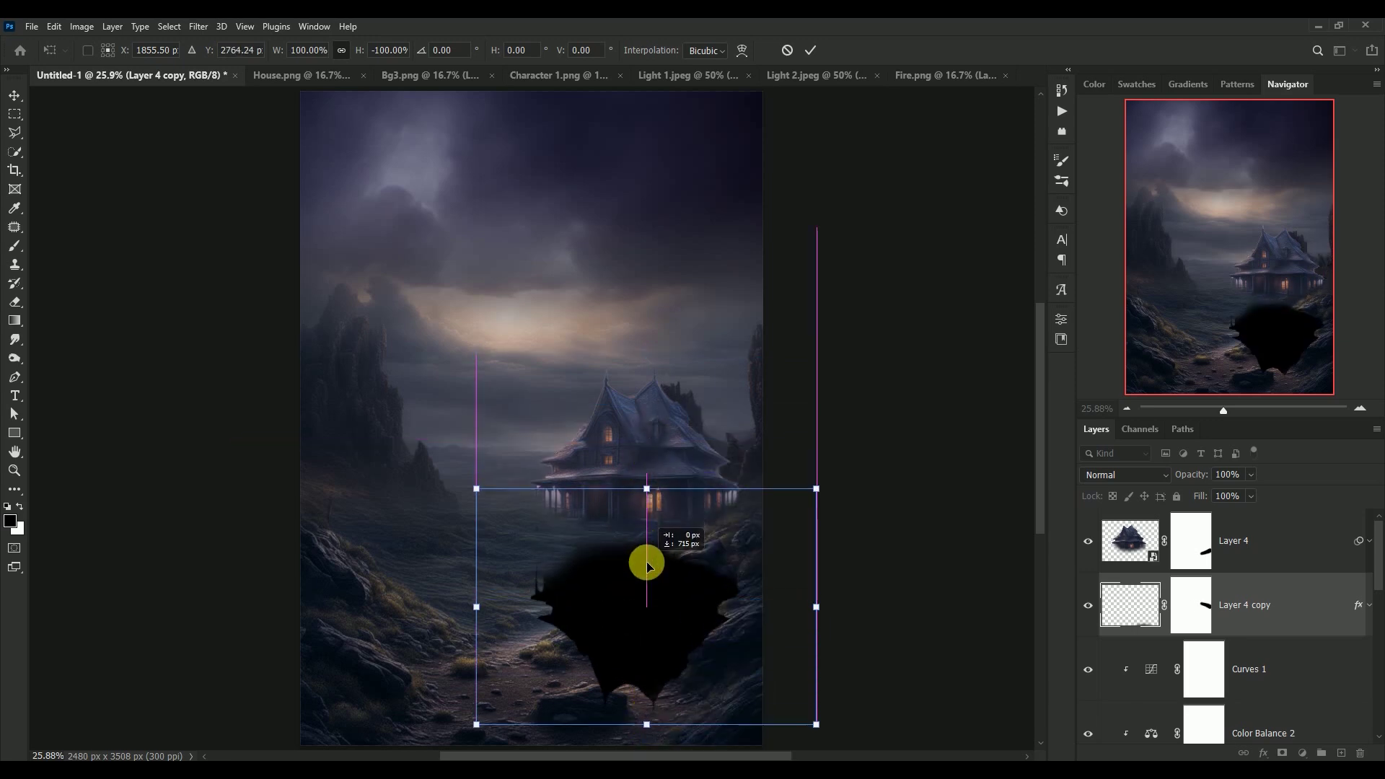
scroll(645, 505, down, 3)
drag(648, 453, 657, 427)
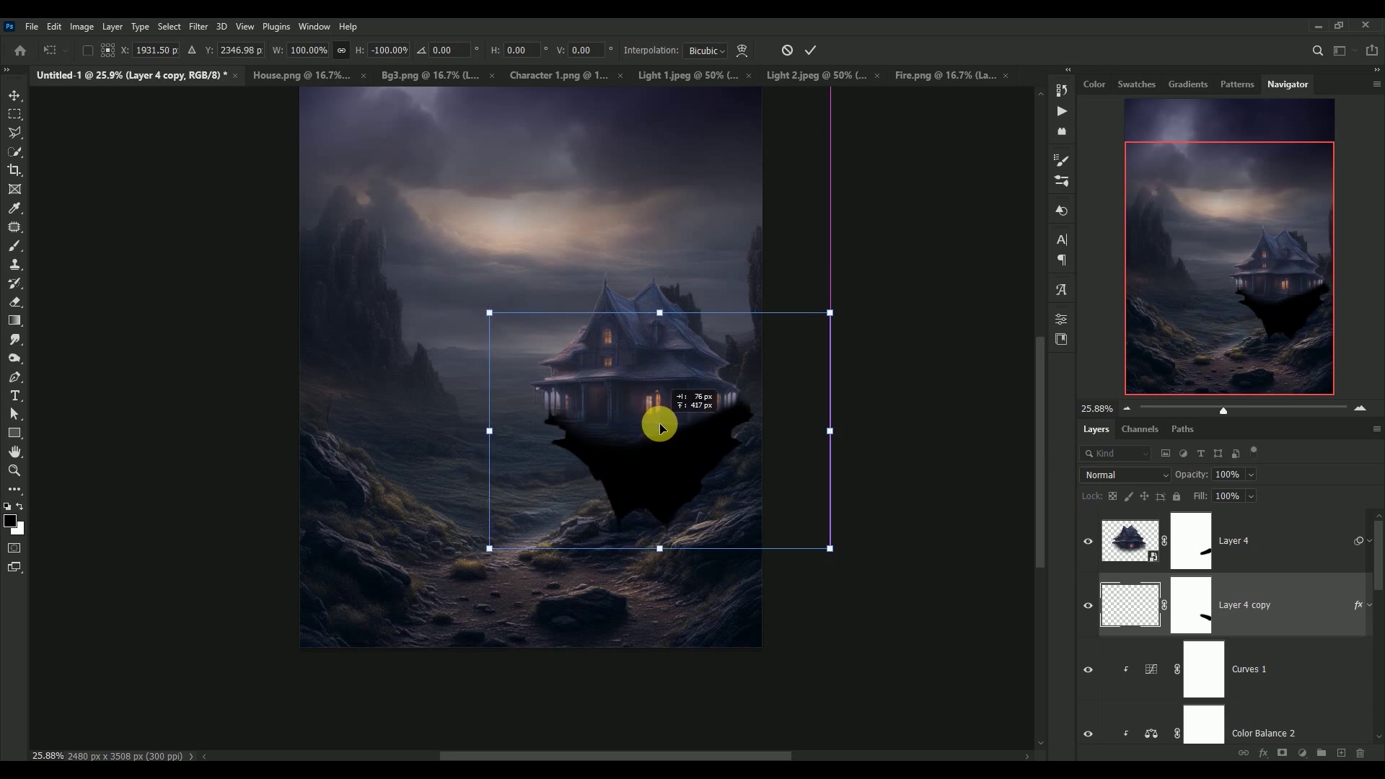
drag(657, 427, 659, 421)
key(Return)
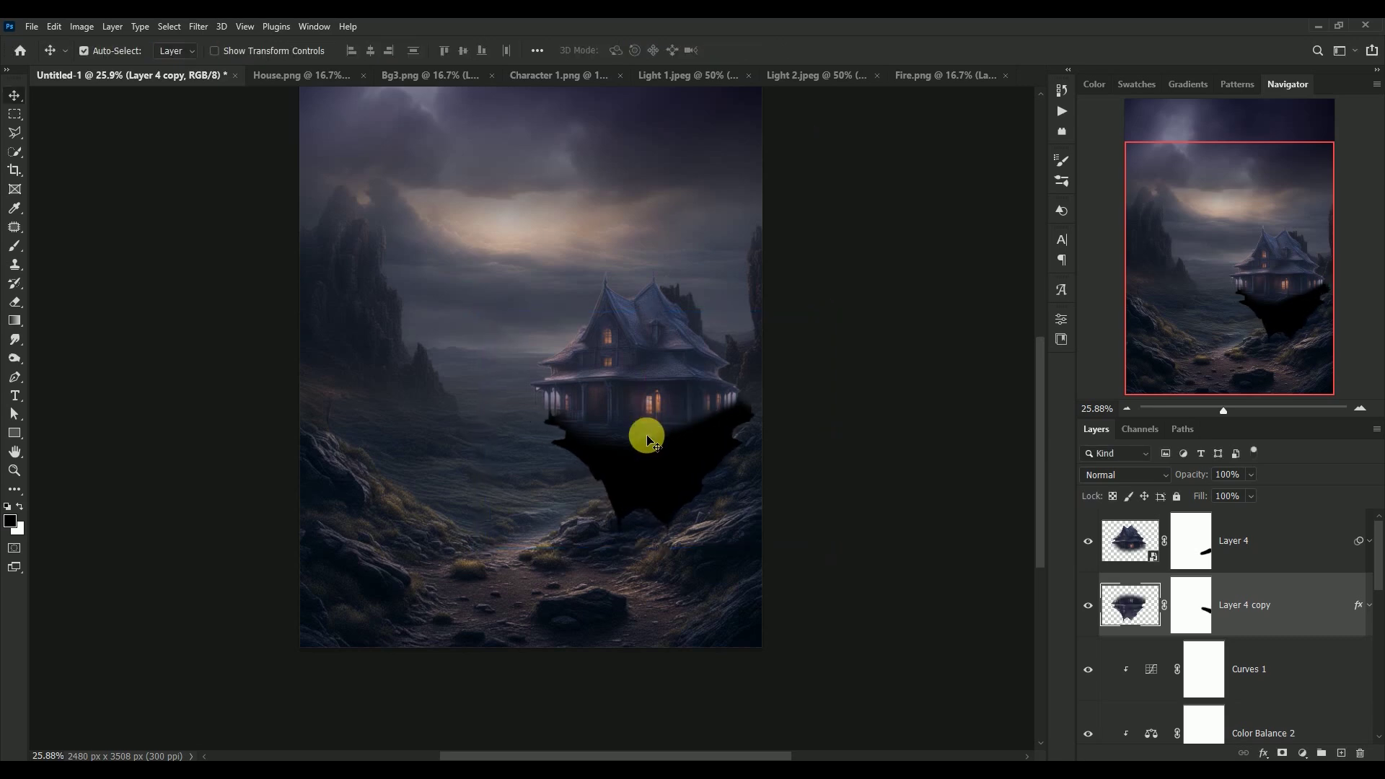
- Paint out a spot on the dark base's mask and nudge the base slightly lower under the cottage
click(1191, 606)
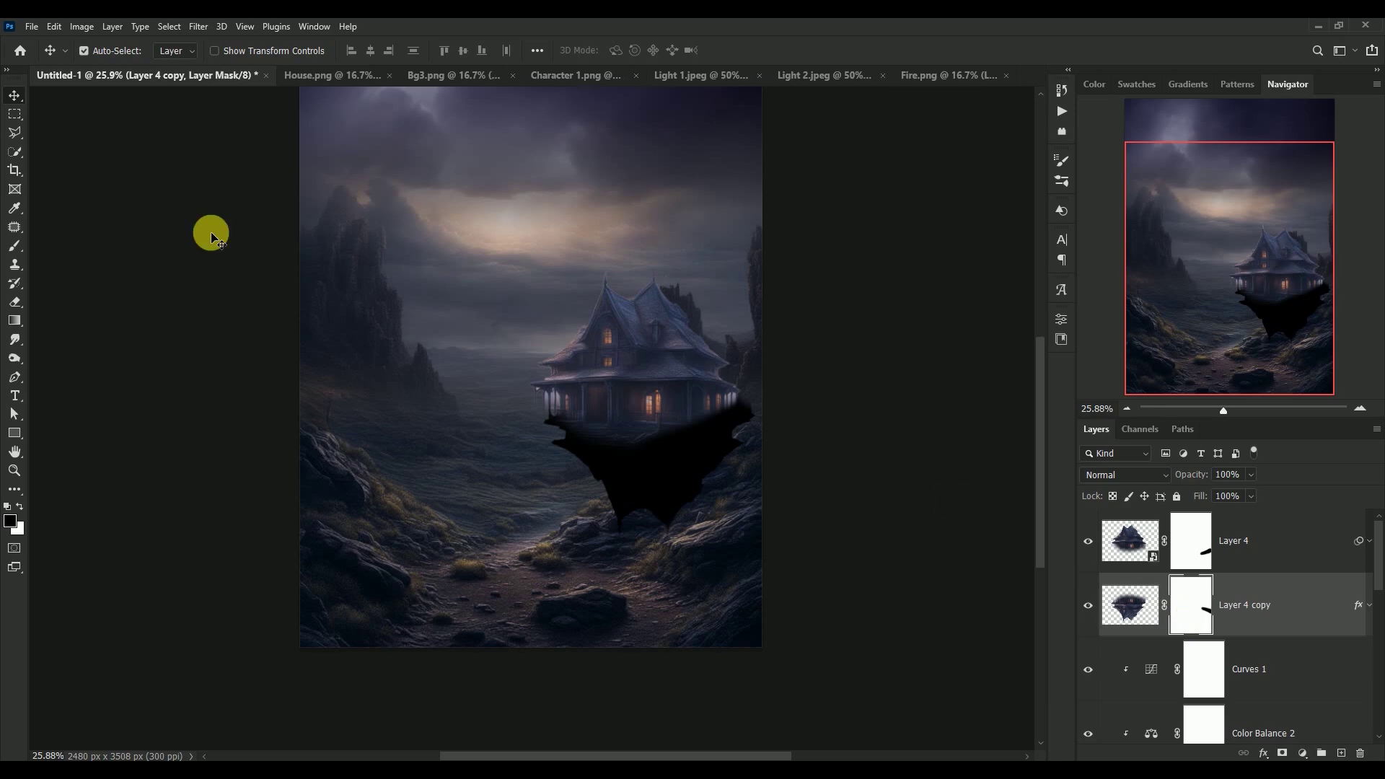
click(20, 247)
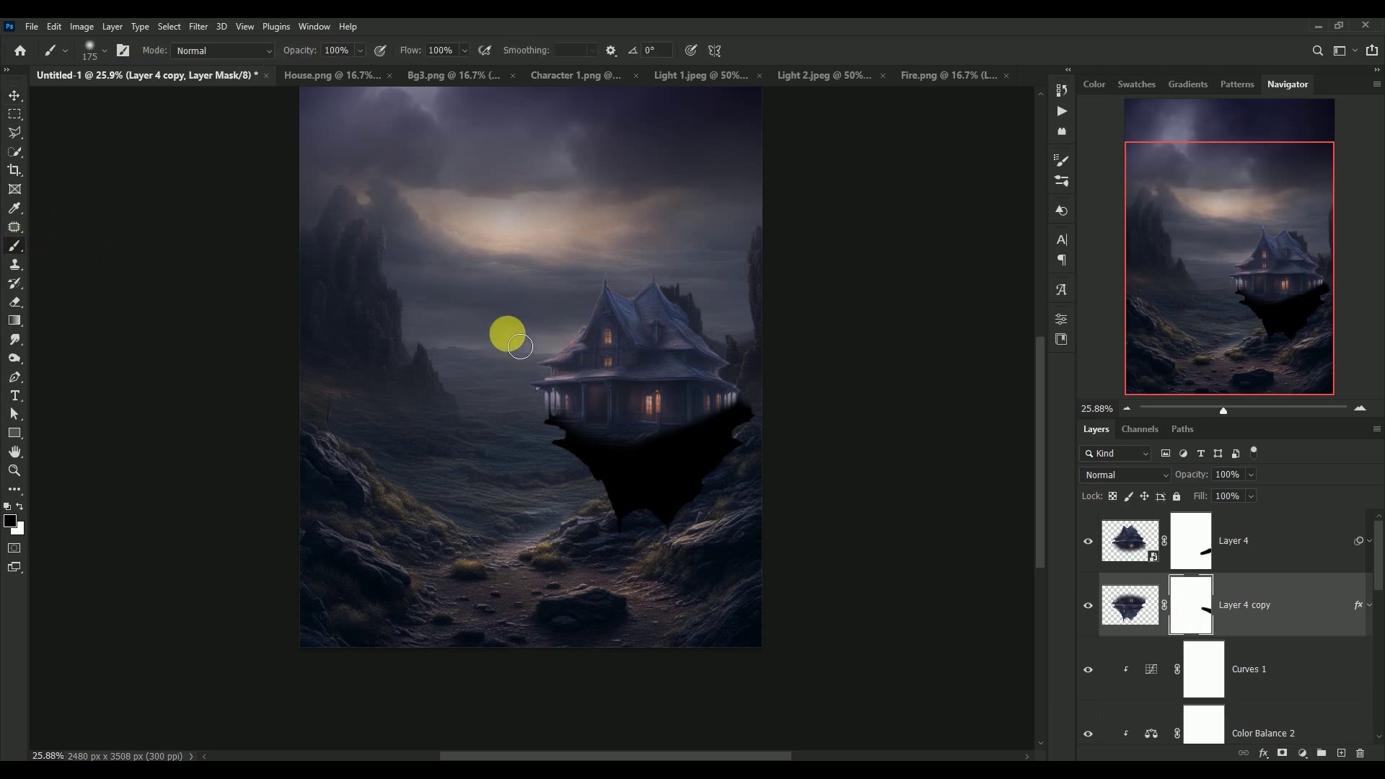
drag(521, 347, 526, 345)
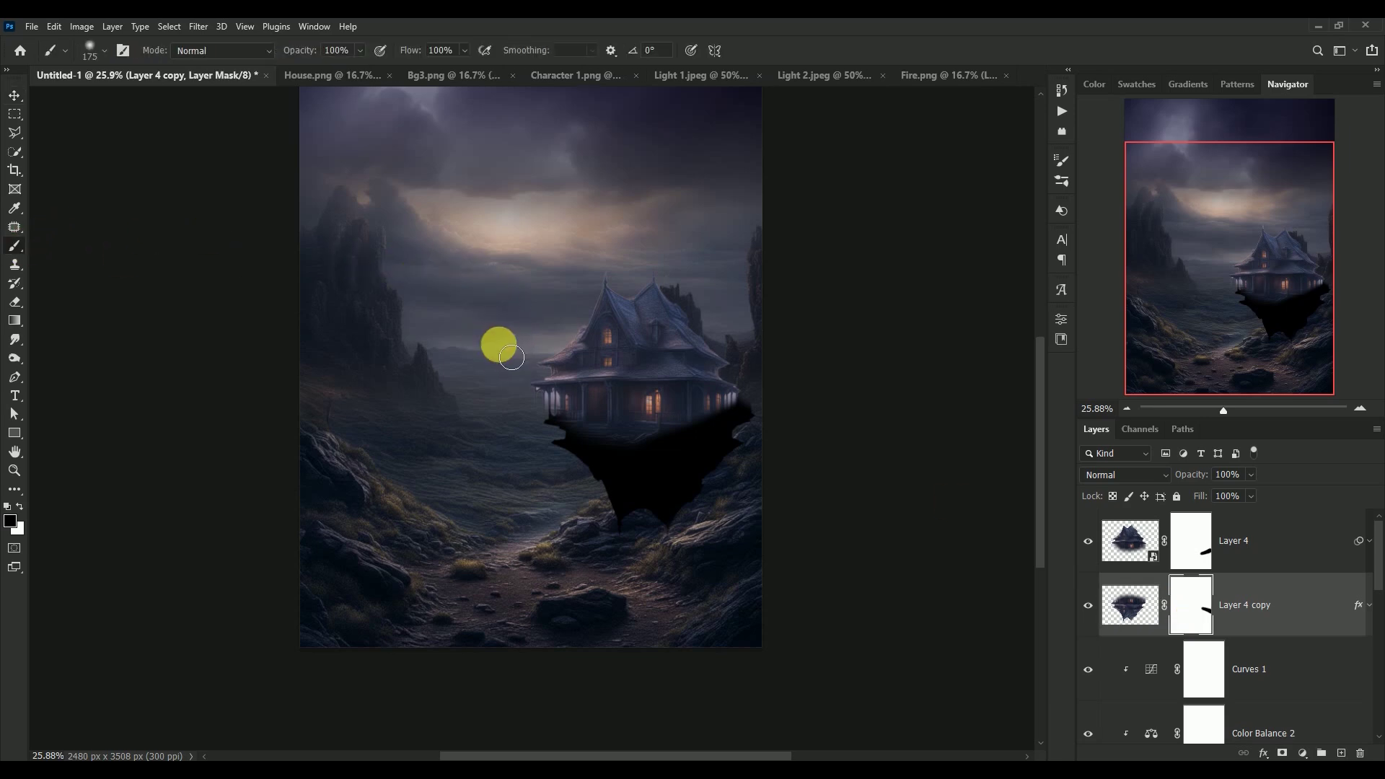
click(15, 93)
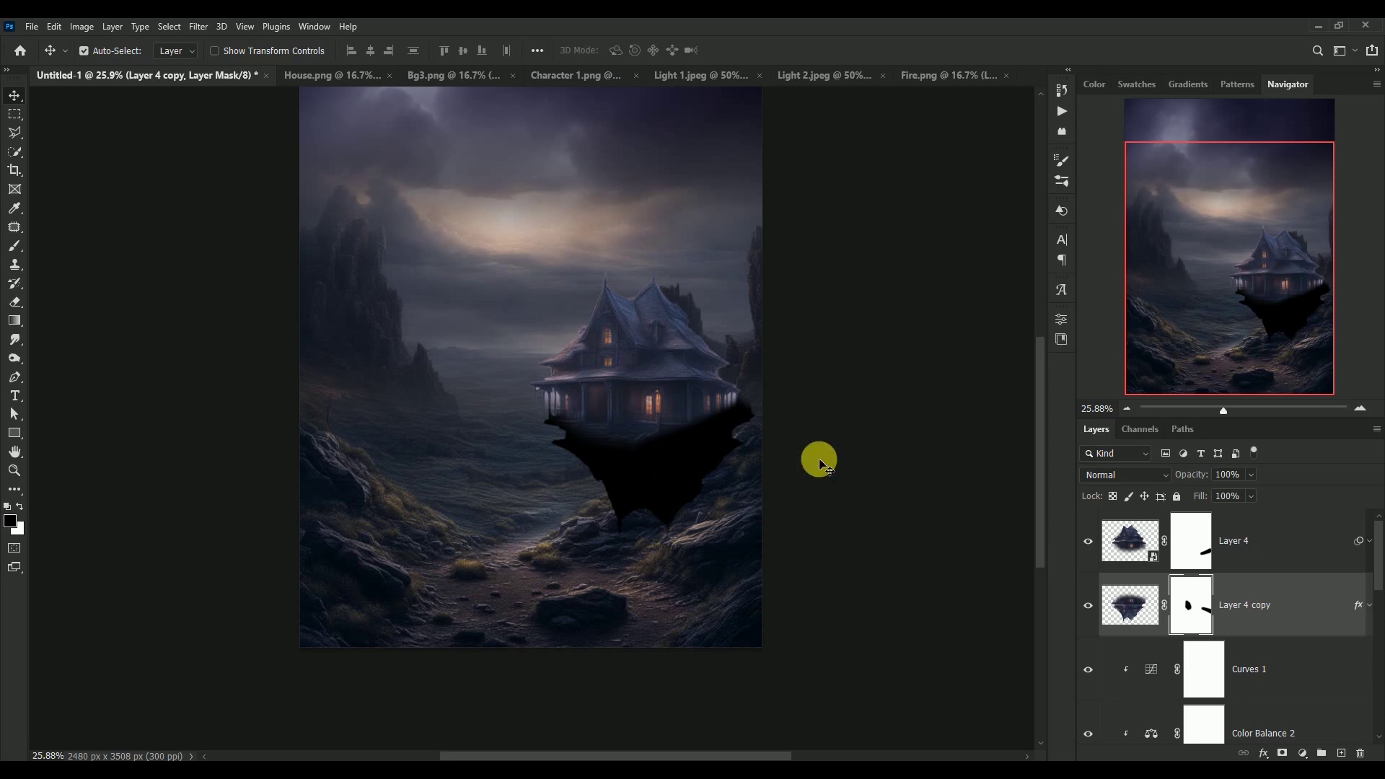
drag(642, 455, 644, 459)
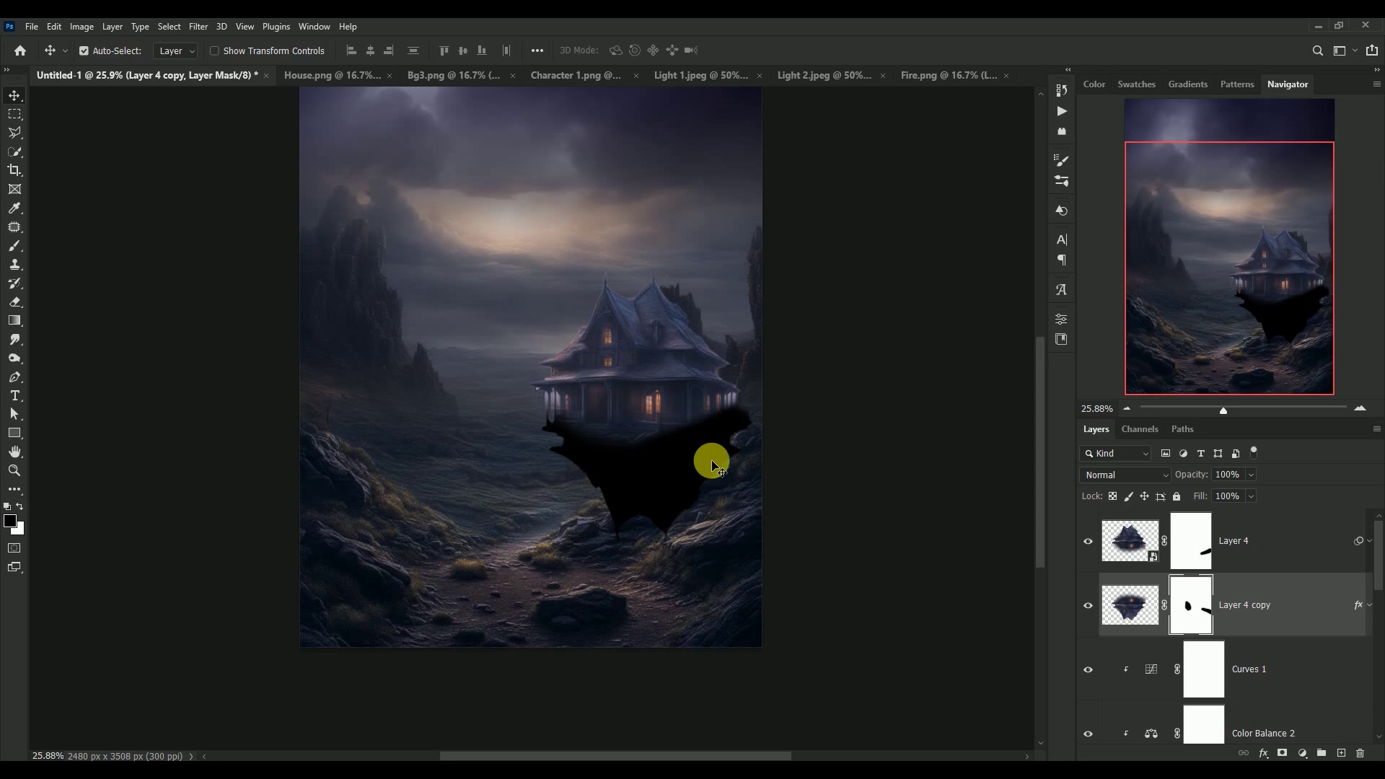
click(1130, 604)
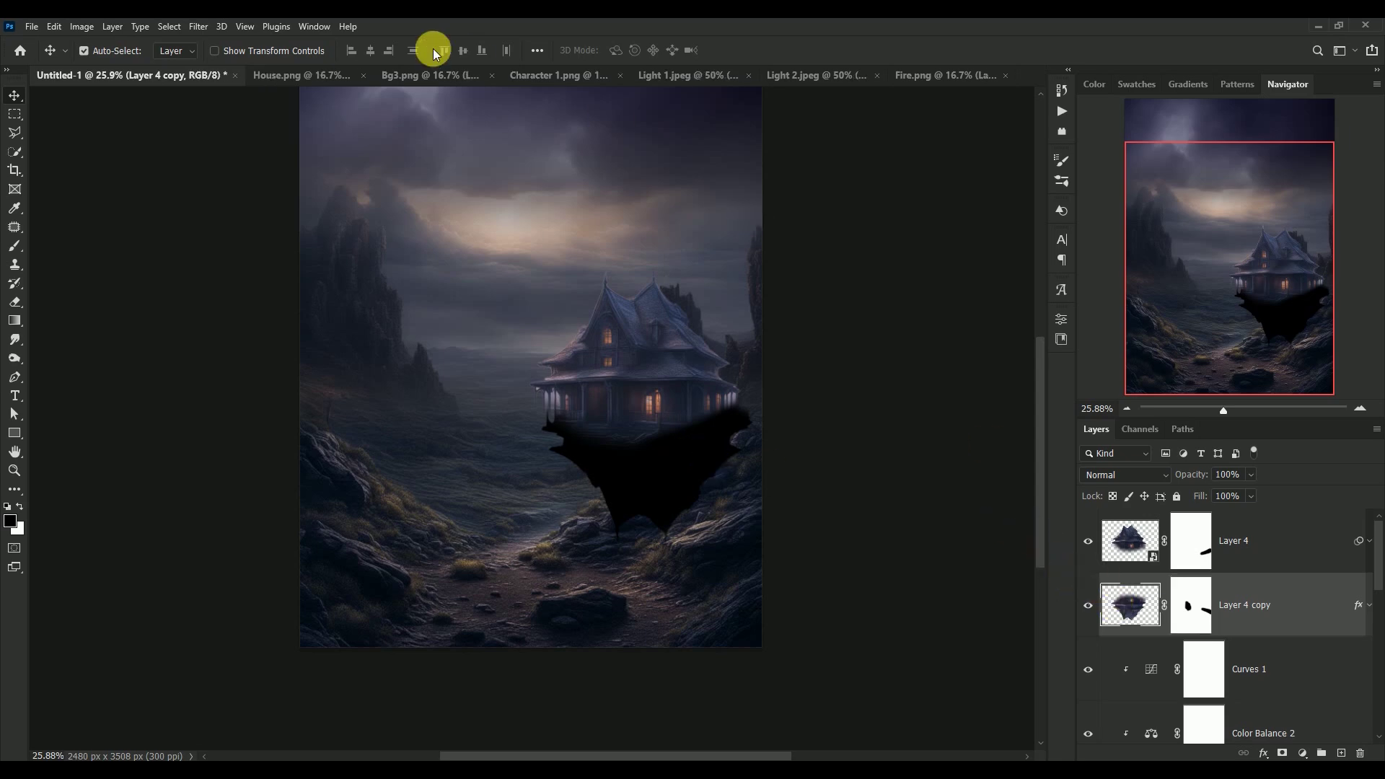
- Apply a Gaussian Blur to the dark base layer
click(198, 26)
mouse_move(249, 211)
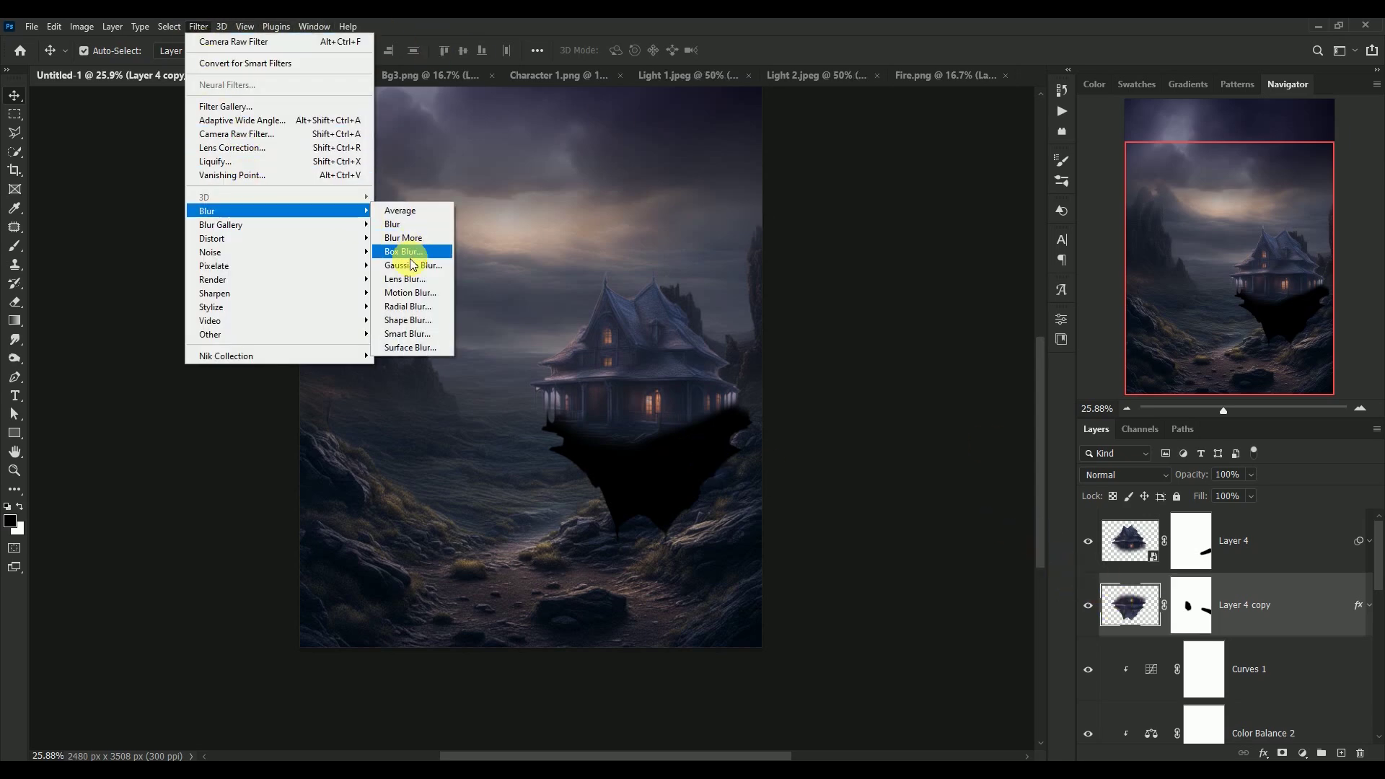
click(404, 264)
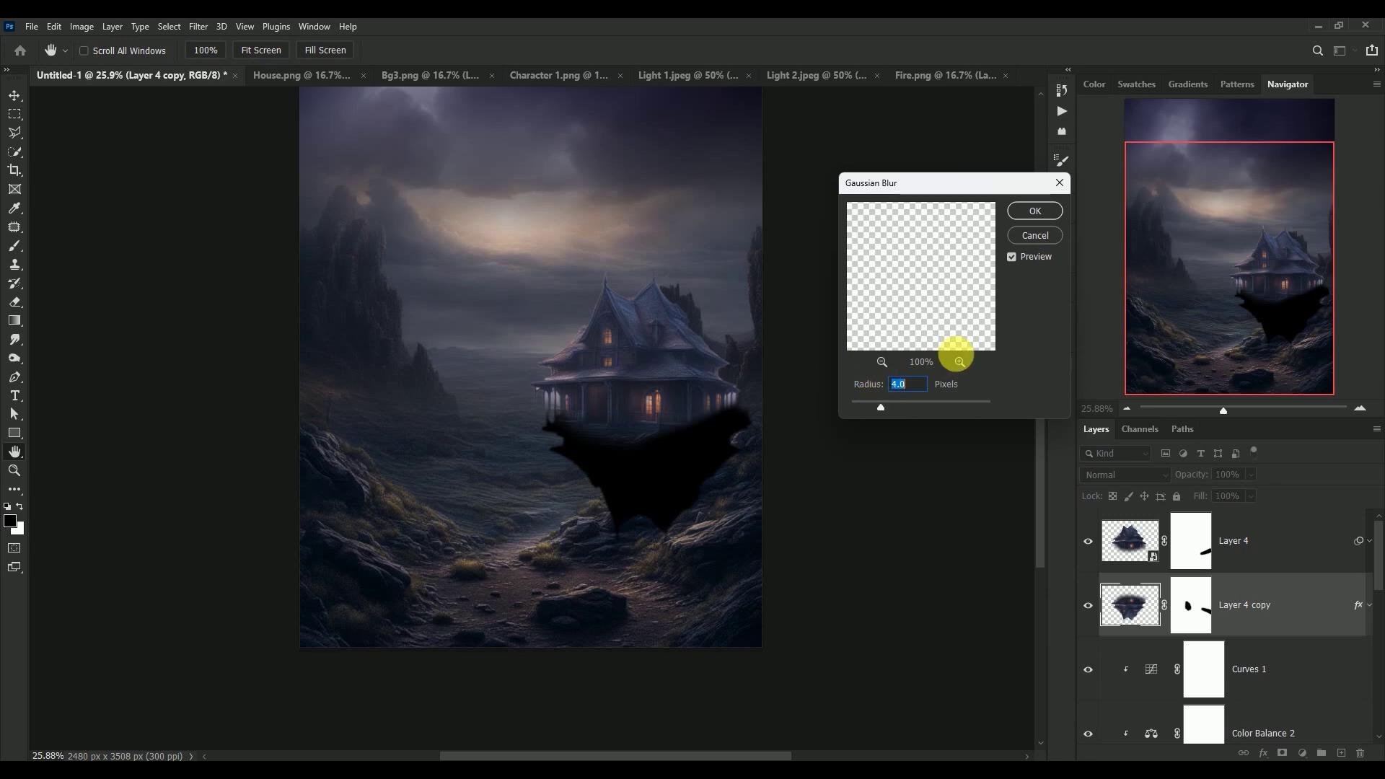
click(1036, 211)
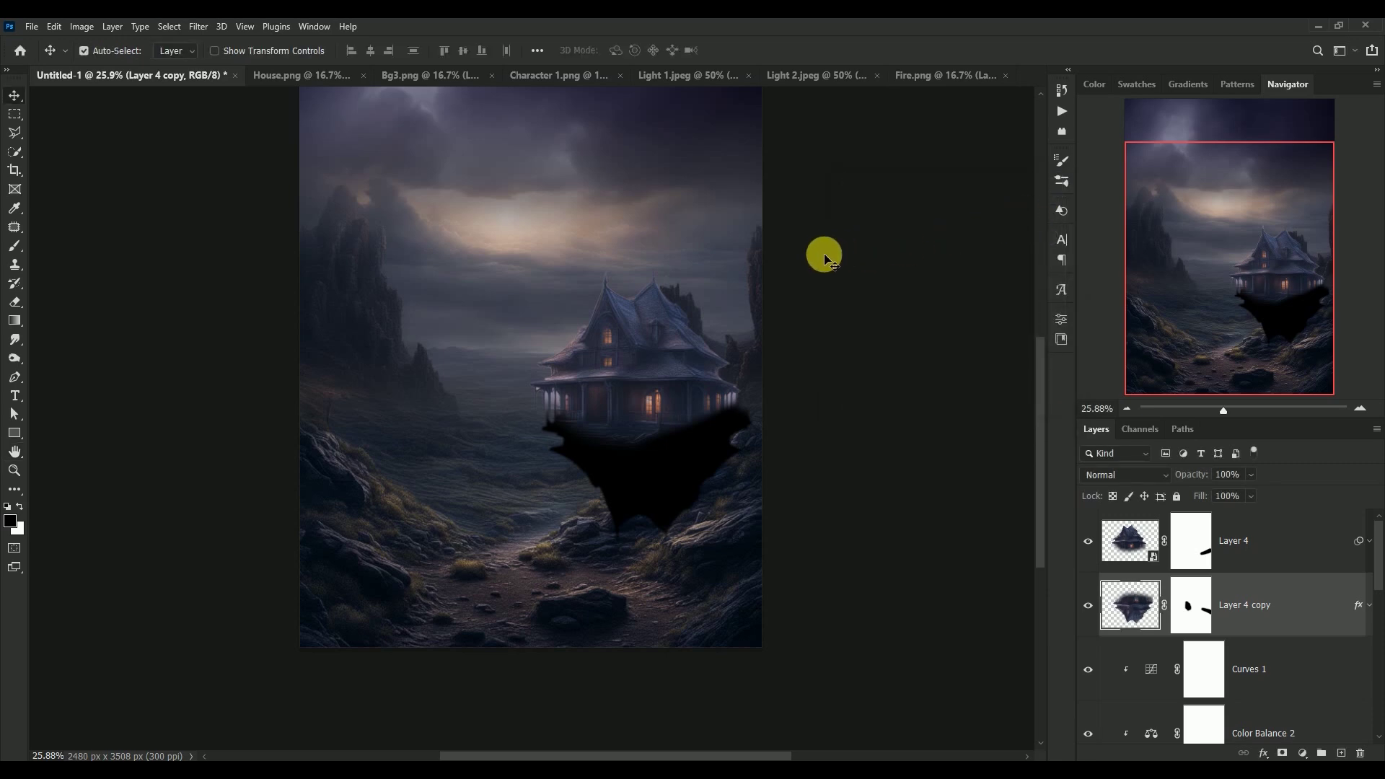
- Blend the dark base in Soft Light at 35% opacity and compare it on and off
click(1114, 474)
click(1135, 566)
text(3)
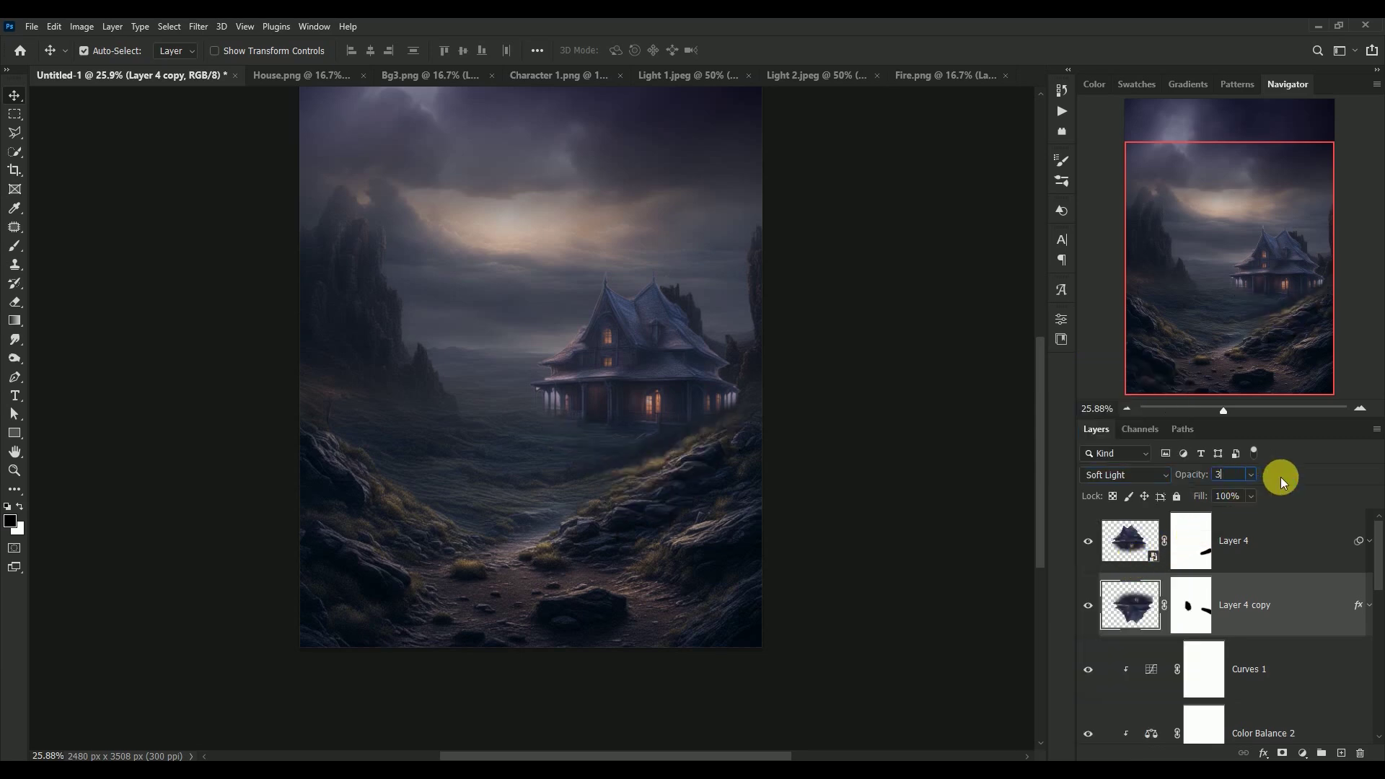
text(5)
key(Return)
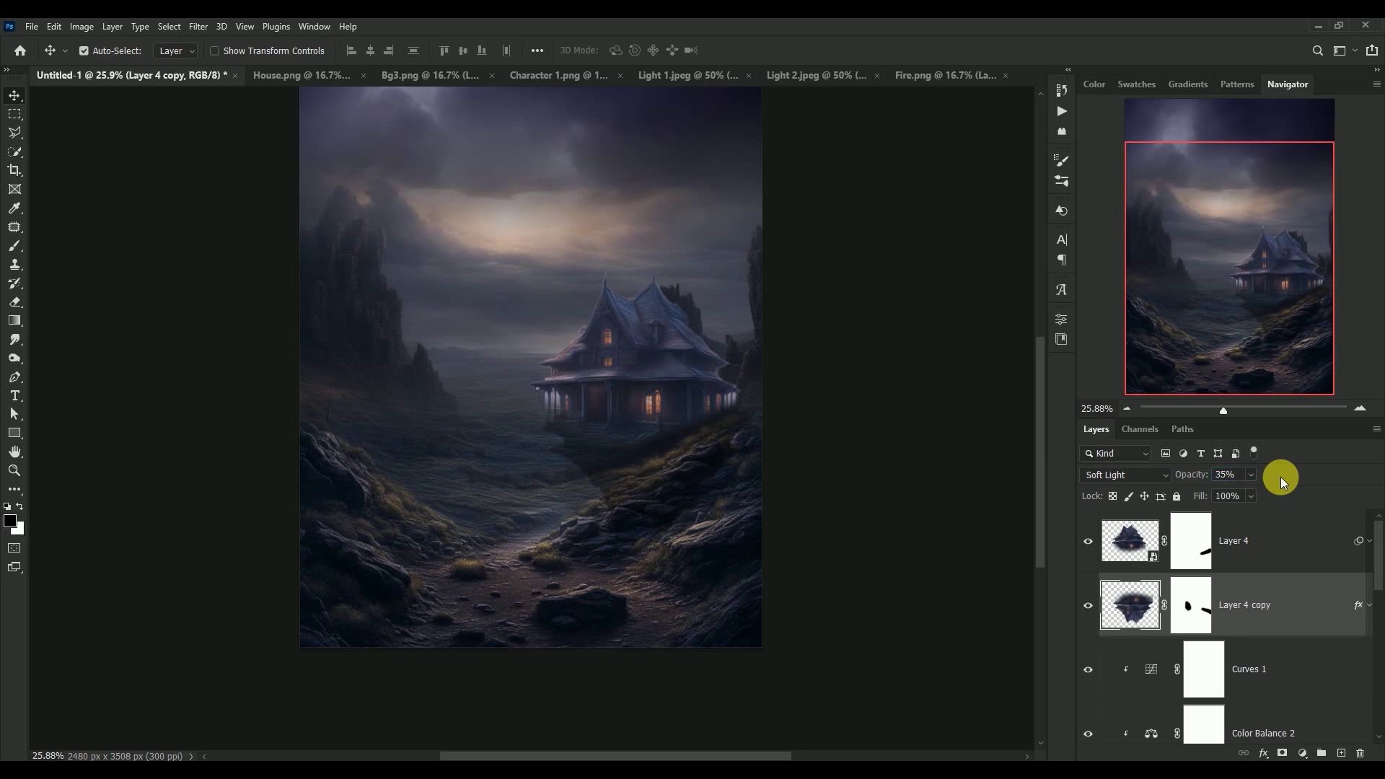
click(1088, 606)
click(1088, 606)
click(1134, 546)
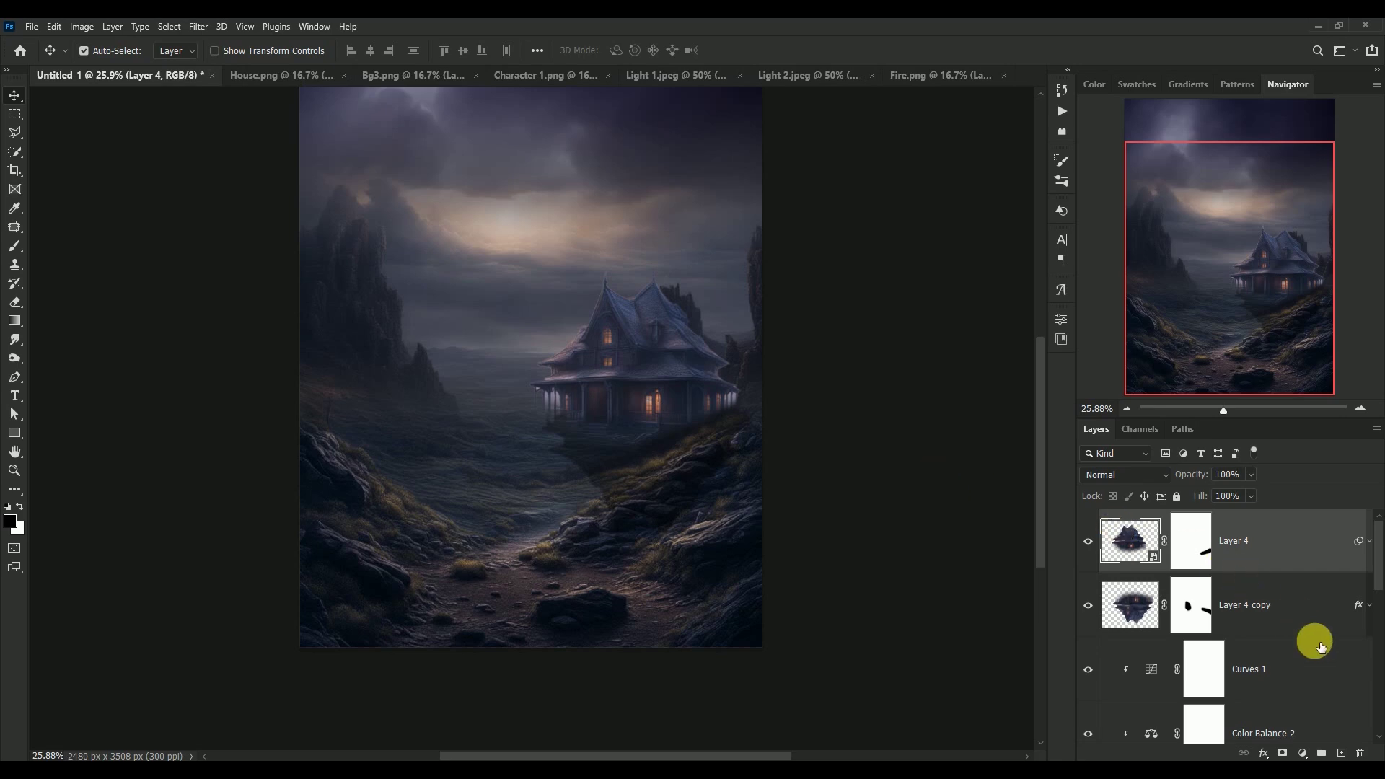
- Add a new layer clipped to the house and fill it with 50% gray
click(1343, 753)
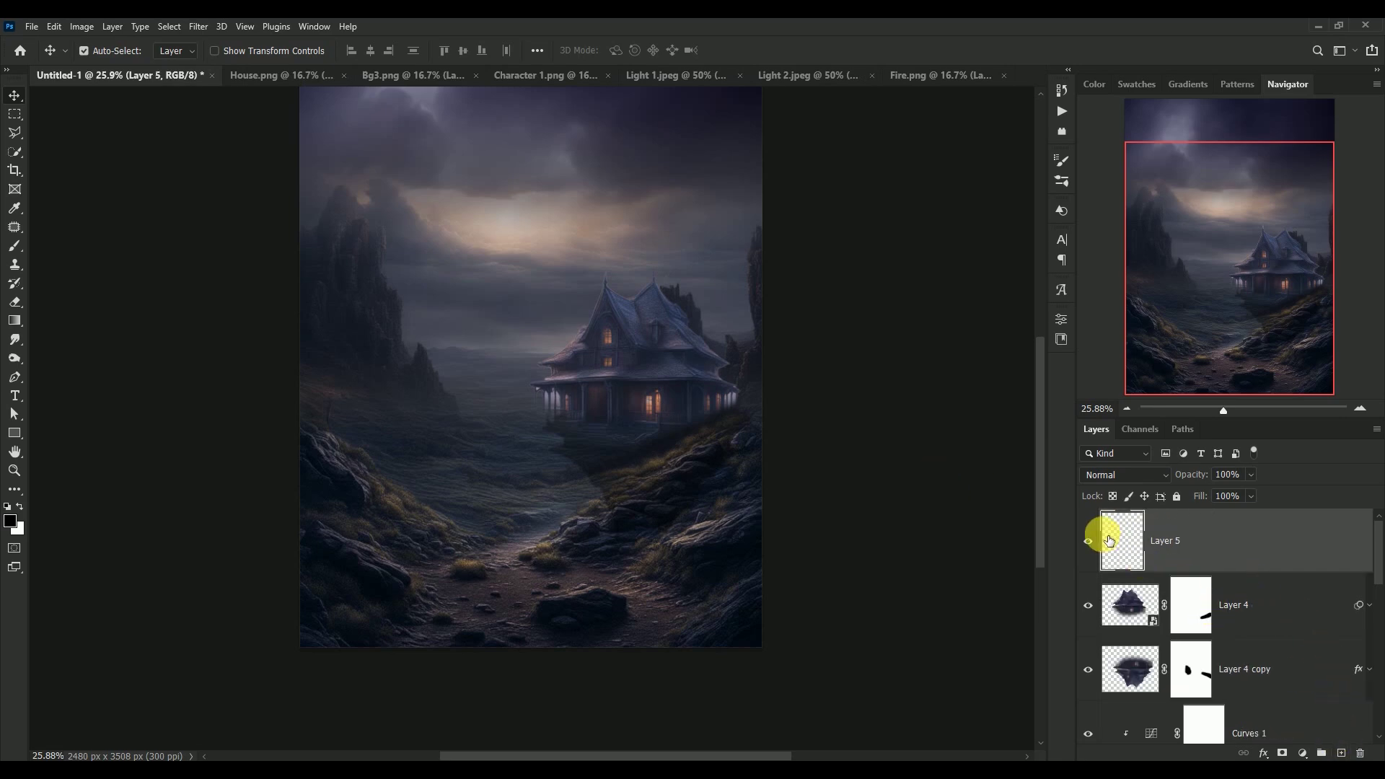
alt+click(1119, 574)
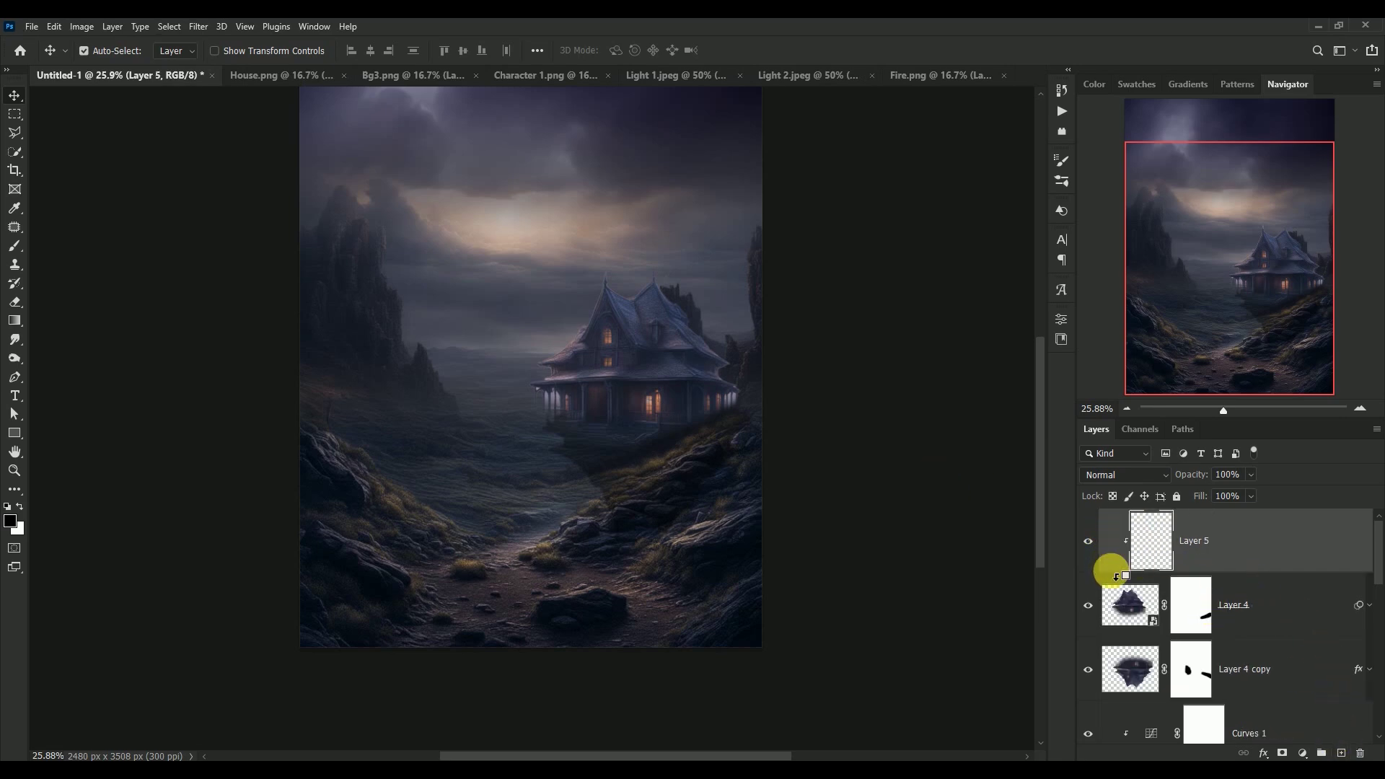
click(52, 27)
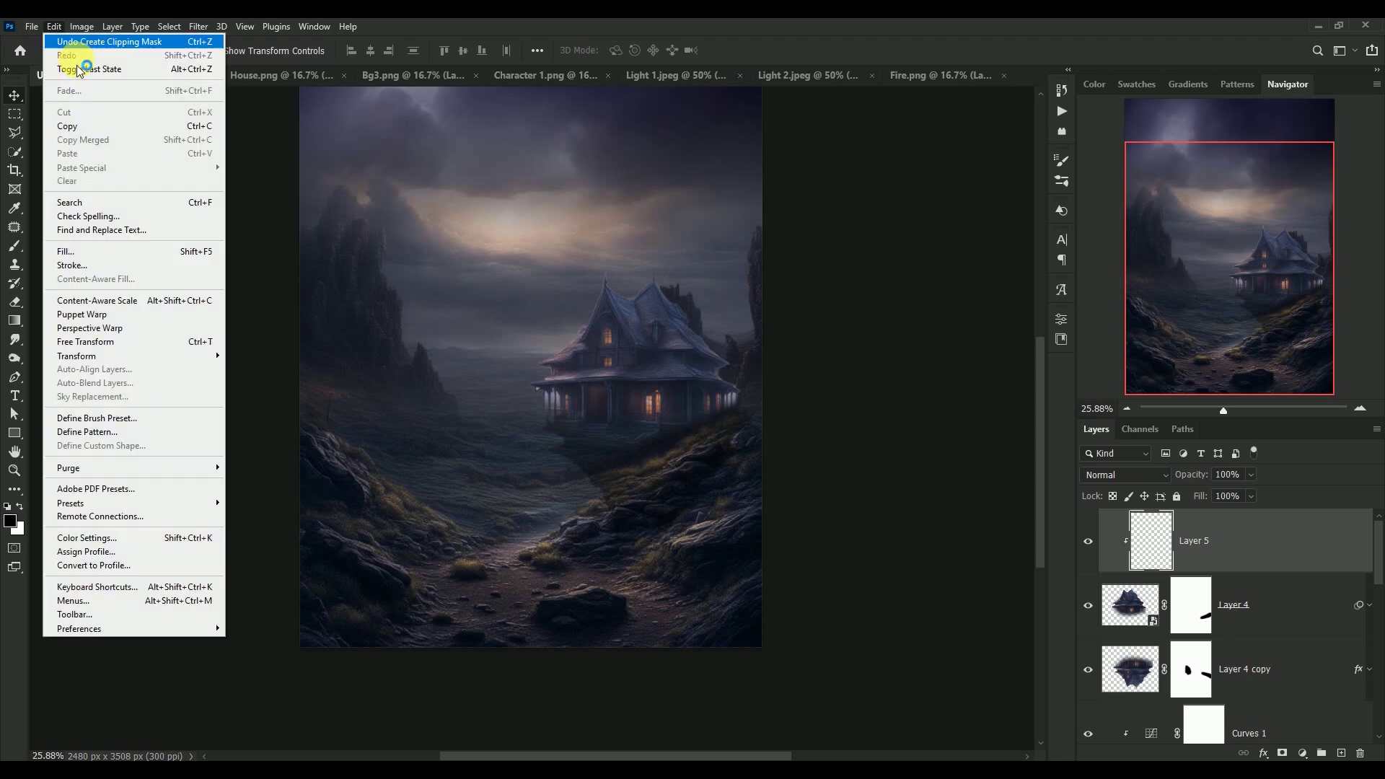
click(124, 256)
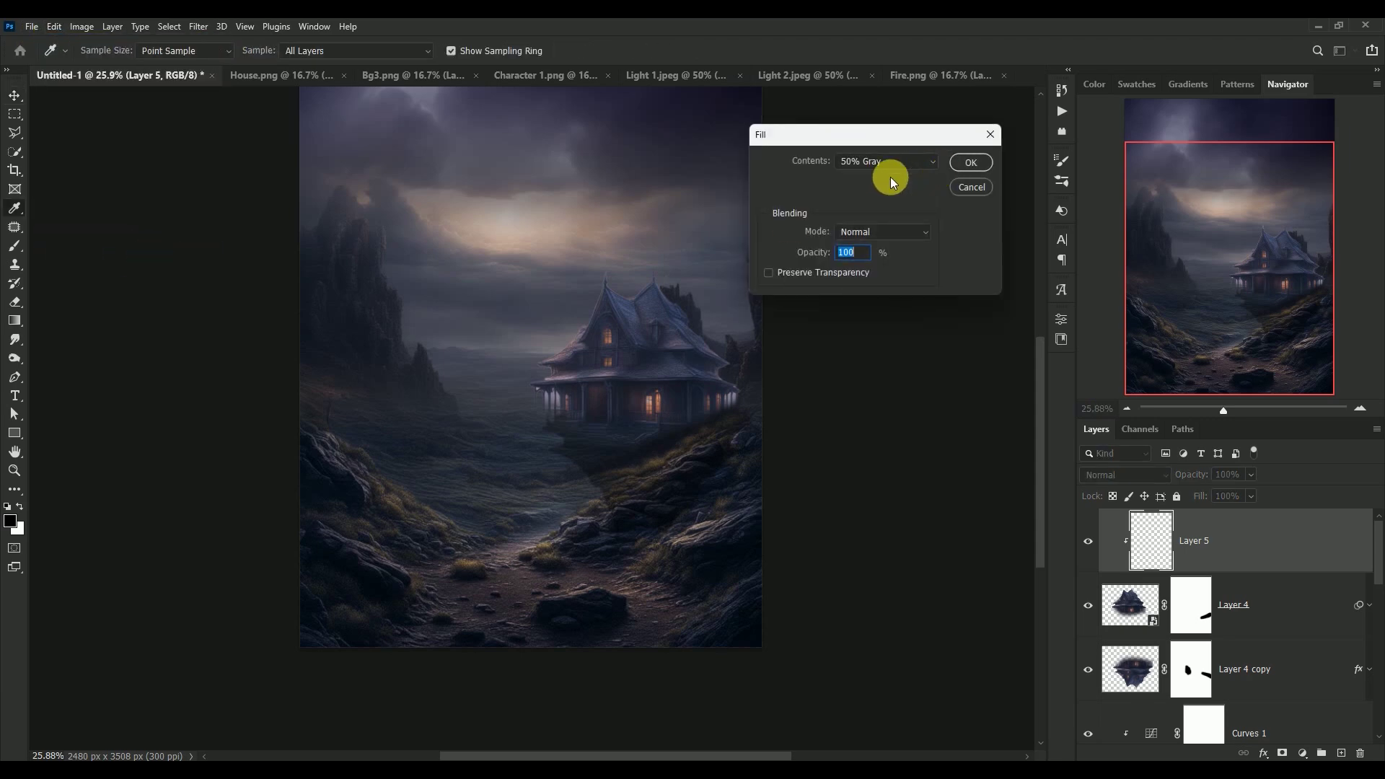
click(967, 163)
key(v)
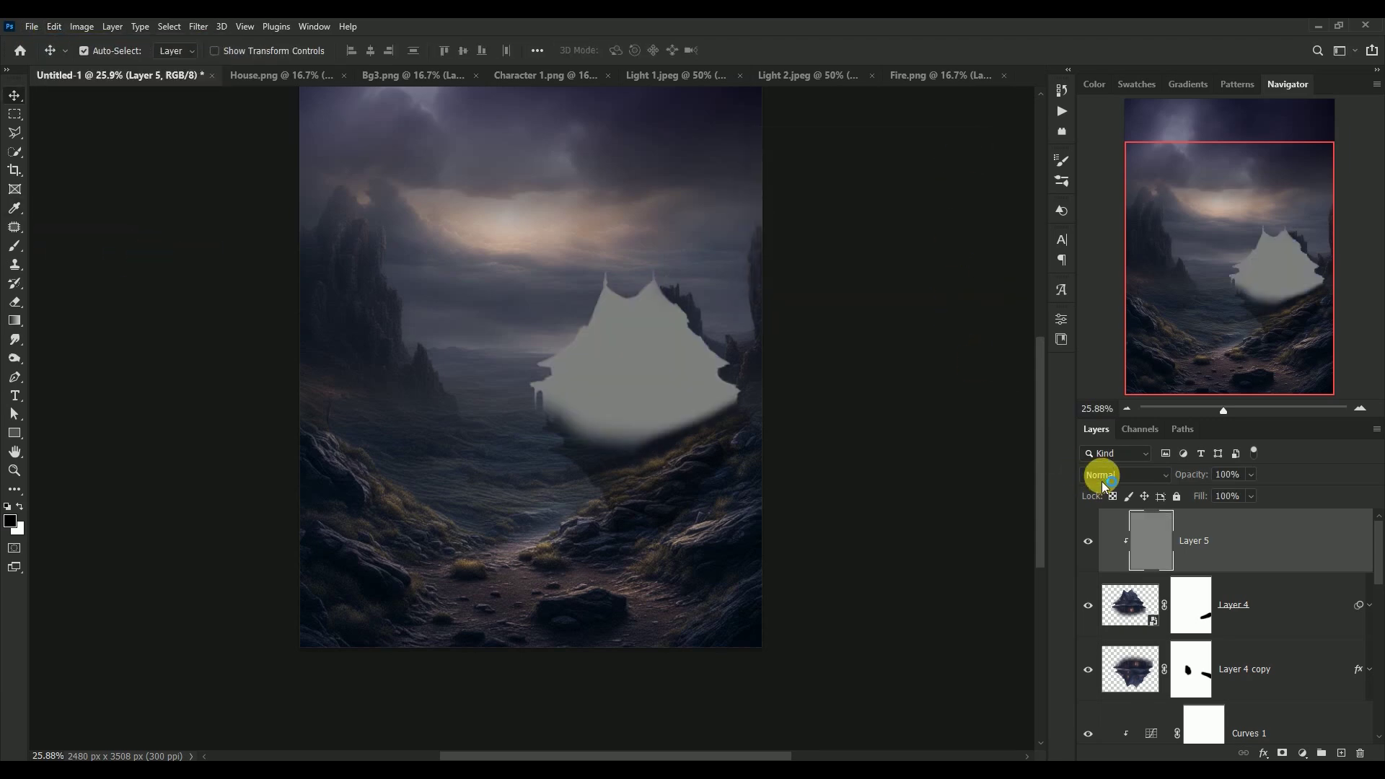
- Set the gray layer's blend mode to Overlay
click(1102, 475)
click(1133, 553)
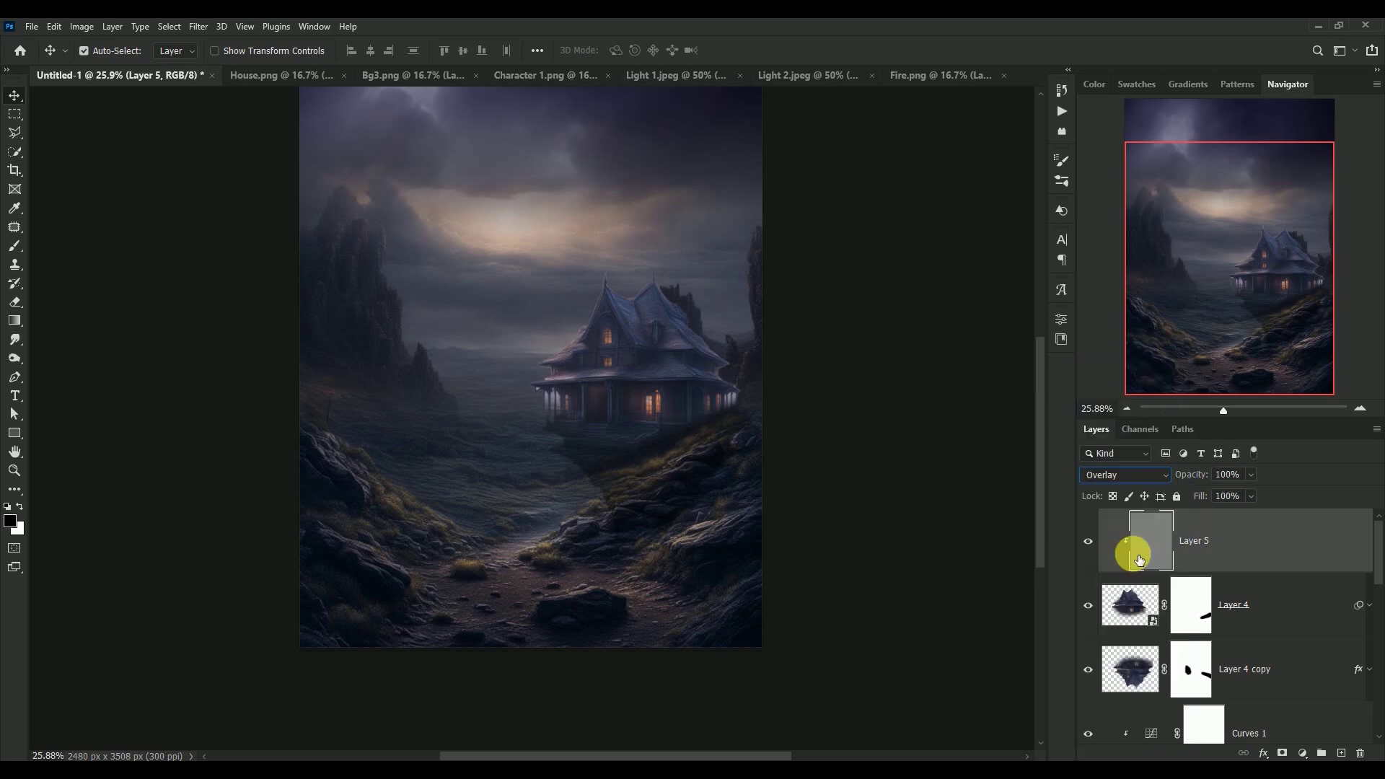
click(16, 357)
click(49, 358)
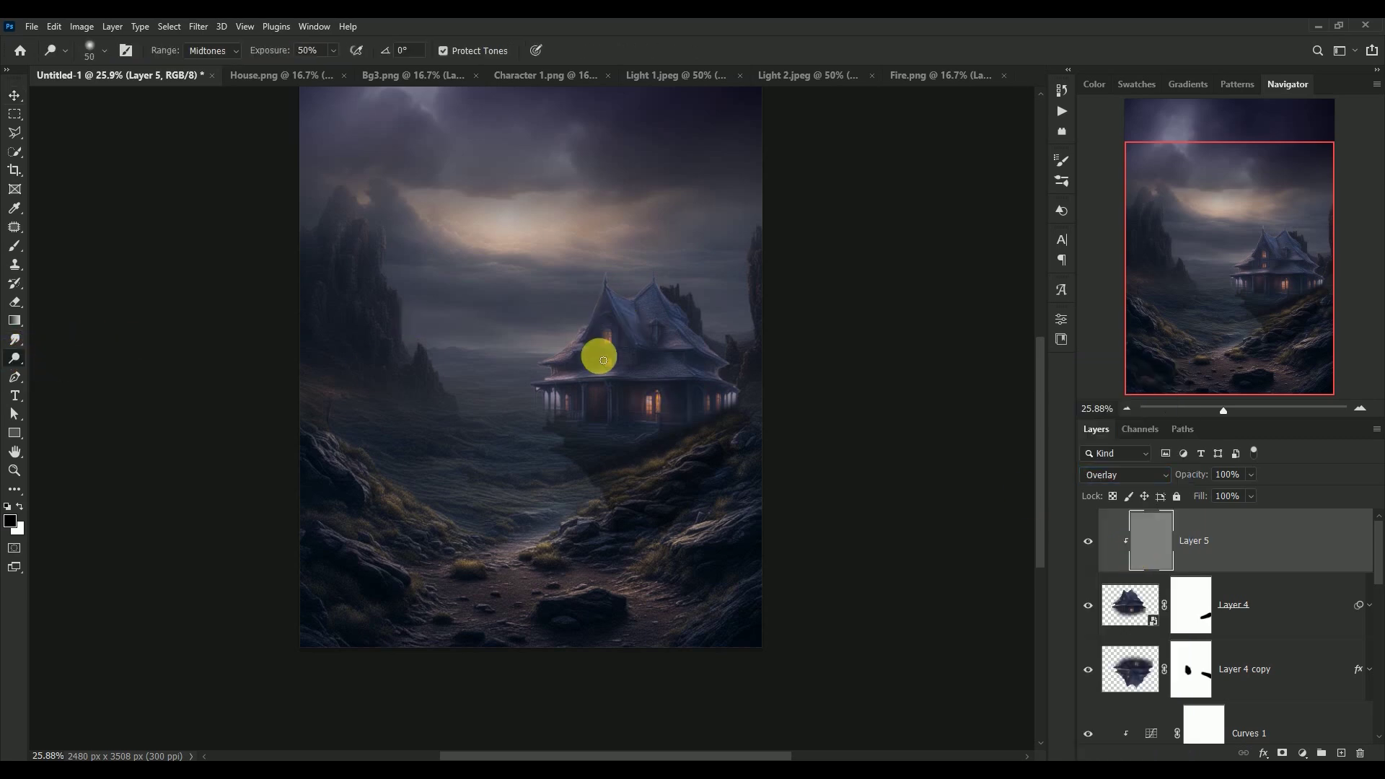
- Dodge over the house to brighten its upper-floor windows
key(bracketright)
key(bracketright)
key(bracketright)
key(bracketright)
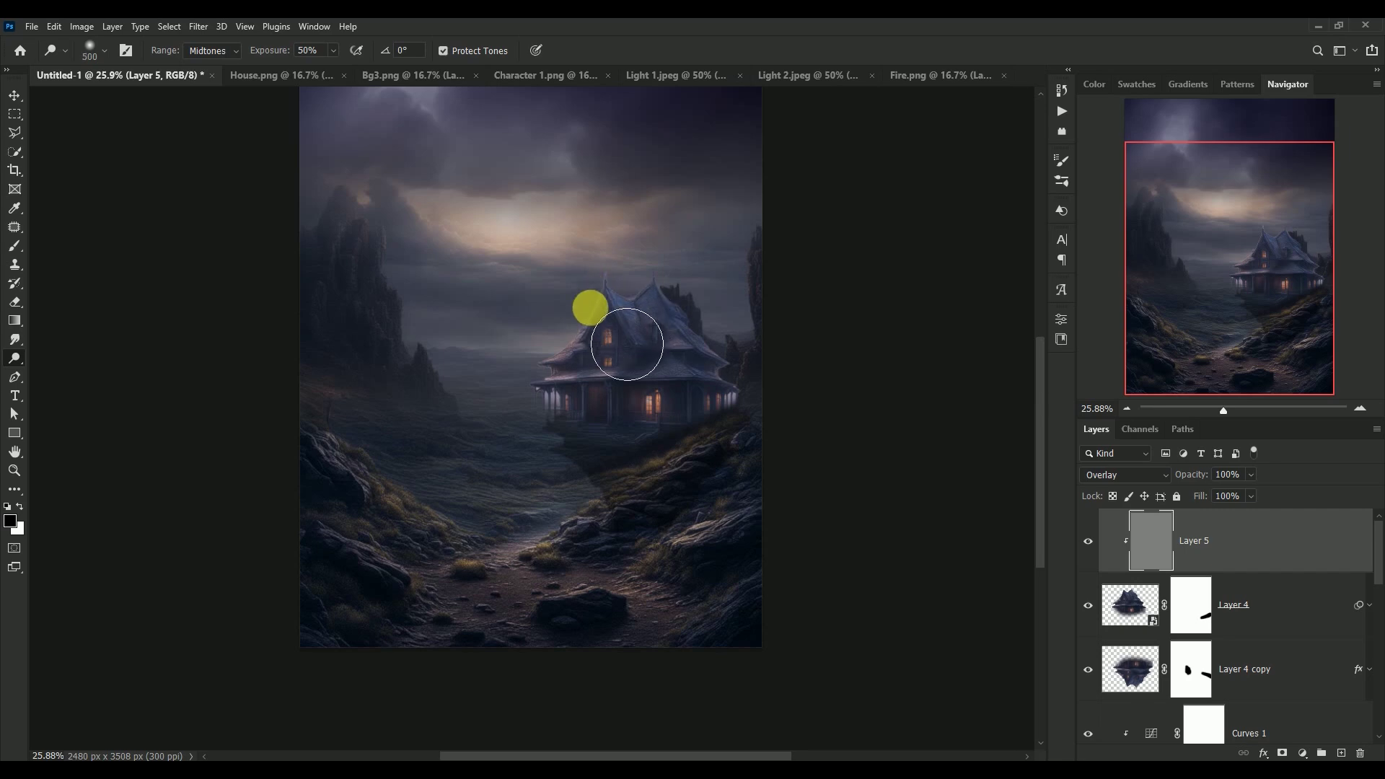
drag(625, 352, 662, 423)
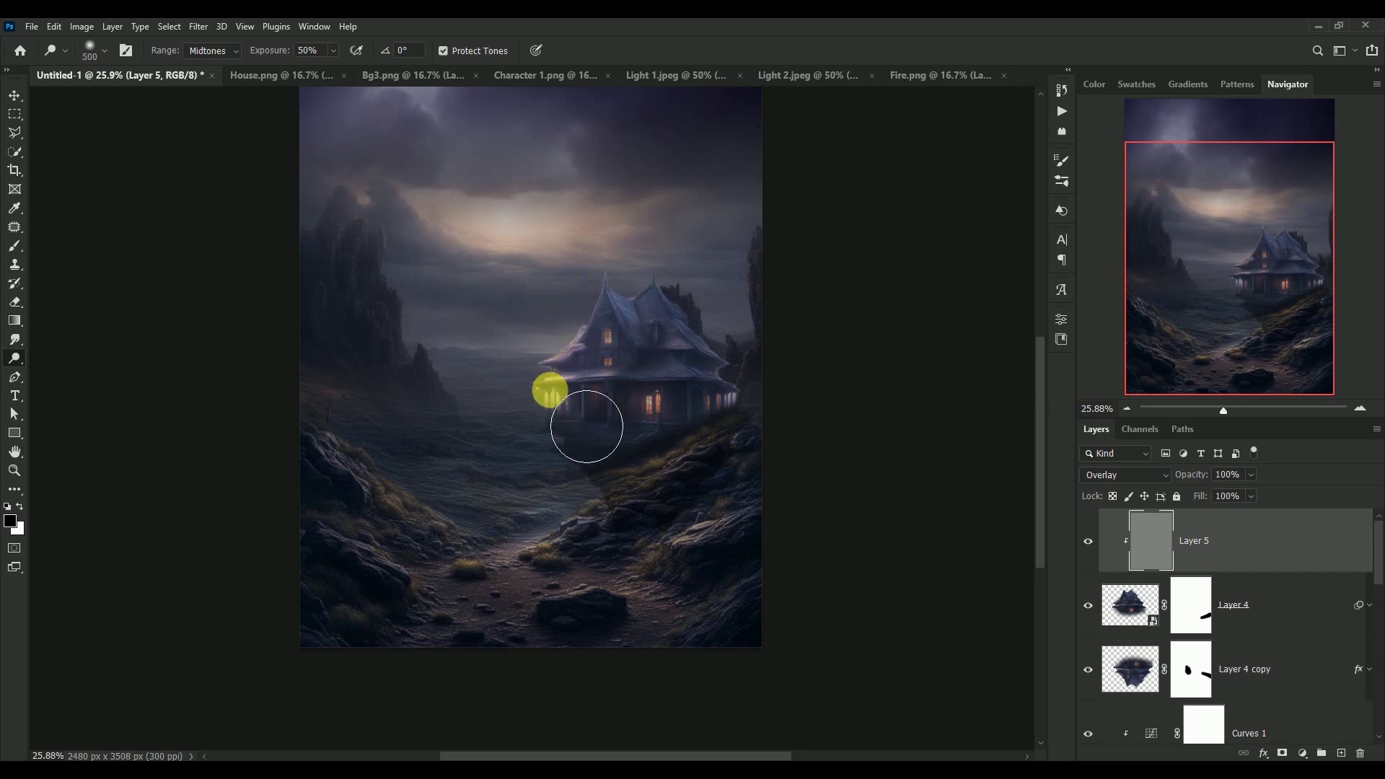
key(bracketleft)
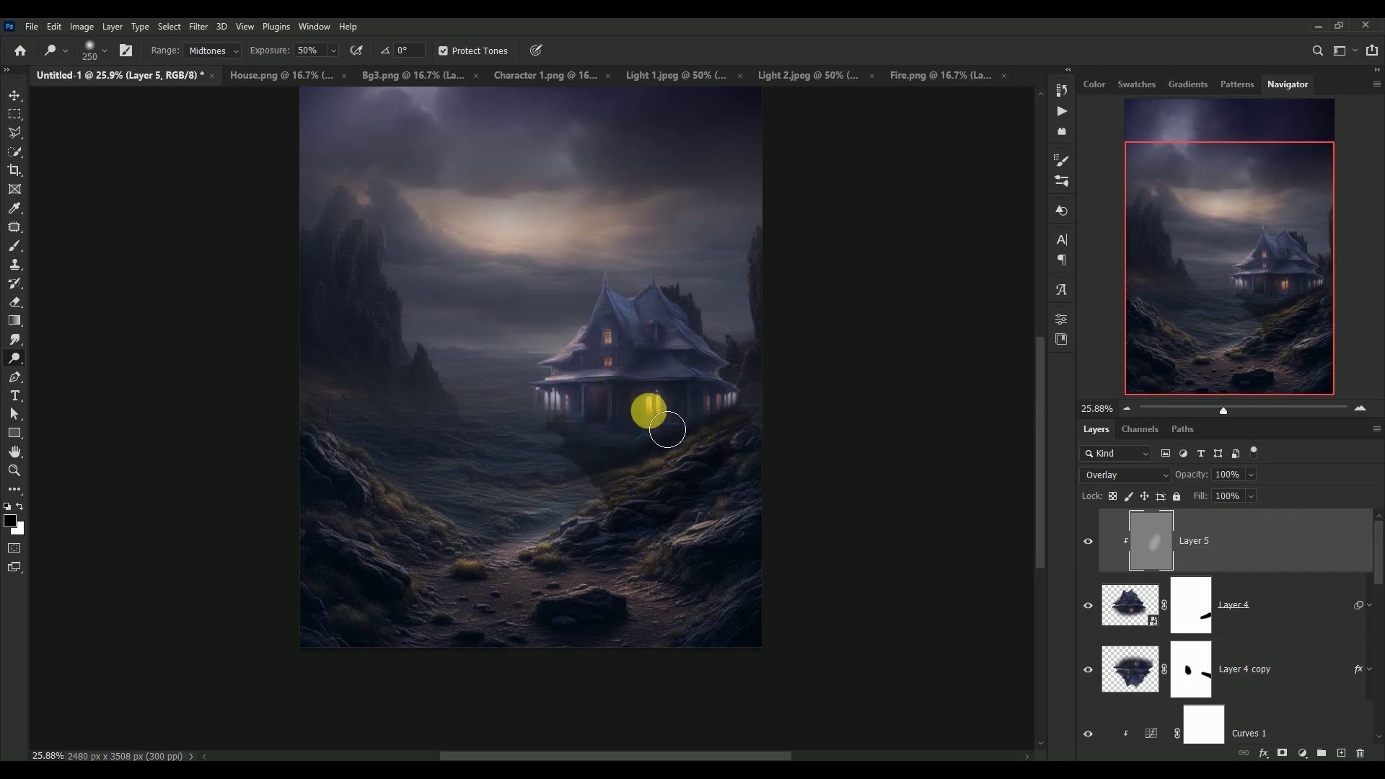
key(bracketleft)
key(bracketleft)
key(bracketleft)
drag(620, 343, 727, 413)
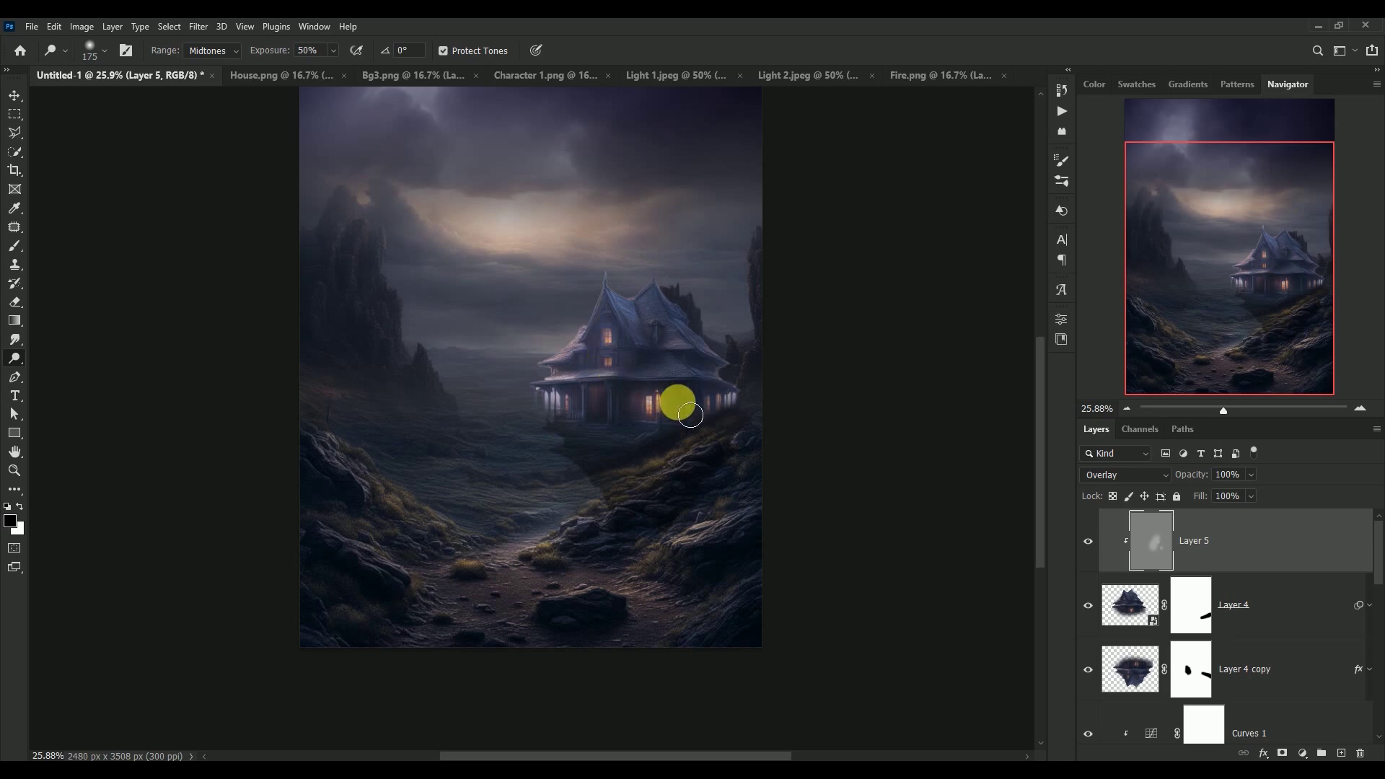
- Burn the right side of the house darker, then compare with the shading layer hidden
right_click(16, 358)
click(75, 372)
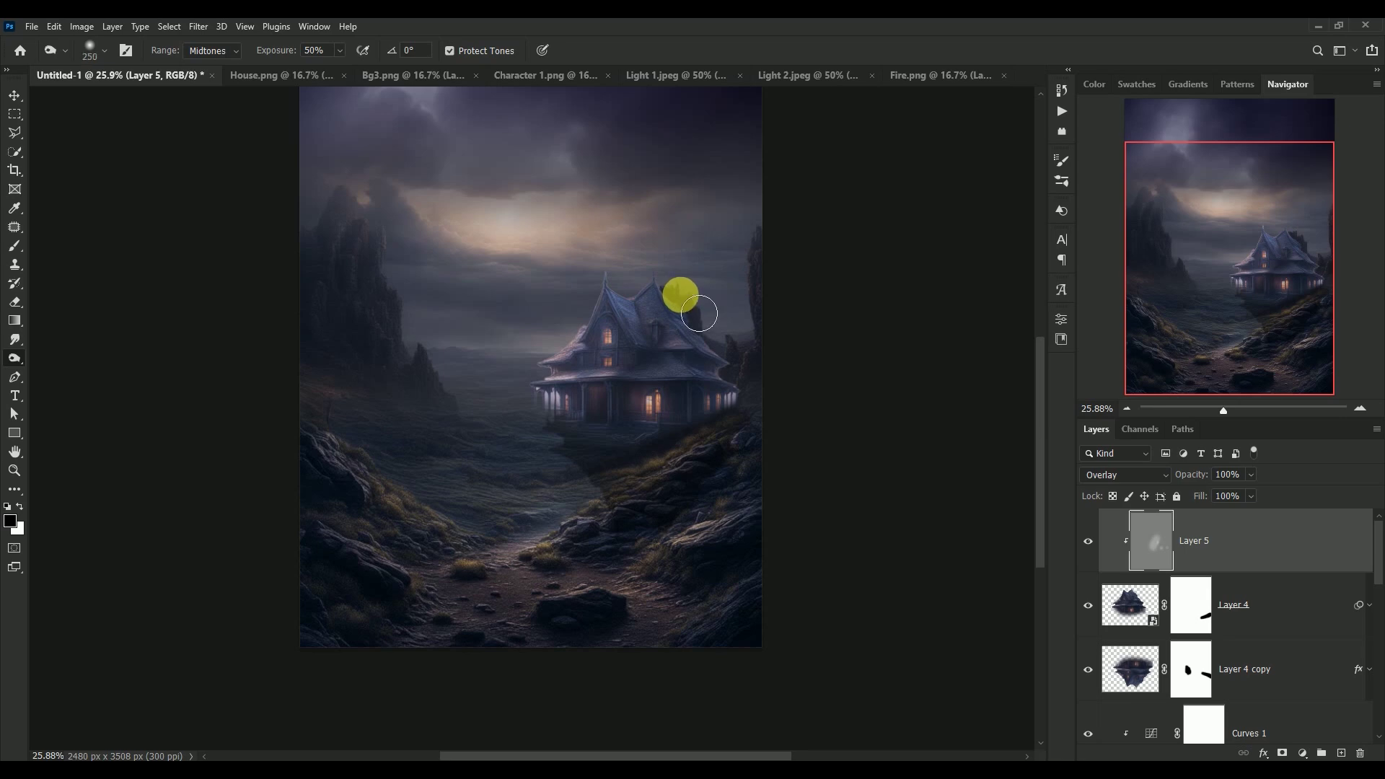
mouse_move(717, 328)
mouse_down()
mouse_move(760, 452)
mouse_move(14, 101)
mouse_up()
key(bracketright)
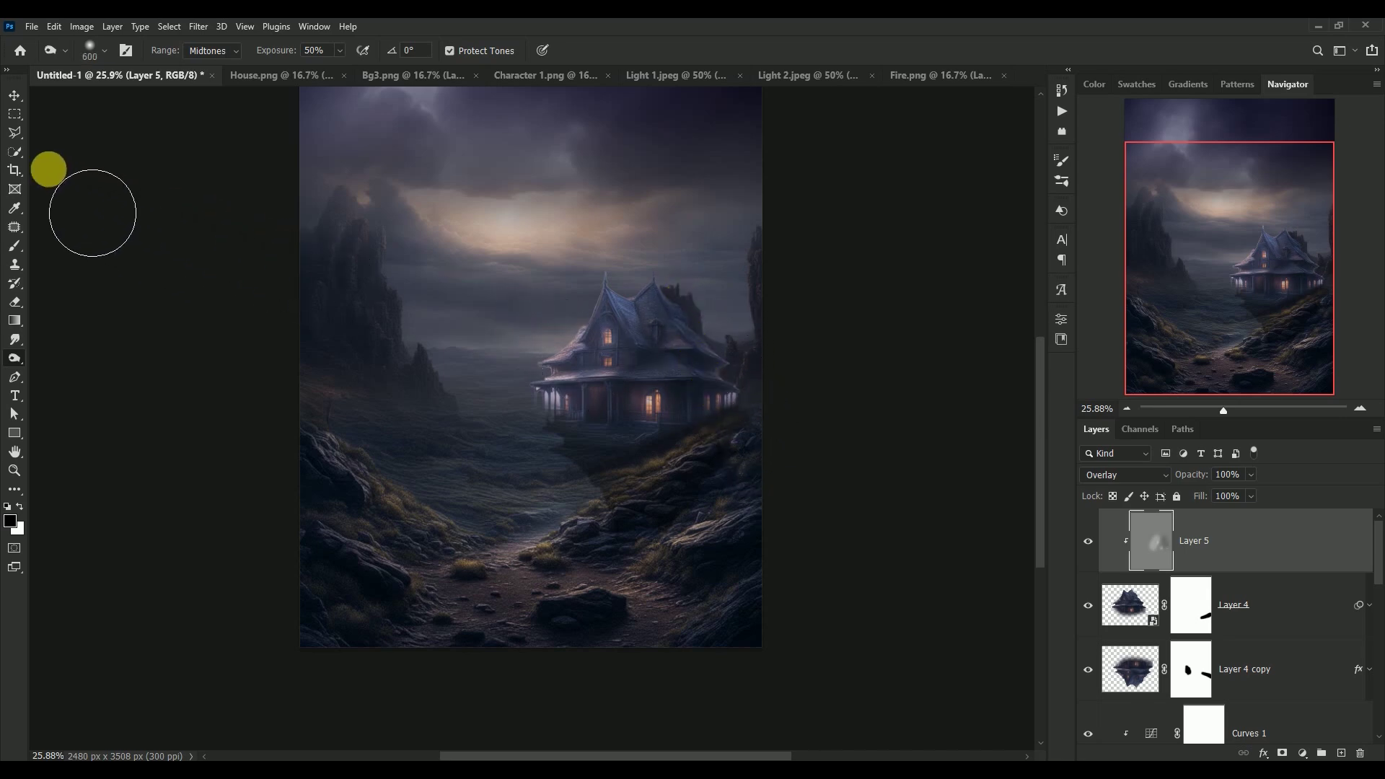
click(15, 97)
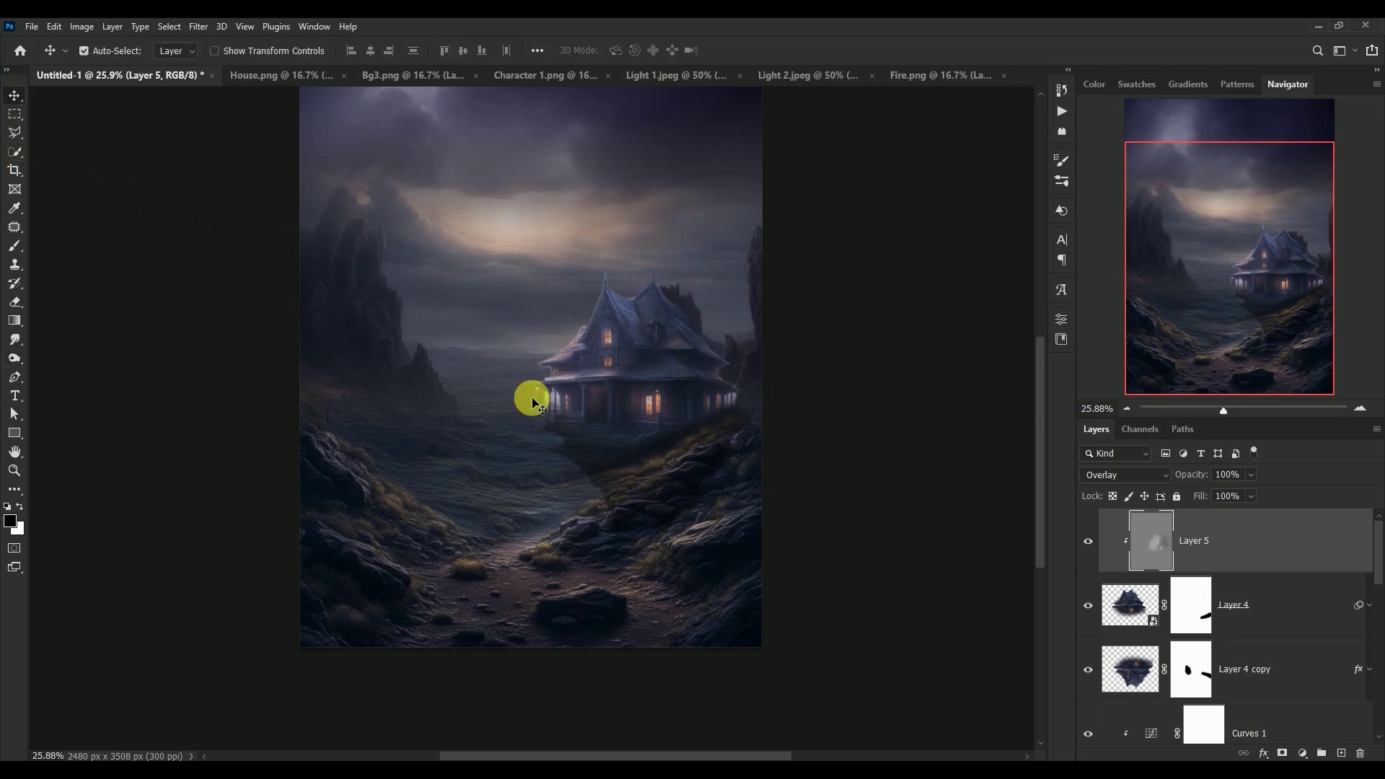
click(1089, 541)
click(1088, 541)
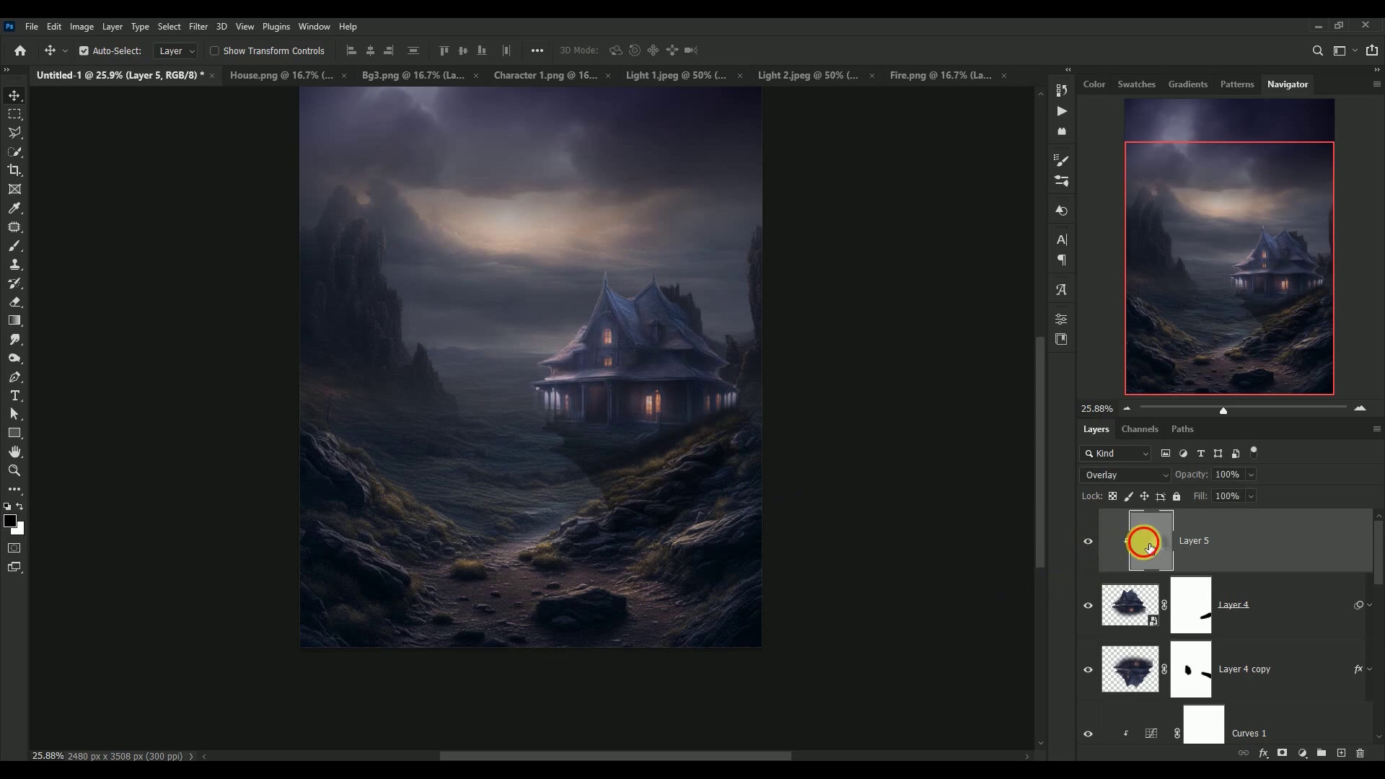
scroll(910, 356, up, 3)
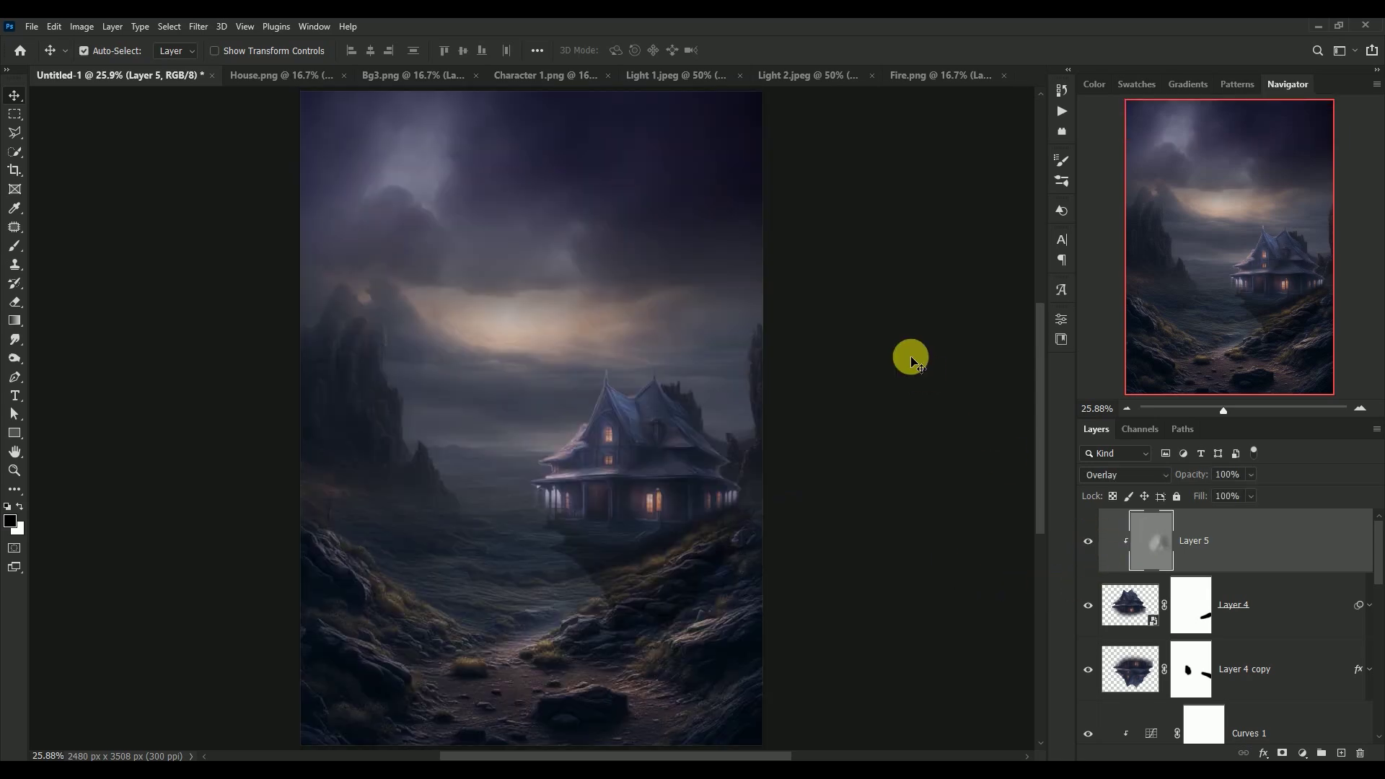
- Close House.png and bring Bg3.png's moon and bats into the composite as a smart object
click(248, 75)
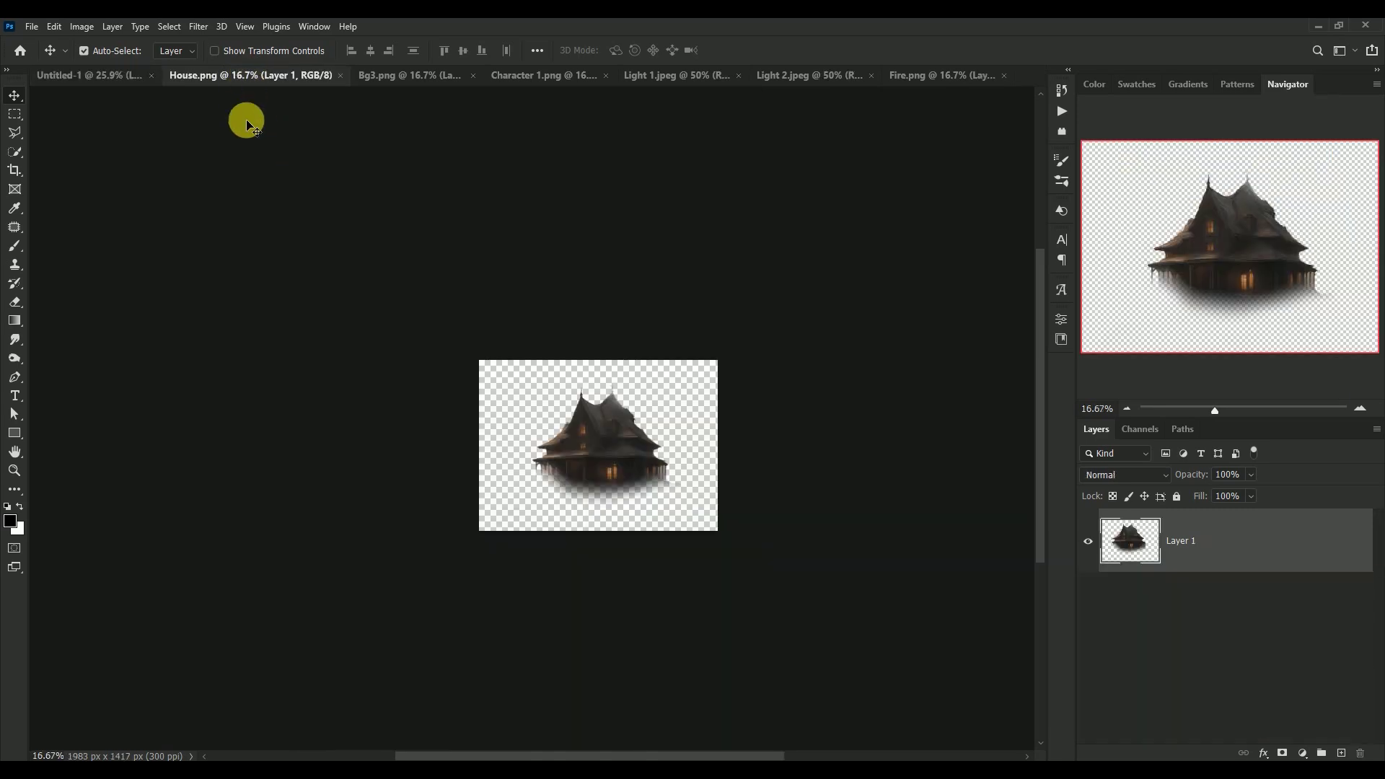
click(340, 75)
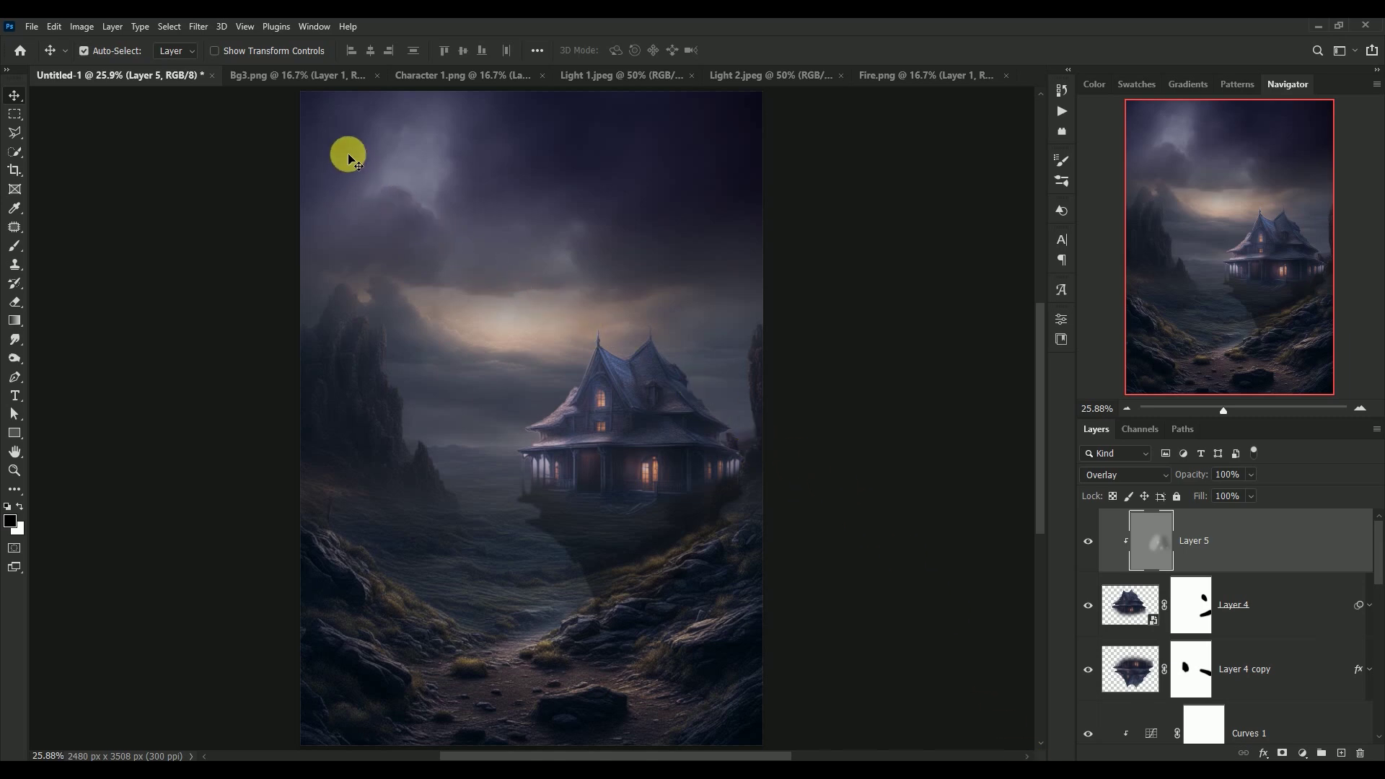
click(285, 78)
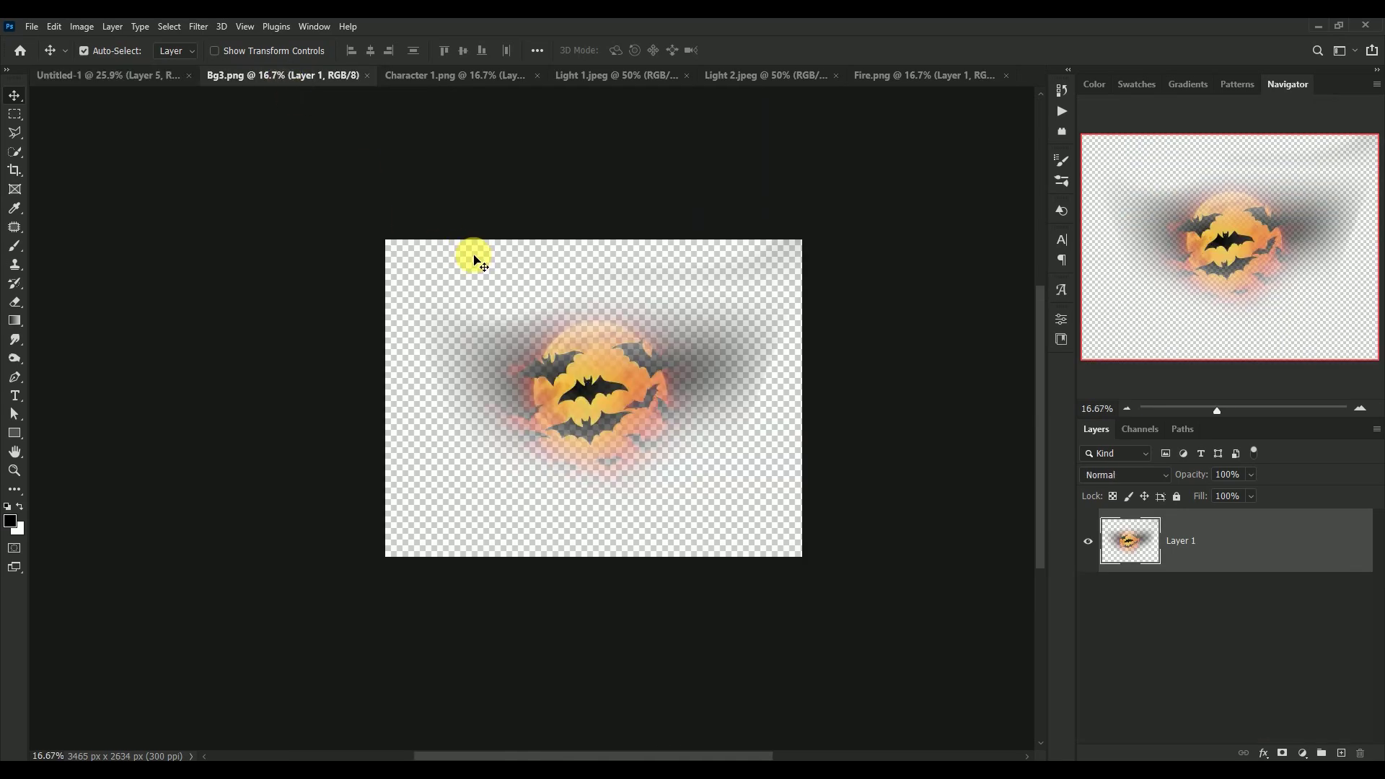
mouse_move(600, 425)
mouse_down()
mouse_move(518, 361)
mouse_move(603, 321)
mouse_up()
right_click(1231, 550)
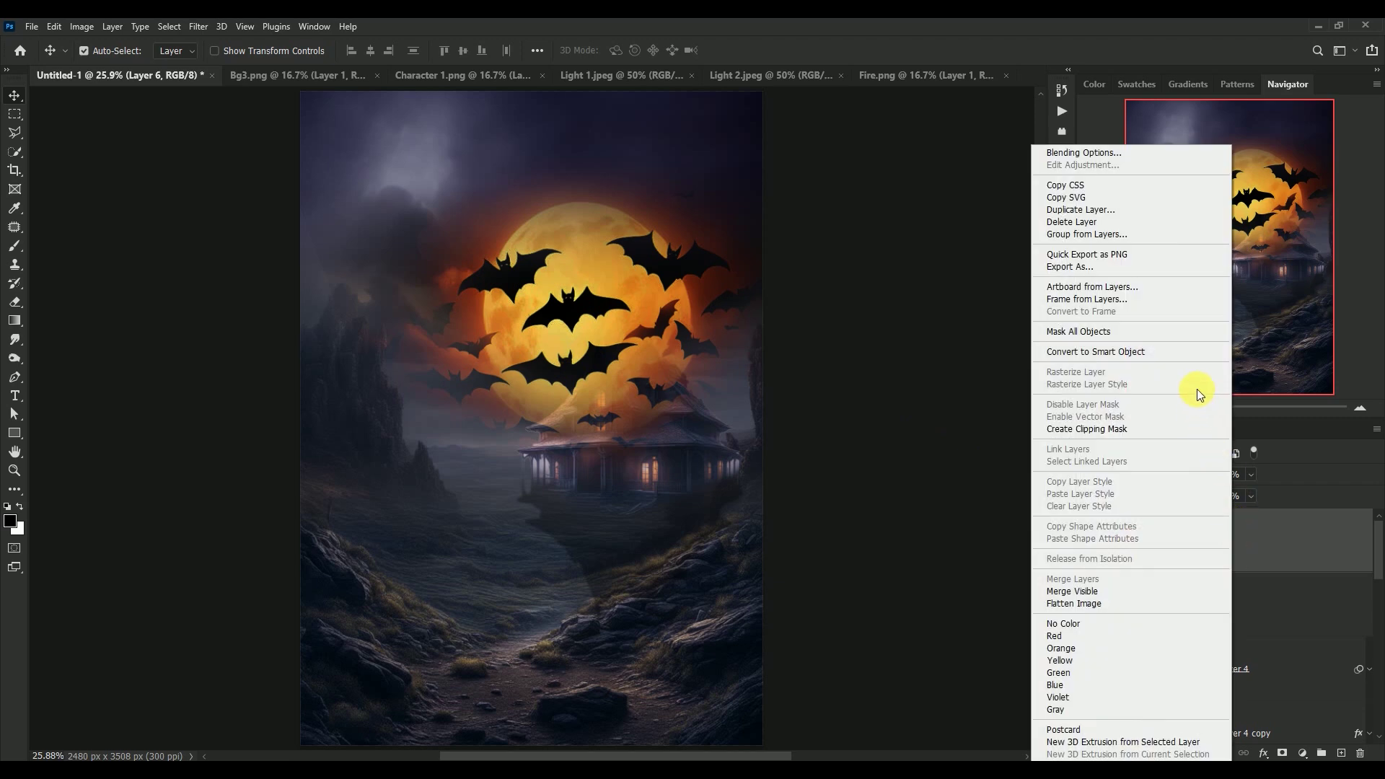
click(1166, 352)
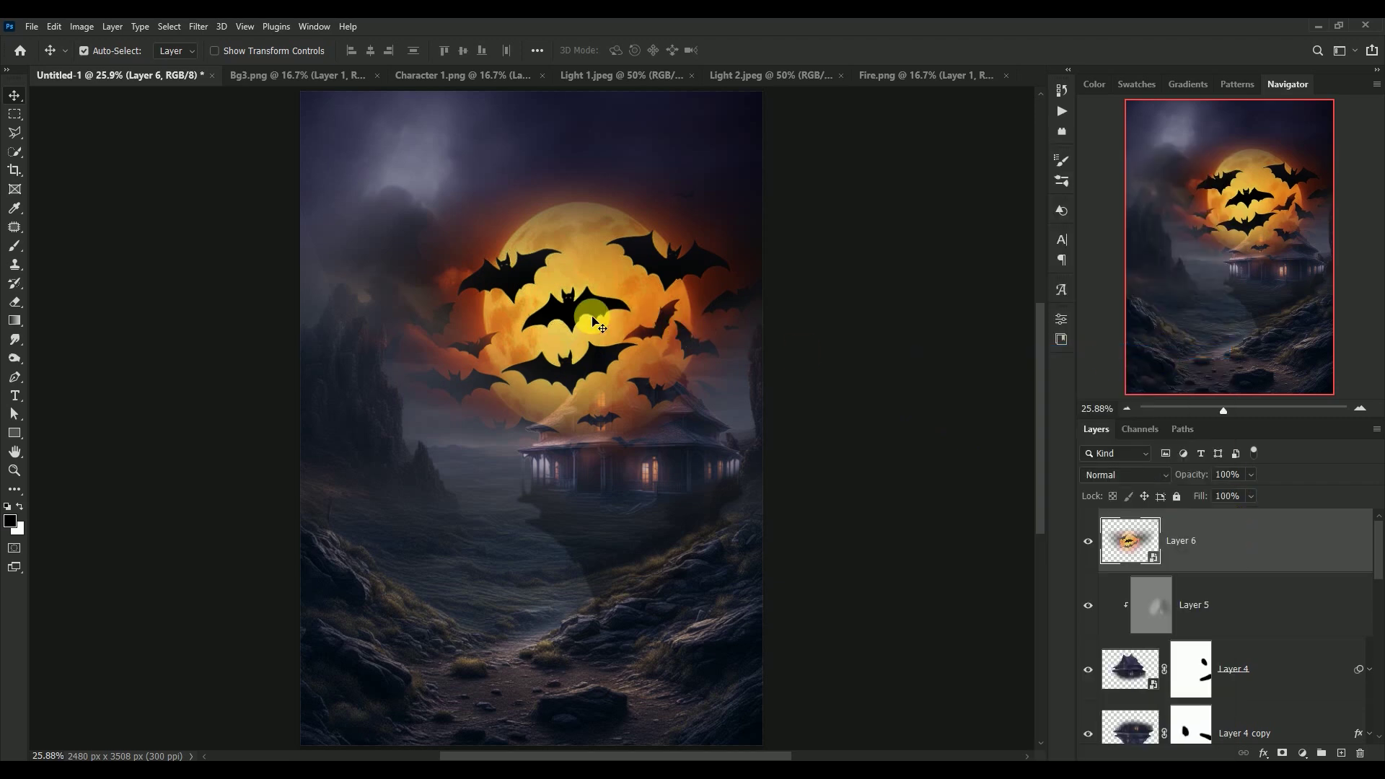
- Move the moon and bats up into the sky and enlarge them slightly
drag(596, 322, 534, 254)
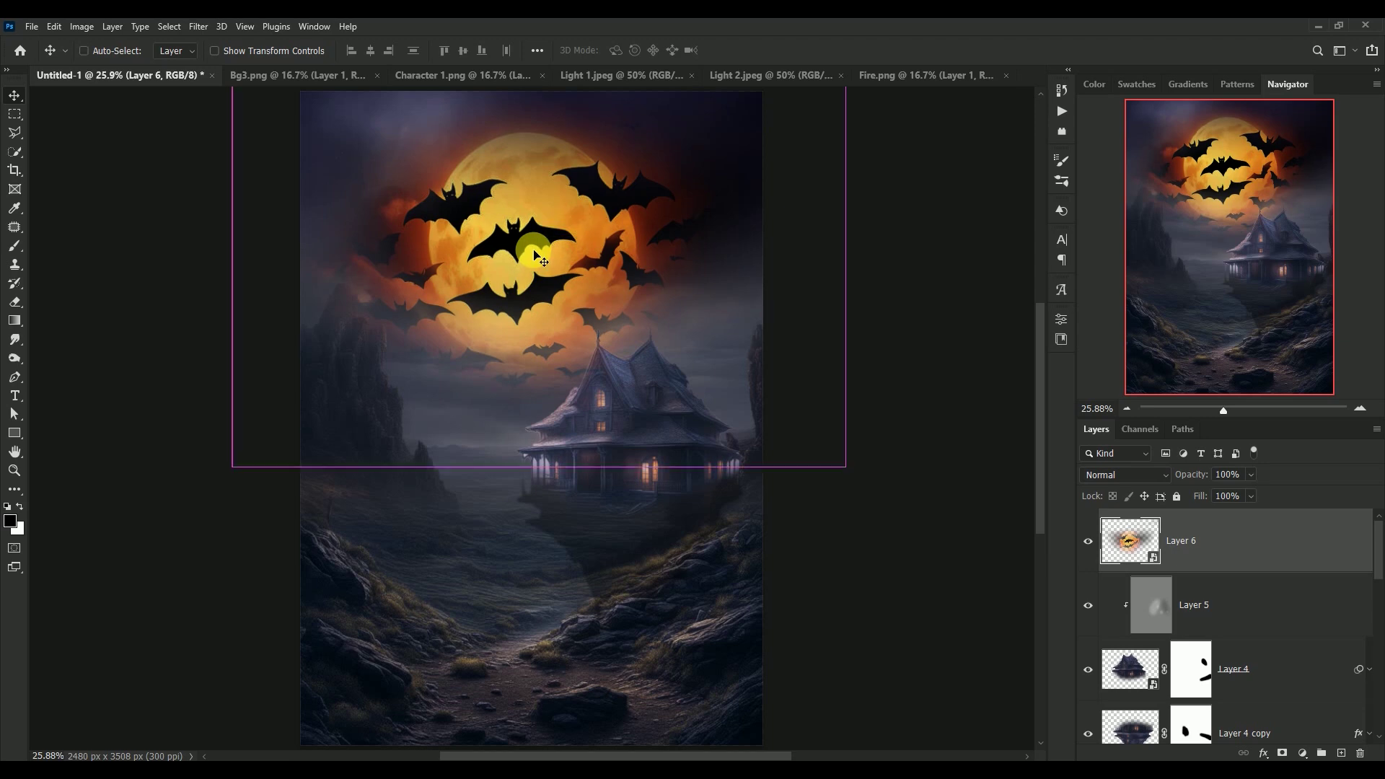
key(ctrl+t)
mouse_move(845, 467)
mouse_down()
mouse_move(893, 510)
mouse_move(880, 492)
mouse_up()
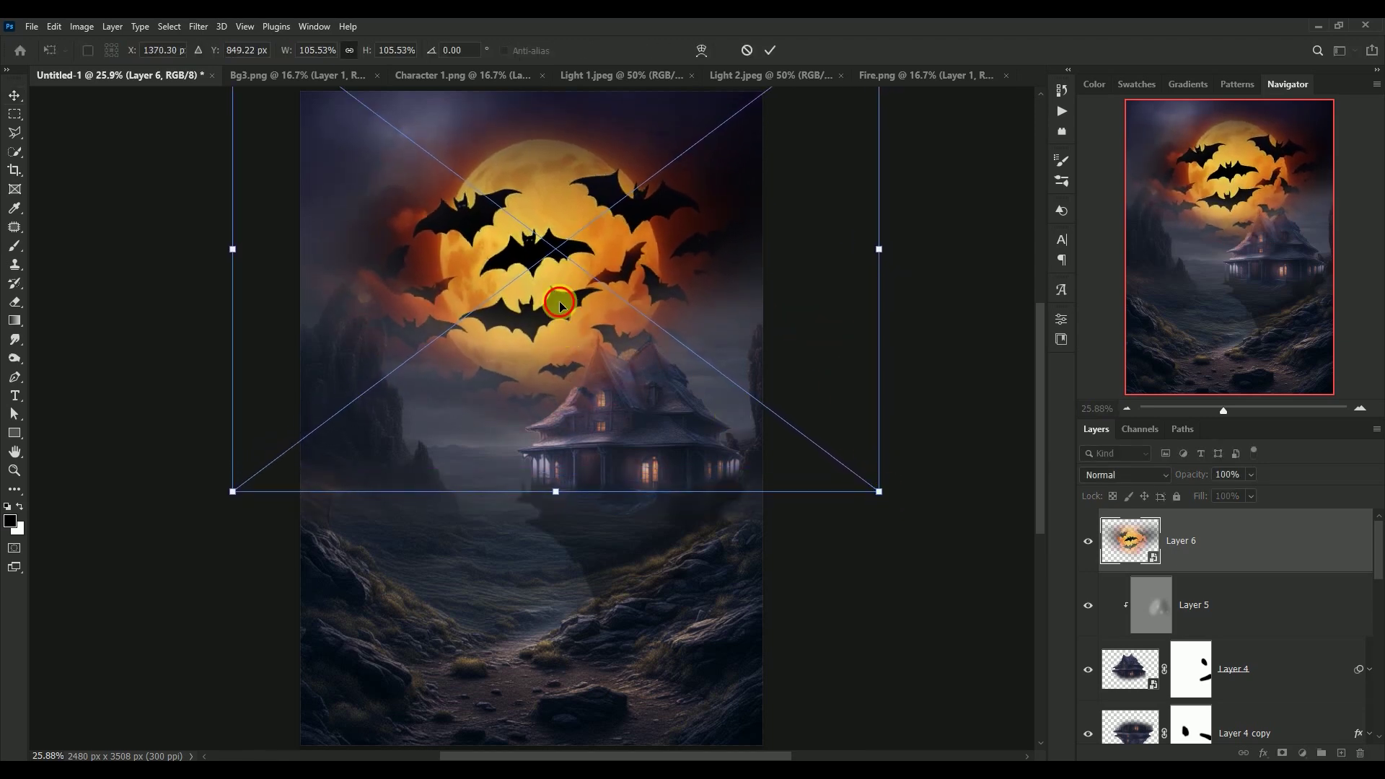
drag(560, 303, 557, 302)
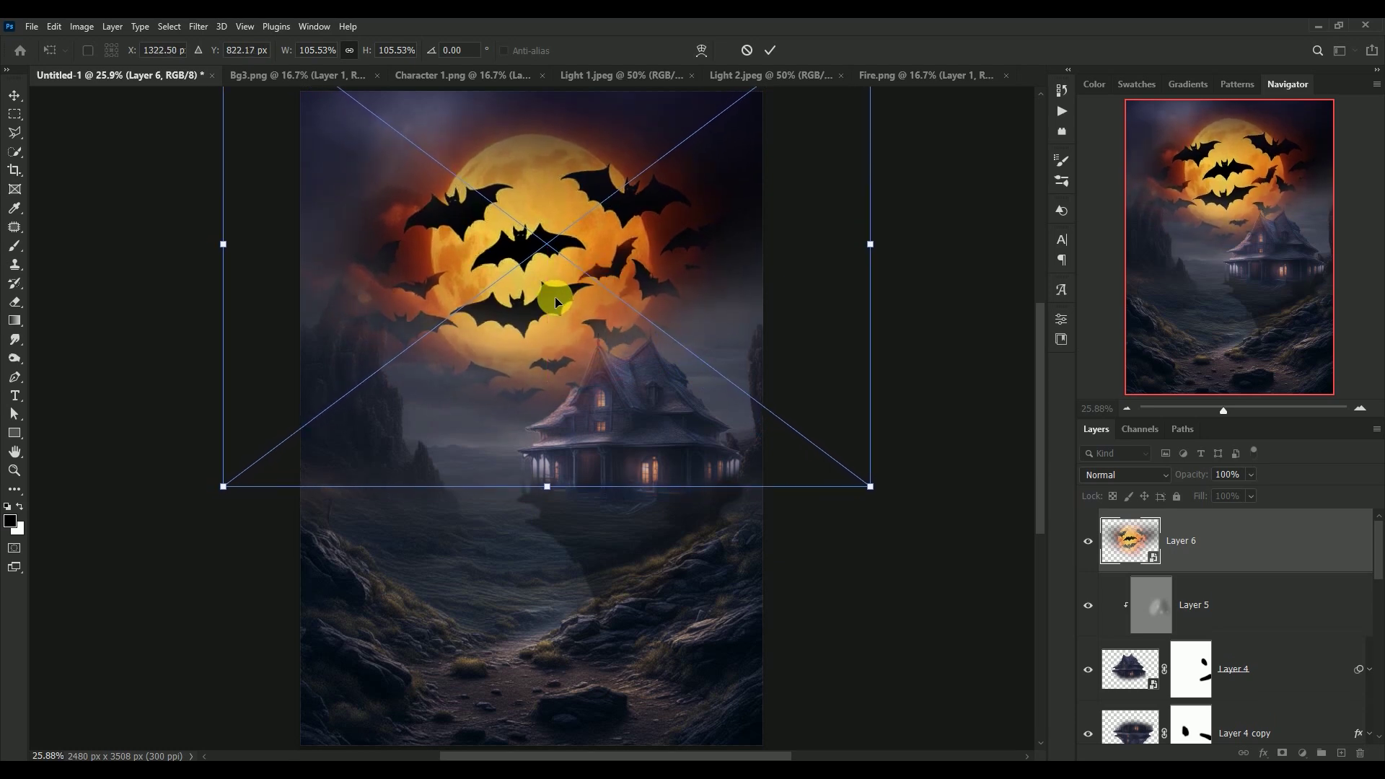
key(Return)
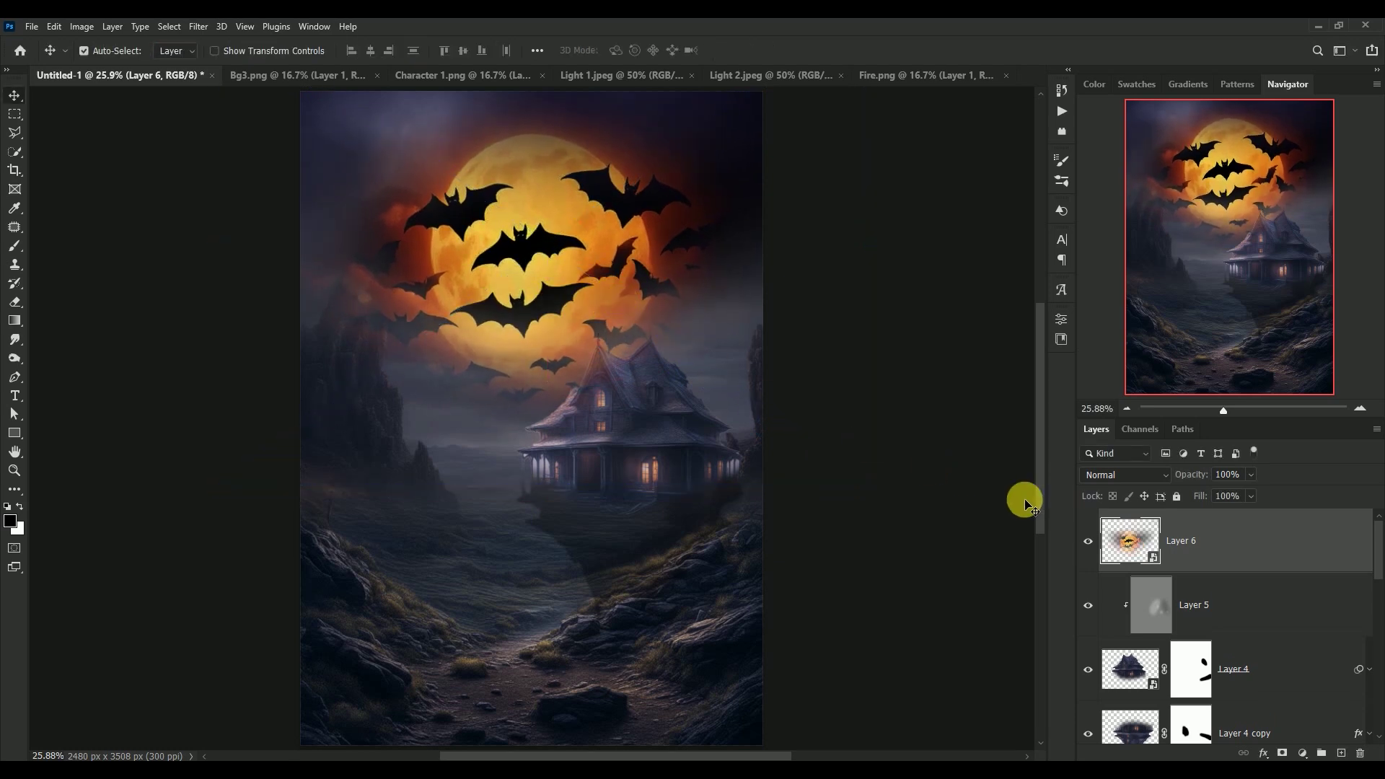
- Move Layer 6 down the stack behind the house layers, just above Curves 1
click(1088, 541)
click(1138, 546)
drag(1139, 541, 1131, 752)
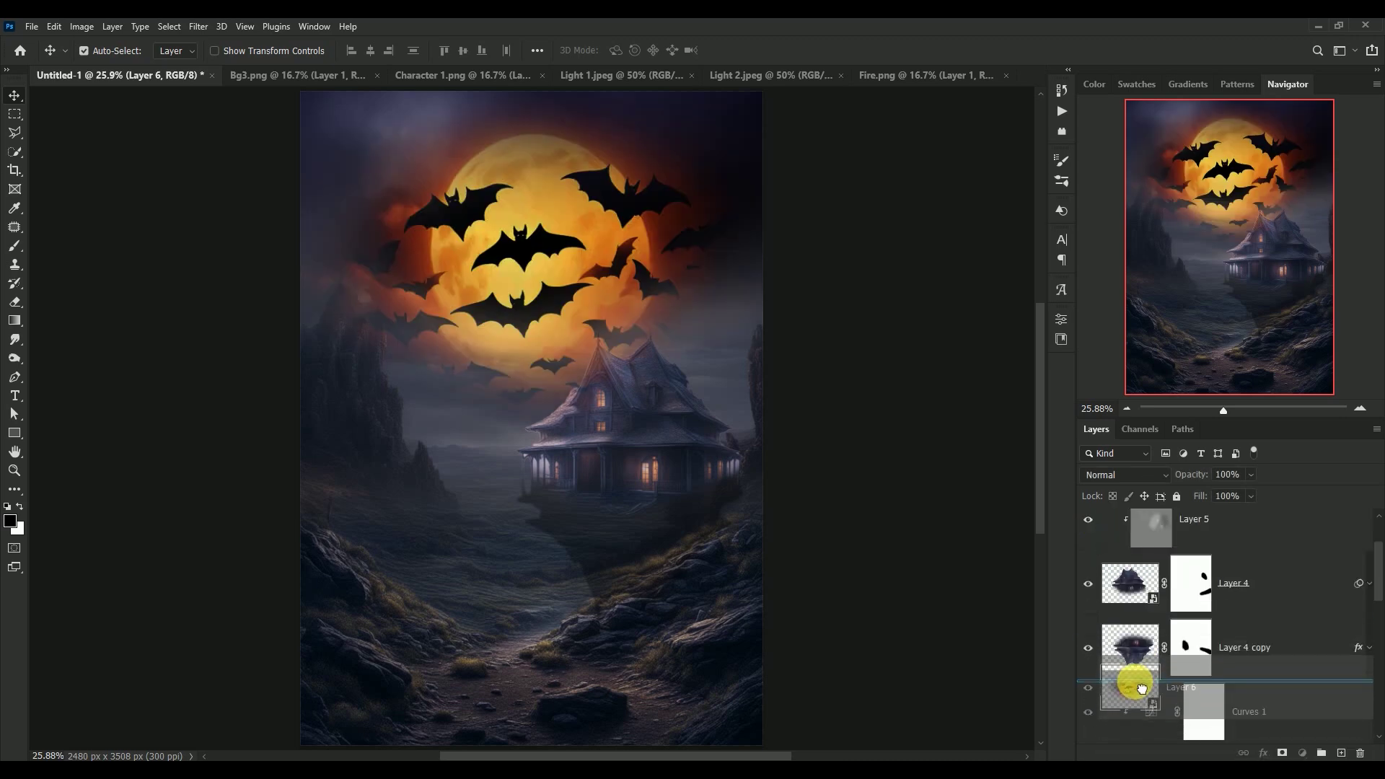
drag(1131, 753, 1129, 682)
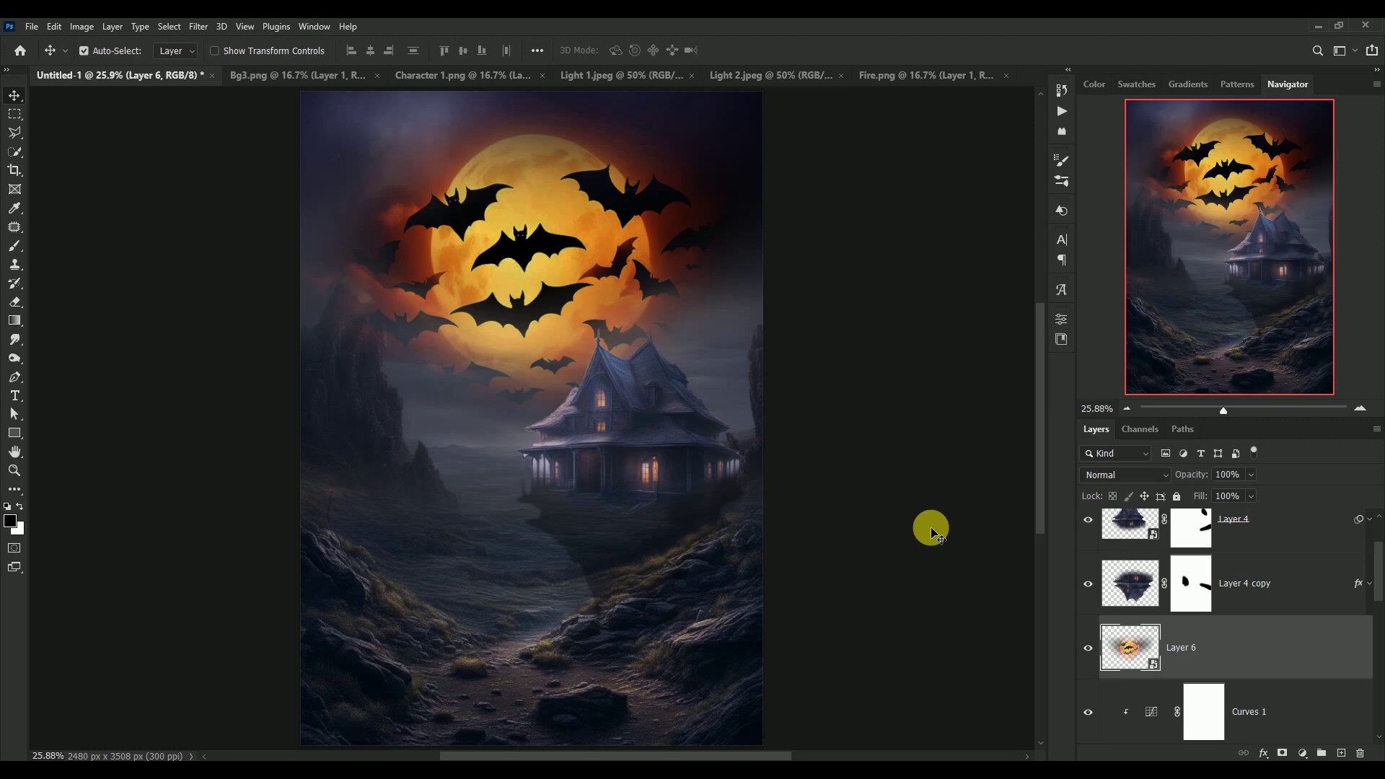
click(1090, 646)
click(1091, 646)
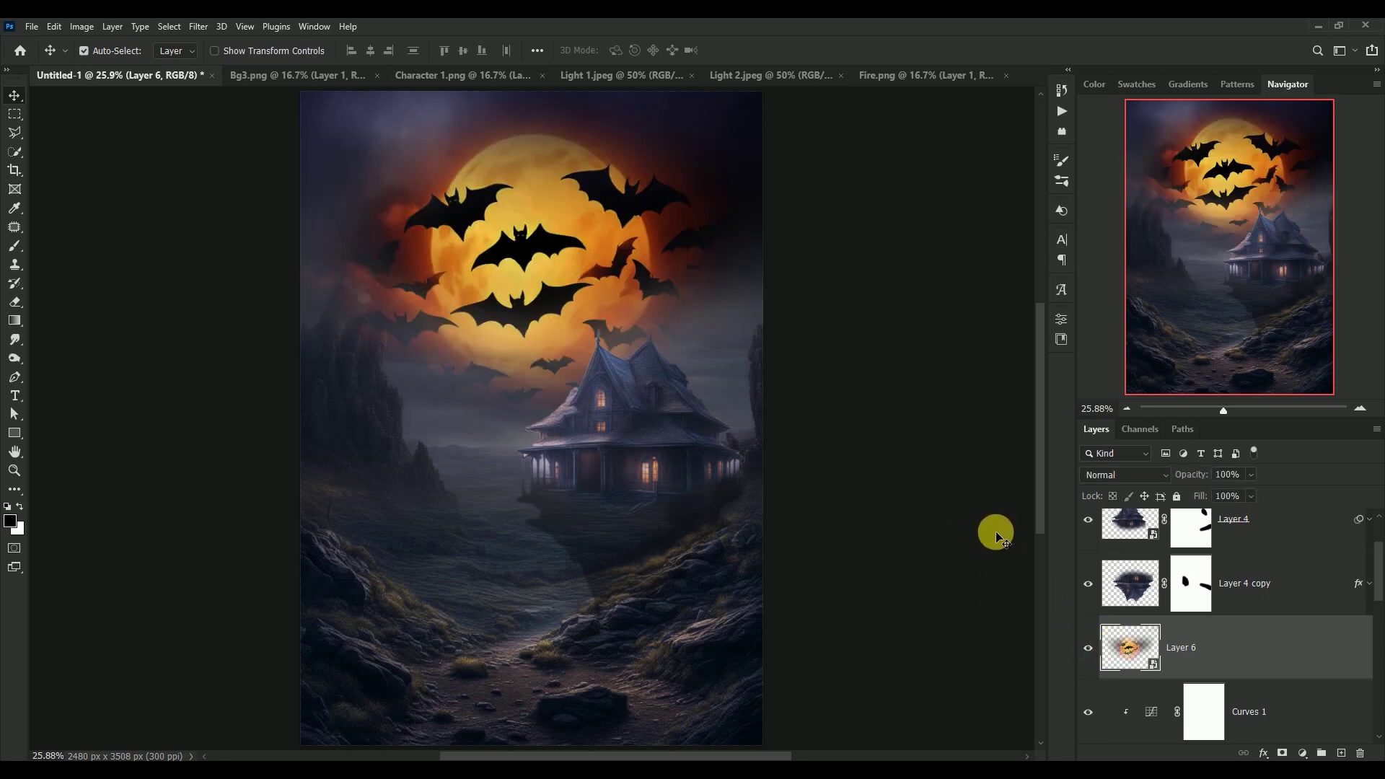
- Add a Color Balance layer clipped to the bats layer with midtones 42, 10, +2
click(1303, 753)
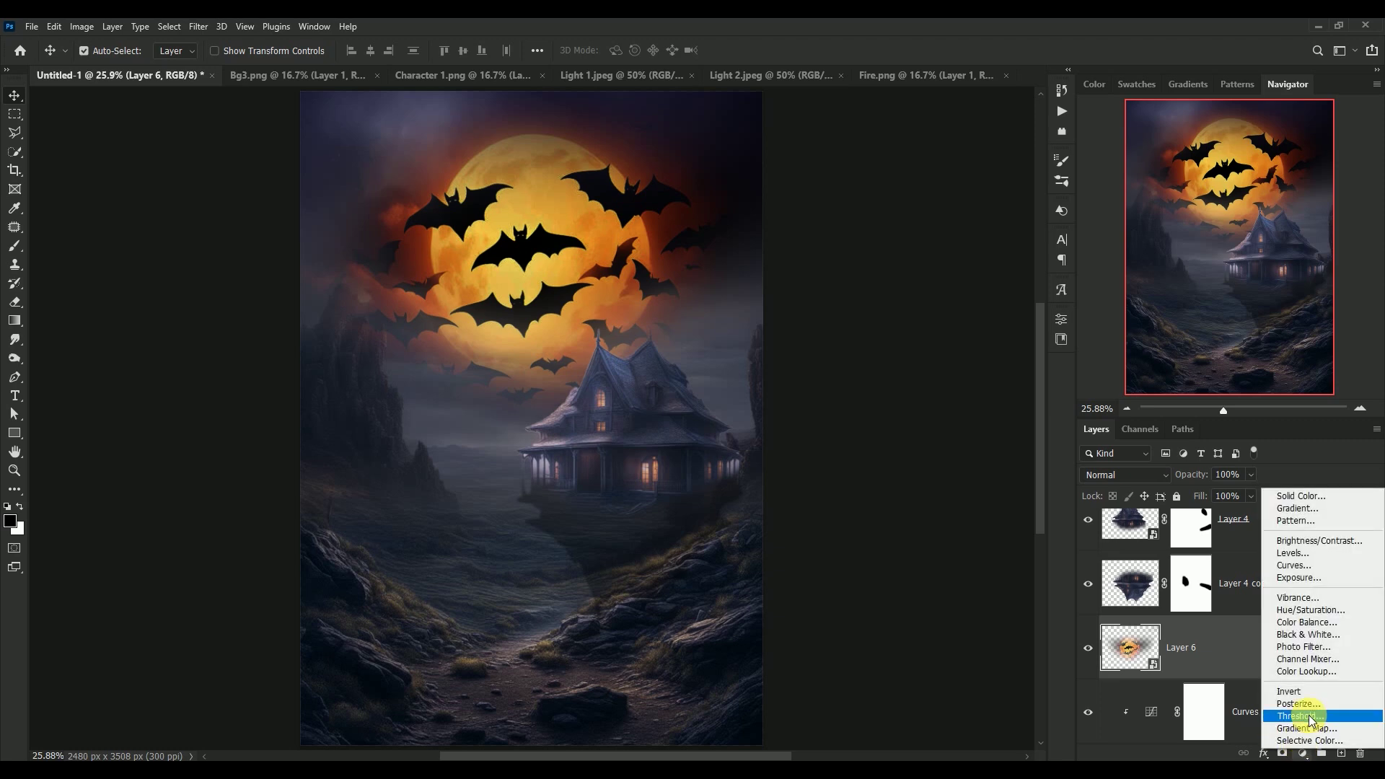
click(1286, 628)
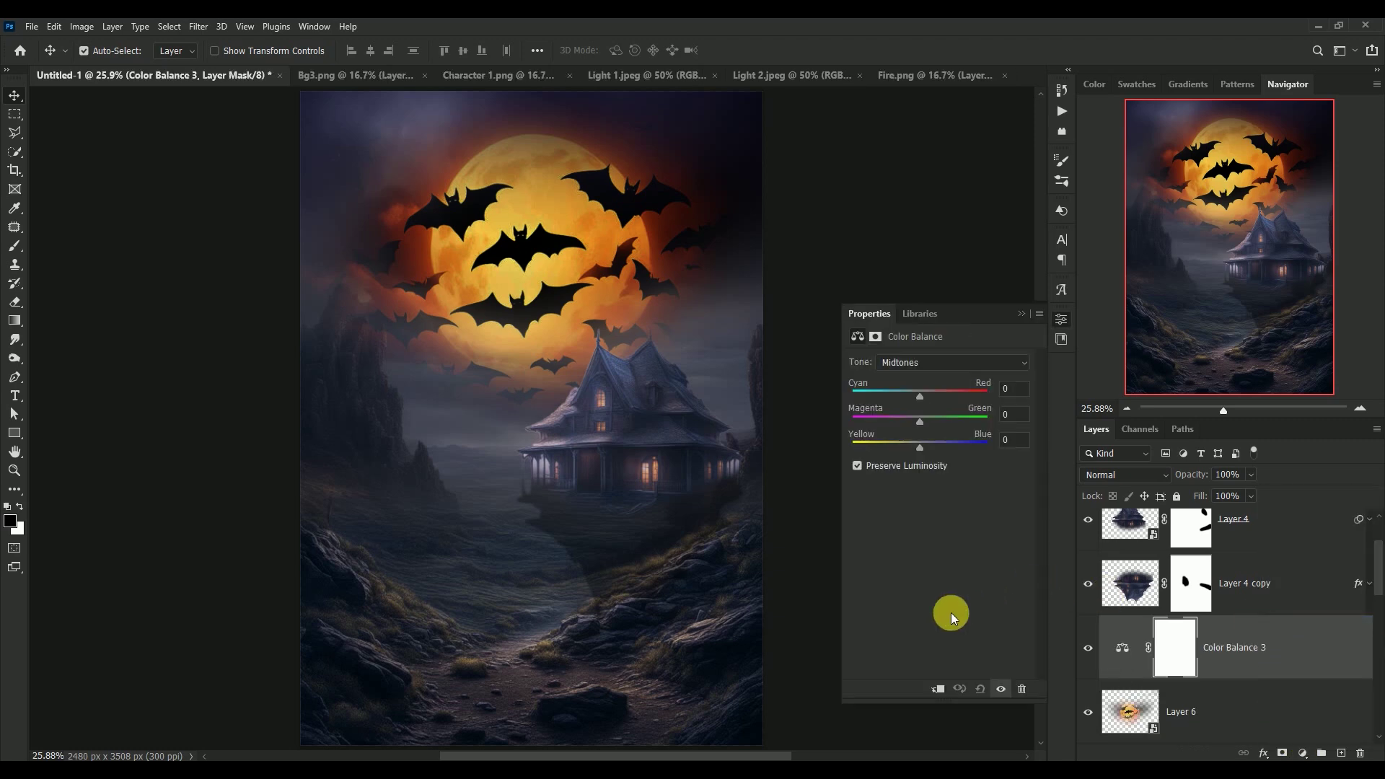
click(938, 689)
click(1013, 389)
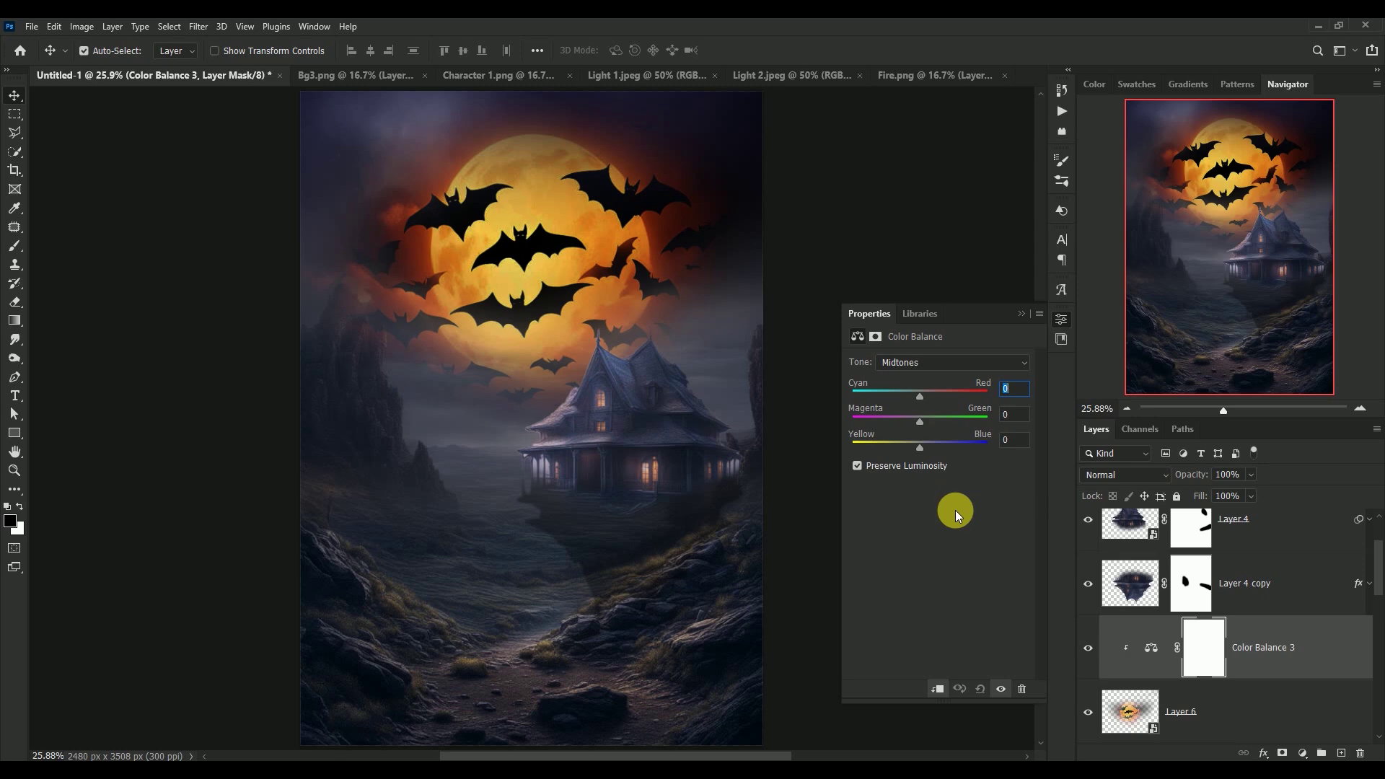
text(42)
key(Tab)
text(10)
key(Tab)
text(+2)
- Set the Color Balance shadows to -14, -4, -47
click(962, 364)
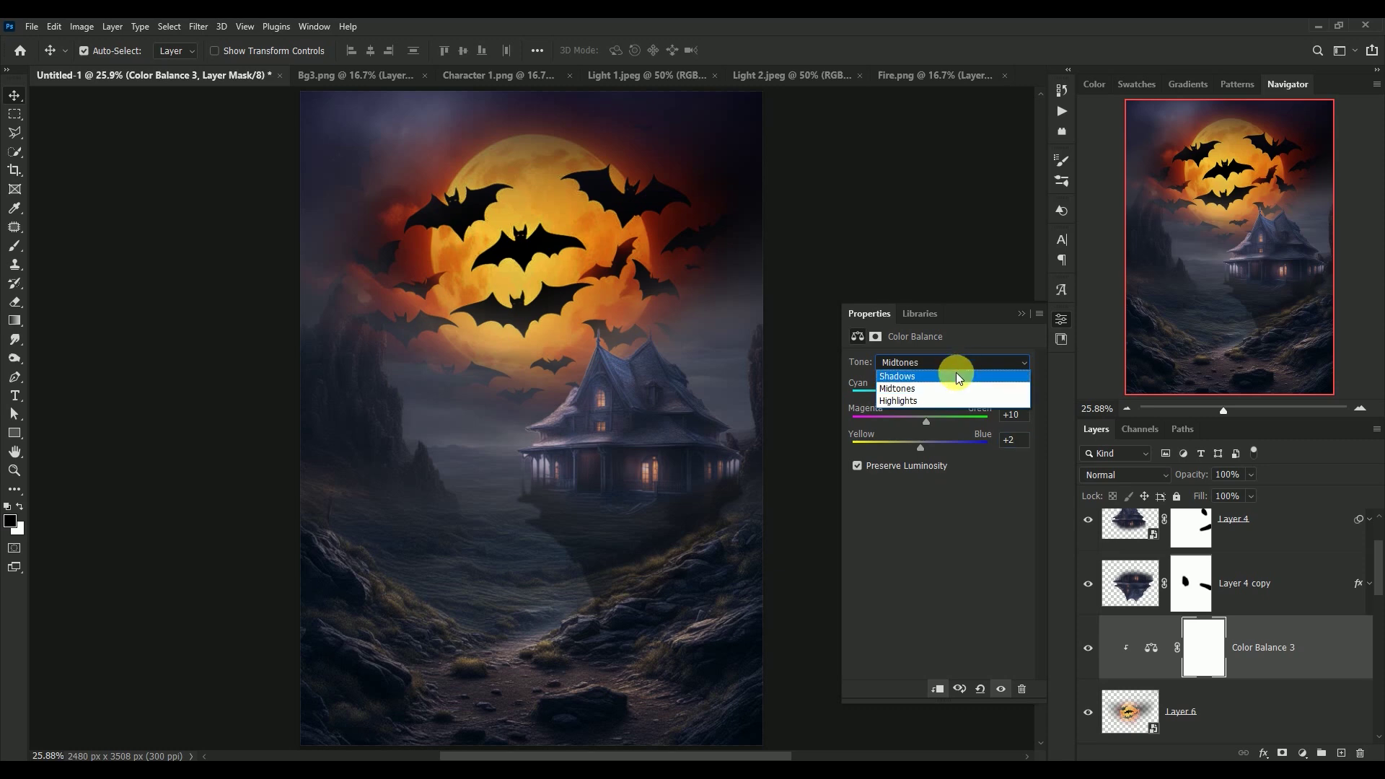
click(955, 373)
click(1024, 395)
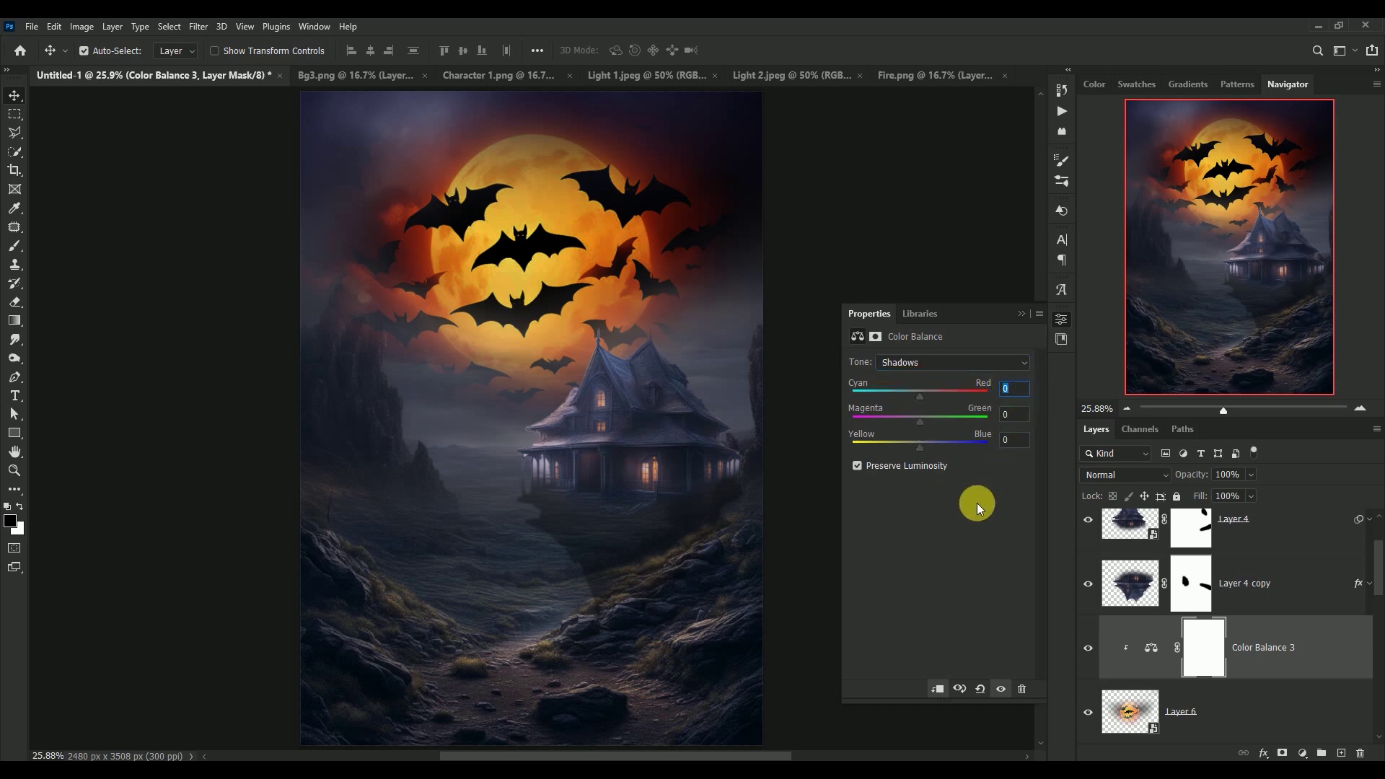
text(-14)
key(Tab)
text(-4)
key(Tab)
text(-4)
text(7)
- Set the Color Balance highlights to +17, +17, -20 and close the settings
click(938, 363)
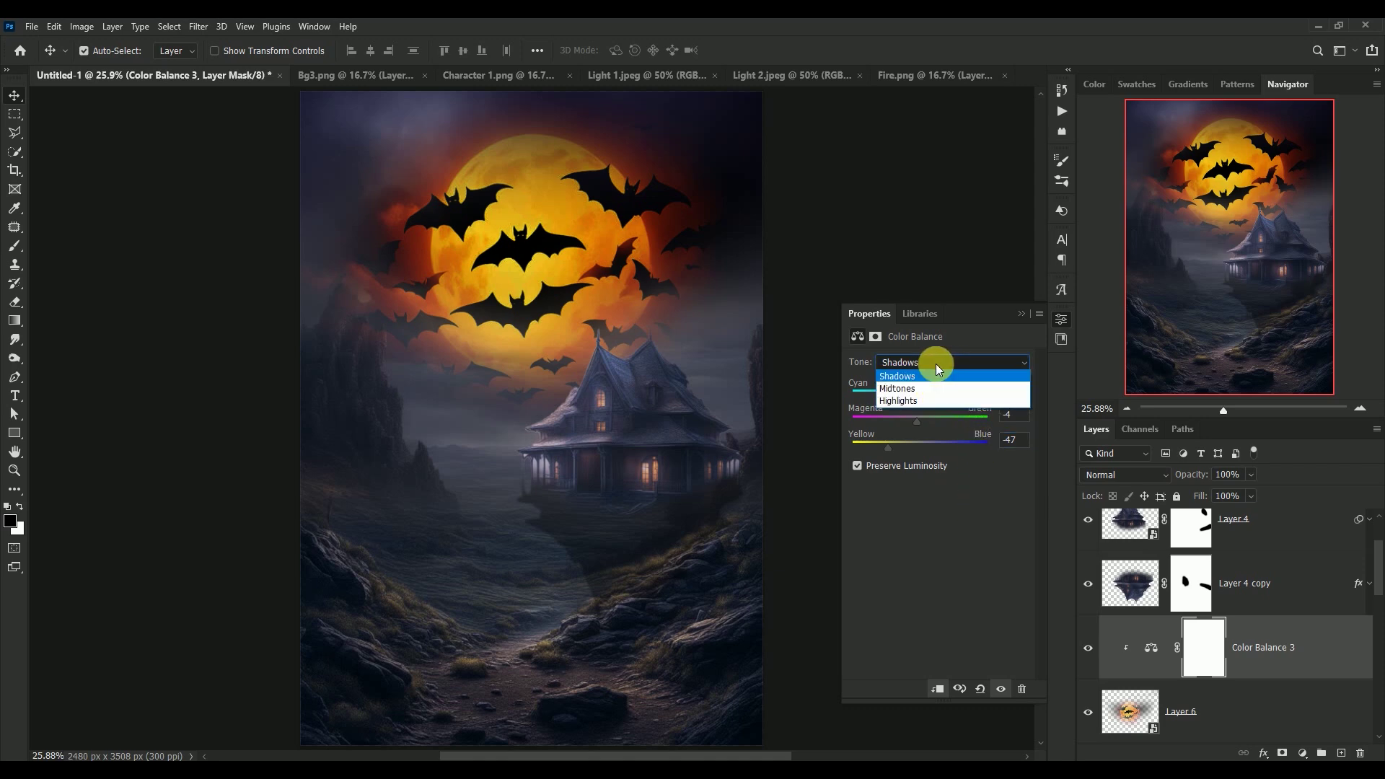
click(928, 398)
click(1014, 390)
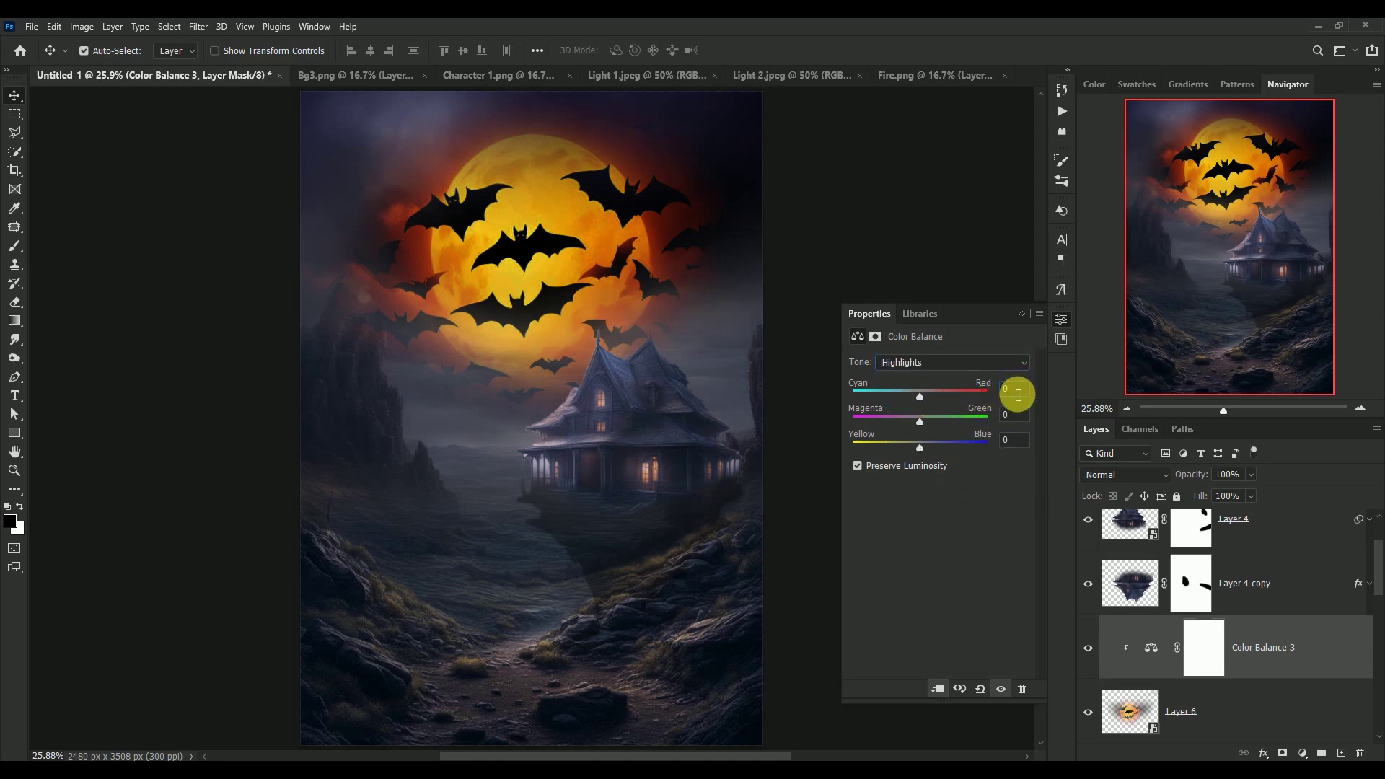
text(+)
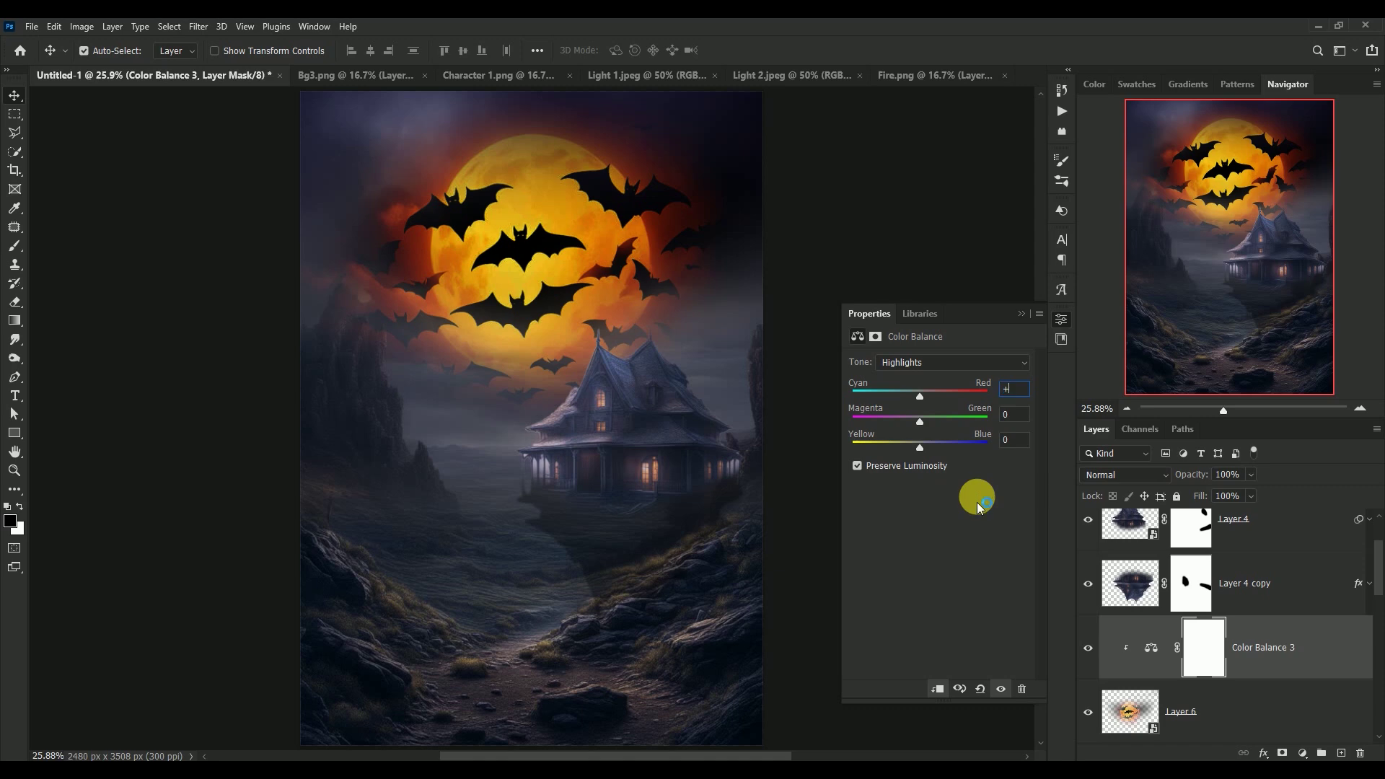
text(17)
key(Tab)
text(+17)
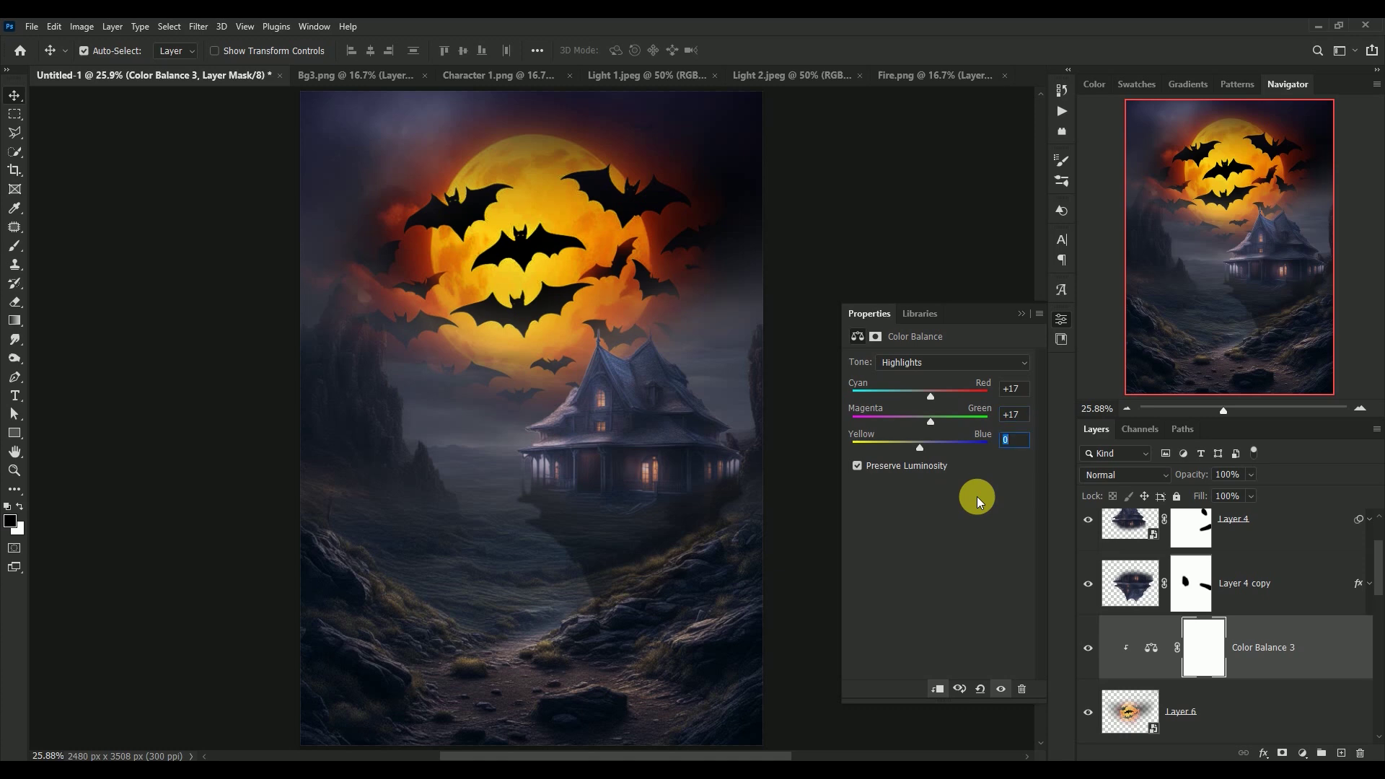
text(-20)
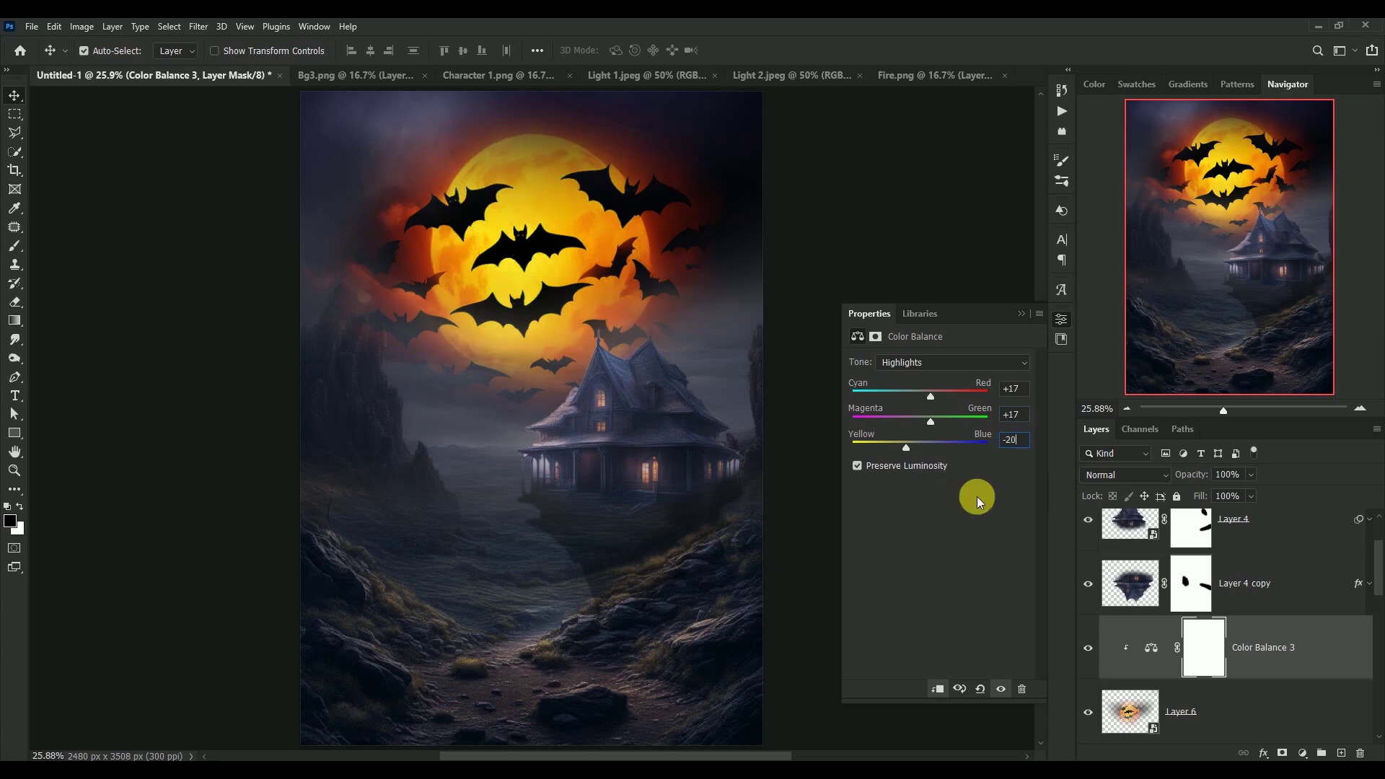
click(1022, 313)
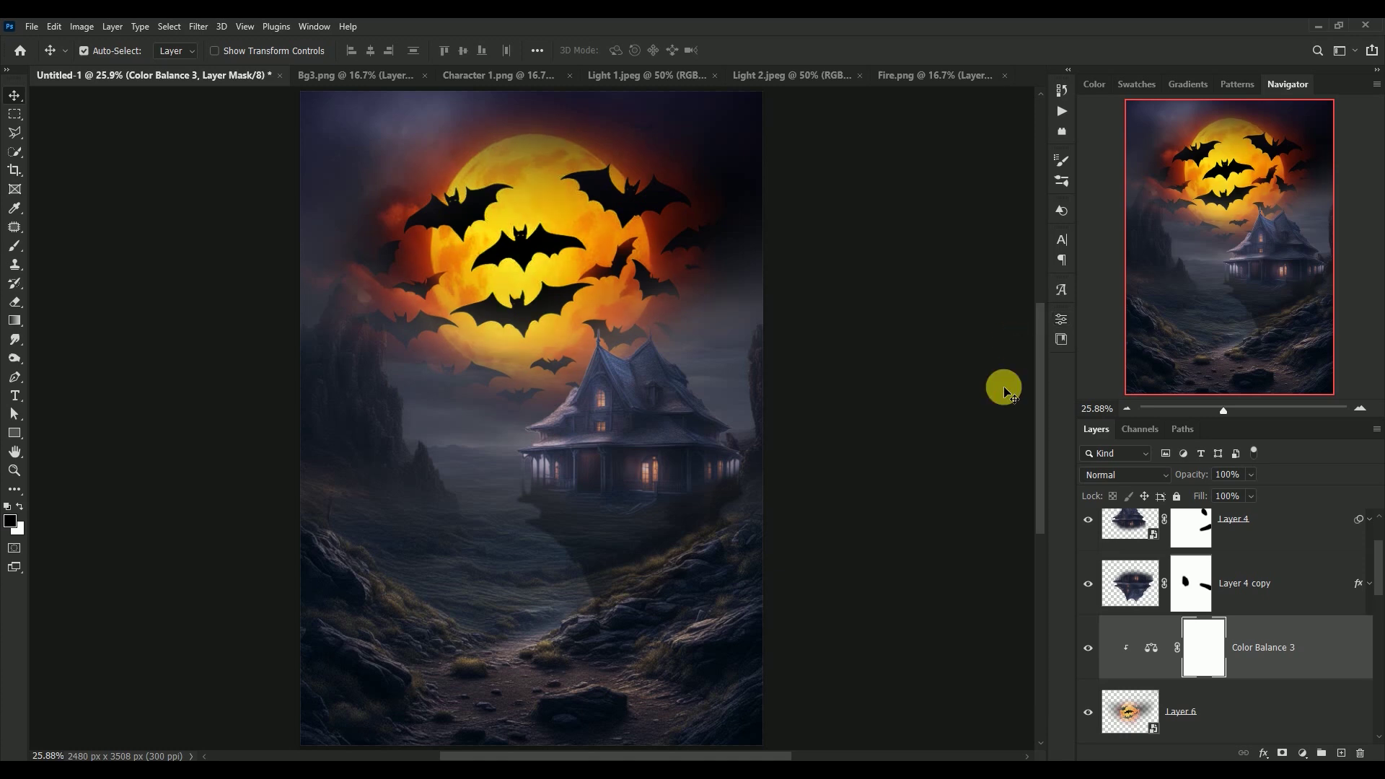
- Toggle the Color Balance layer to compare, then select the gray shading Layer 5
click(1089, 649)
click(1089, 649)
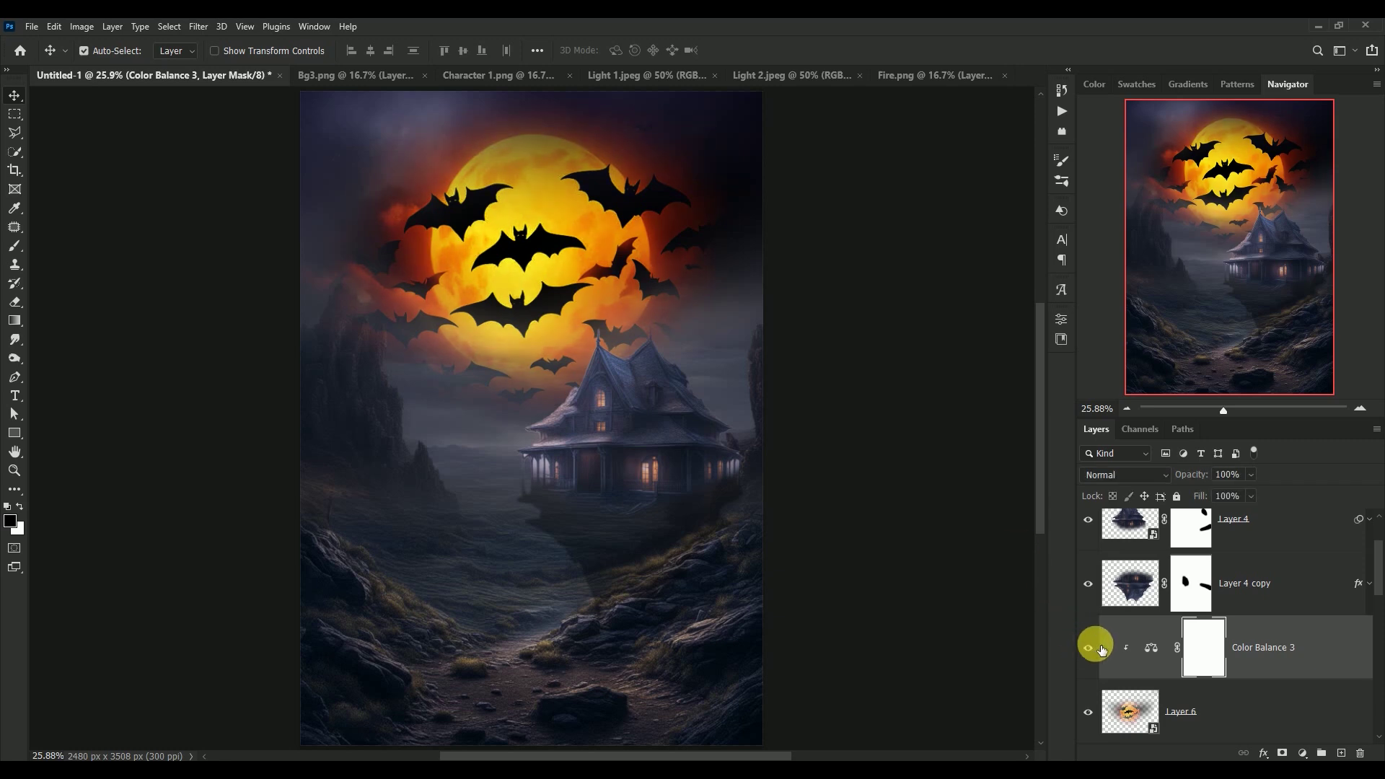
drag(1373, 584, 1375, 498)
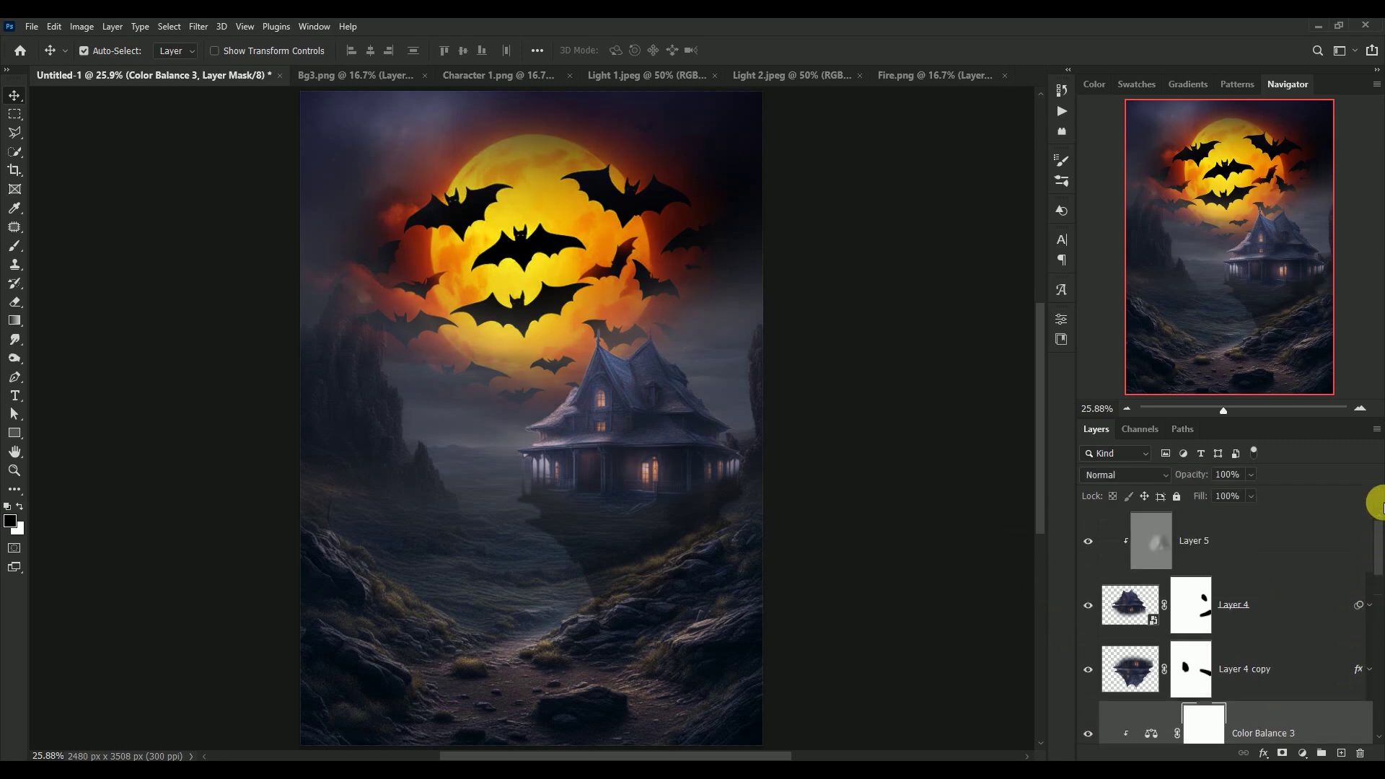
drag(1155, 543, 315, 131)
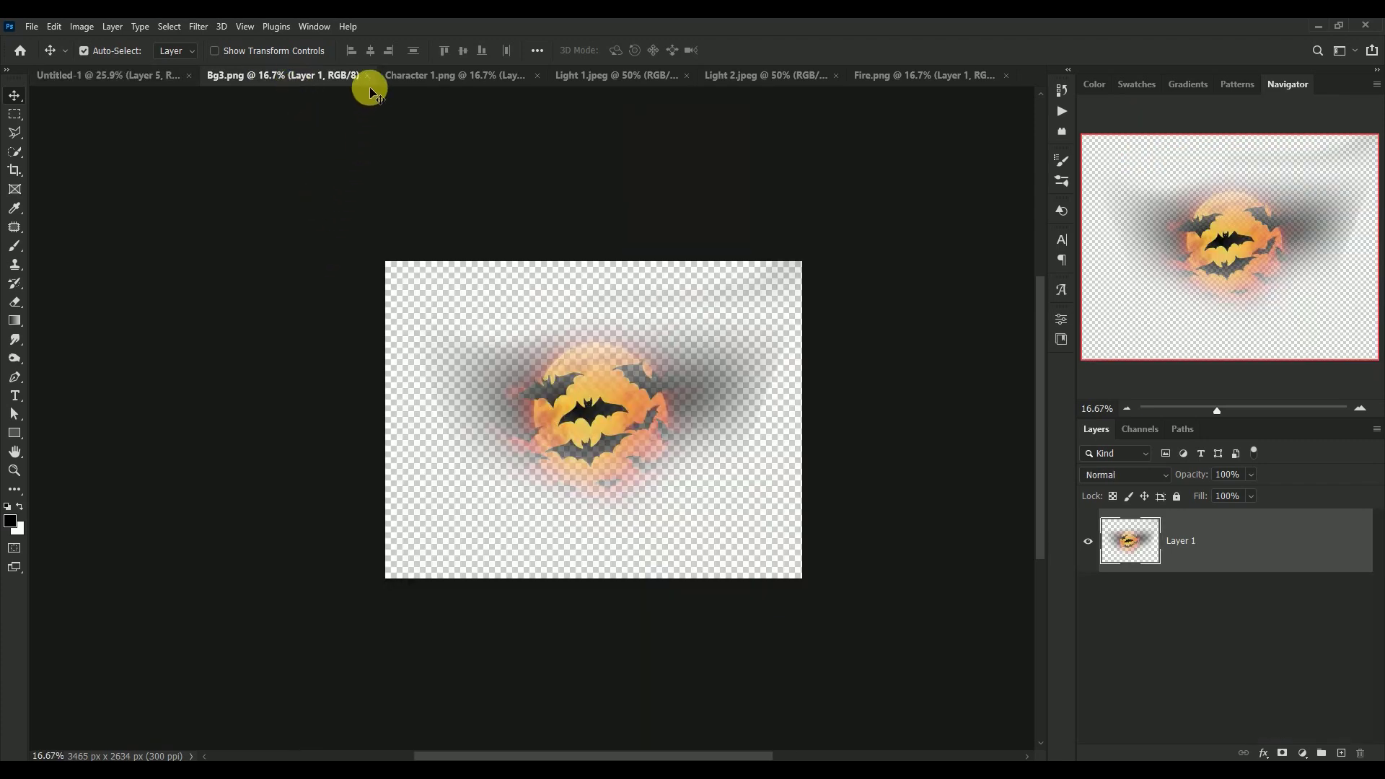
- Close Bg3.png, bring the reaper from Character 1.png into the composite as a smart object
click(367, 75)
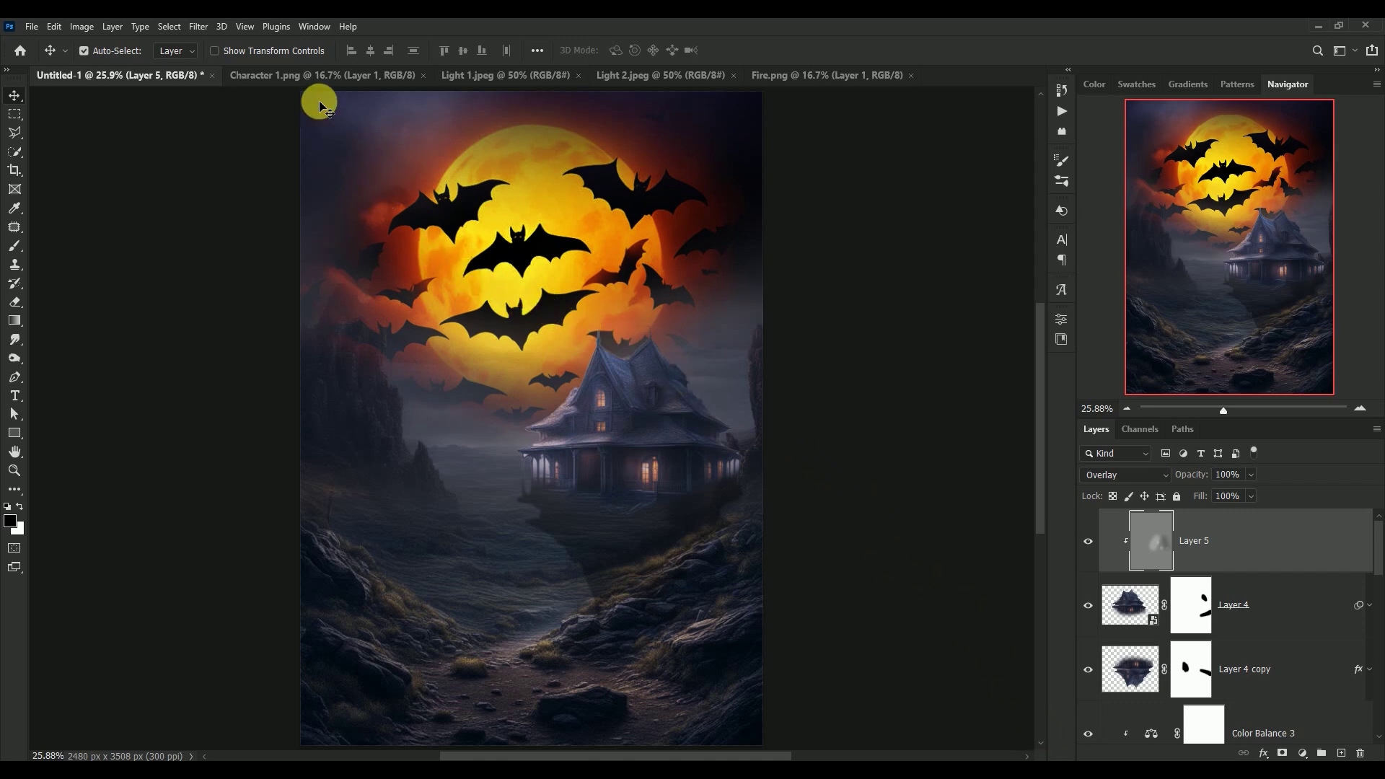
click(309, 75)
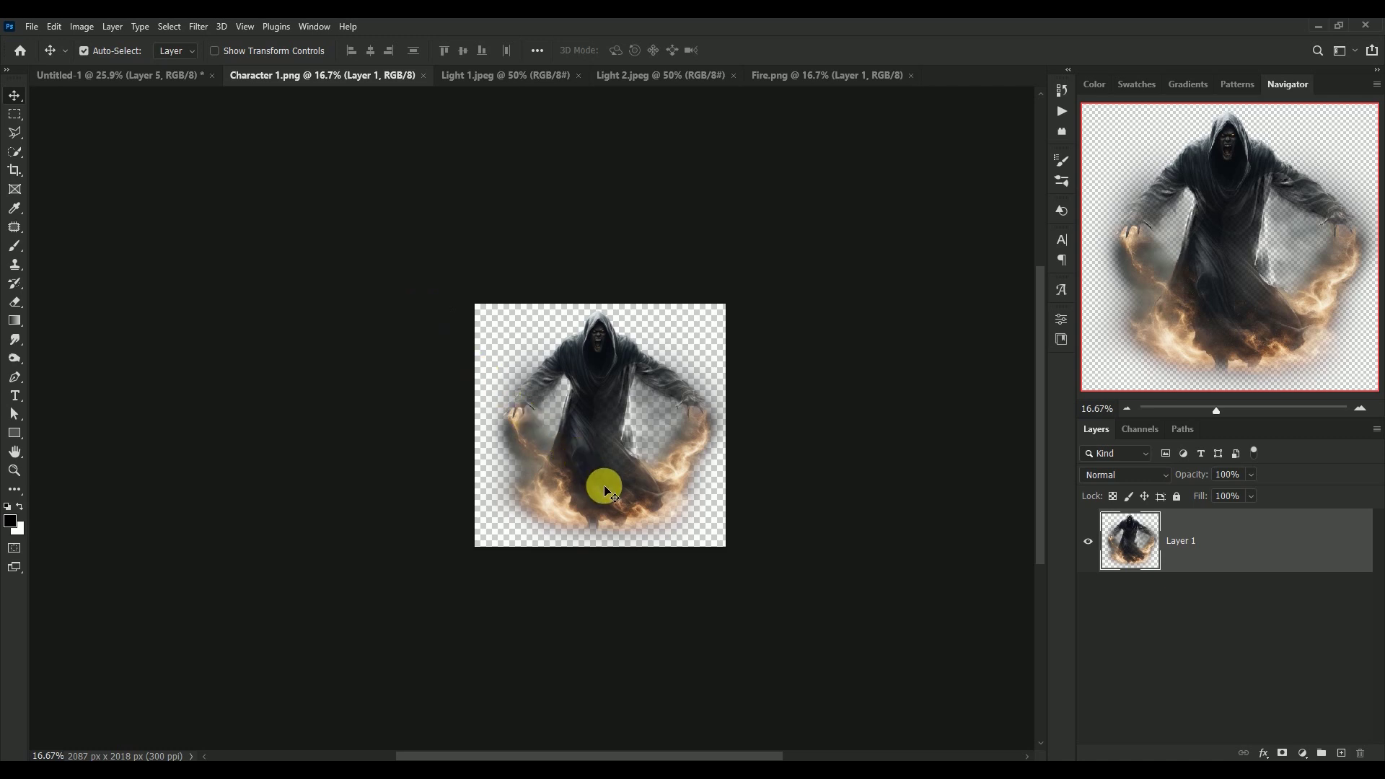
mouse_move(592, 473)
mouse_down()
mouse_move(159, 86)
mouse_move(530, 533)
mouse_up()
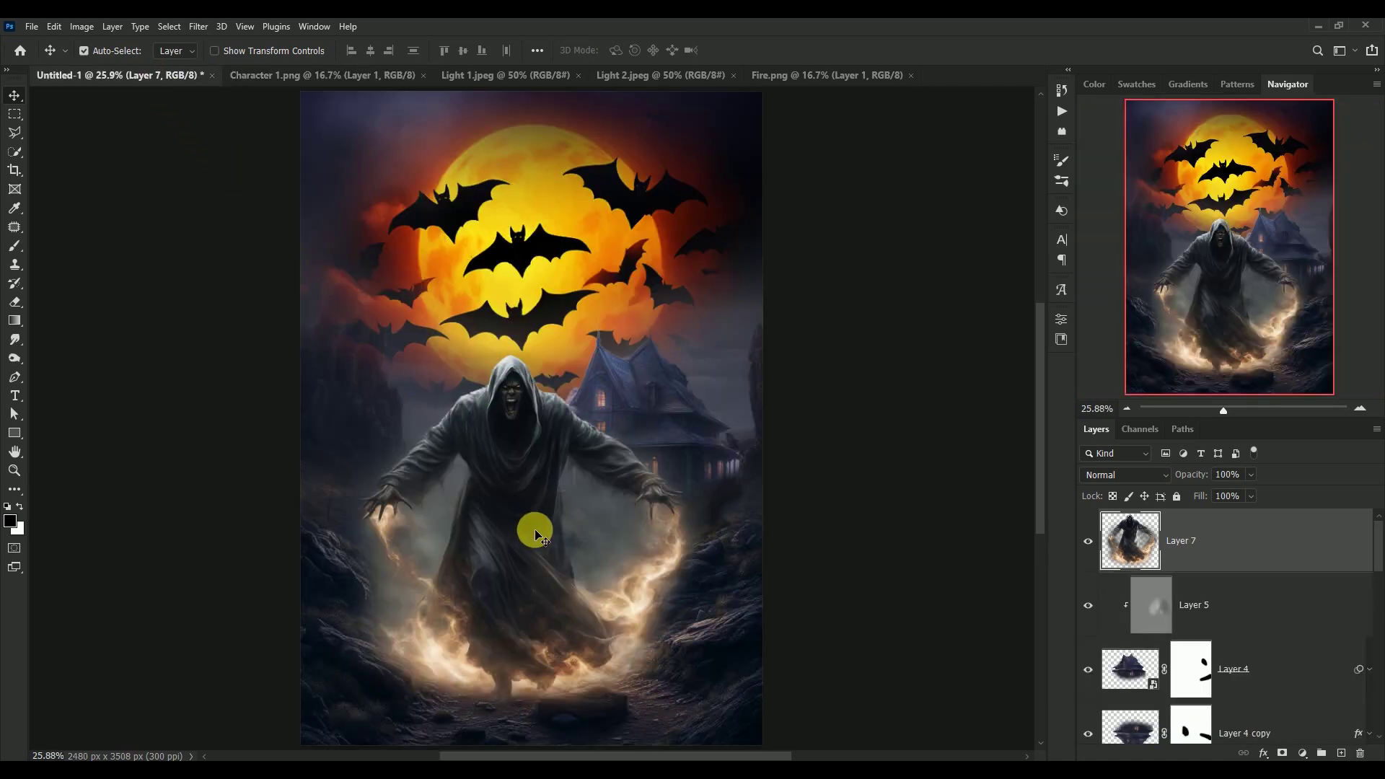
right_click(1225, 541)
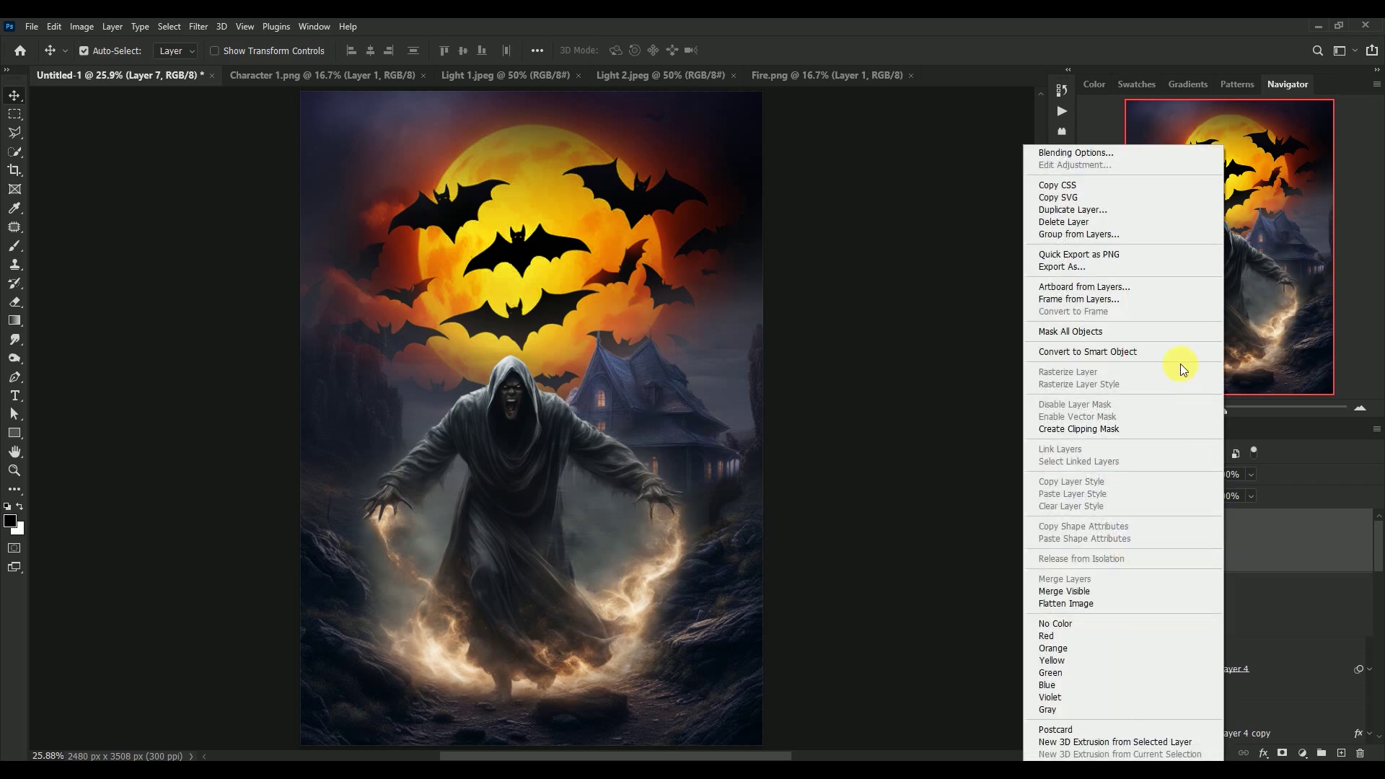
click(1157, 352)
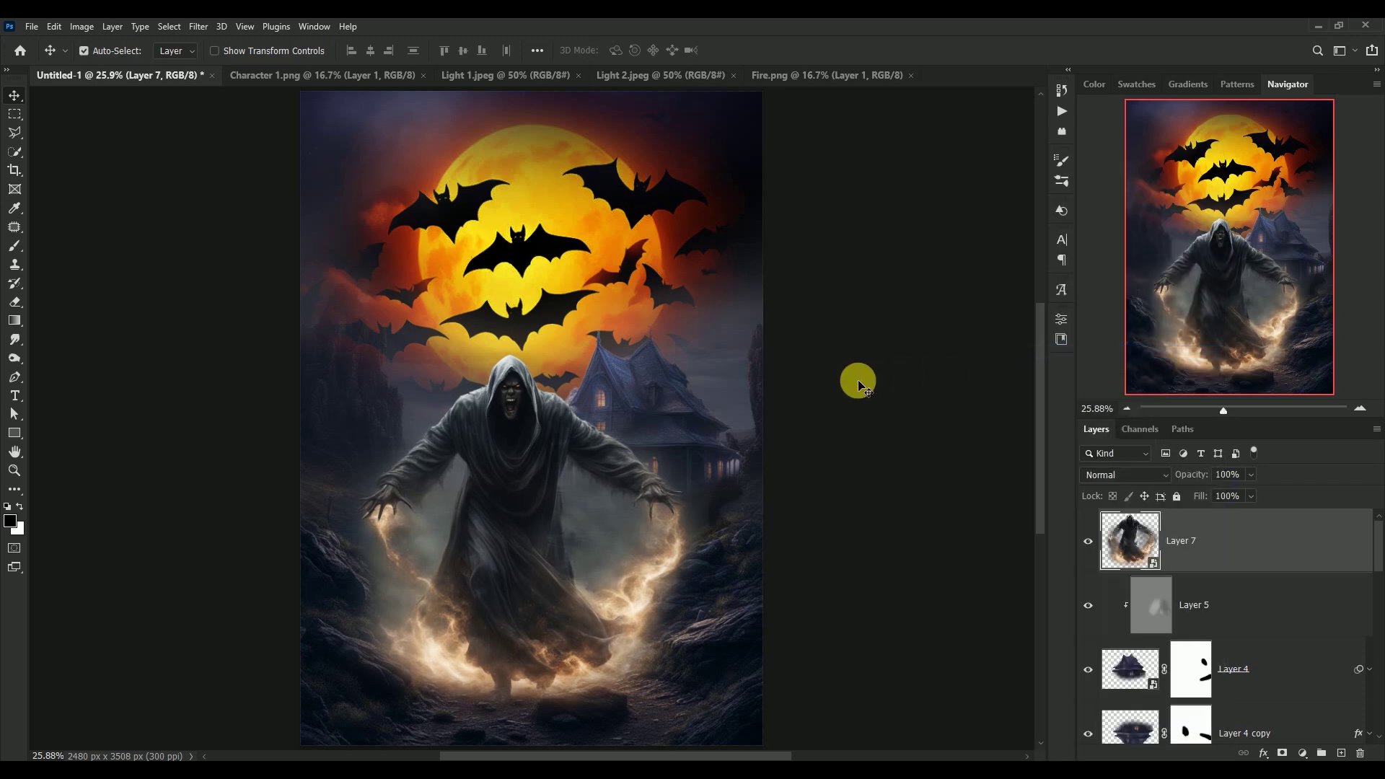
- Enlarge the reaper slightly, move it lower and centre it before the house
key(ctrl+t)
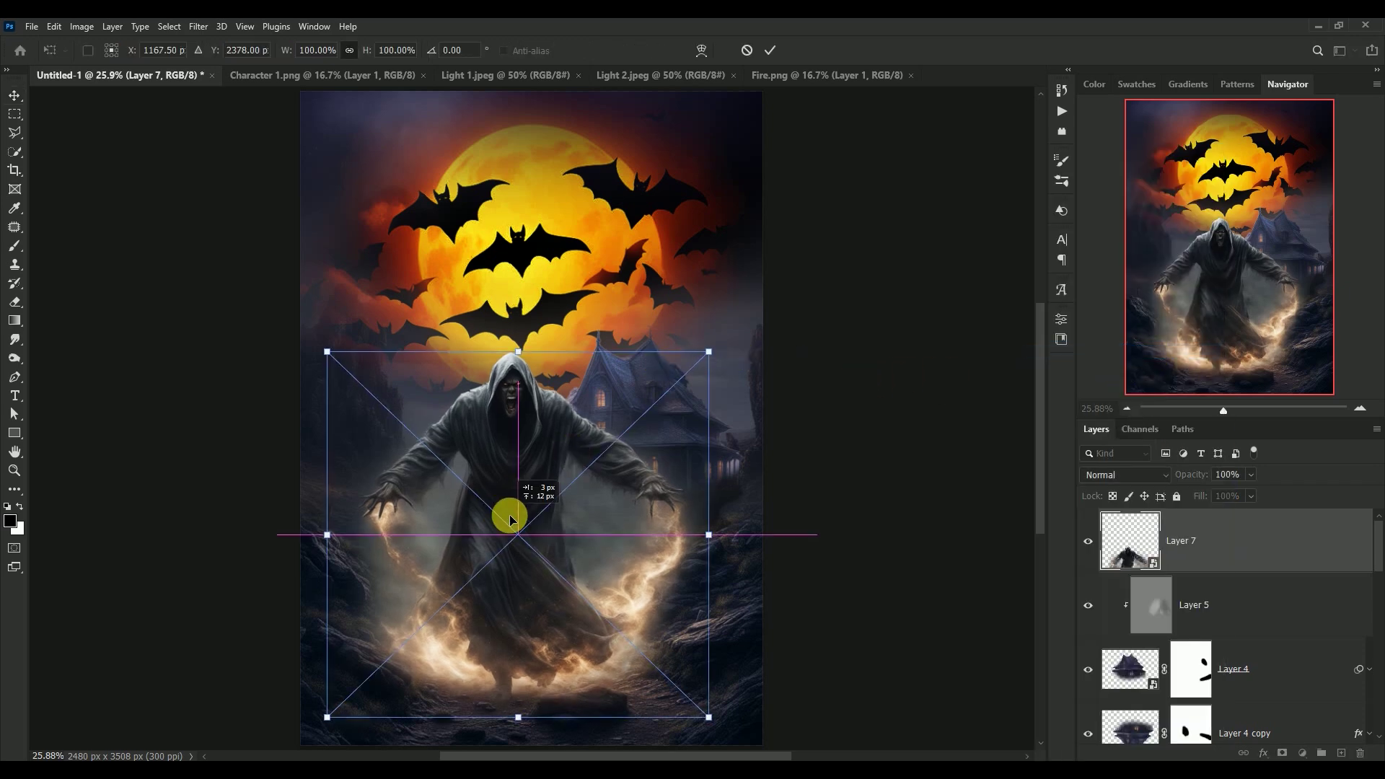
drag(505, 516, 519, 528)
drag(722, 369, 741, 350)
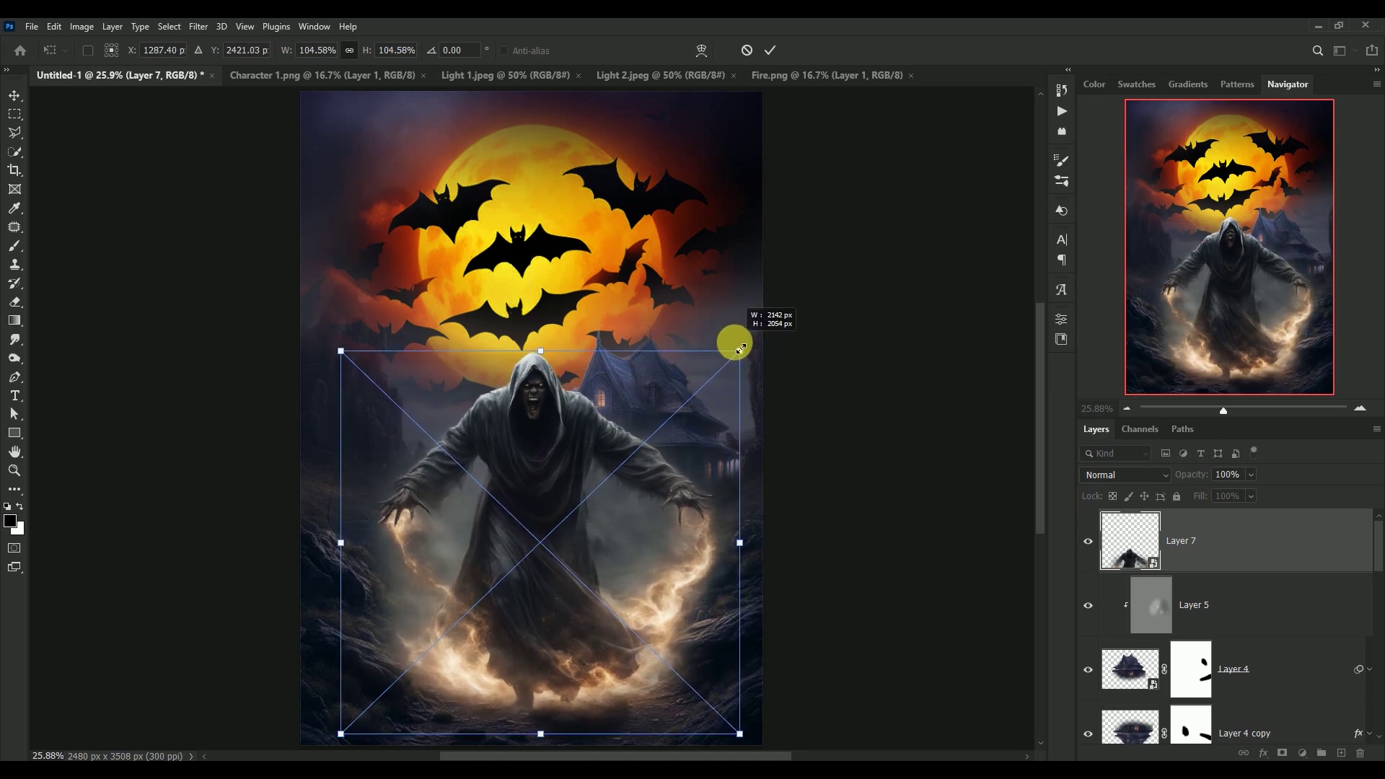
key(Return)
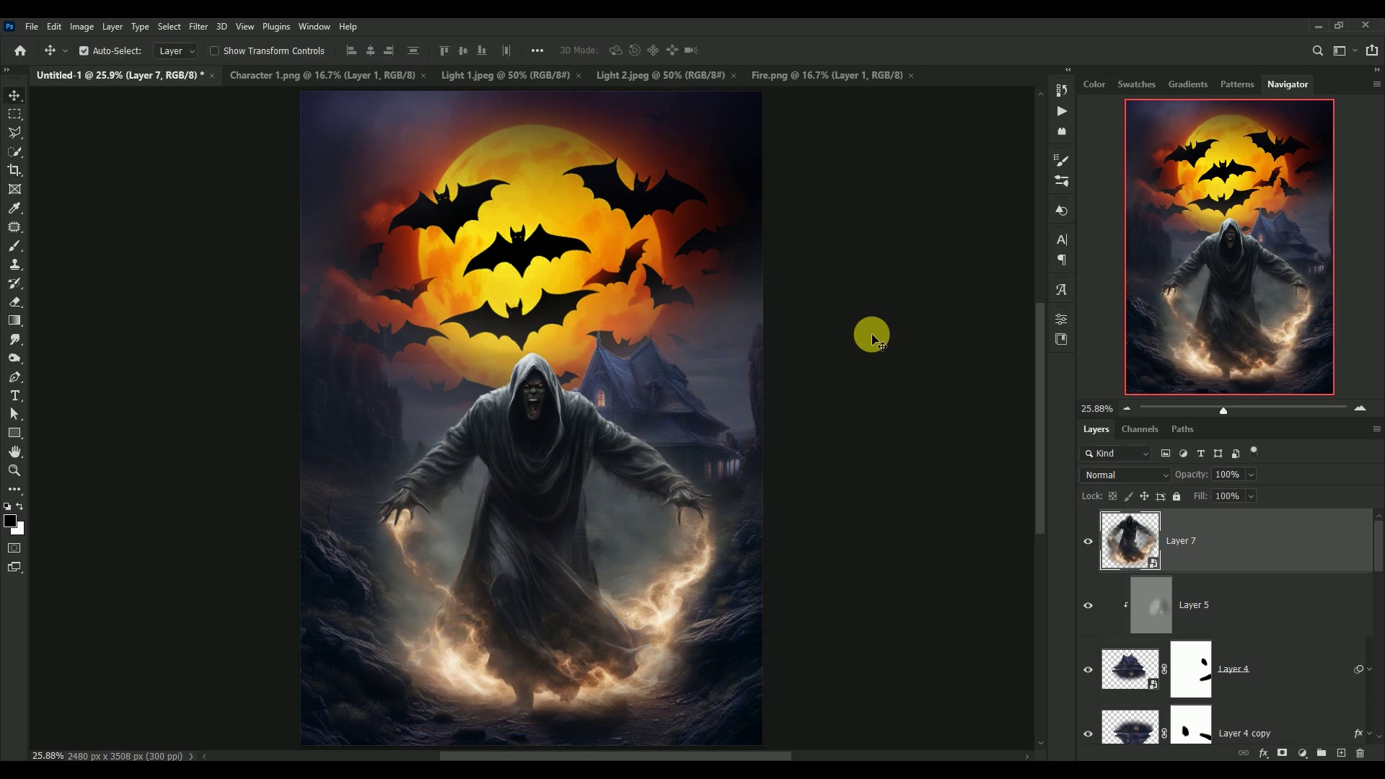
drag(541, 500, 532, 498)
click(1088, 541)
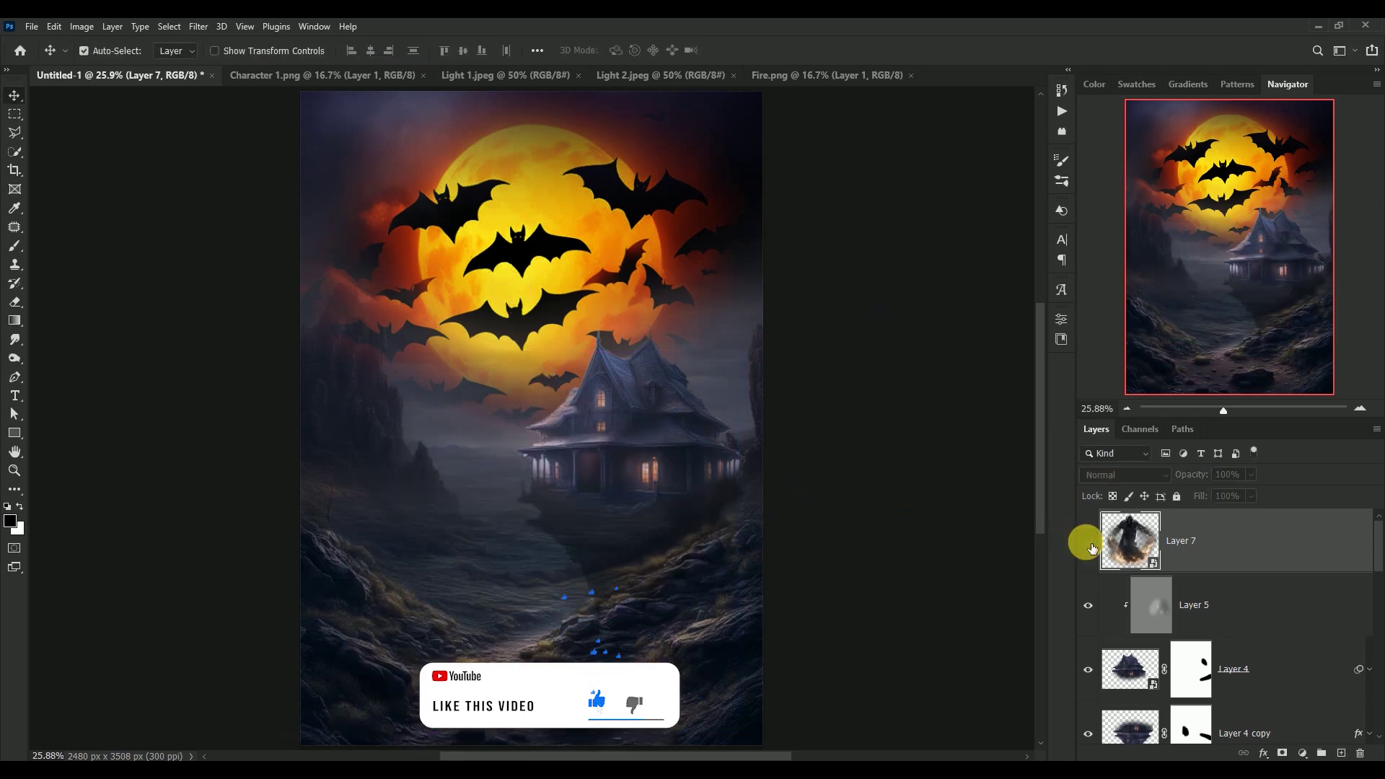
click(1088, 541)
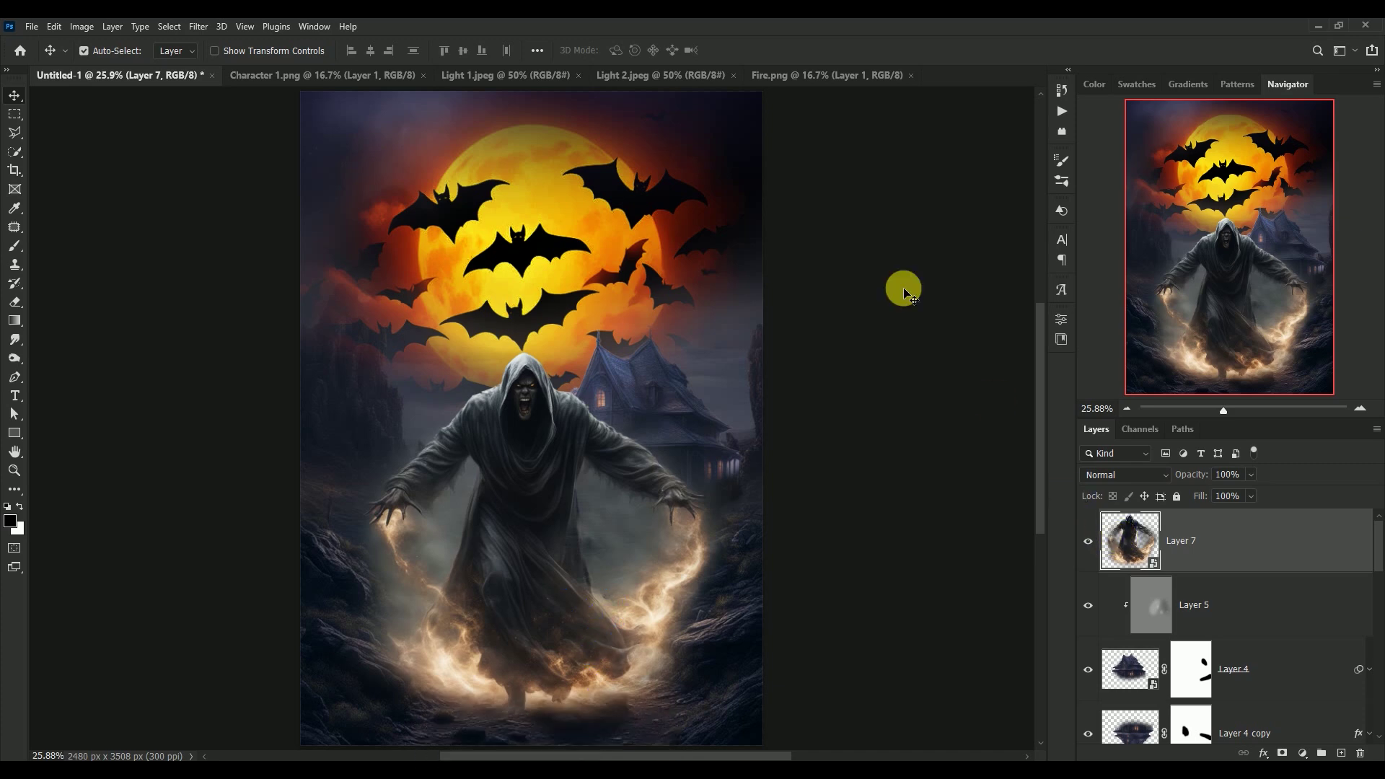
click(198, 27)
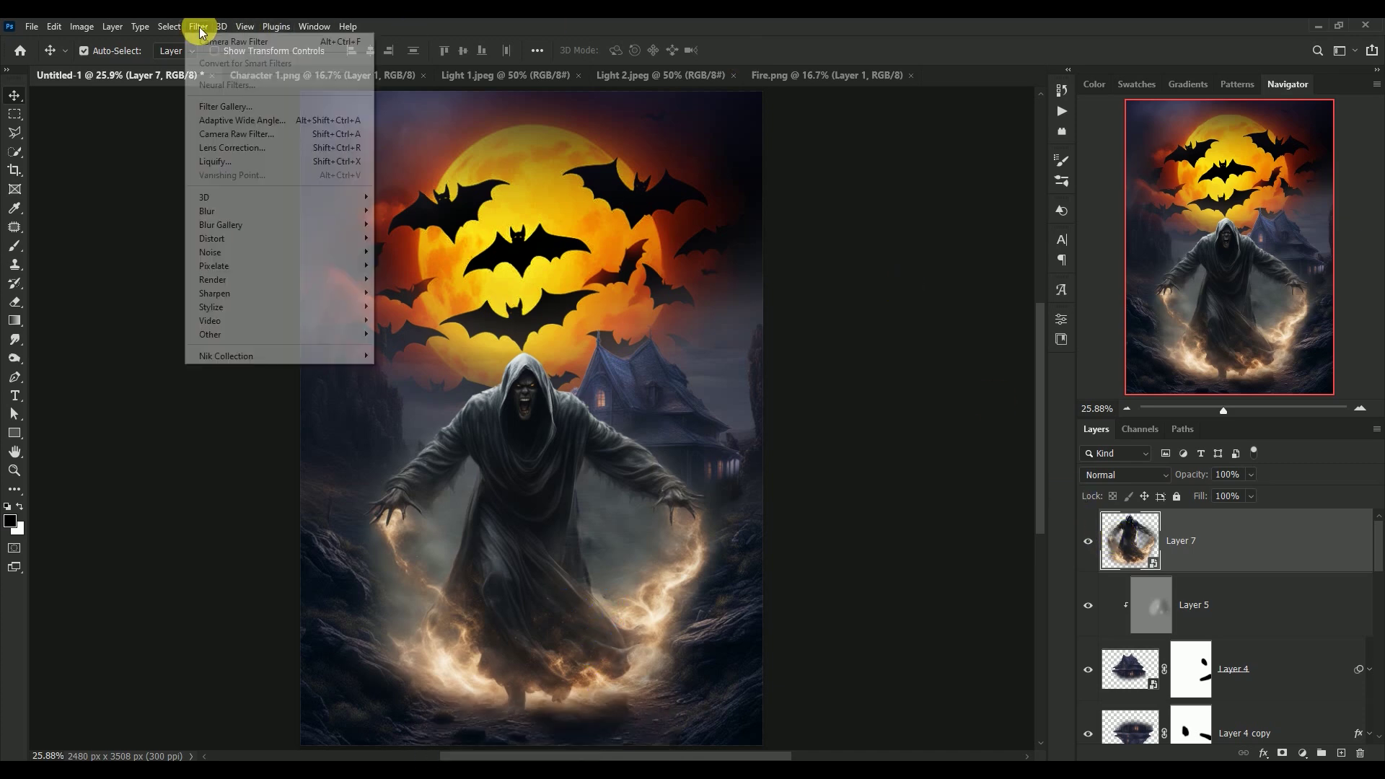
- Apply Camera Raw to the reaper (Temperature -12, Tint +24, Clarity +30), then clip a new empty layer to it
click(211, 135)
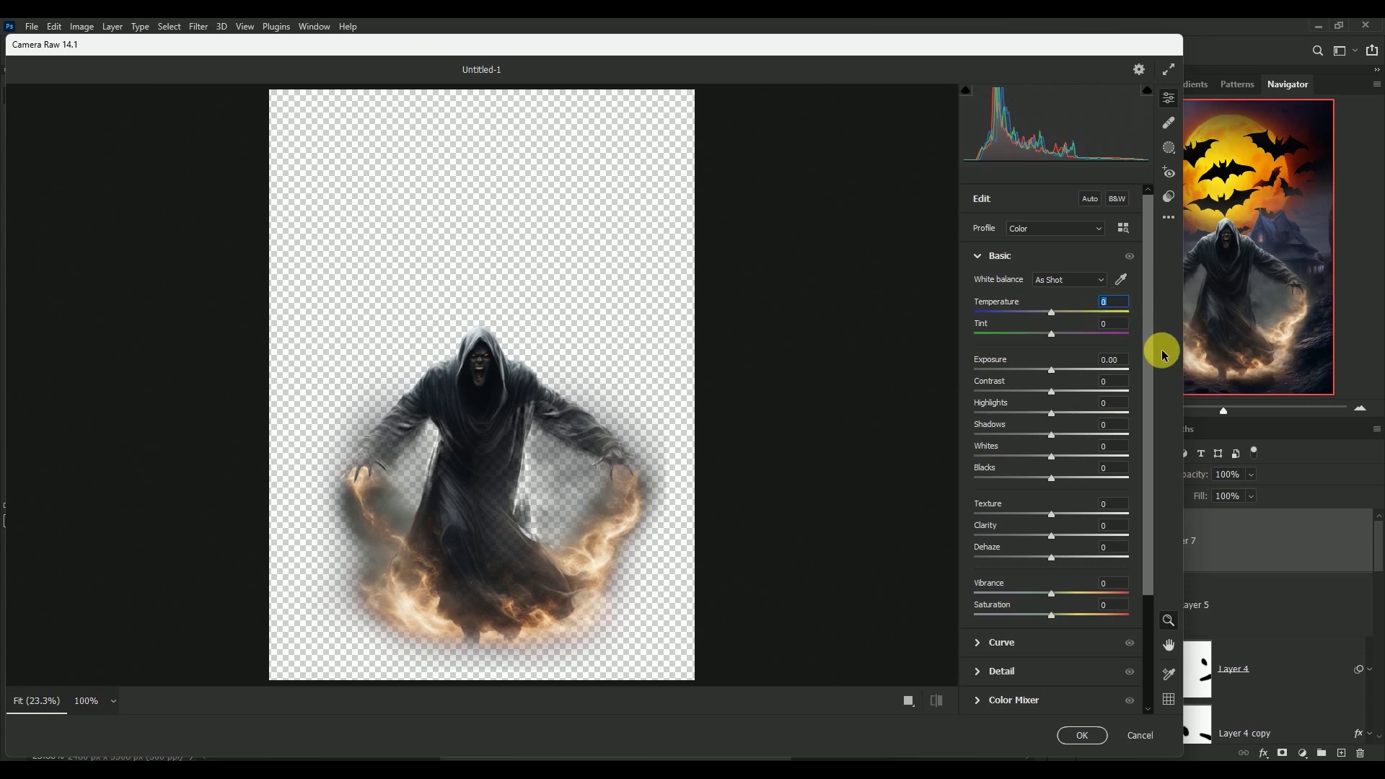
text(2)
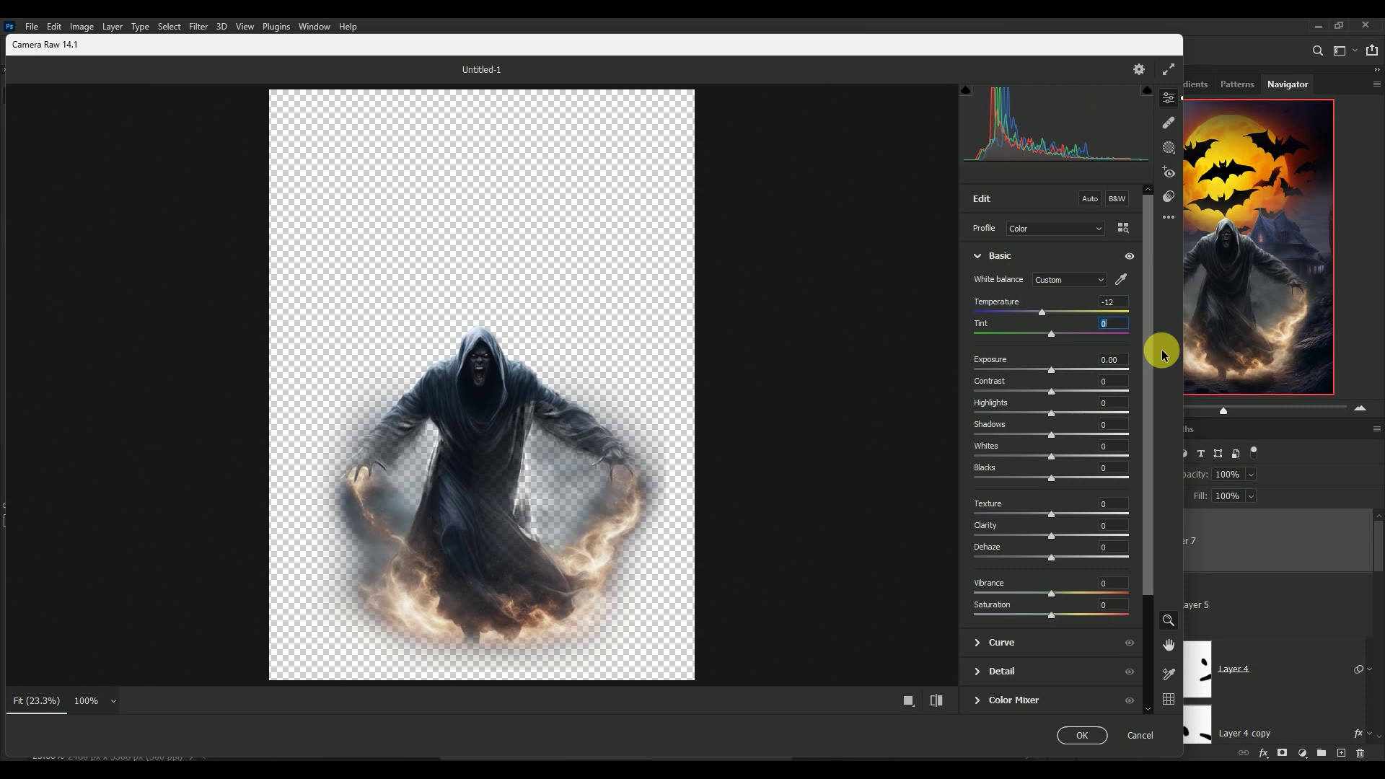
text(4)
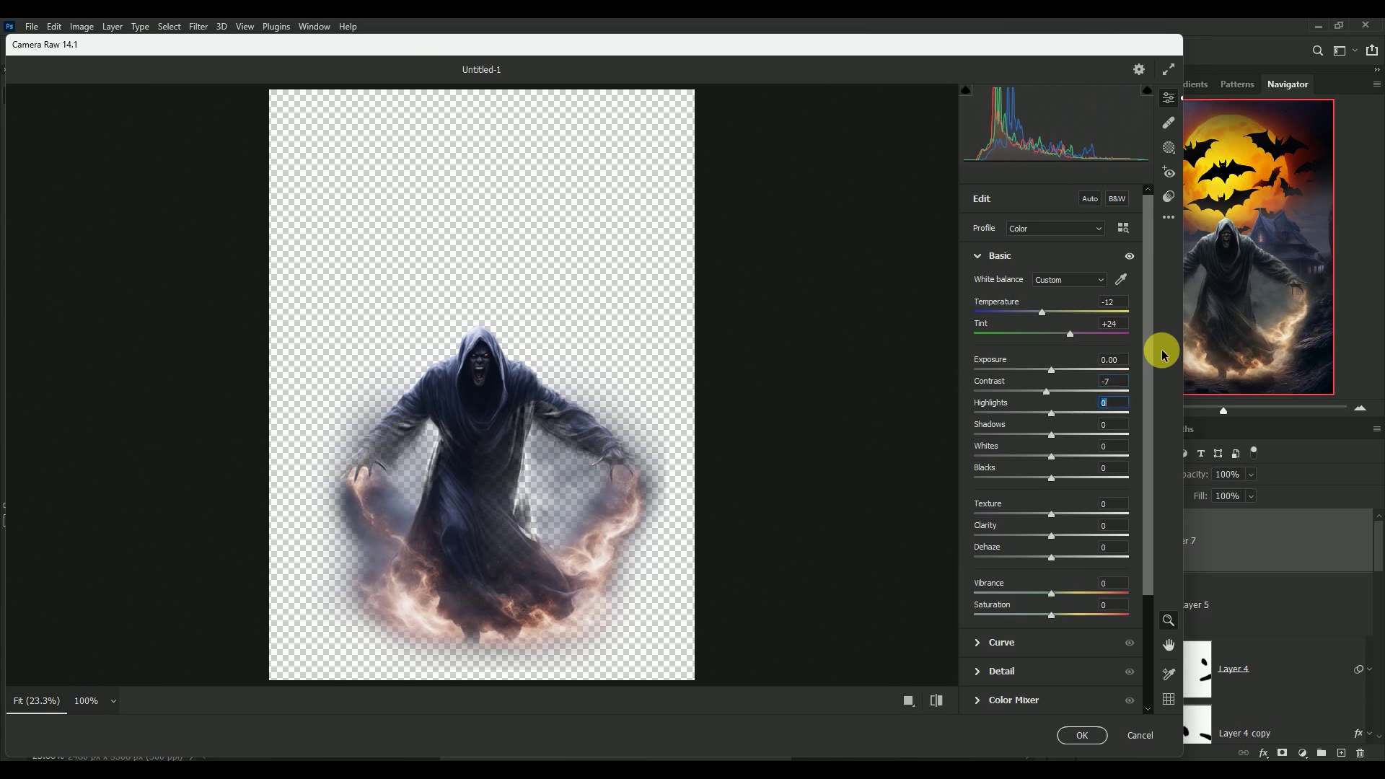
text(2)
key(Tab)
text(+15)
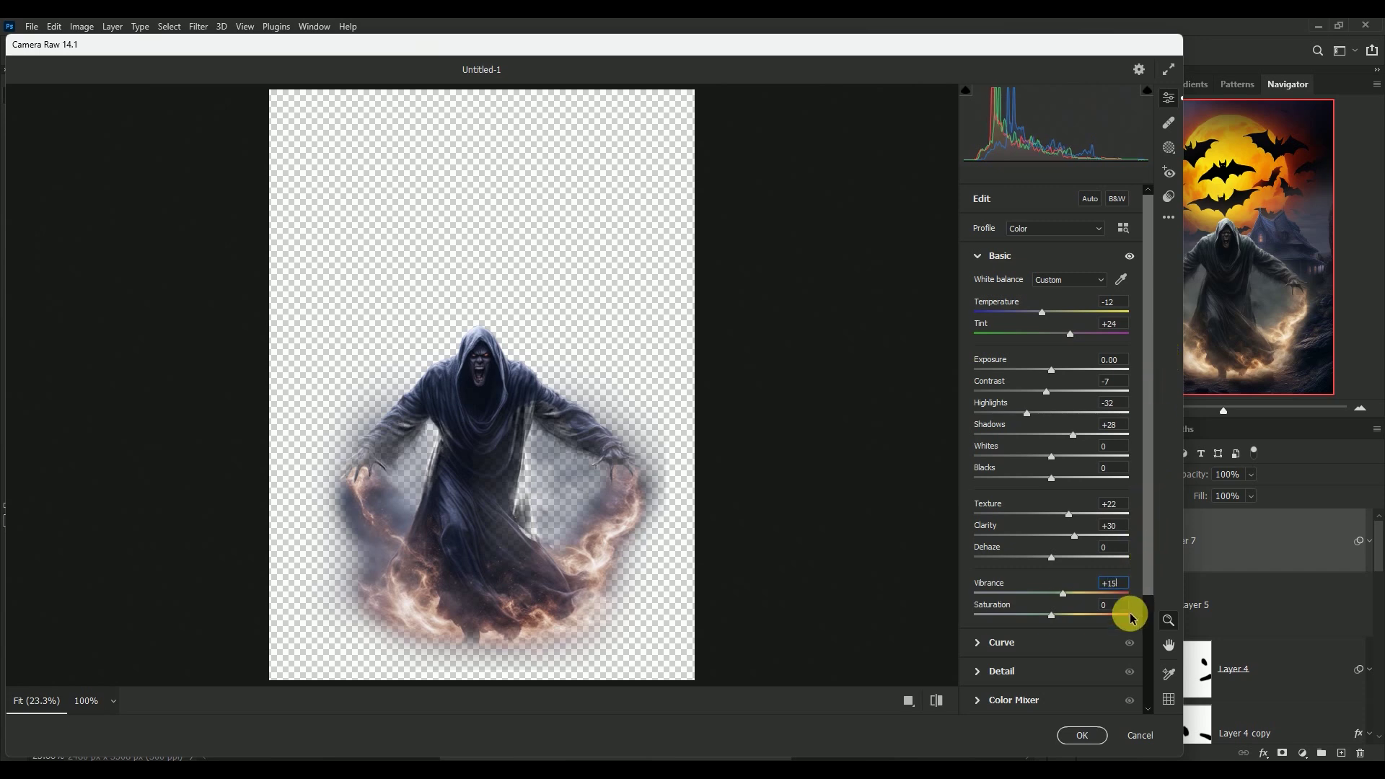
click(1085, 735)
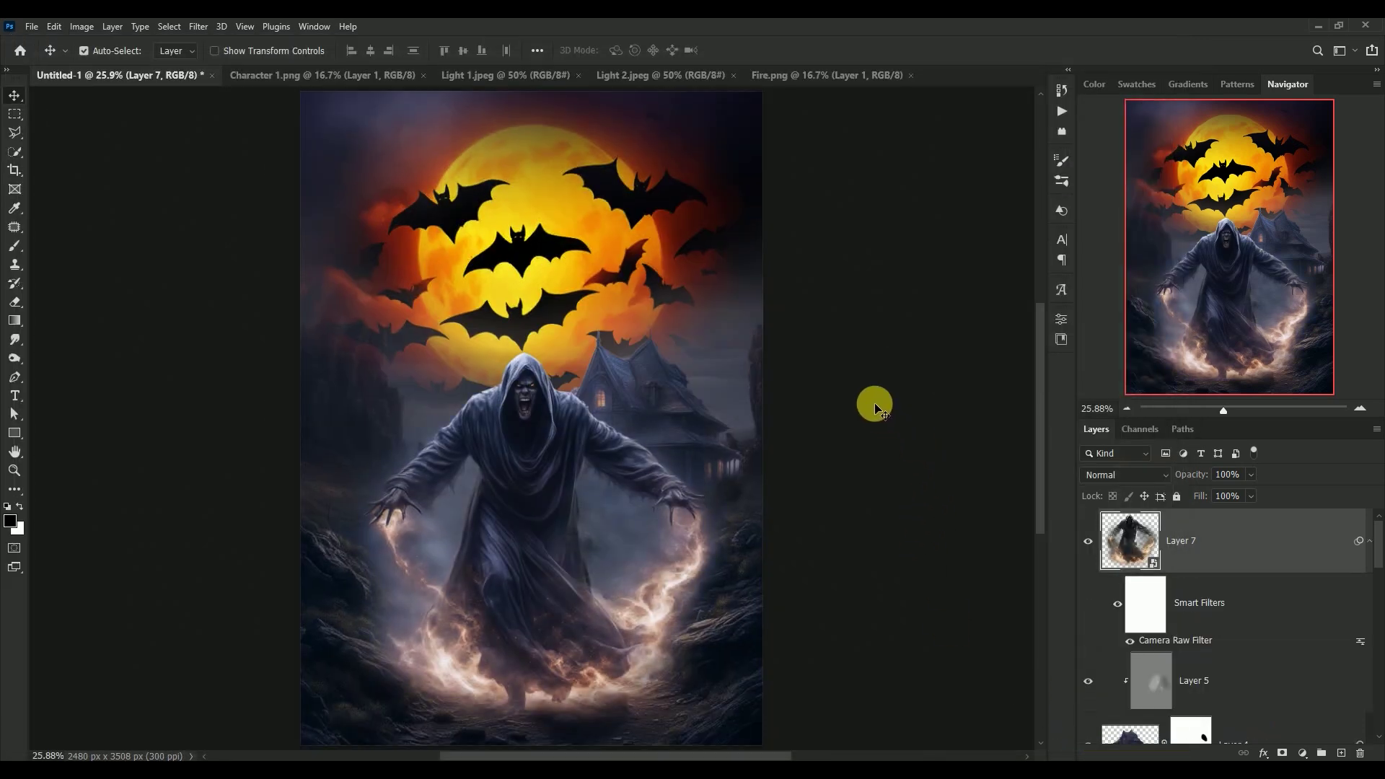
click(1369, 542)
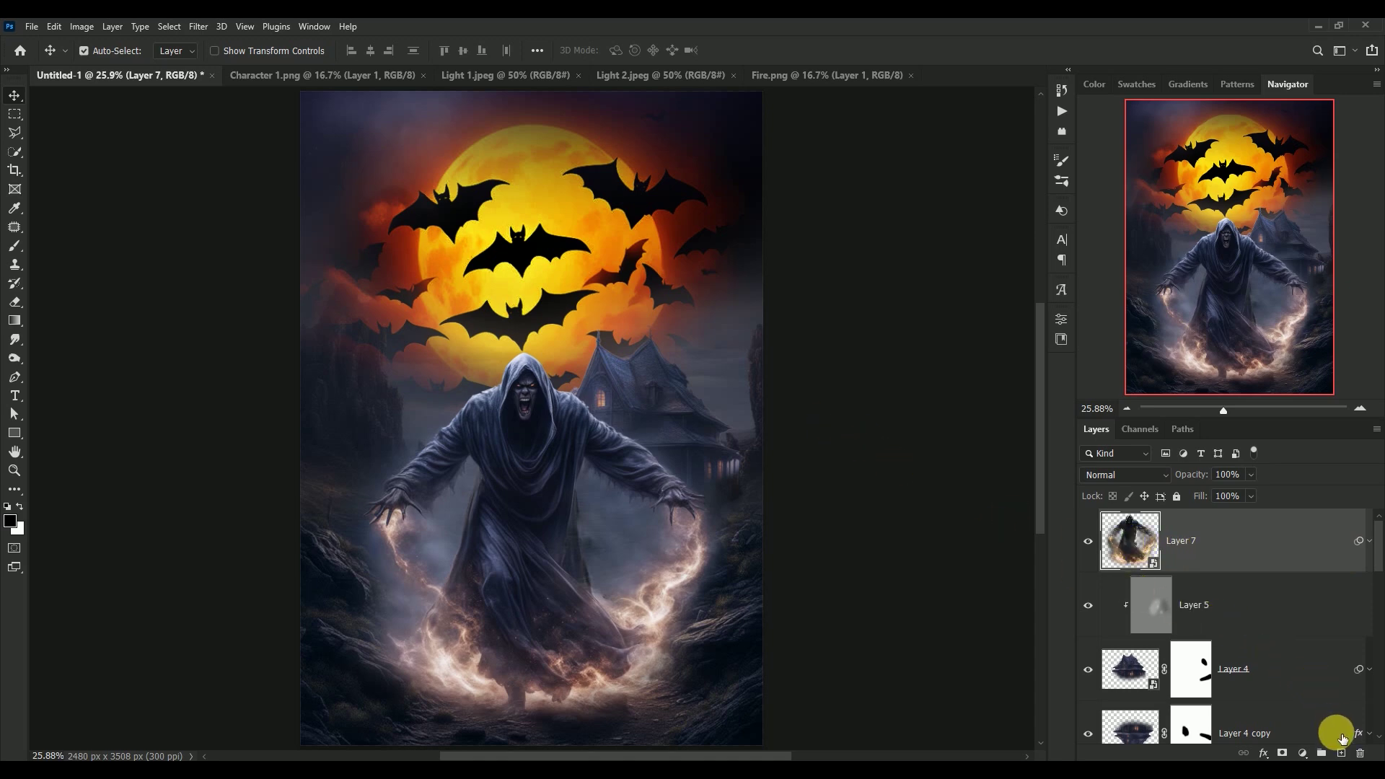
click(1344, 753)
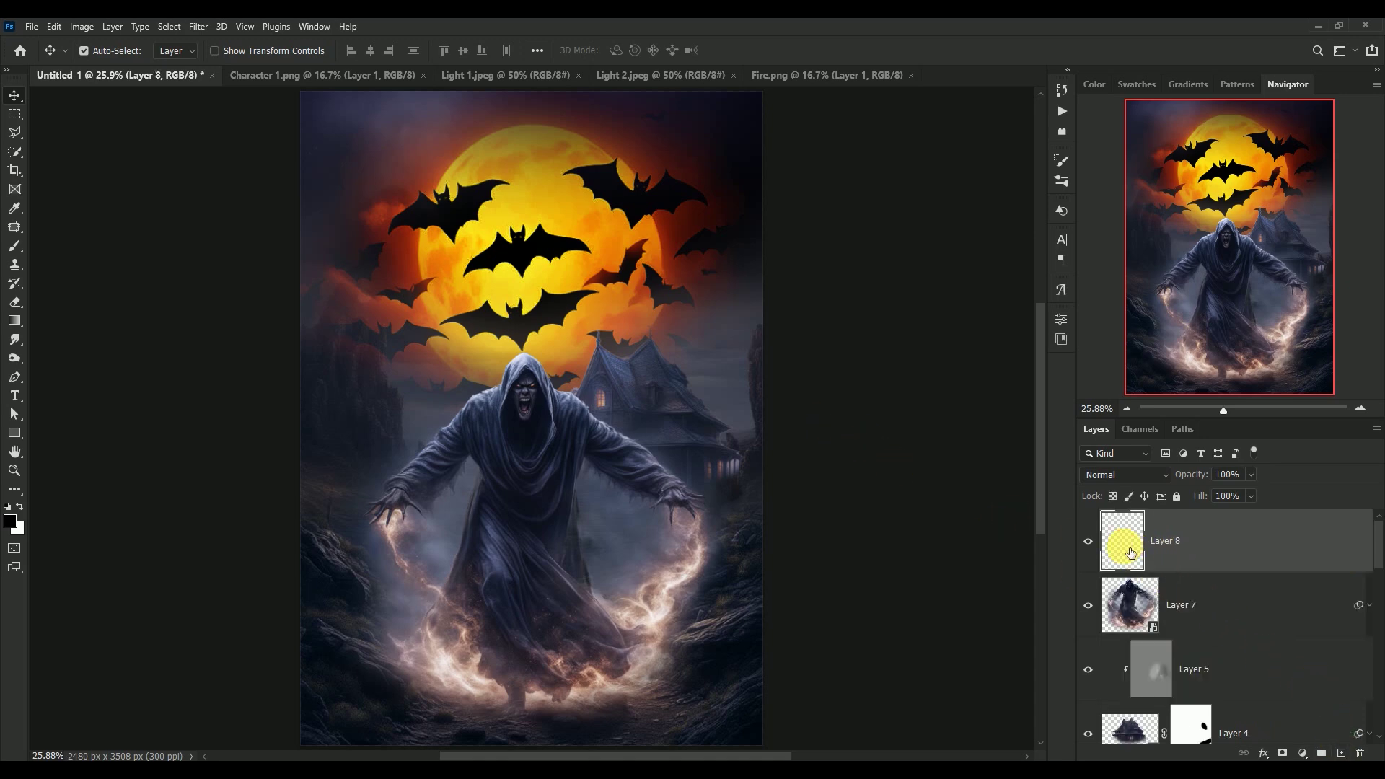
alt+click(1119, 577)
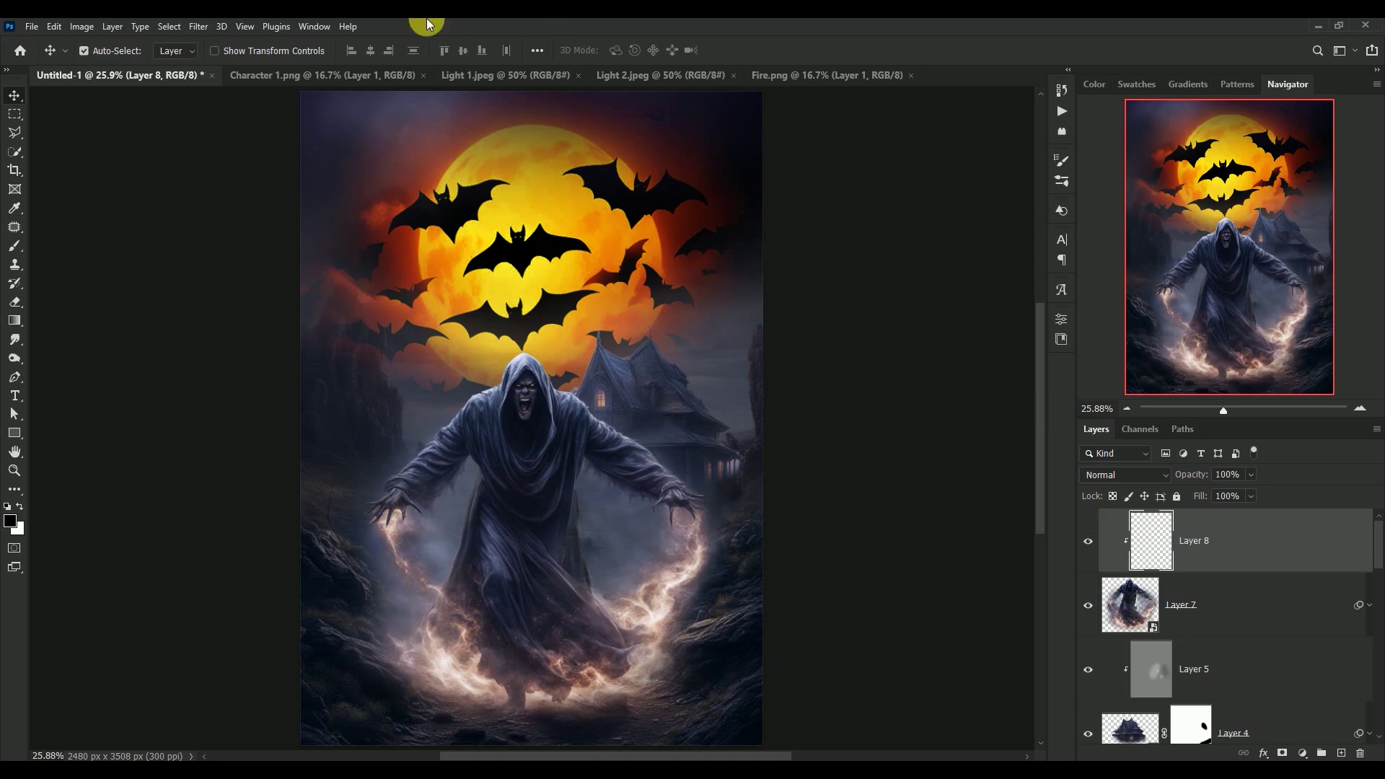
- Fill Layer 8 with 50% gray and set its blend mode to Overlay
click(51, 32)
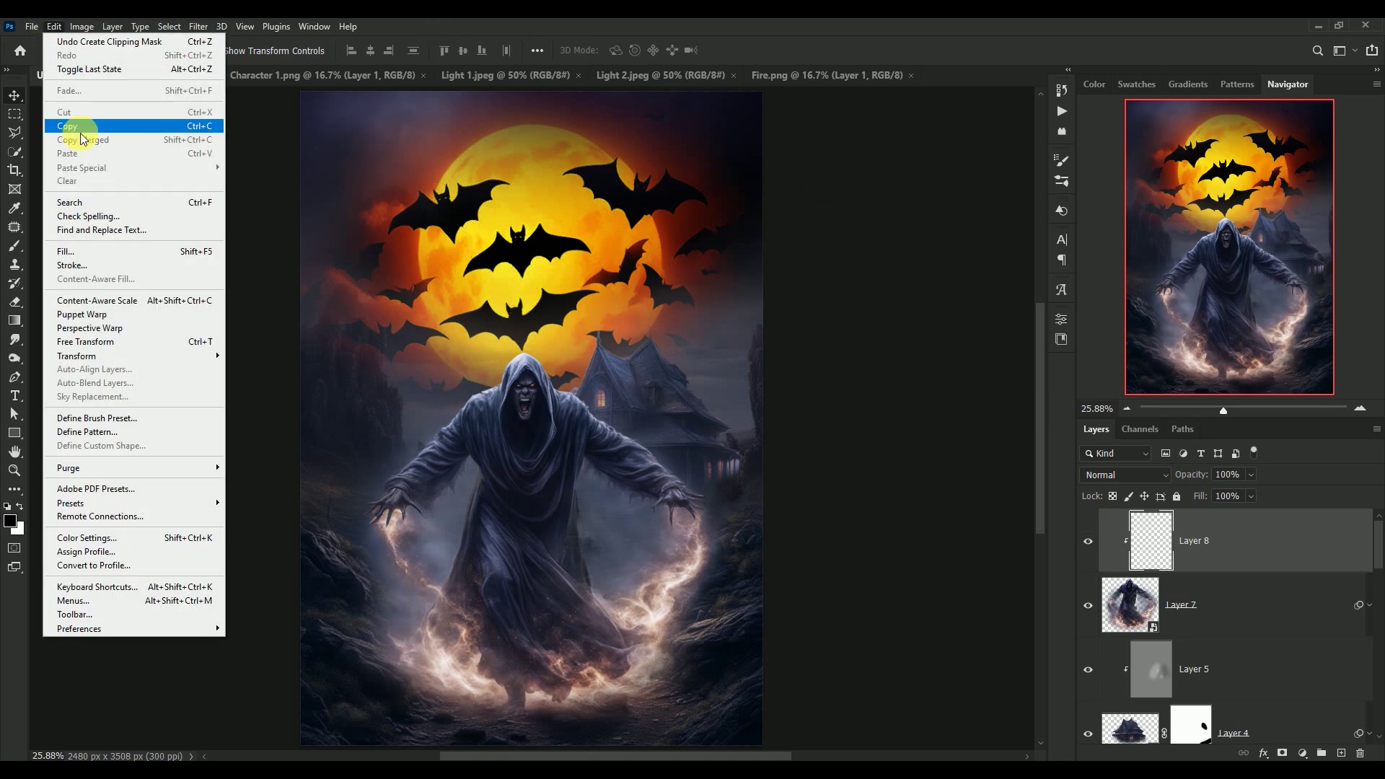
click(94, 250)
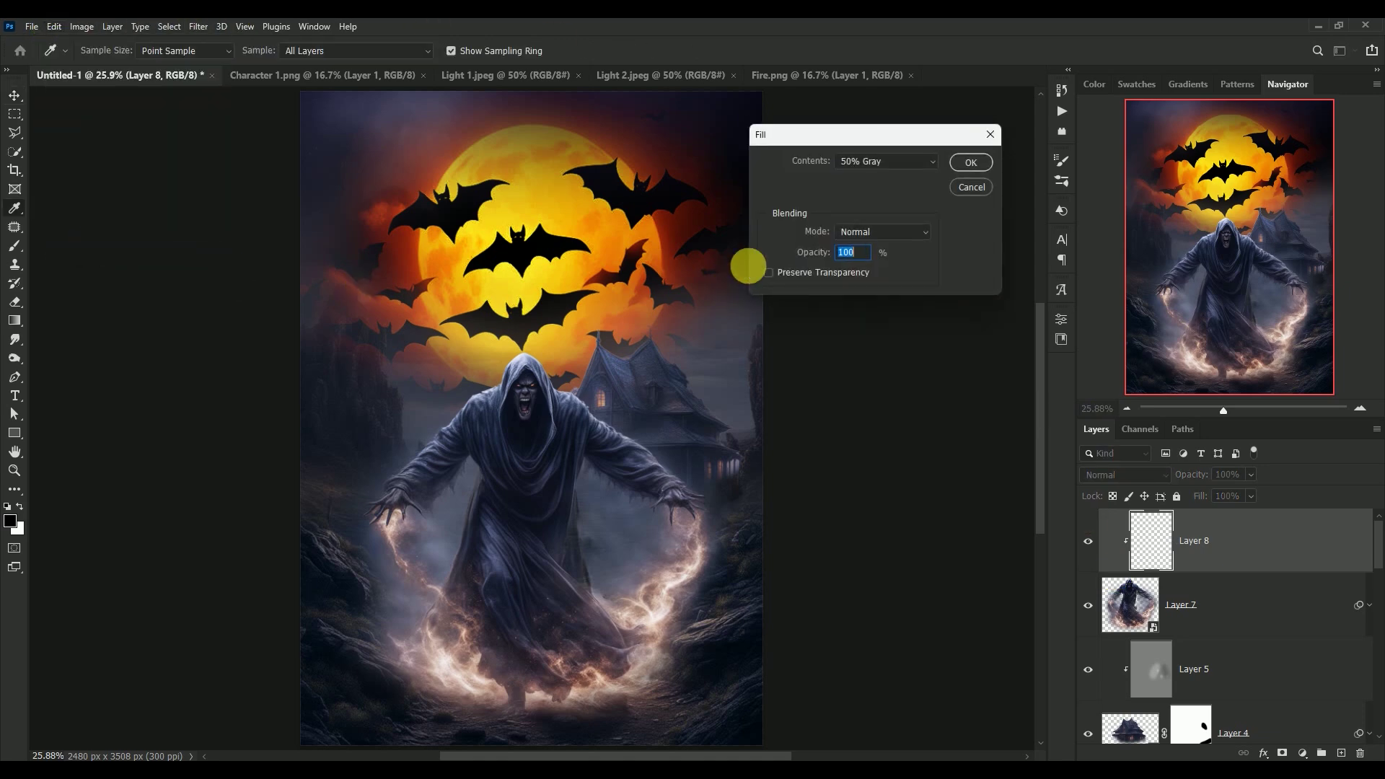
click(967, 163)
click(1119, 474)
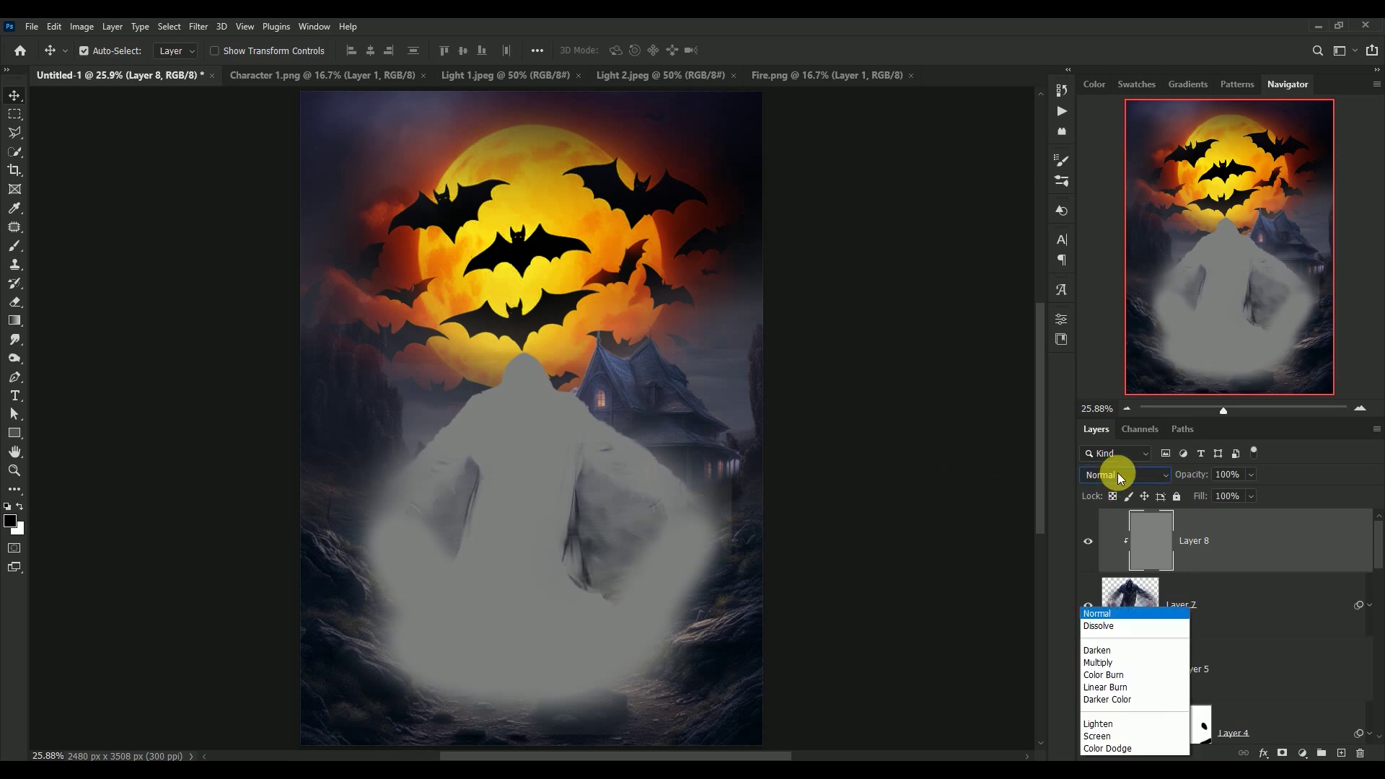
click(1124, 551)
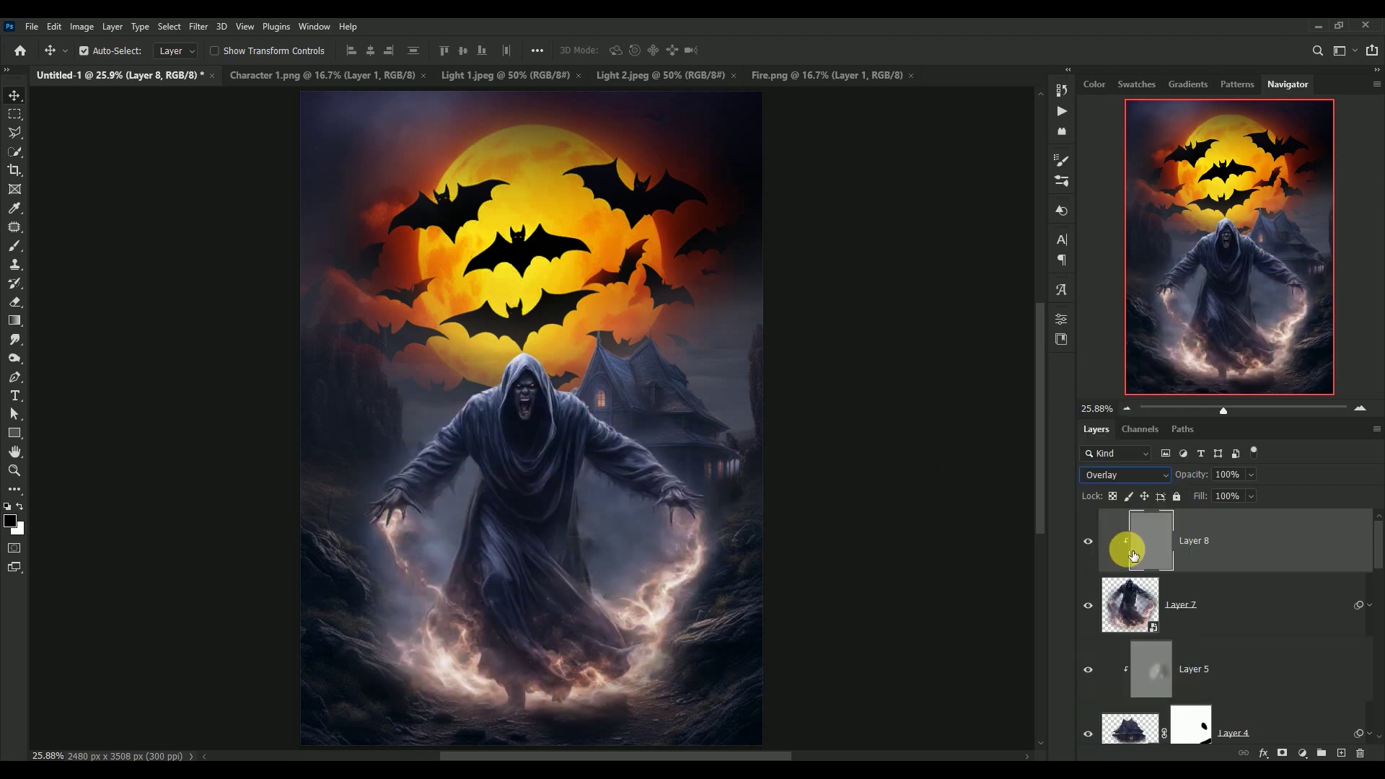
- With the Dodge Tool, lighten the reaper's face from mouth to hood
click(14, 358)
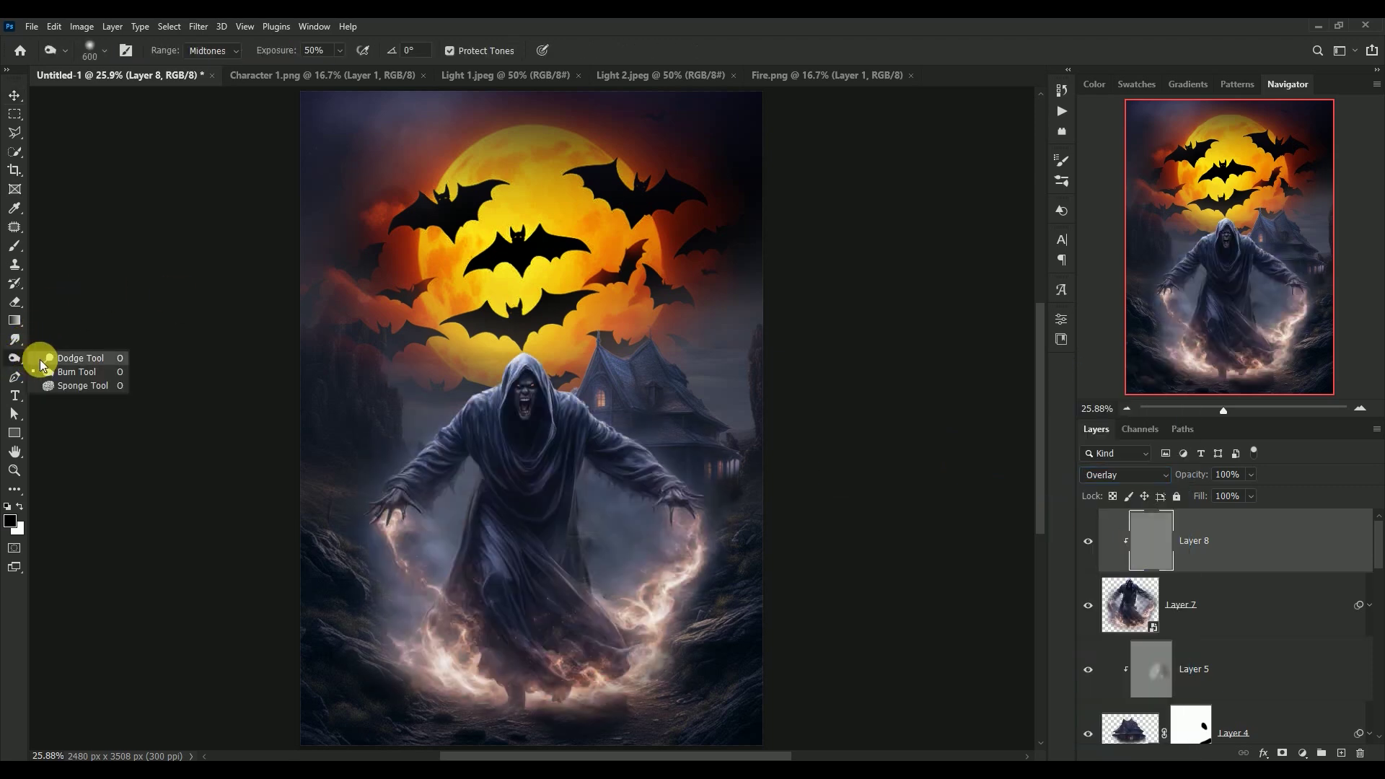
click(69, 359)
scroll(516, 383, up, 1)
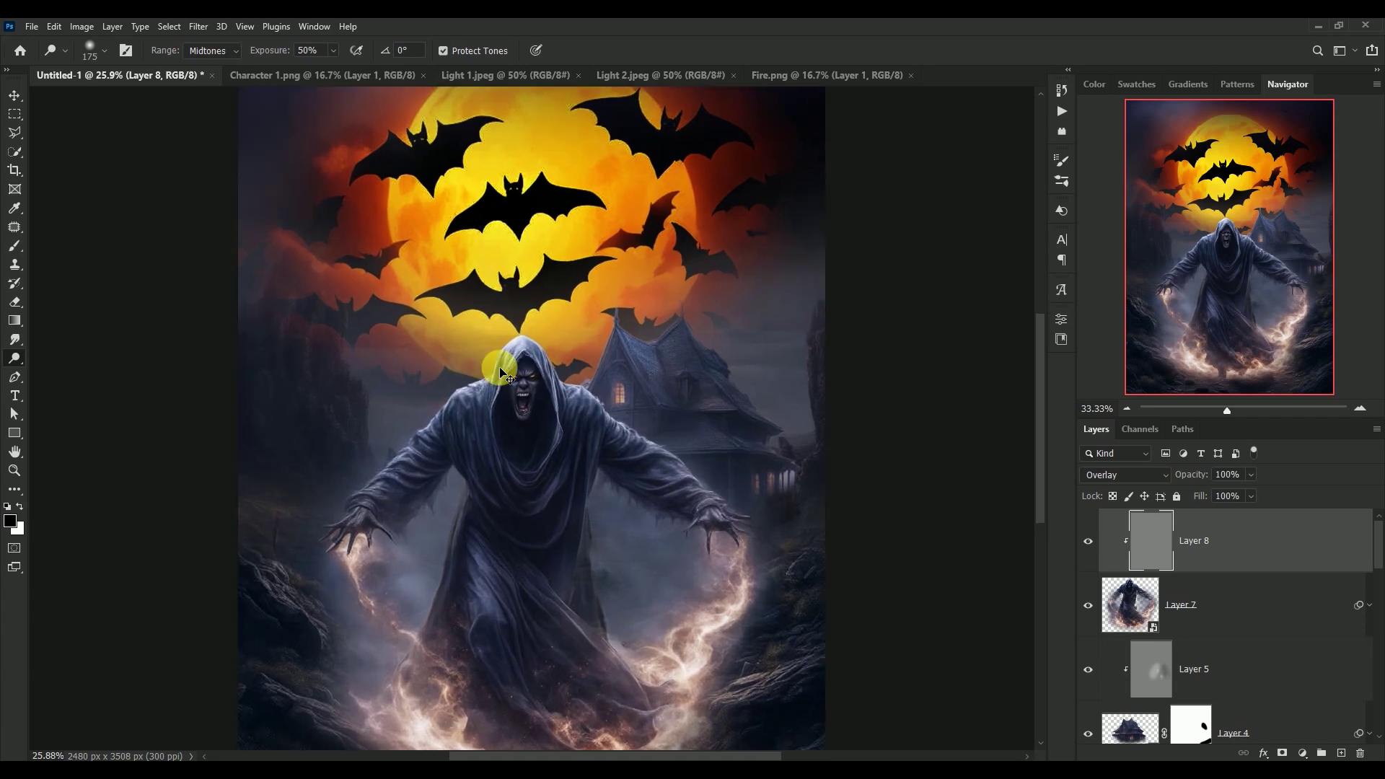
scroll(516, 383, up, 1)
scroll(518, 375, up, 1)
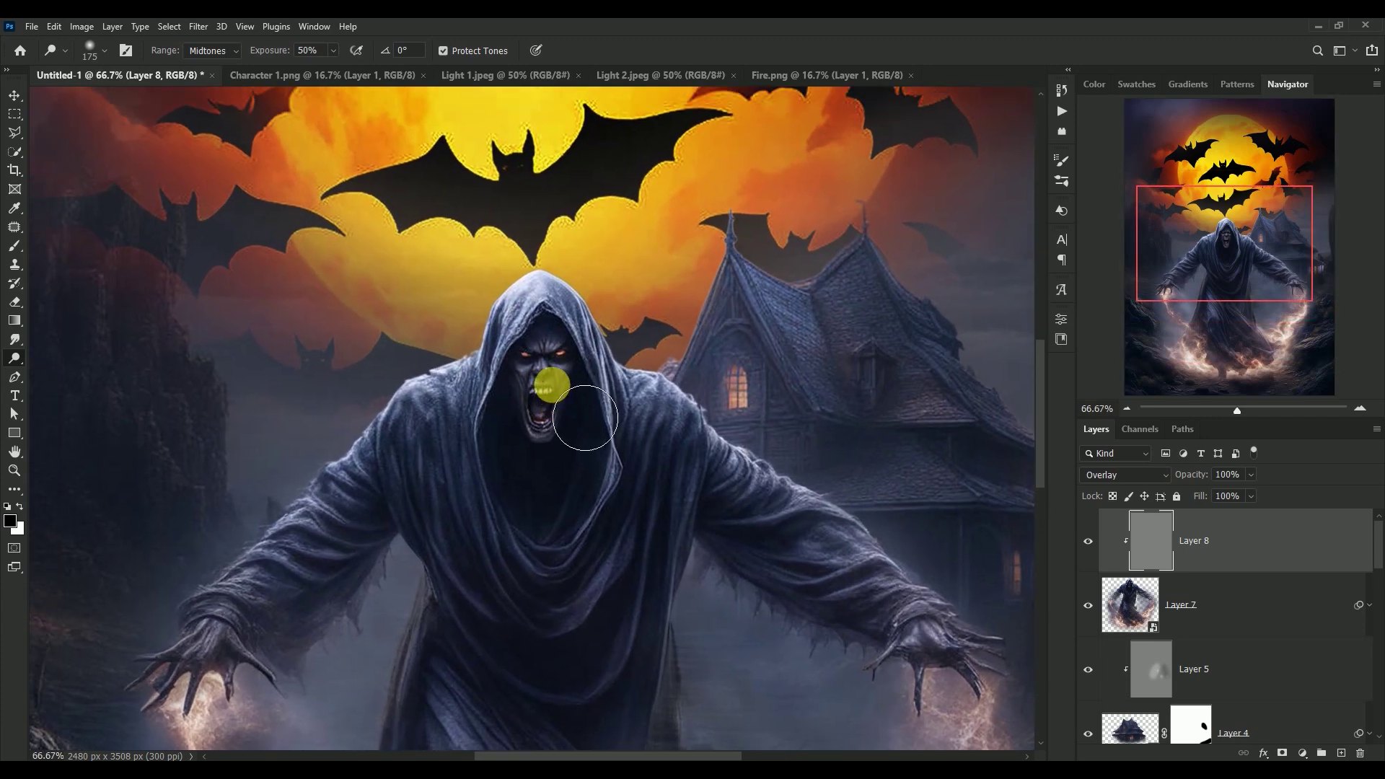
key(bracketleft)
key(bracketleft)
key(bracketleft)
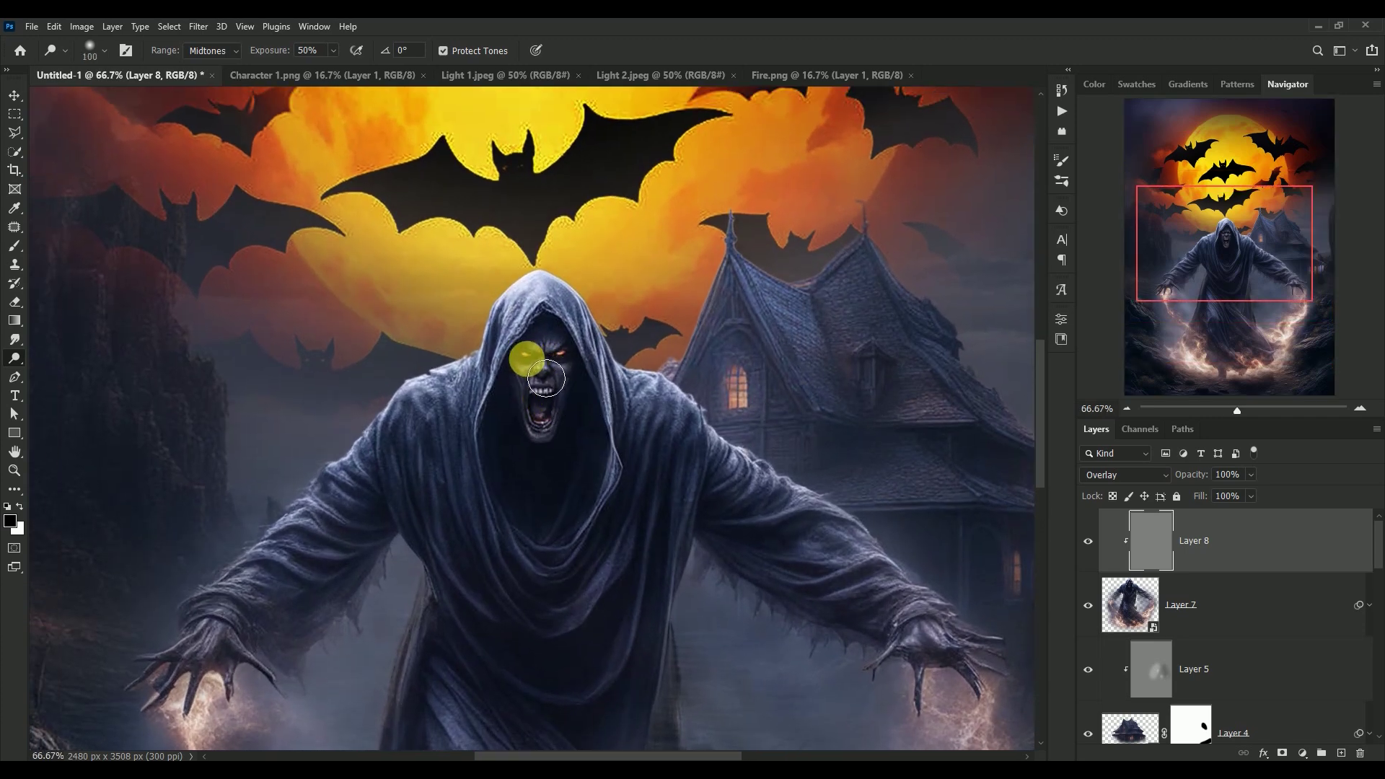
key(bracketright)
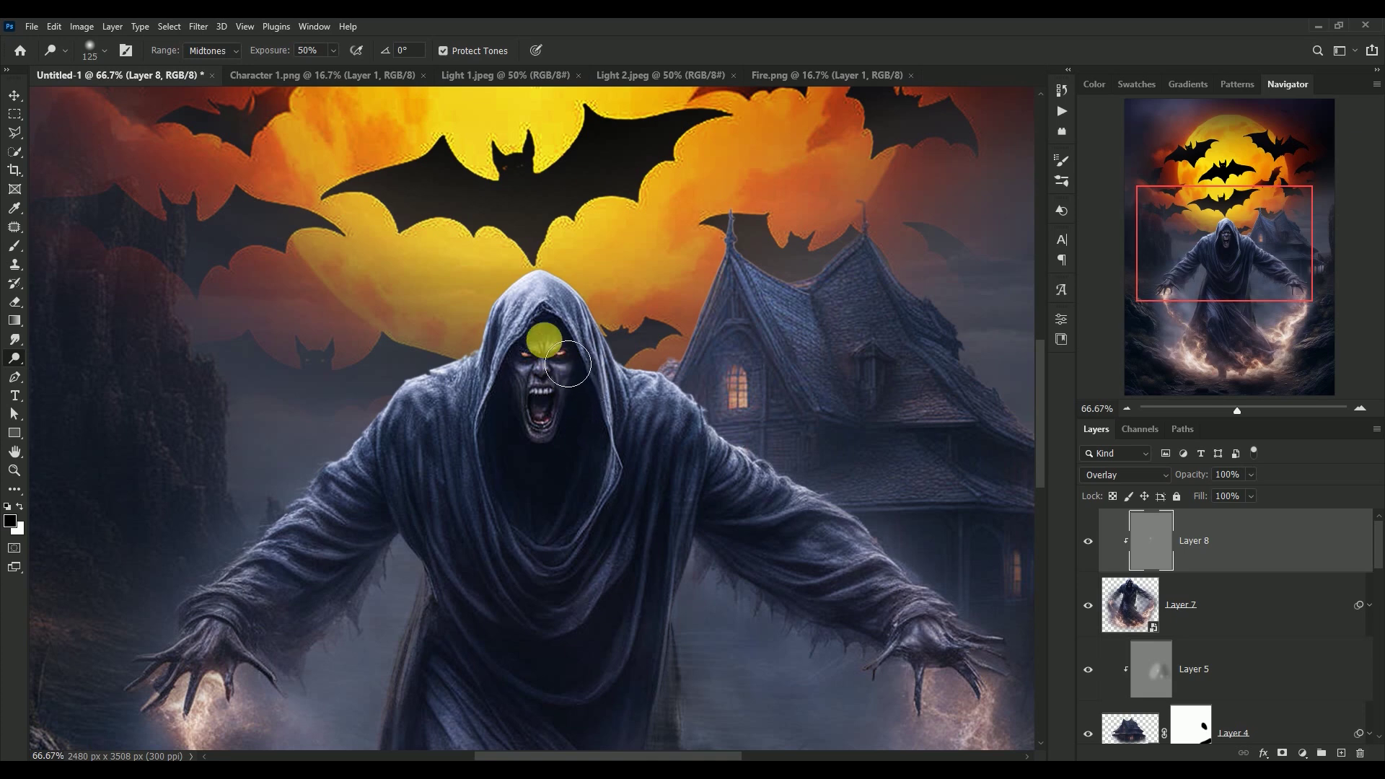
key(bracketleft)
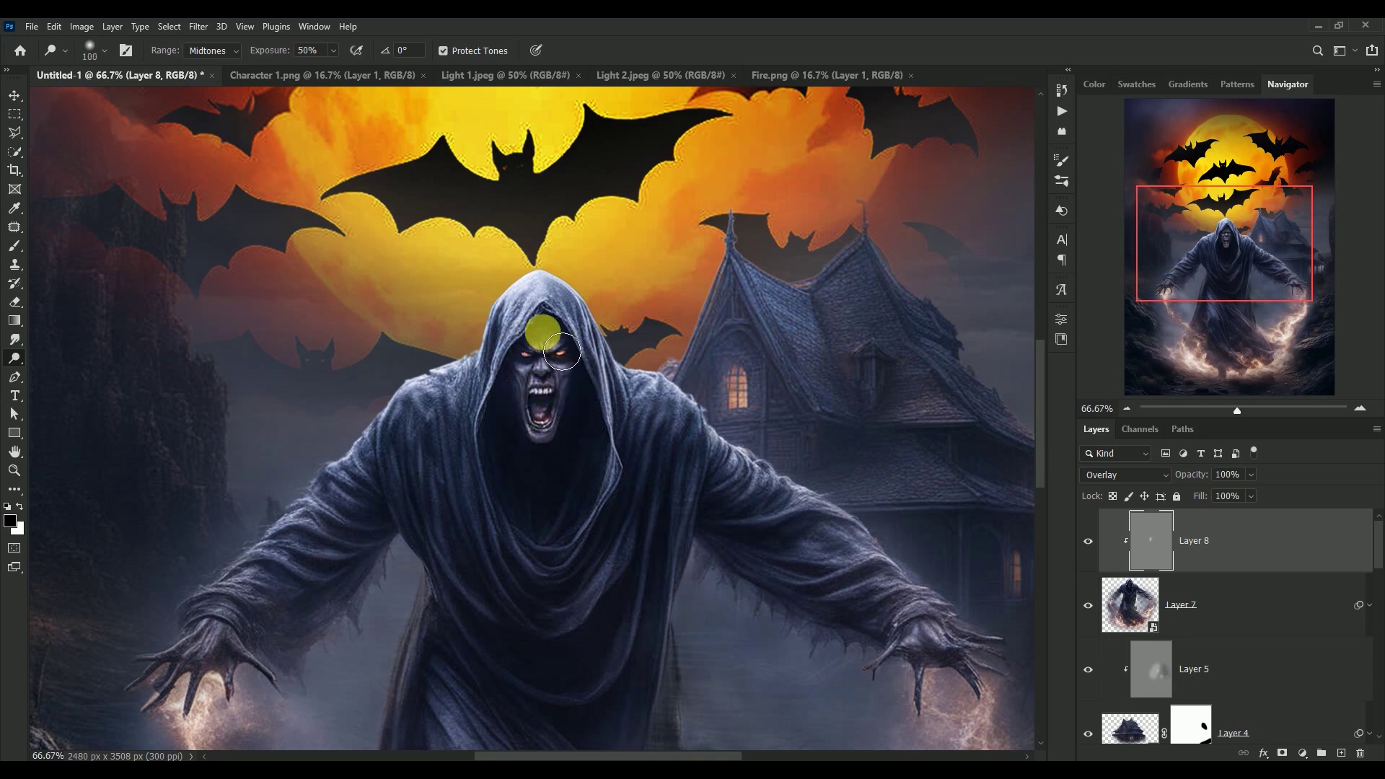
key(bracketright)
key(bracketright)
key(bracketright)
mouse_move(549, 443)
mouse_down()
mouse_move(579, 299)
mouse_move(294, 569)
mouse_move(817, 521)
mouse_move(961, 658)
mouse_move(688, 479)
mouse_move(696, 470)
mouse_move(712, 517)
mouse_move(686, 618)
mouse_move(718, 544)
mouse_move(457, 495)
mouse_move(504, 582)
mouse_move(495, 603)
mouse_move(571, 574)
mouse_move(541, 271)
mouse_up()
- Undo an overdone brightening on the fiery wisp and brighten the robe's left folds
key(bracketright)
key(bracketright)
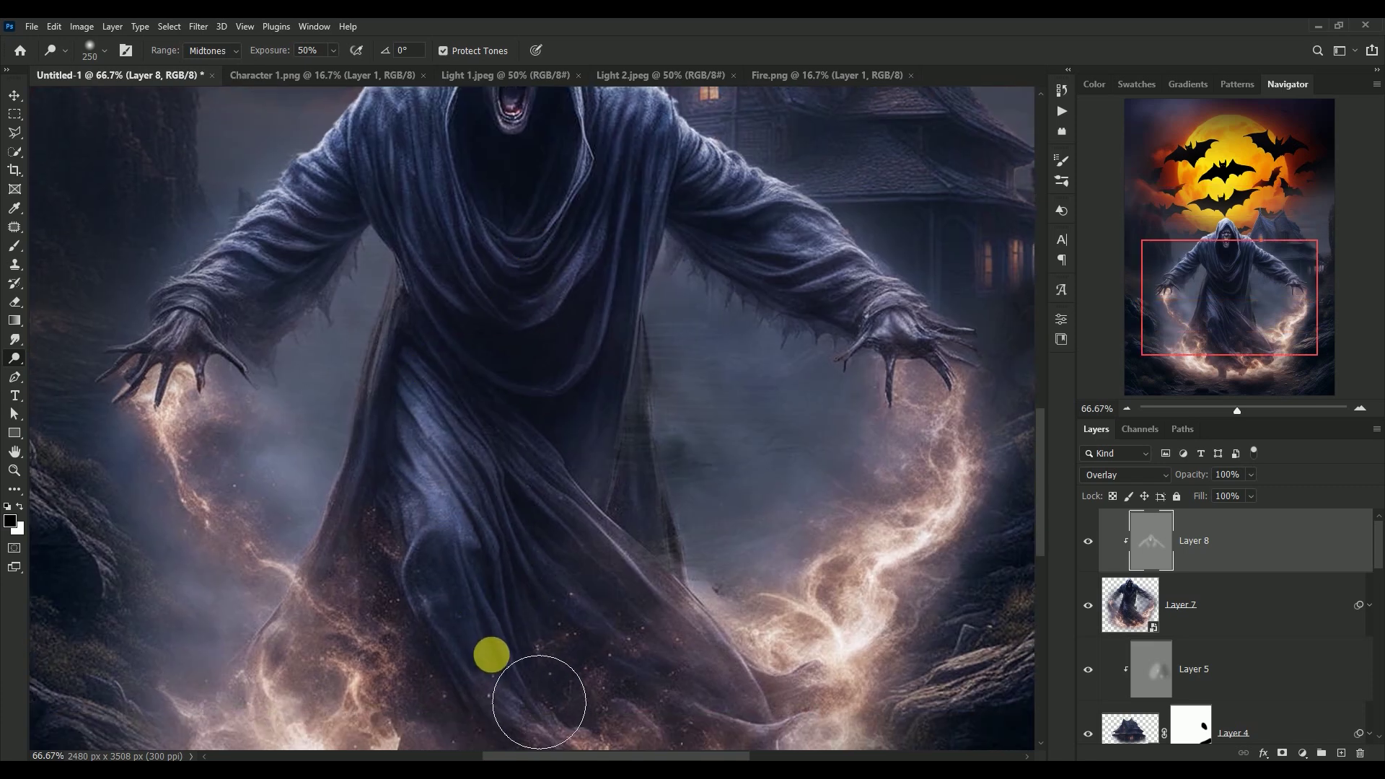
mouse_move(483, 484)
mouse_down()
mouse_move(231, 386)
mouse_move(235, 501)
mouse_move(339, 652)
mouse_up()
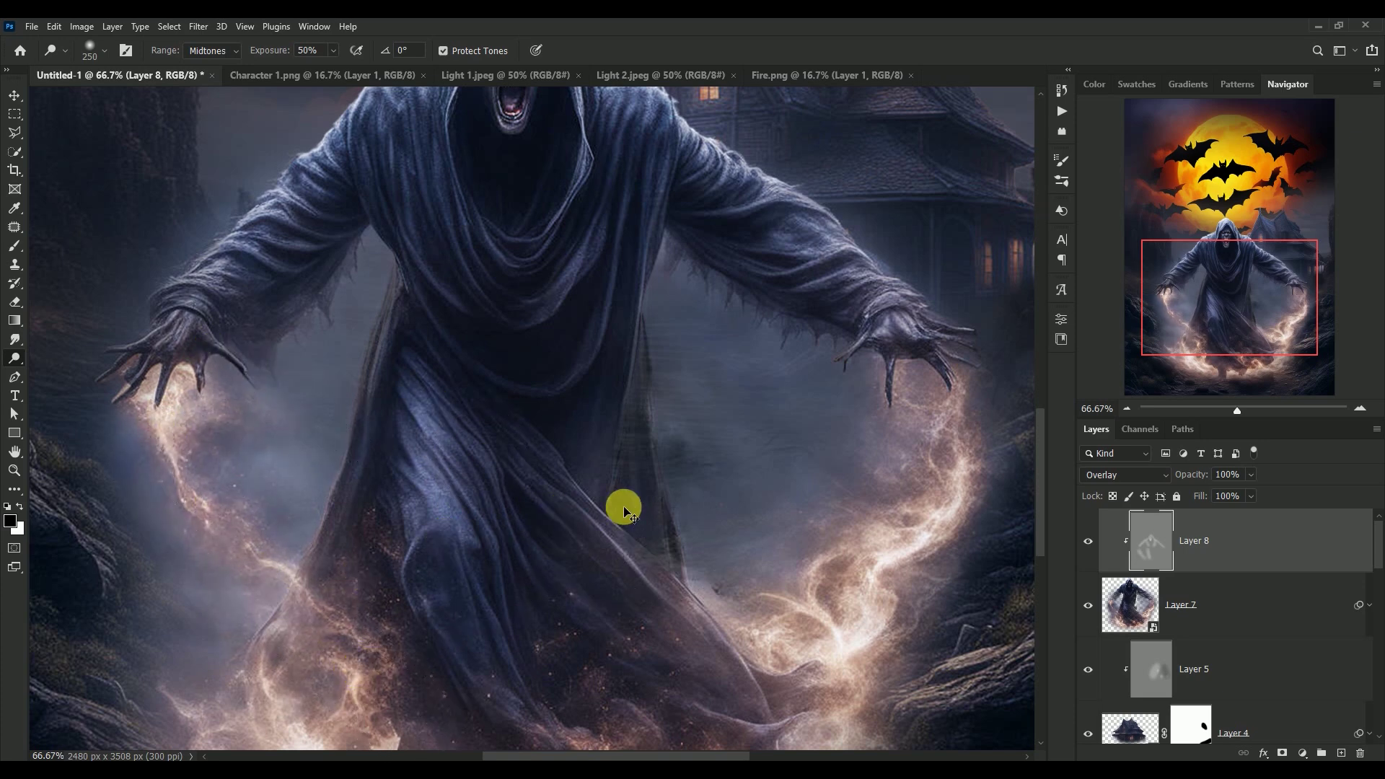
key(ctrl+z)
mouse_move(671, 555)
mouse_down()
mouse_move(535, 504)
mouse_move(541, 485)
mouse_move(433, 420)
mouse_move(392, 649)
mouse_move(594, 501)
mouse_move(677, 636)
mouse_up()
scroll(707, 599, up, 3)
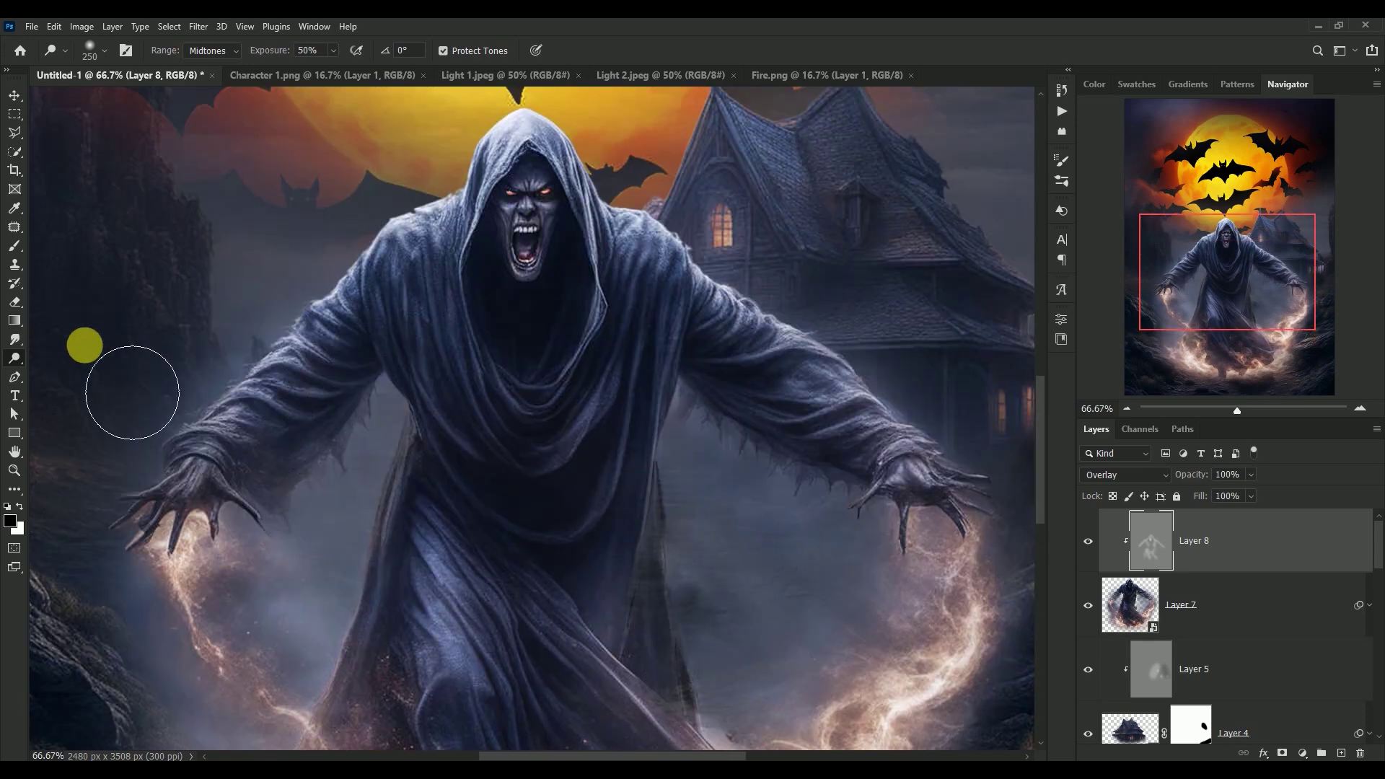
right_click(20, 358)
- With the Burn Tool at about 100–125 size, darken the fingers of both hands
click(72, 371)
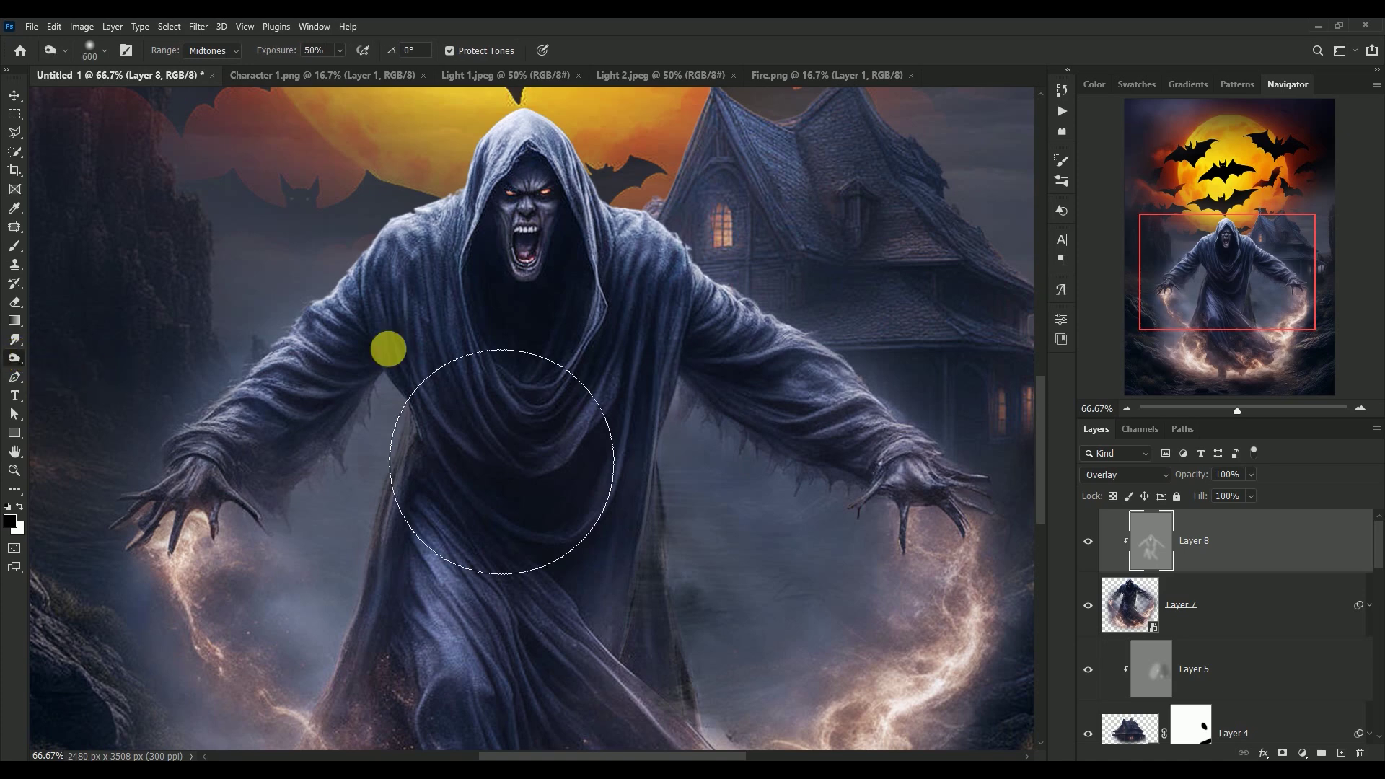
key(bracketleft)
key(bracketleft)
key(bracketleft)
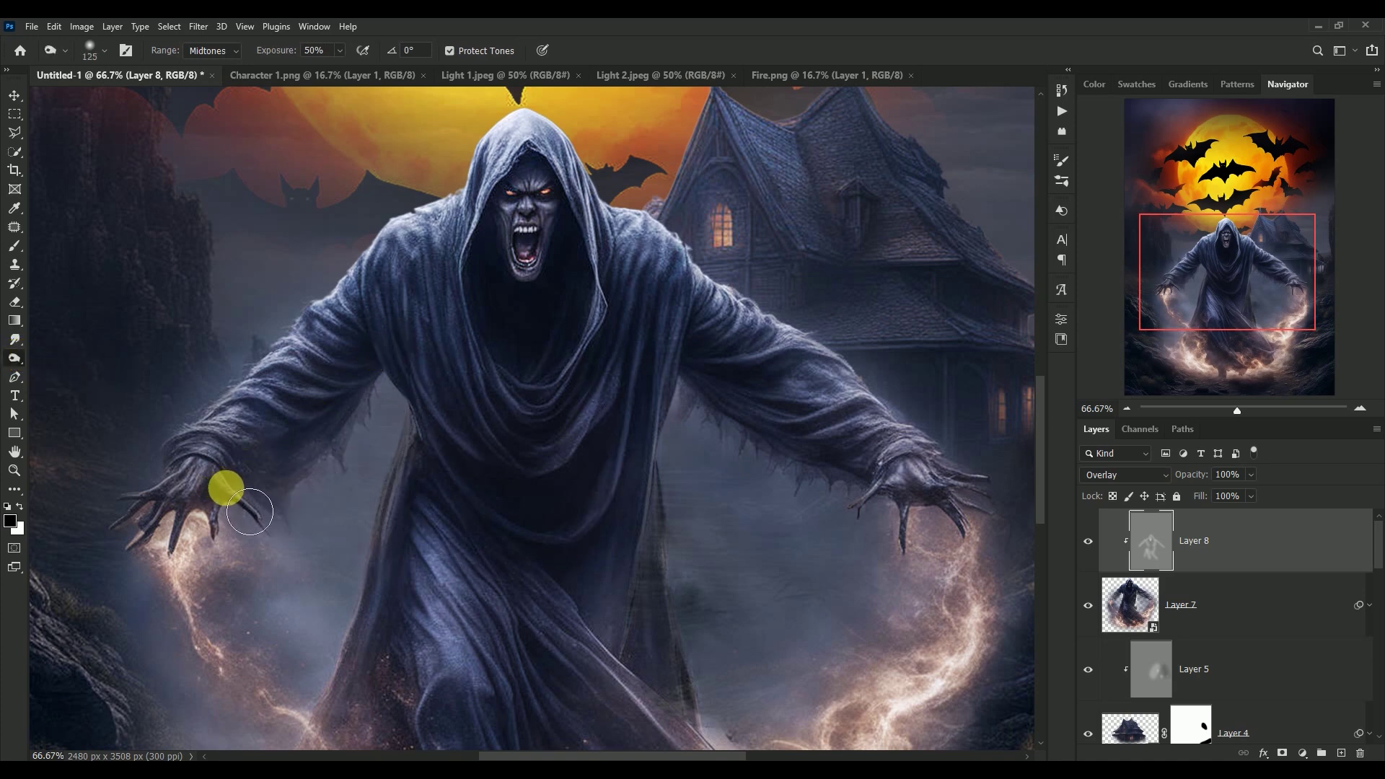
drag(257, 511, 150, 540)
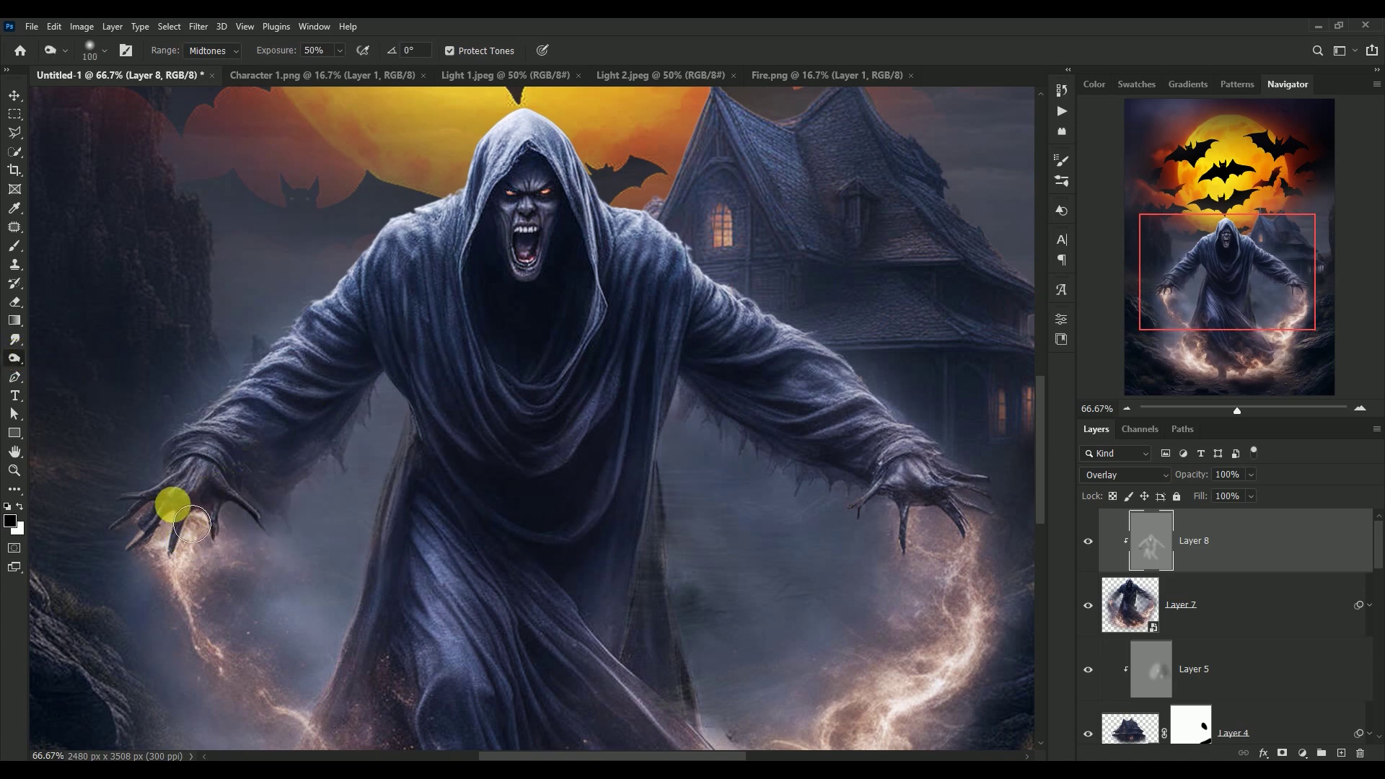
key(bracketright)
mouse_move(873, 532)
mouse_down()
mouse_move(994, 511)
mouse_move(822, 445)
mouse_up()
- Darken the right forearm, robe, area around the mouth and the left sleeve
key(bracketright)
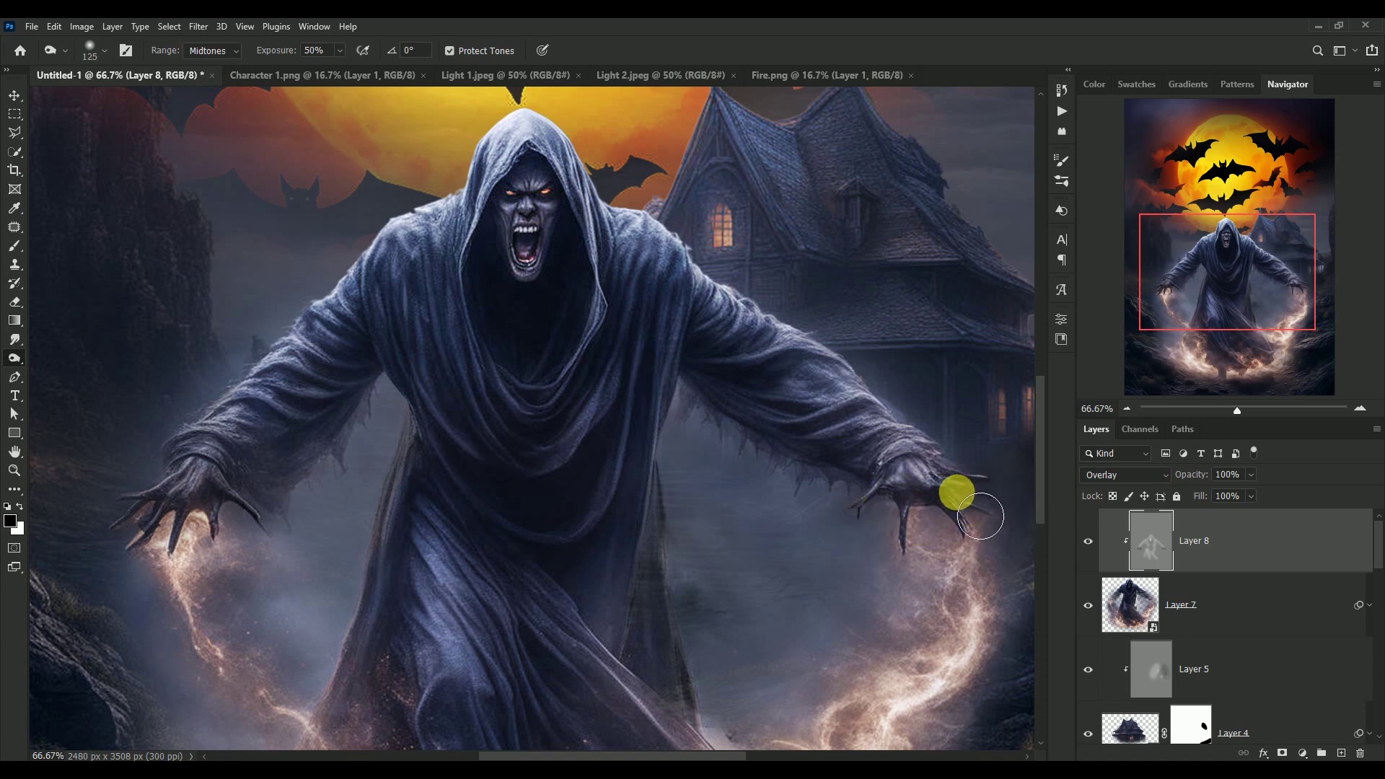
key(bracketright)
key(bracketright)
key(bracketright)
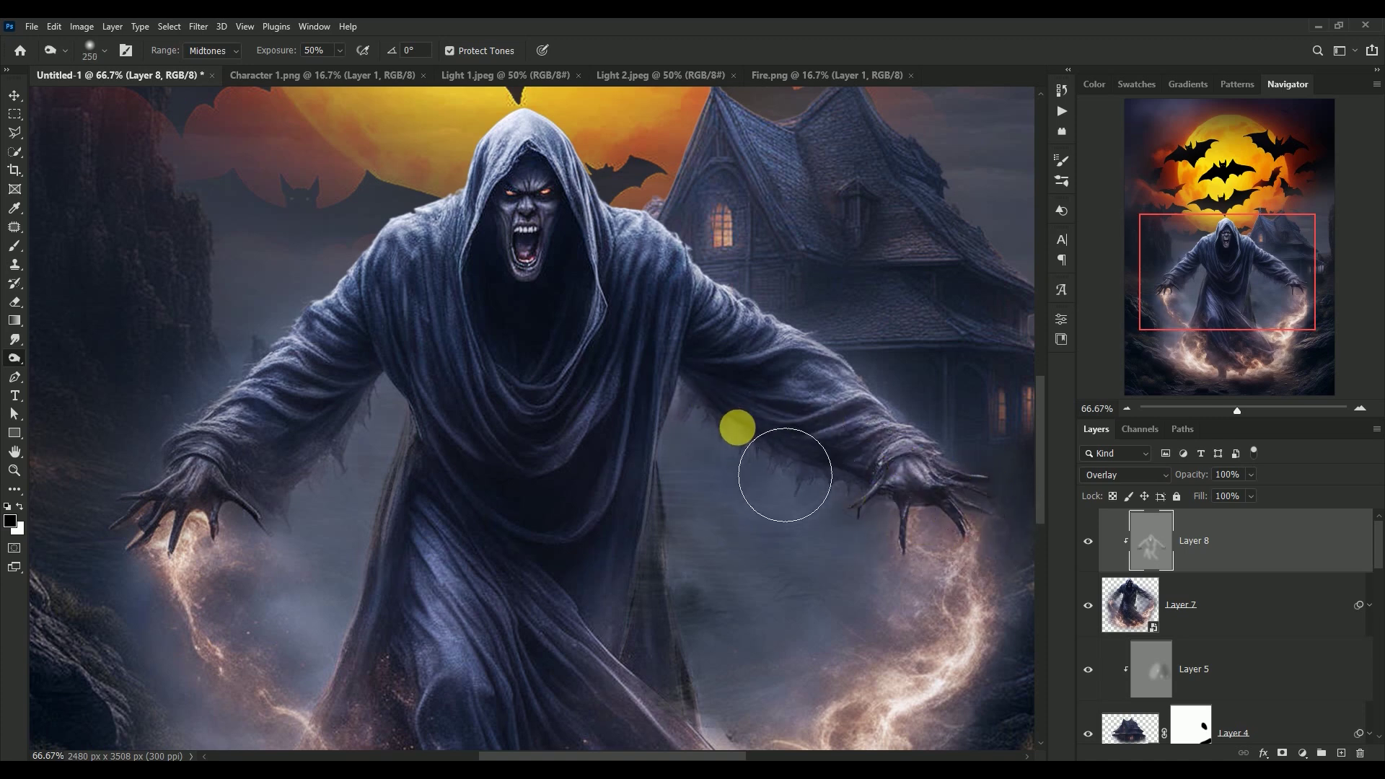
mouse_move(822, 445)
mouse_down()
mouse_move(581, 493)
mouse_move(473, 390)
mouse_up()
key(bracketleft)
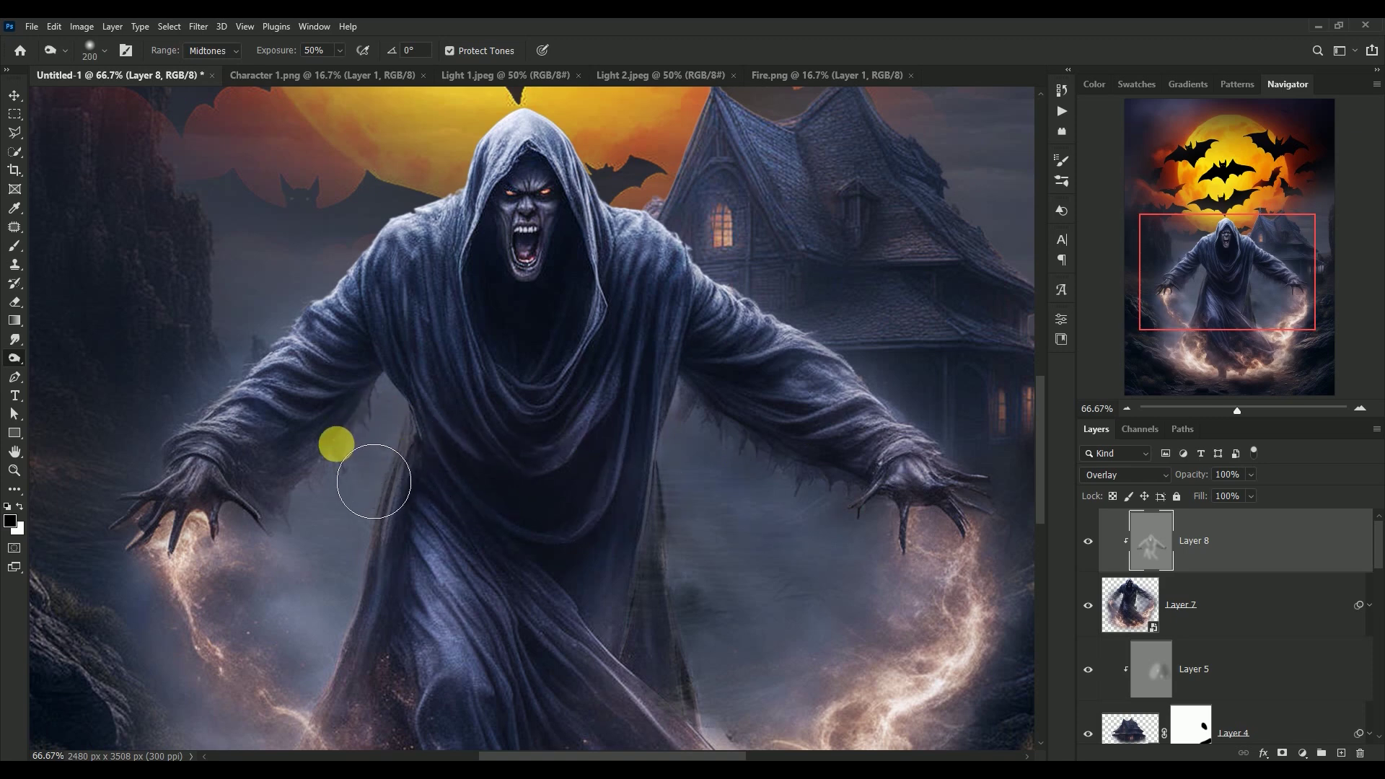
key(bracketleft)
key(bracketleft)
key(bracketleft)
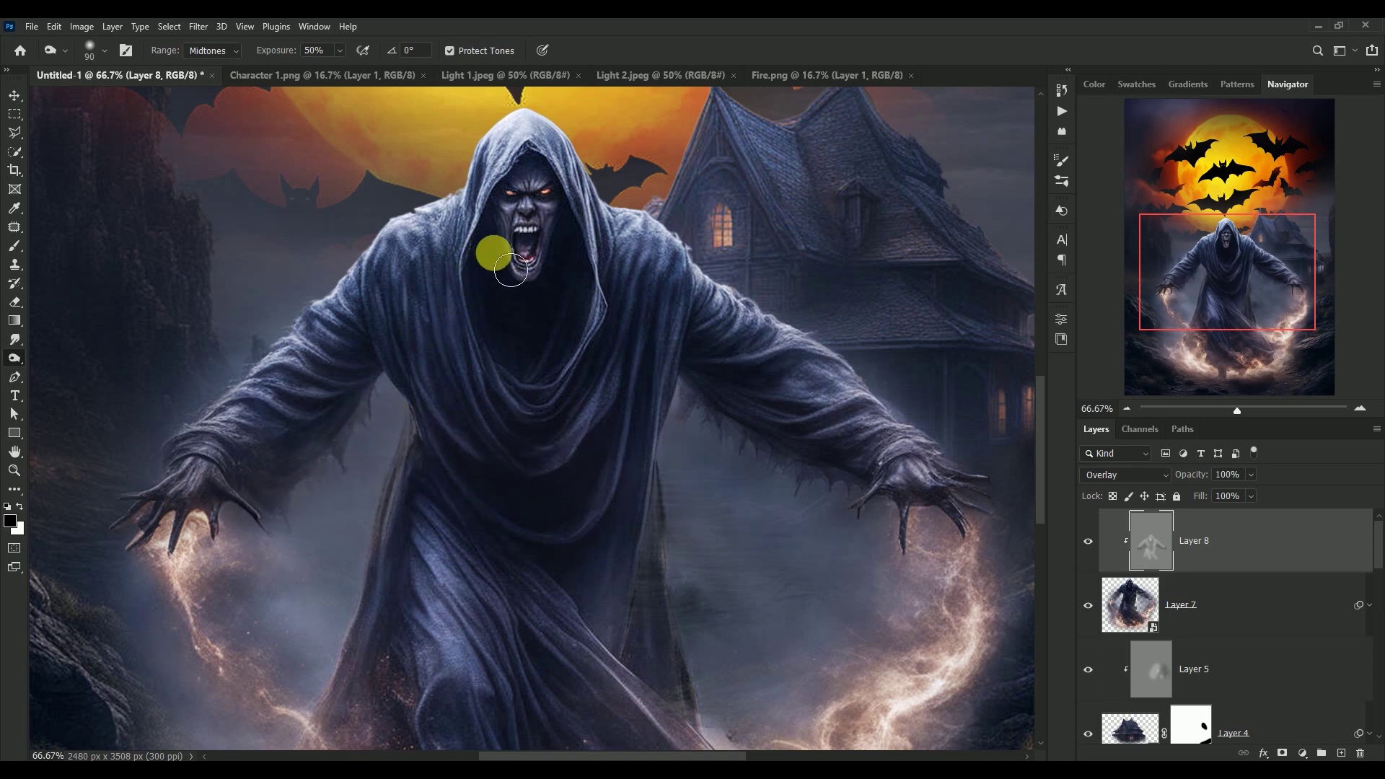
mouse_move(473, 390)
mouse_down()
mouse_move(528, 245)
mouse_move(530, 261)
mouse_move(602, 285)
mouse_move(604, 335)
mouse_move(569, 404)
mouse_move(488, 318)
mouse_move(513, 404)
mouse_move(543, 423)
mouse_move(523, 466)
mouse_move(669, 366)
mouse_move(627, 516)
mouse_move(520, 535)
mouse_move(444, 419)
mouse_move(420, 346)
mouse_move(423, 284)
mouse_move(352, 388)
mouse_move(317, 365)
mouse_move(375, 397)
mouse_move(285, 404)
mouse_move(328, 437)
mouse_move(711, 387)
mouse_move(810, 349)
mouse_move(721, 365)
mouse_move(890, 422)
mouse_move(798, 433)
mouse_move(911, 435)
mouse_move(848, 481)
mouse_move(346, 461)
mouse_move(210, 476)
mouse_move(238, 484)
mouse_move(196, 472)
mouse_move(241, 440)
mouse_move(396, 396)
mouse_up()
key(bracketright)
key(bracketright)
key(bracketright)
key(bracketleft)
key(bracketleft)
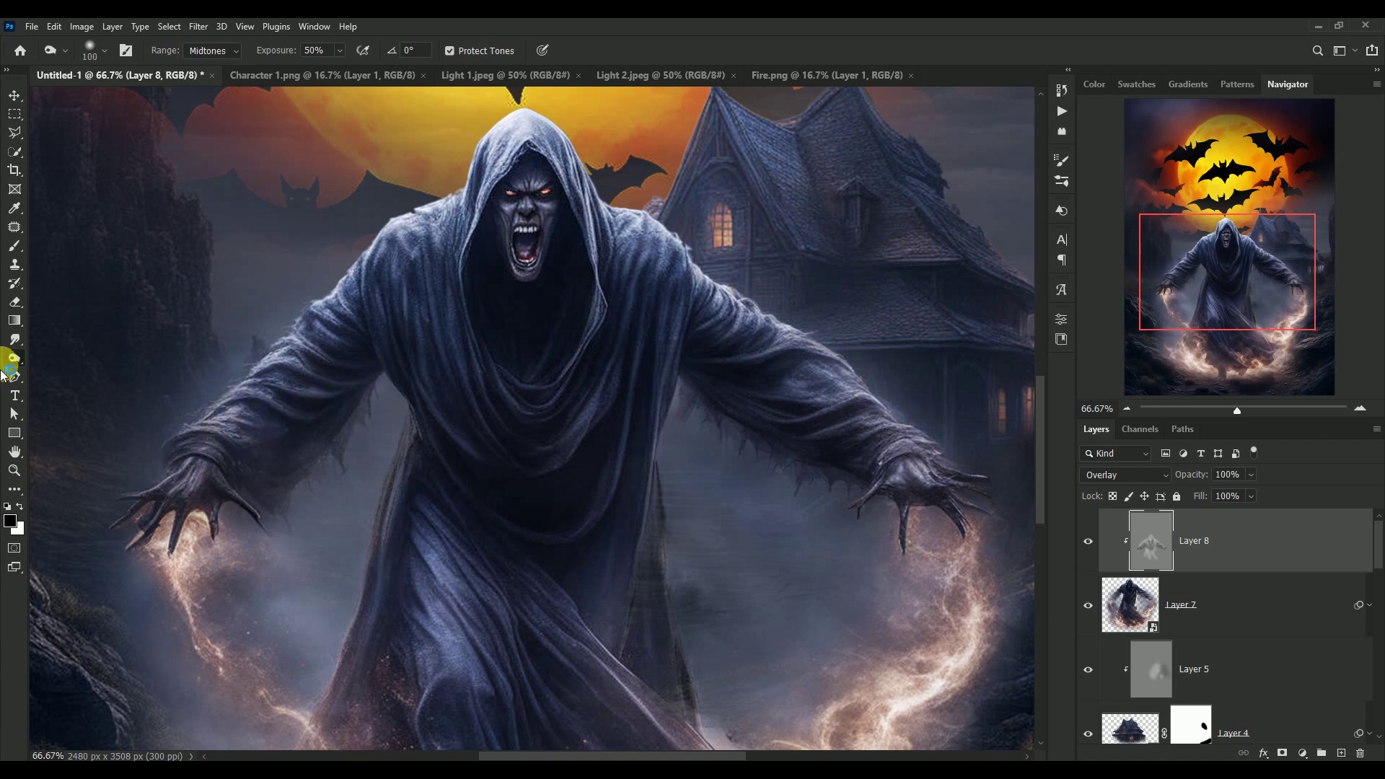
- Dodge the reaper's face and chest highlights, compare Layer 8 on and off, and fit the image
click(54, 353)
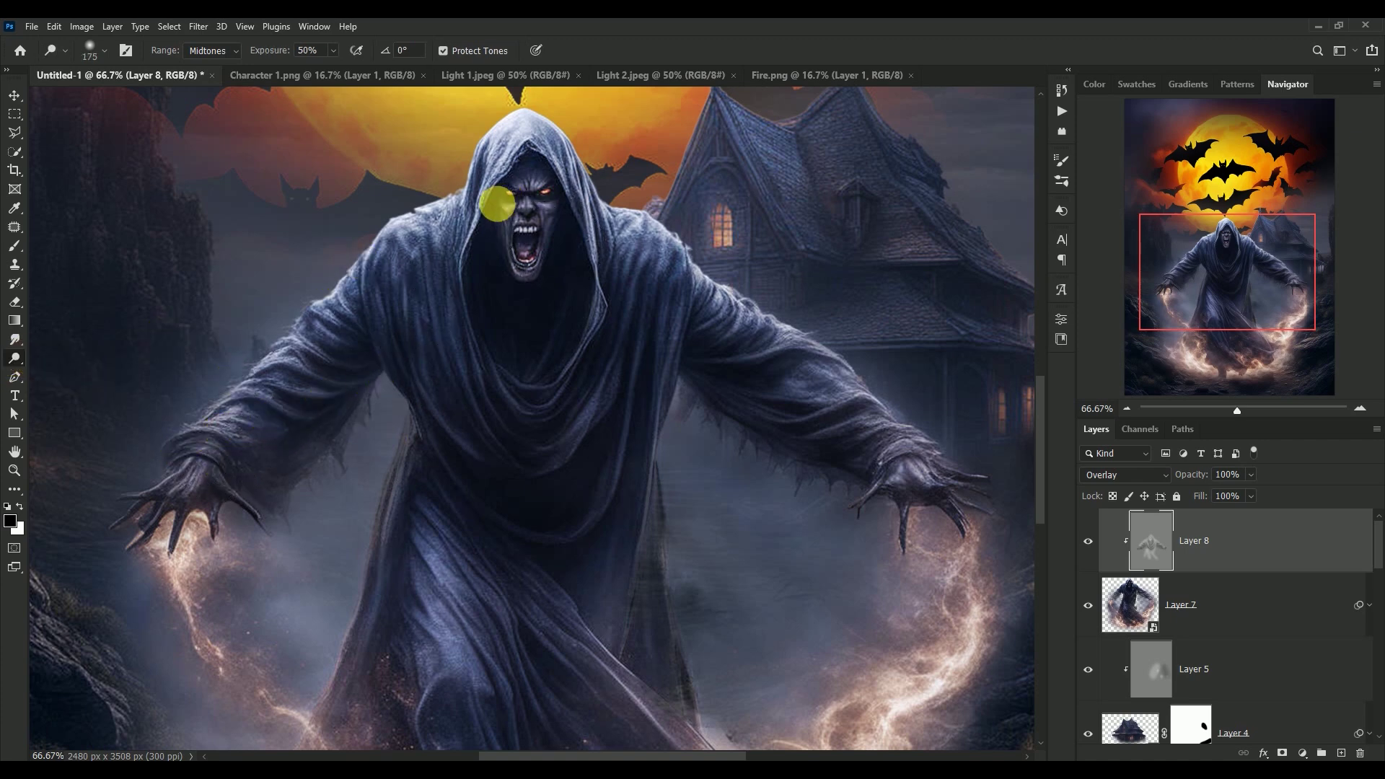
mouse_move(504, 209)
mouse_down()
mouse_move(501, 226)
mouse_move(550, 226)
mouse_move(566, 266)
mouse_move(549, 376)
mouse_move(514, 334)
mouse_up()
key(bracketright)
key(bracketright)
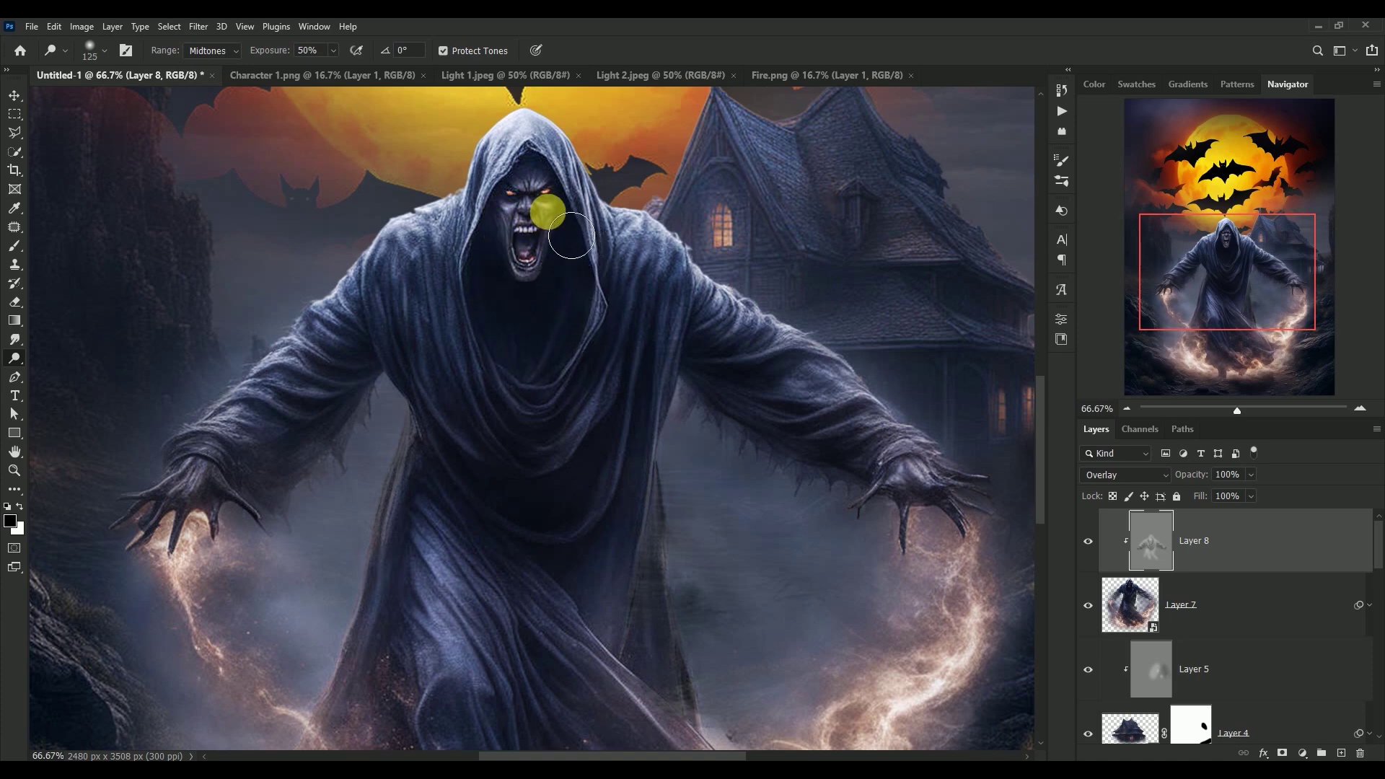
key(bracketleft)
key(bracketleft)
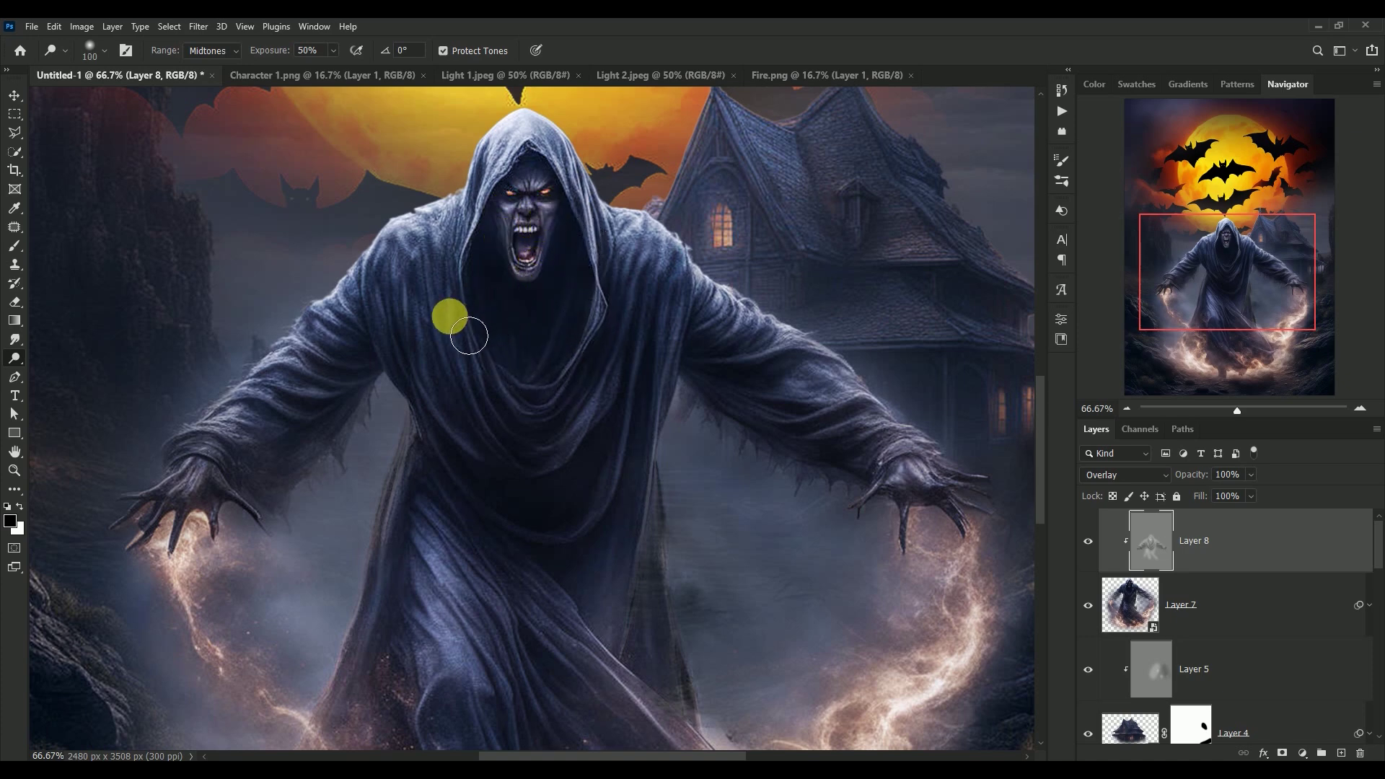
click(1088, 541)
click(1090, 545)
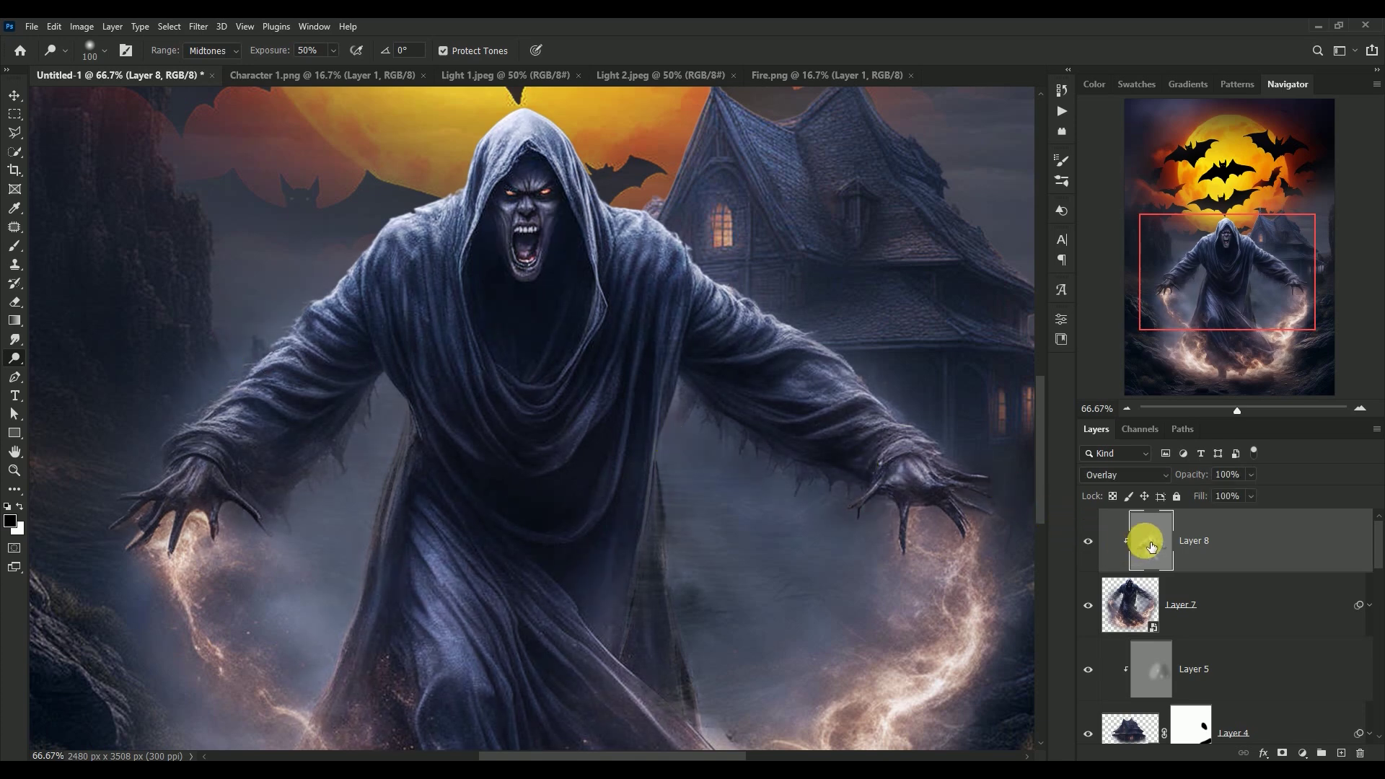
key(ctrl+0)
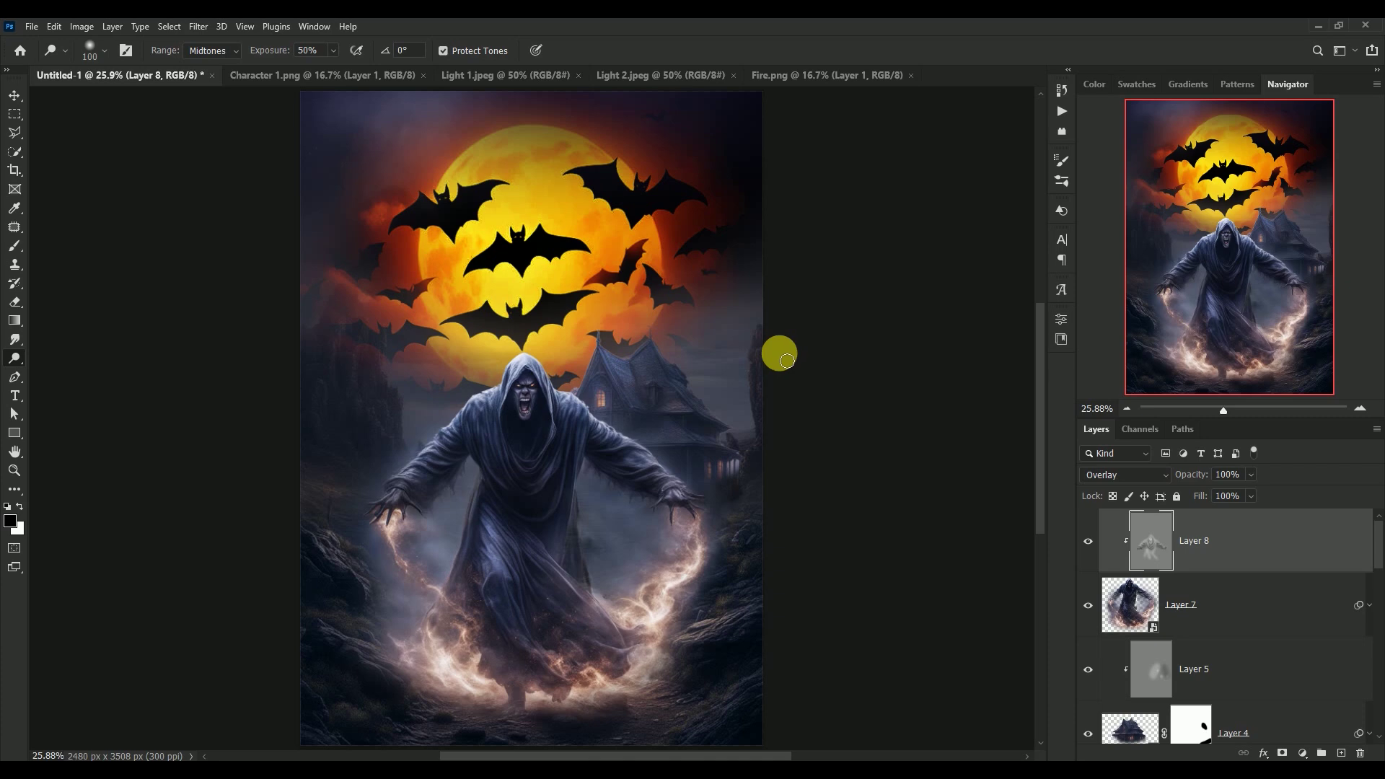
click(15, 95)
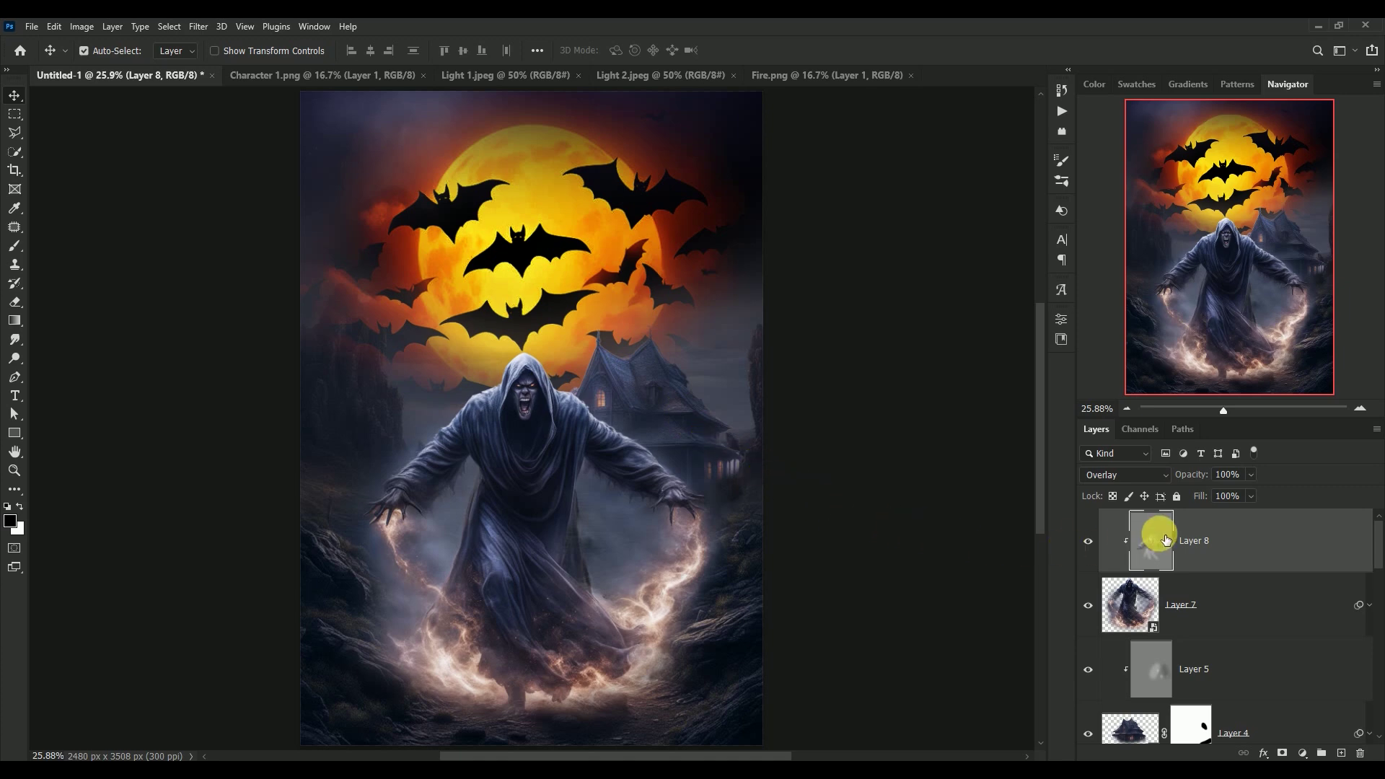
- Add a new Layer 9 and set the foreground colour to pure red ff0000
click(1342, 750)
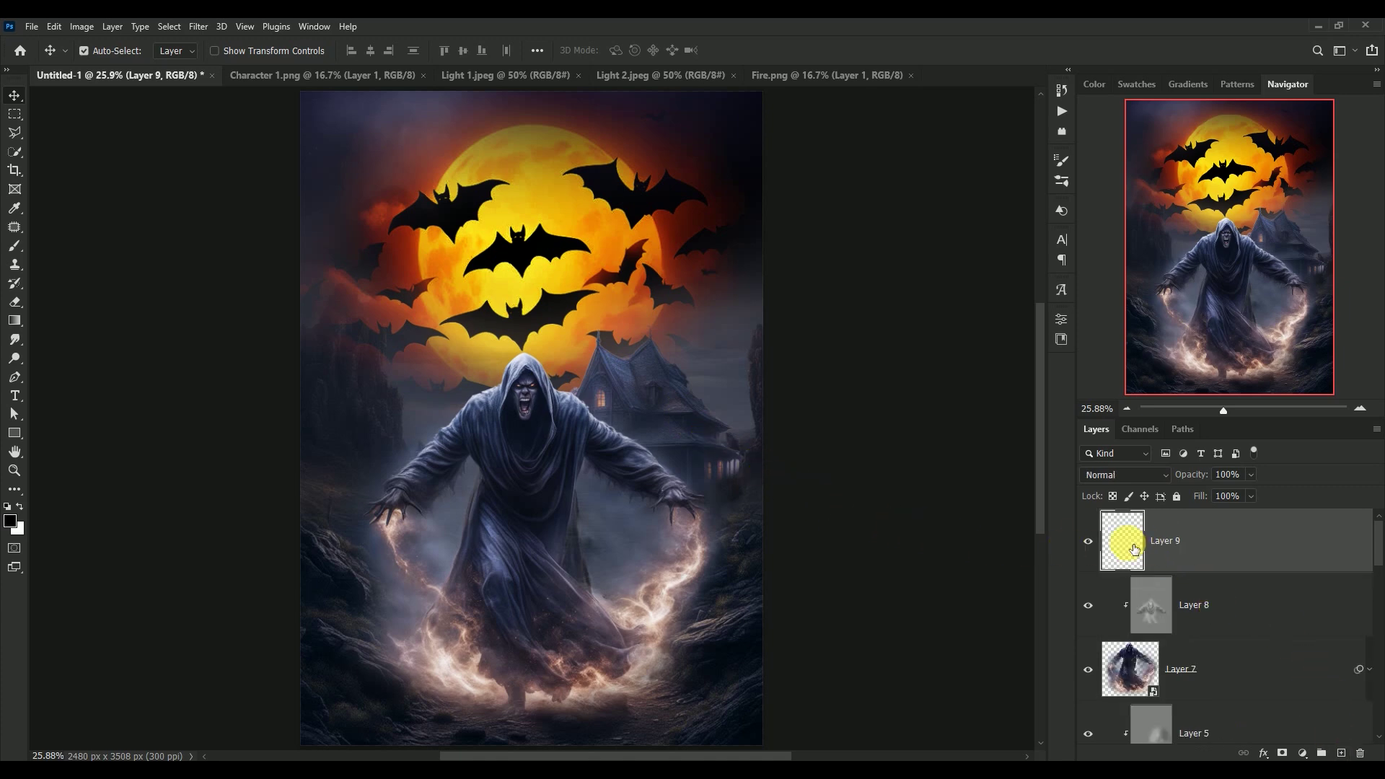
click(20, 507)
drag(863, 316, 994, 207)
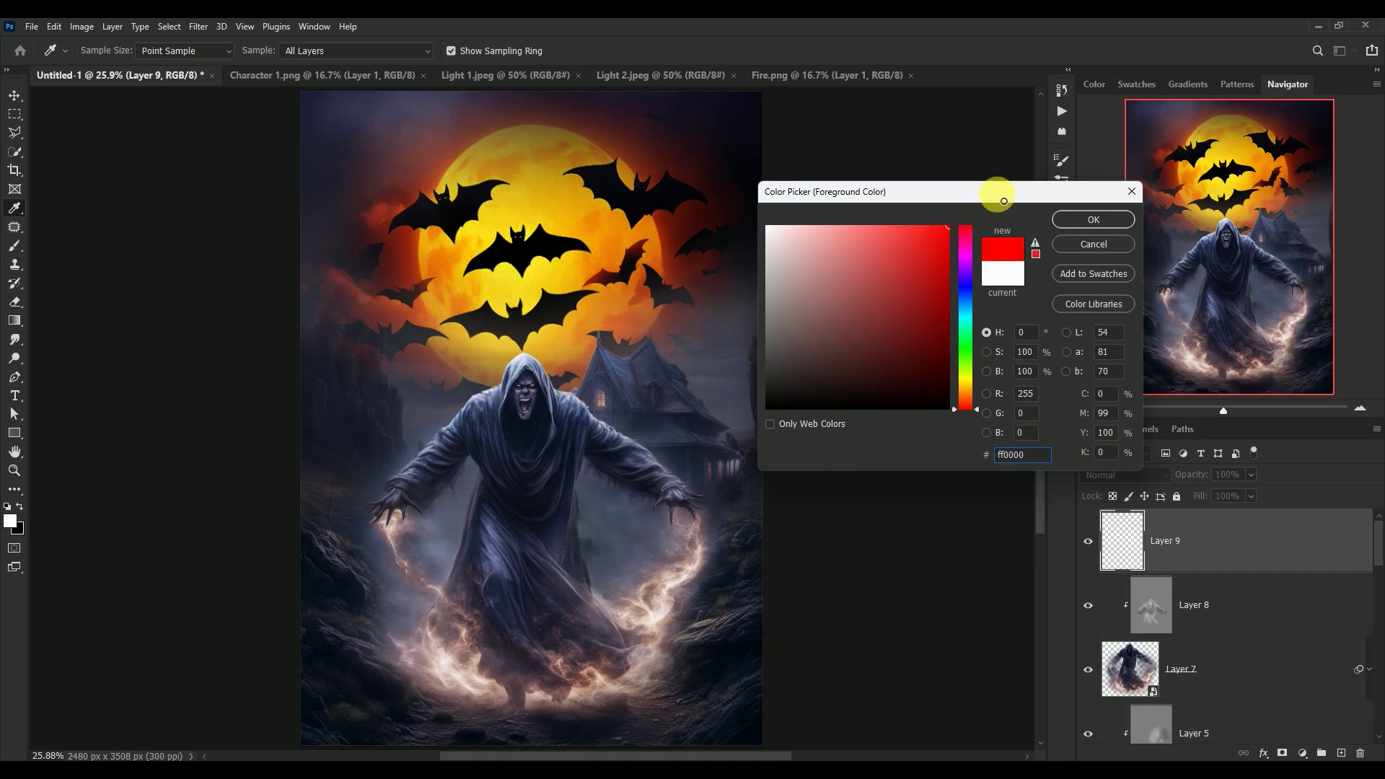
click(1075, 224)
key(v)
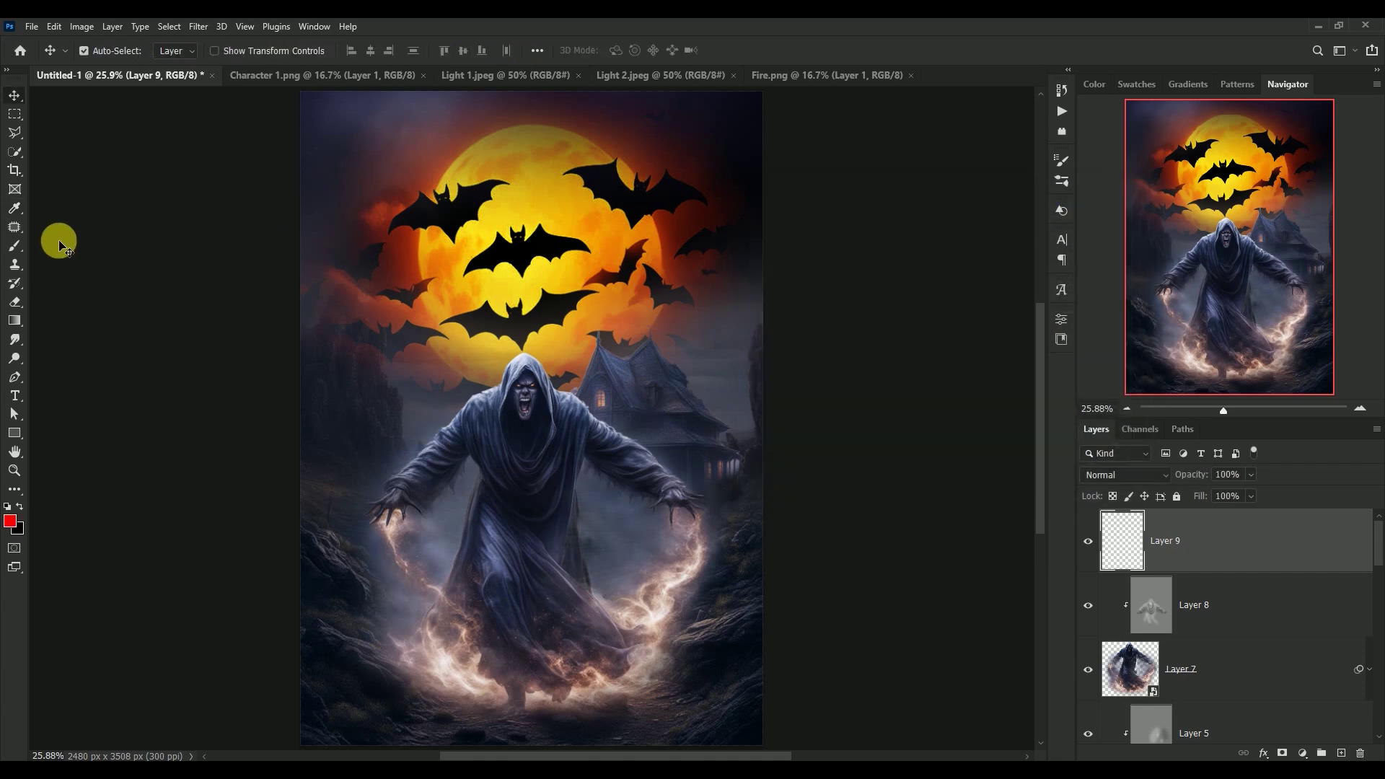
- Zoom in and paint a small red brush glow over each of the reaper's eyes
click(14, 246)
key(ctrl+plus)
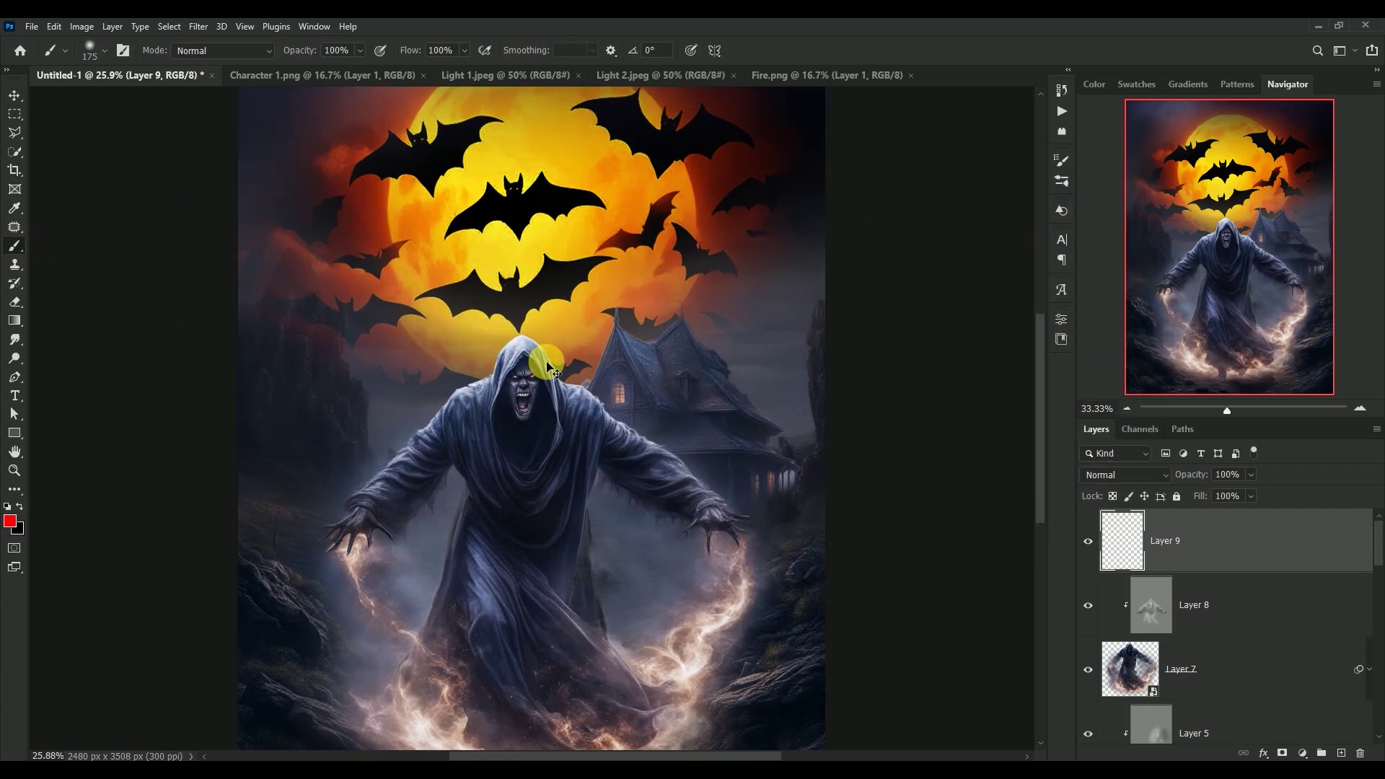
key(ctrl+plus)
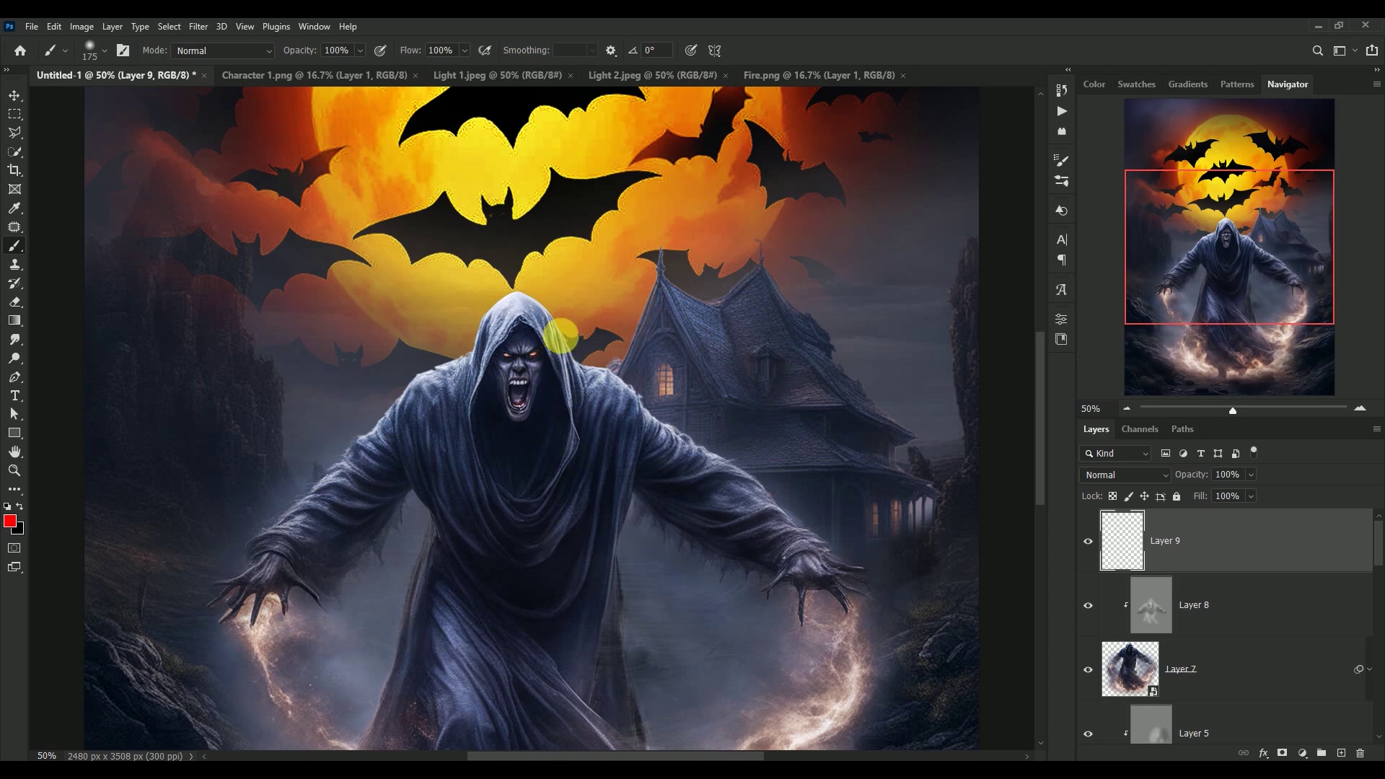
key(bracketleft)
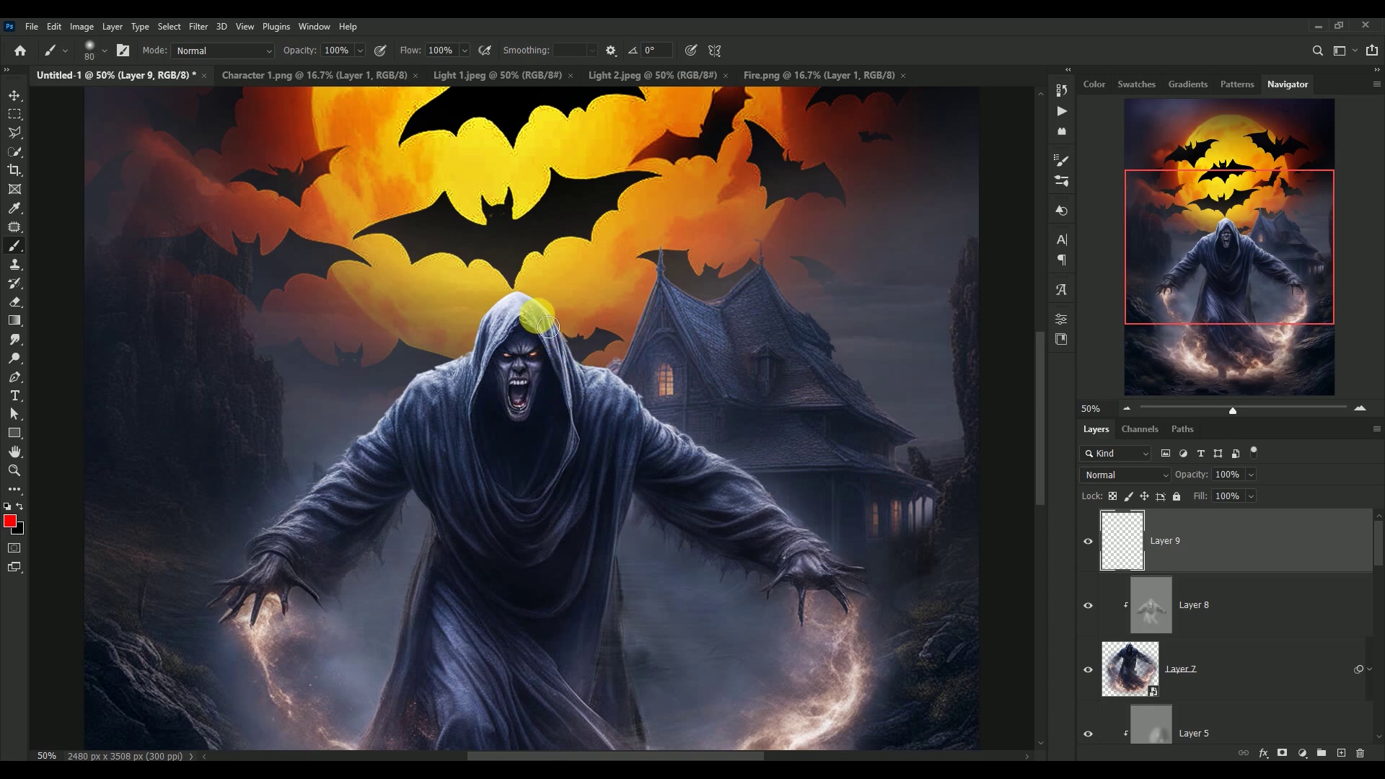
key(bracketleft)
key(bracketleft)
key(bracketleft)
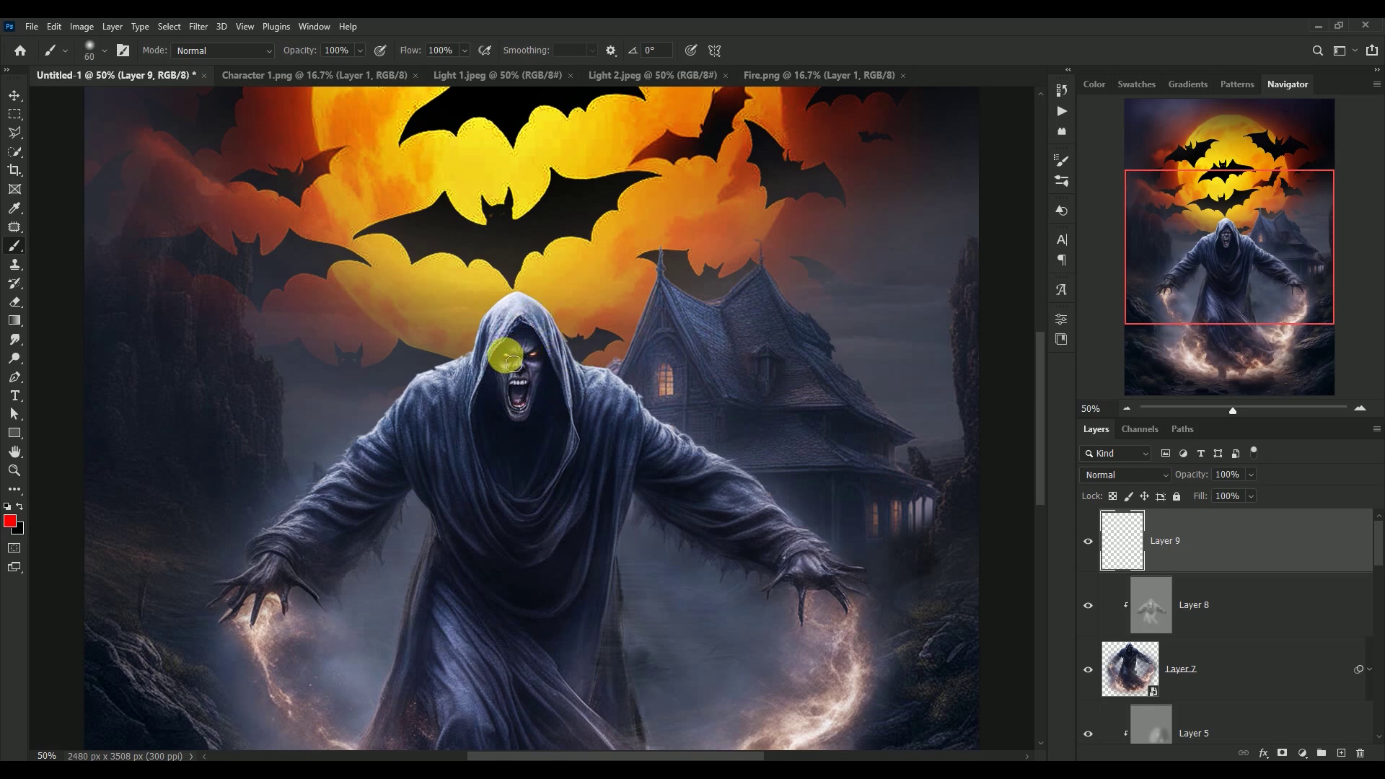
click(505, 355)
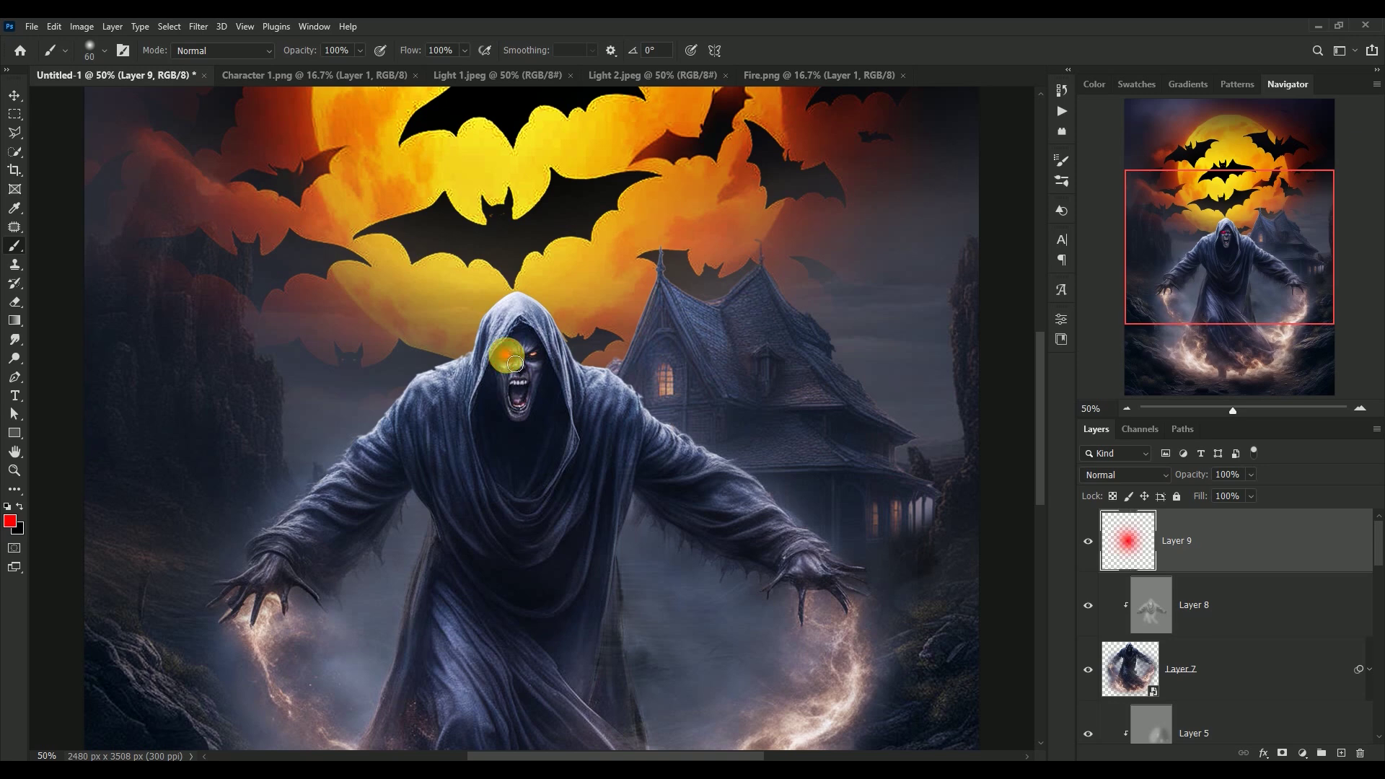
click(532, 355)
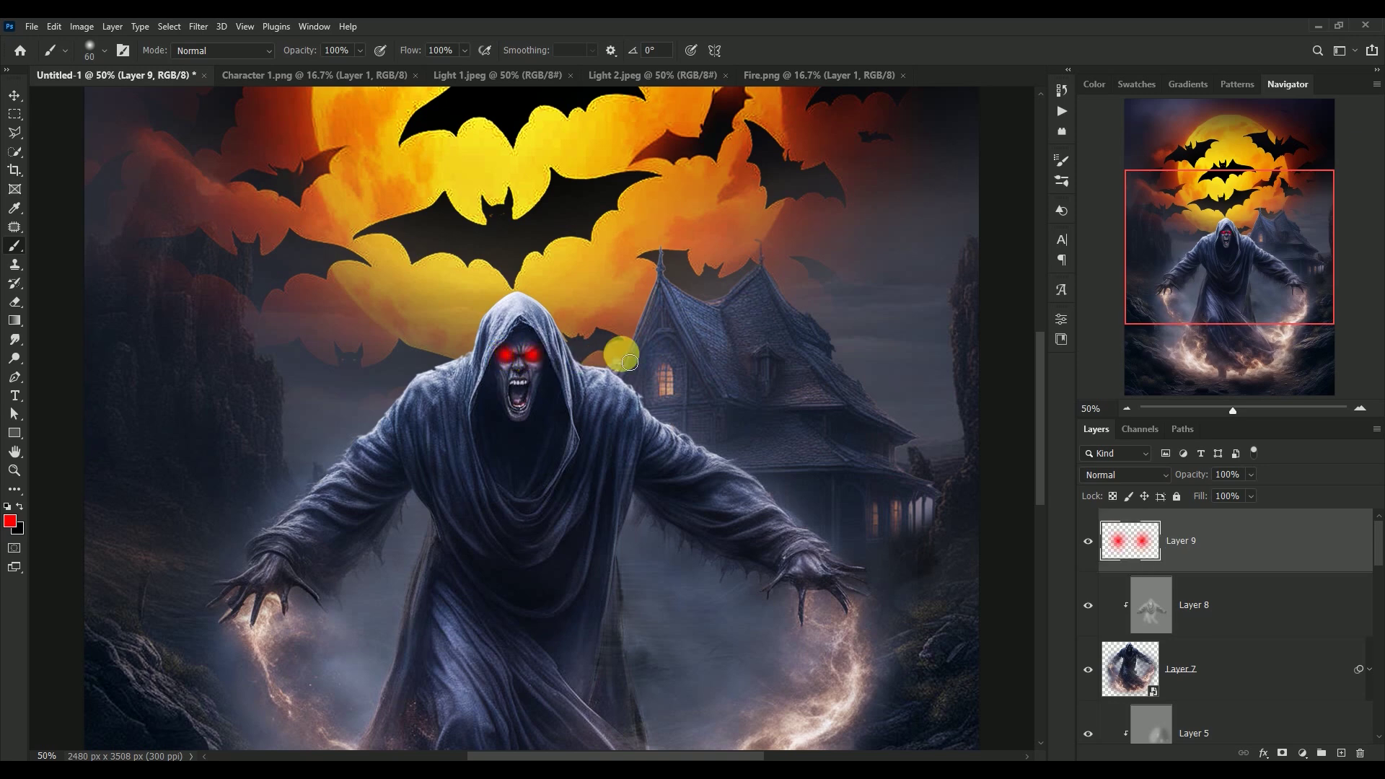
click(15, 94)
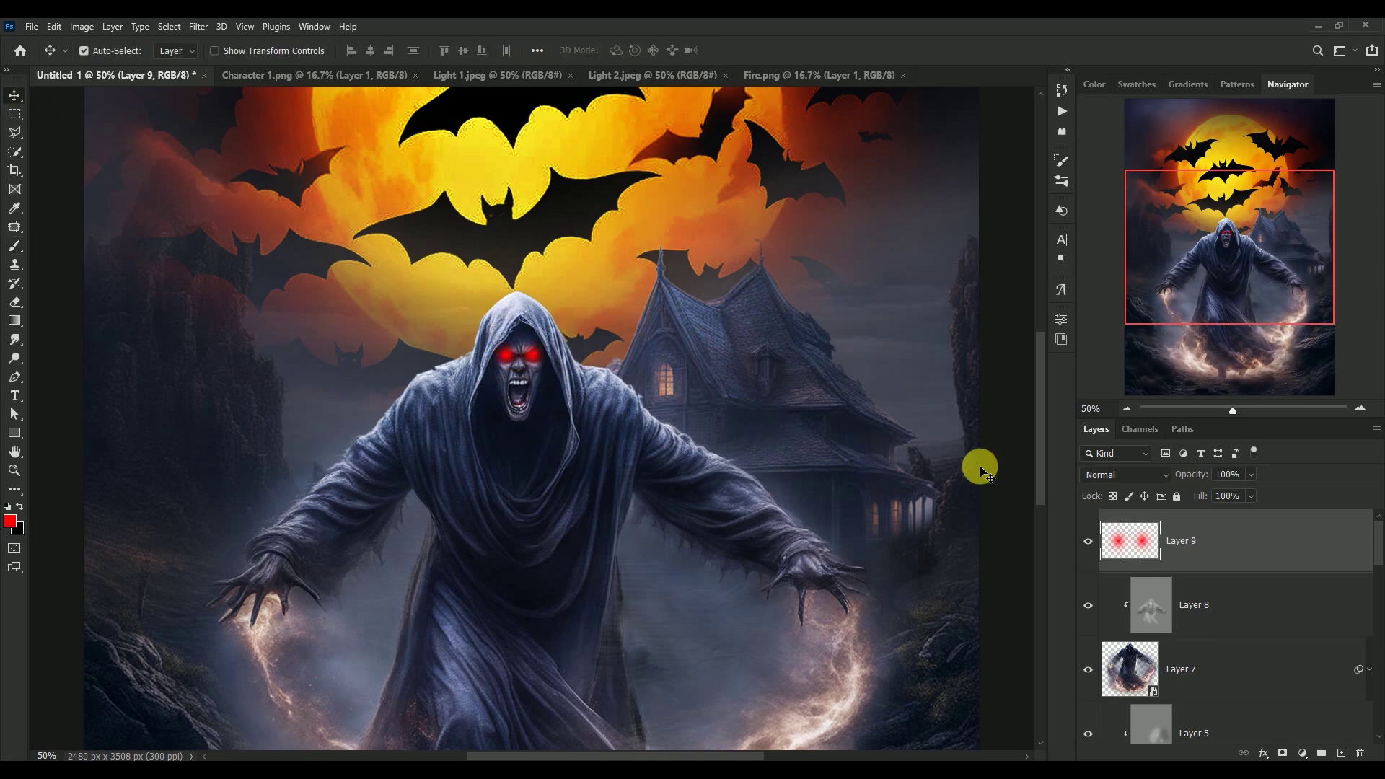
- Set Layer 9's blend mode to Color and fit the full poster back in view
click(1104, 474)
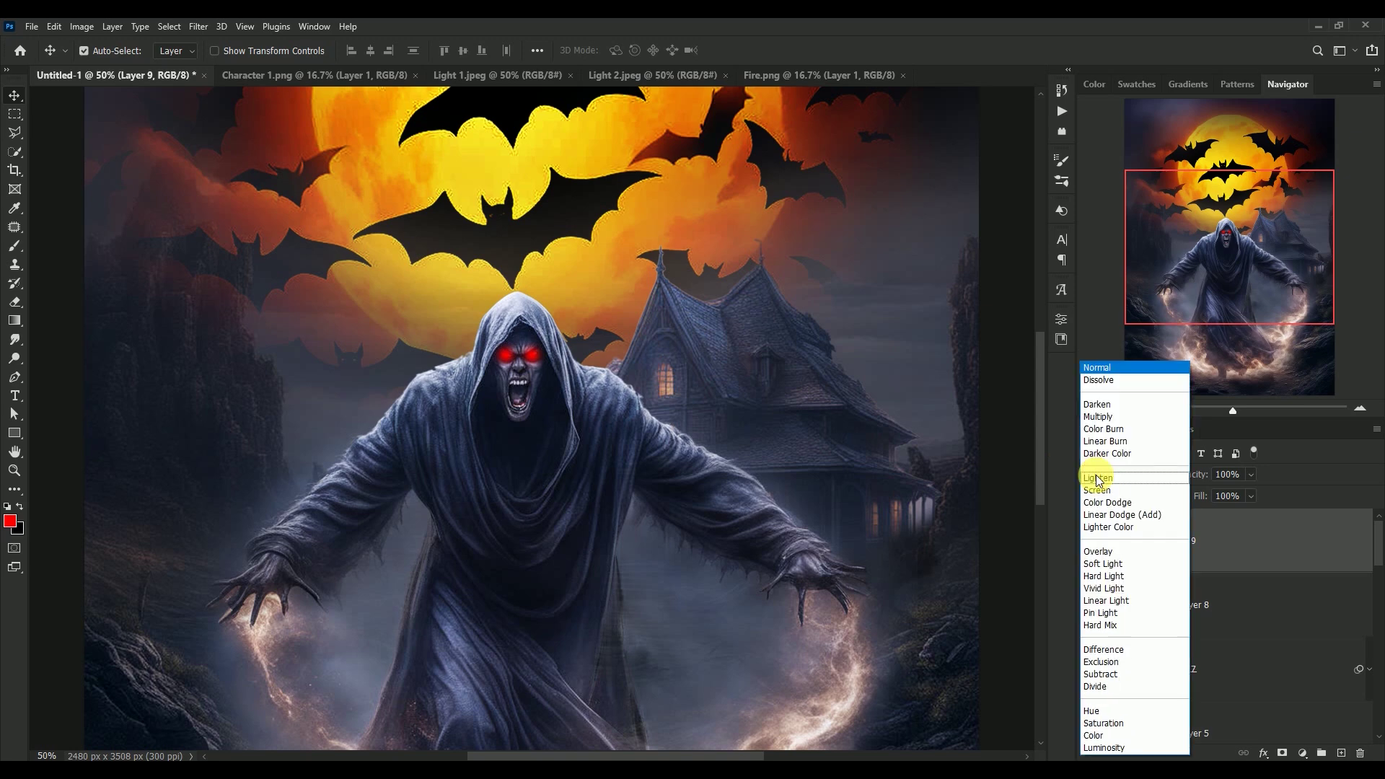
click(1119, 734)
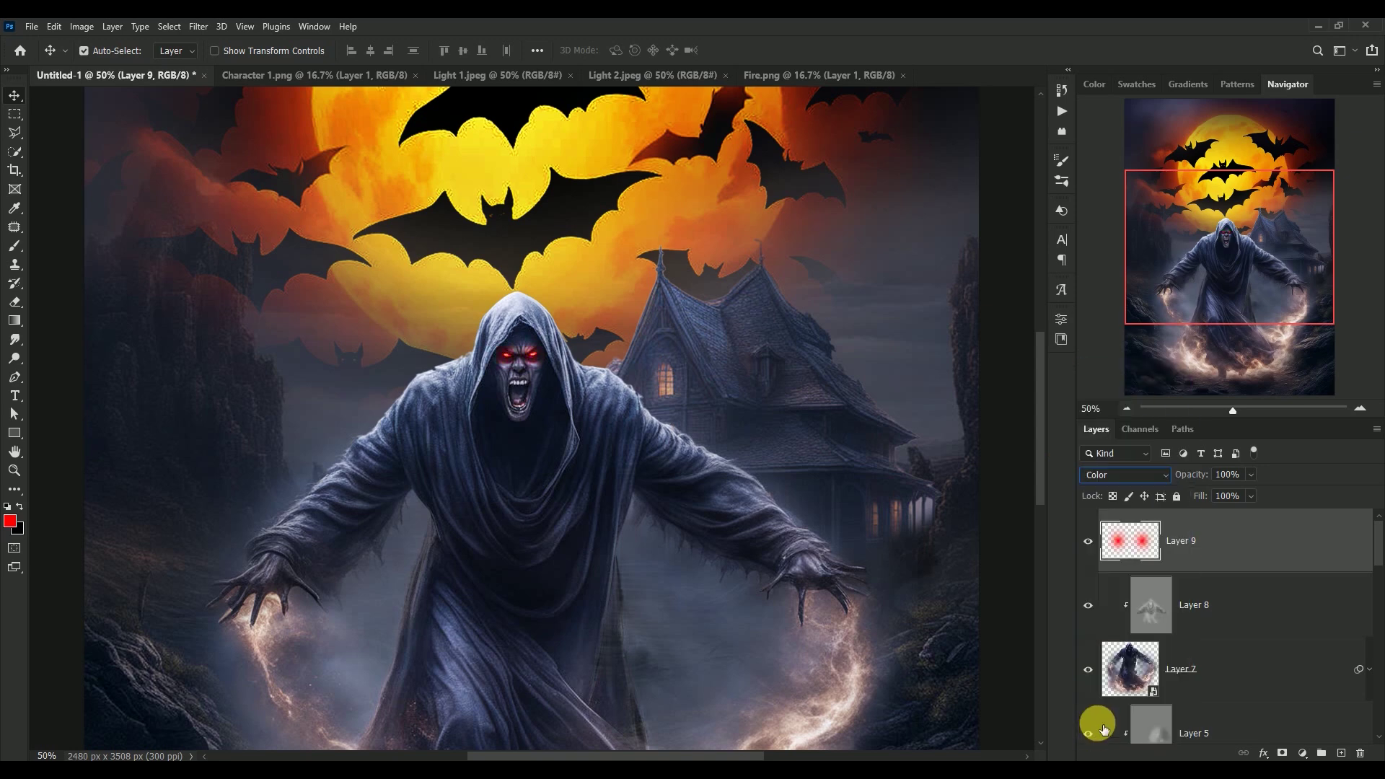
click(1089, 542)
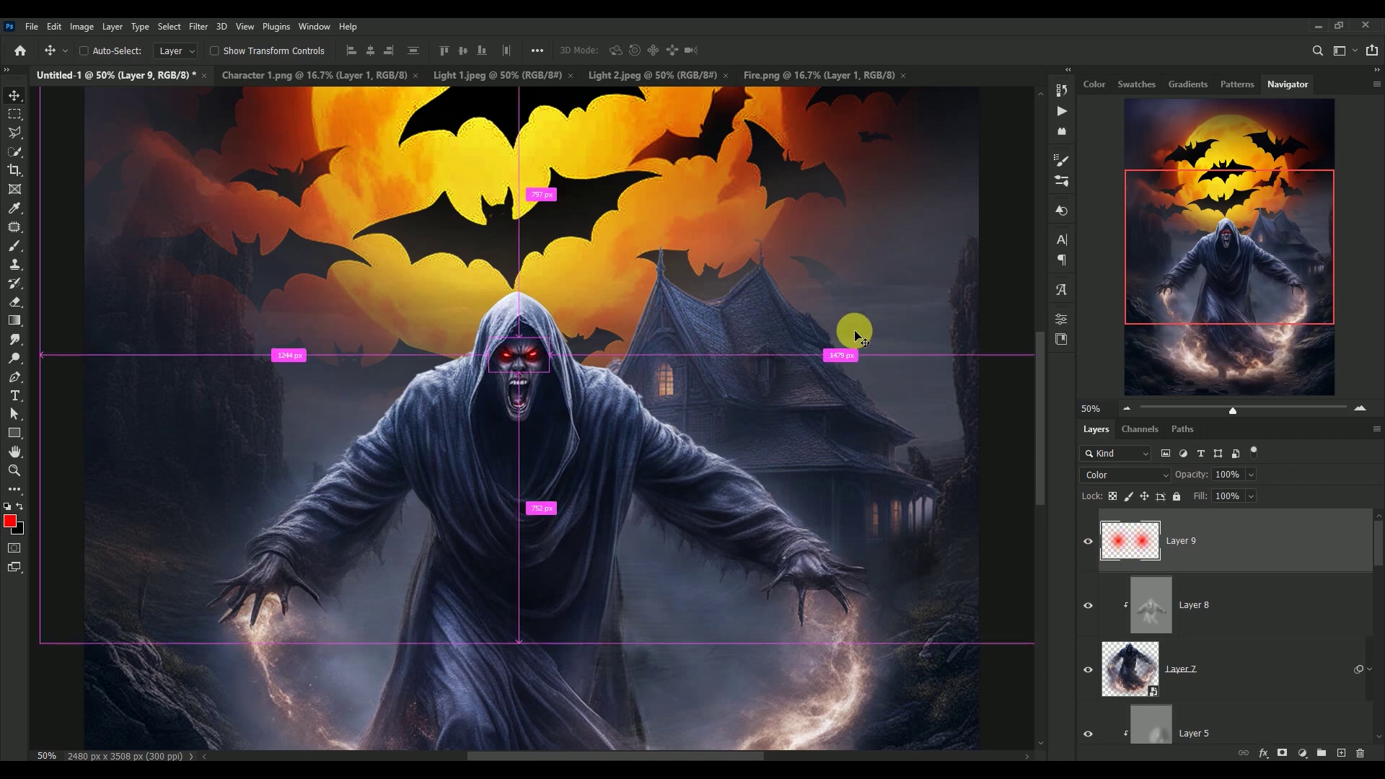
key(ctrl+0)
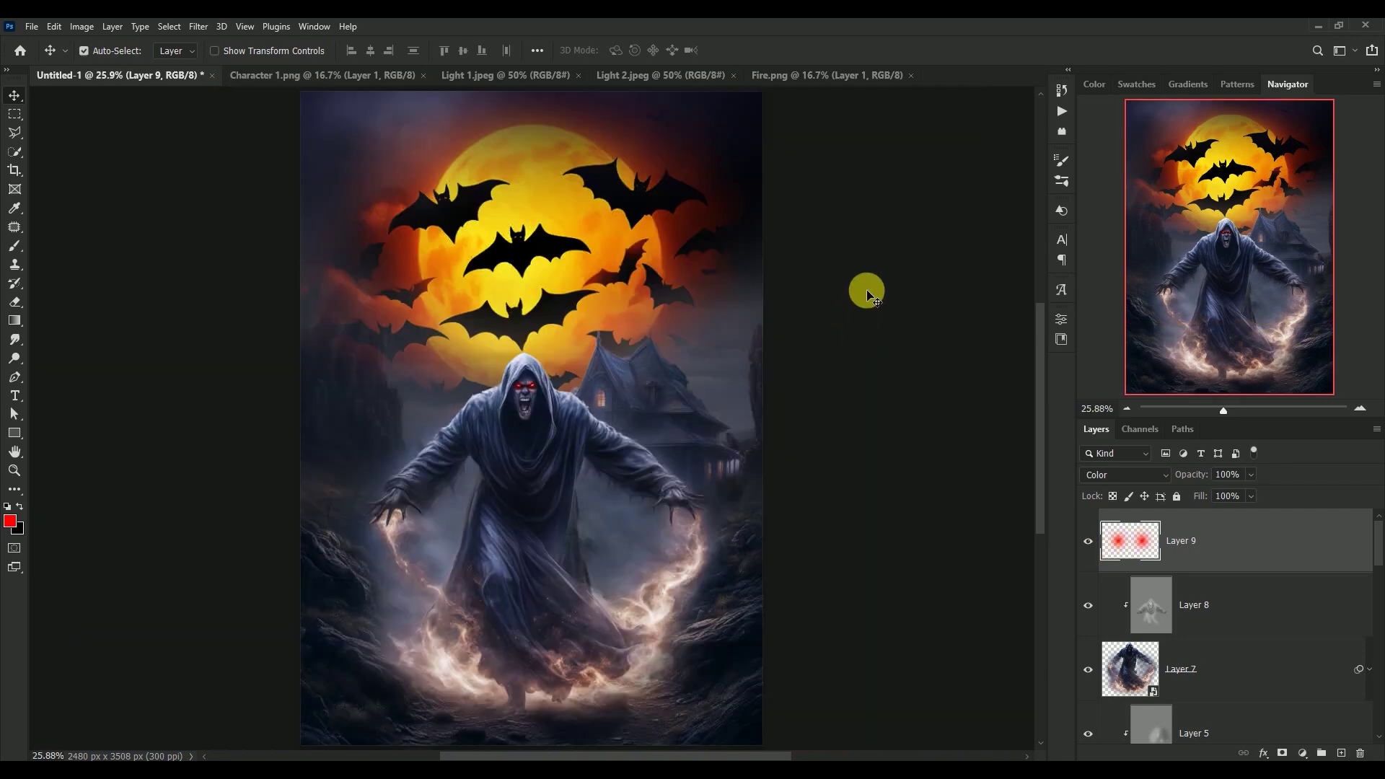
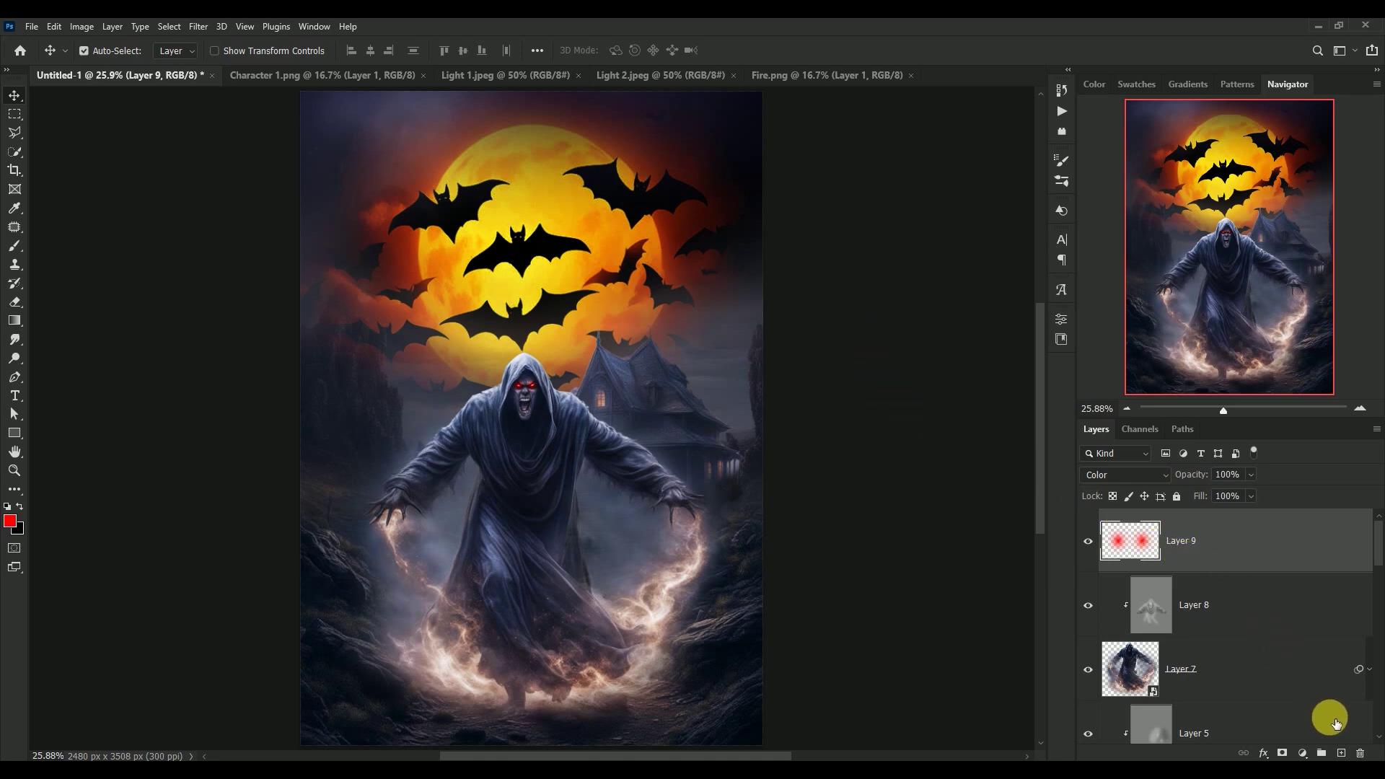
- Add an empty Layer 10 below Layer 7 and set the foreground colour to orange ff9c00
click(1341, 753)
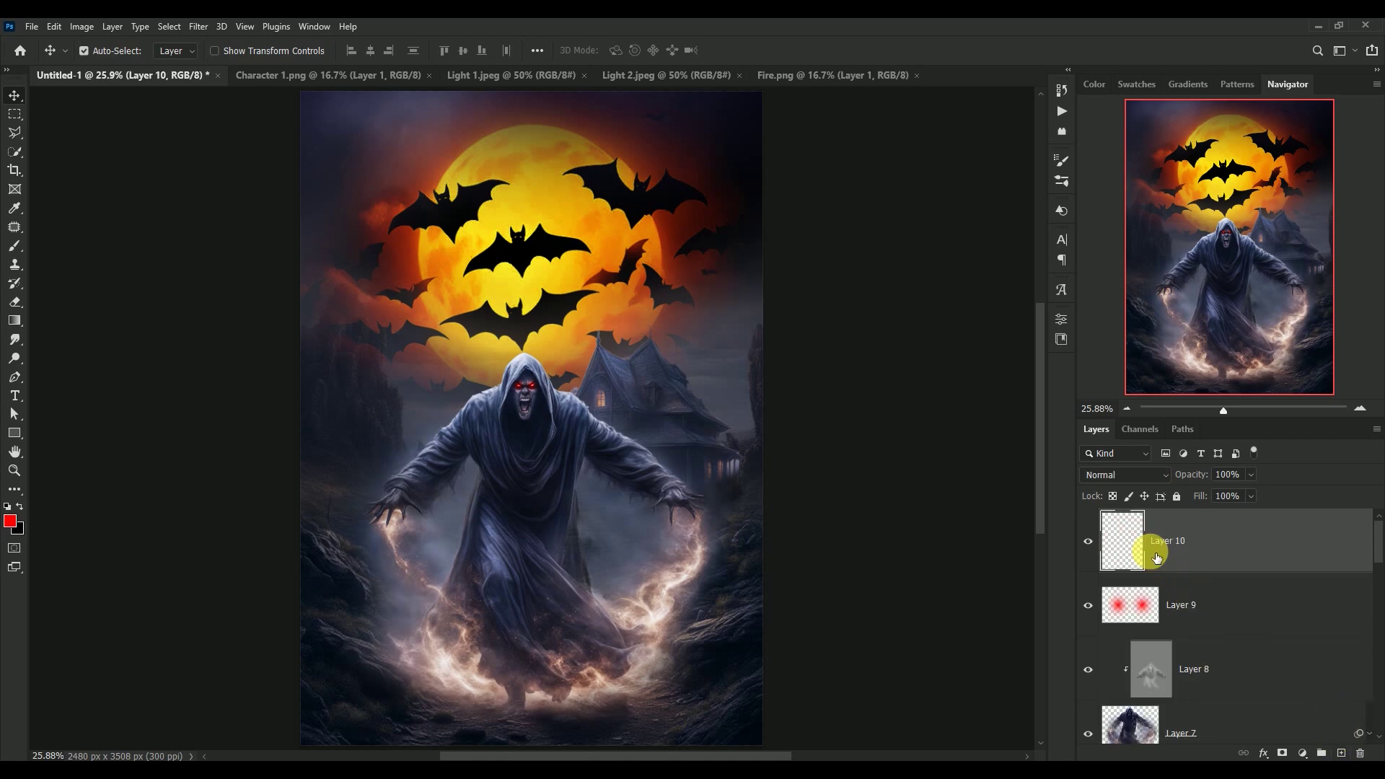
click(10, 521)
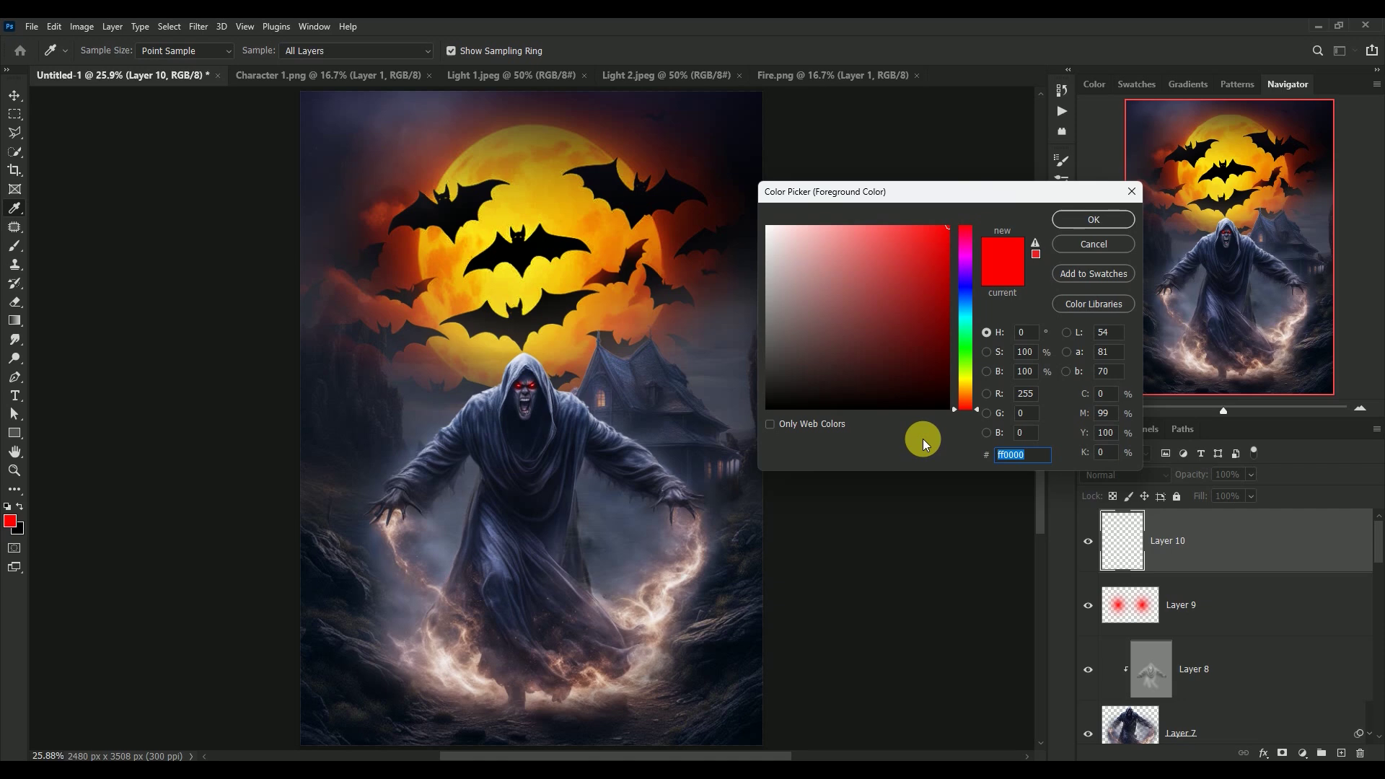
text(ff)
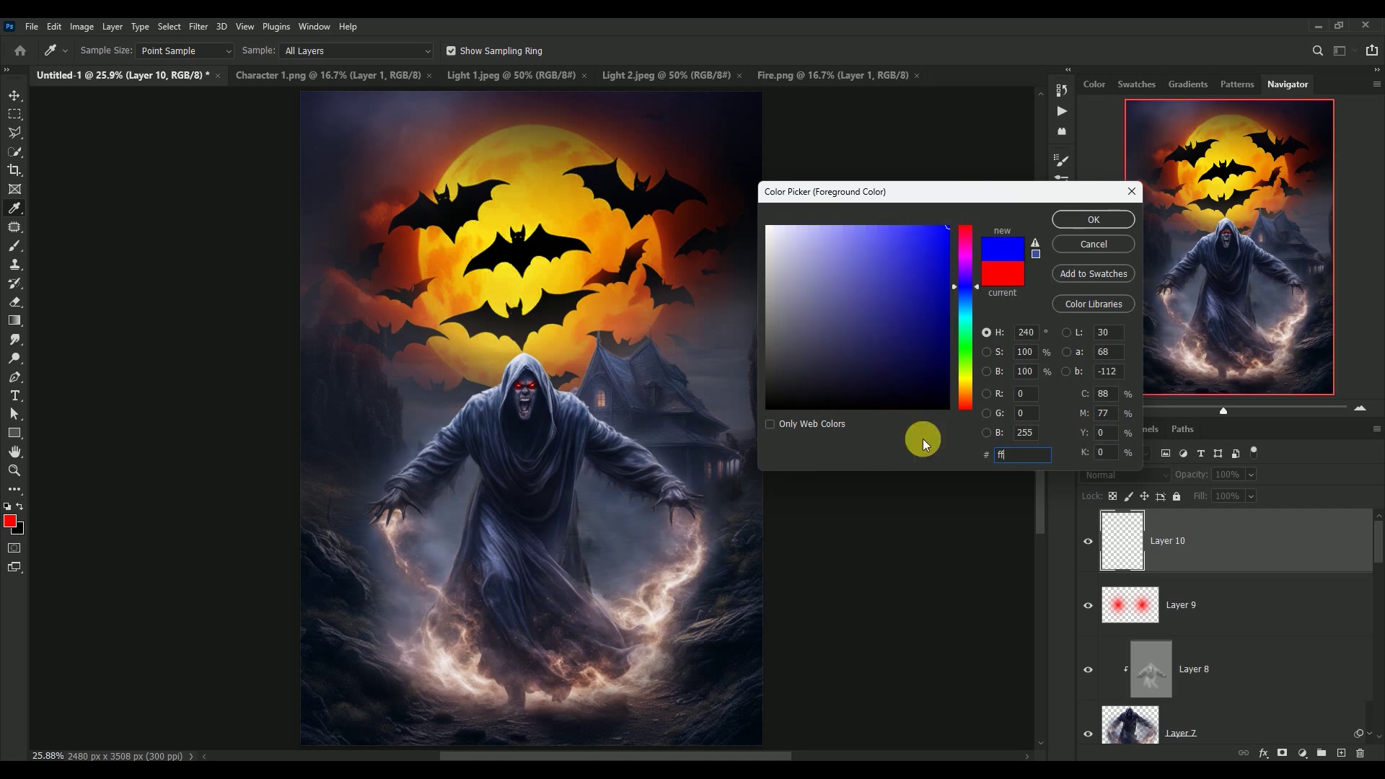
text(9c)
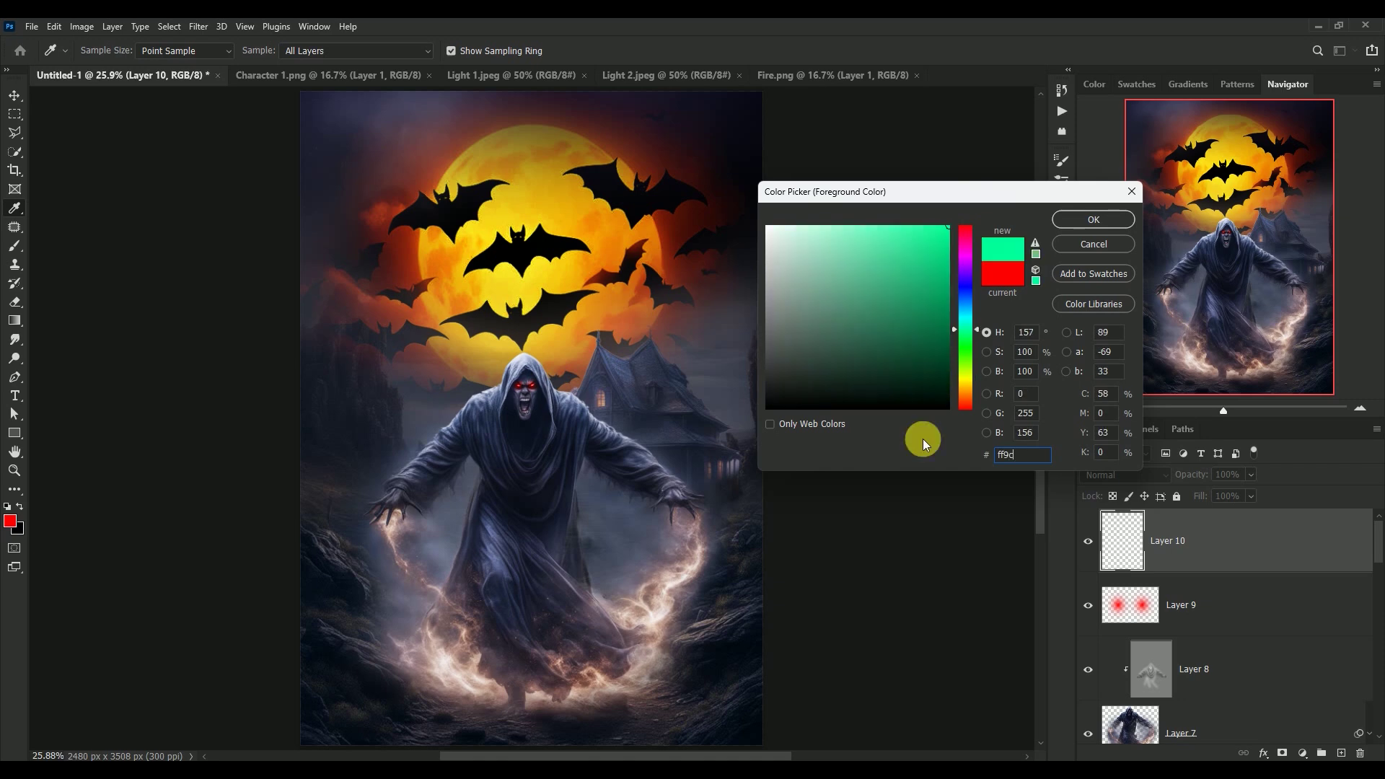
text(00)
click(1076, 222)
key(v)
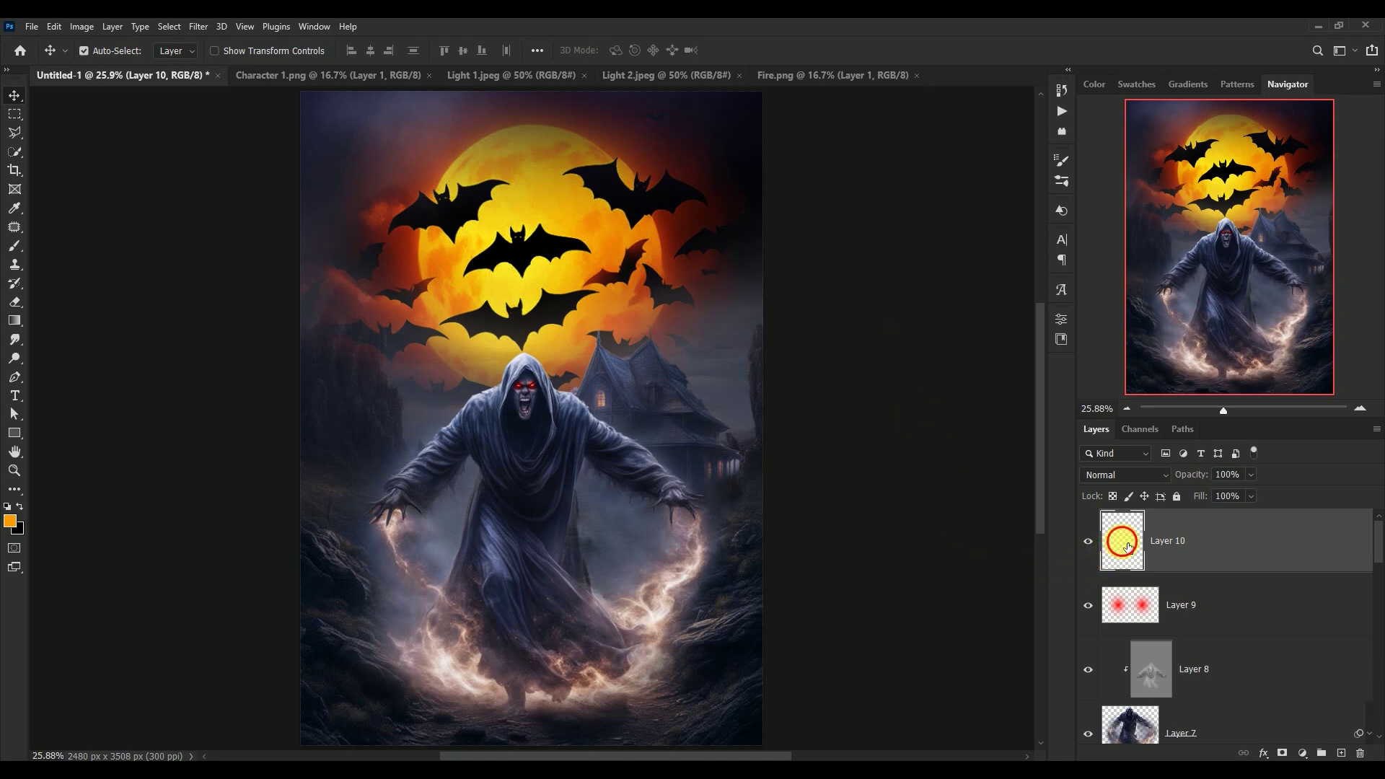
mouse_move(1128, 543)
mouse_down()
mouse_move(1127, 712)
mouse_move(1130, 688)
mouse_up()
- Paint a broad soft orange glow behind the reaper on Layer 10 with an enlarged brush
click(14, 245)
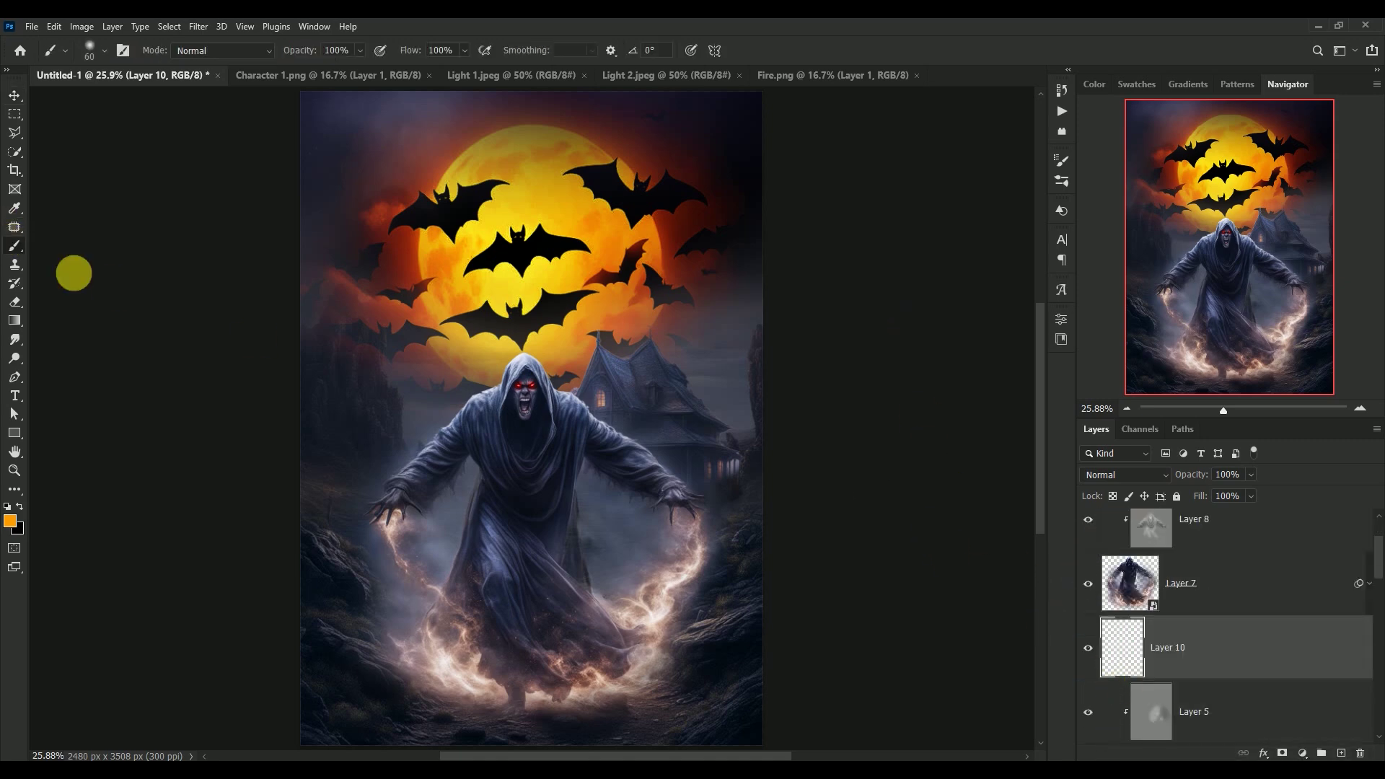
key(bracketright)
key(bracketright)
key(bracketright)
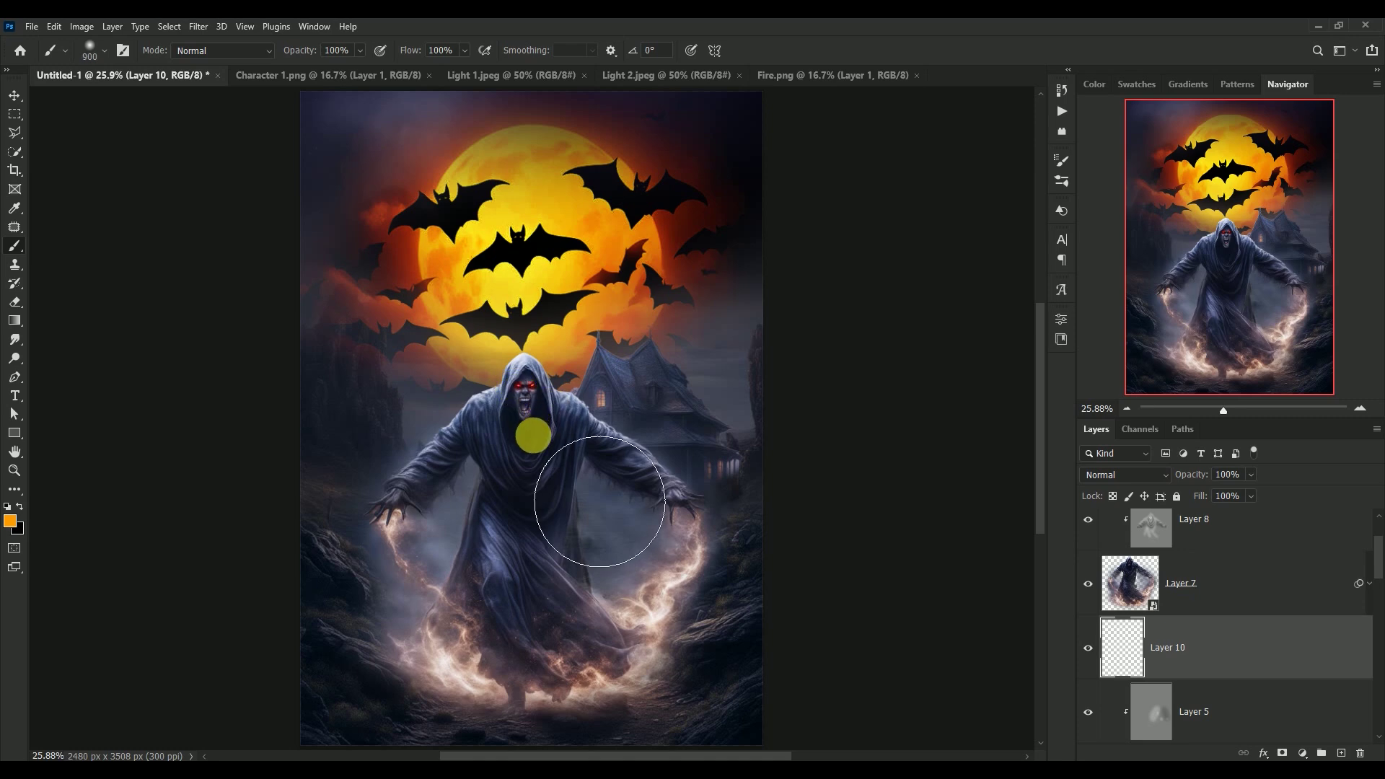
key(bracketright)
key(bracketright)
key(bracketright)
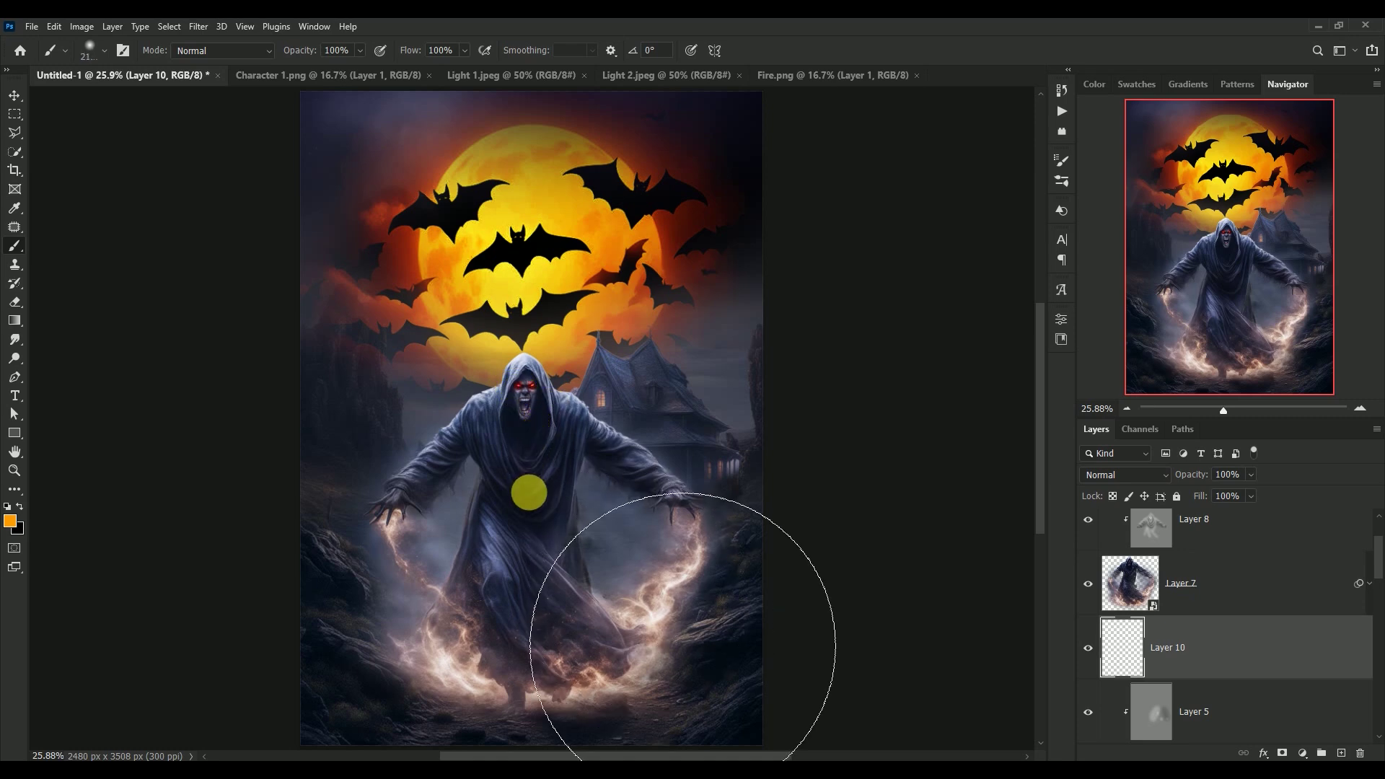
key(bracketright)
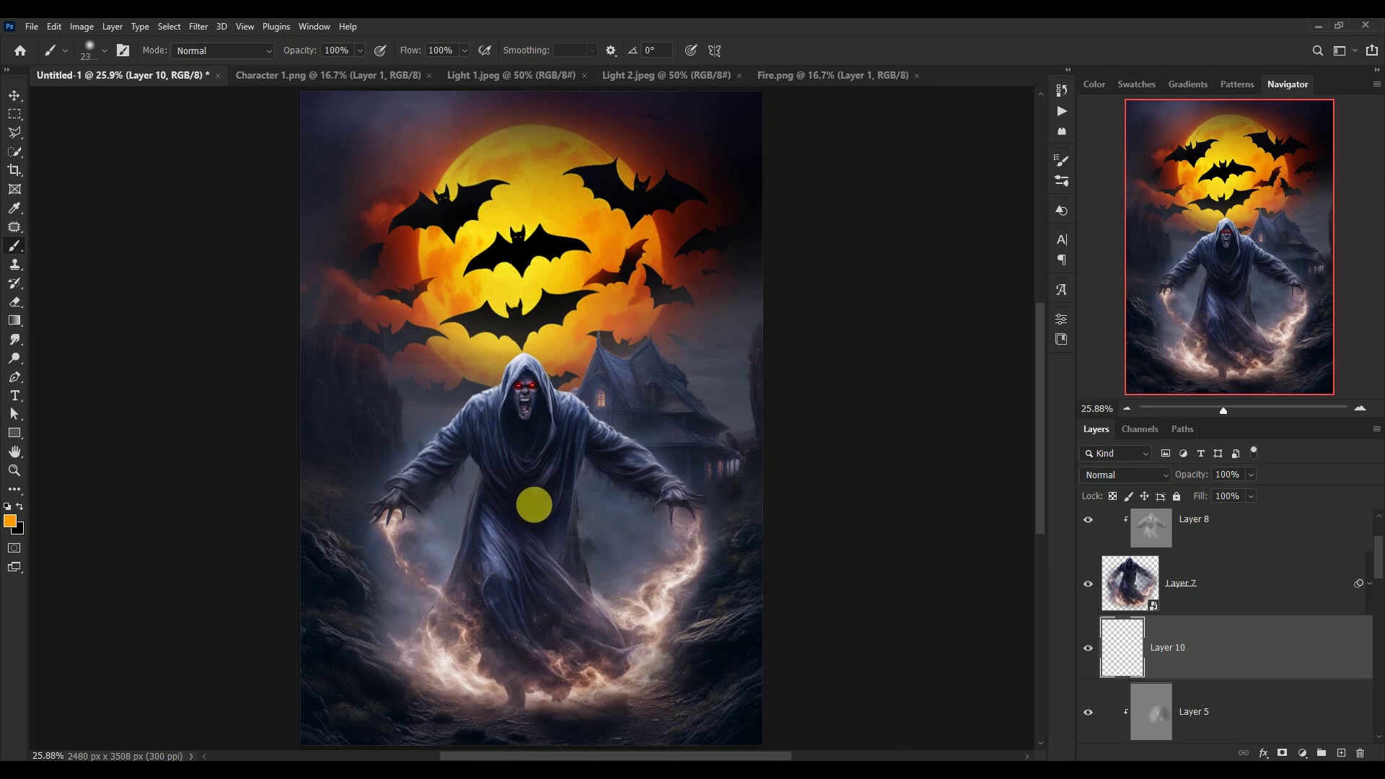
key(bracketleft)
key(bracketleft)
key(bracketleft)
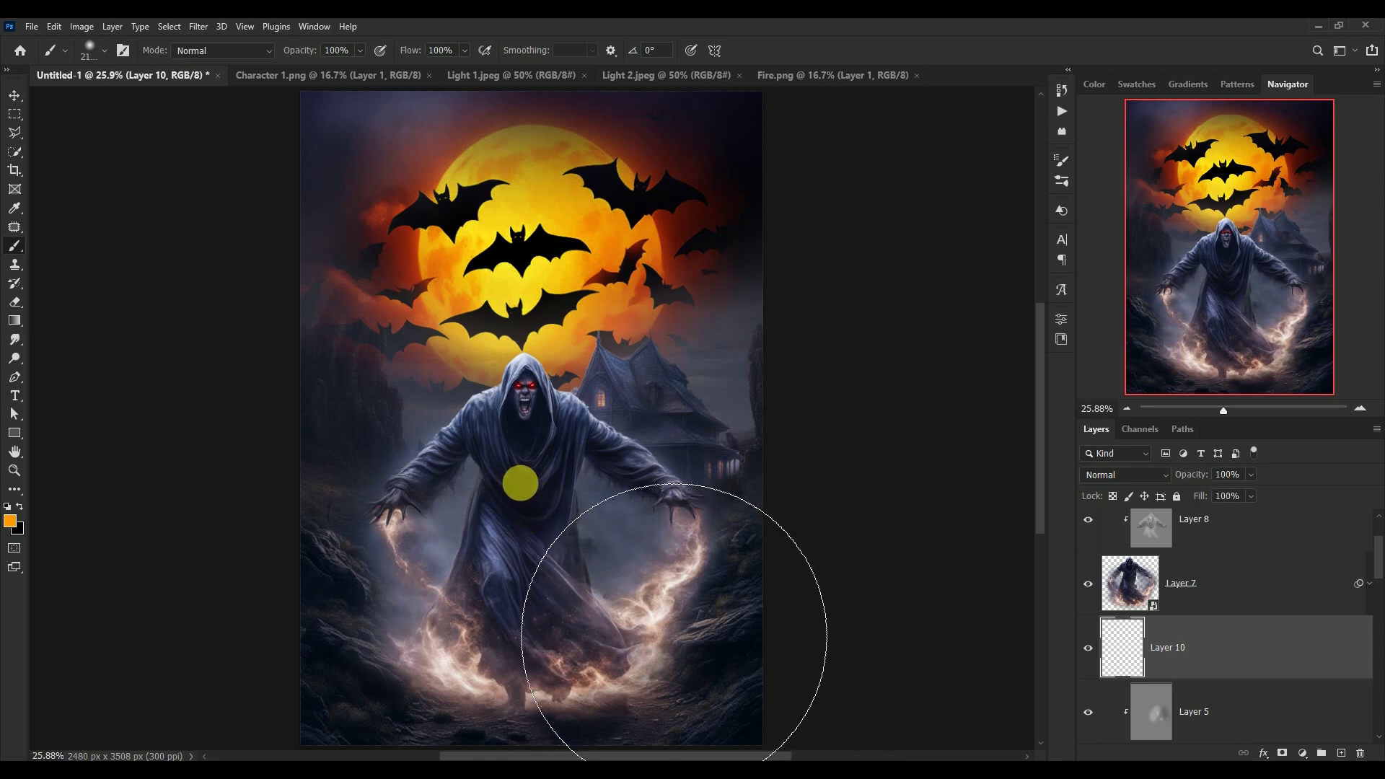
click(519, 483)
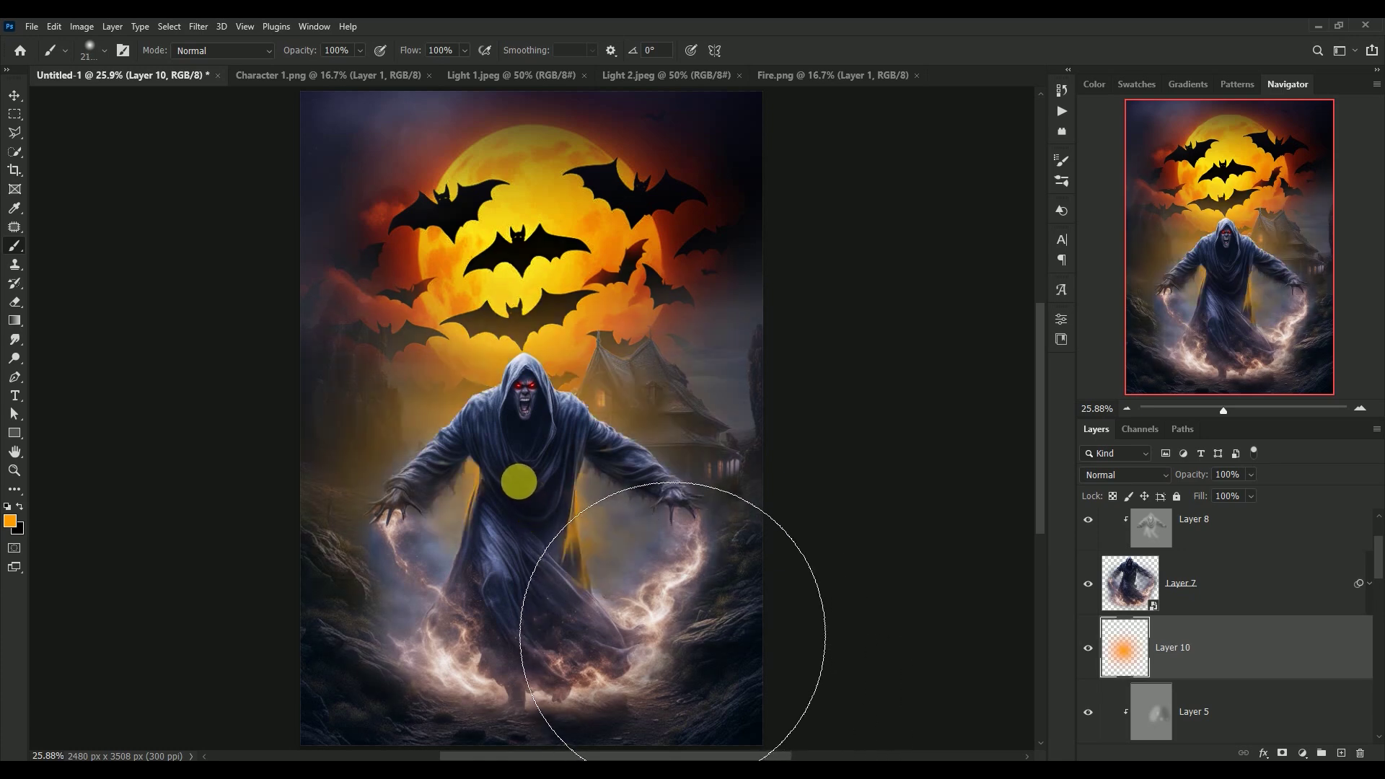
- Blend the glow layer in Hard Light at 45% opacity and toggle it to compare
click(15, 99)
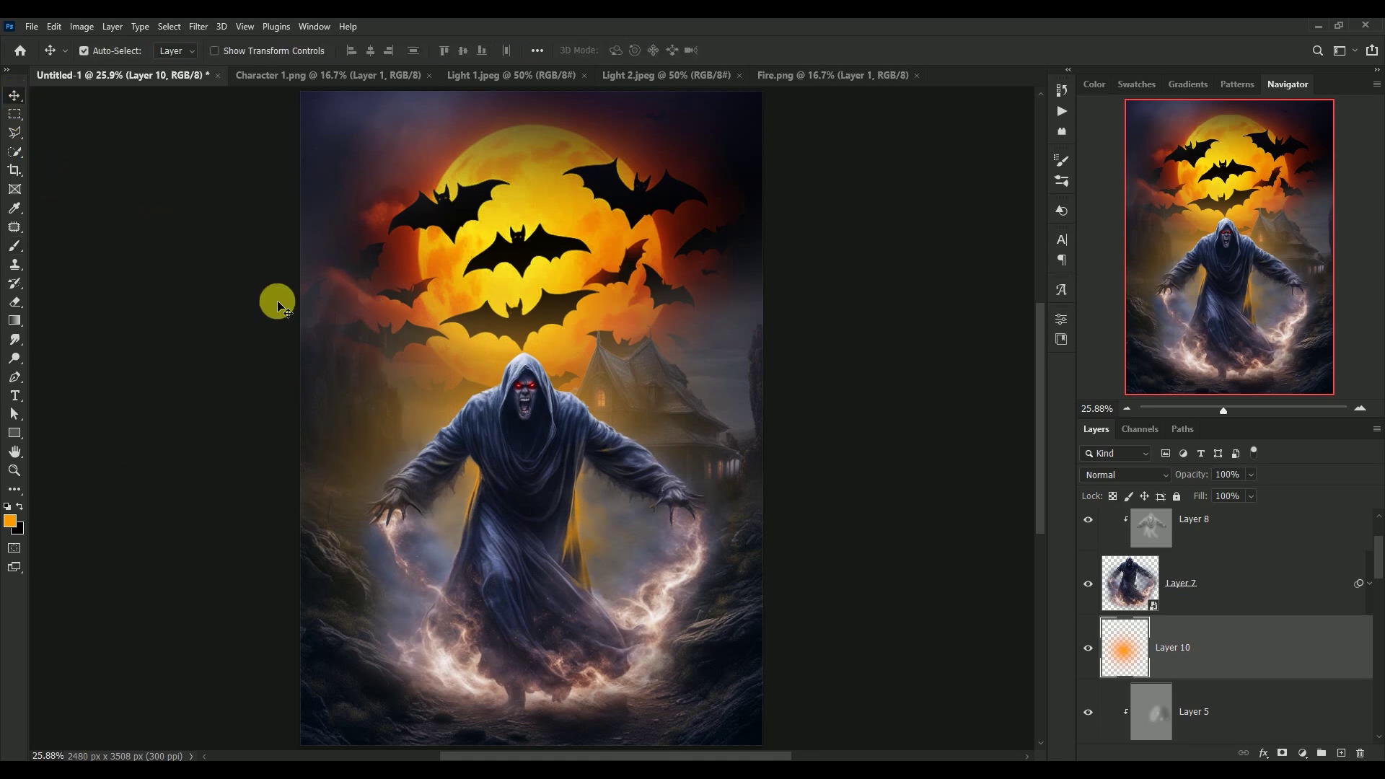
click(1127, 474)
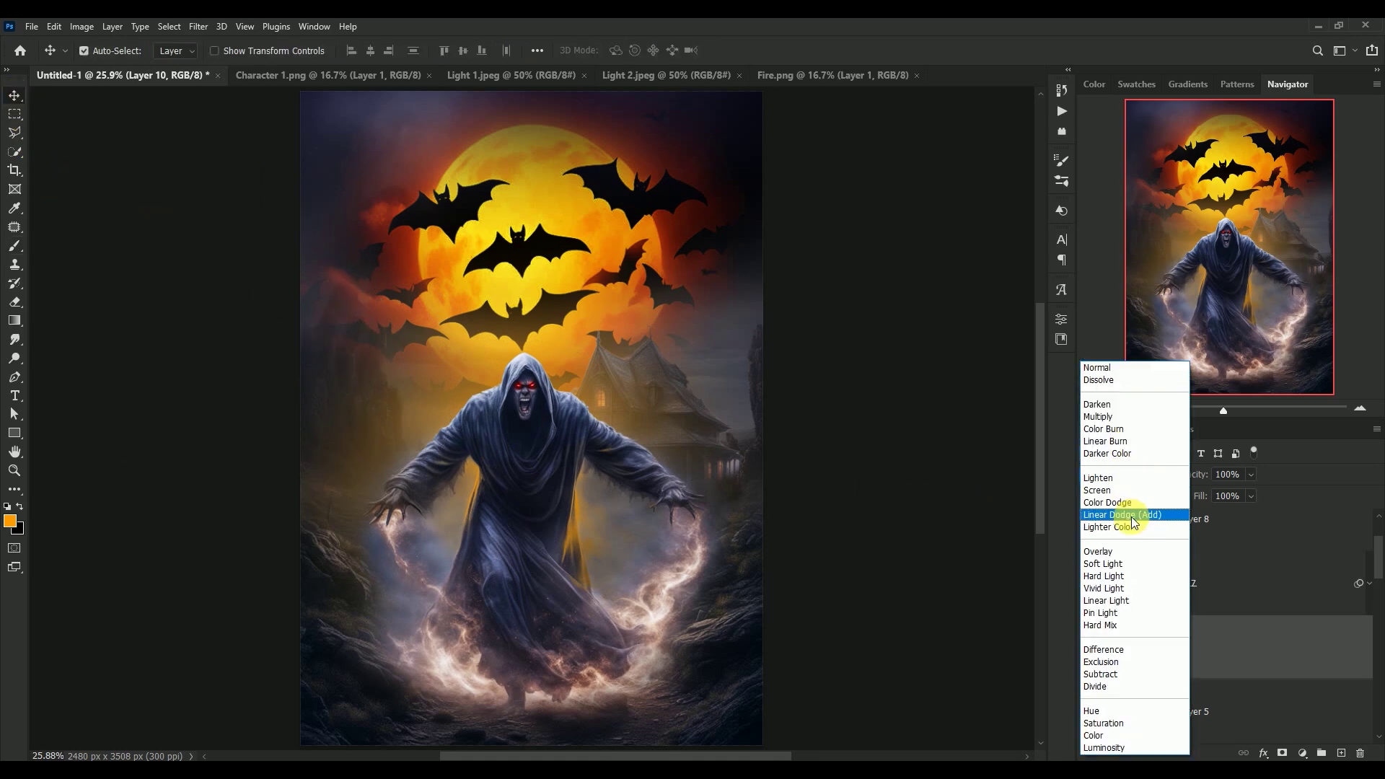
click(1134, 575)
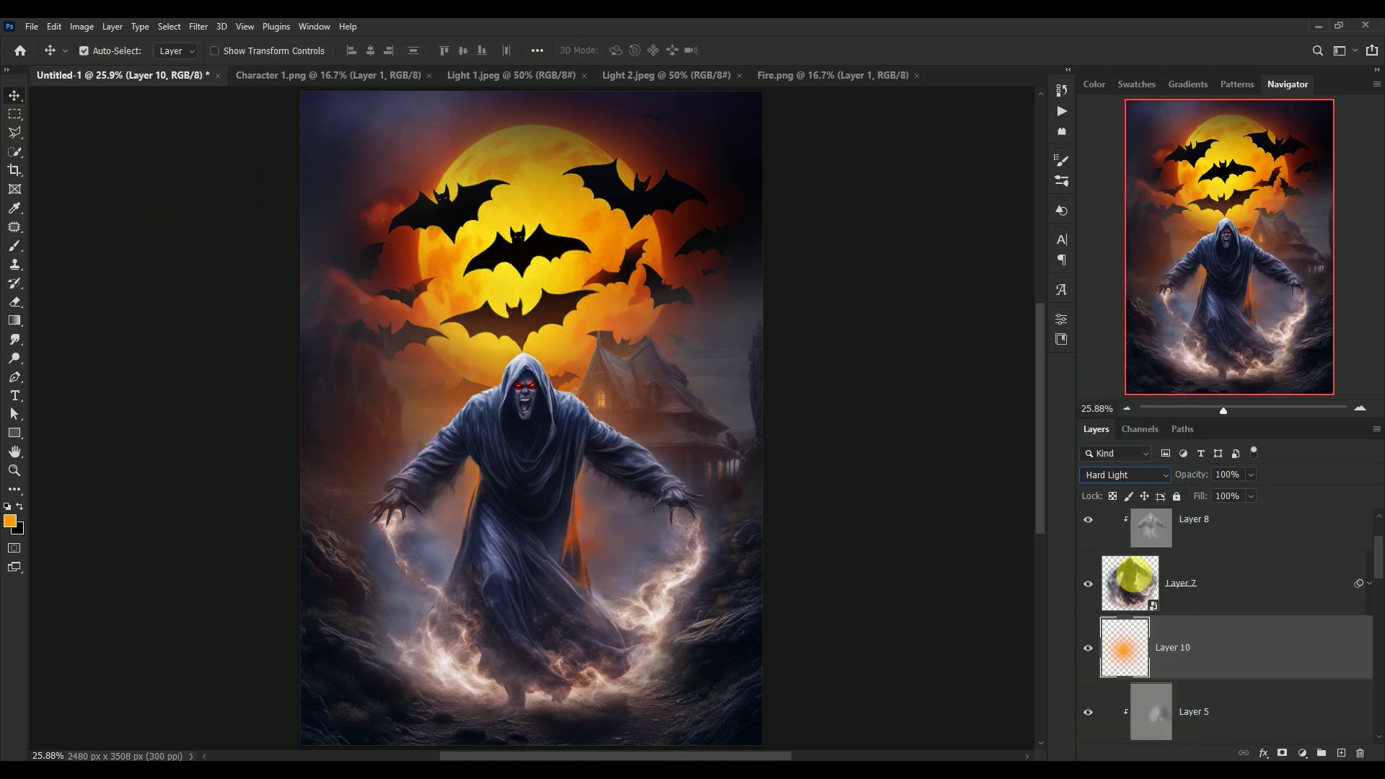
click(1235, 476)
text(45)
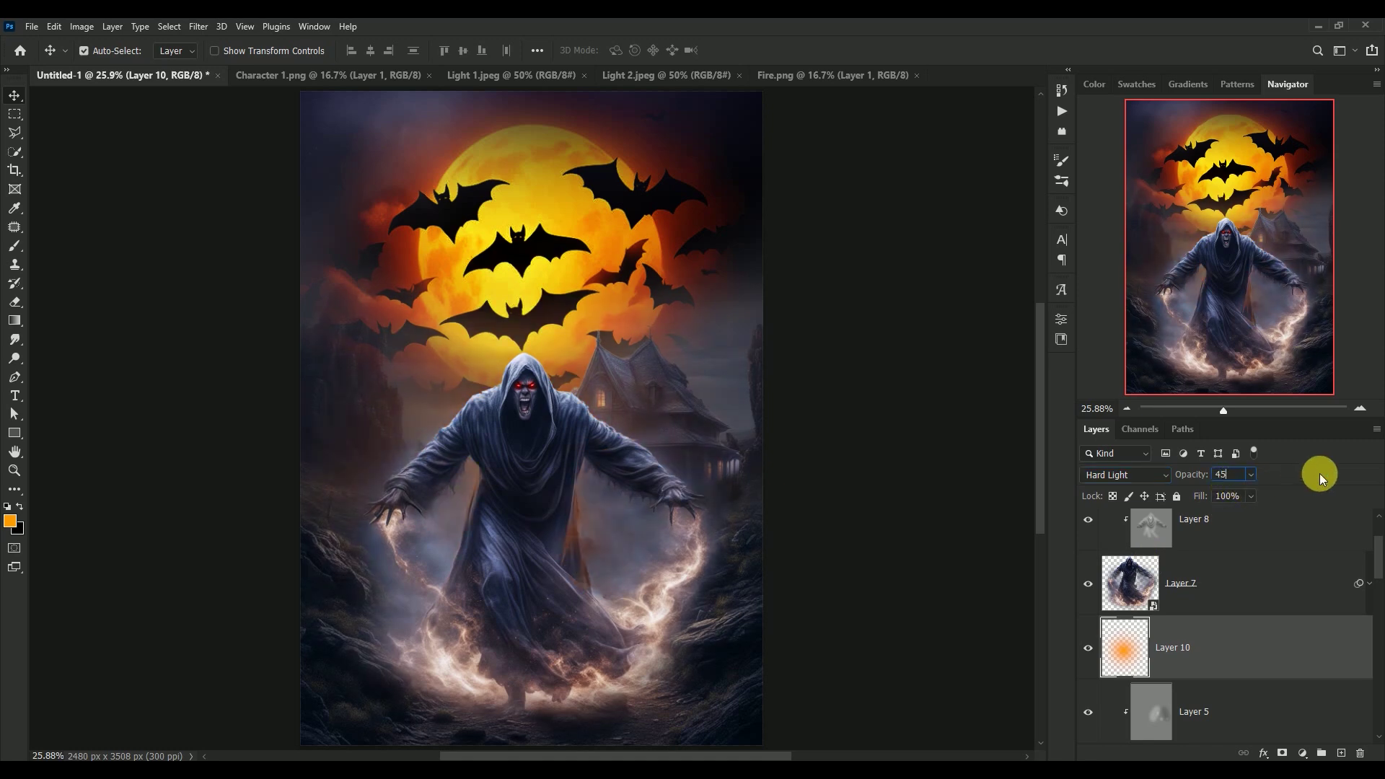
key(Return)
click(1088, 648)
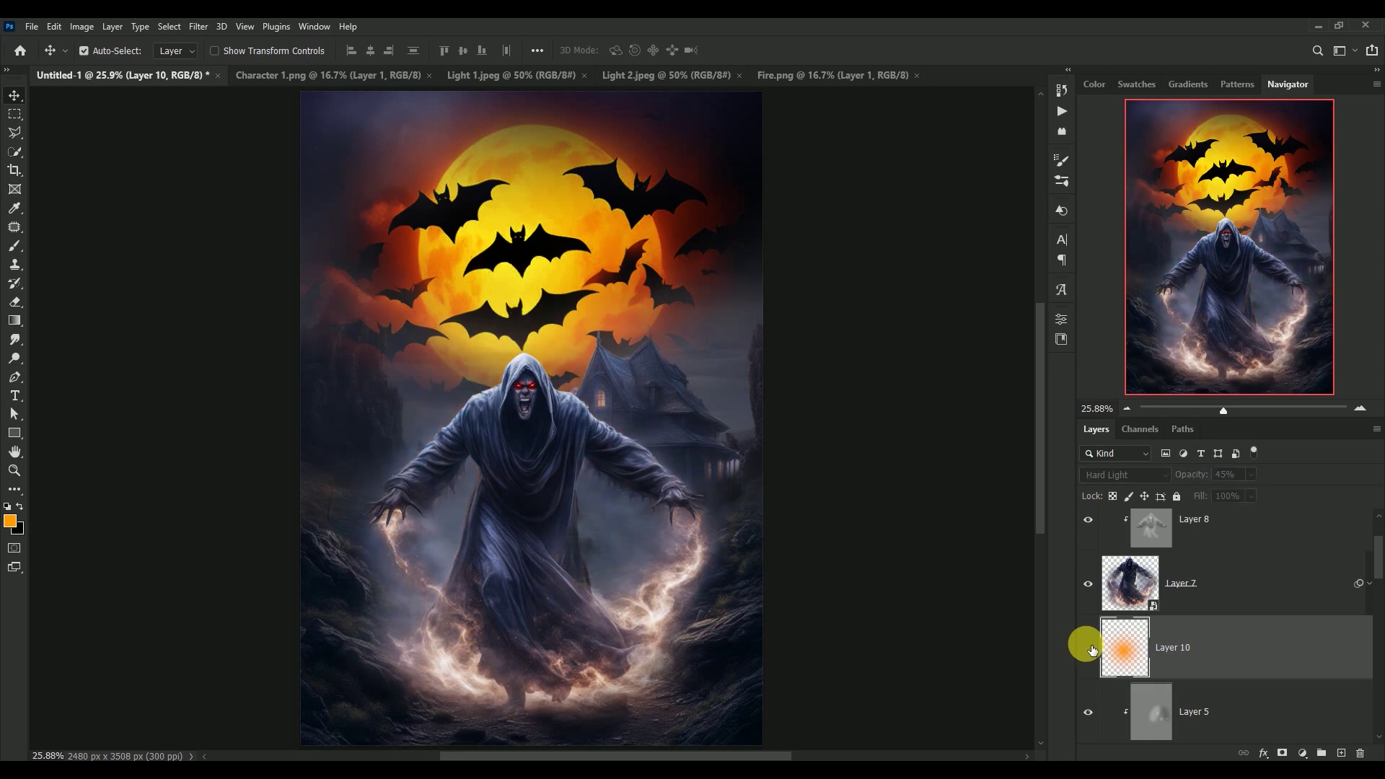
click(1088, 648)
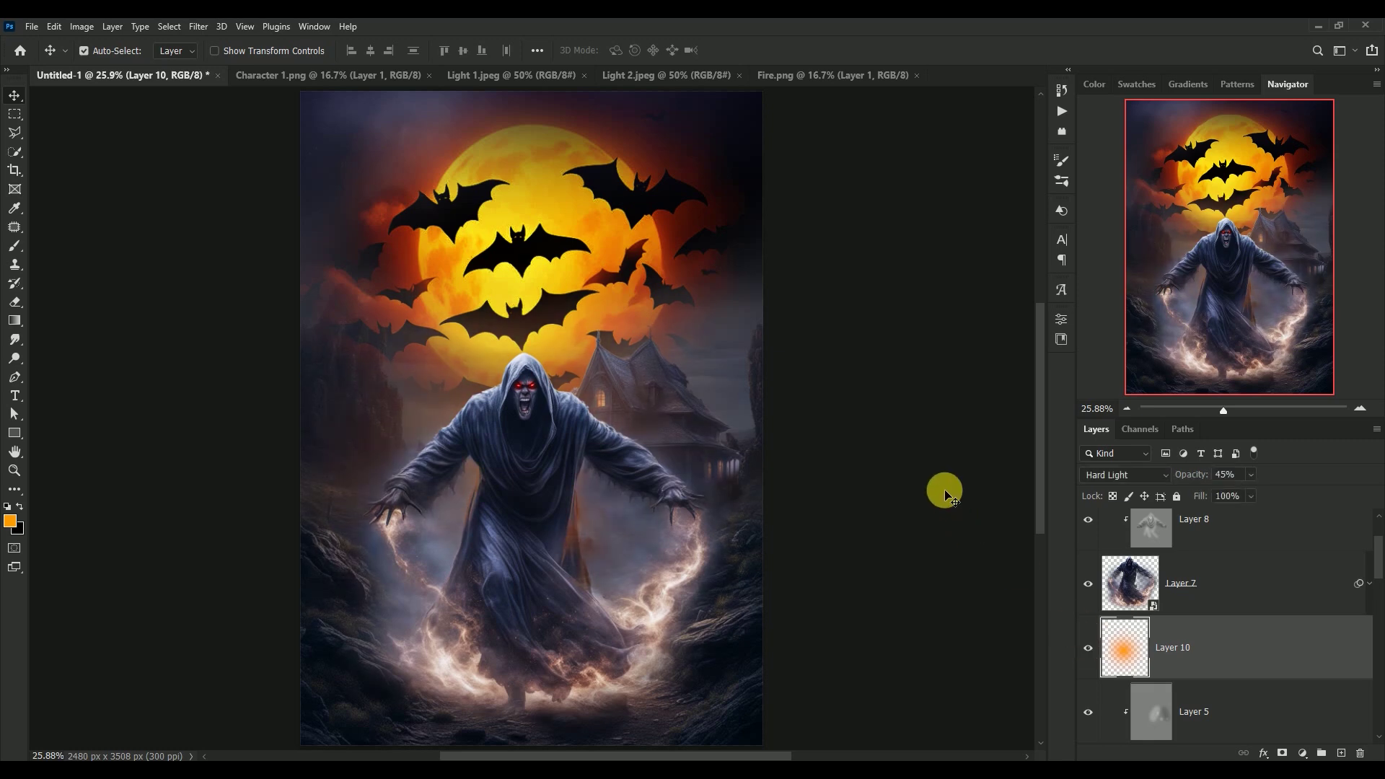
key(ctrl+t)
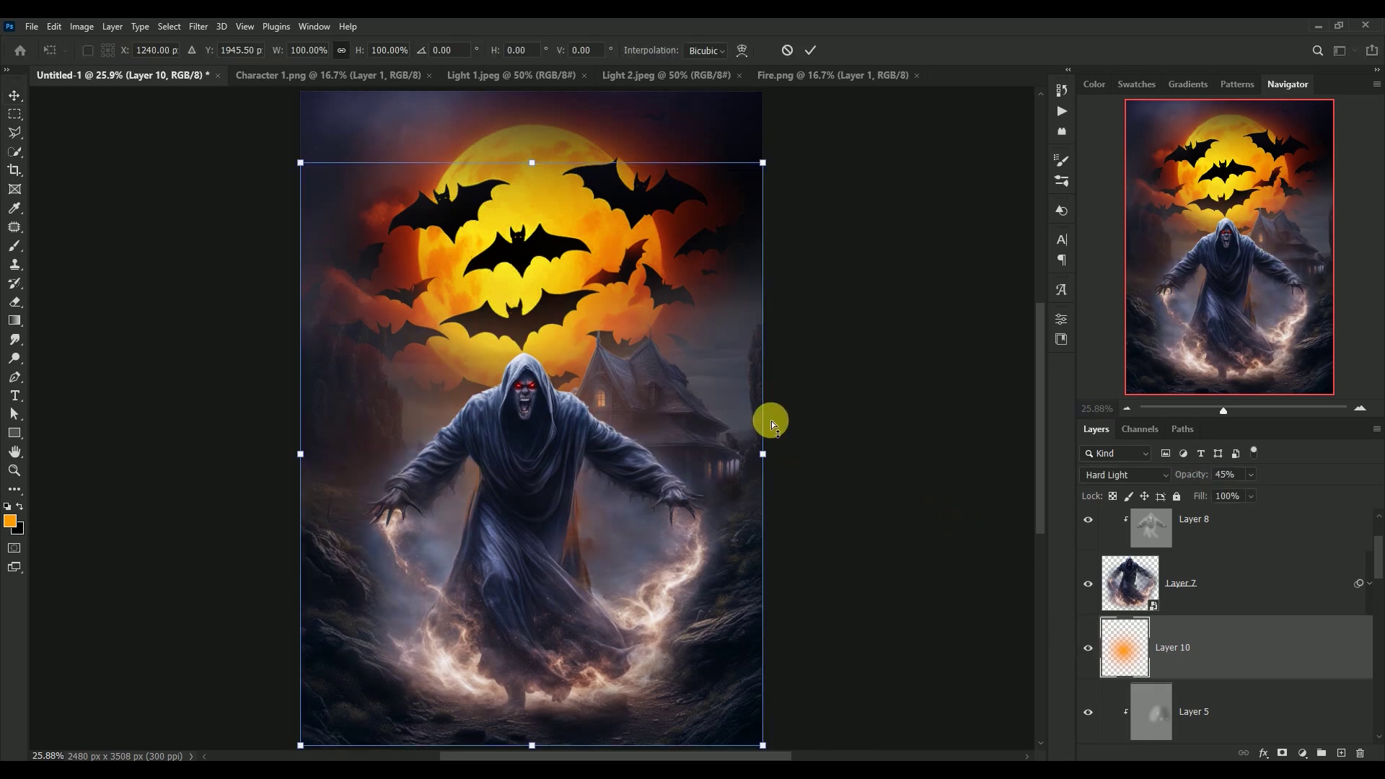
- Scale the orange glow up to about 118% and shift it into place
key(ctrl+minus)
key(ctrl+minus)
drag(677, 253, 730, 185)
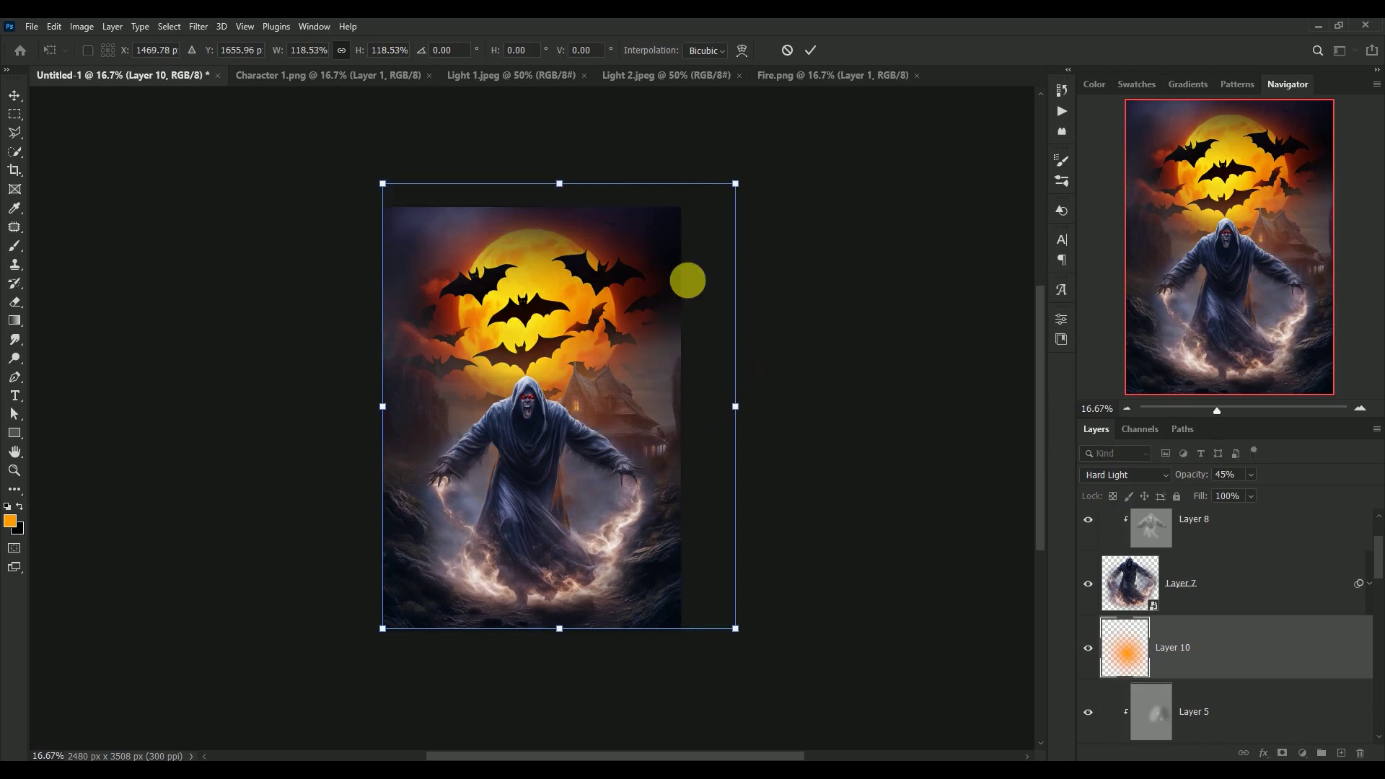
mouse_move(532, 454)
mouse_down()
mouse_move(521, 487)
mouse_move(514, 456)
mouse_up()
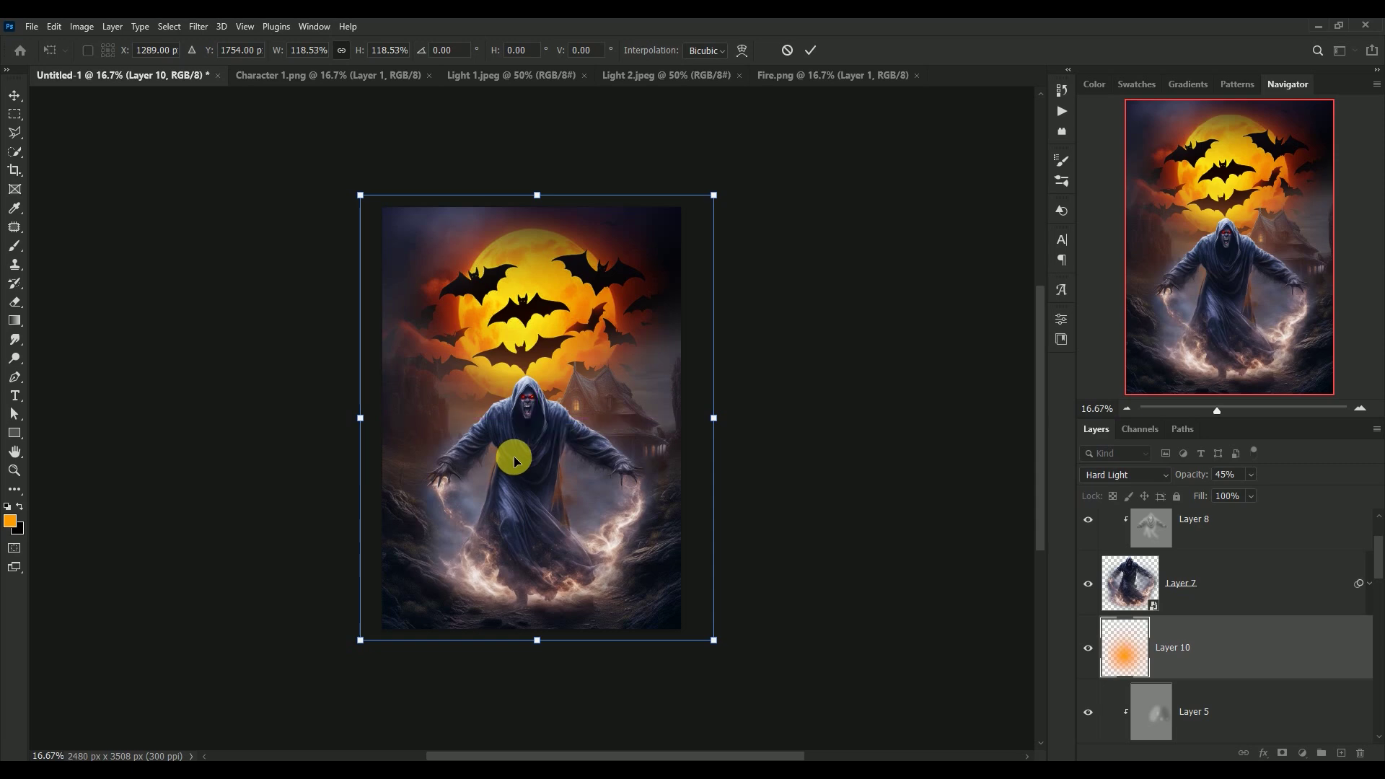
key(Return)
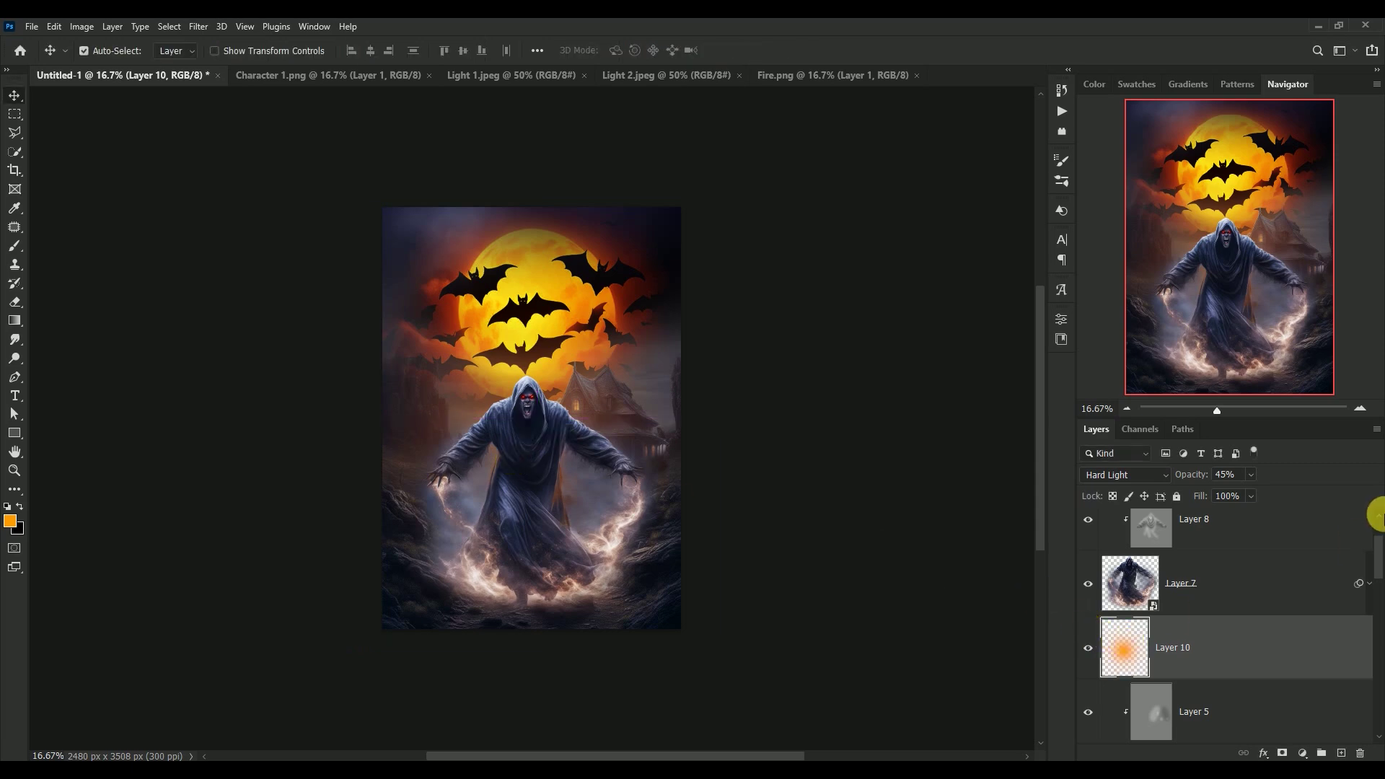
- Toggle the glow's visibility to compare, drag a layer lower in the stack, and reselect Layer 10
scroll(1375, 514, up, 1)
click(1368, 515)
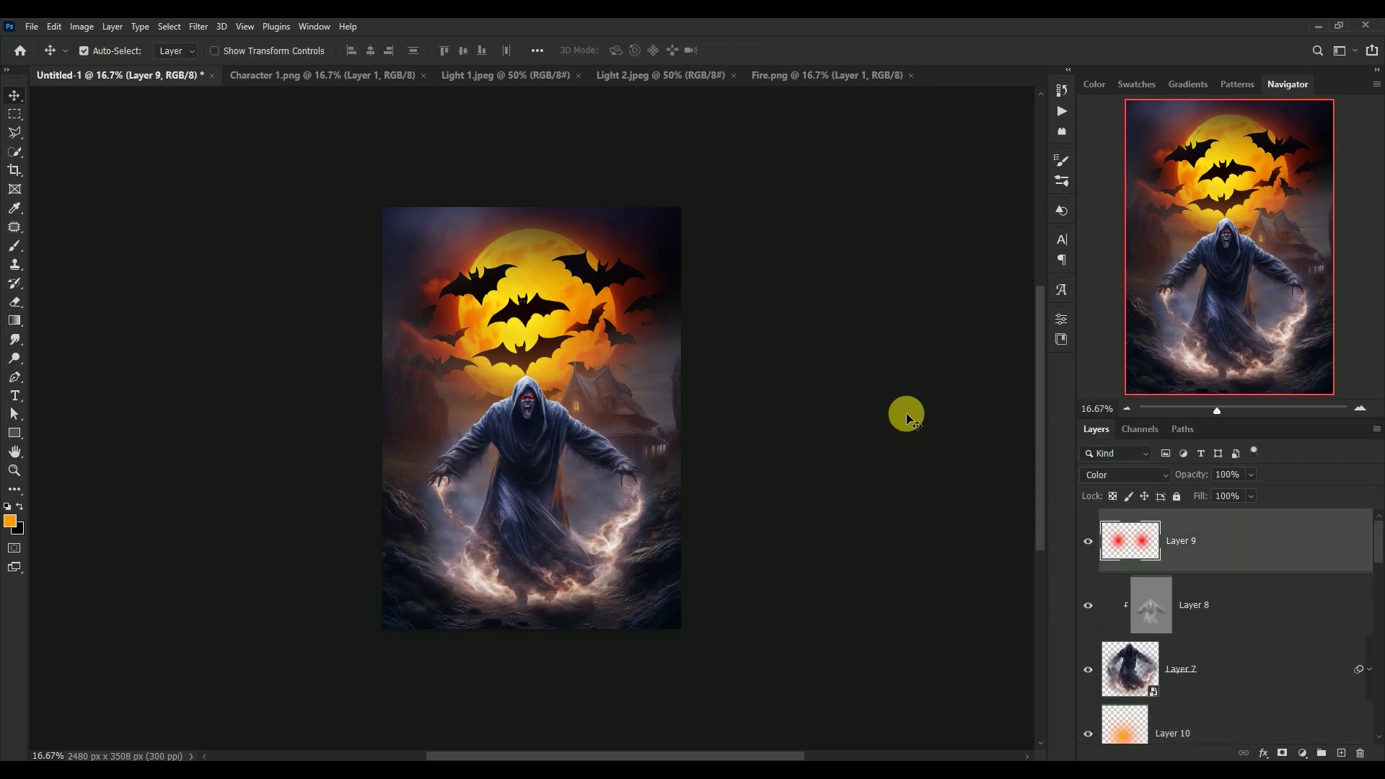
scroll(903, 412, up, 2)
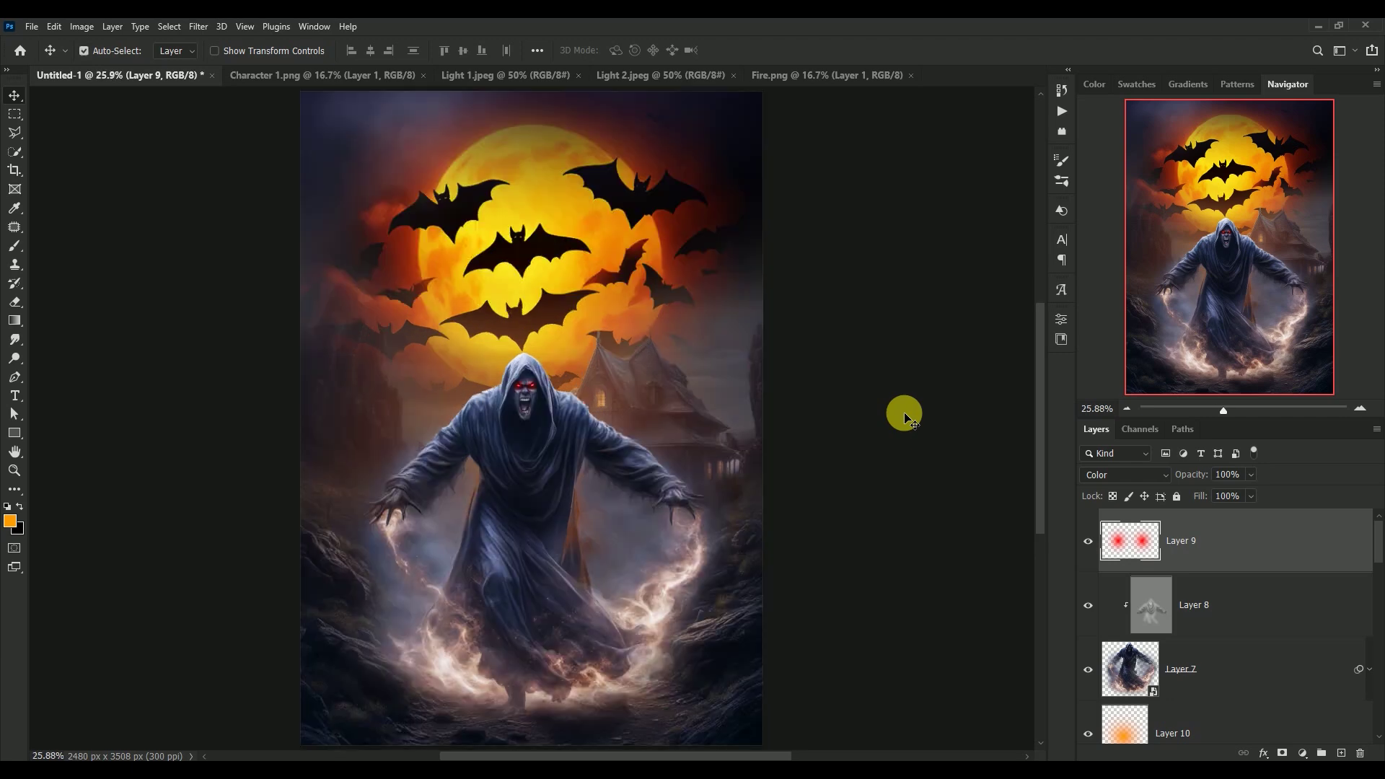
click(1089, 733)
click(1090, 734)
click(1138, 547)
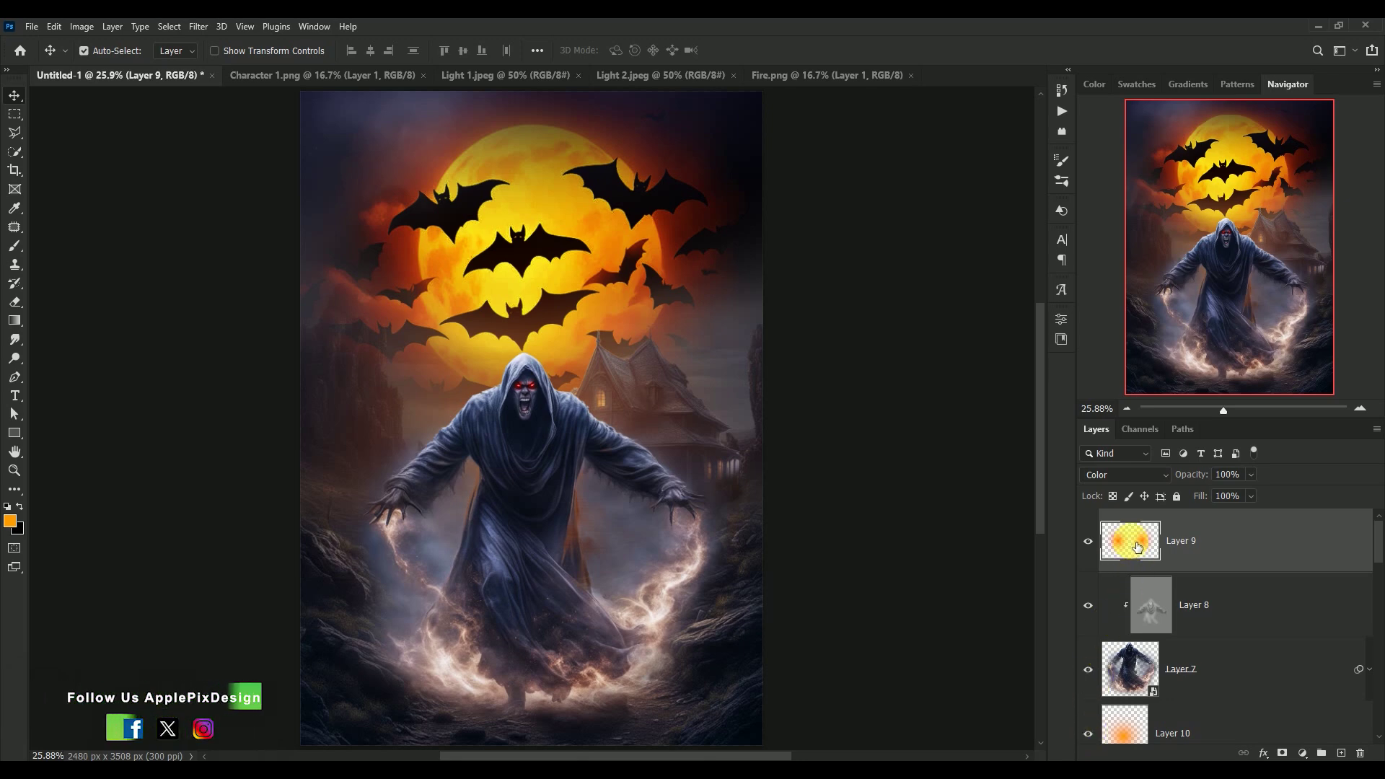
drag(1137, 548, 1136, 685)
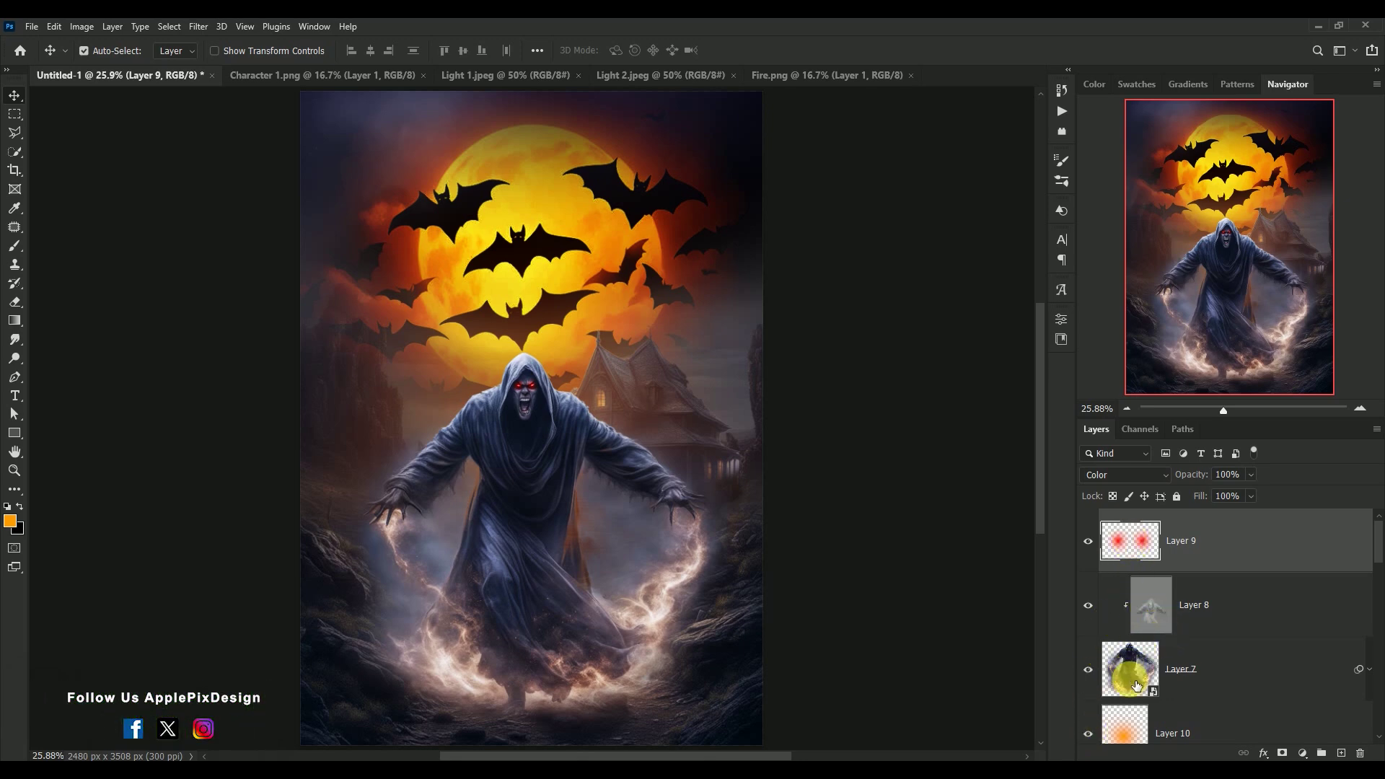
click(1187, 732)
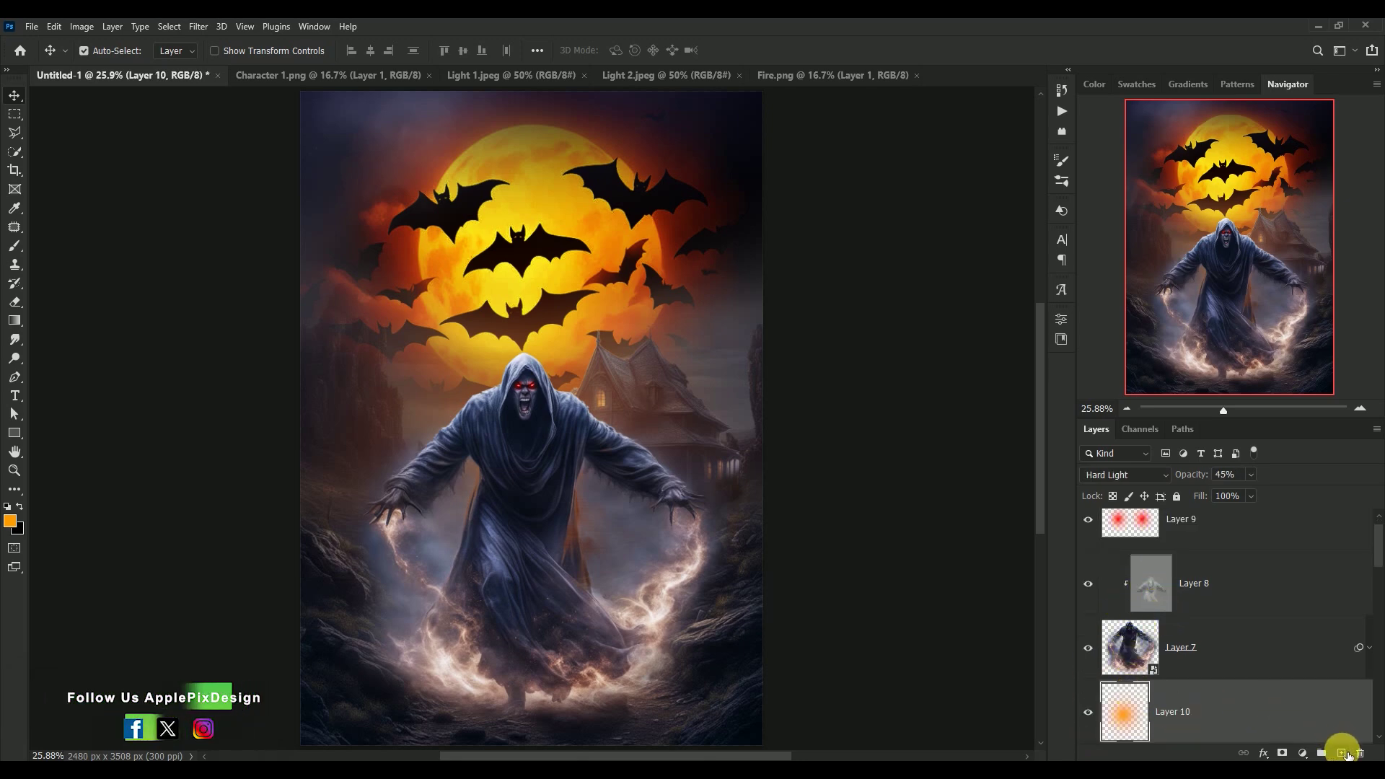
- Paint a soft black shadow on a new Layer 11
click(1342, 753)
click(14, 247)
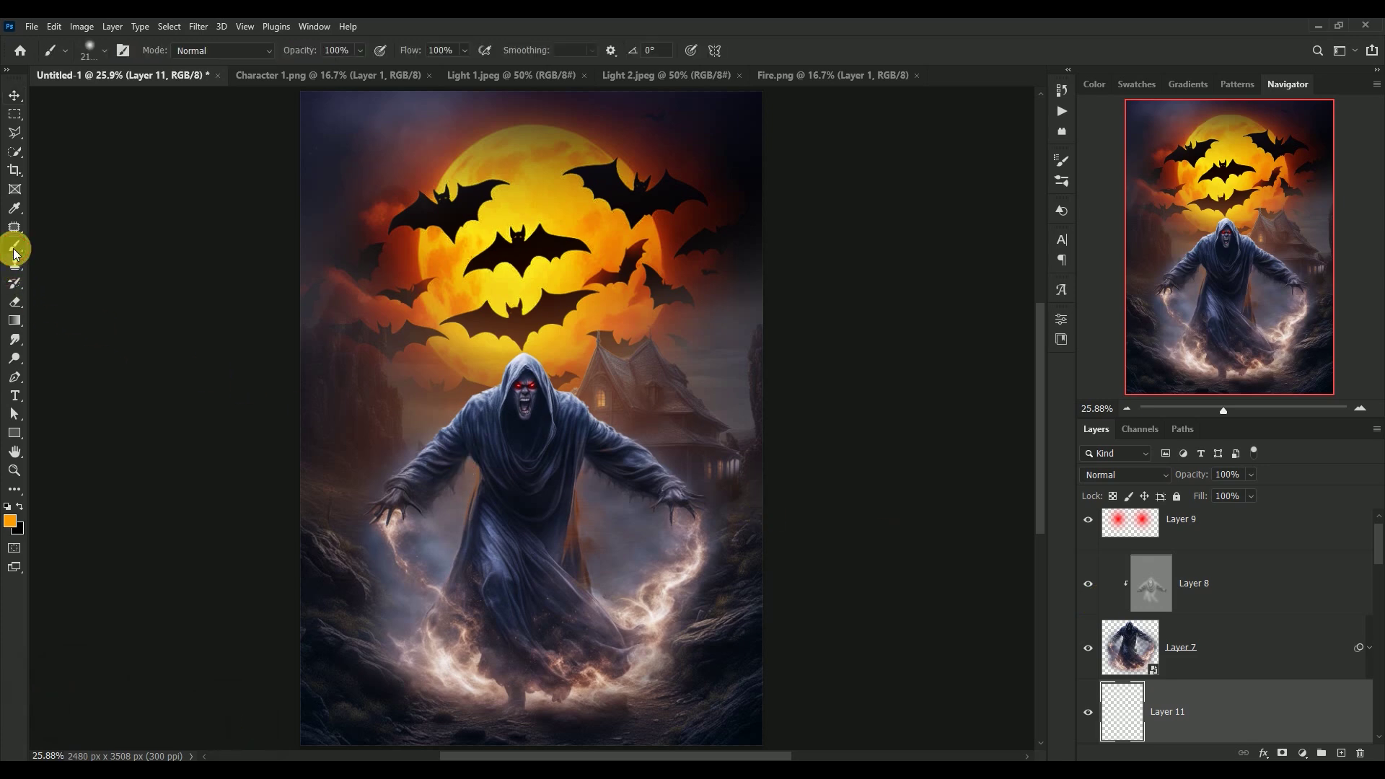
click(19, 517)
click(20, 508)
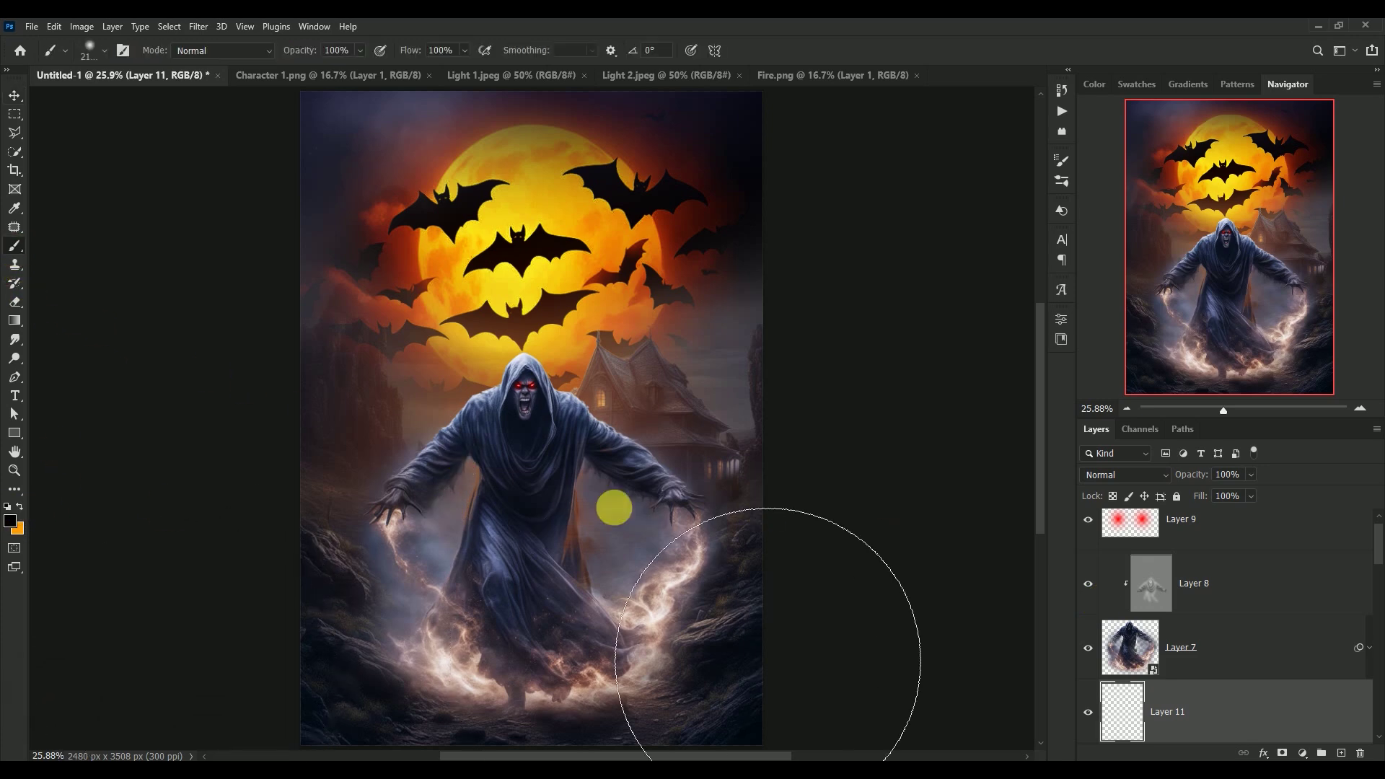
scroll(570, 404, down, 3)
scroll(548, 383, down, 1)
click(532, 368)
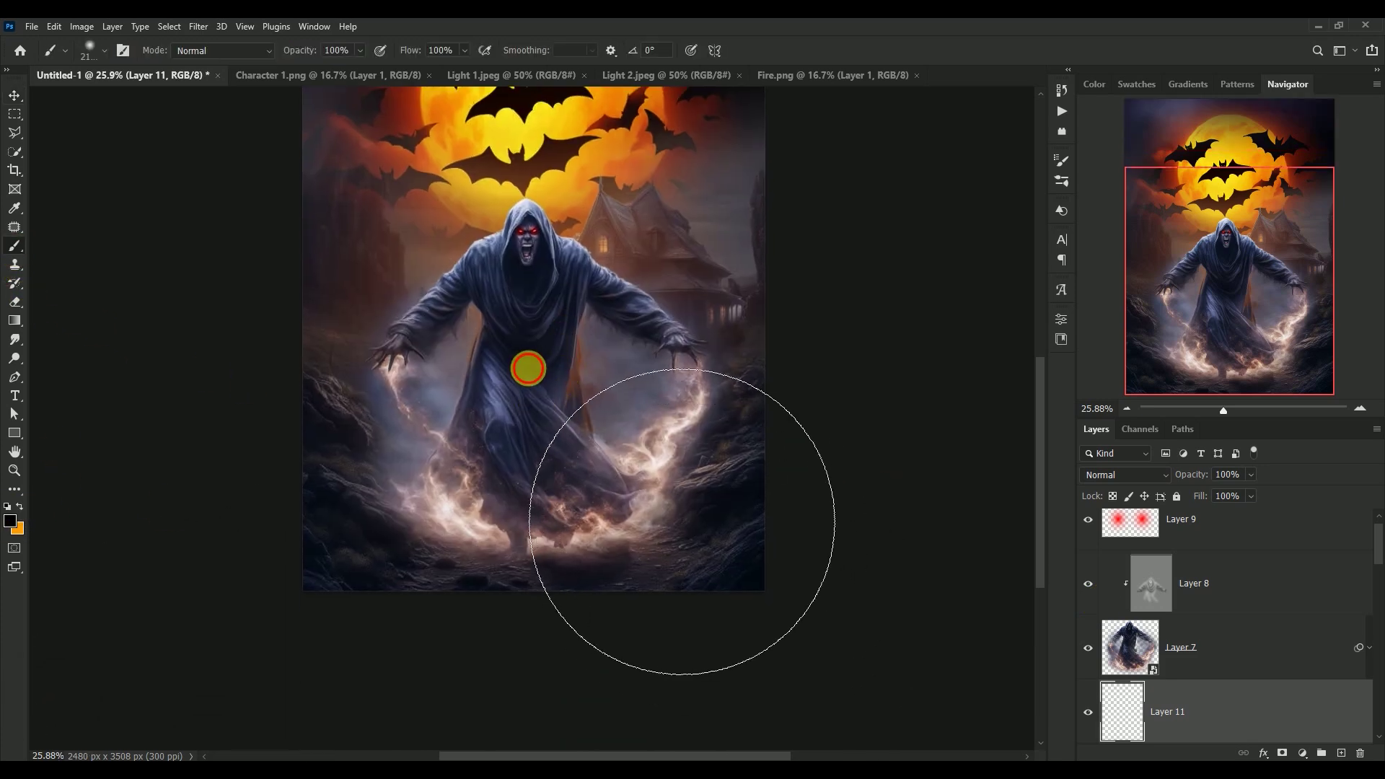
- Squash the shadow to about 26% tall, widen it to 124%, and centre it at the reaper's feet
click(15, 95)
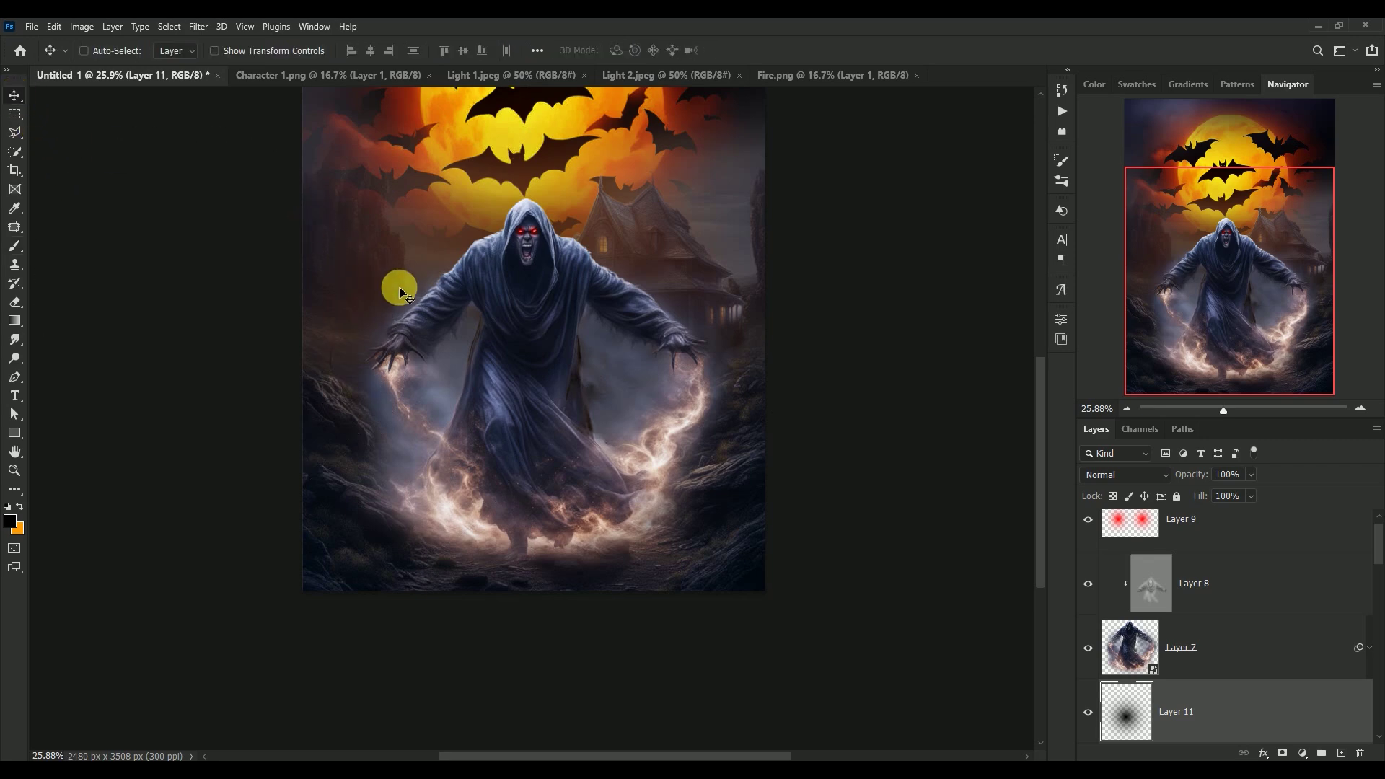
key(ctrl+t)
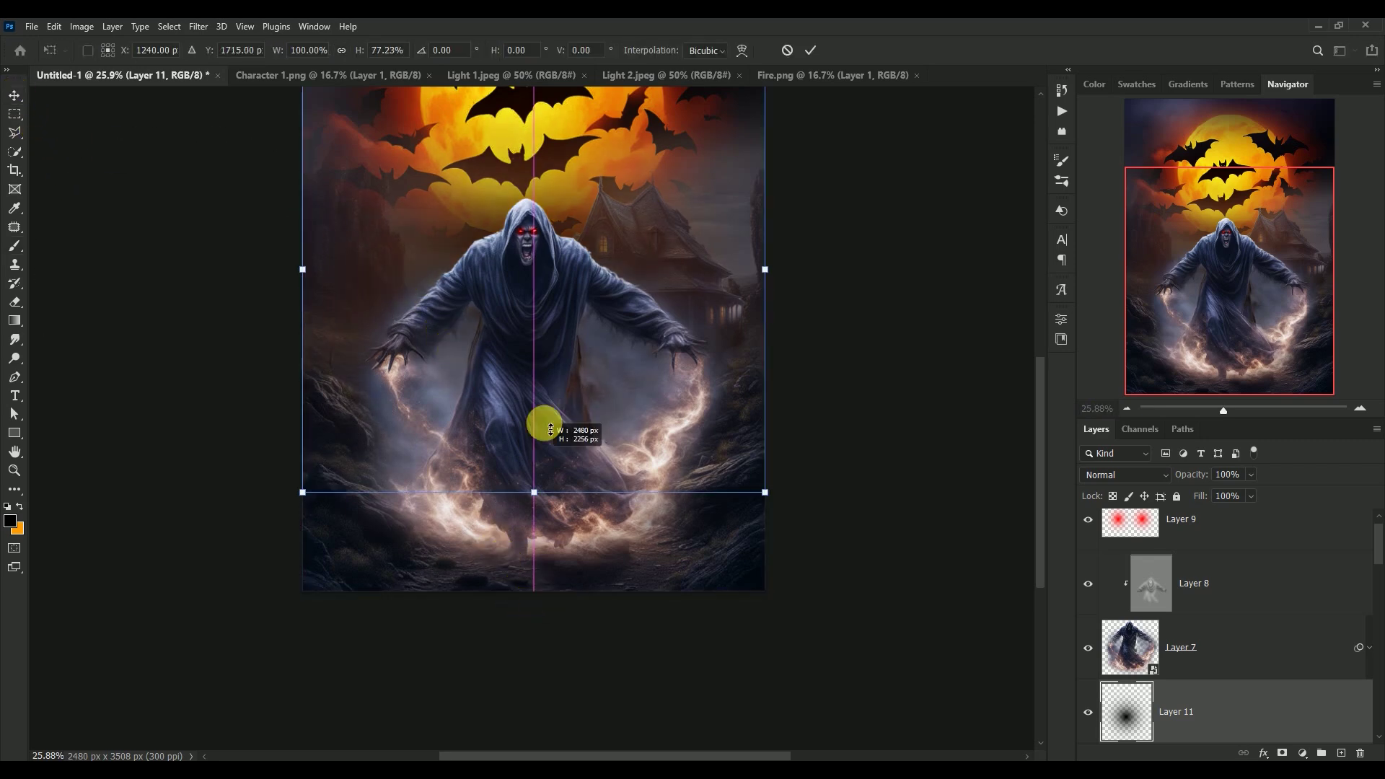
drag(534, 591, 570, 186)
mouse_move(552, 115)
mouse_down()
mouse_move(516, 566)
mouse_move(511, 543)
mouse_up()
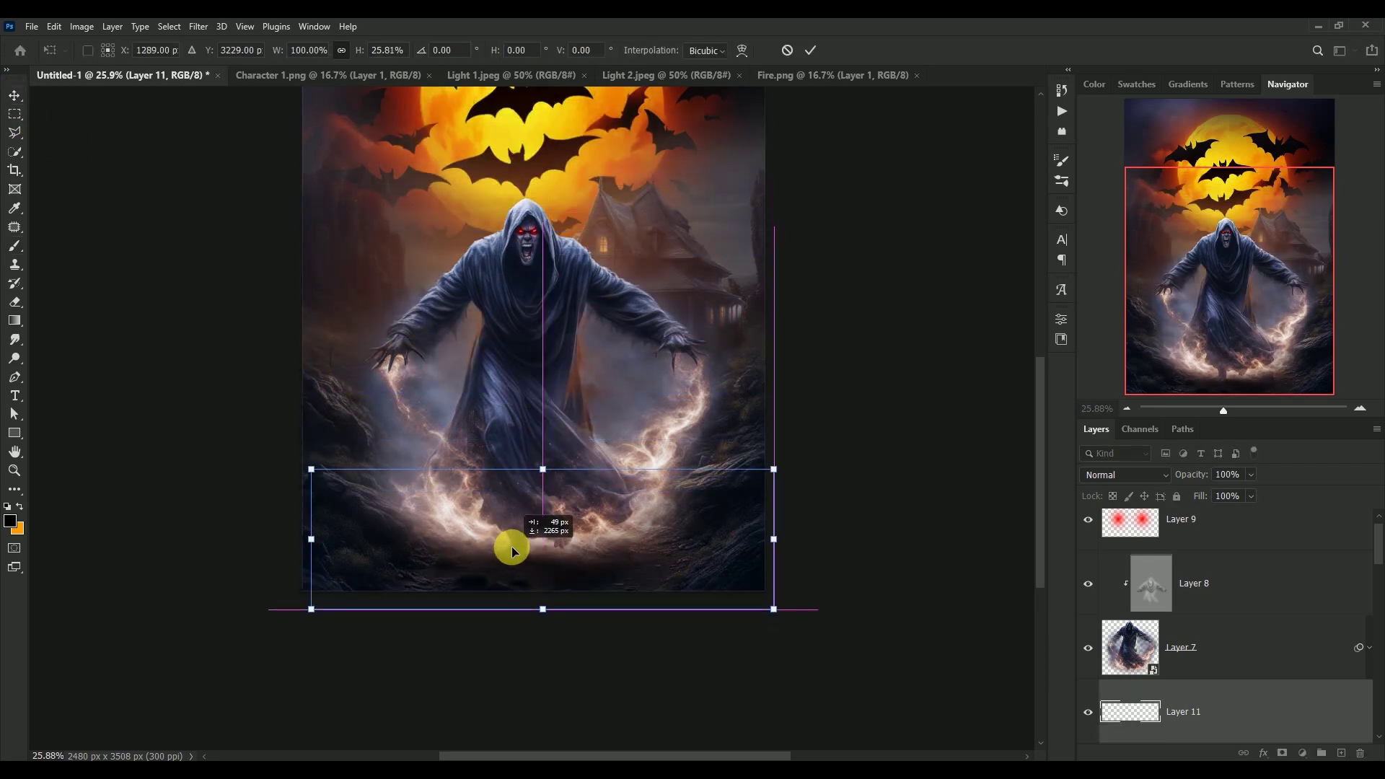
drag(777, 546, 833, 532)
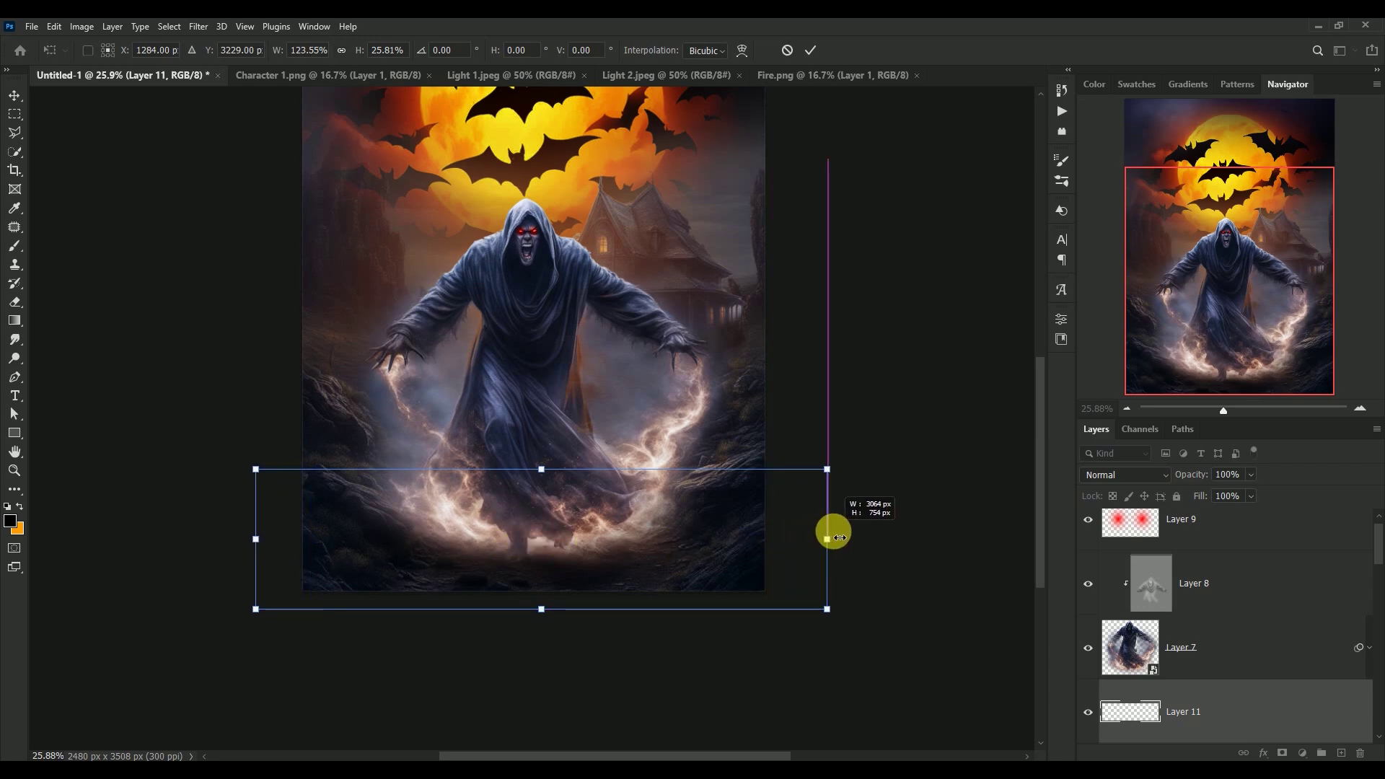
drag(546, 547, 537, 548)
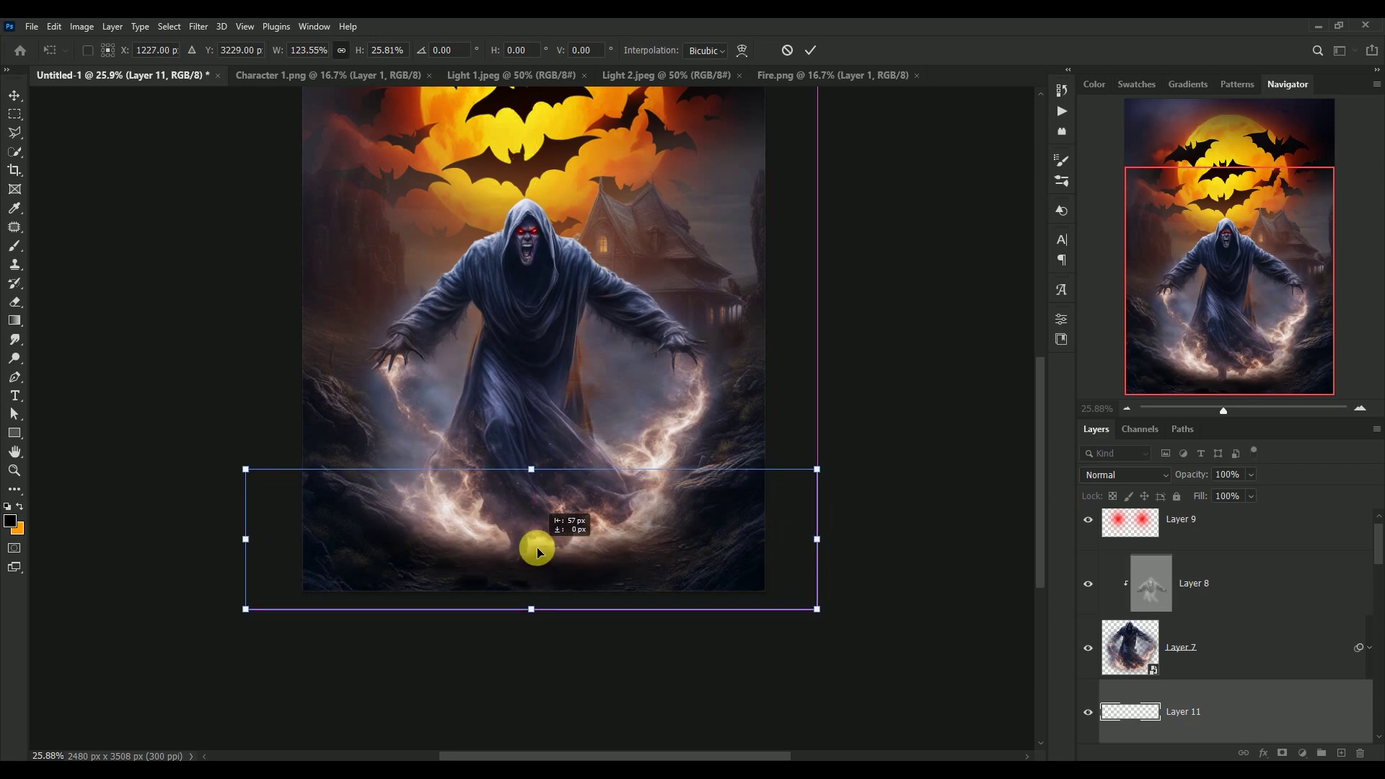
key(Return)
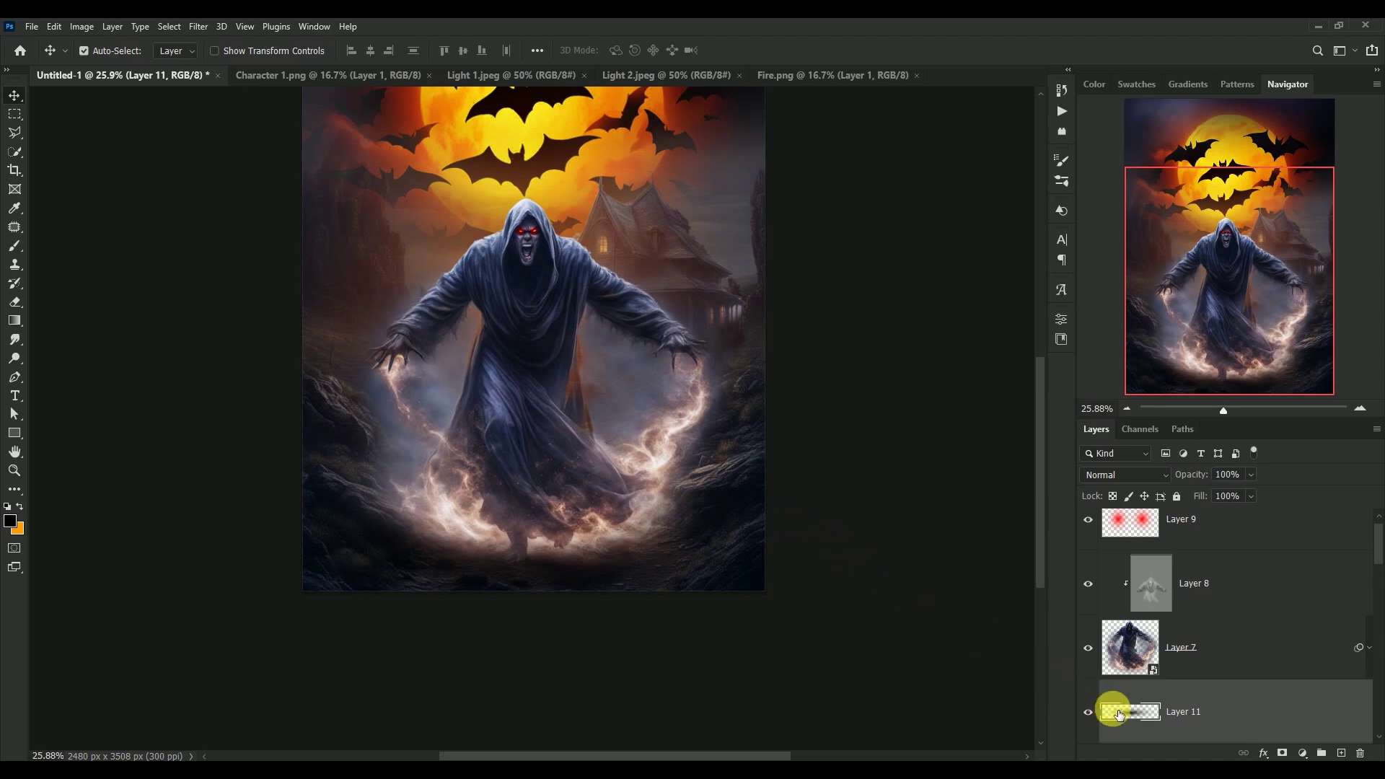
scroll(923, 462, up, 3)
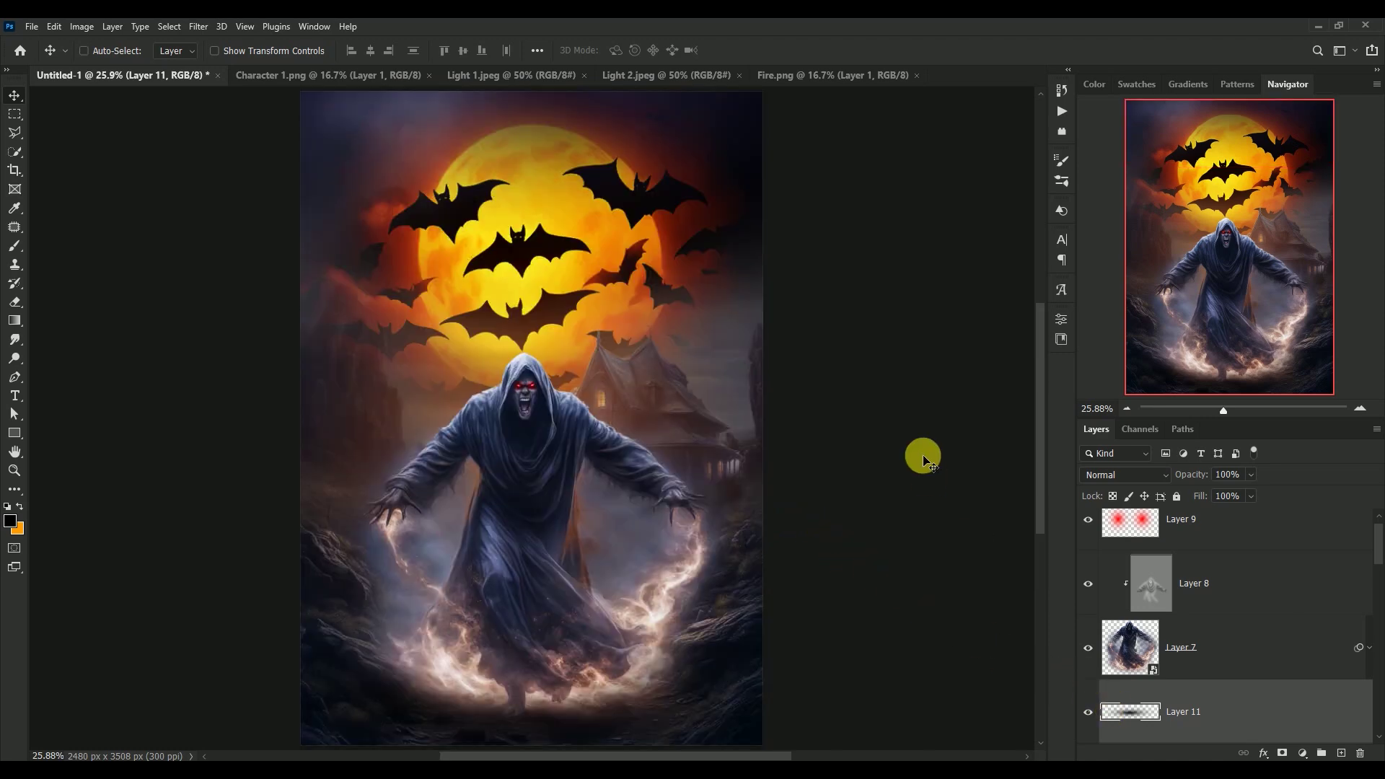
- Turn auto-select back on and soften the shadow with a 4-pixel Gaussian Blur
click(84, 51)
click(205, 28)
mouse_move(280, 211)
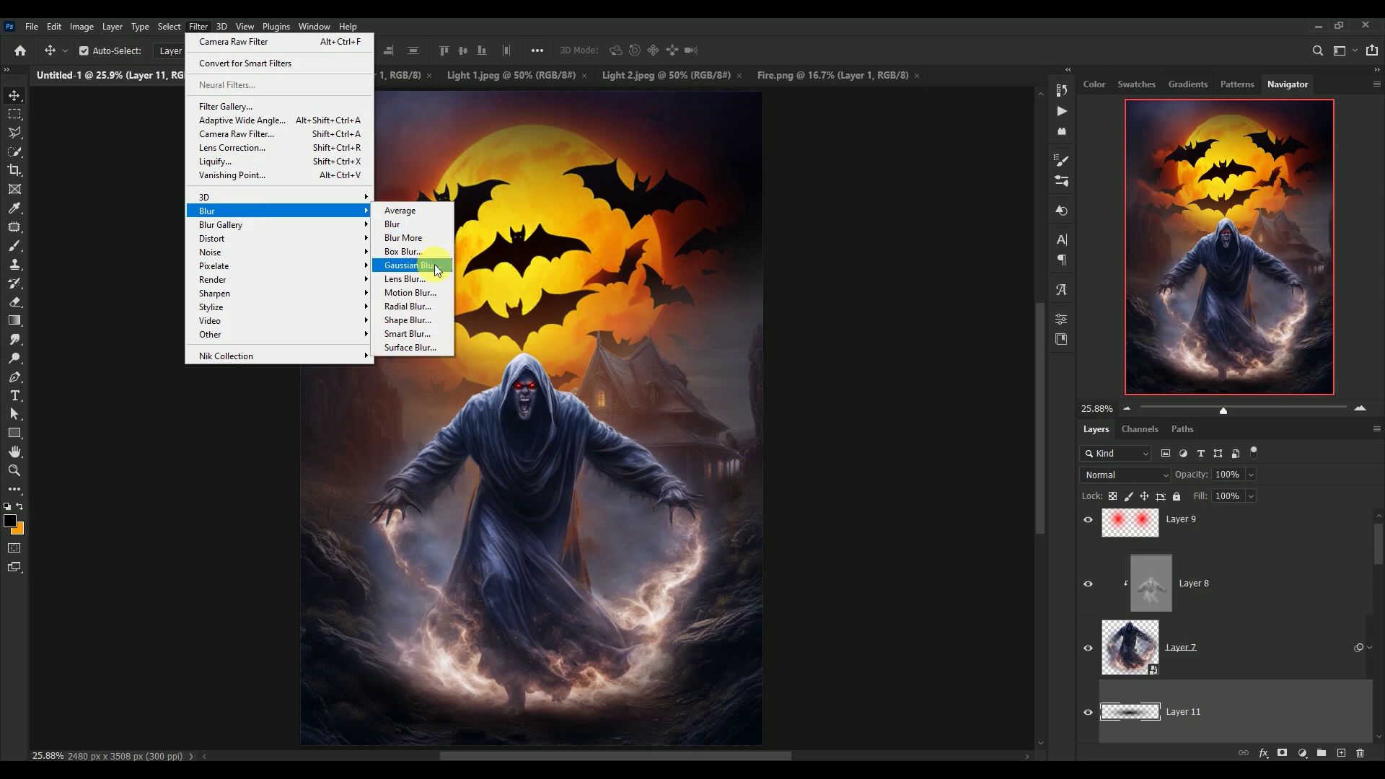
click(434, 264)
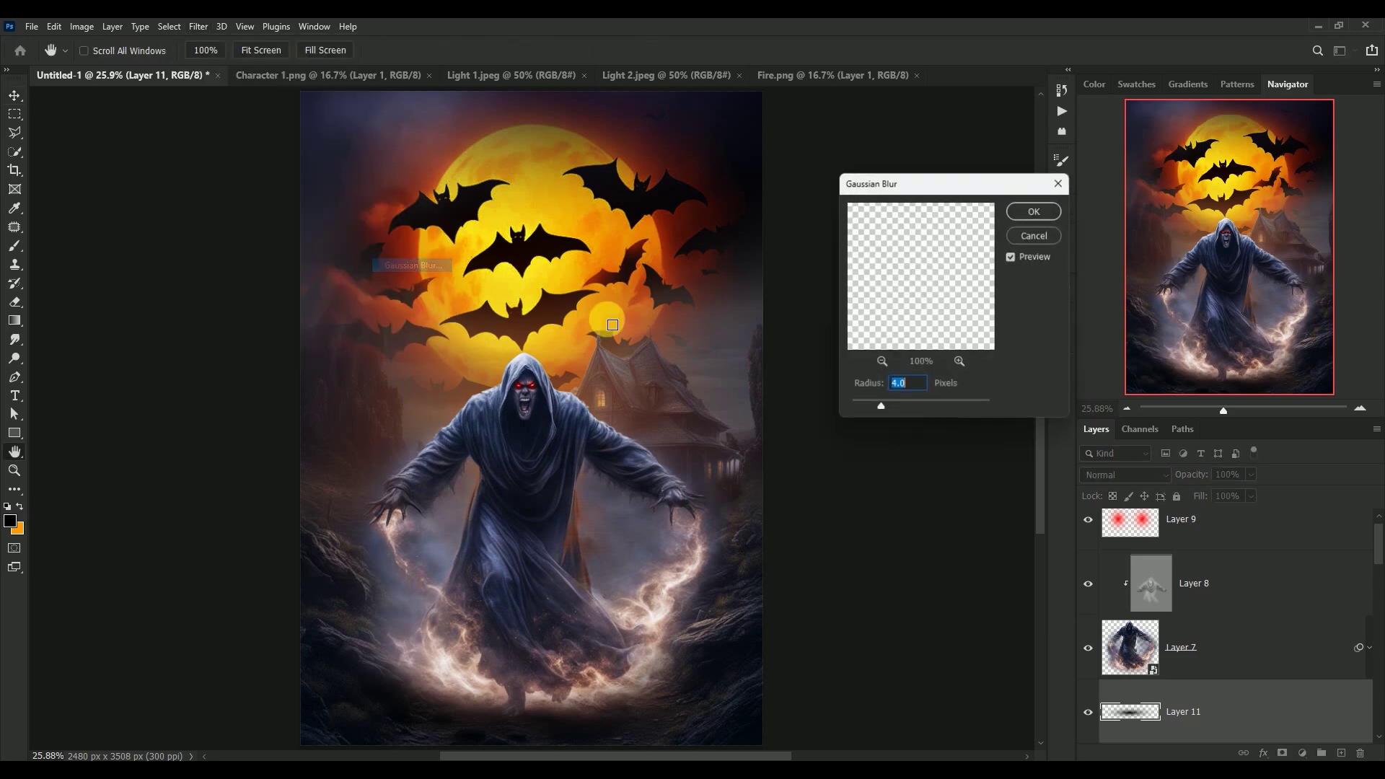
click(1028, 211)
- Blend the shadow in Hard Light at 50% opacity, then close Character 1.png
click(1108, 475)
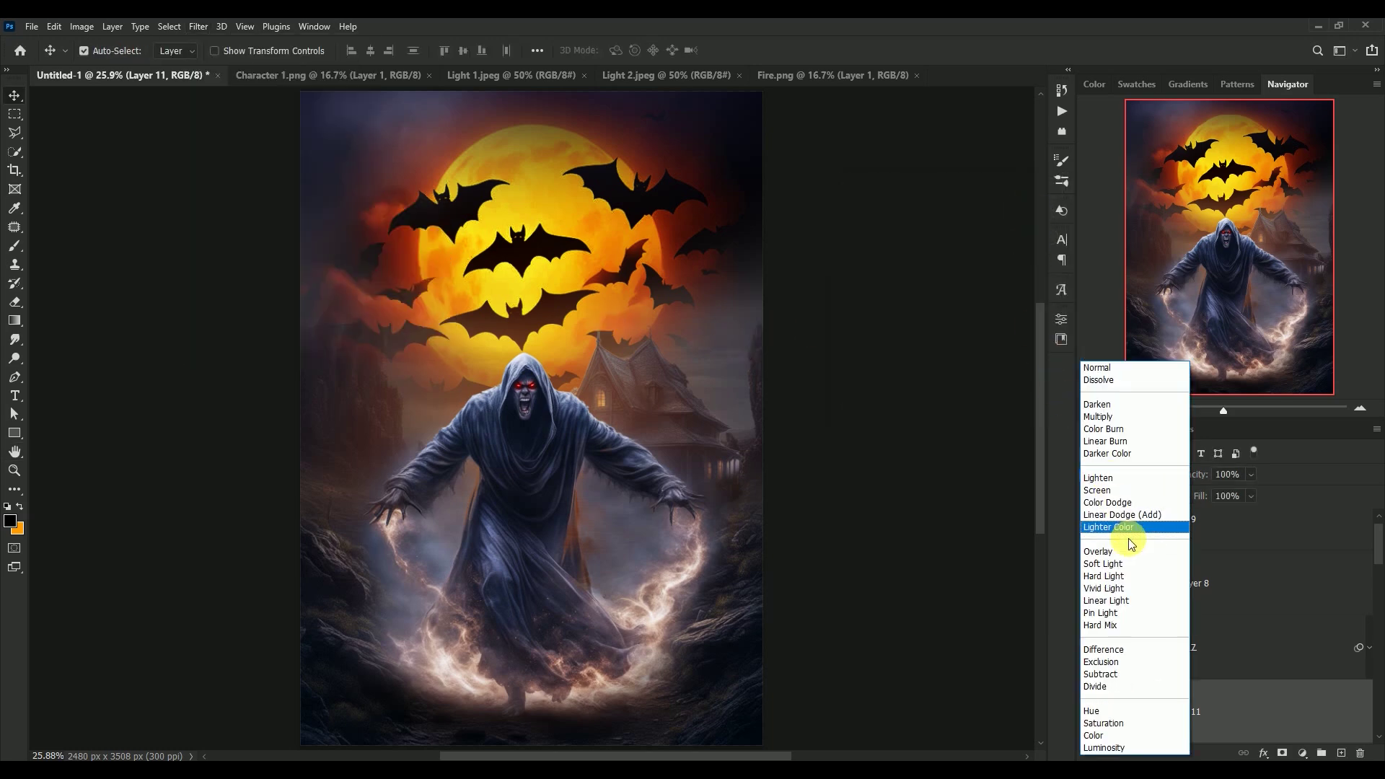
click(1137, 575)
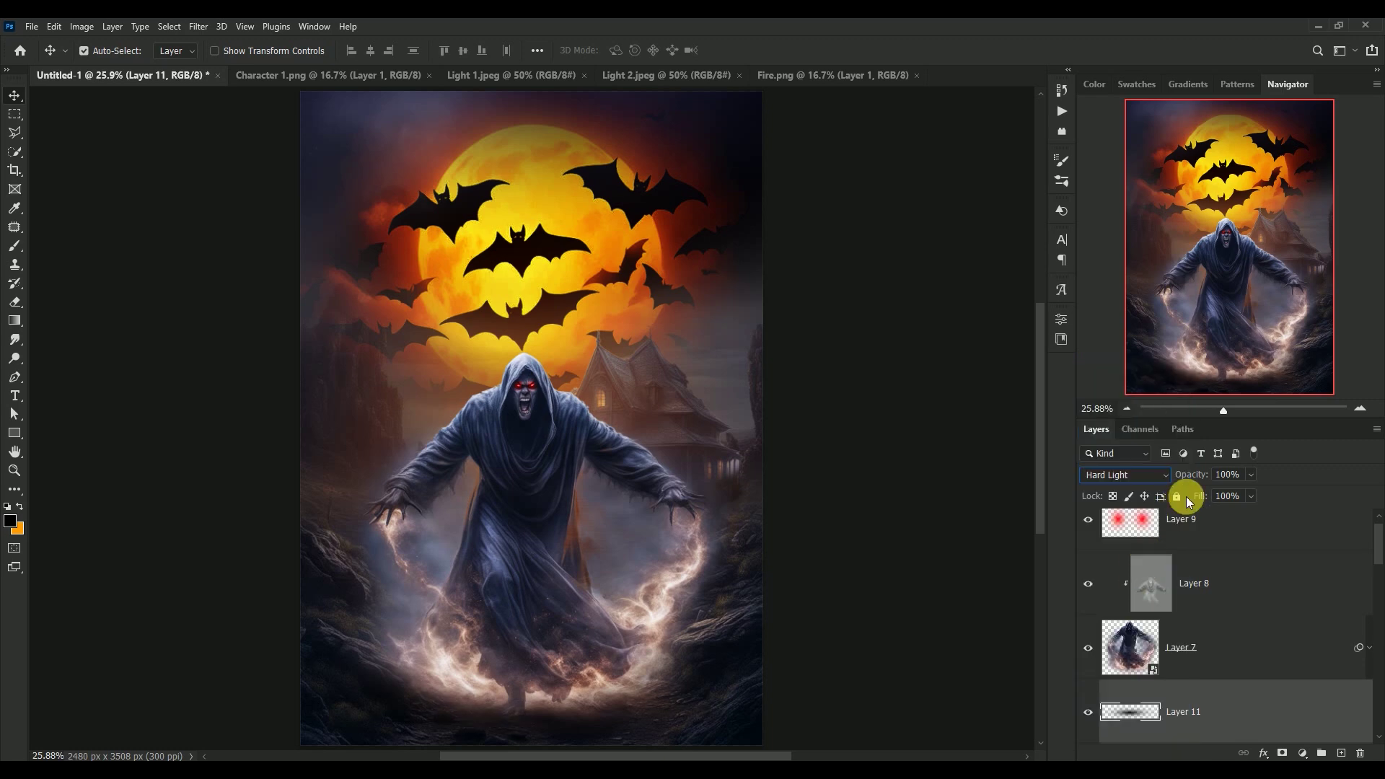
click(1232, 479)
text(5)
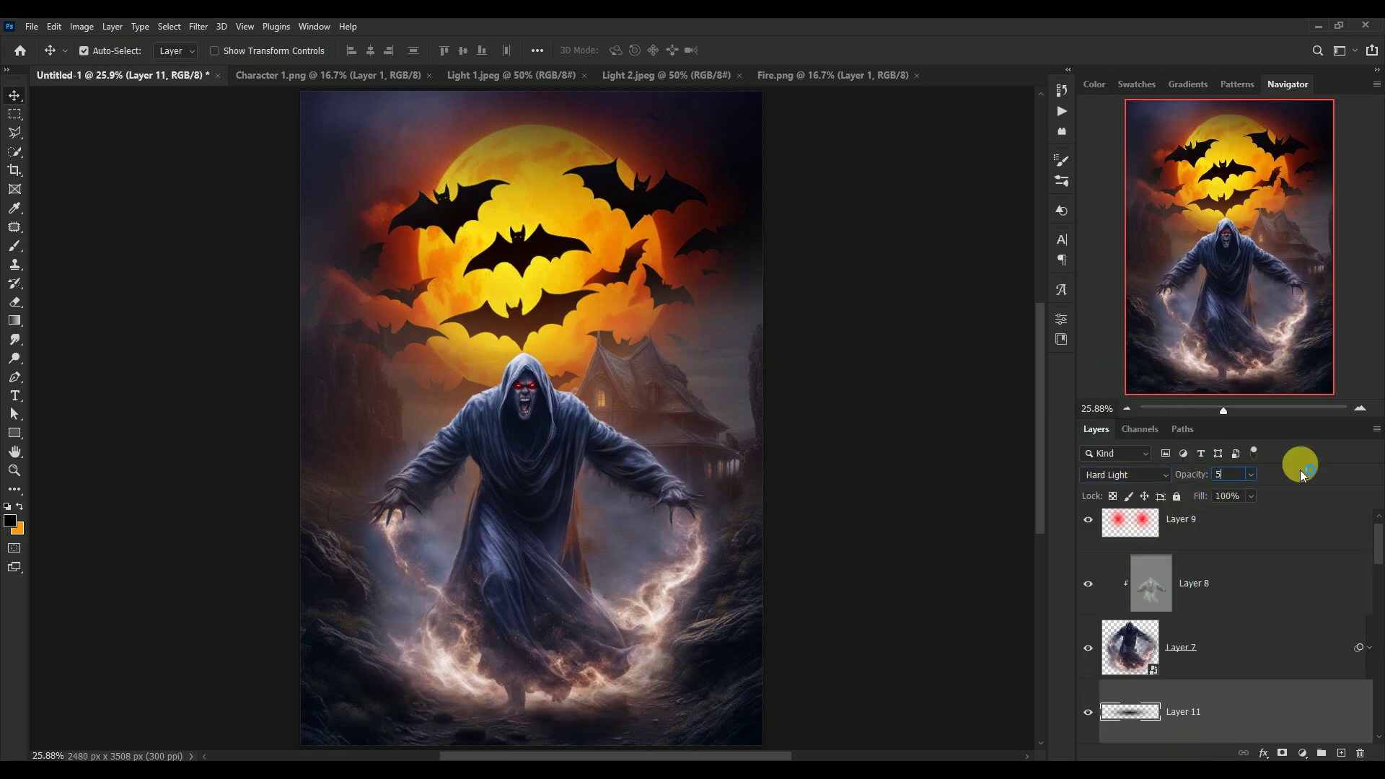
text(0)
key(Return)
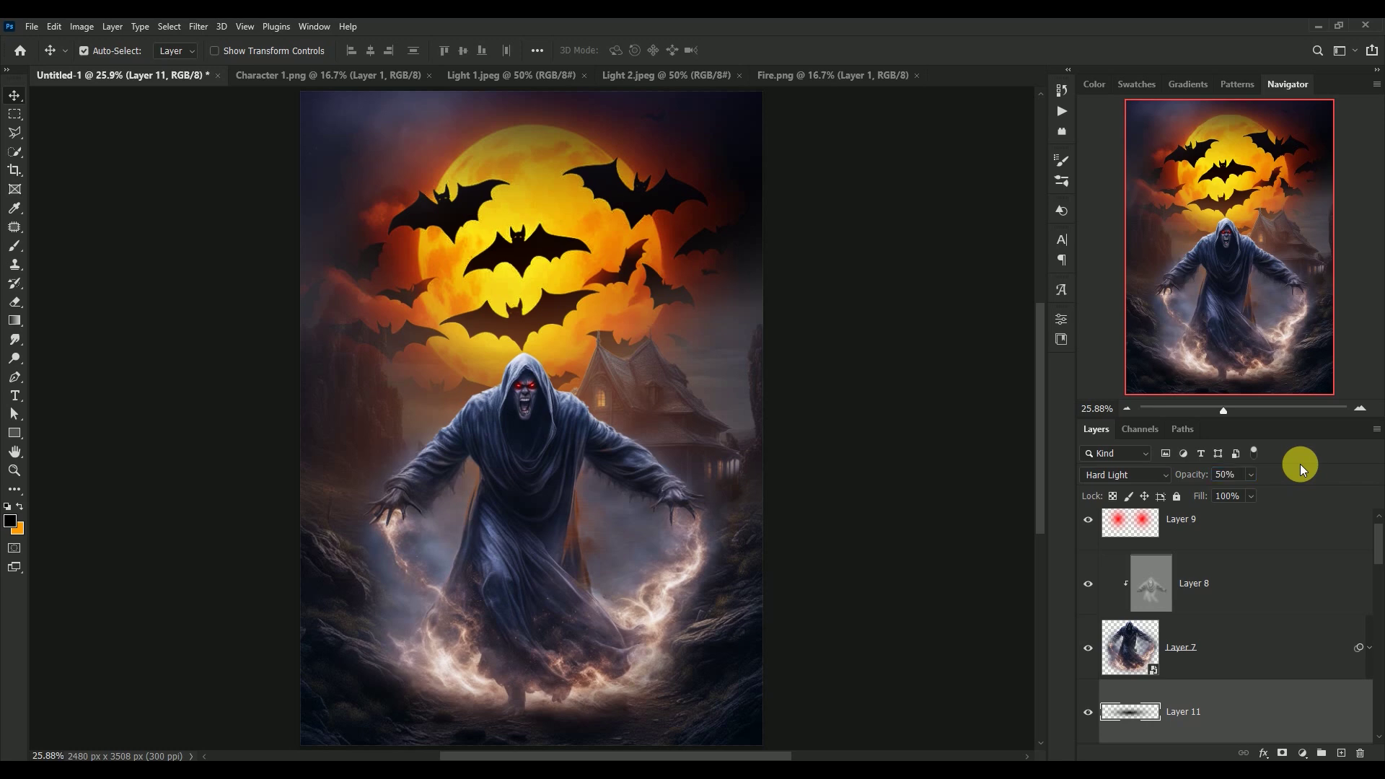
click(1088, 713)
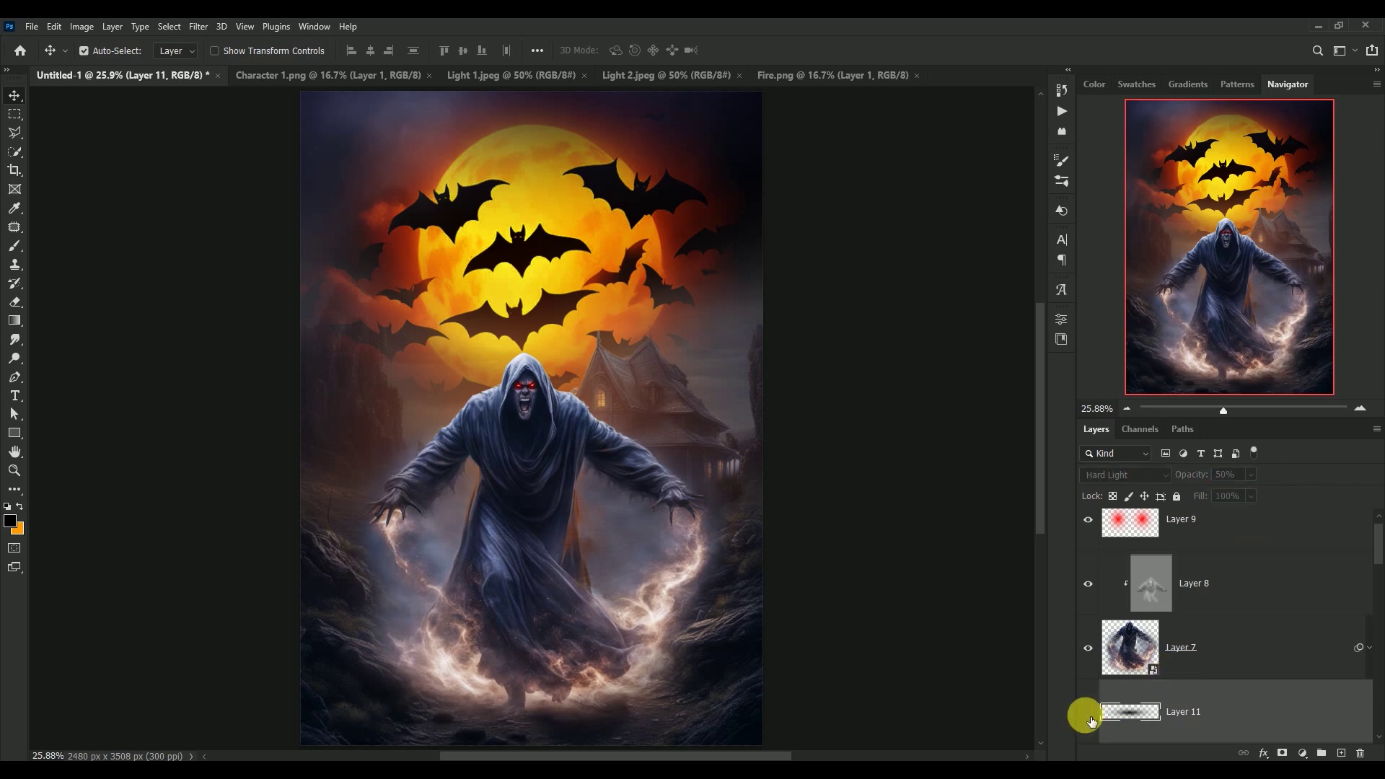
click(1138, 525)
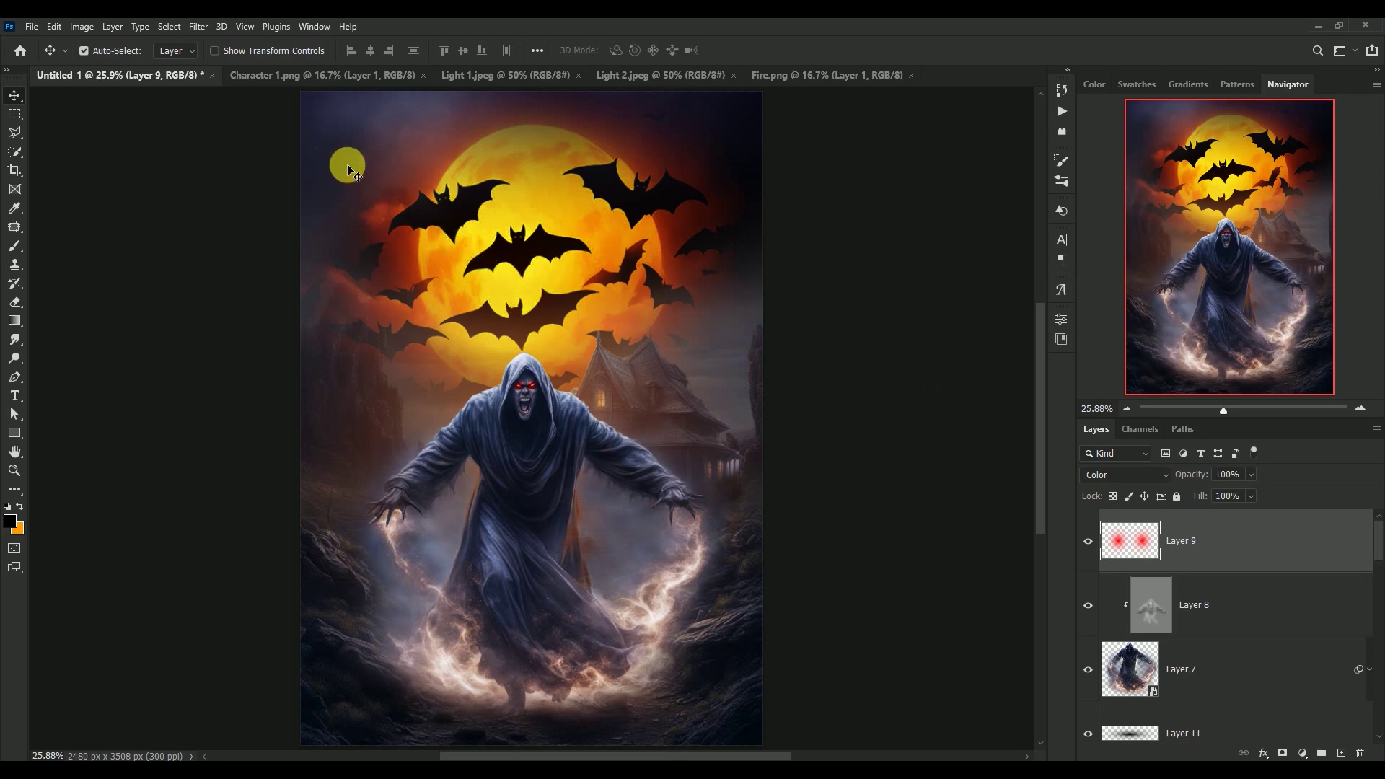
click(297, 76)
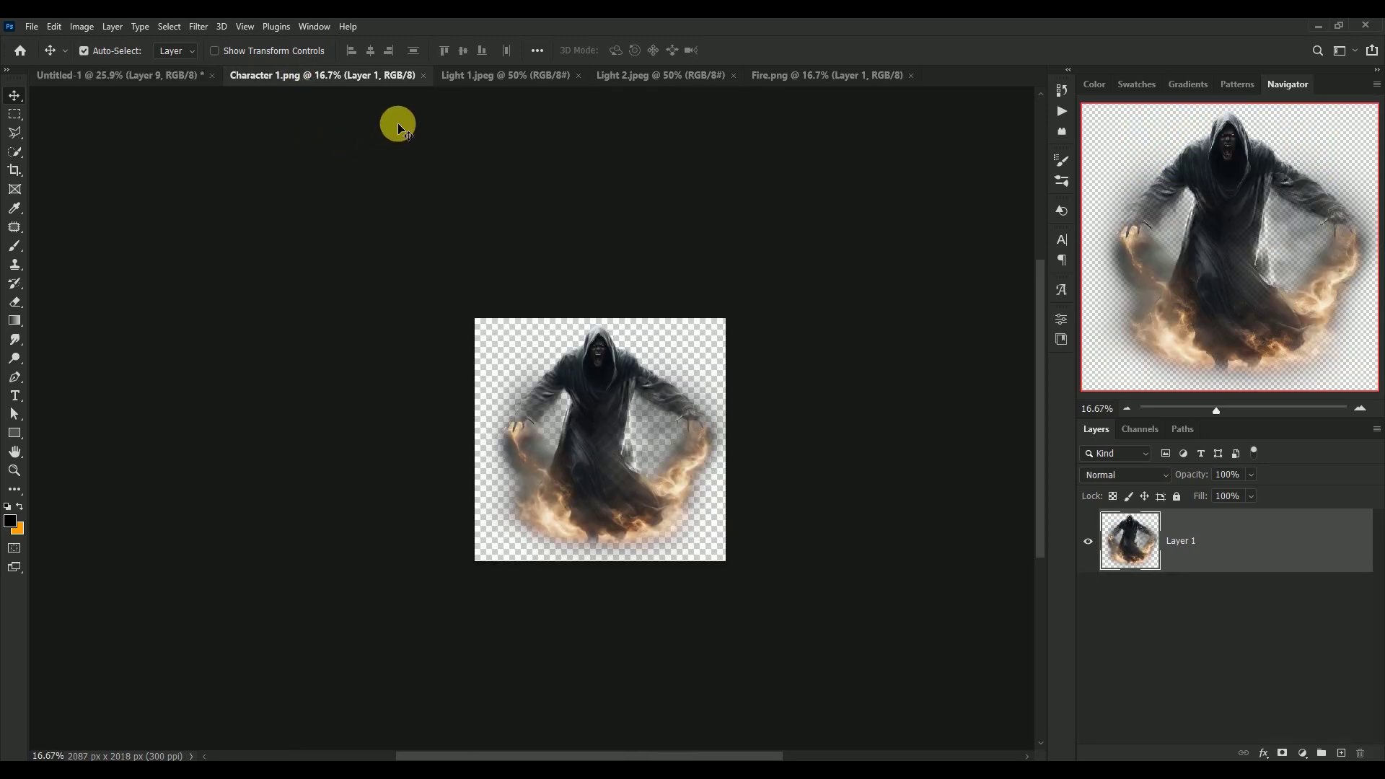
click(423, 75)
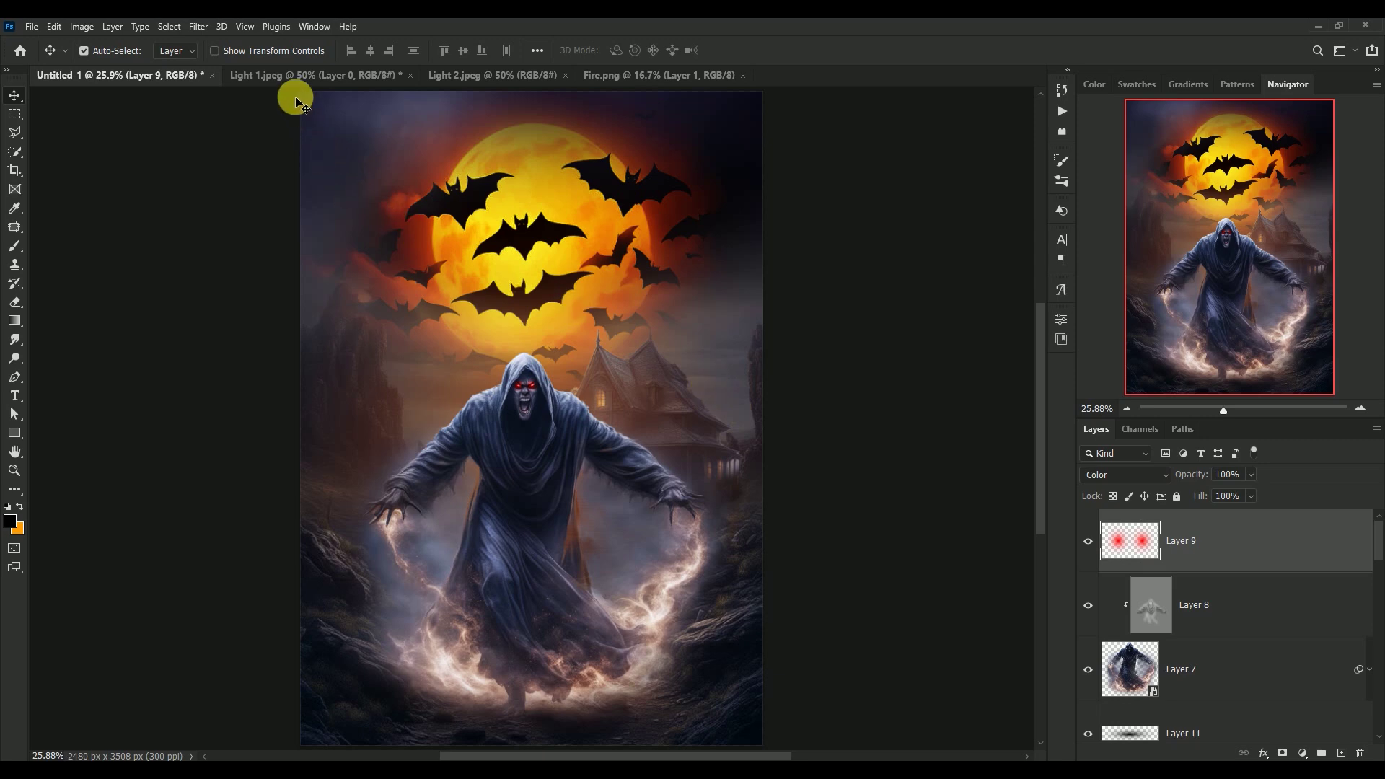
- Drag the Light 1.jpeg lightning image into the poster as Layer 12
click(287, 80)
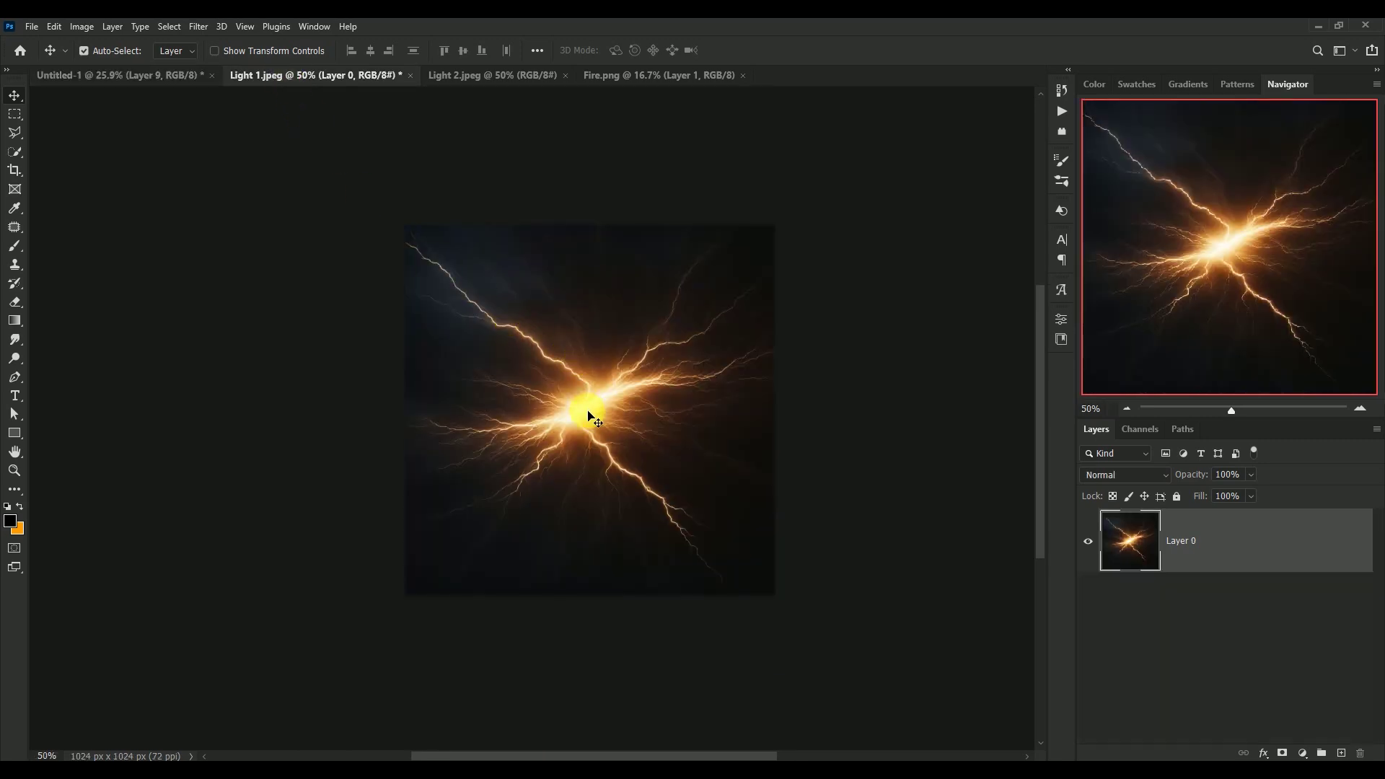
drag(588, 412, 492, 331)
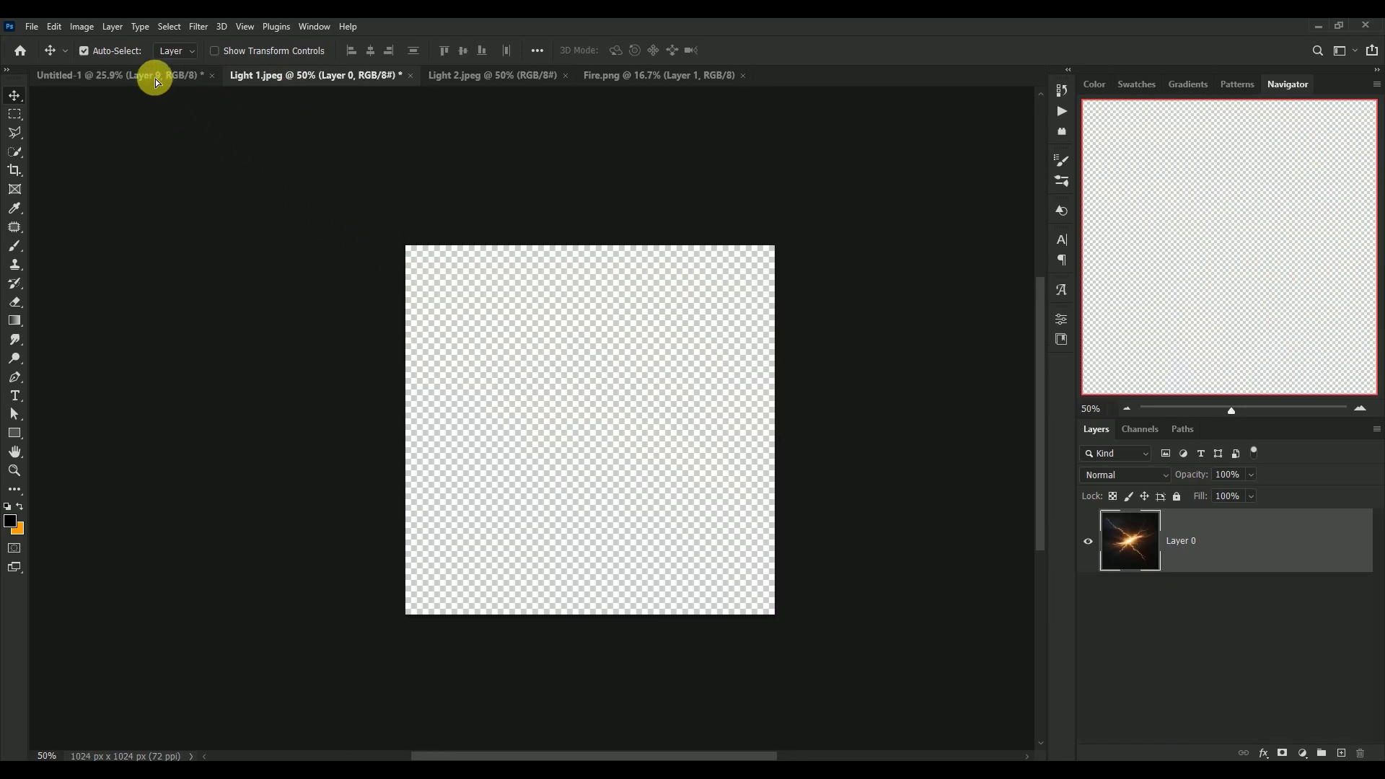
click(154, 79)
drag(491, 386, 491, 386)
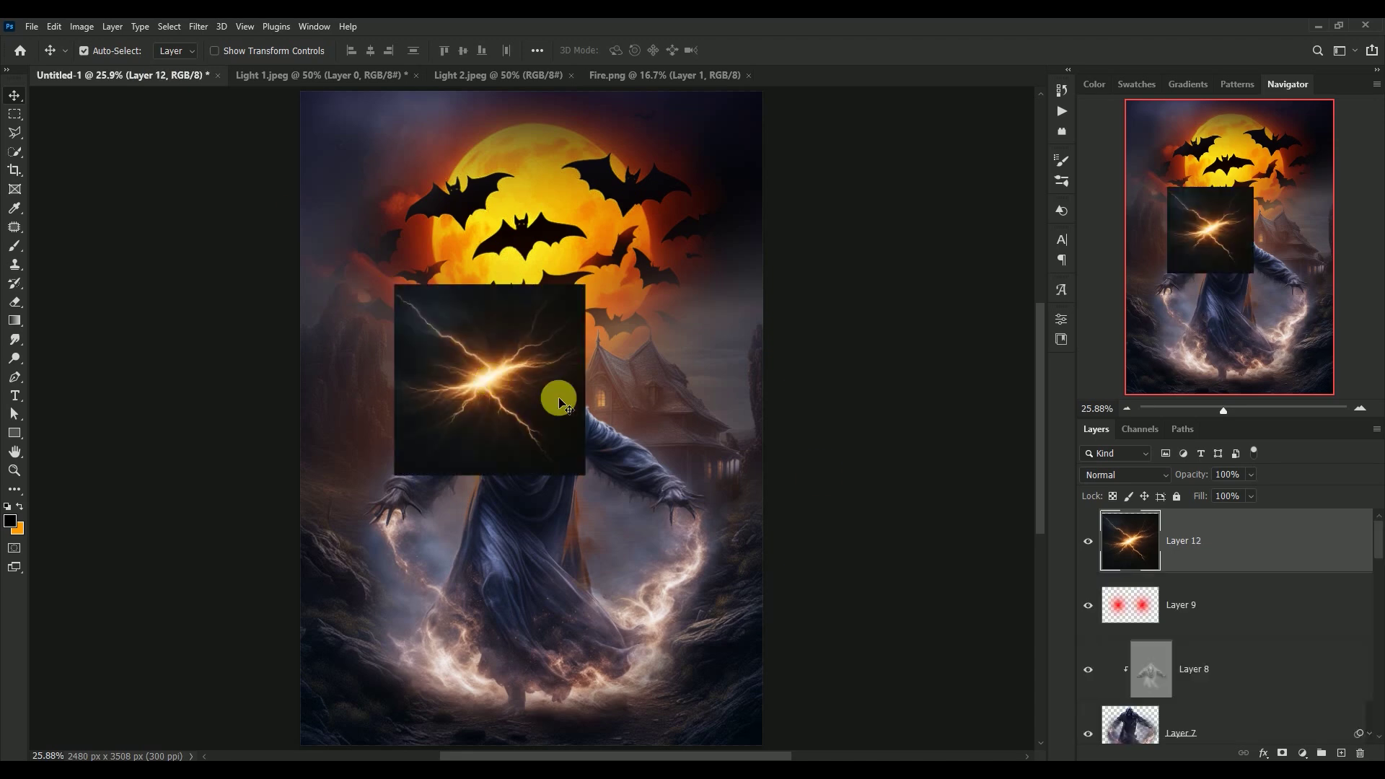
- Convert Layer 12 to a smart object blended in Screen mode
right_click(1250, 538)
click(1176, 354)
click(1107, 474)
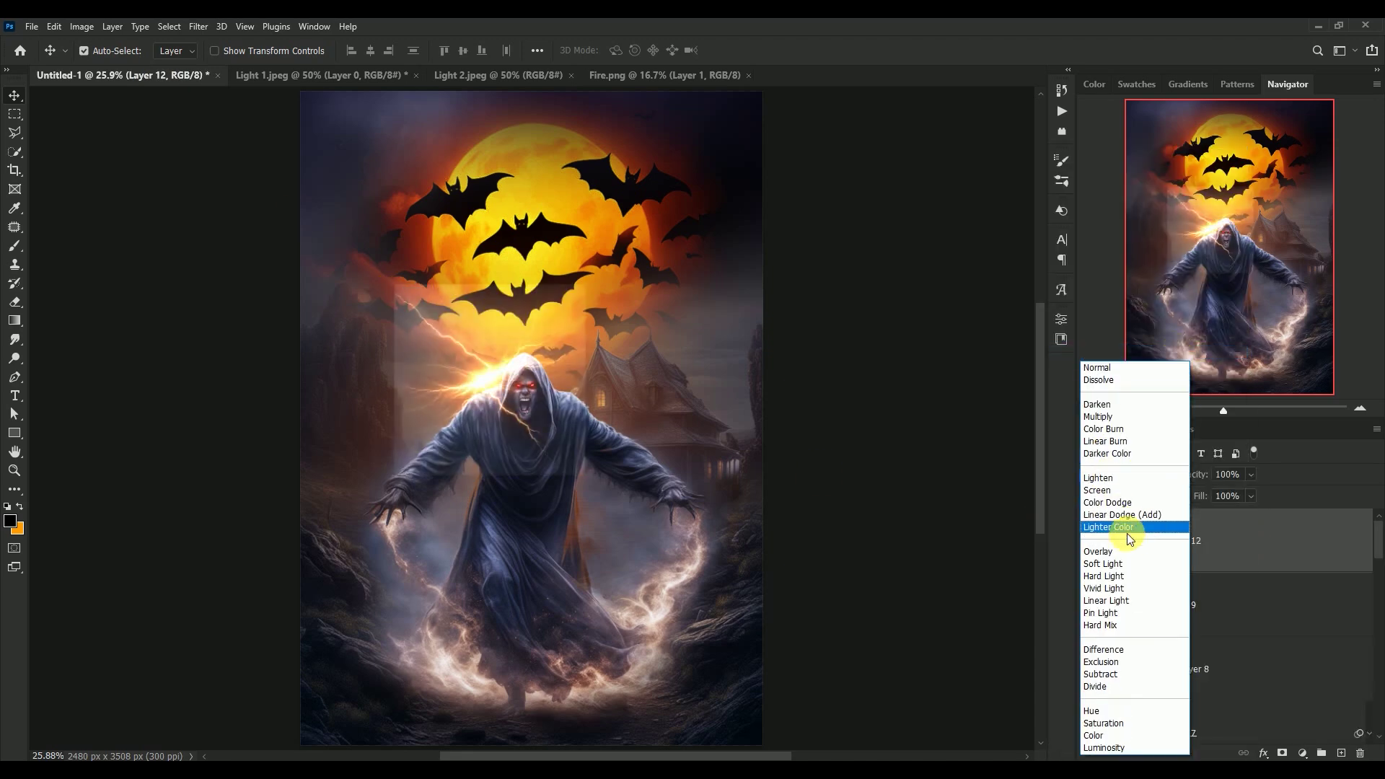
click(1109, 490)
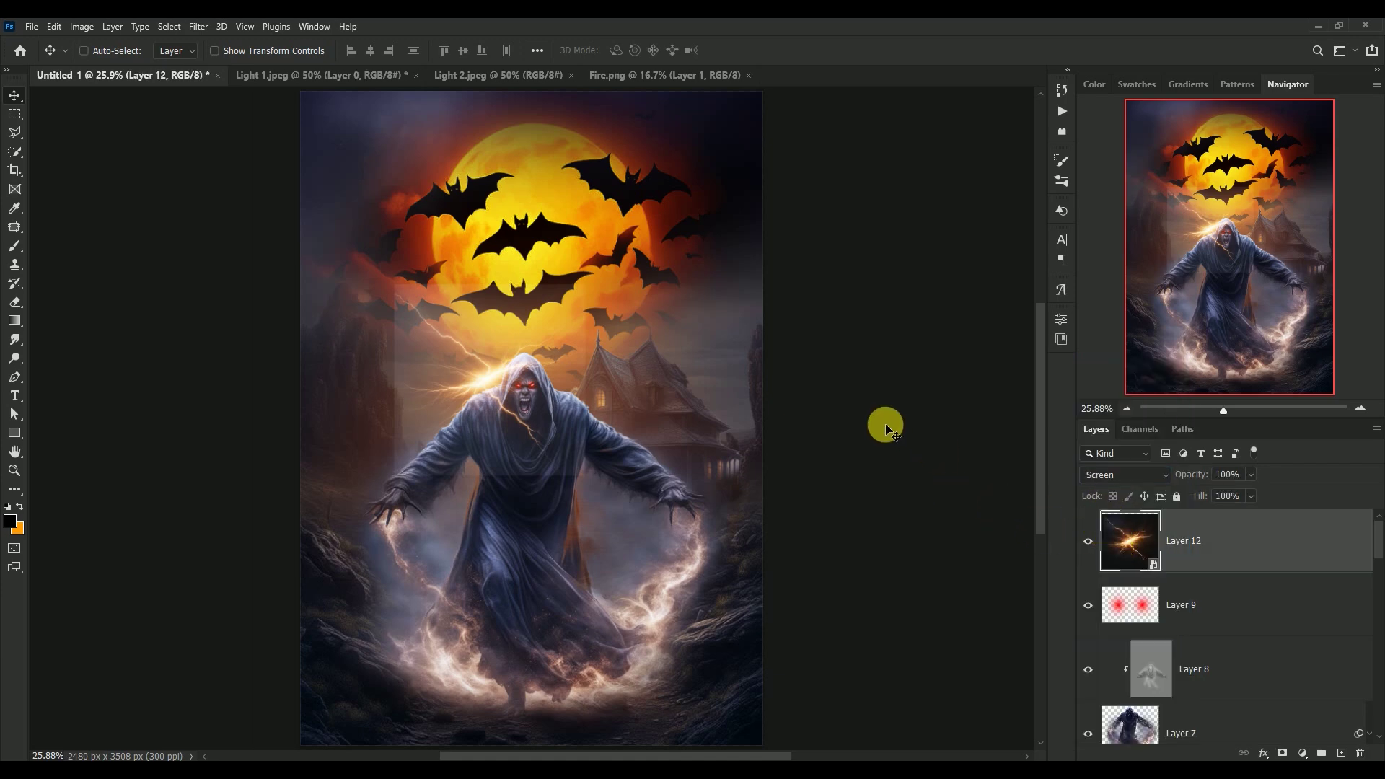
- Darken Layer 12's Levels midtones to 0.70 and move it below the reaper's Layer 7
key(ctrl+l)
text(0.)
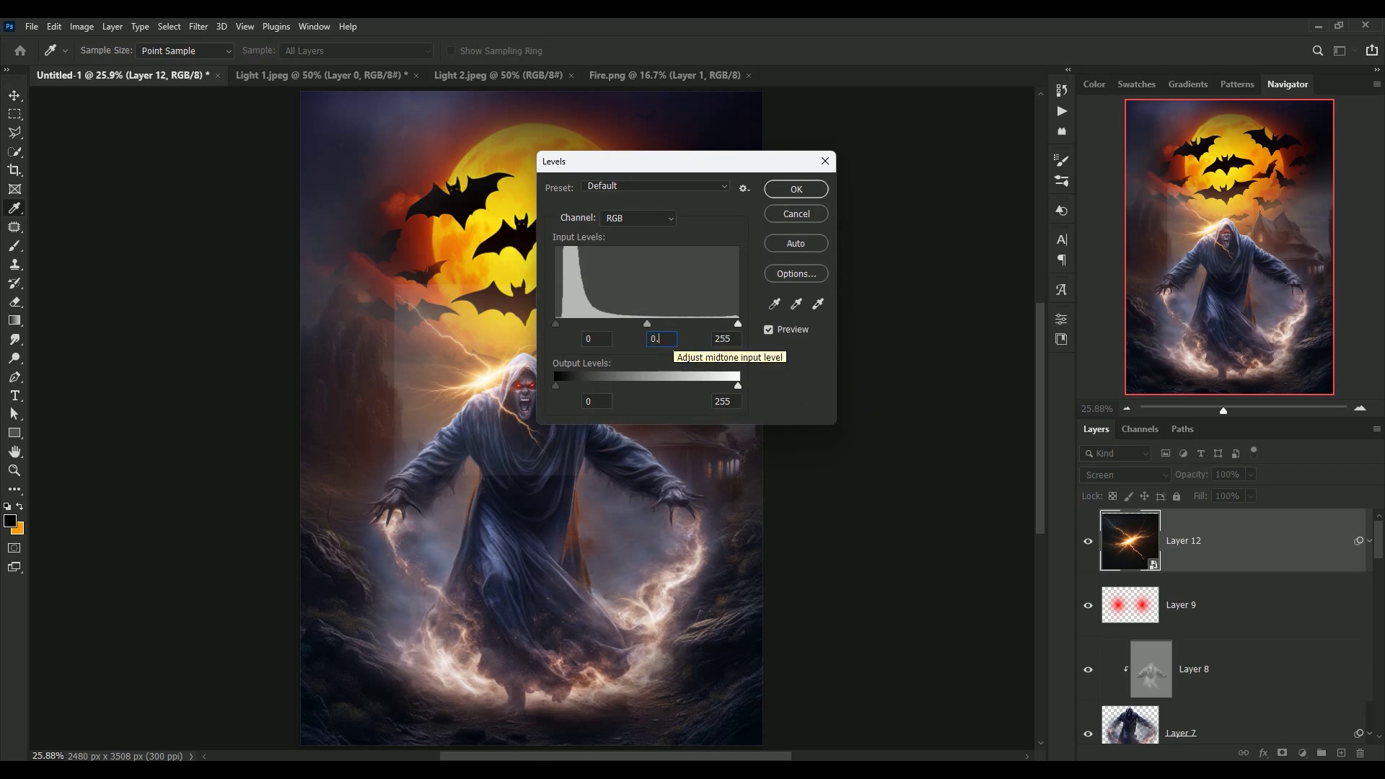
text(70)
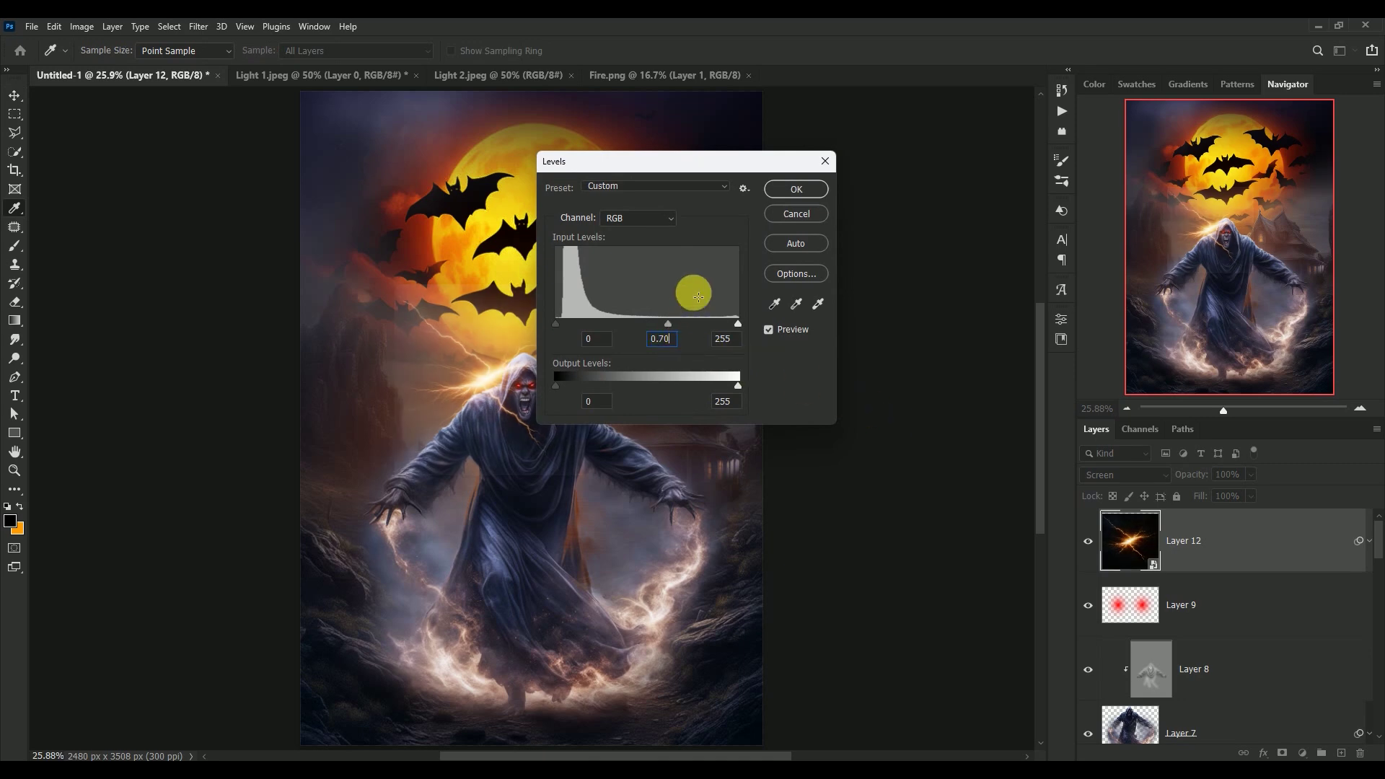
click(776, 189)
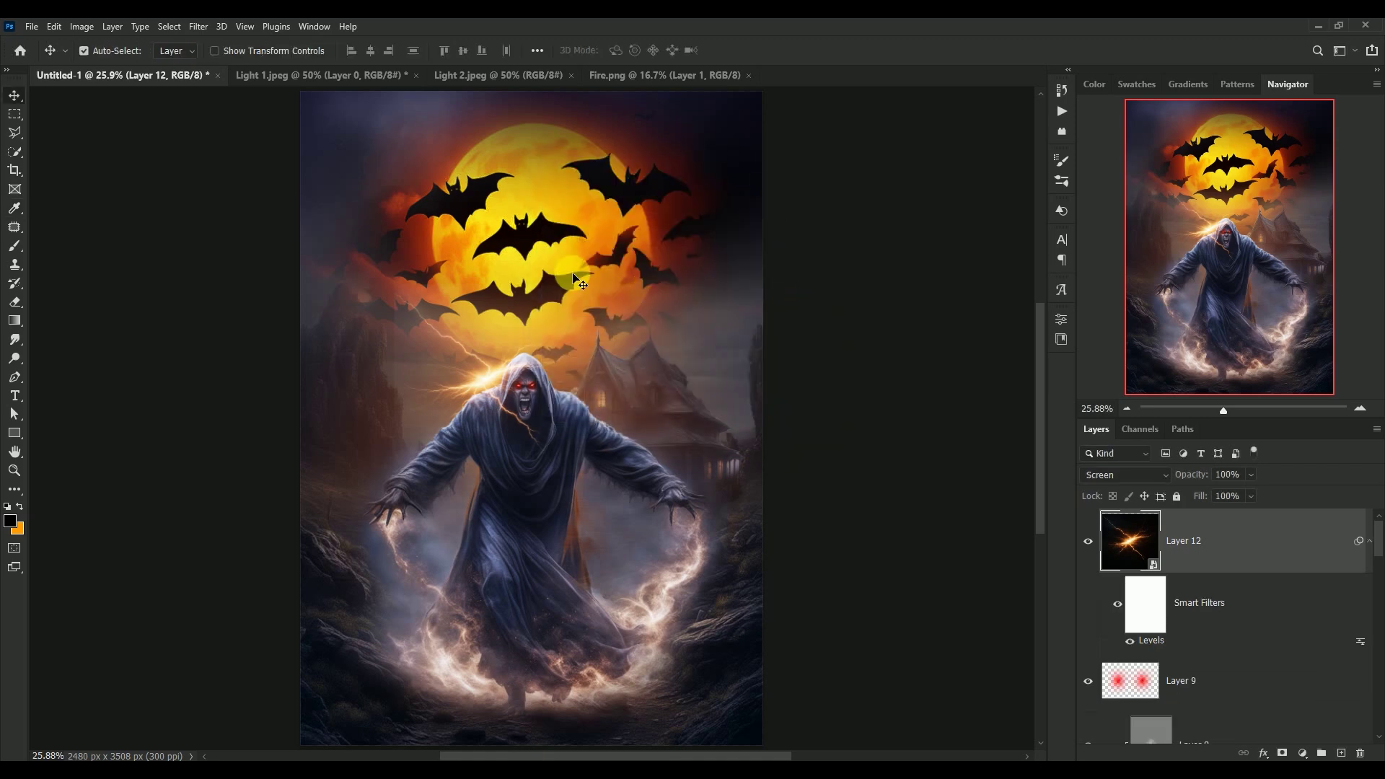
click(1371, 562)
mouse_move(1169, 538)
mouse_down()
mouse_move(1140, 737)
mouse_move(1129, 664)
mouse_up()
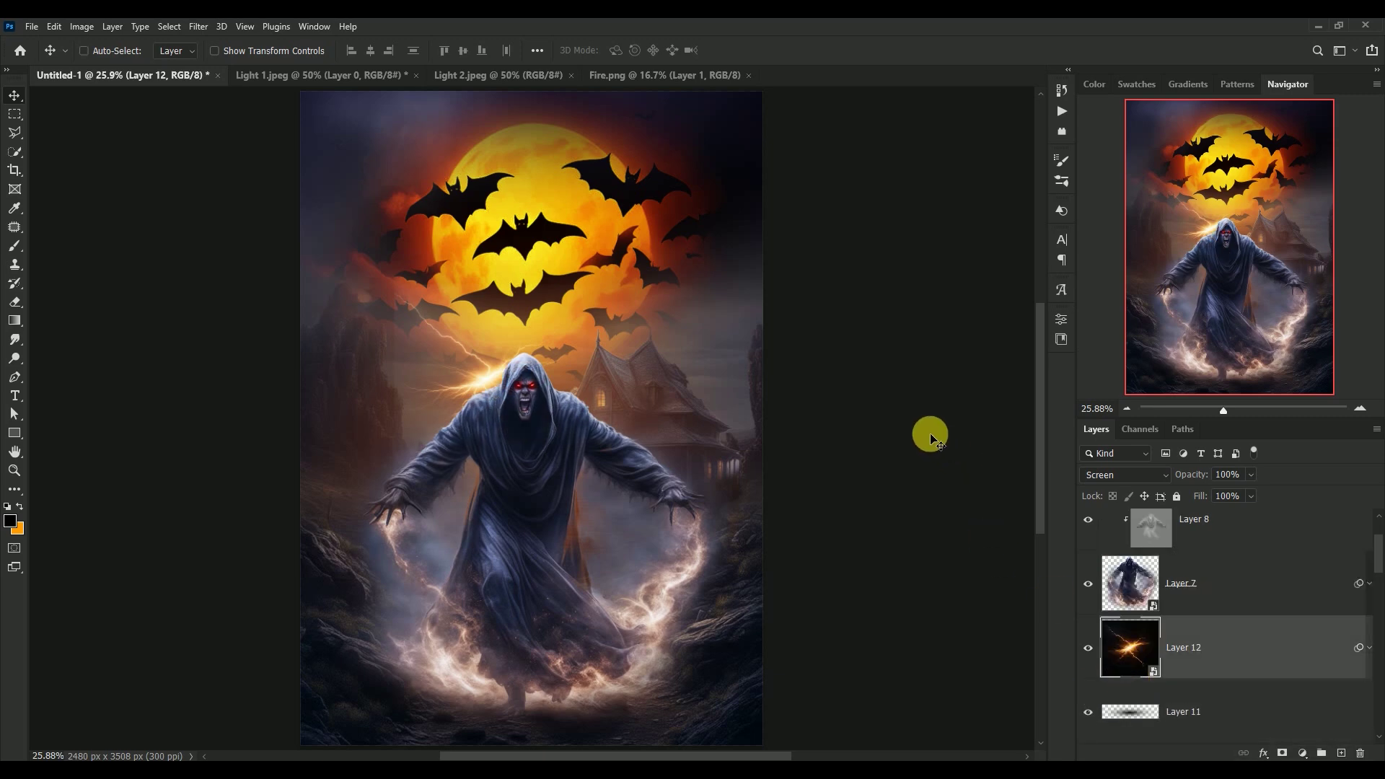
- Scale the Layer 12 lightning to about 121% and rotate it roughly -22° behind the reaper
key(ctrl+t)
click(696, 310)
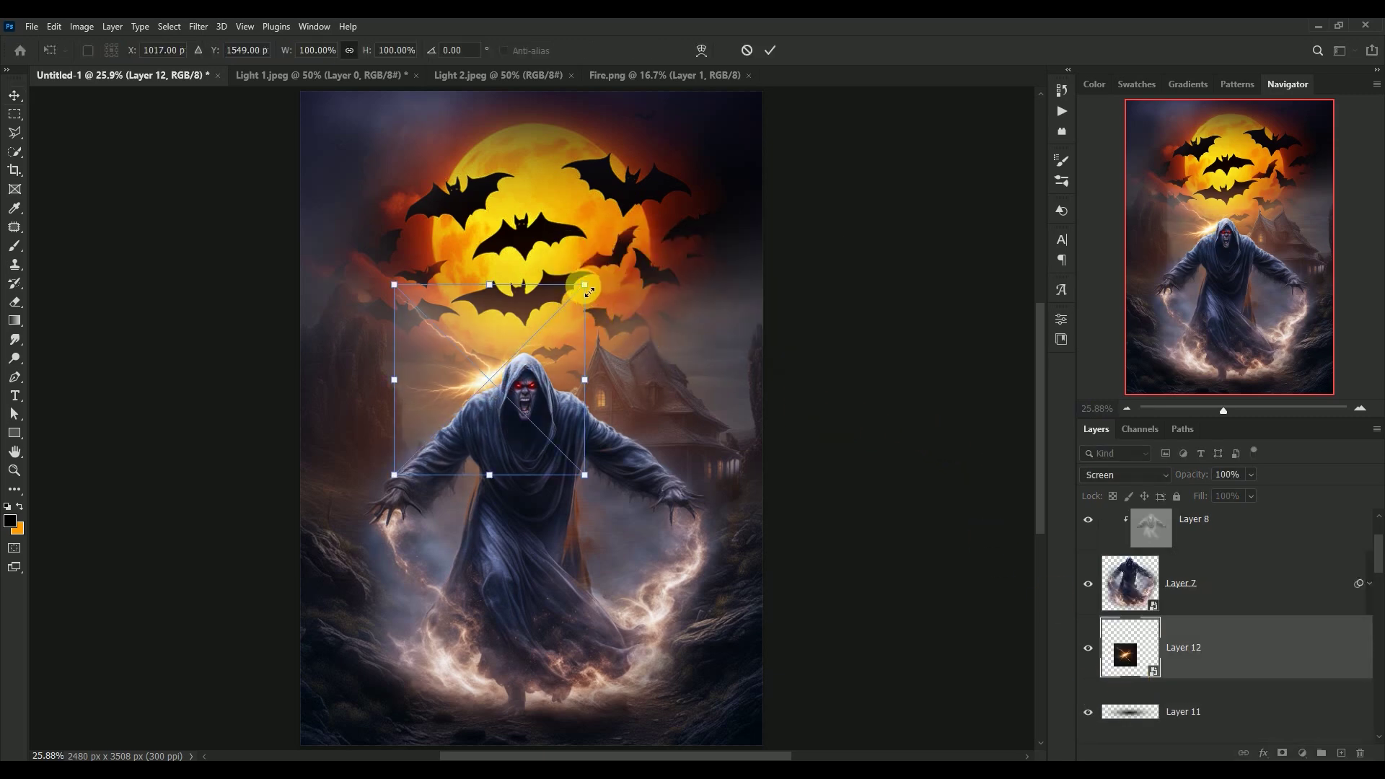
drag(590, 292, 621, 256)
drag(457, 349, 412, 382)
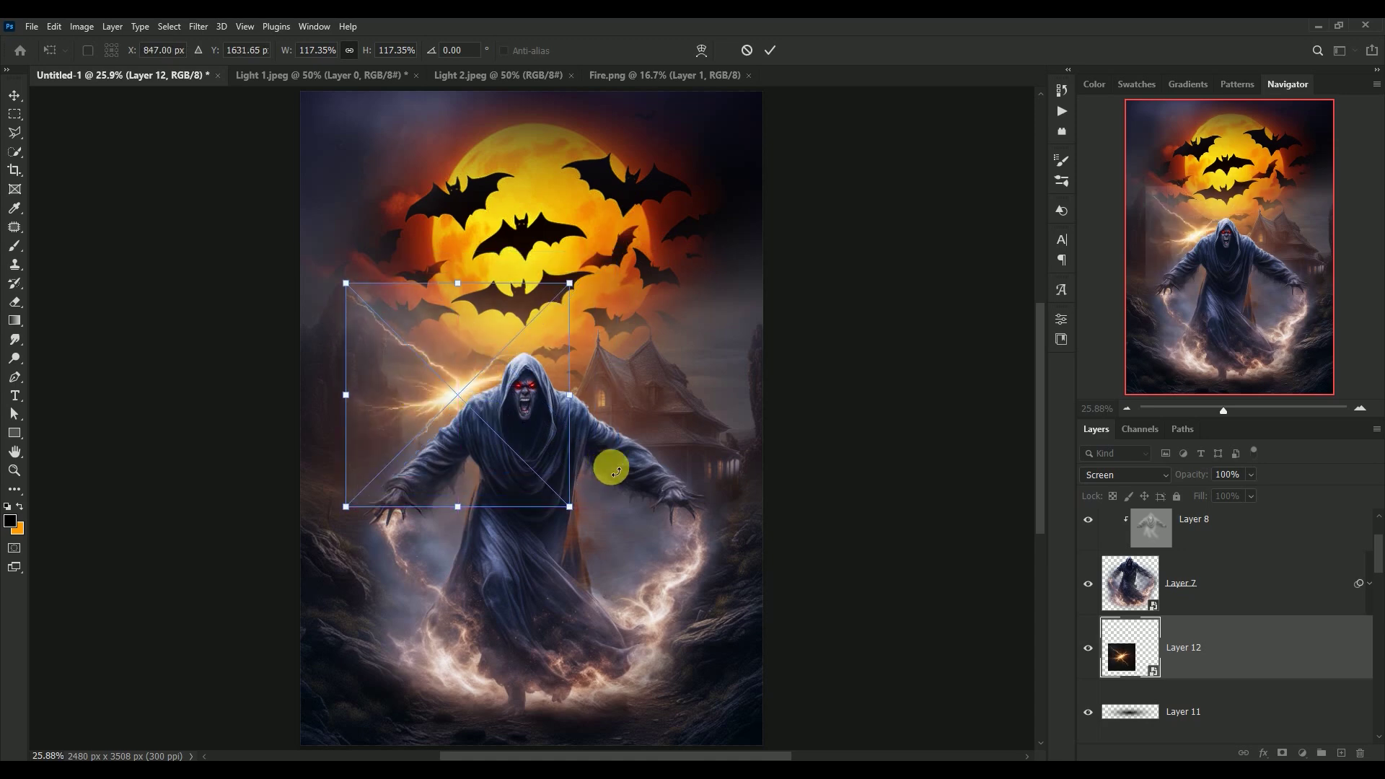
mouse_move(617, 472)
mouse_down()
mouse_move(514, 540)
mouse_move(633, 402)
mouse_up()
drag(455, 409, 472, 408)
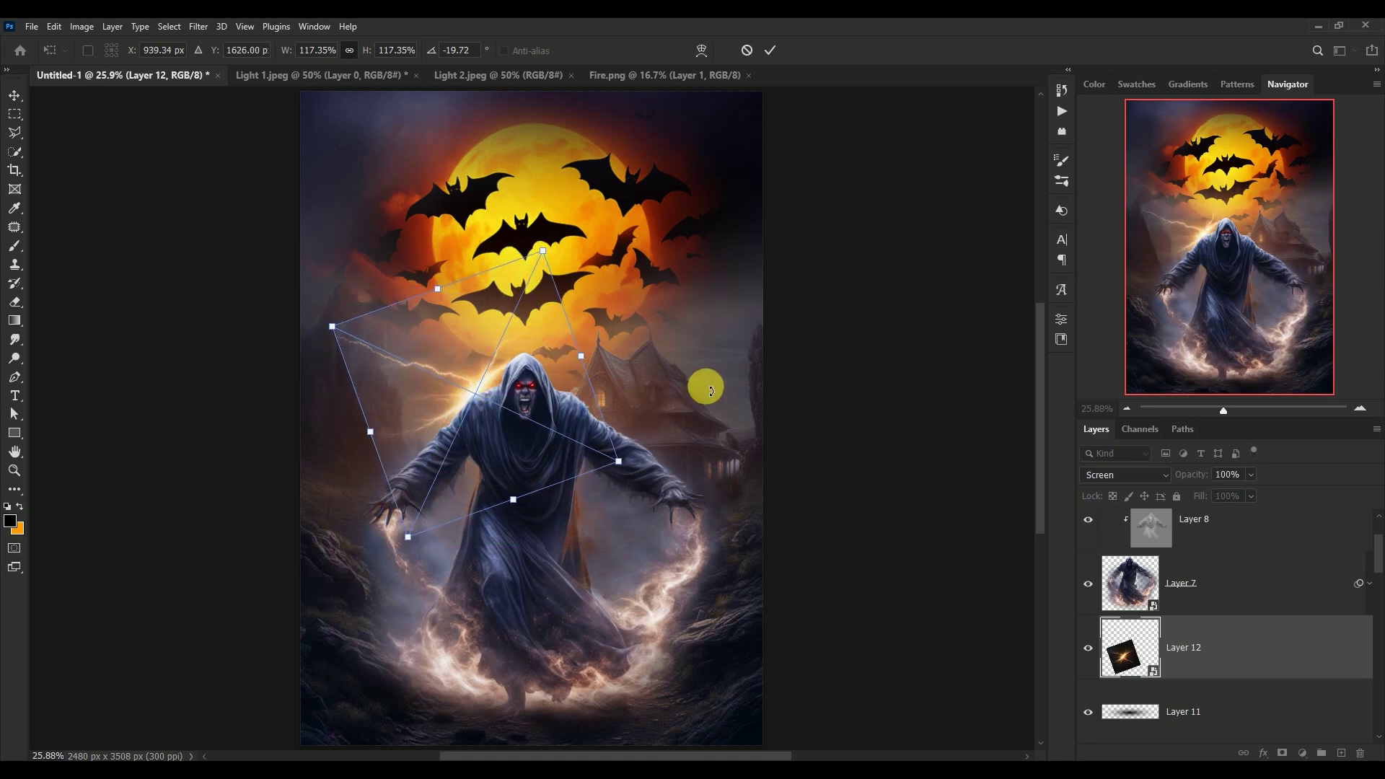
mouse_move(664, 433)
mouse_down()
mouse_move(677, 444)
mouse_move(672, 412)
mouse_up()
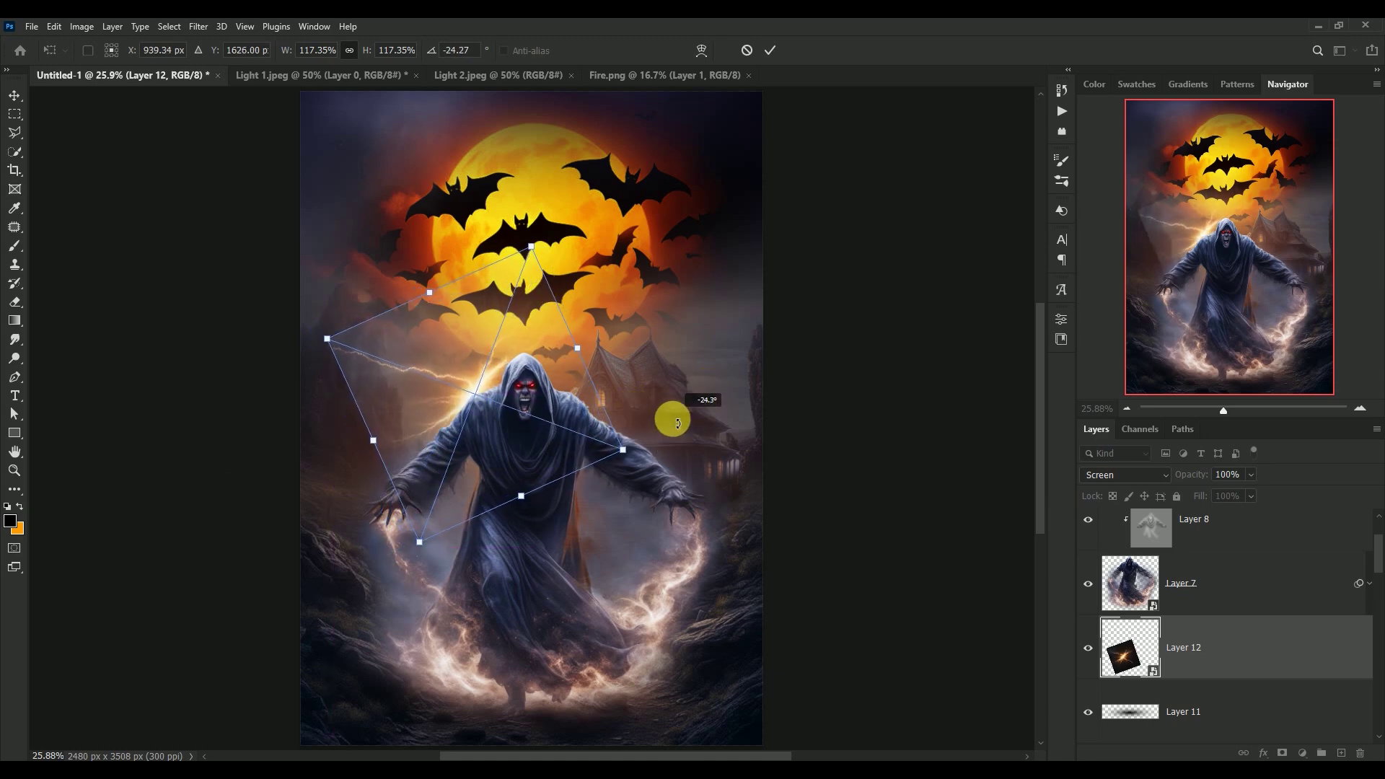
drag(422, 541, 411, 552)
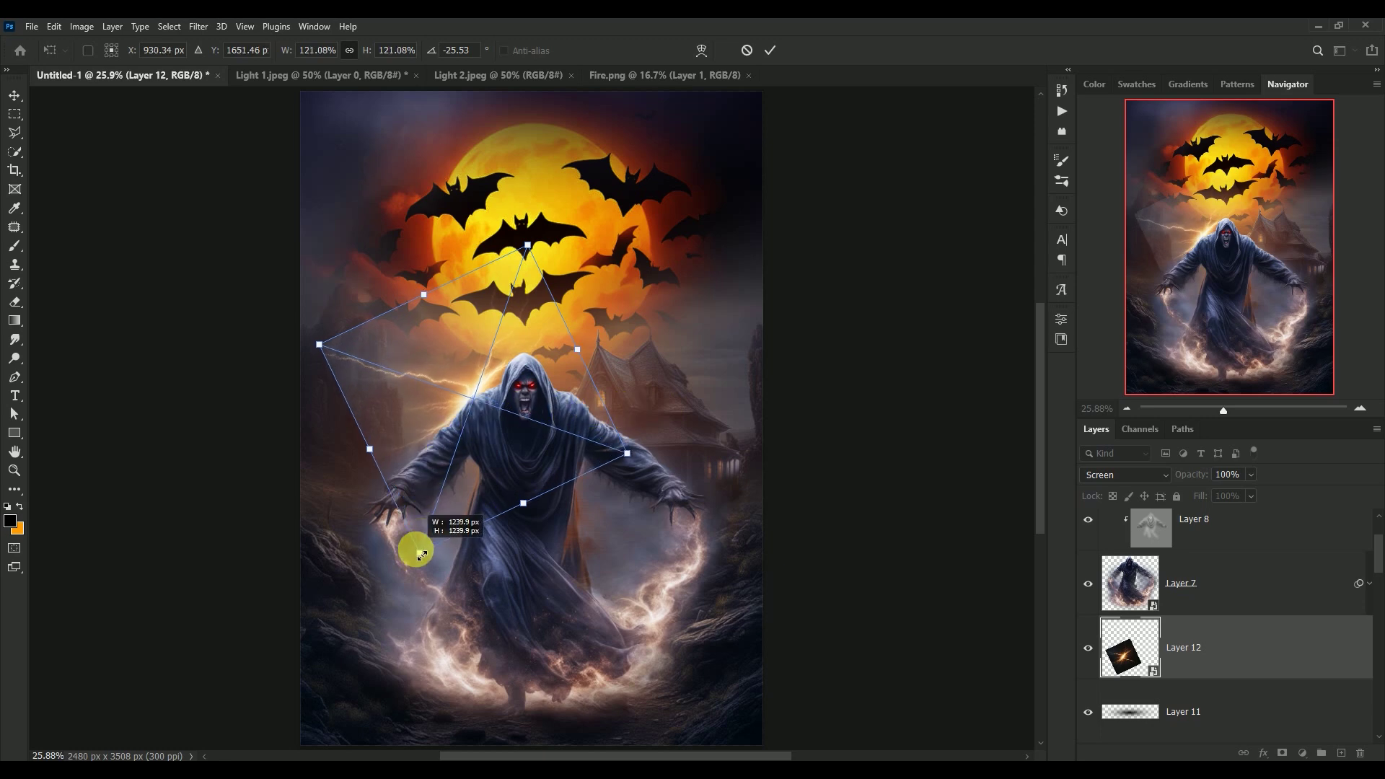
drag(452, 403, 451, 396)
drag(671, 375, 681, 361)
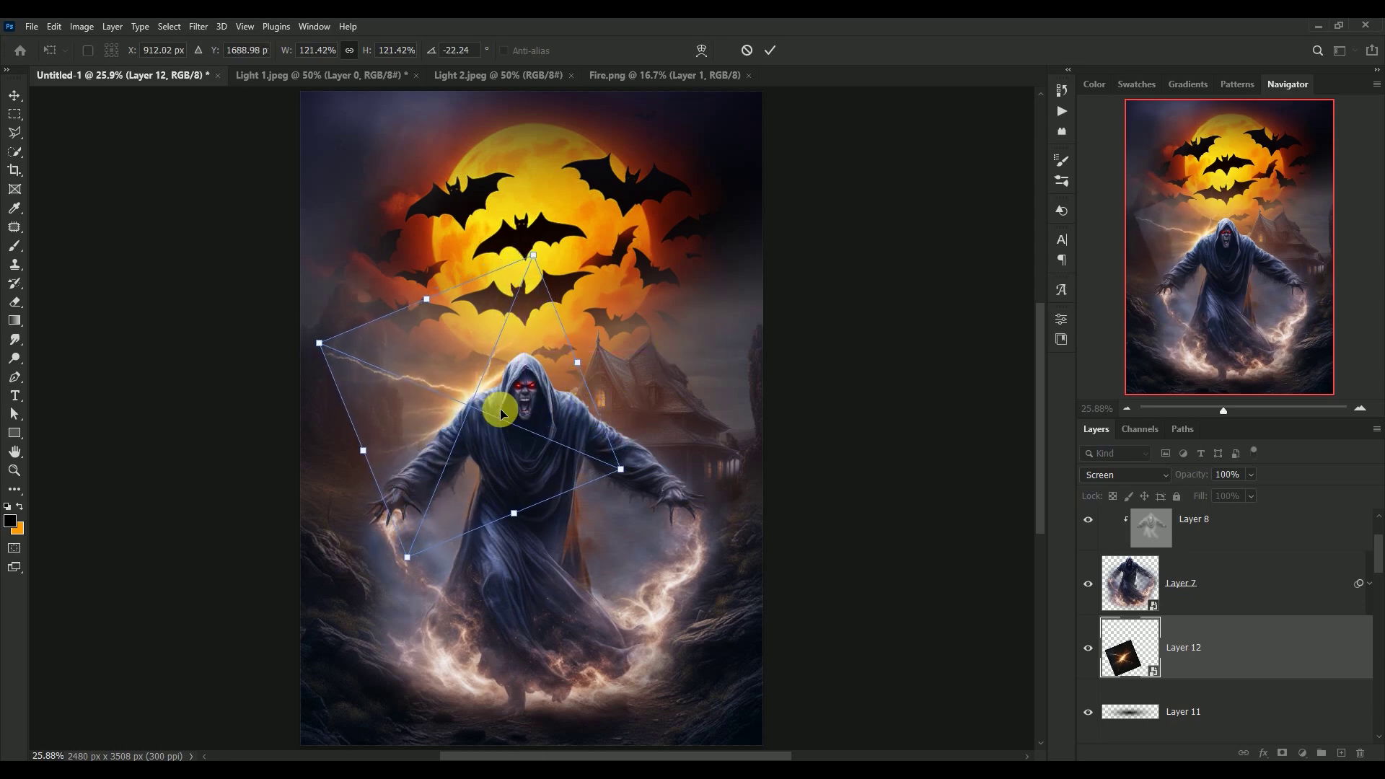
drag(479, 415, 487, 404)
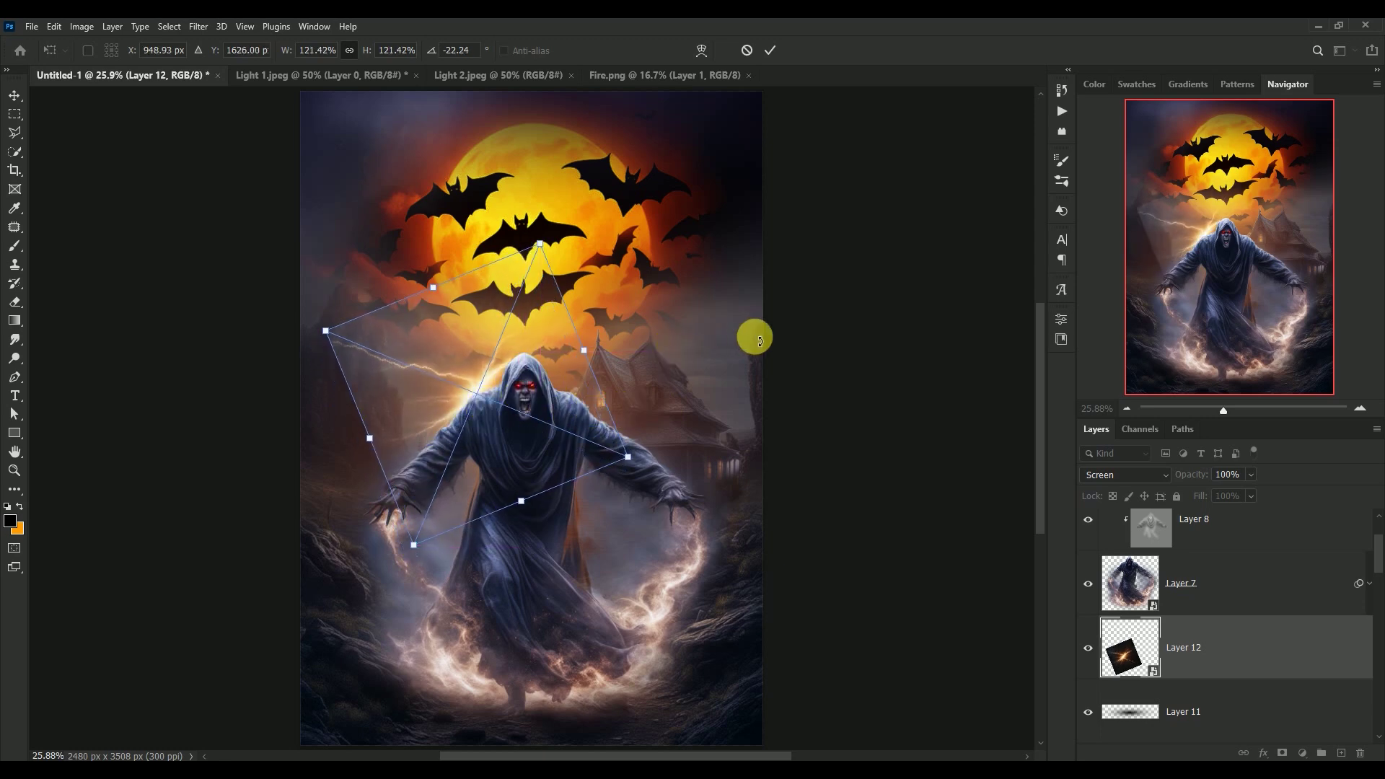
key(Return)
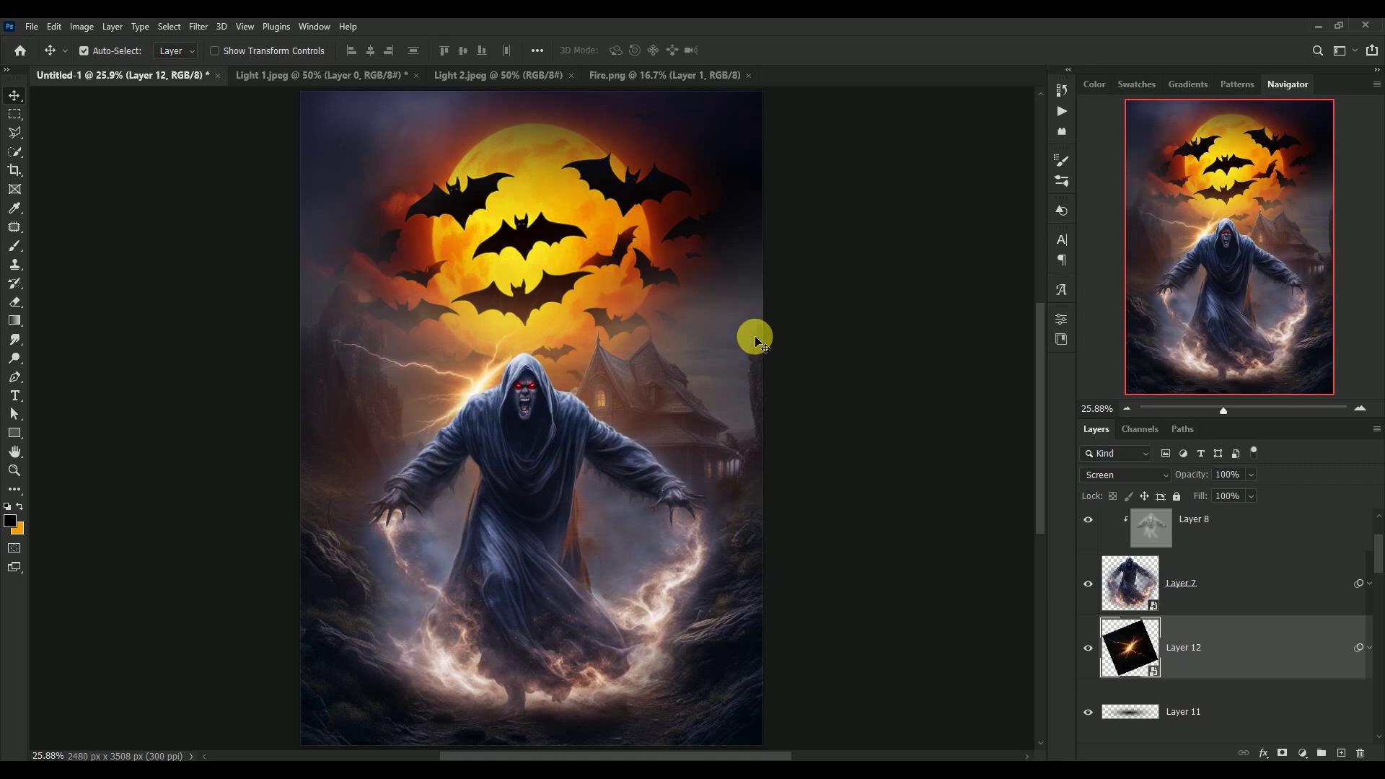
- Mask out Layer 12's lightning from the robe up to the sky, then duplicate it as Layer 12 copy
click(1284, 752)
click(14, 246)
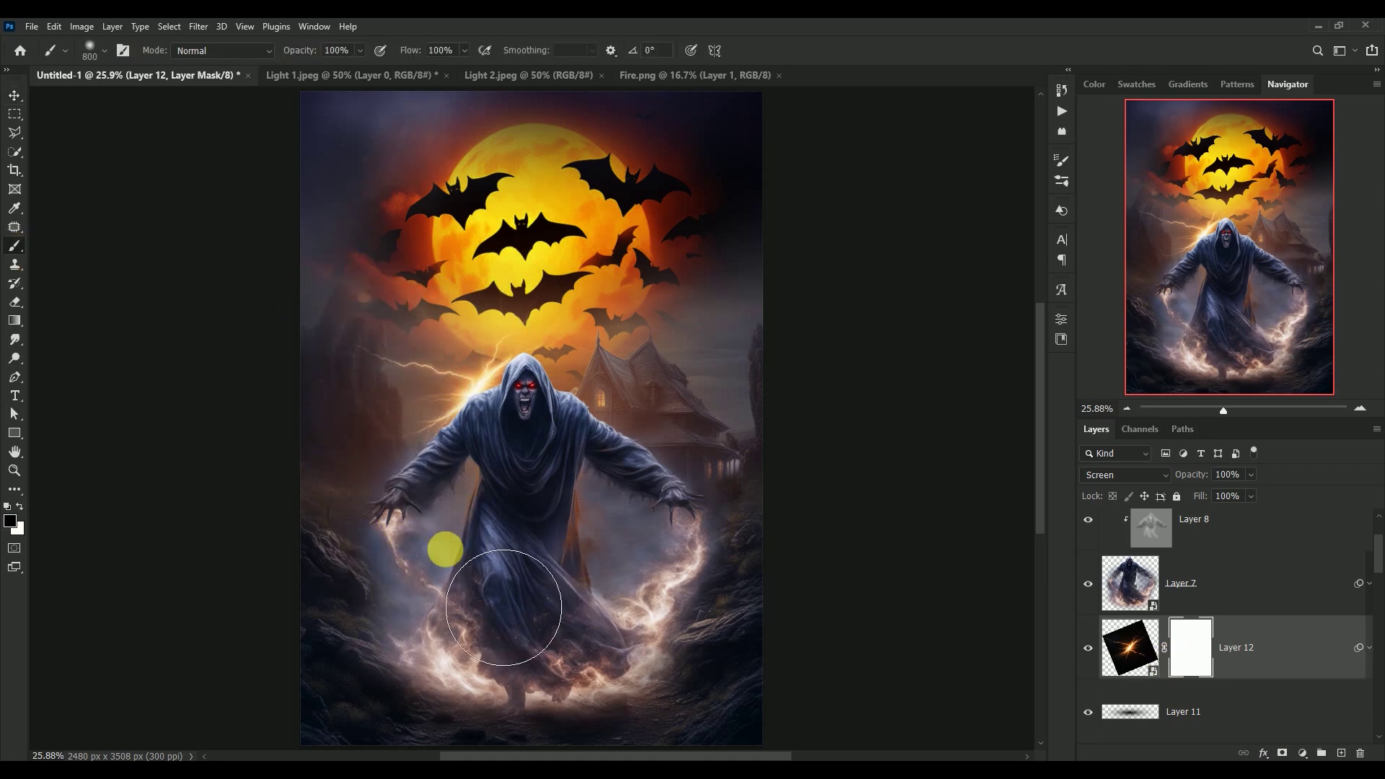
mouse_move(519, 588)
mouse_down()
mouse_move(467, 342)
mouse_move(487, 345)
mouse_move(403, 486)
mouse_move(267, 322)
mouse_move(278, 315)
mouse_move(275, 242)
mouse_up()
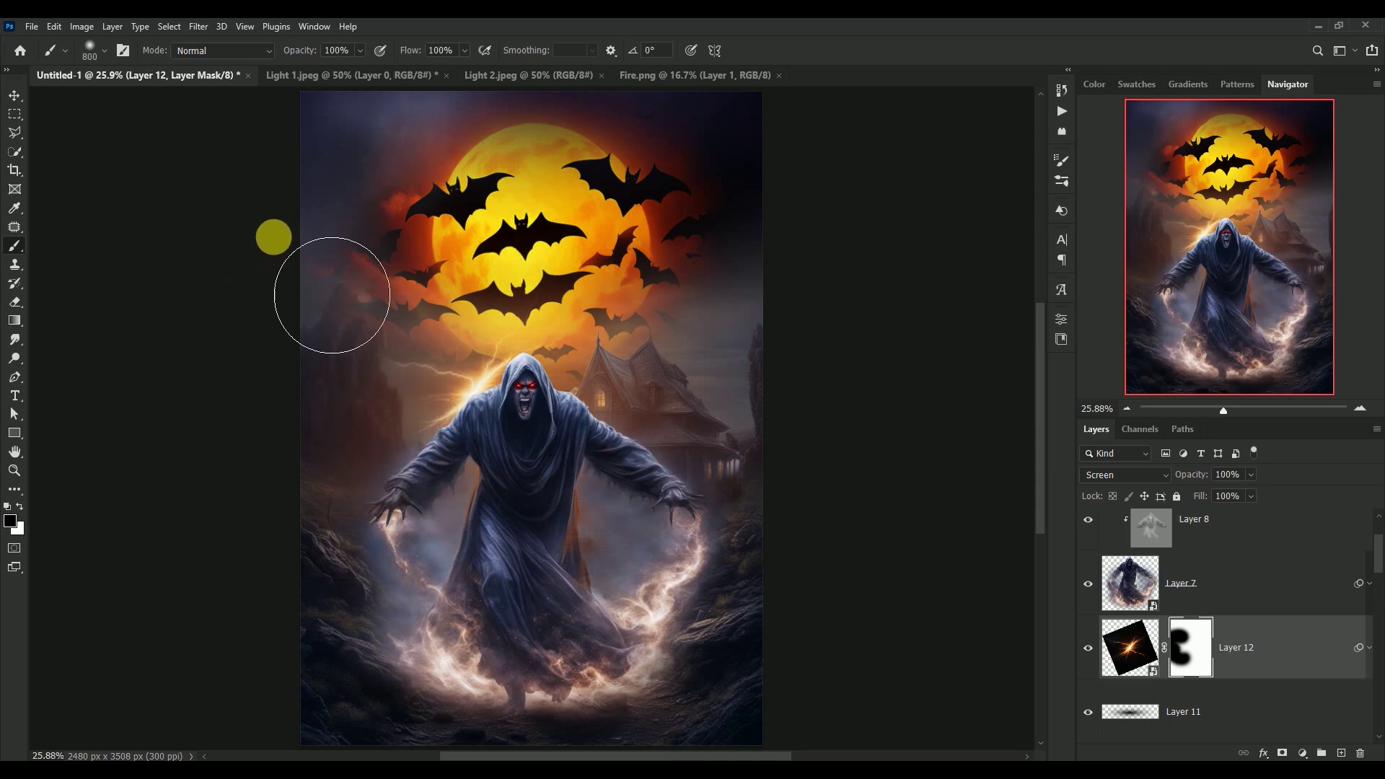
click(14, 95)
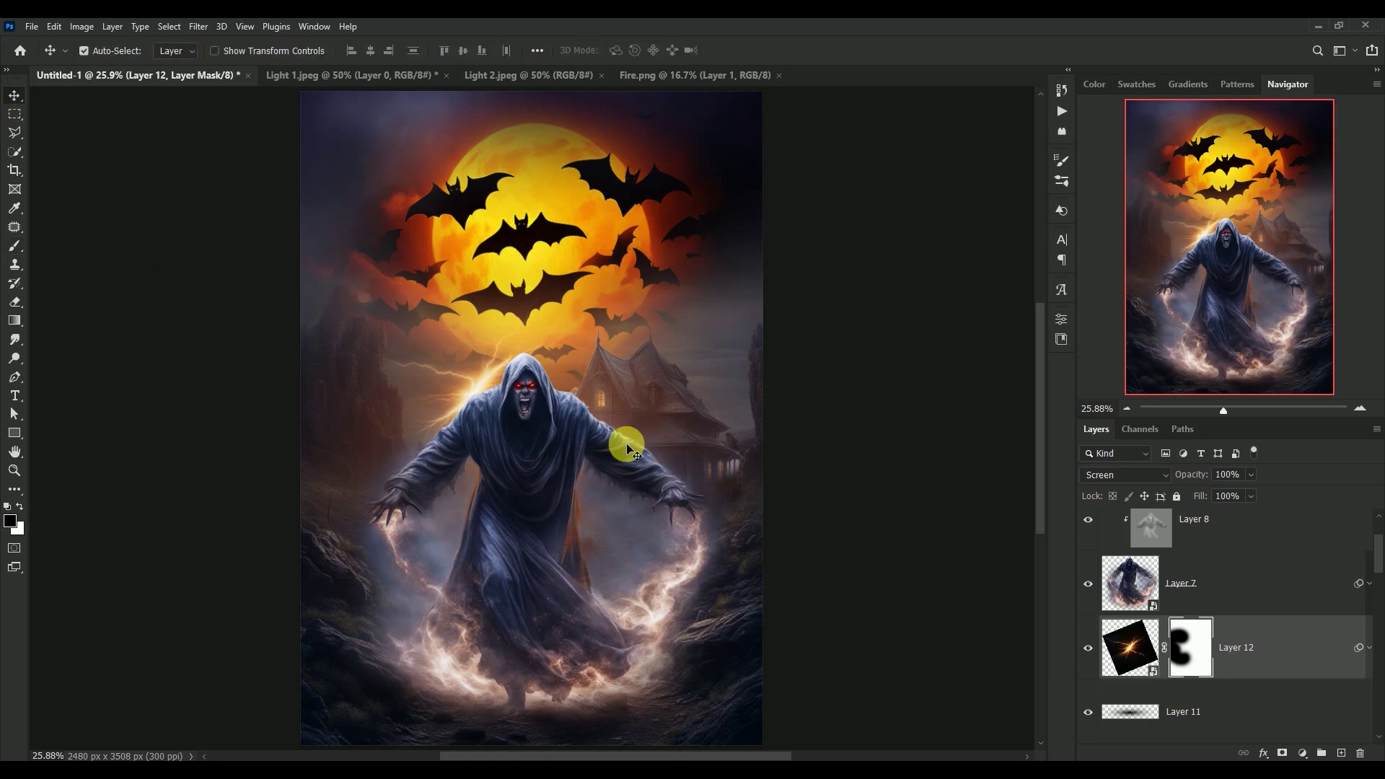
click(1118, 642)
mouse_move(1130, 653)
mouse_down()
mouse_move(1305, 708)
mouse_move(1342, 752)
mouse_up()
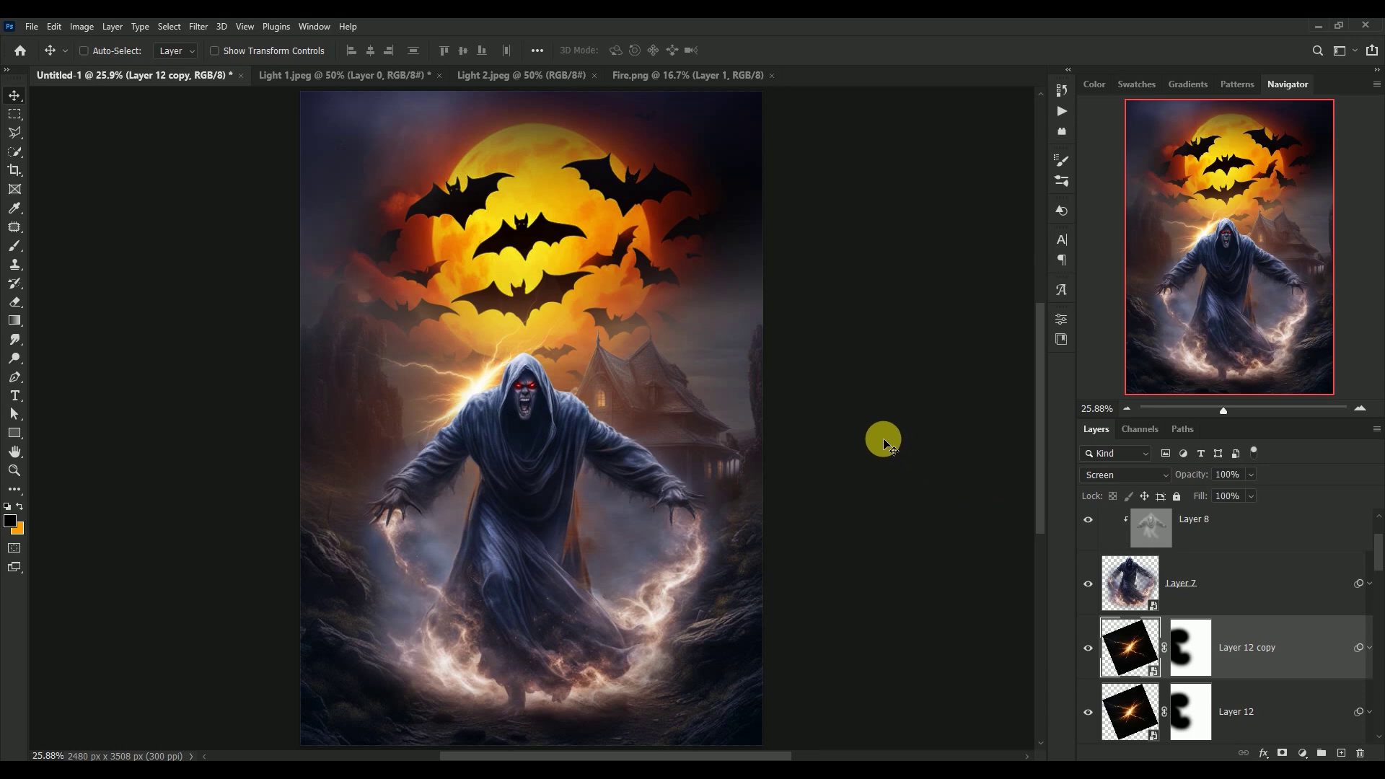
- Flip Layer 12 copy horizontally and place it on the reaper's right side
key(ctrl+t)
click(704, 310)
right_click(510, 396)
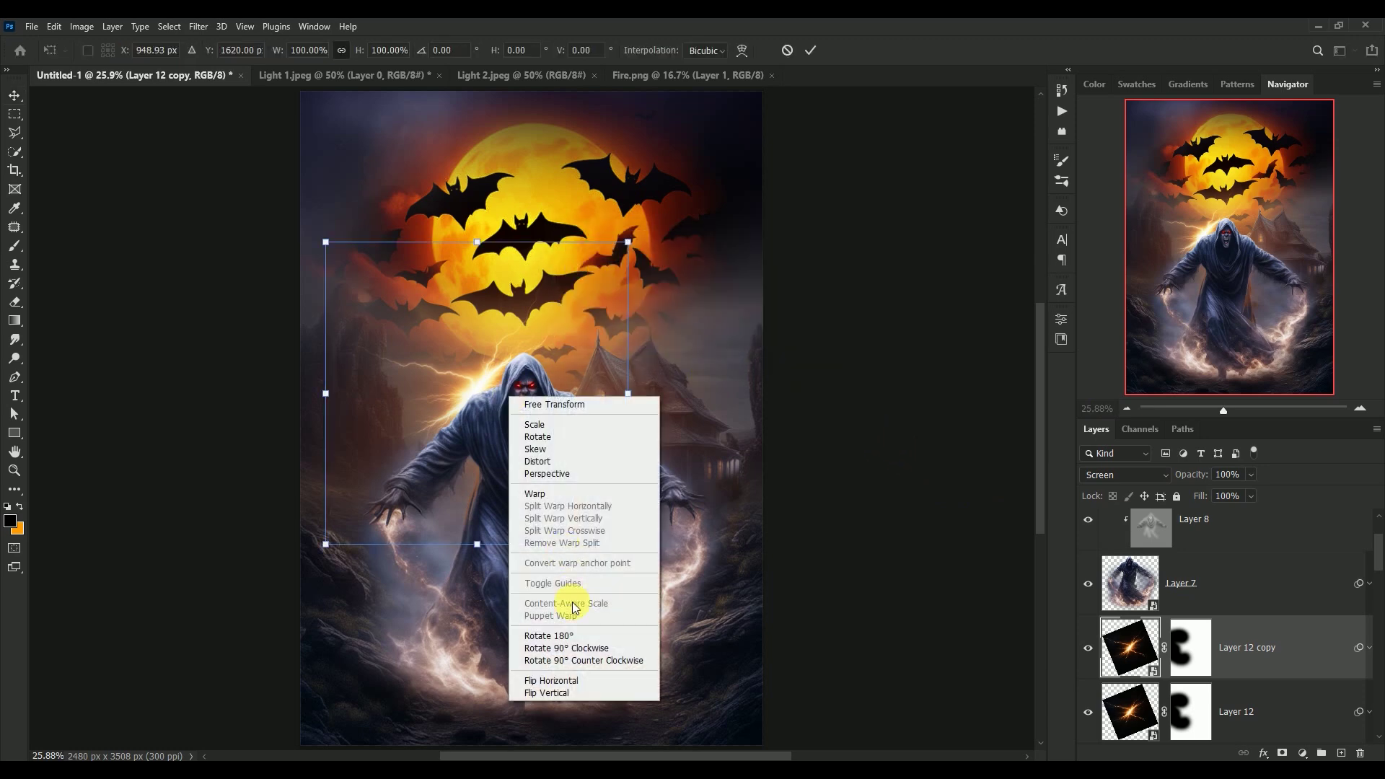
click(575, 681)
drag(505, 414, 586, 406)
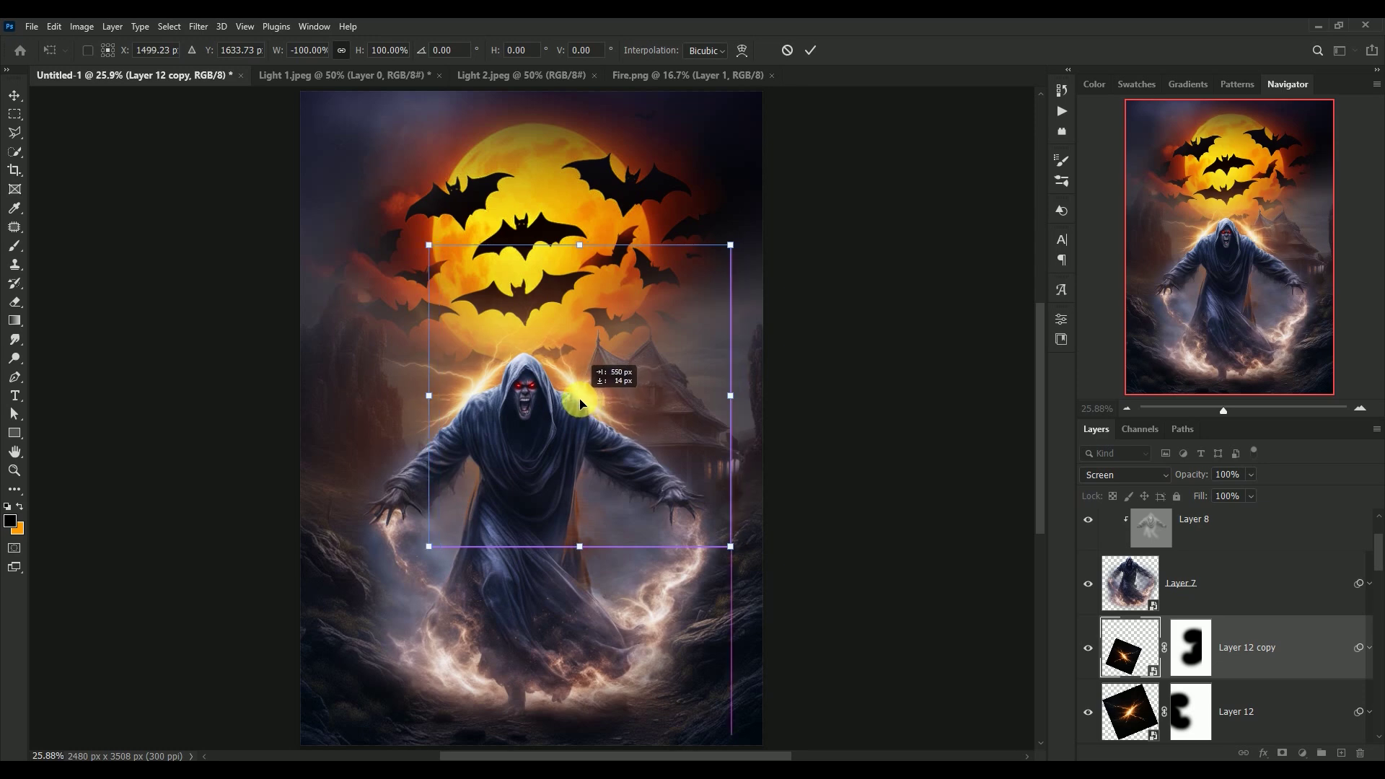
key(Left)
key(Left)
key(Left)
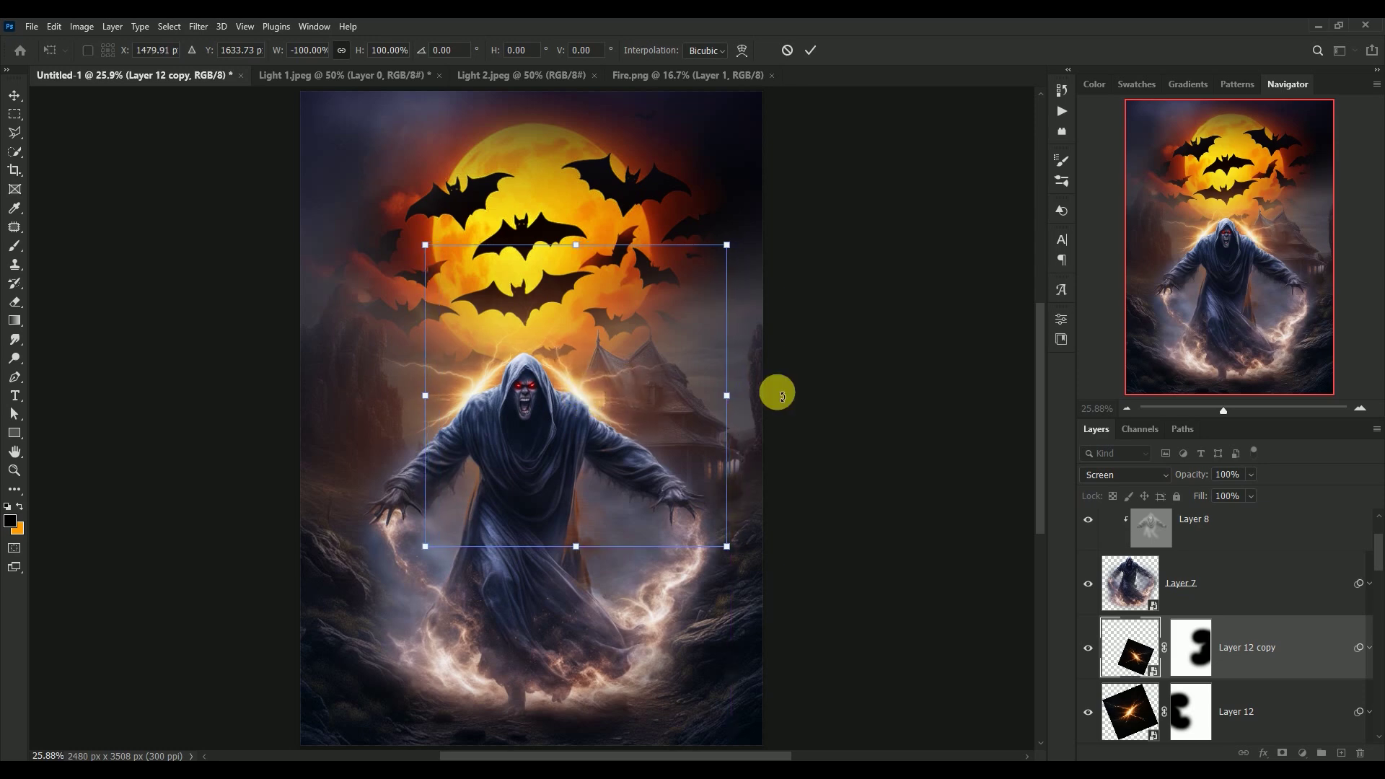
key(Left)
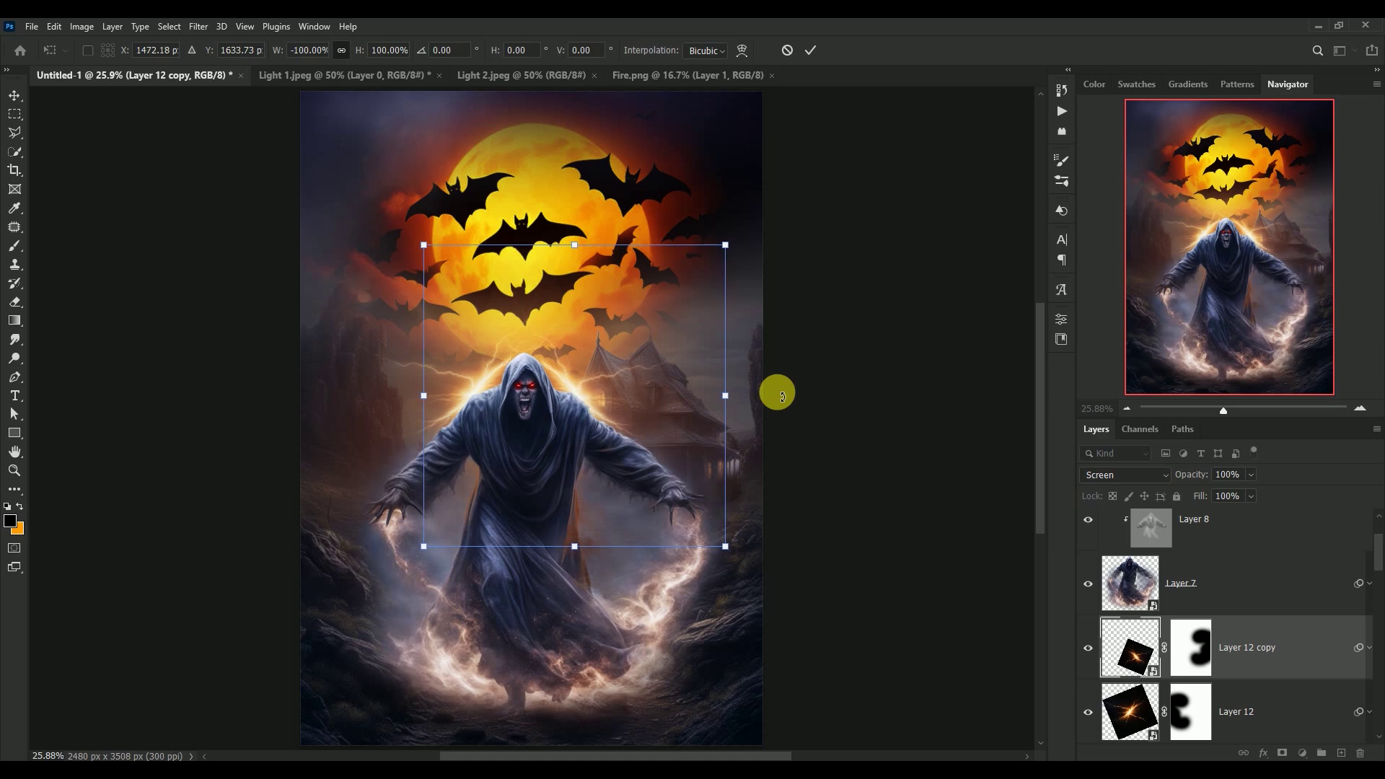
key(Return)
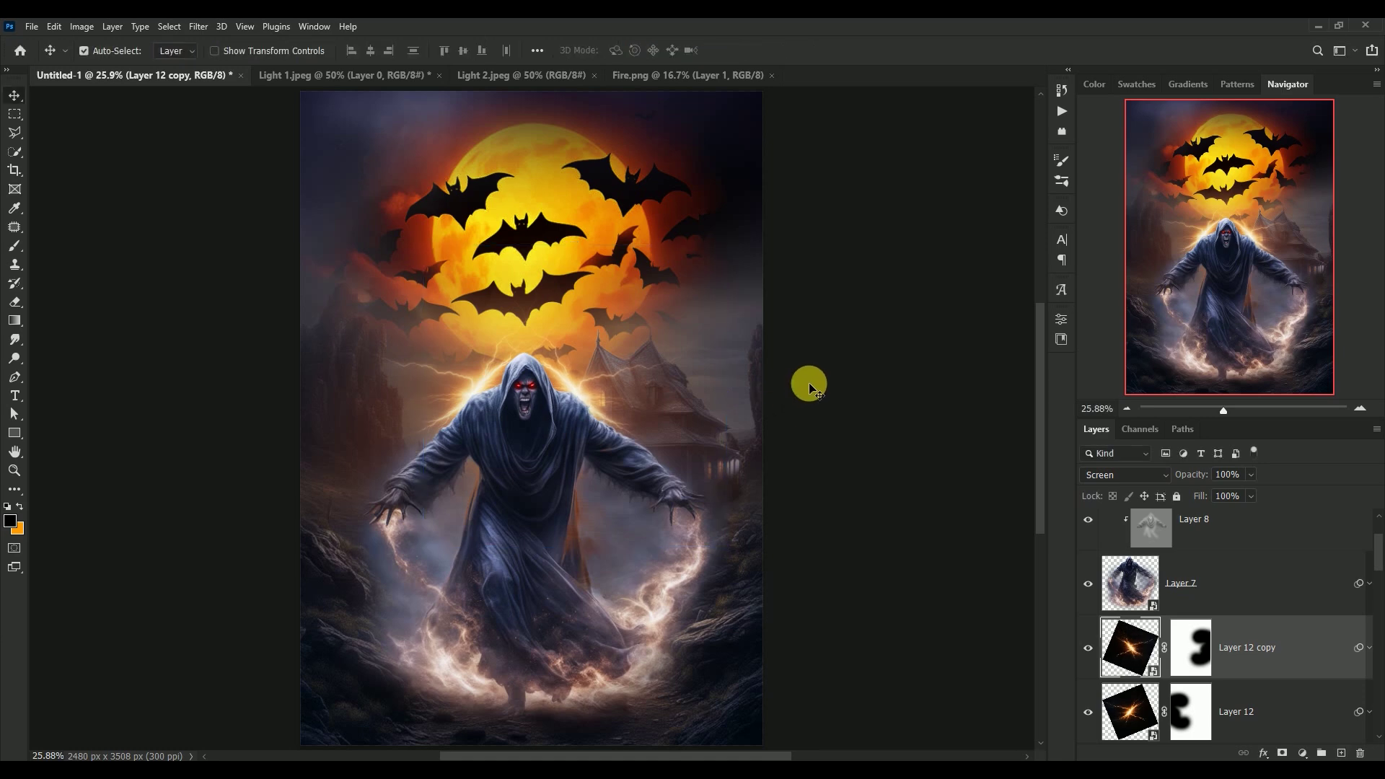
- Hide and reshow both lightning layers to compare, then select Layer 9
drag(1097, 653, 1097, 718)
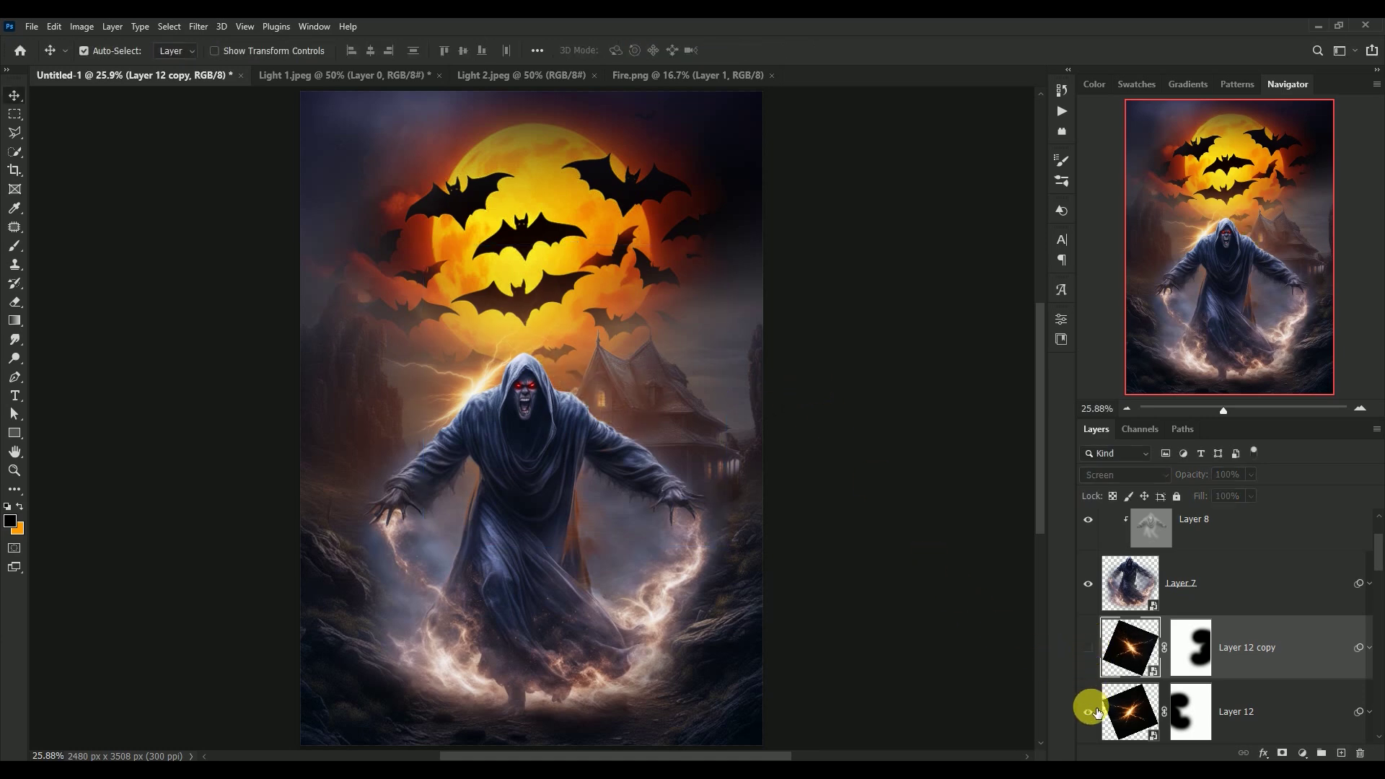
click(1089, 712)
click(1090, 649)
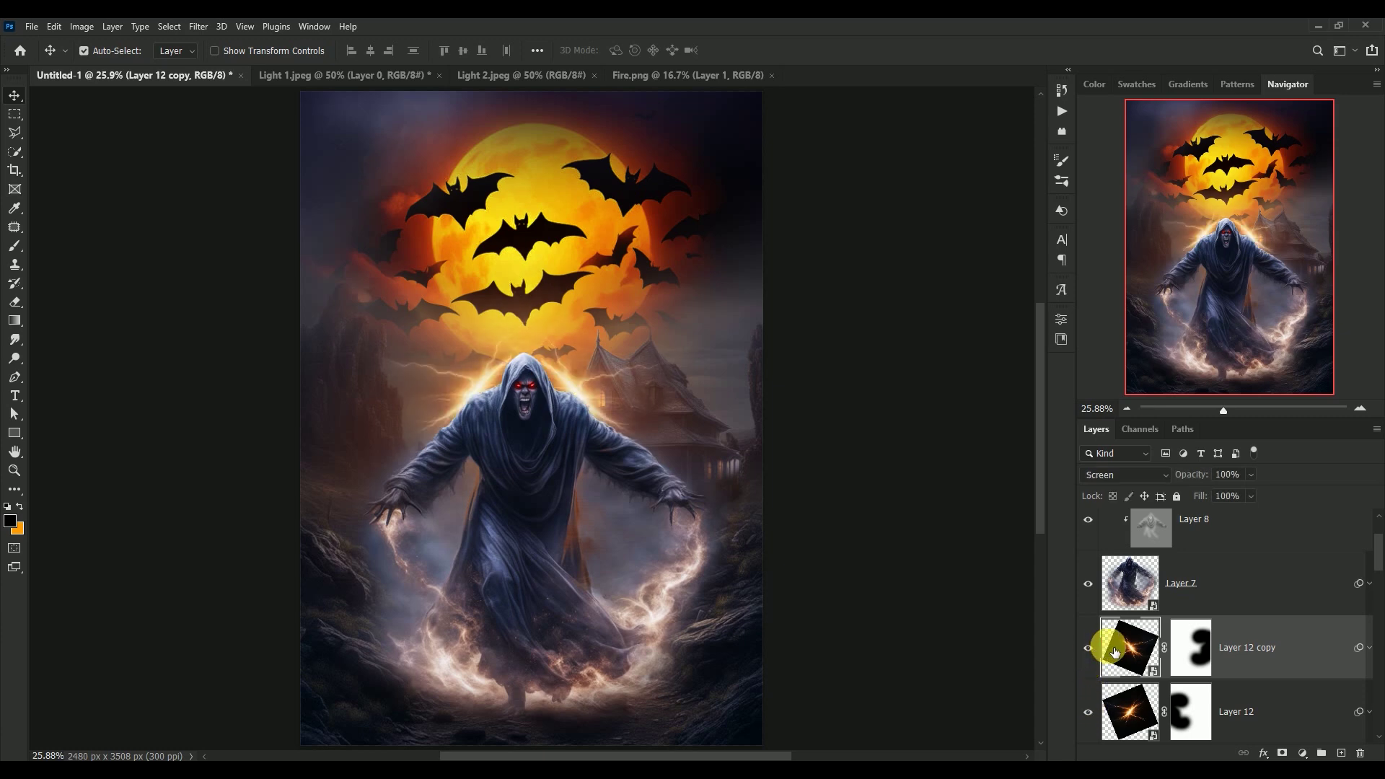
scroll(1376, 563, up, 2)
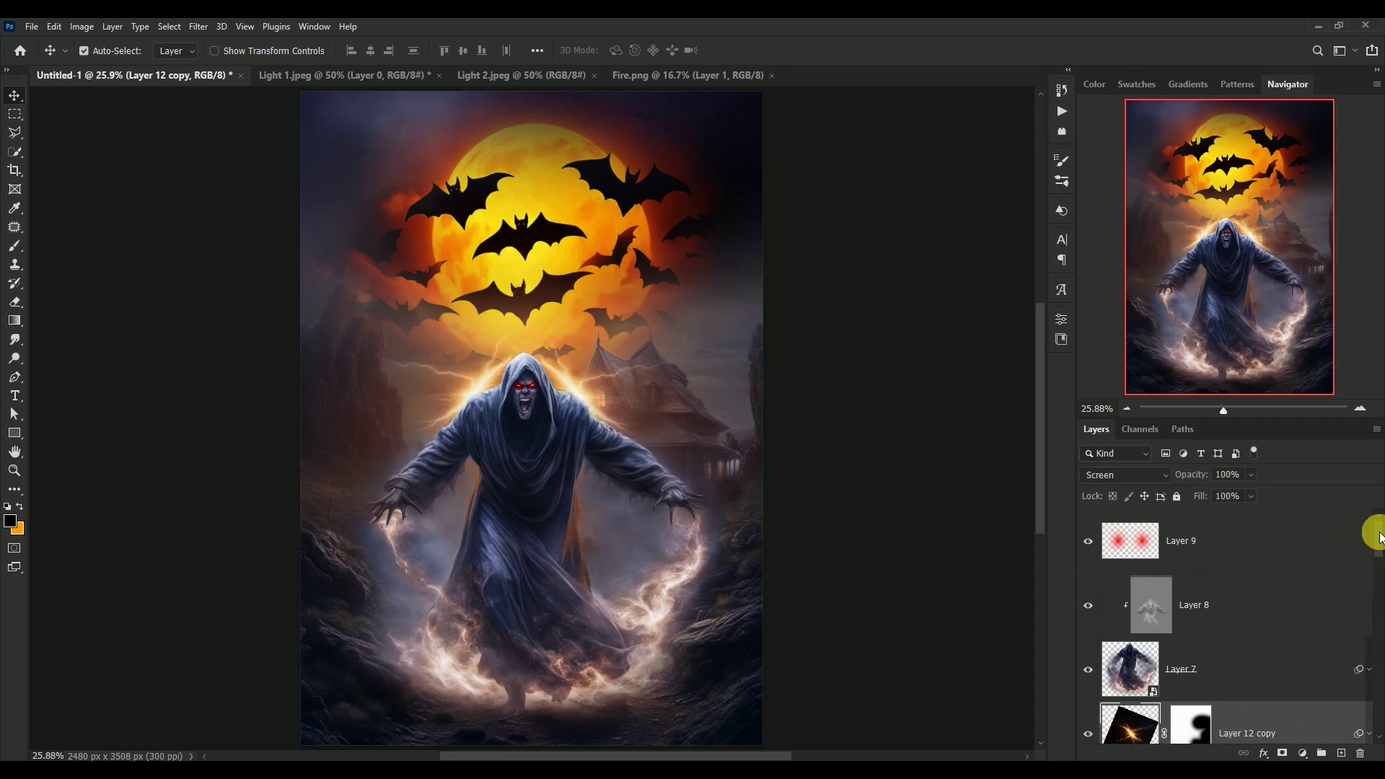
click(1163, 537)
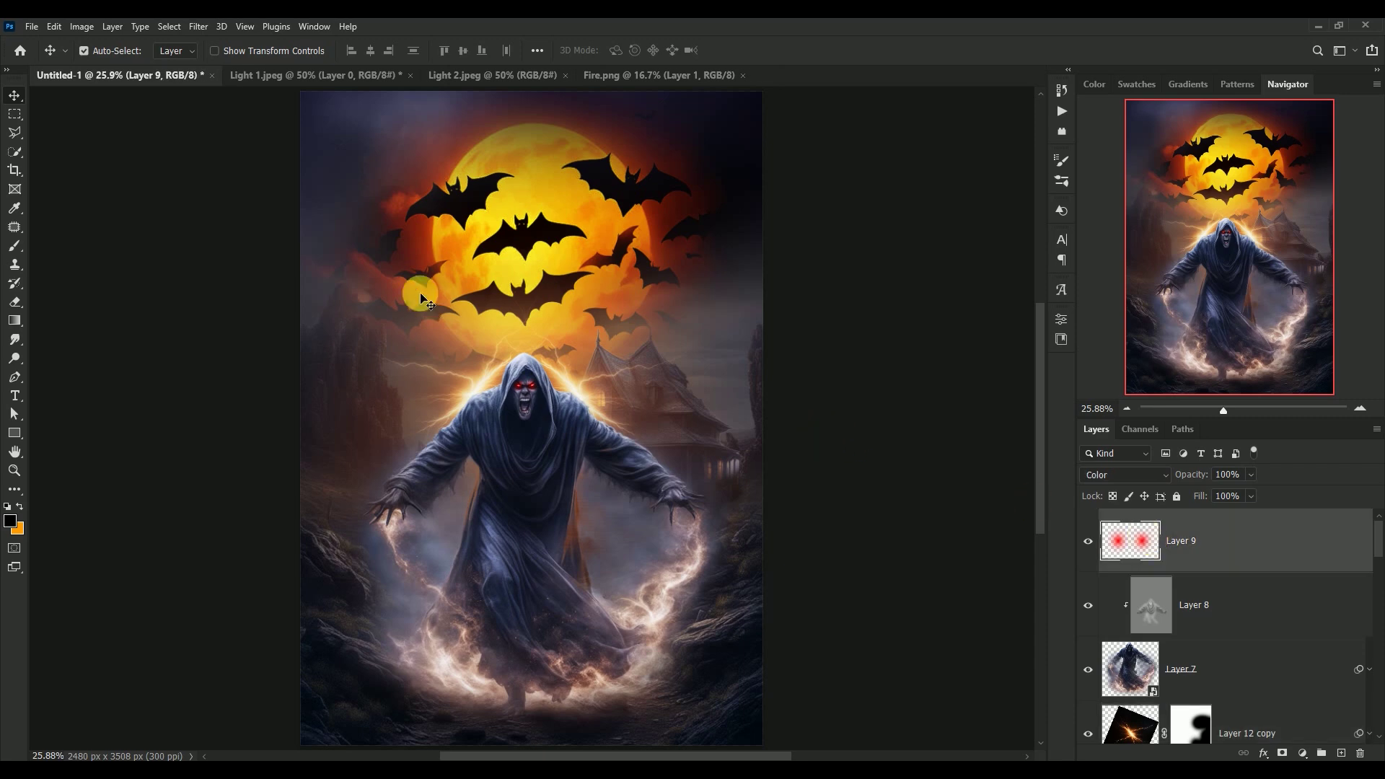
- Close Light 1.jpeg without saving
click(295, 75)
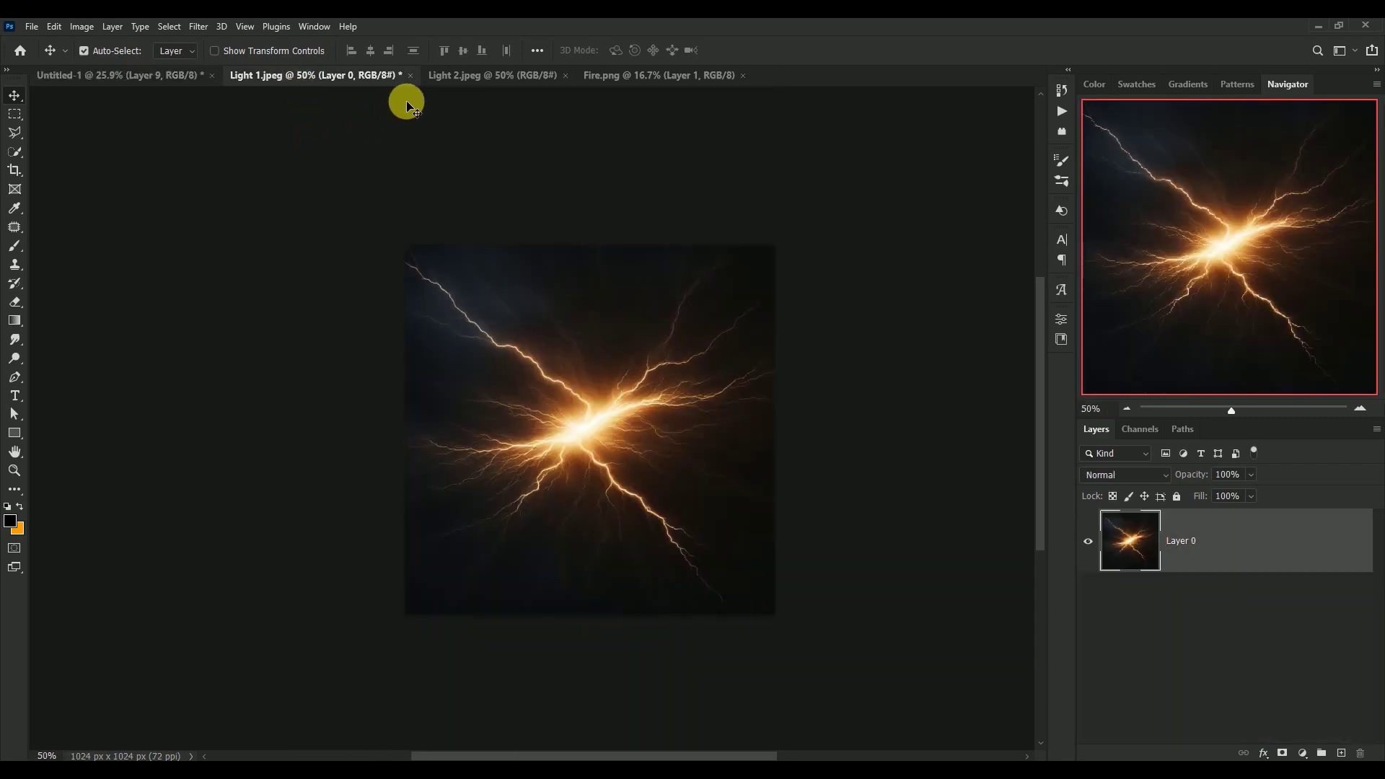
click(409, 75)
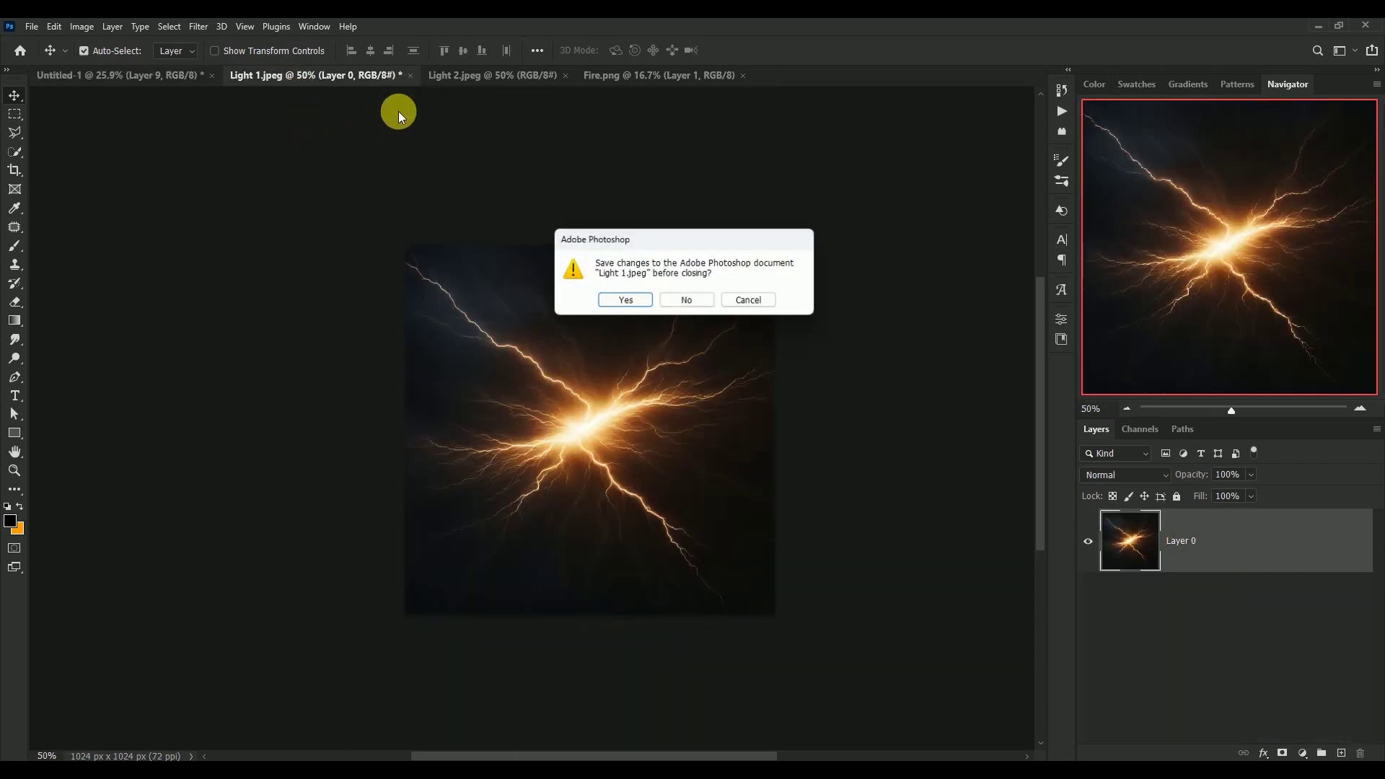
click(687, 300)
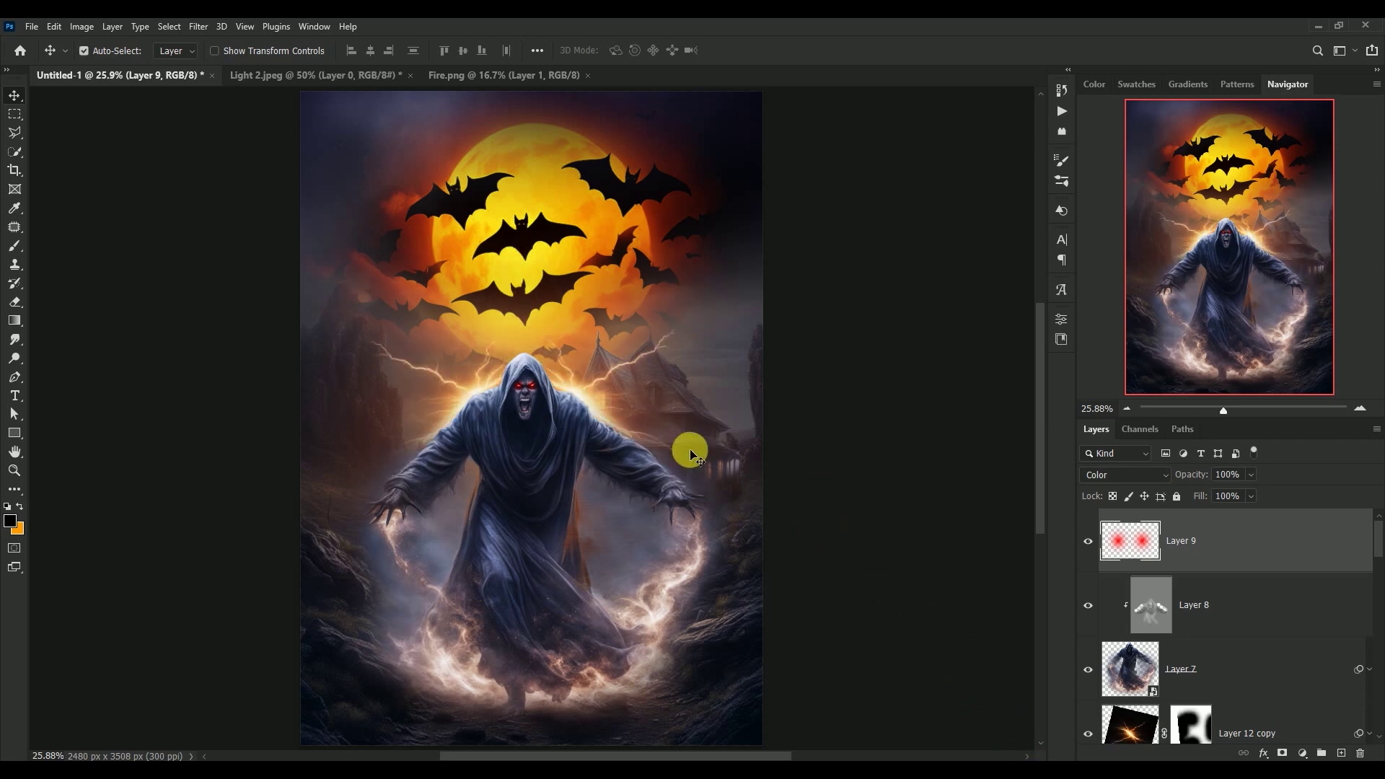
- Bring the Light 2.jpeg lightning in as Layer 13, a smart object blended in Screen
click(337, 76)
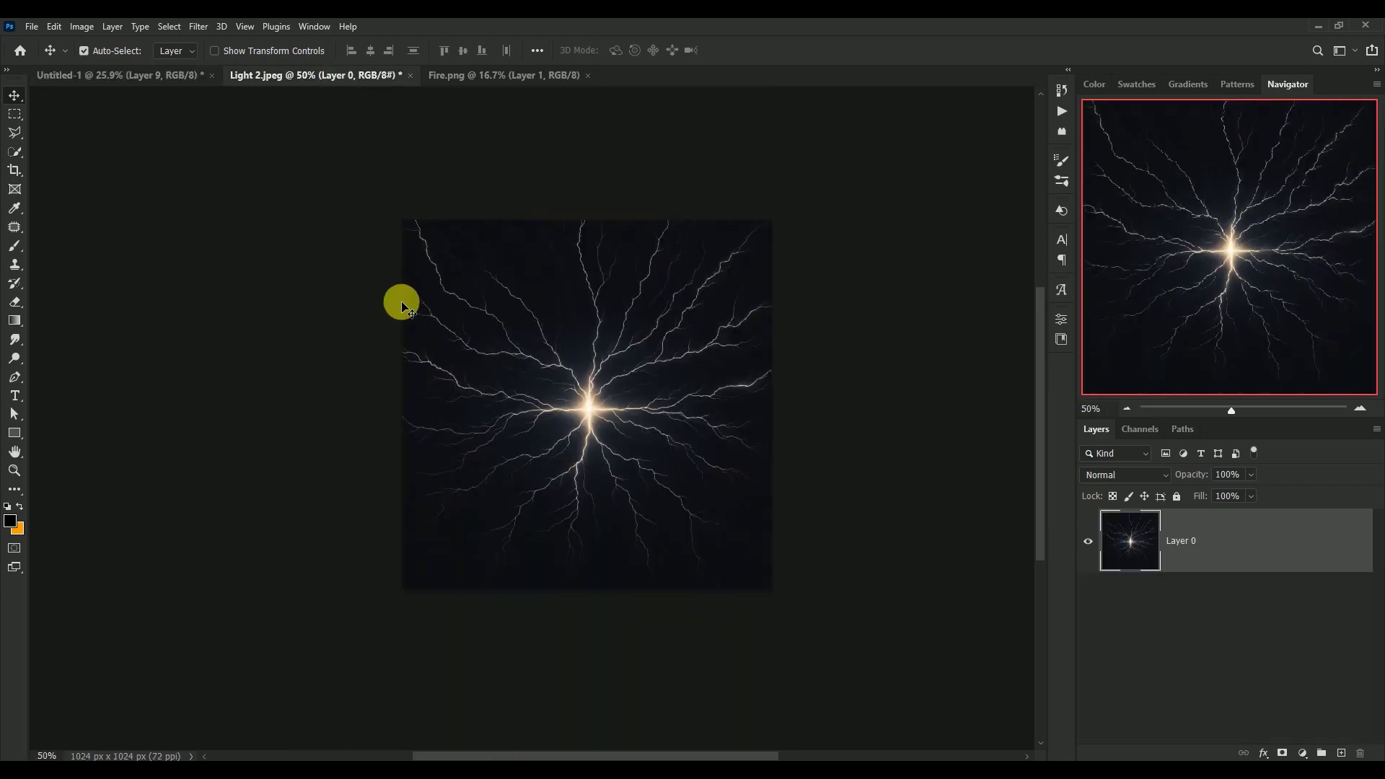
mouse_move(590, 428)
mouse_down()
mouse_move(142, 82)
mouse_move(526, 377)
mouse_up()
right_click(1252, 550)
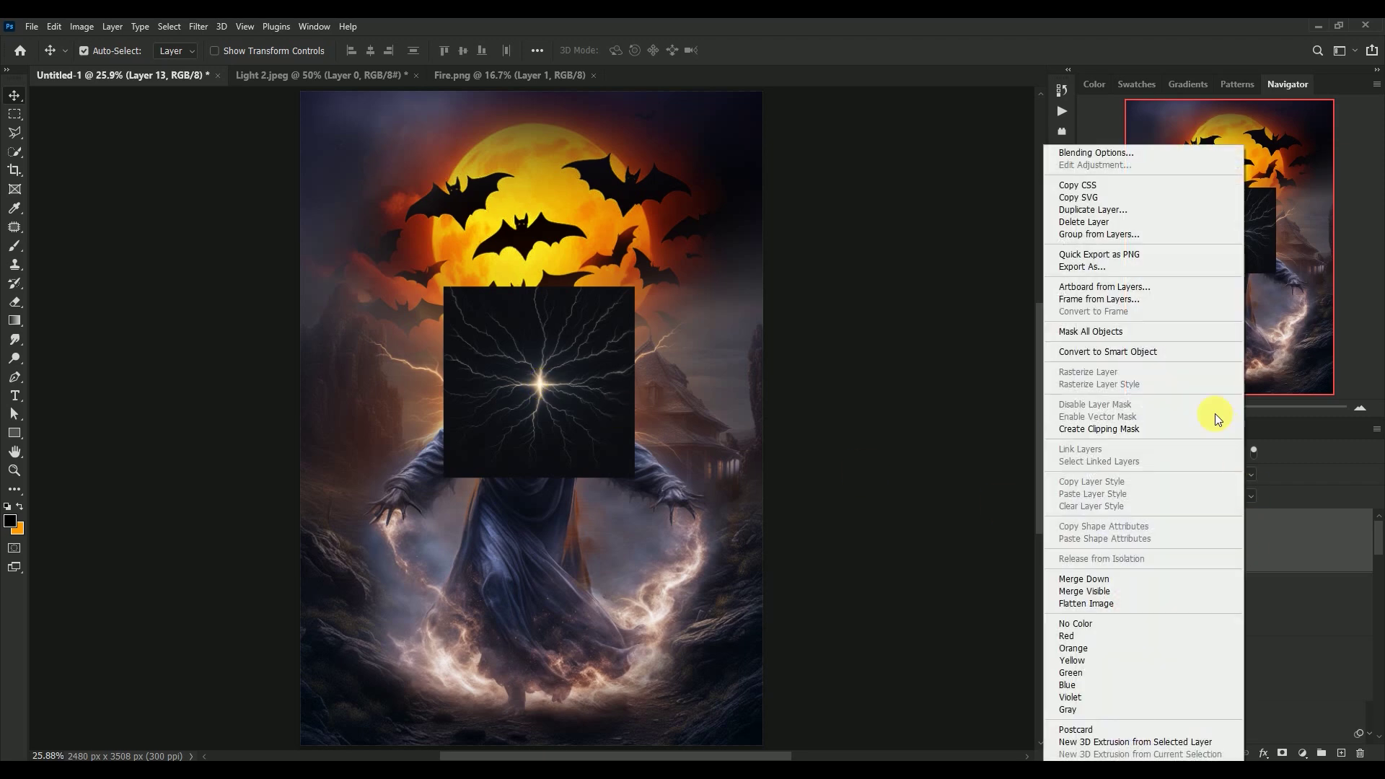
click(1169, 352)
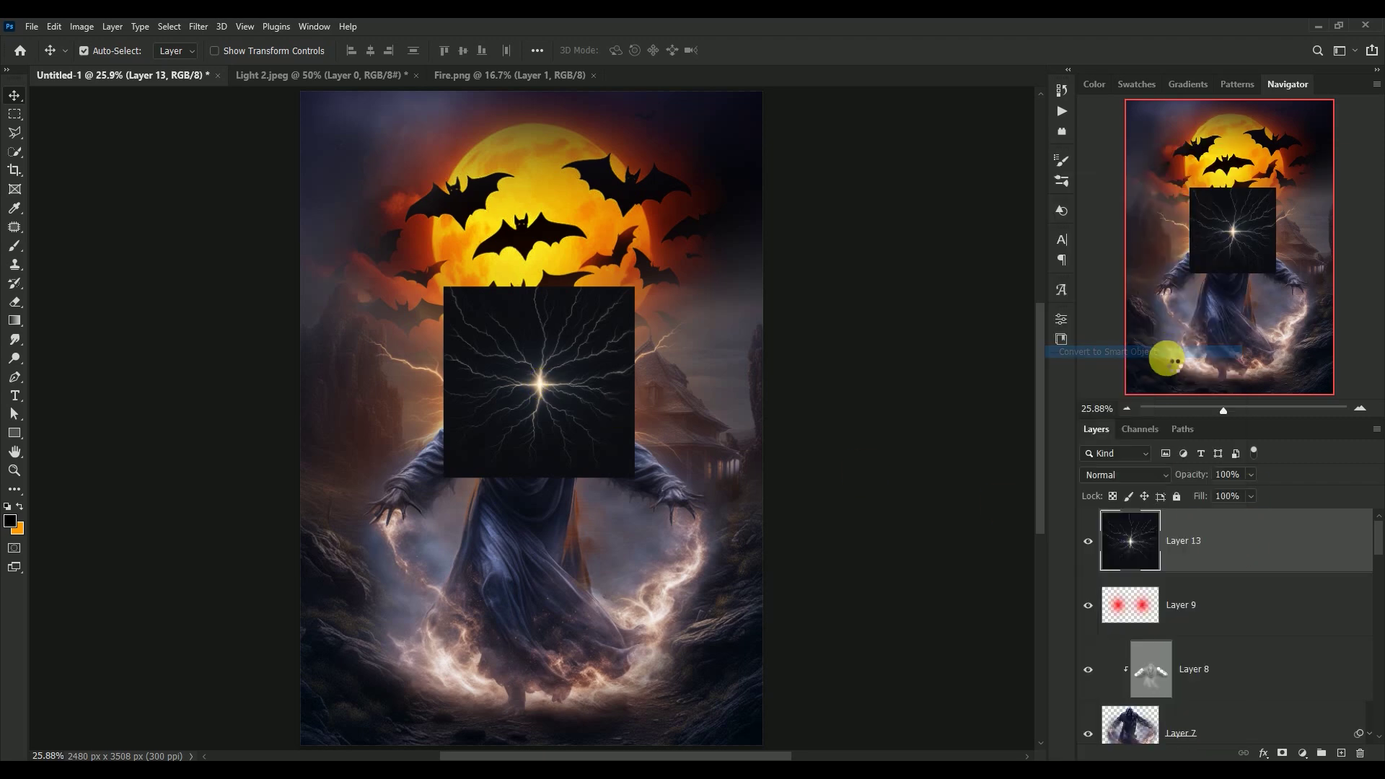
click(1114, 473)
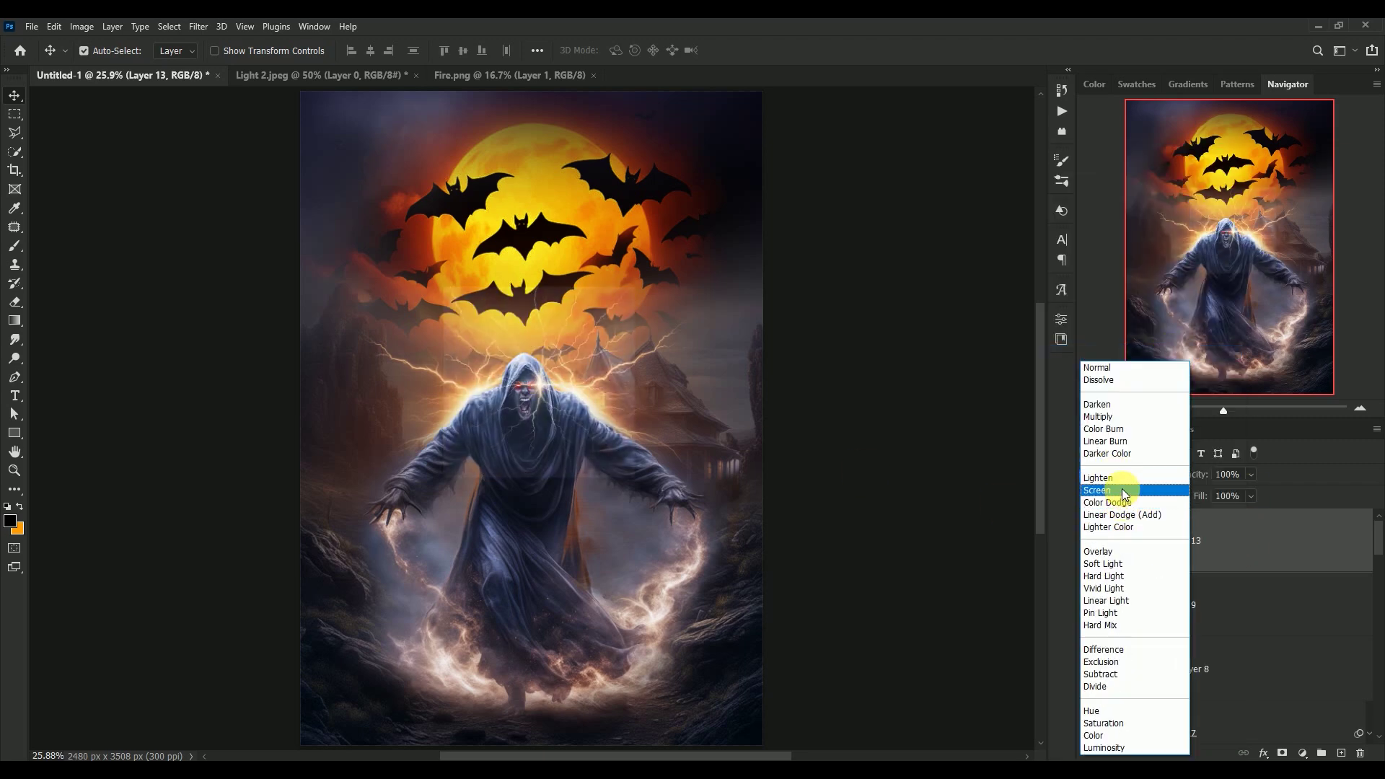
click(1120, 494)
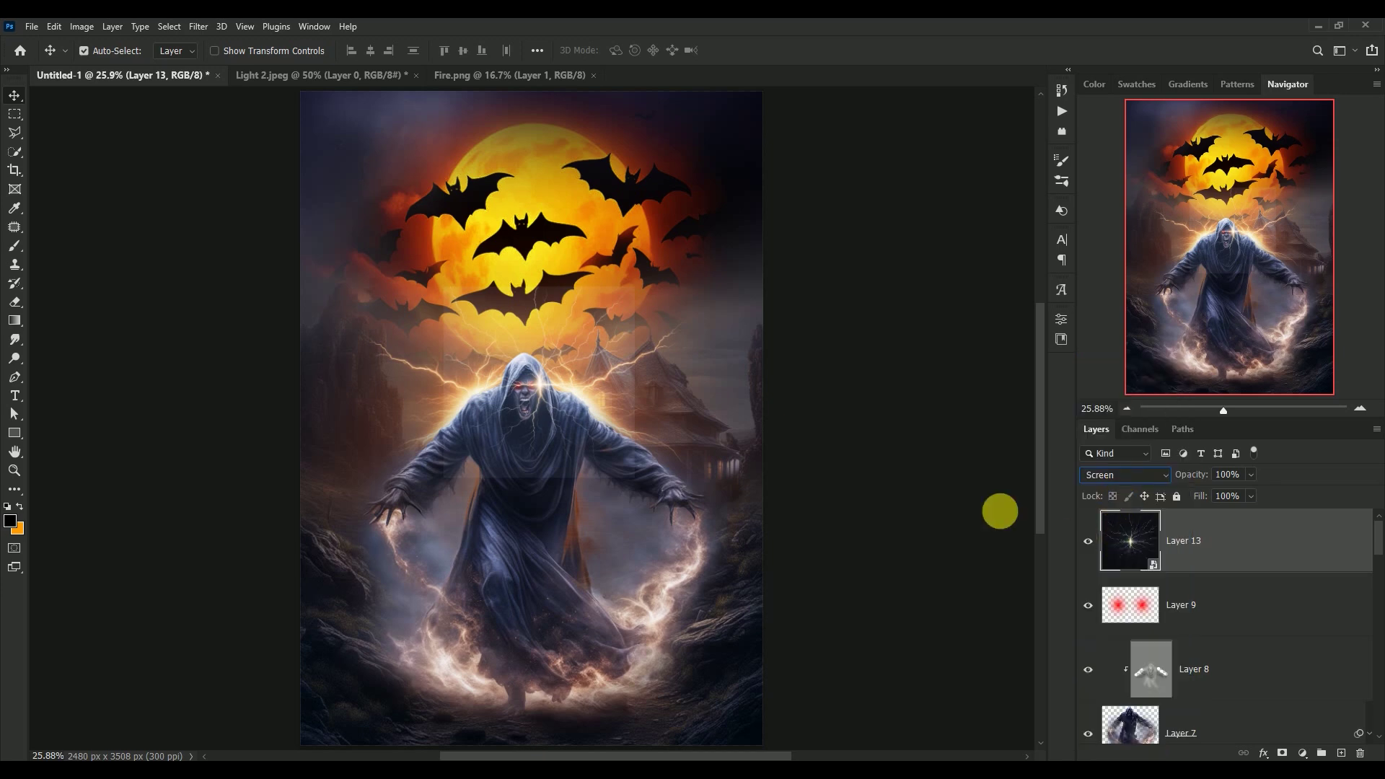
click(950, 507)
click(1114, 537)
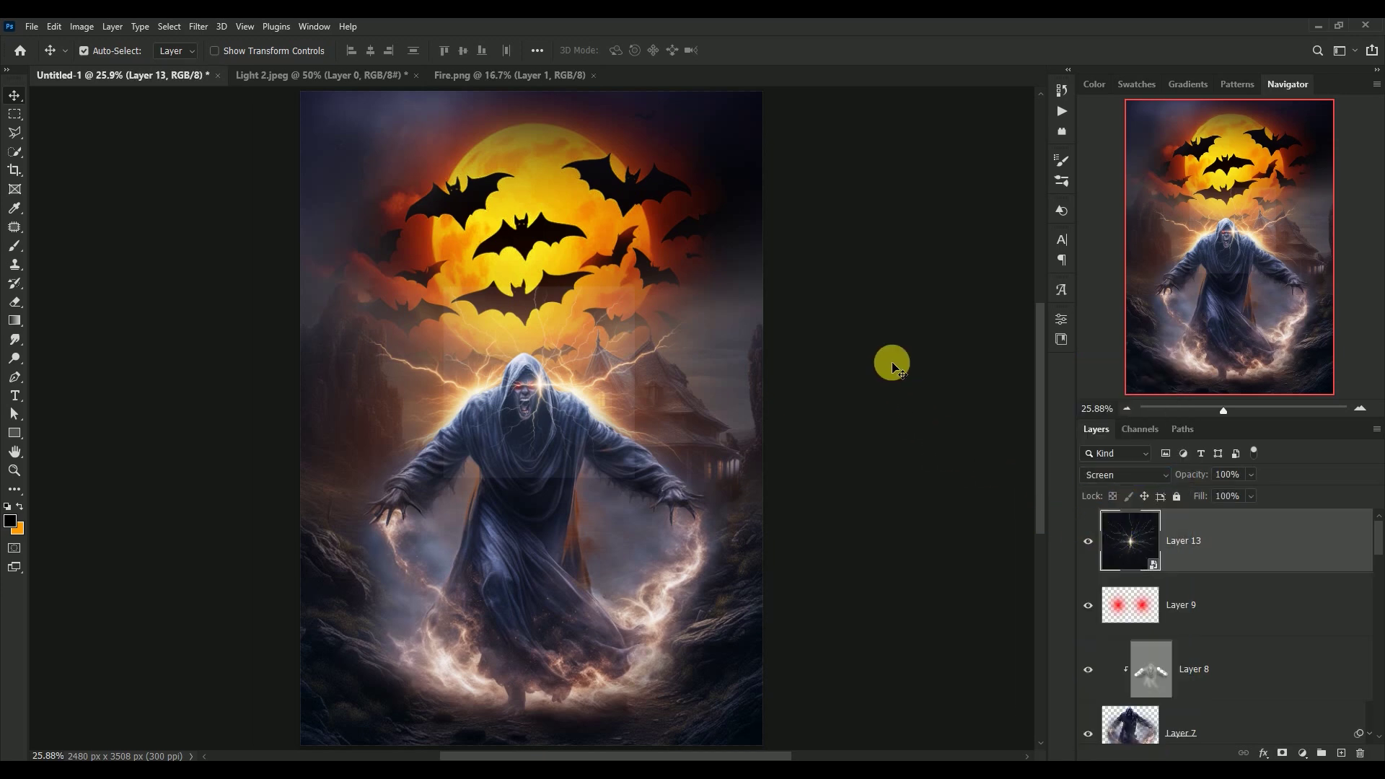
- Darken Layer 13's lightning with Levels, midtones set to 0.70
key(ctrl+l)
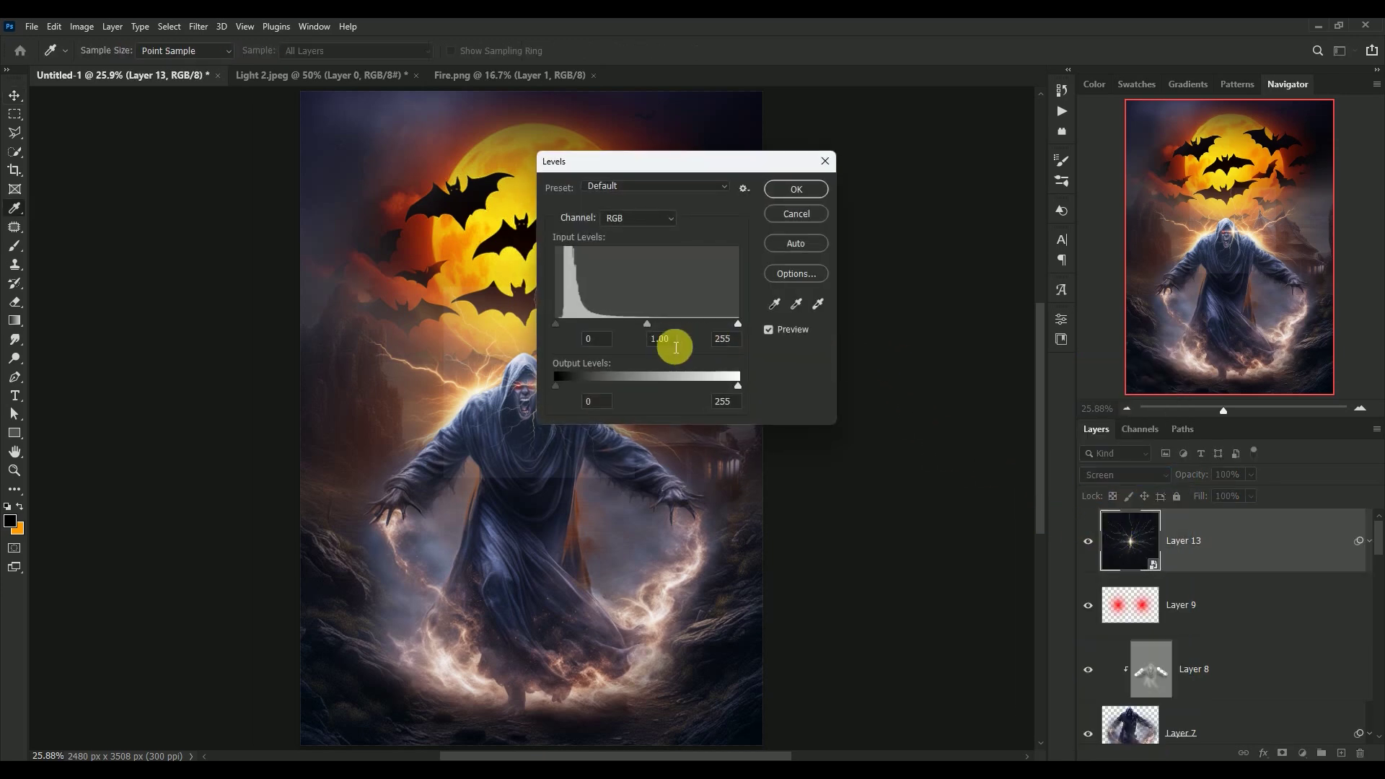
text(0.)
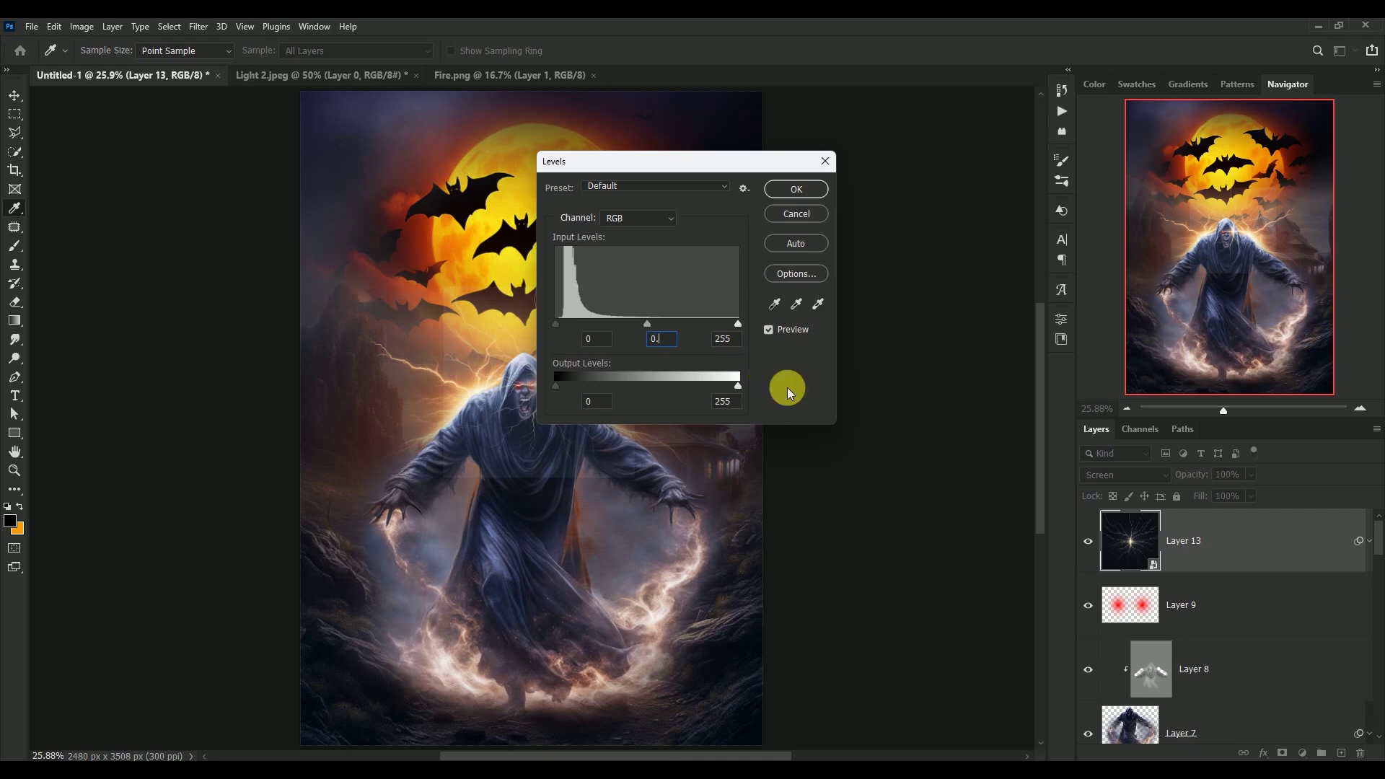
text(70)
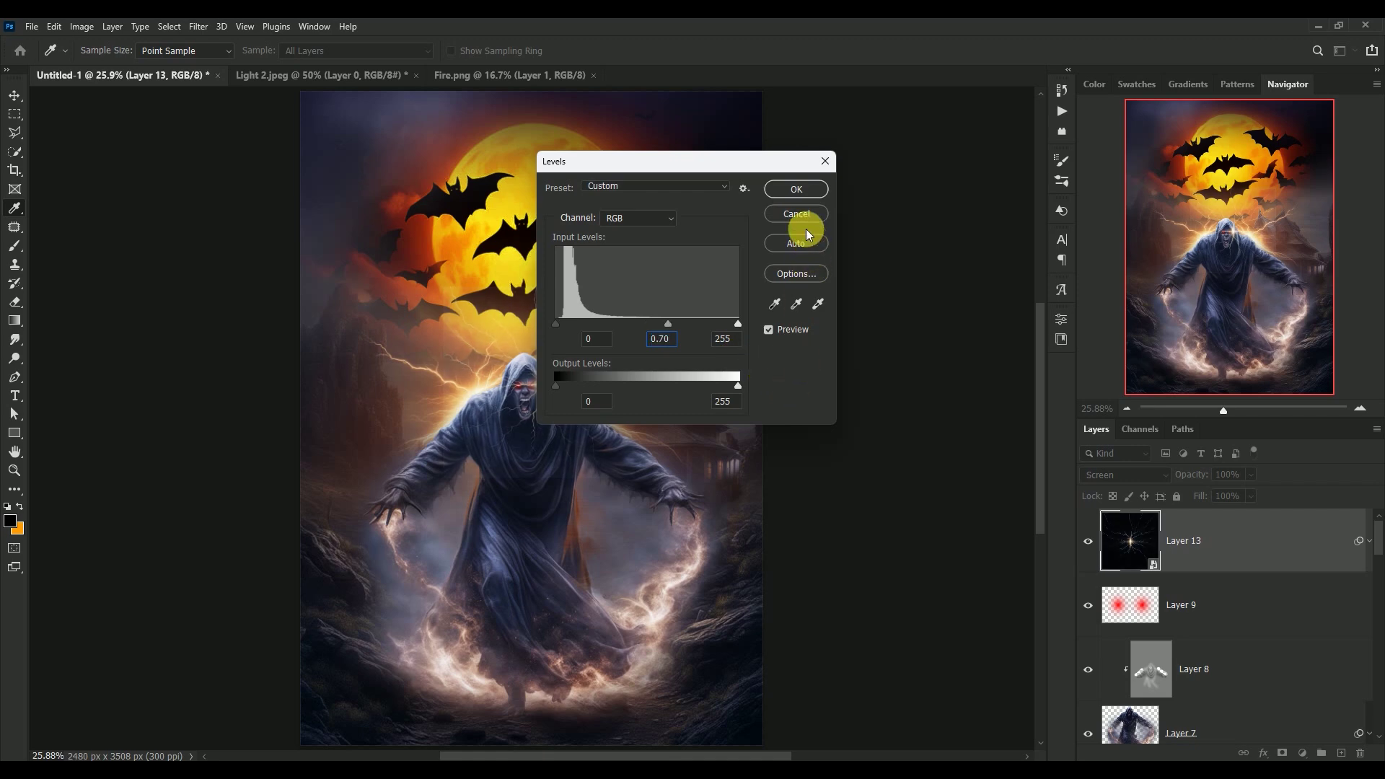
click(796, 189)
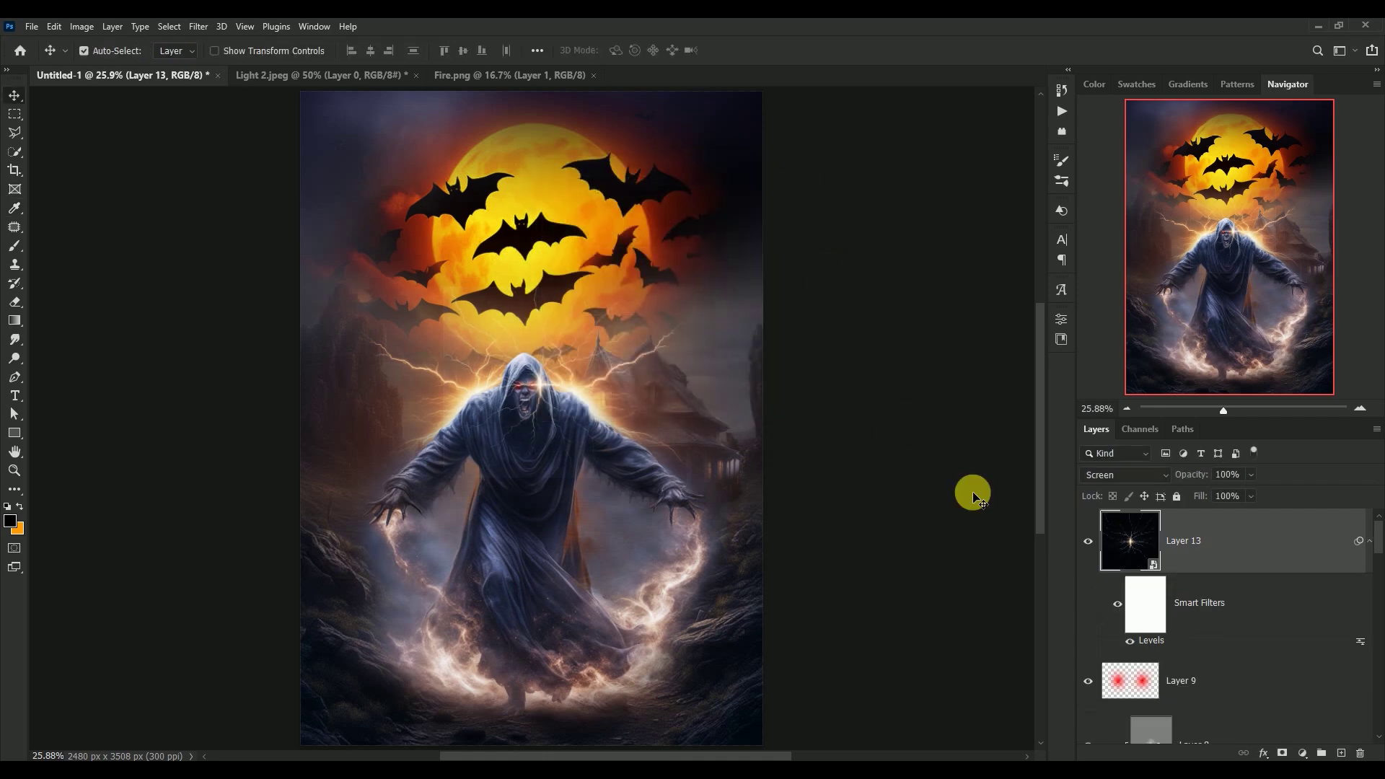
- Move Layer 13 beneath the reaper figure's Layer 7
click(1369, 547)
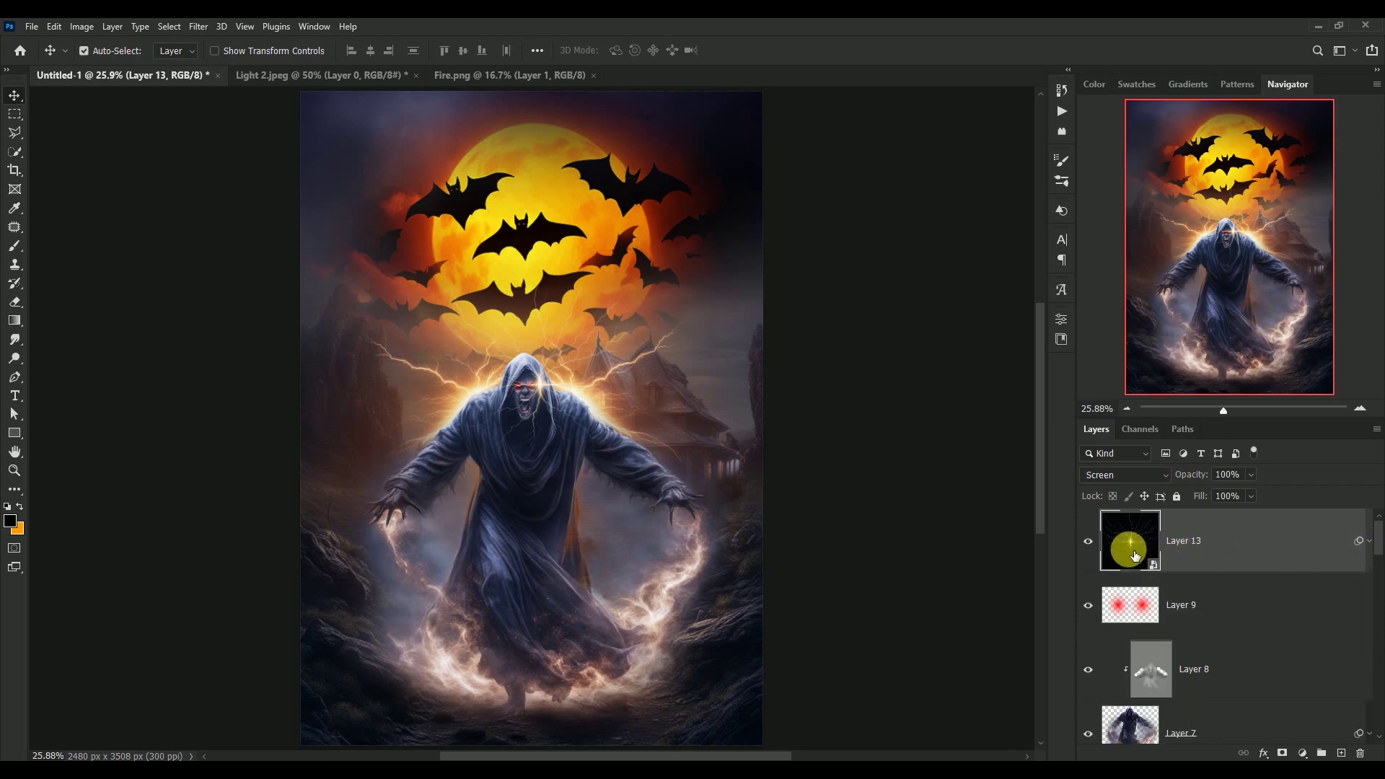
mouse_move(1129, 541)
mouse_down()
mouse_move(1130, 746)
mouse_move(1134, 622)
mouse_up()
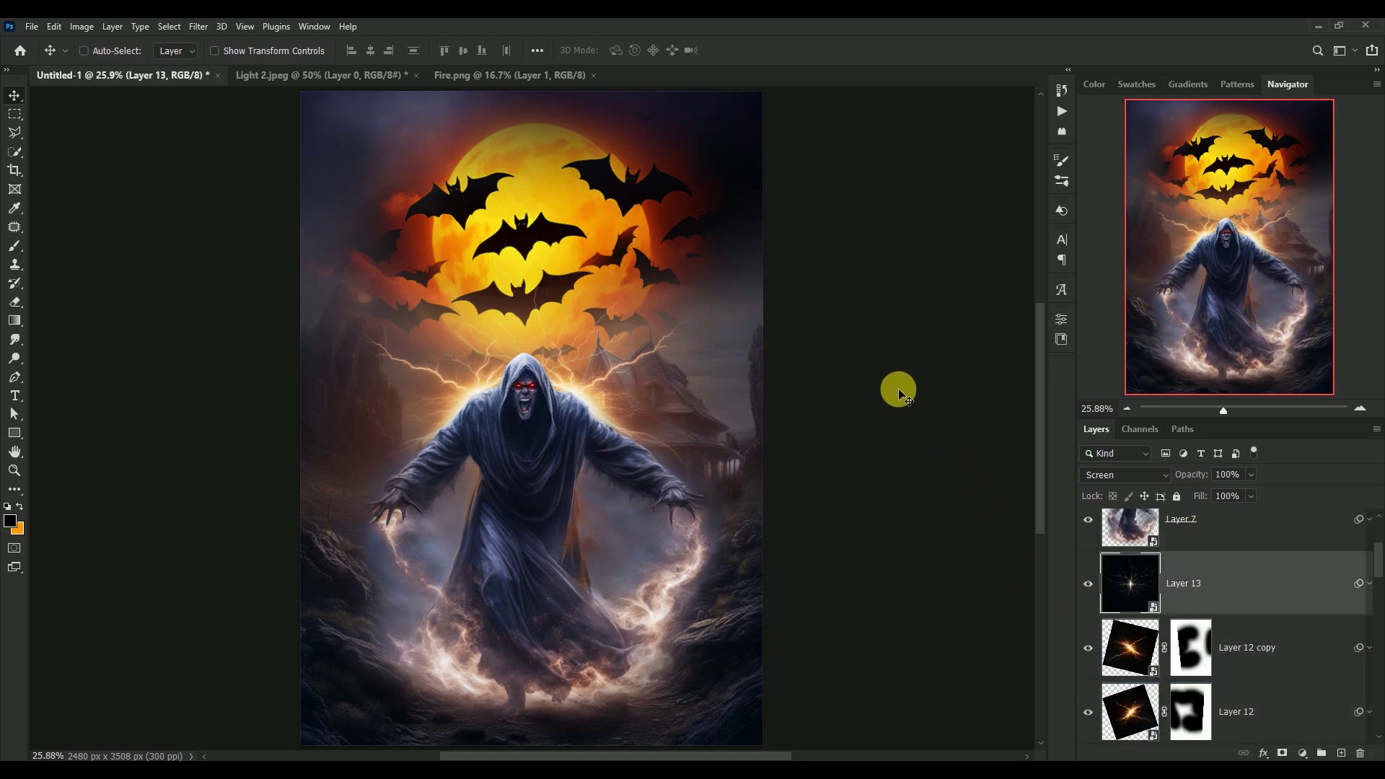
key(ctrl+t)
click(707, 316)
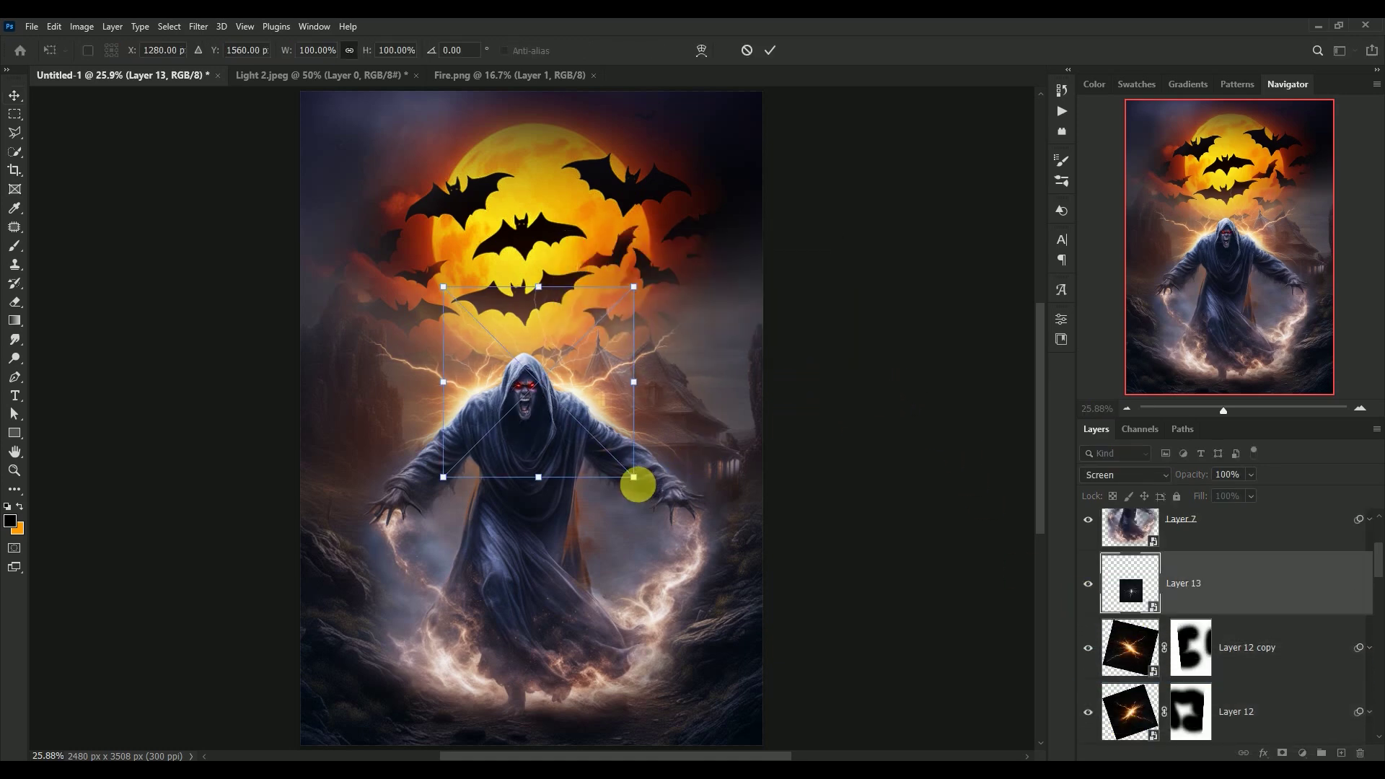
- Enlarge the lightning to about 169% and position it up and left over the reaper
drag(633, 477, 764, 608)
mouse_move(570, 484)
mouse_down()
mouse_move(491, 430)
mouse_move(504, 433)
mouse_up()
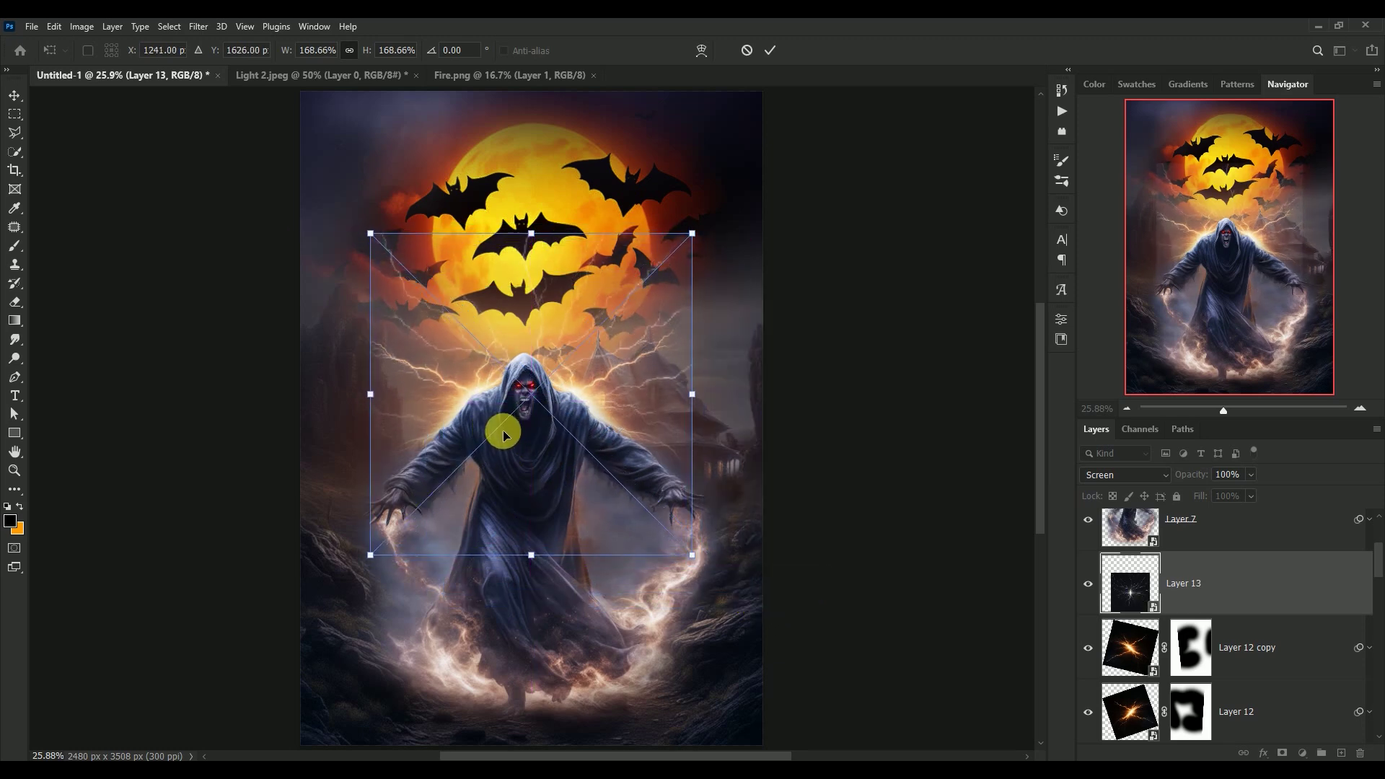
key(Return)
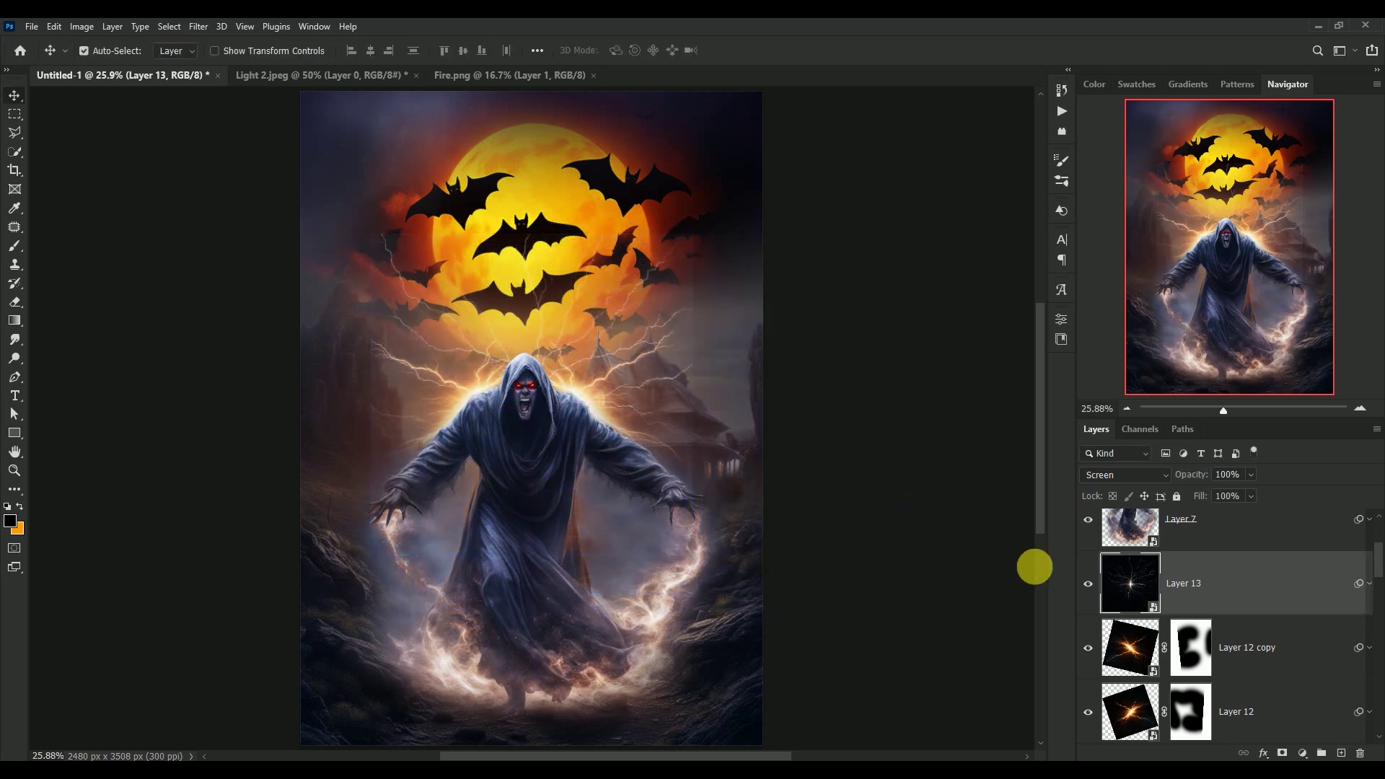
click(1088, 584)
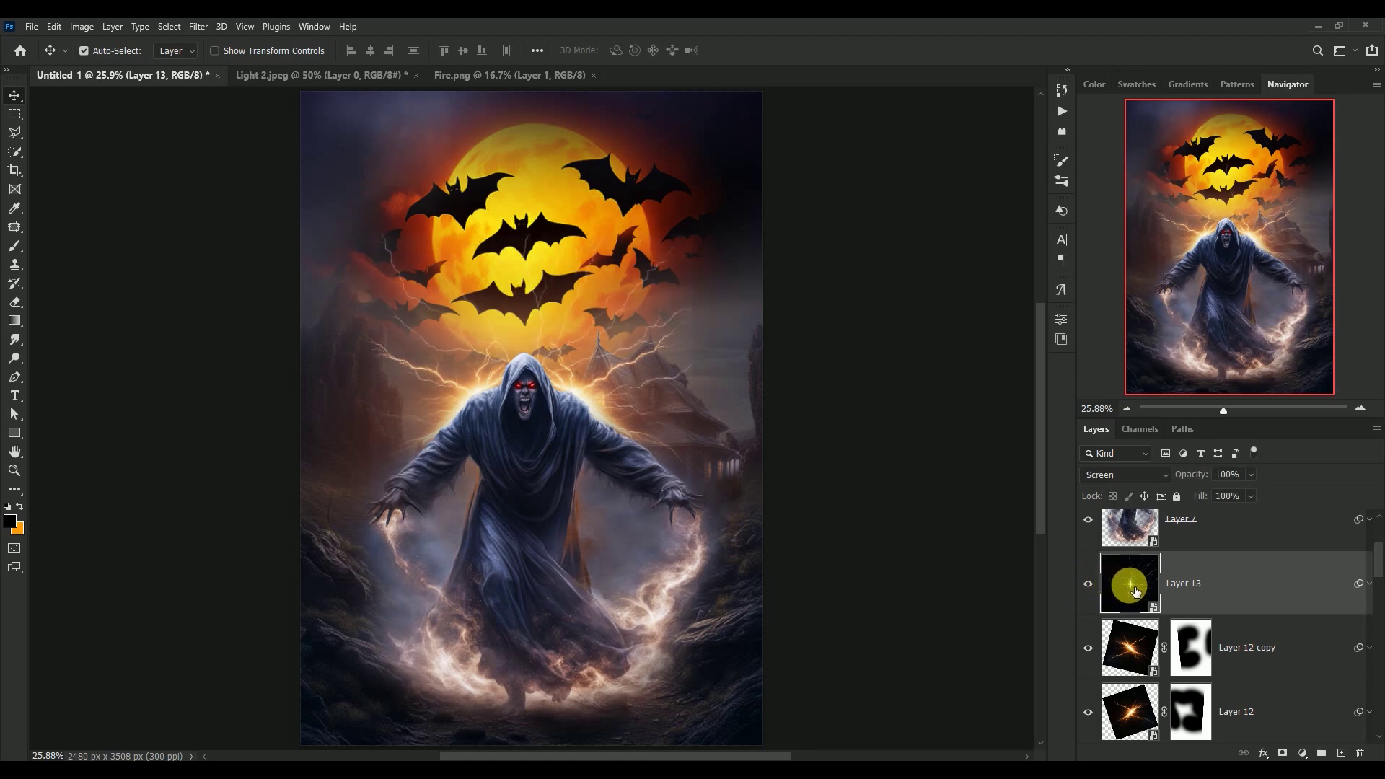
- Add a layer mask to the lightning and paint out the glow on the left side
click(1285, 753)
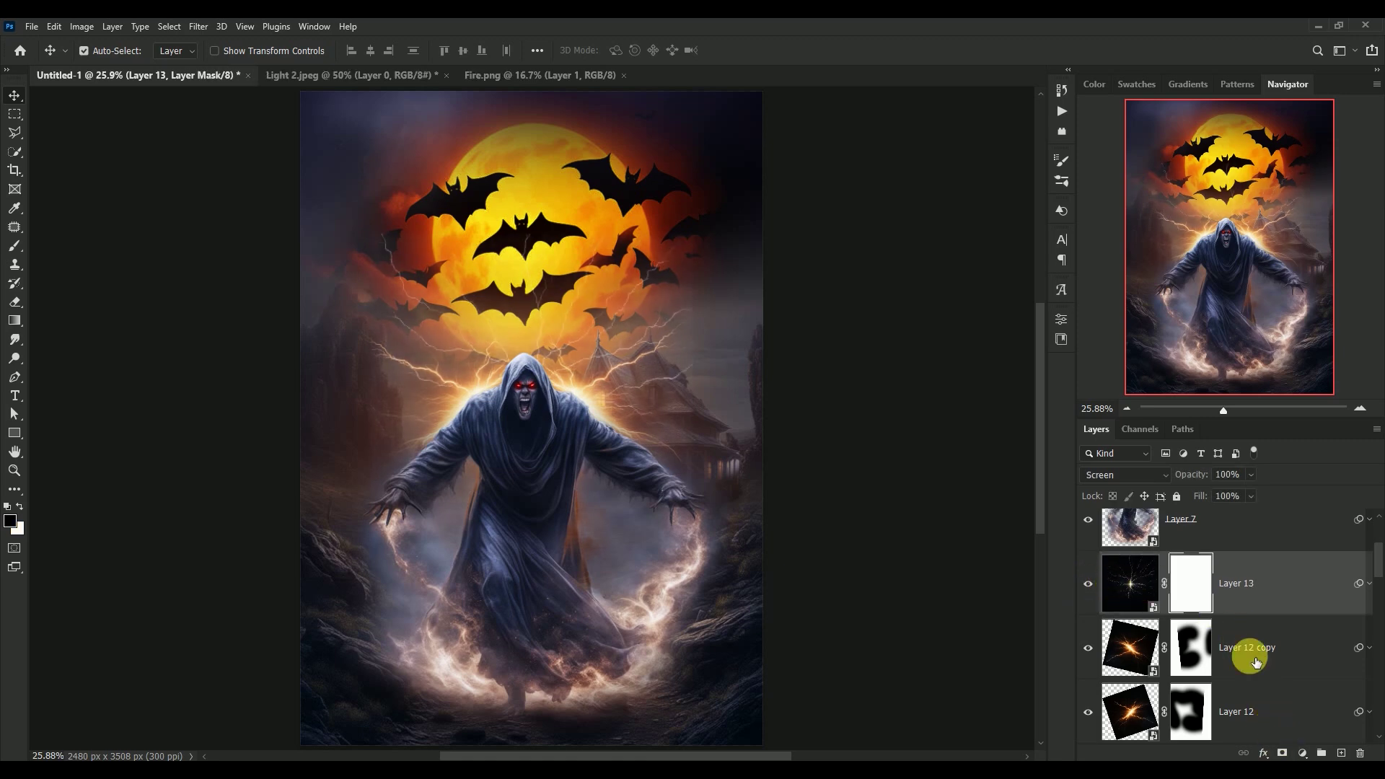
click(14, 246)
drag(430, 536, 395, 244)
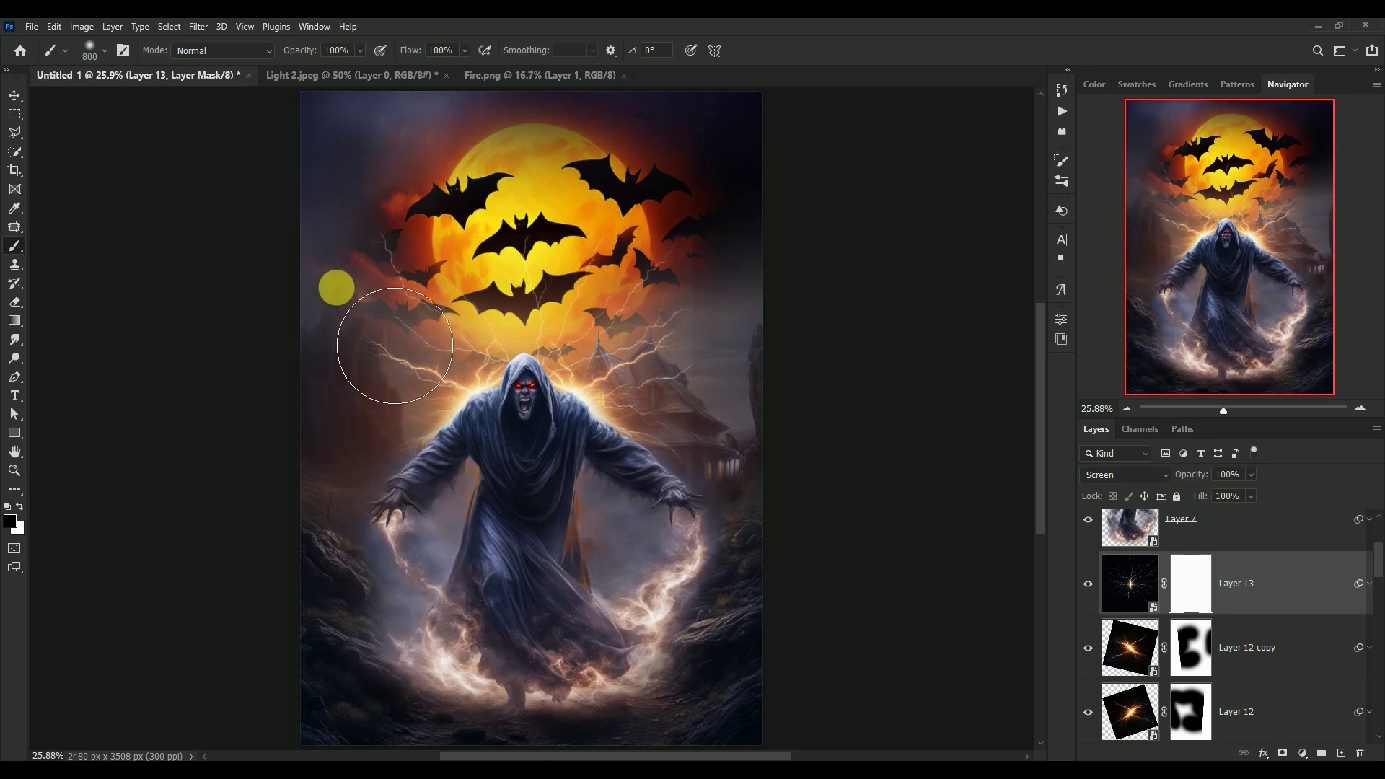
mouse_move(748, 592)
mouse_down()
mouse_move(691, 248)
mouse_move(558, 268)
mouse_move(825, 485)
mouse_move(798, 563)
mouse_move(550, 582)
mouse_move(394, 509)
mouse_move(6, 94)
mouse_up()
click(17, 96)
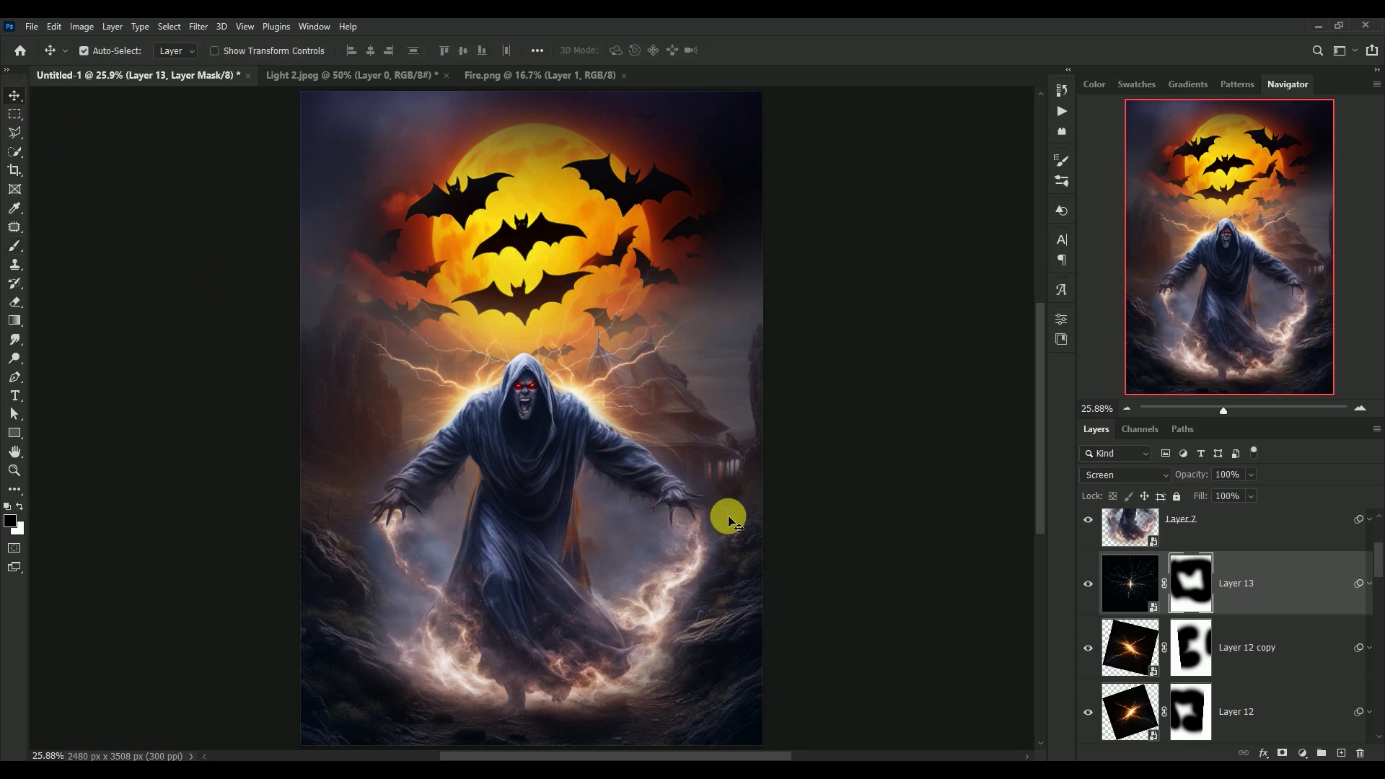
- Scale the flash to about 116% and centre it behind the reaper
key(ctrl+t)
mouse_move(750, 451)
mouse_down()
mouse_move(536, 431)
mouse_move(529, 444)
mouse_up()
drag(680, 580, 730, 631)
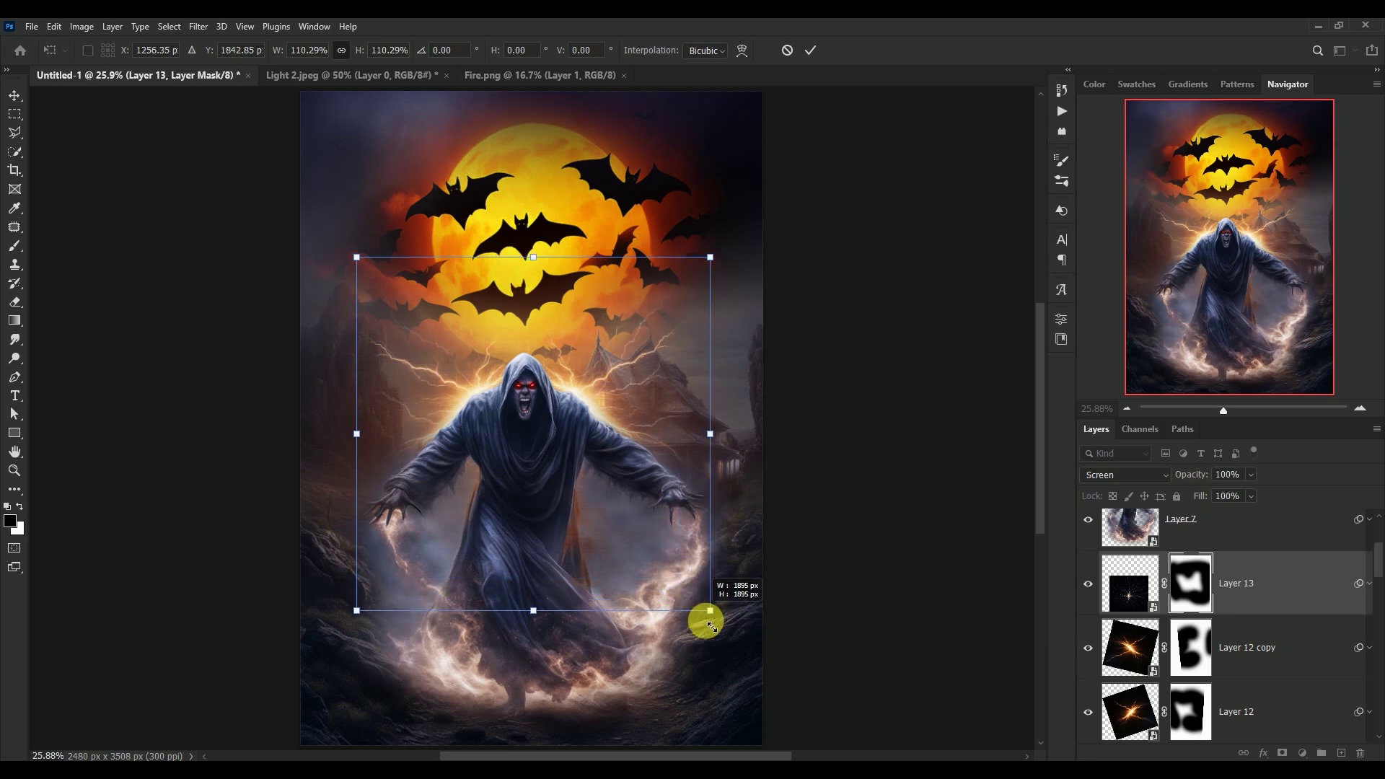
mouse_move(496, 486)
mouse_down()
mouse_move(470, 456)
mouse_move(495, 457)
mouse_up()
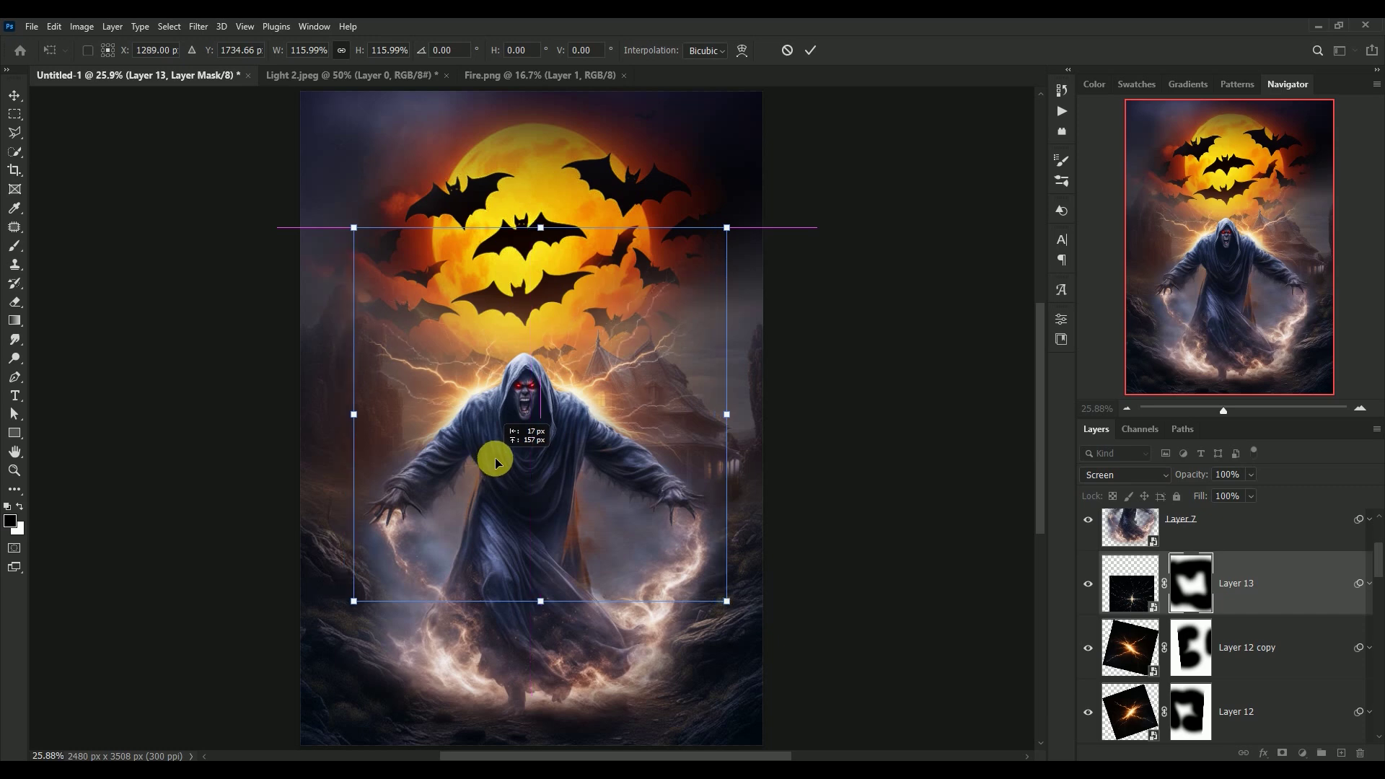
key(Return)
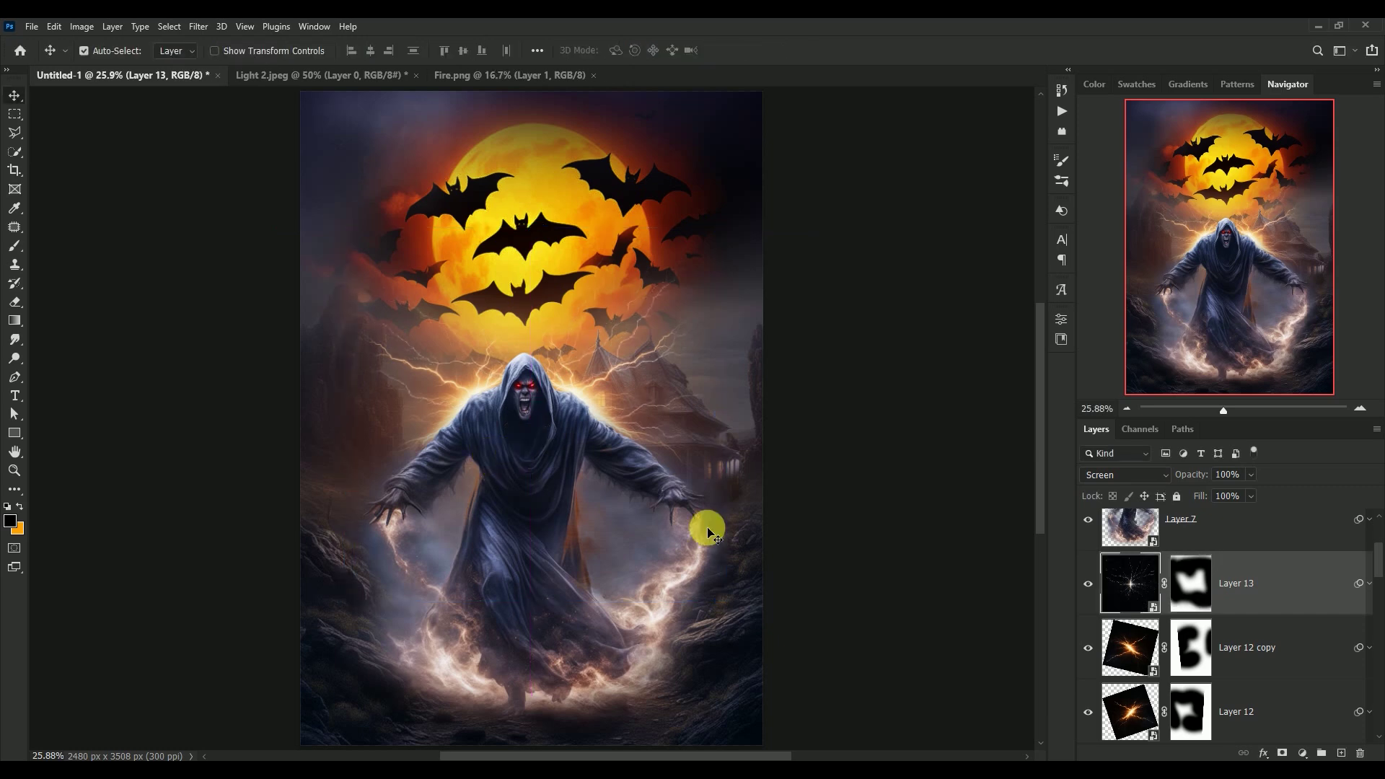
- Add a Hue/Saturation layer clipped to Layer 13 with Colorize on, saturation 15
click(1303, 752)
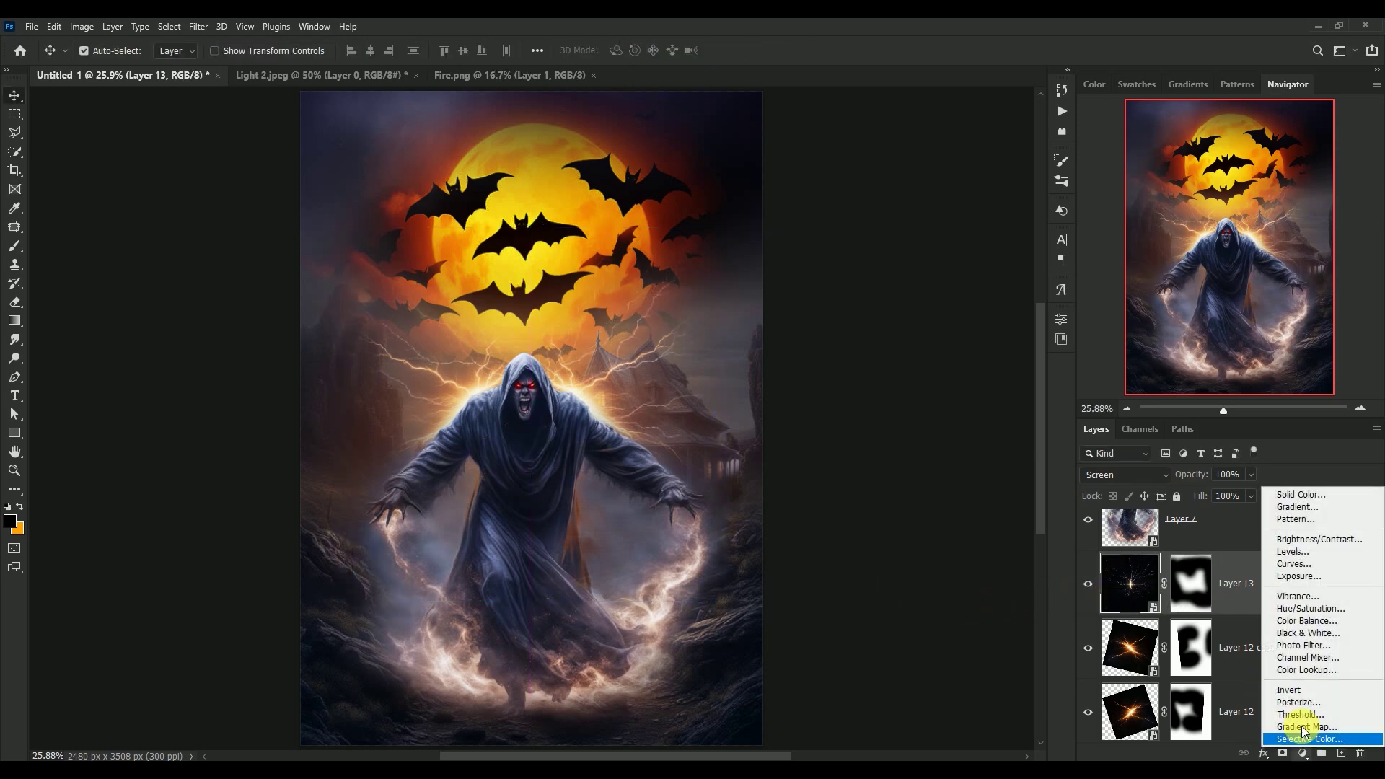
click(1302, 608)
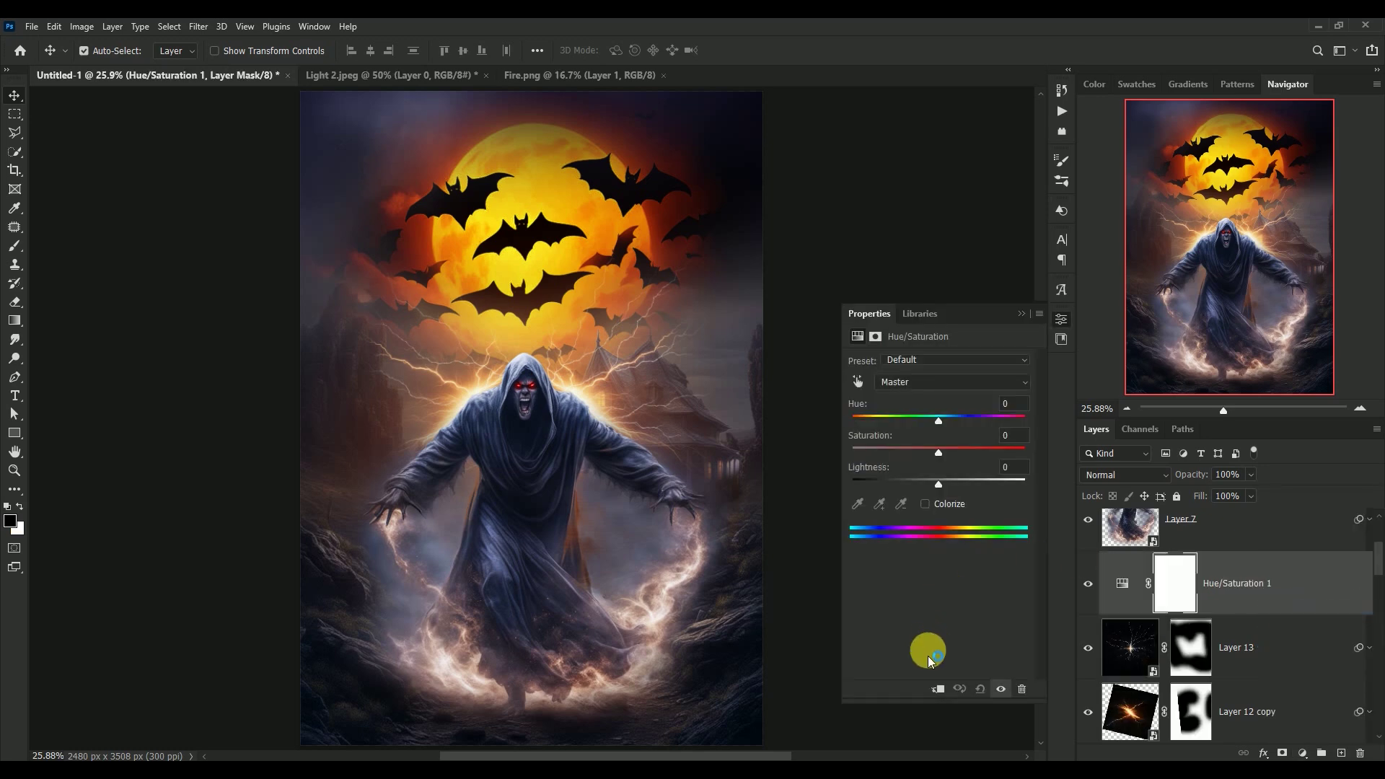
click(938, 691)
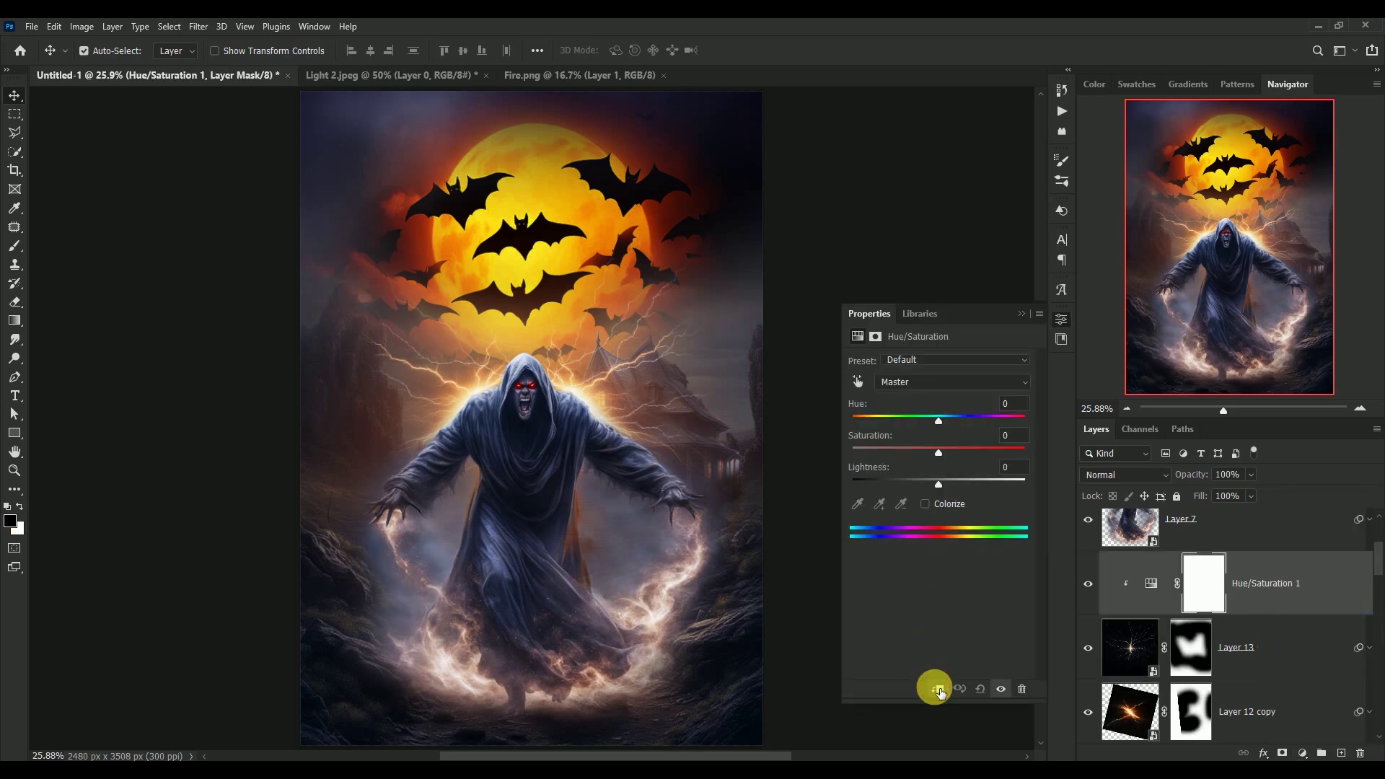
click(925, 503)
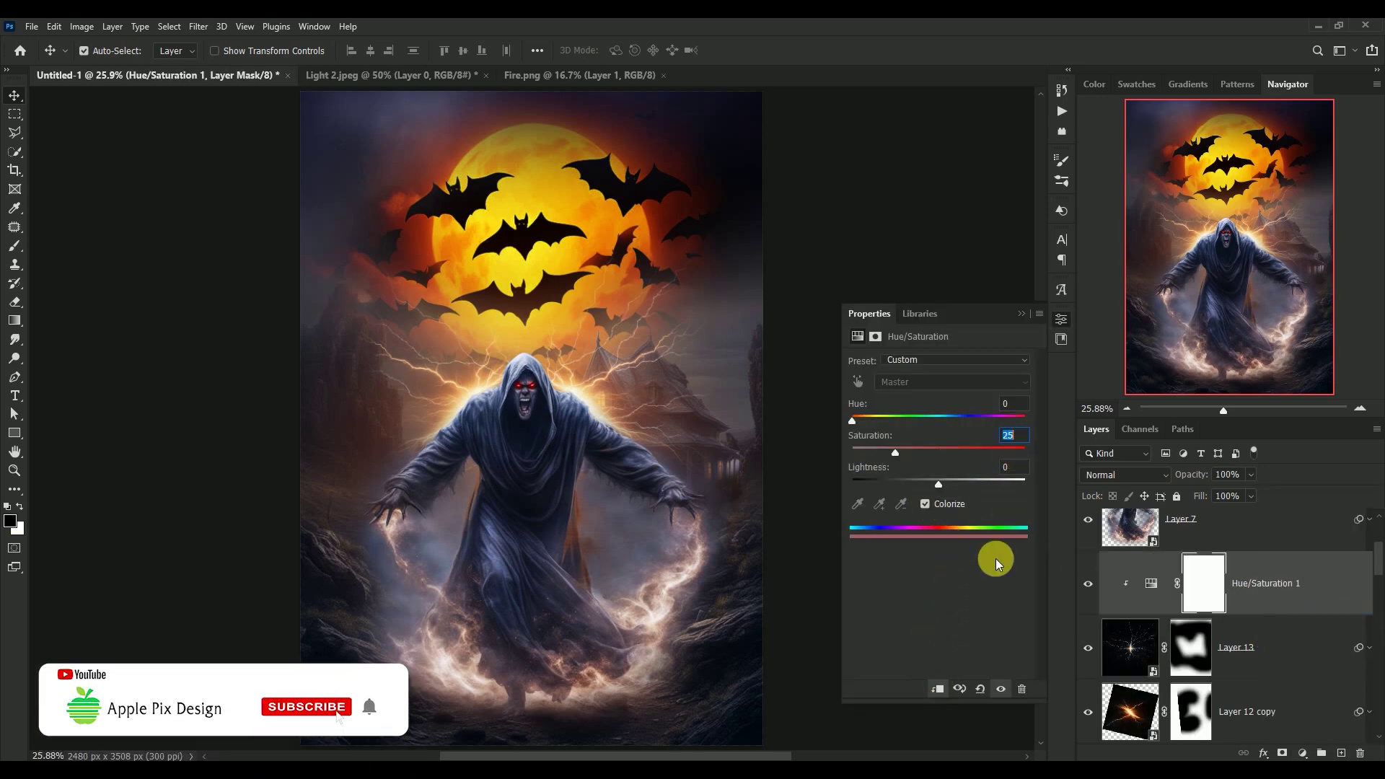
text(1)
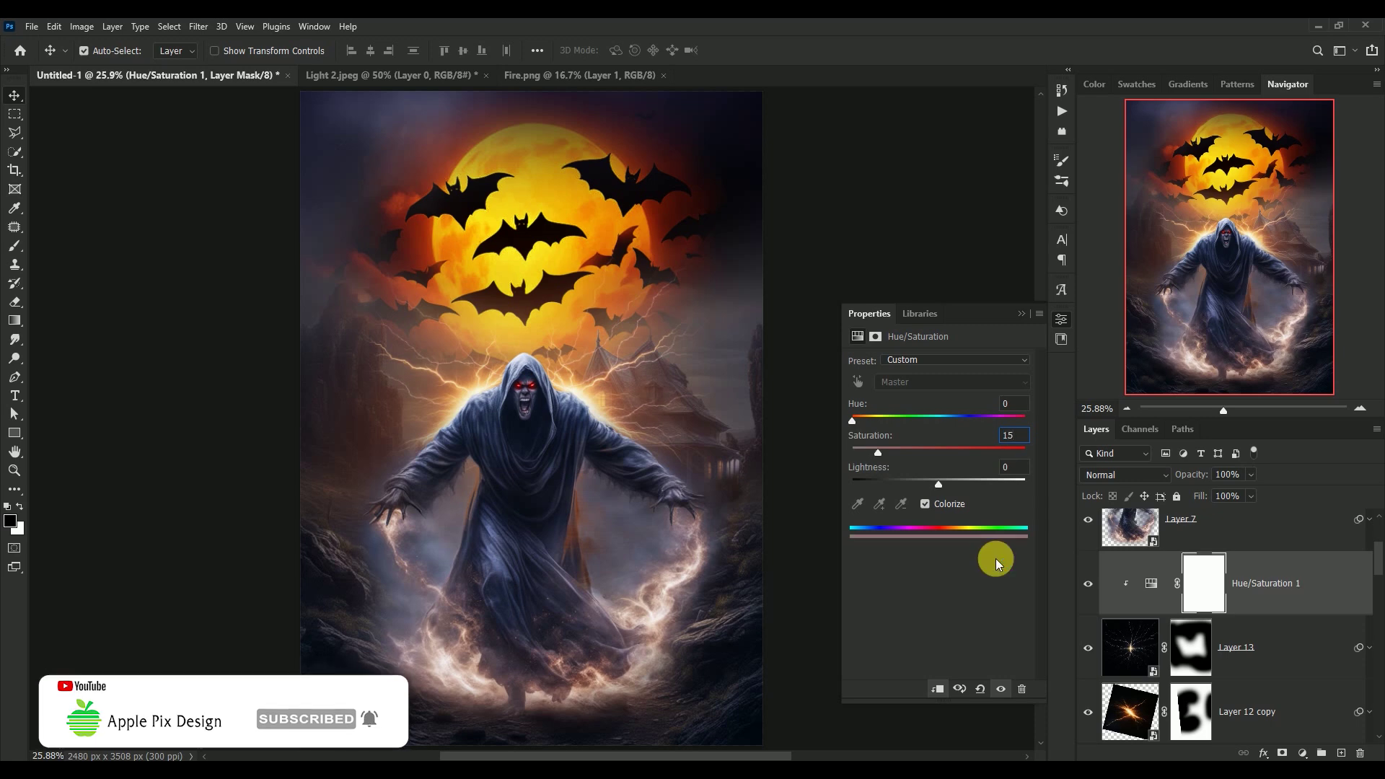
click(1022, 317)
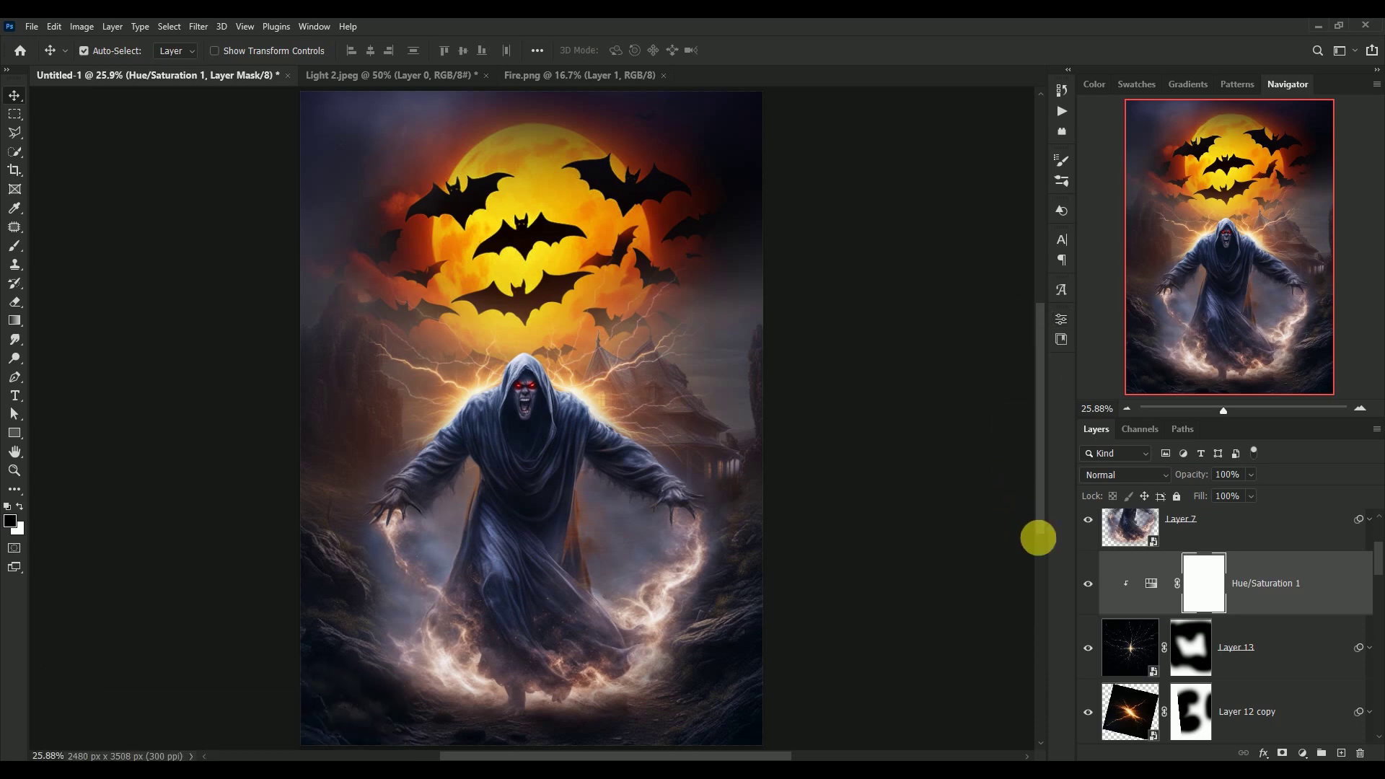
- Toggle the Hue/Saturation layer to compare, then bring Light 2.jpeg to the front
click(1088, 583)
click(1091, 587)
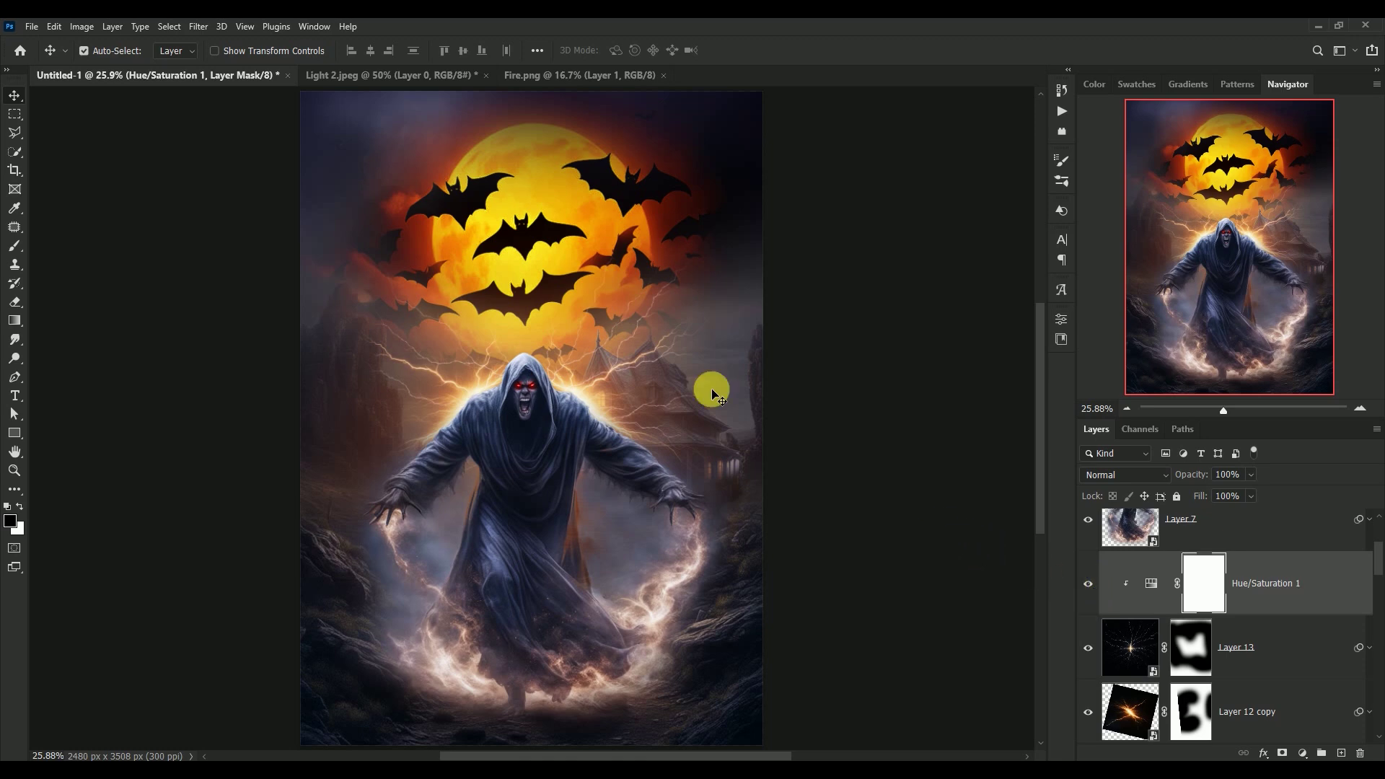
click(347, 76)
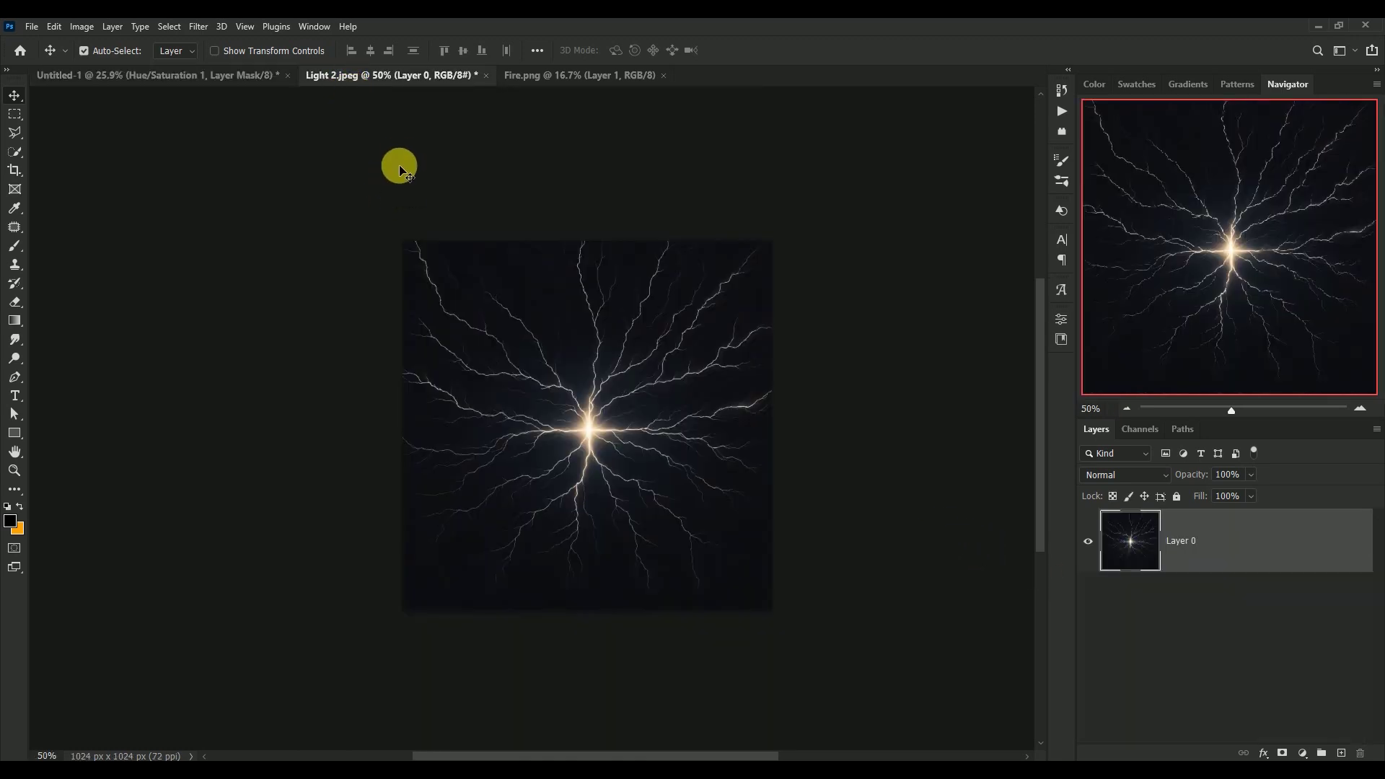
- Close Light 2.jpeg without saving and select the red eye glow Layer 9
click(486, 76)
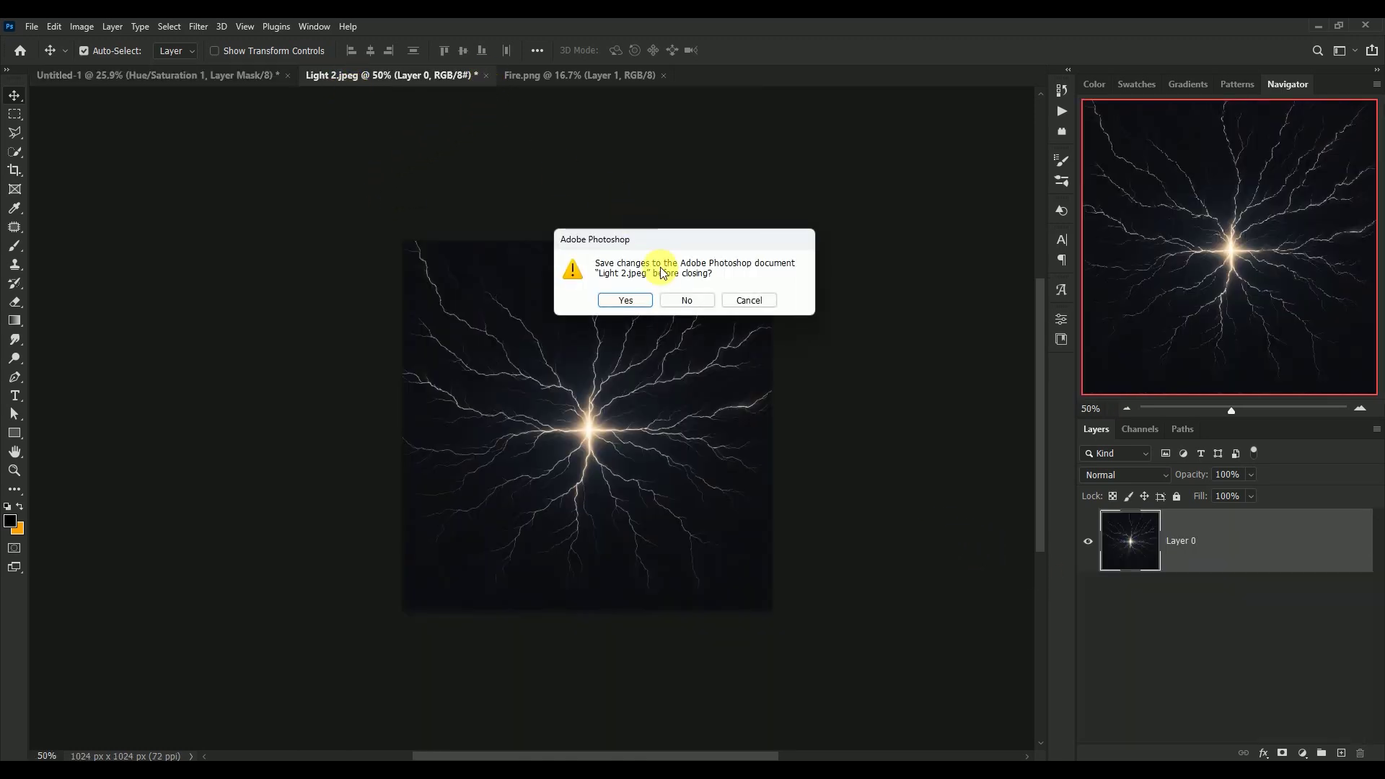
click(672, 296)
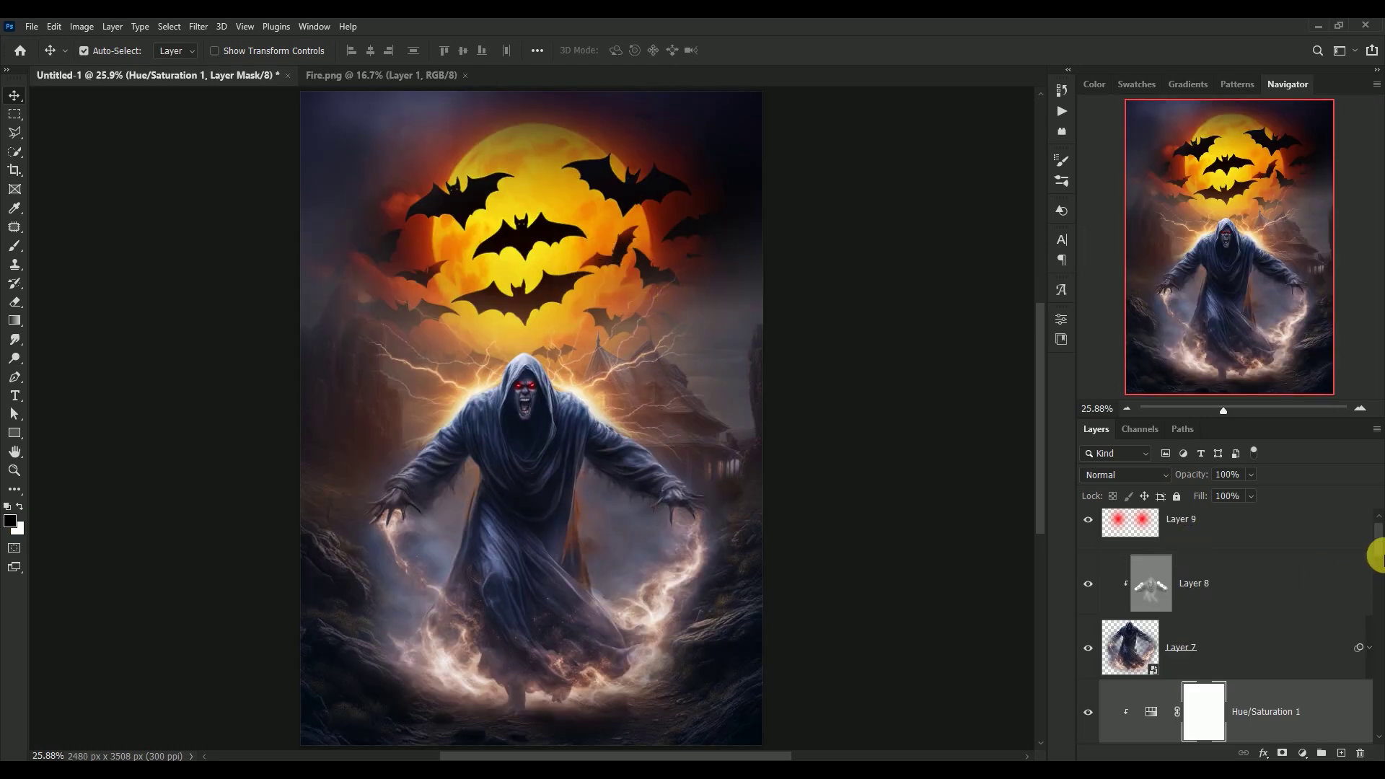
scroll(1374, 555, up, 1)
click(1136, 538)
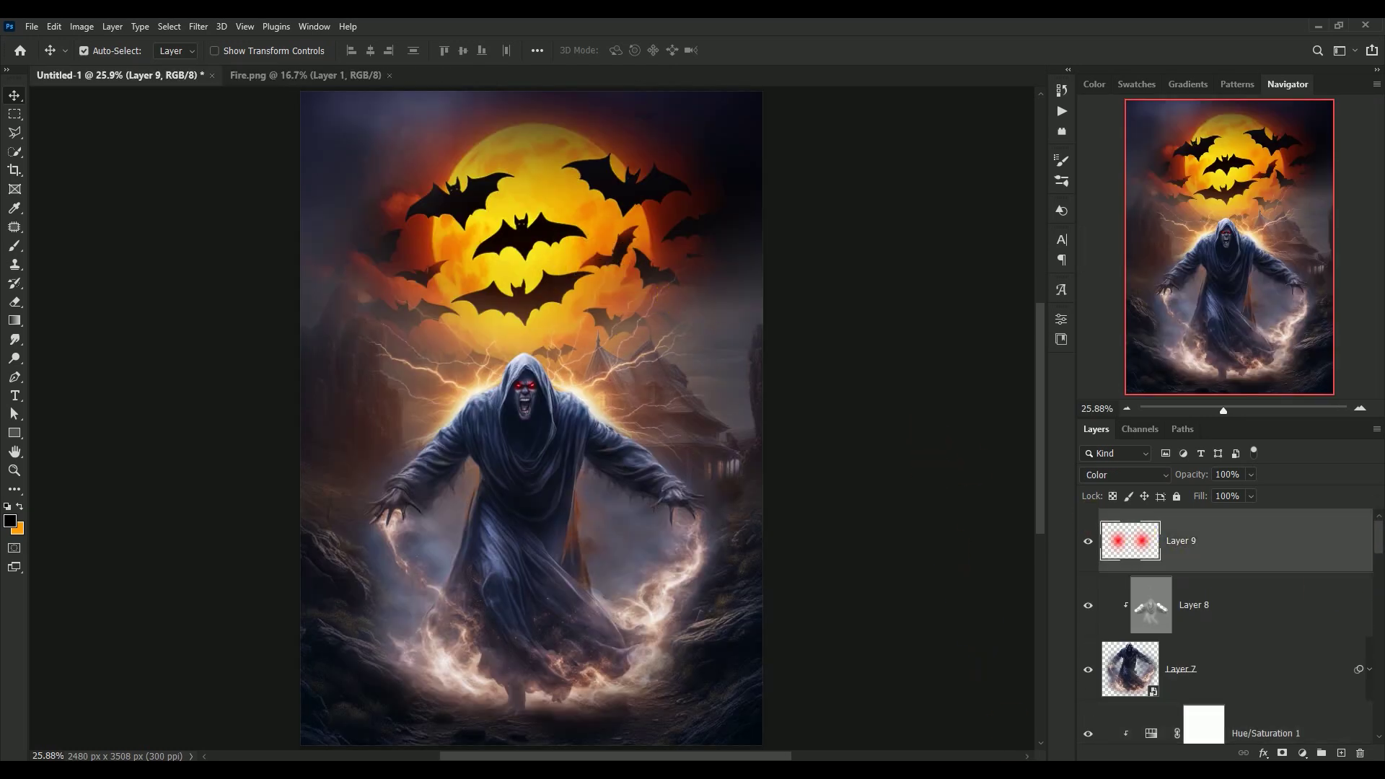
key(ctrl)
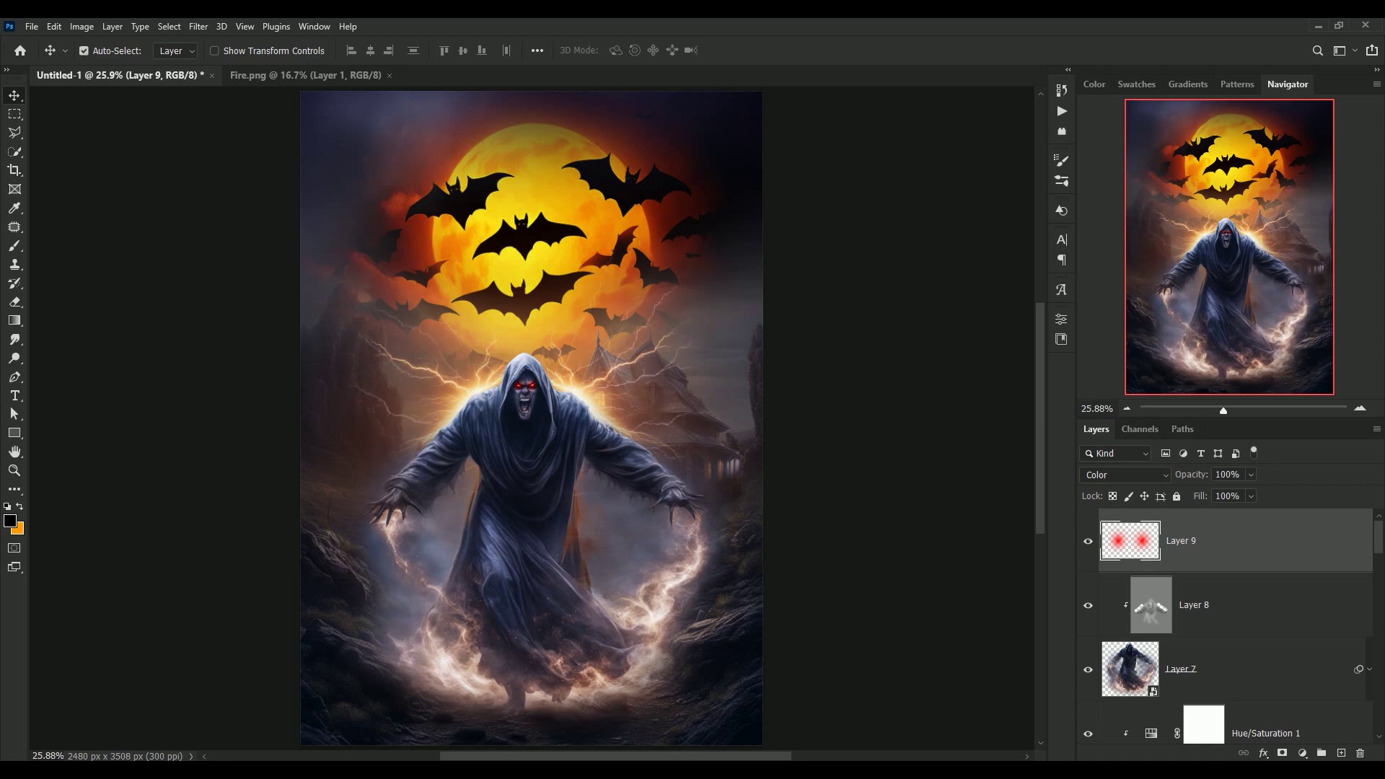
click(917, 554)
- Place Fire.png's fire on the left hand as a Screen-blended smart object and duplicate it
click(281, 80)
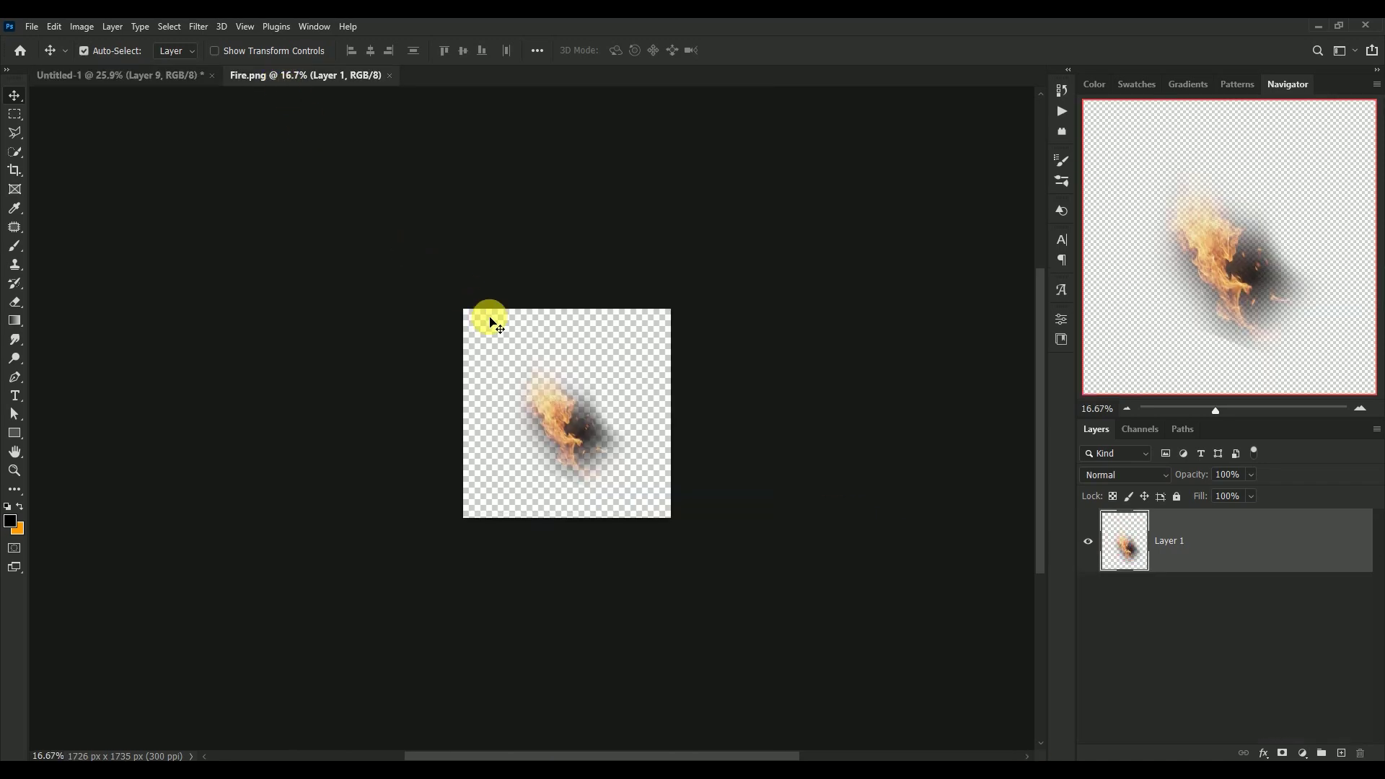
mouse_move(565, 440)
mouse_down()
mouse_move(525, 392)
mouse_move(407, 369)
mouse_move(433, 570)
mouse_up()
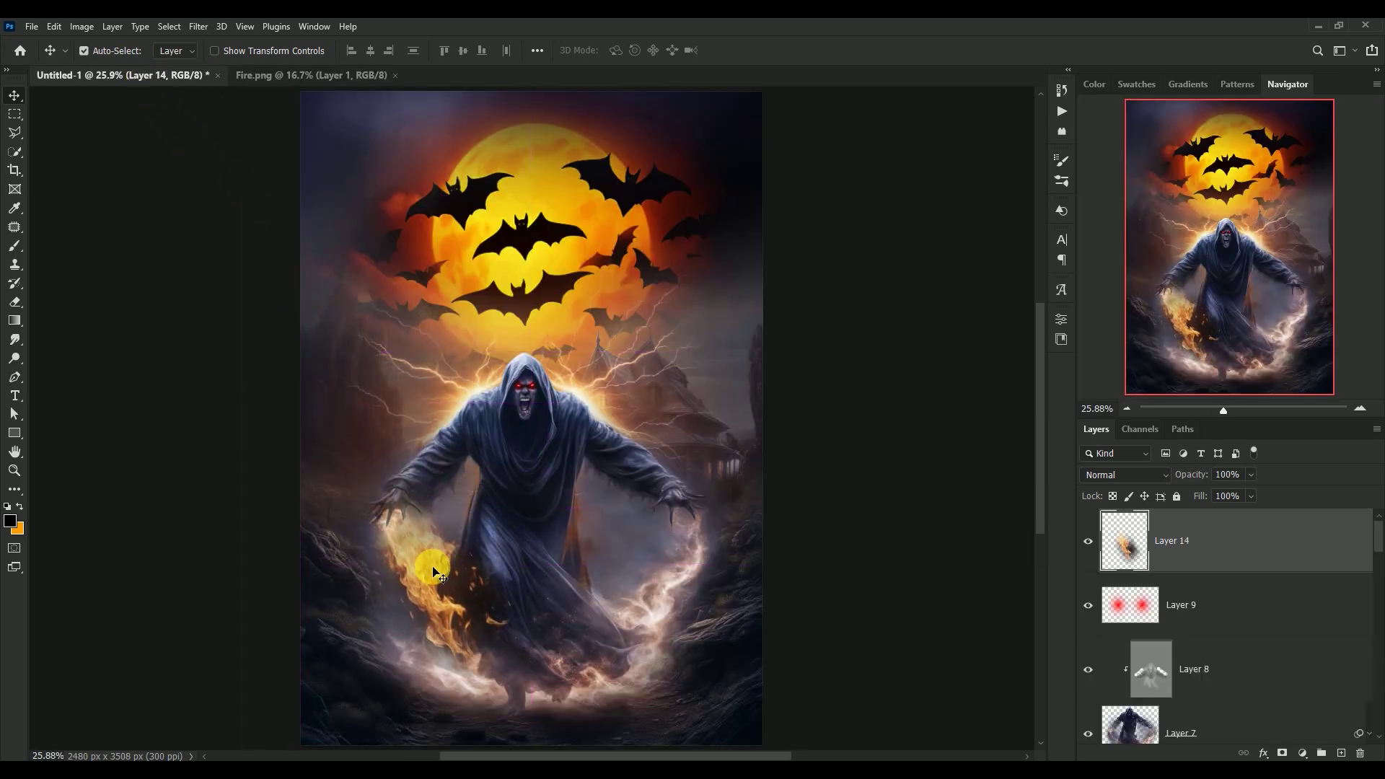
right_click(1224, 550)
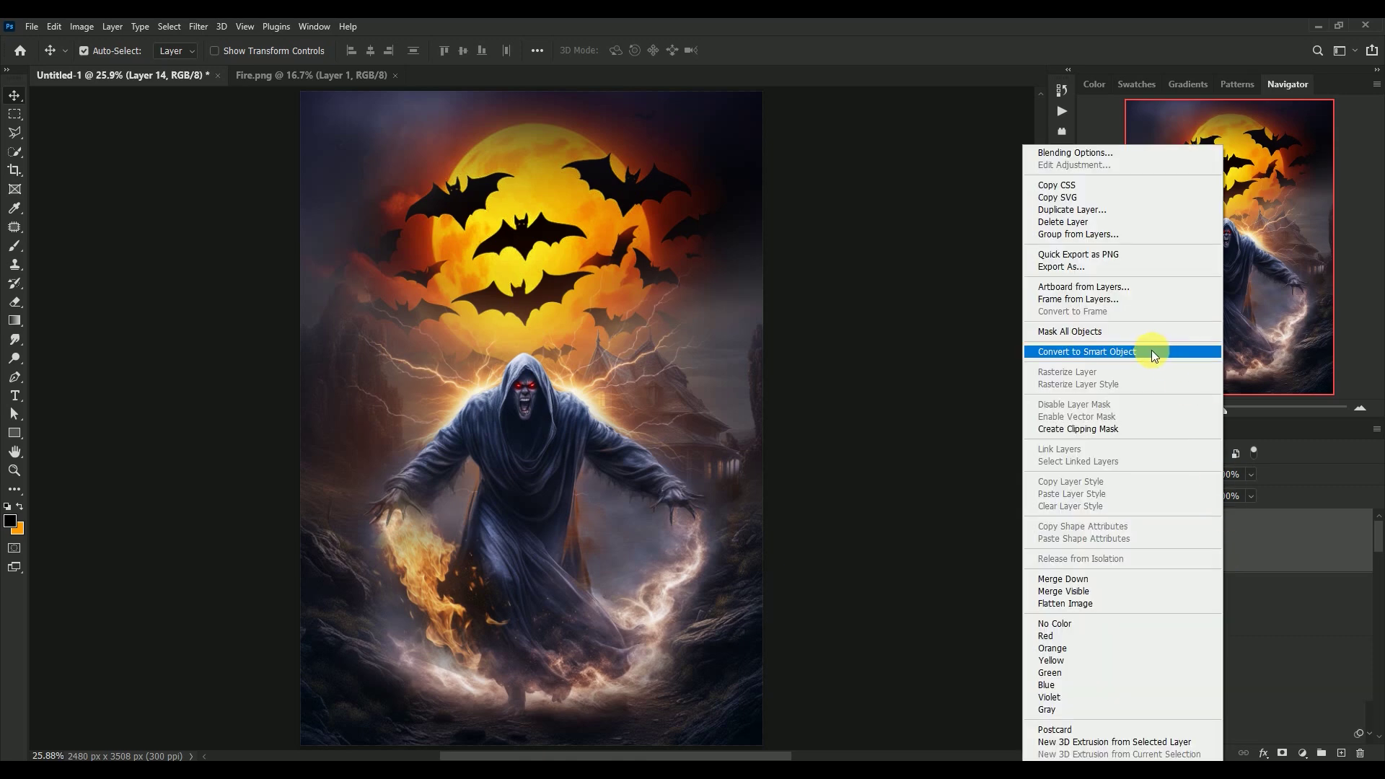
click(1152, 352)
click(1127, 473)
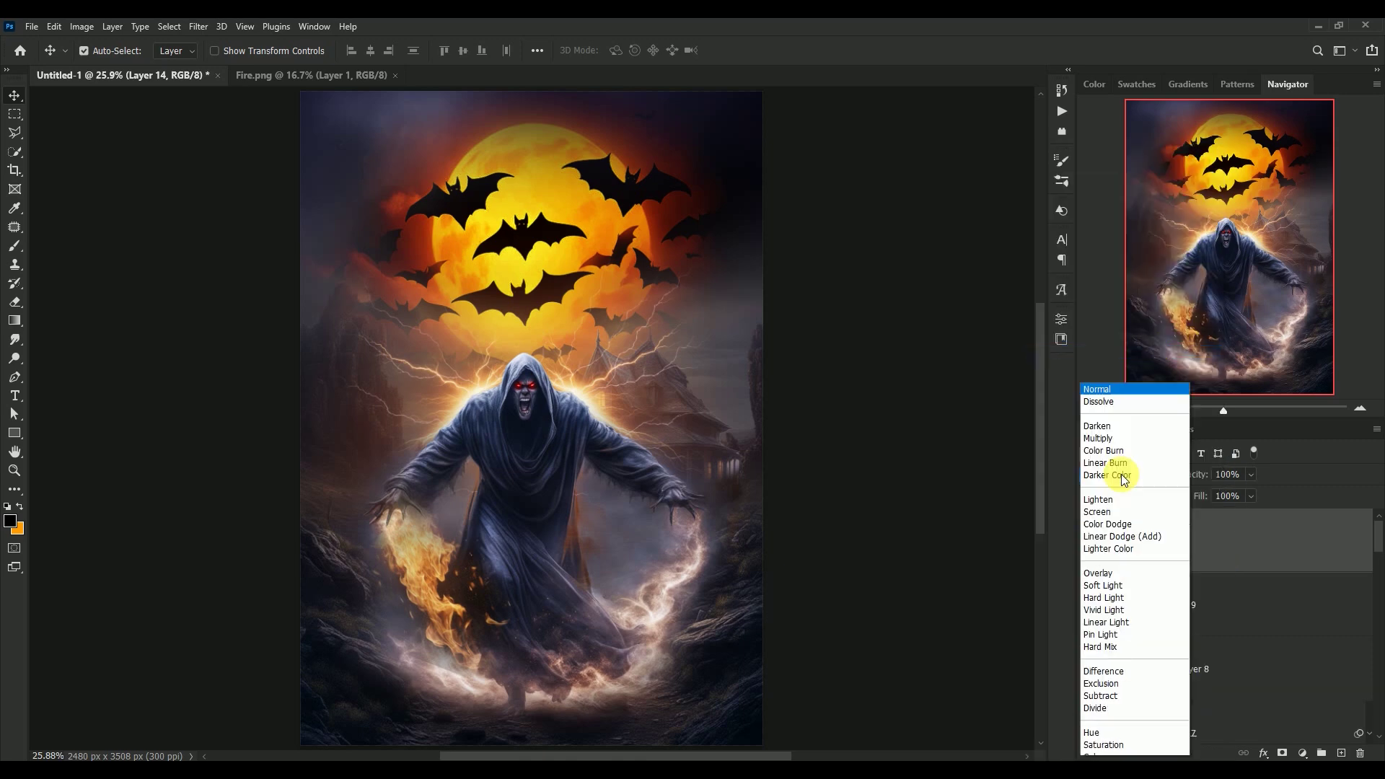
scroll(1124, 479, down, 1)
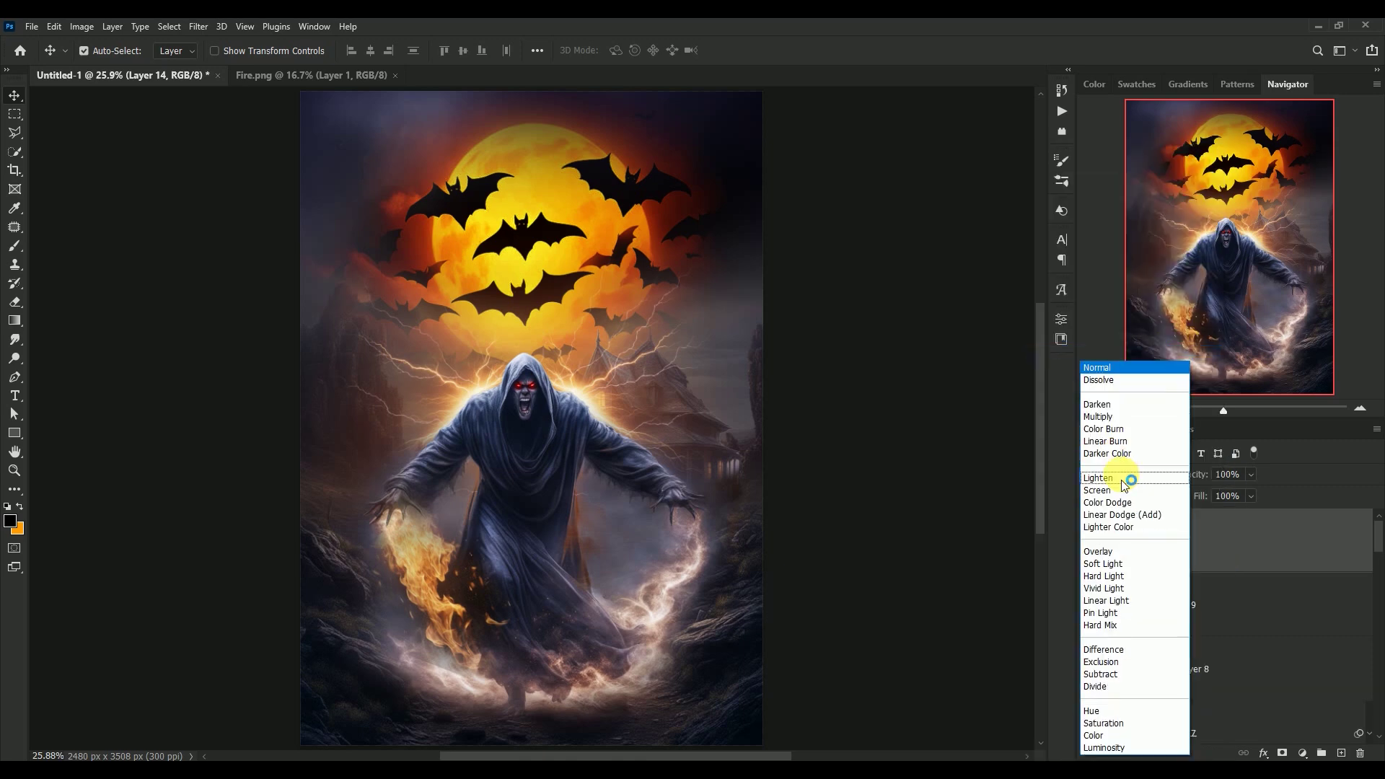
click(1116, 490)
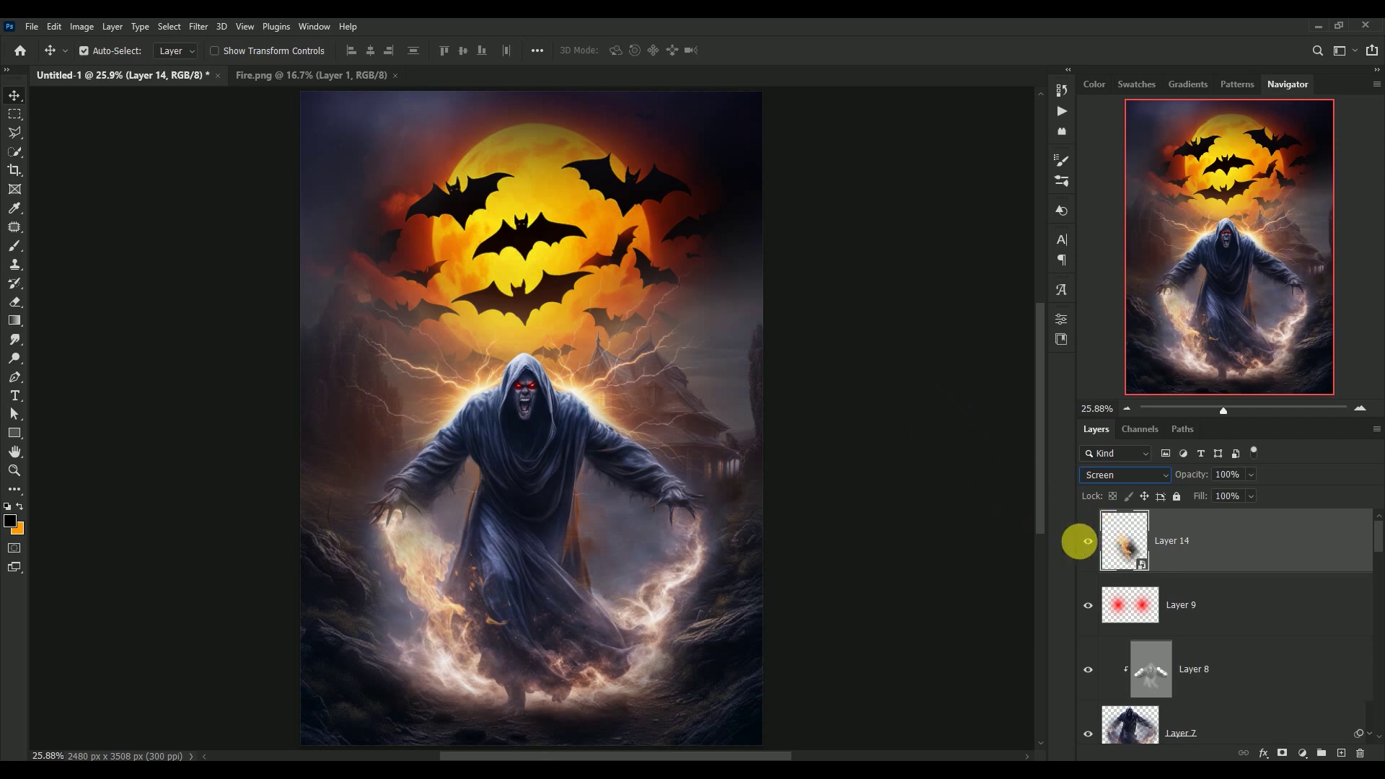
drag(1120, 543, 1343, 753)
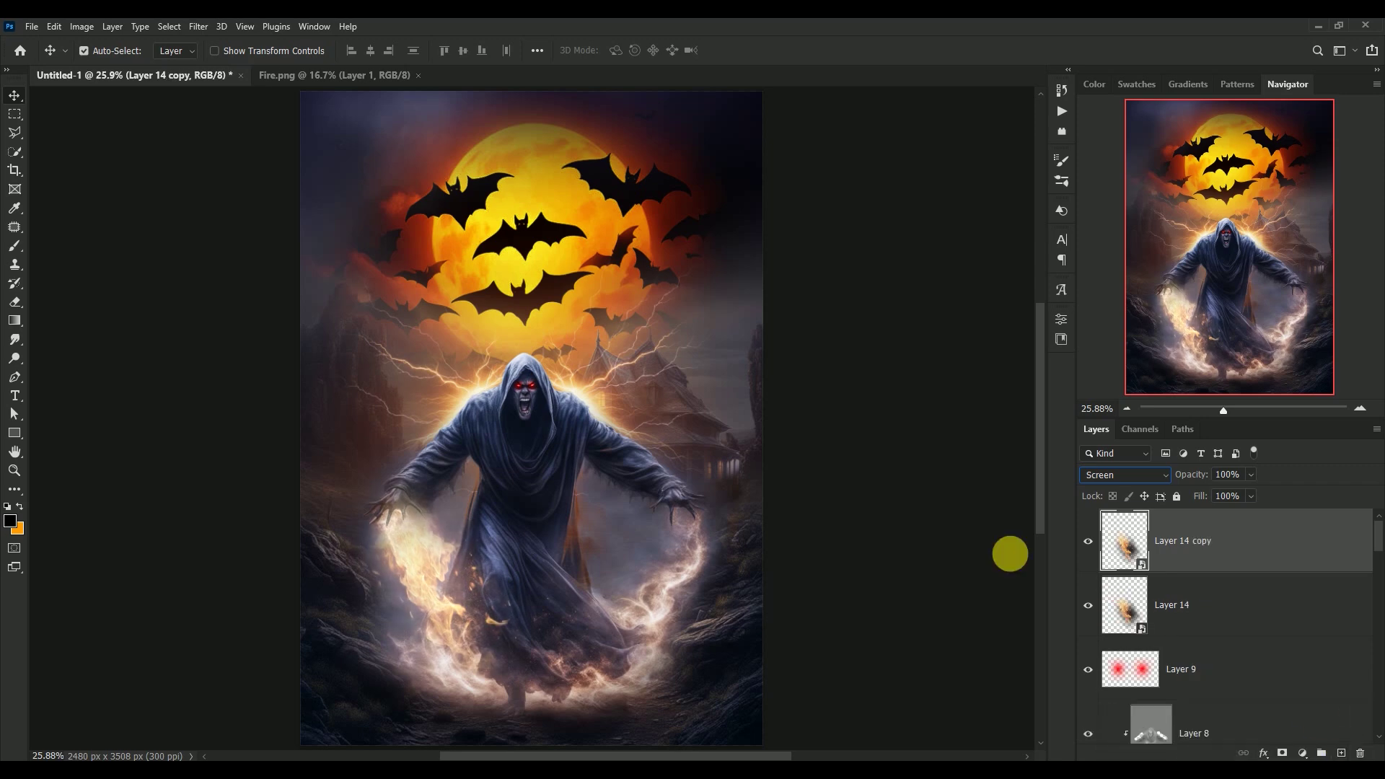
- Flip the fire copy horizontally onto the right hand, then compare the fire layers
key(ctrl+t)
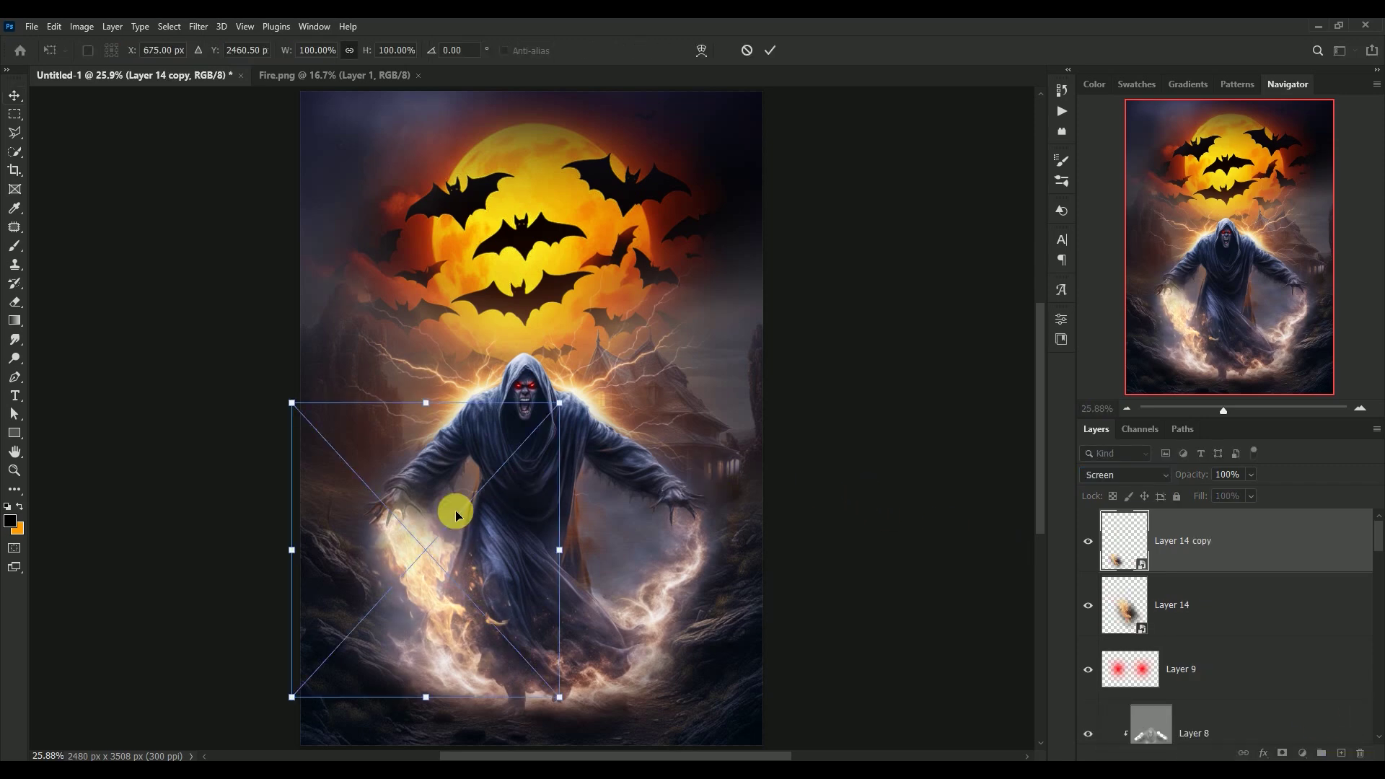
right_click(440, 513)
click(457, 493)
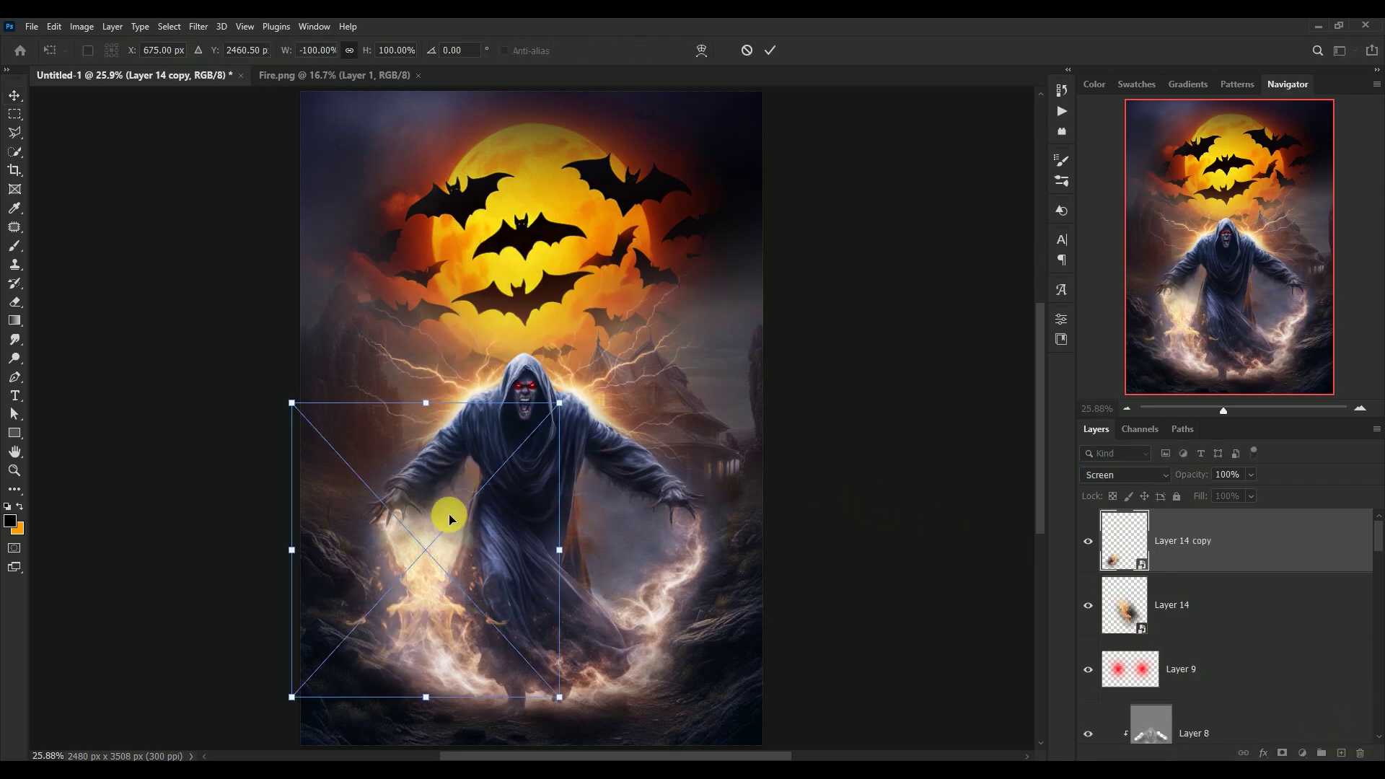
mouse_move(448, 517)
mouse_down()
mouse_move(664, 552)
mouse_move(672, 536)
mouse_up()
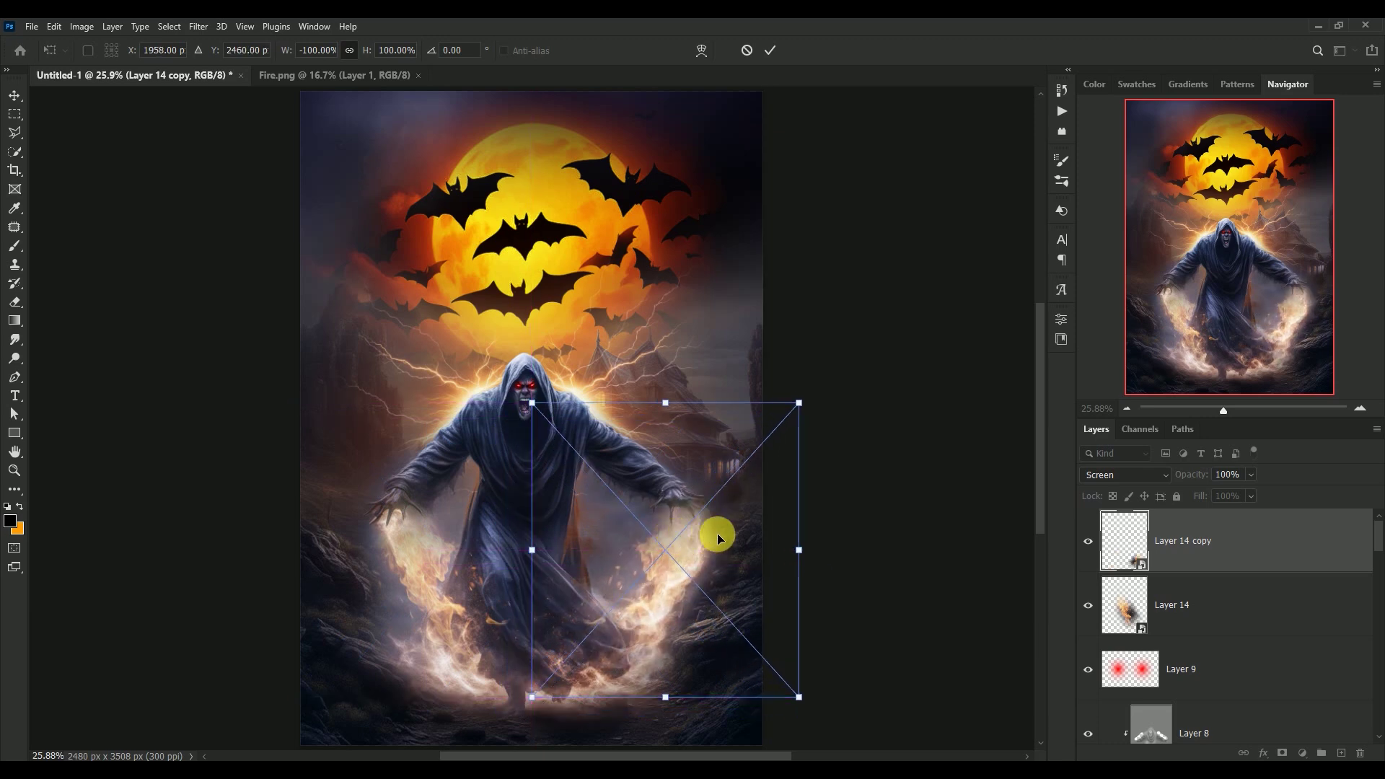
key(Return)
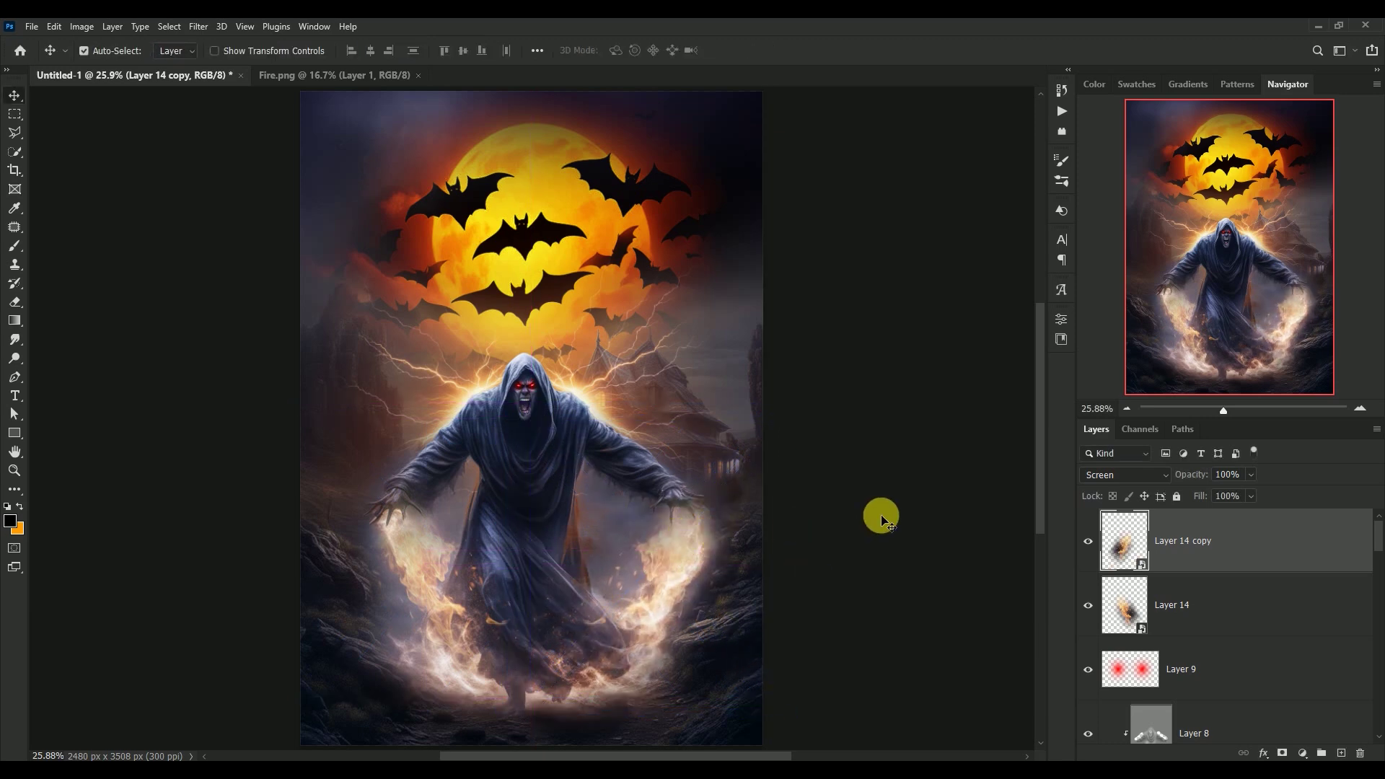
click(1088, 541)
click(1088, 605)
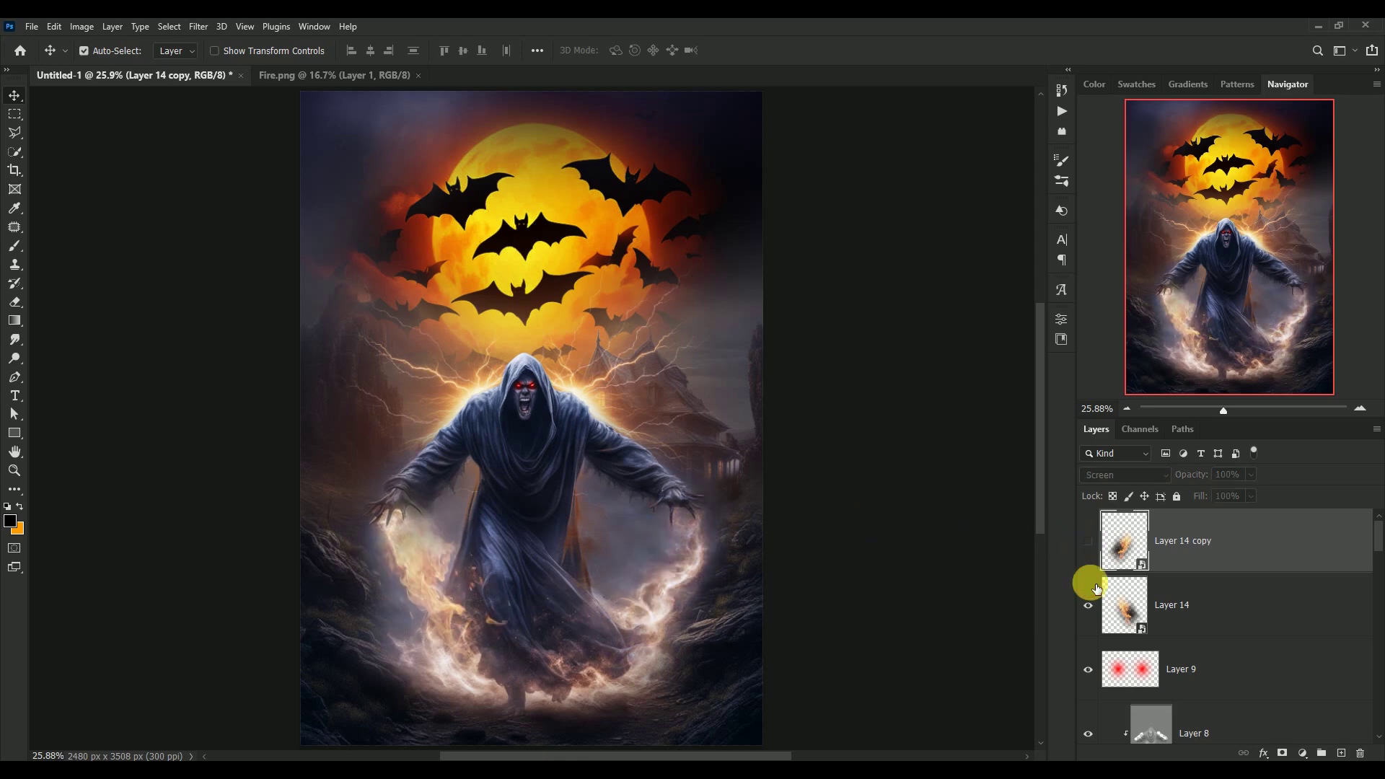
click(1088, 541)
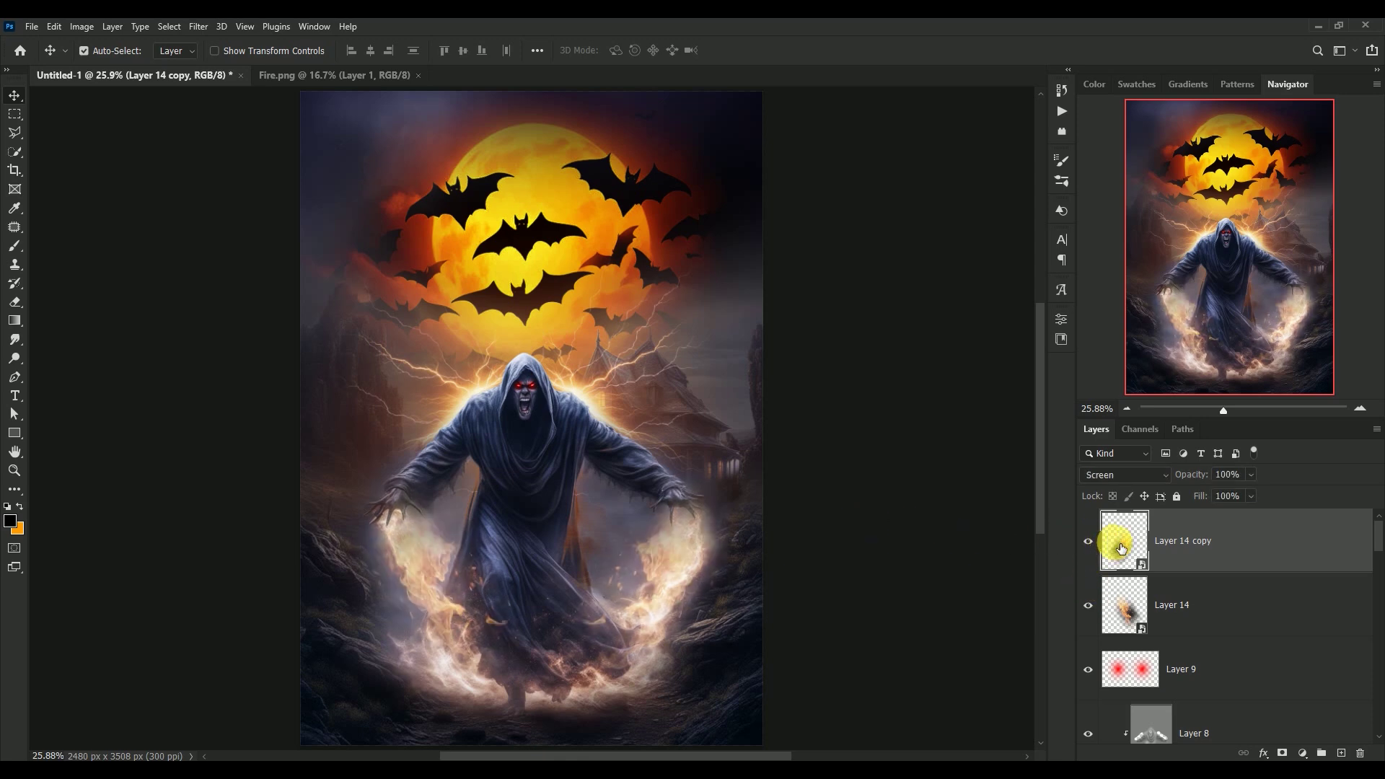
- Merge the two fire layers into one and blend it in Screen mode
shift+click(1126, 606)
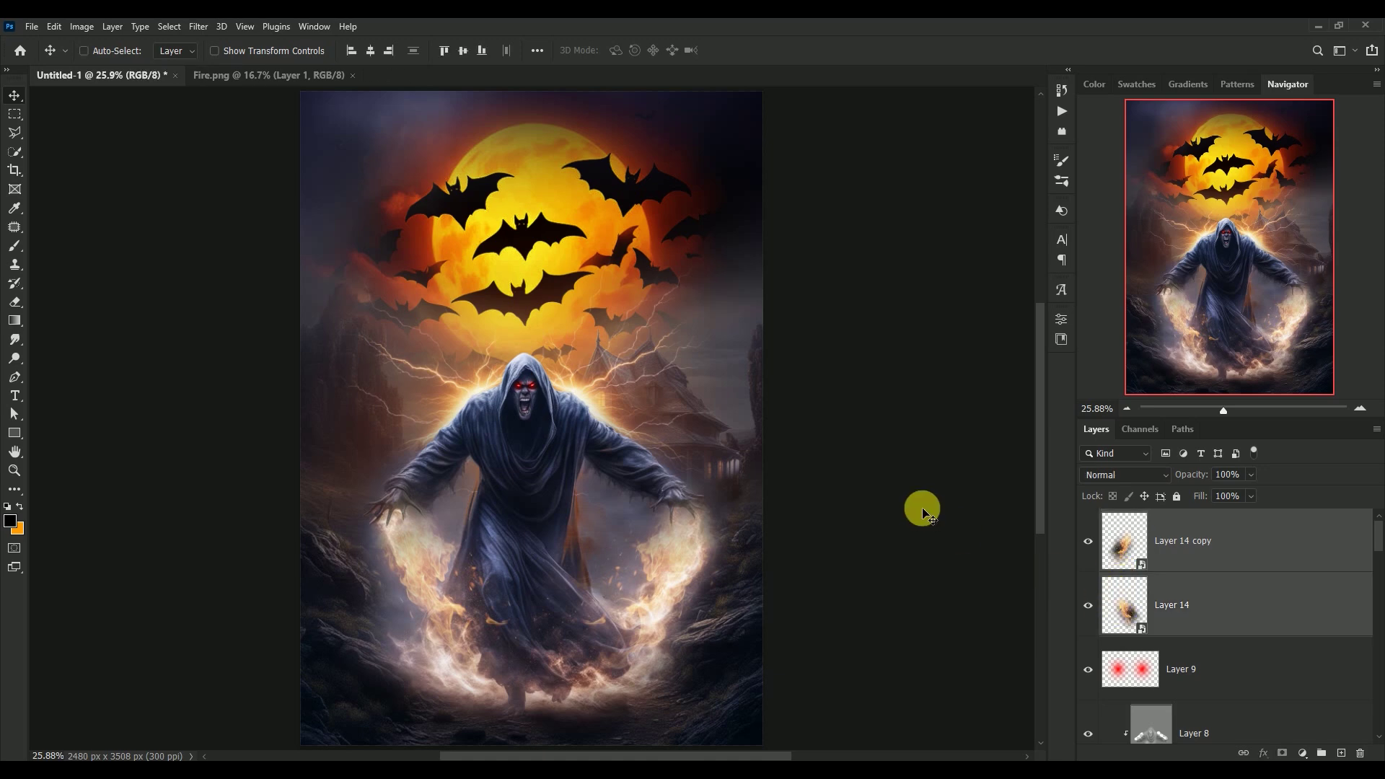
key(ctrl+e)
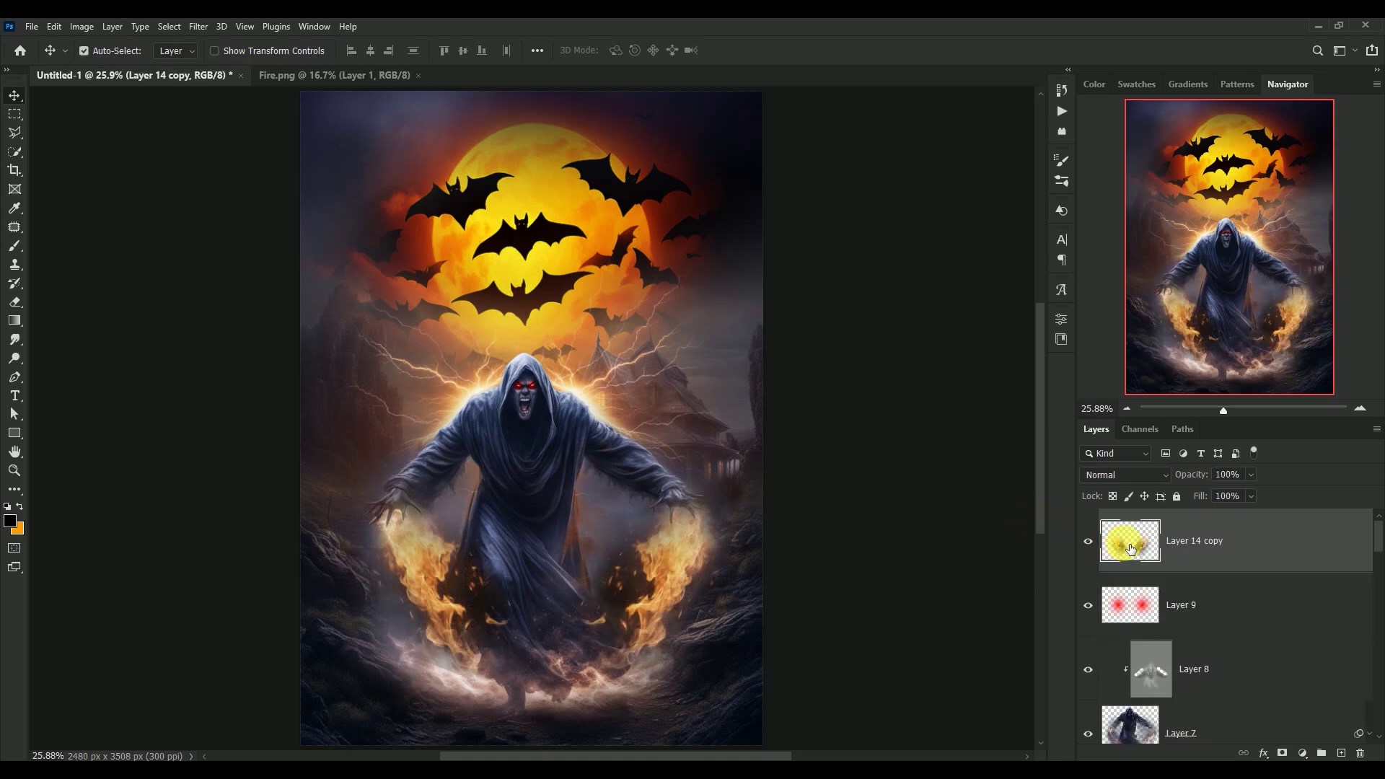
click(1122, 475)
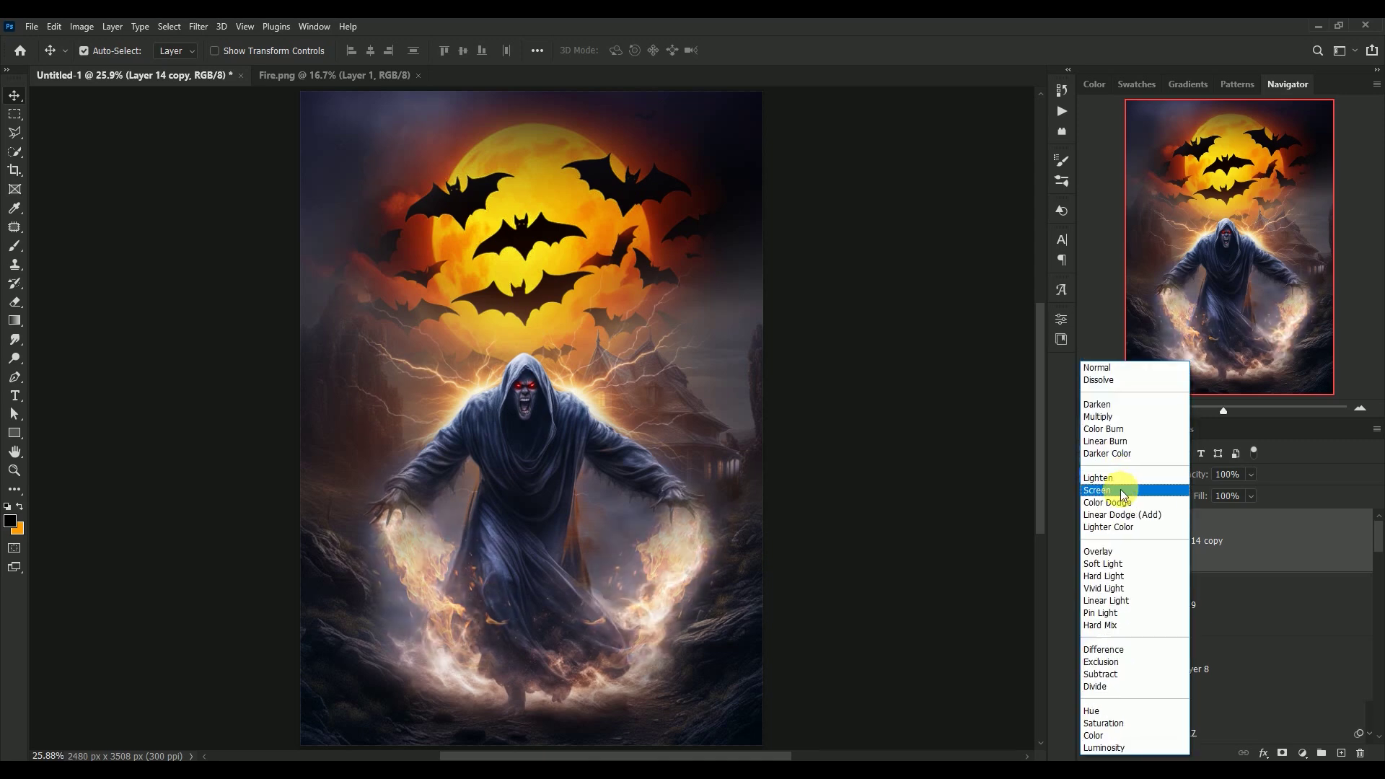
click(1120, 489)
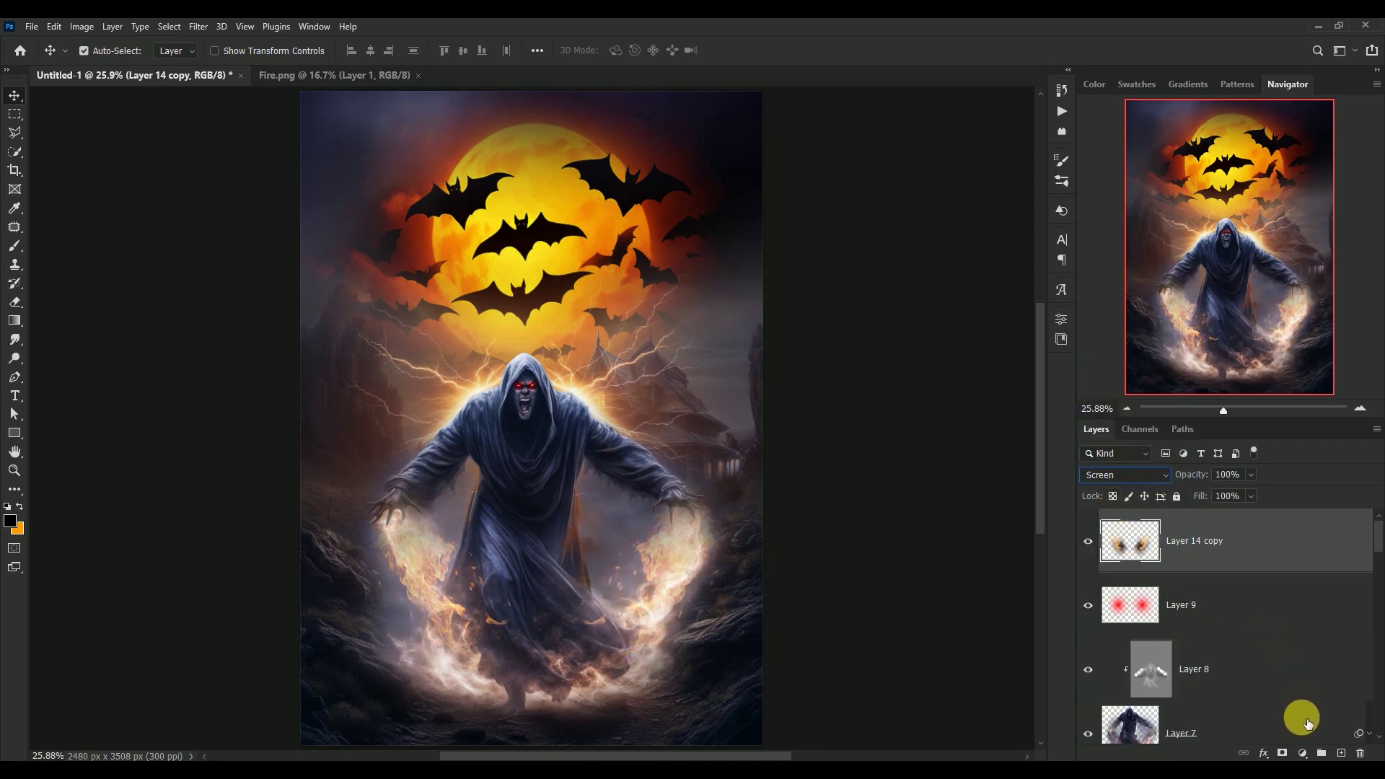
click(1305, 752)
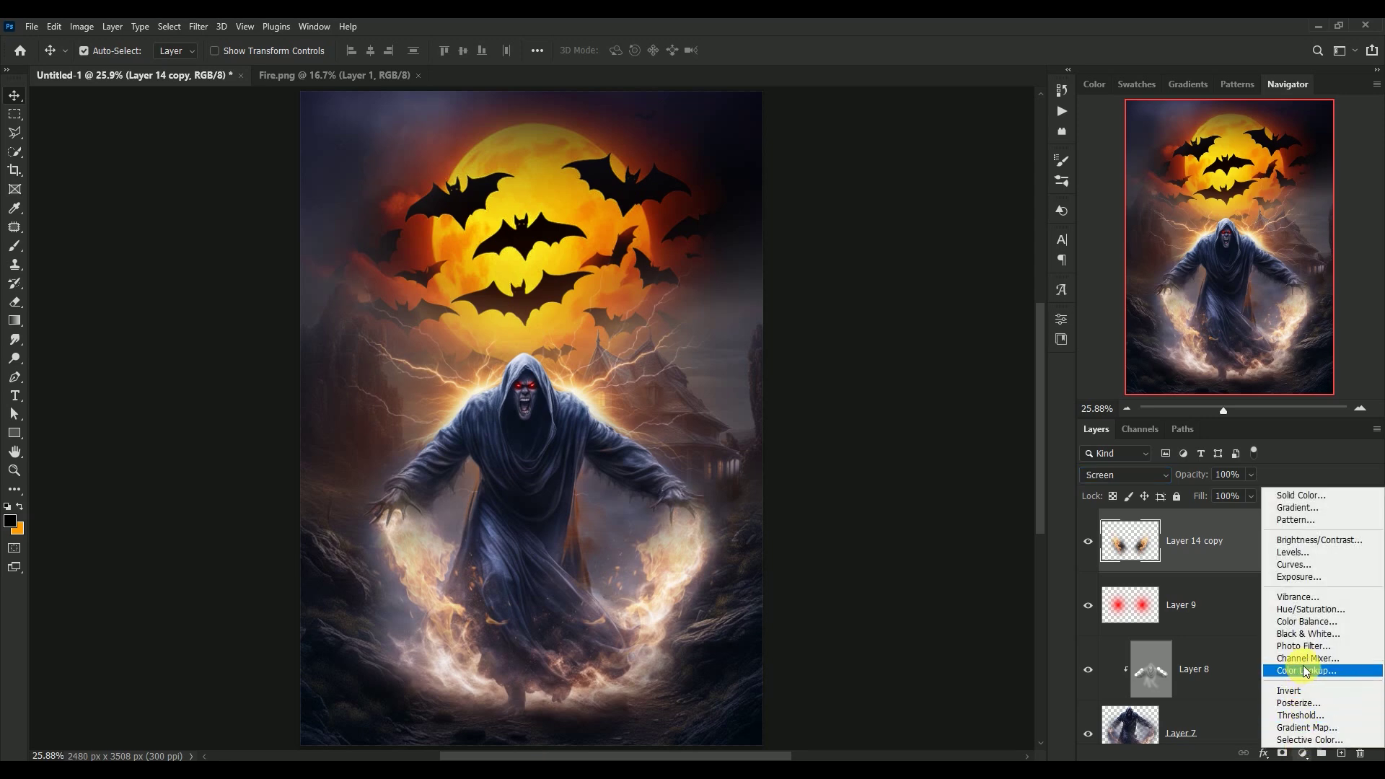
- Add a Color Balance layer clipped to the fire, with midtones +95/+60/+42
click(1291, 621)
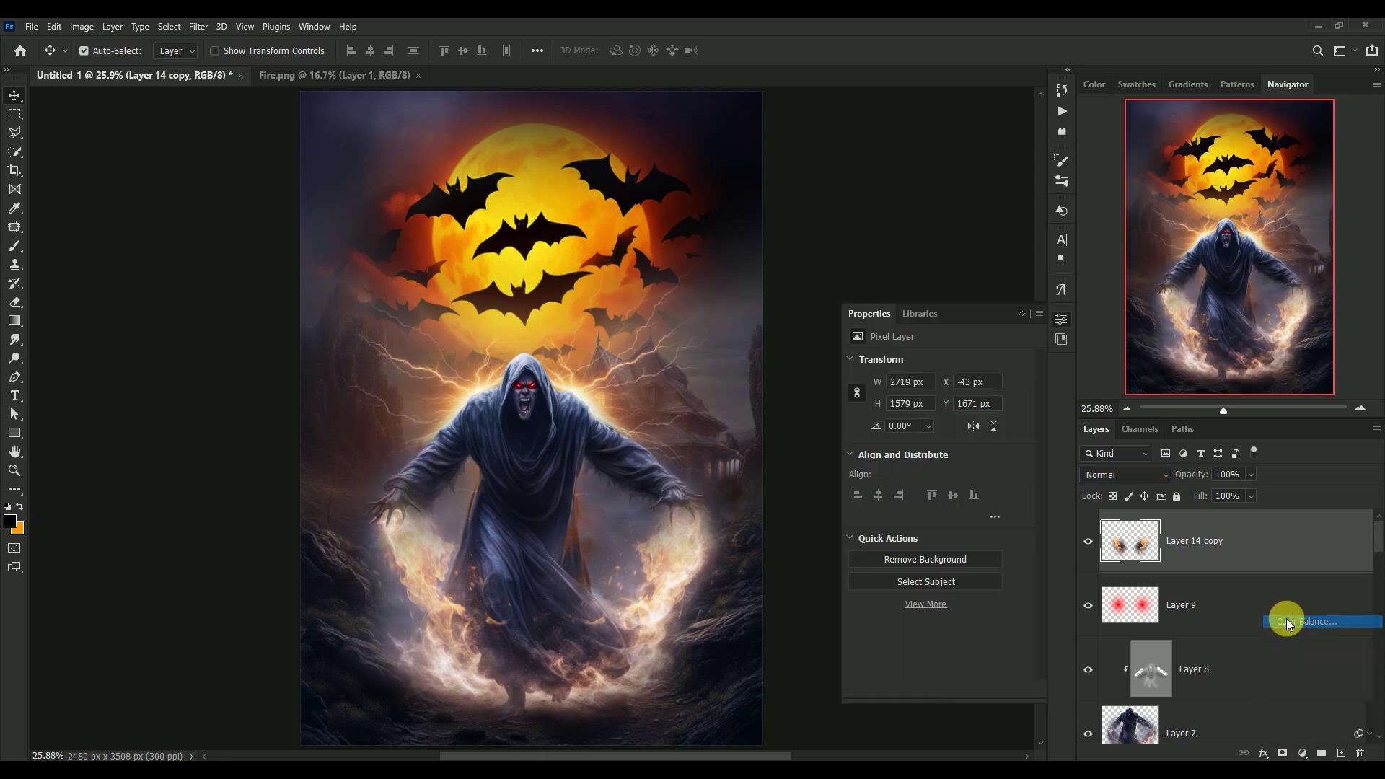
click(938, 691)
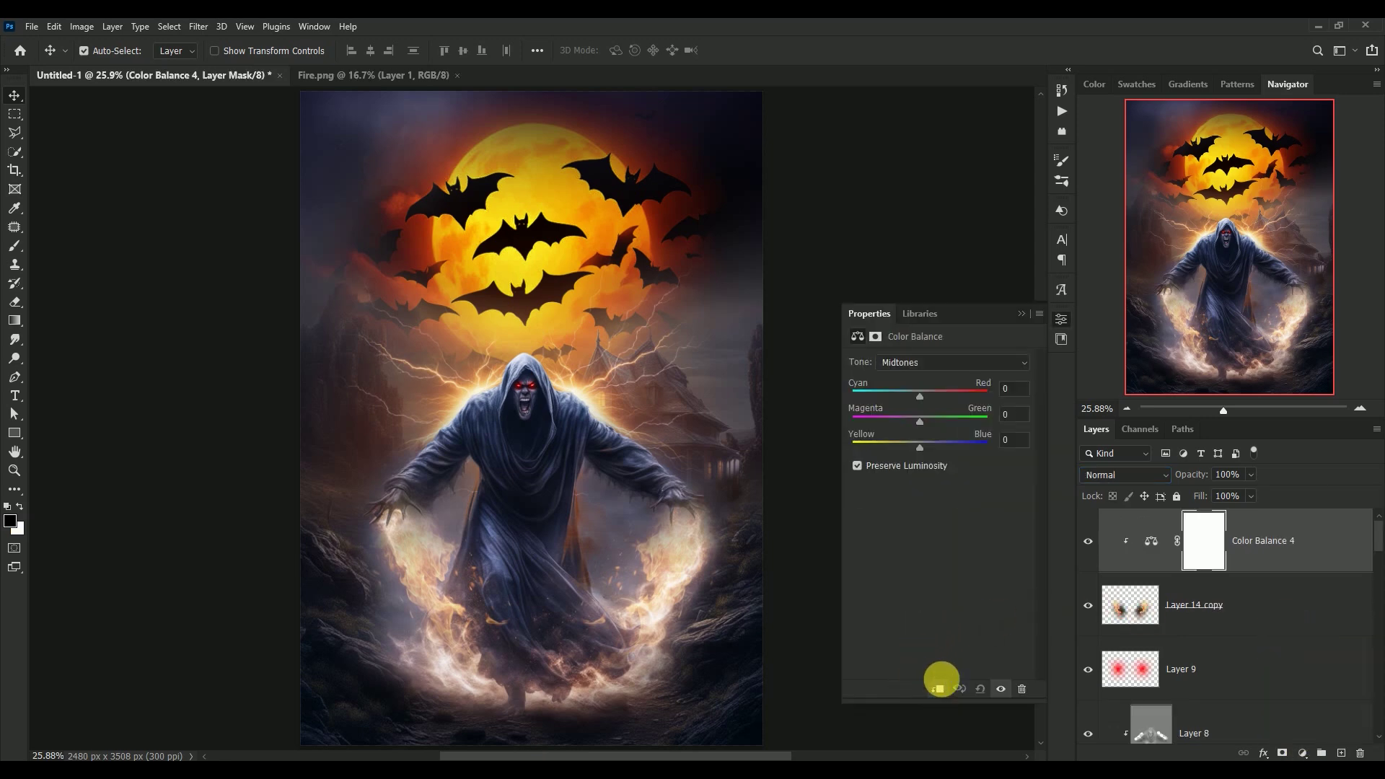
click(1021, 395)
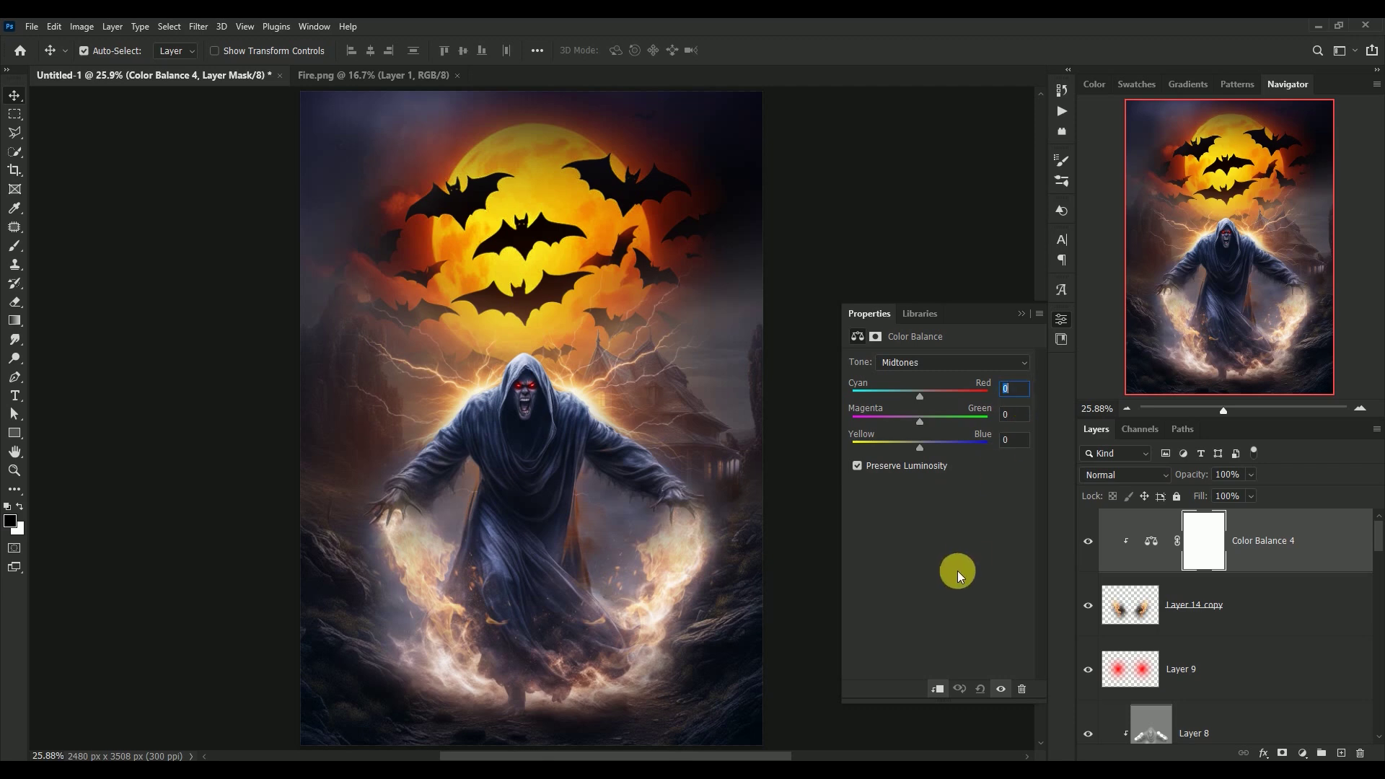
text(9)
text(5)
key(Tab)
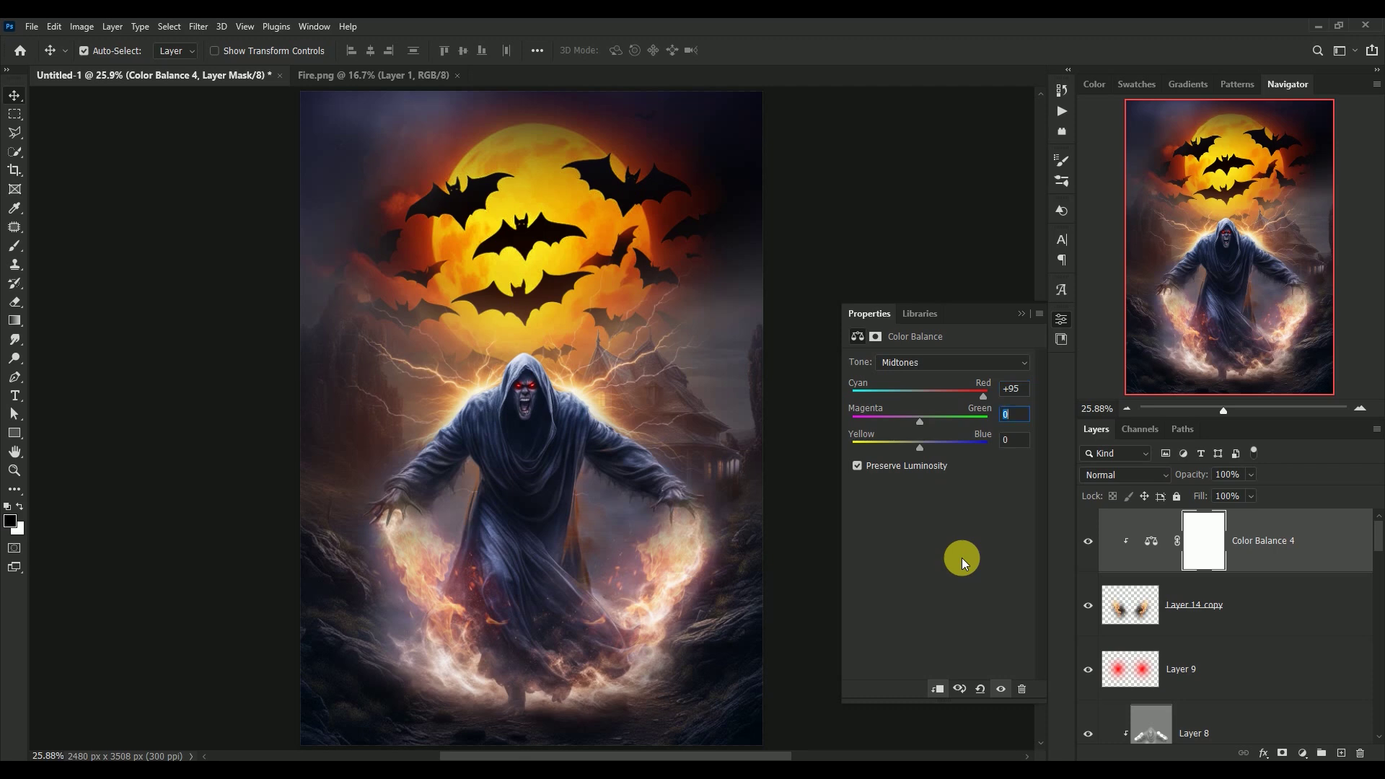
text(60)
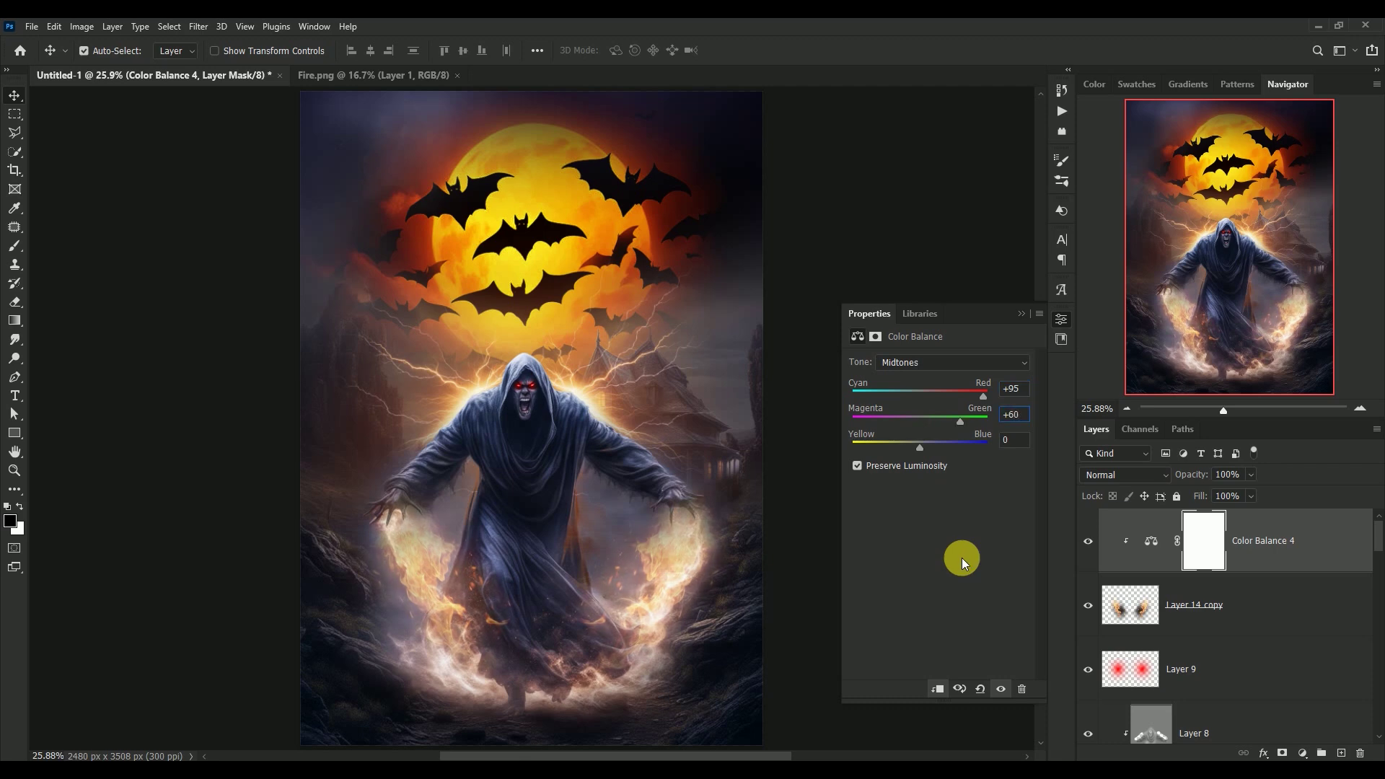
key(Tab)
text(+4)
text(2)
- Set the Color Balance shadows to -24/-22/-24
click(932, 362)
text(-2)
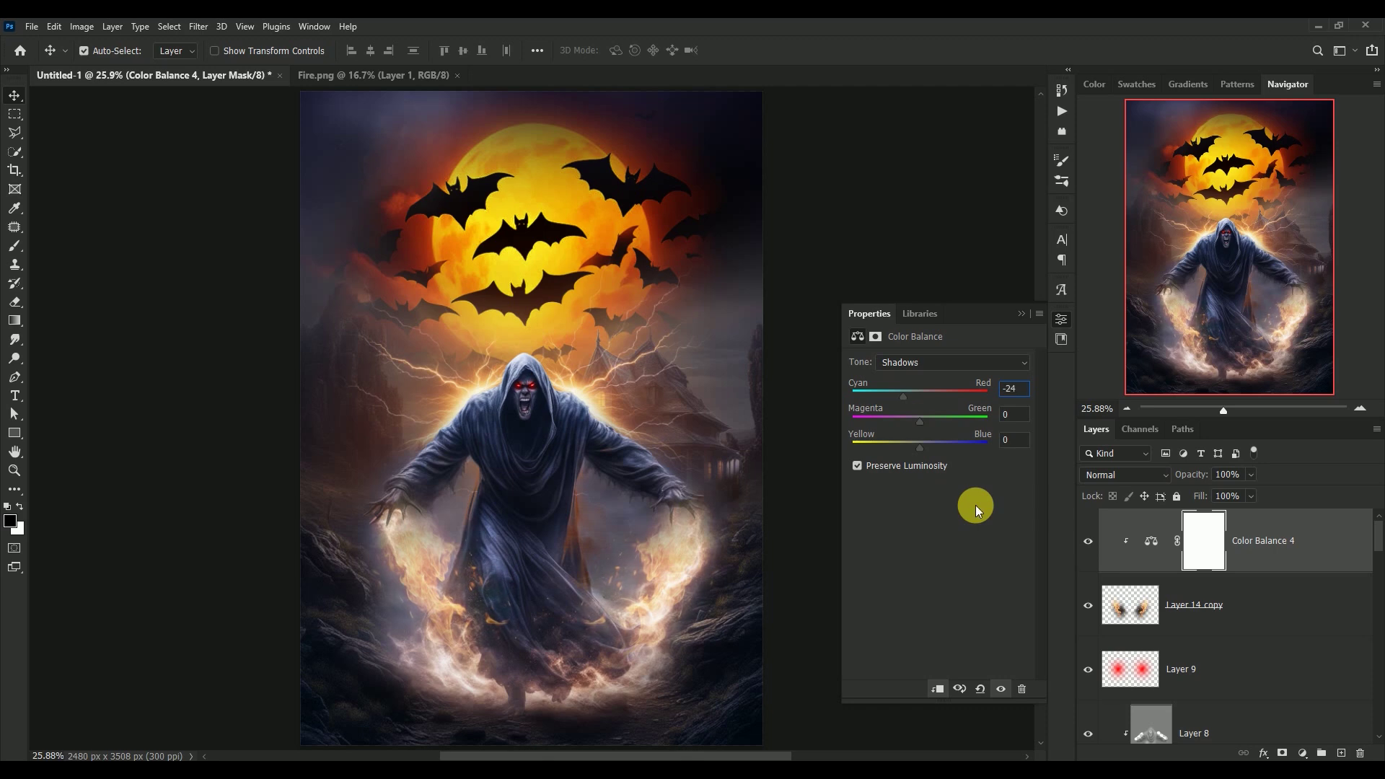
key(Tab)
text(-22)
key(Tab)
text(-2)
text(4)
- Set the Color Balance highlights to +12/+24/+38
click(940, 362)
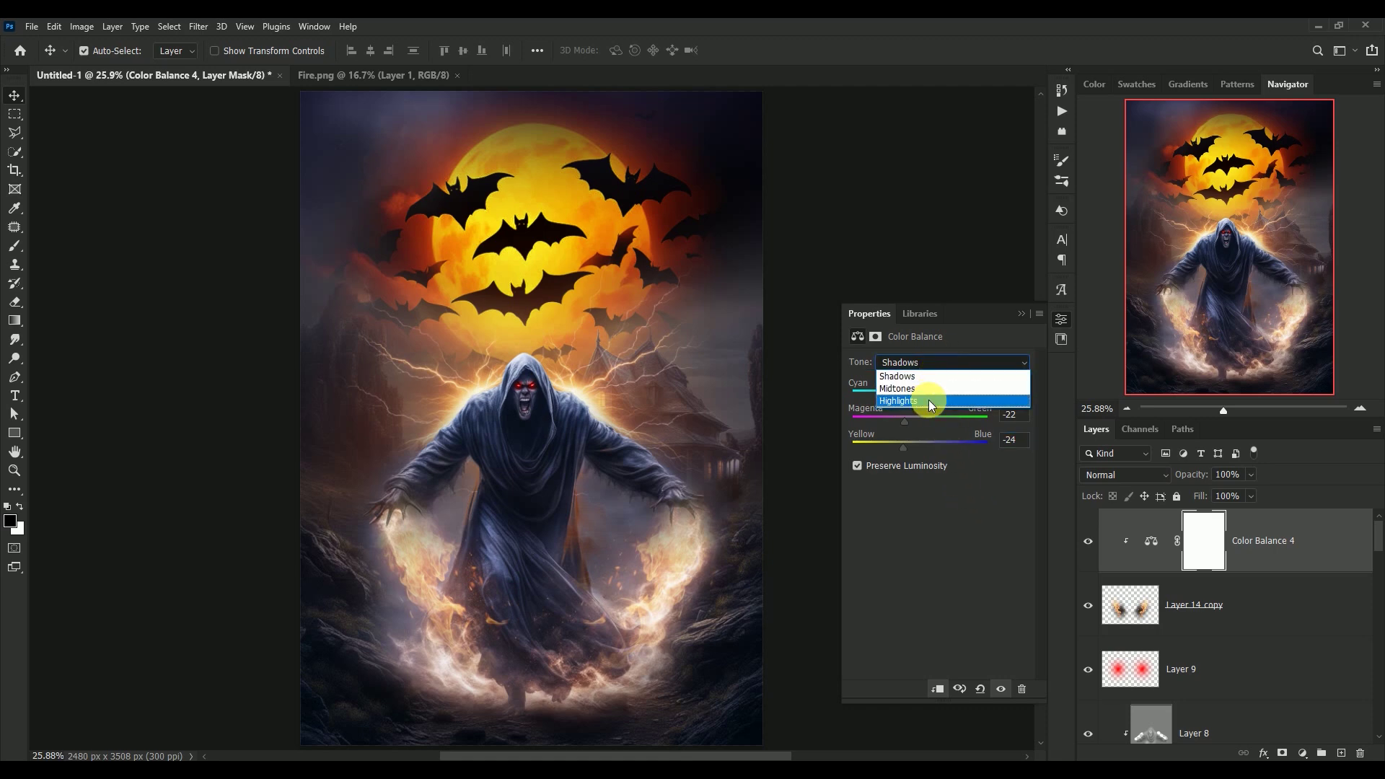
click(929, 400)
click(1010, 388)
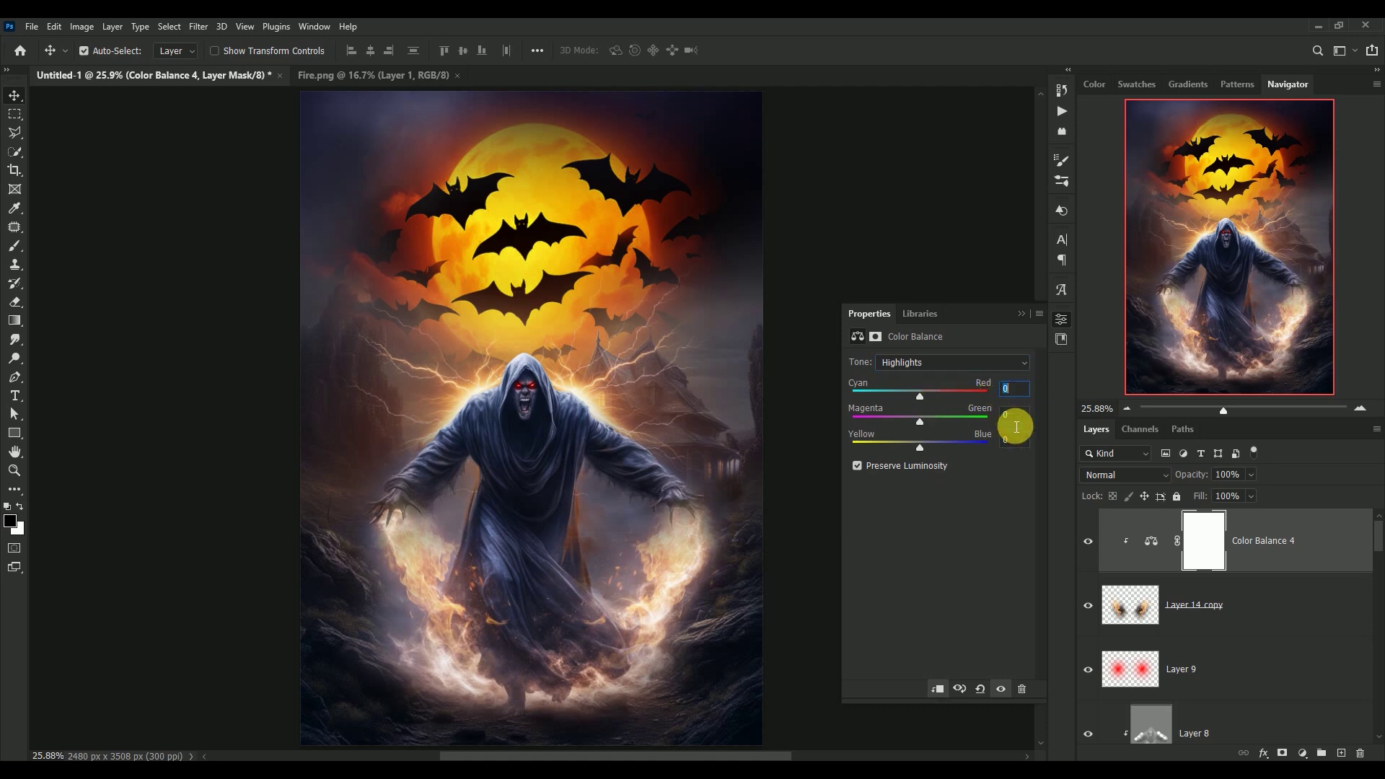
text(+1)
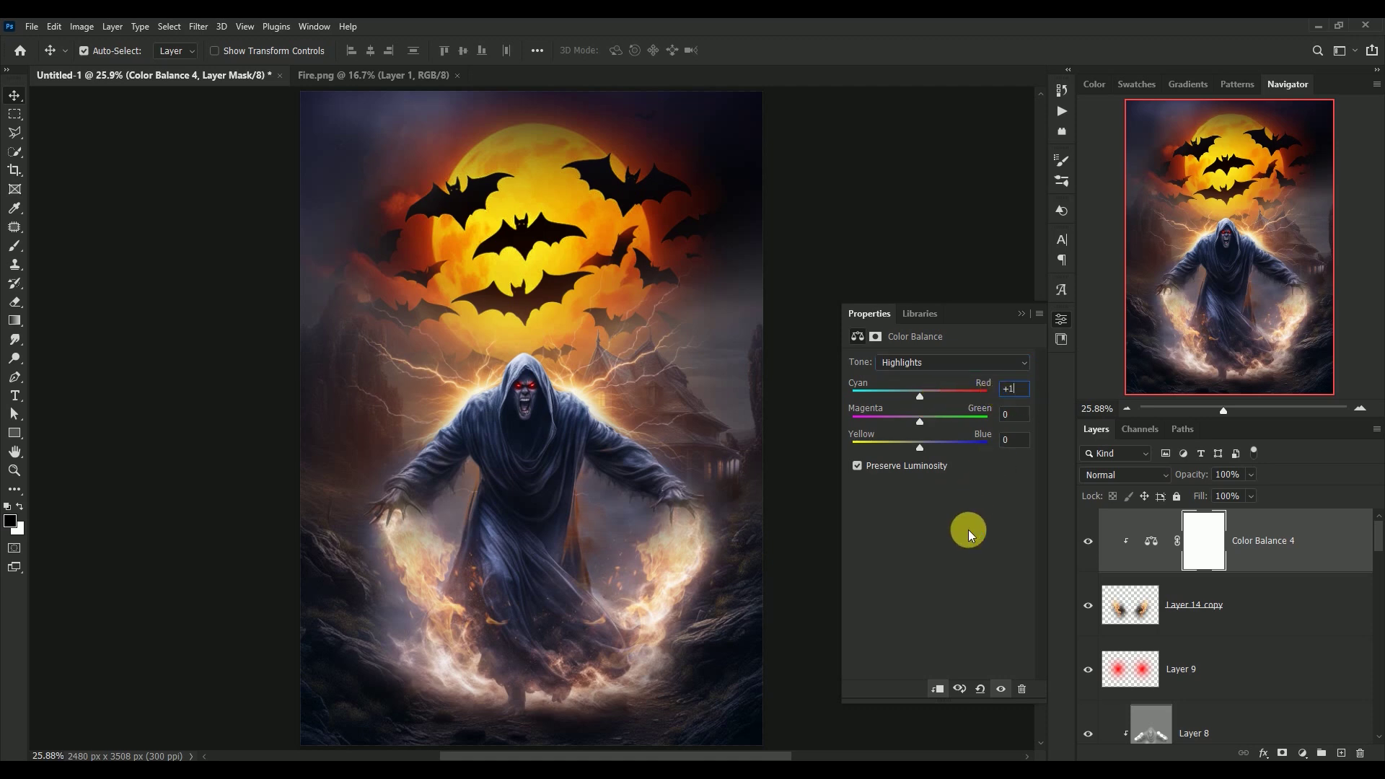
text(2)
key(Tab)
text(+)
text(24)
key(Tab)
text(+3)
text(8)
- Collapse the Properties panel, close Fire.png, and enable Auto-Select for the Move tool
click(1020, 313)
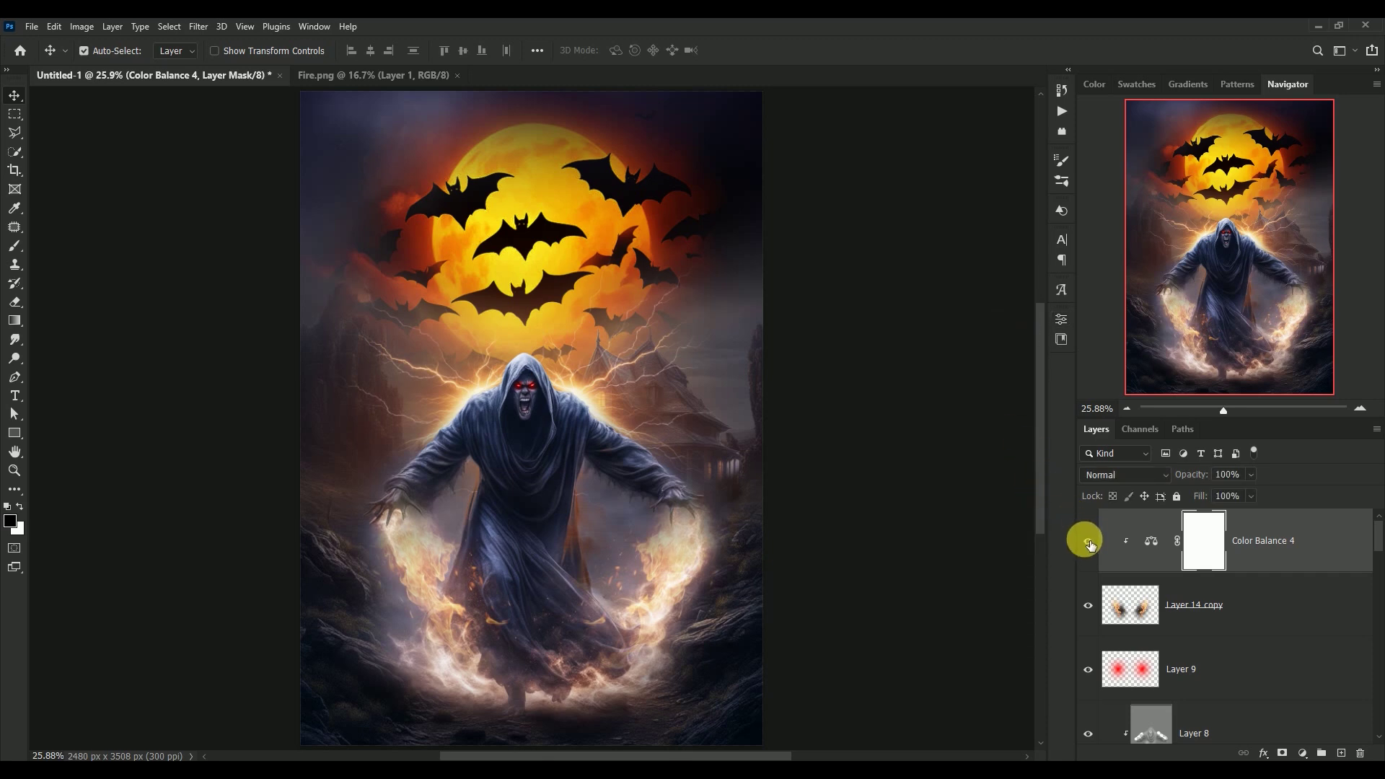
click(393, 73)
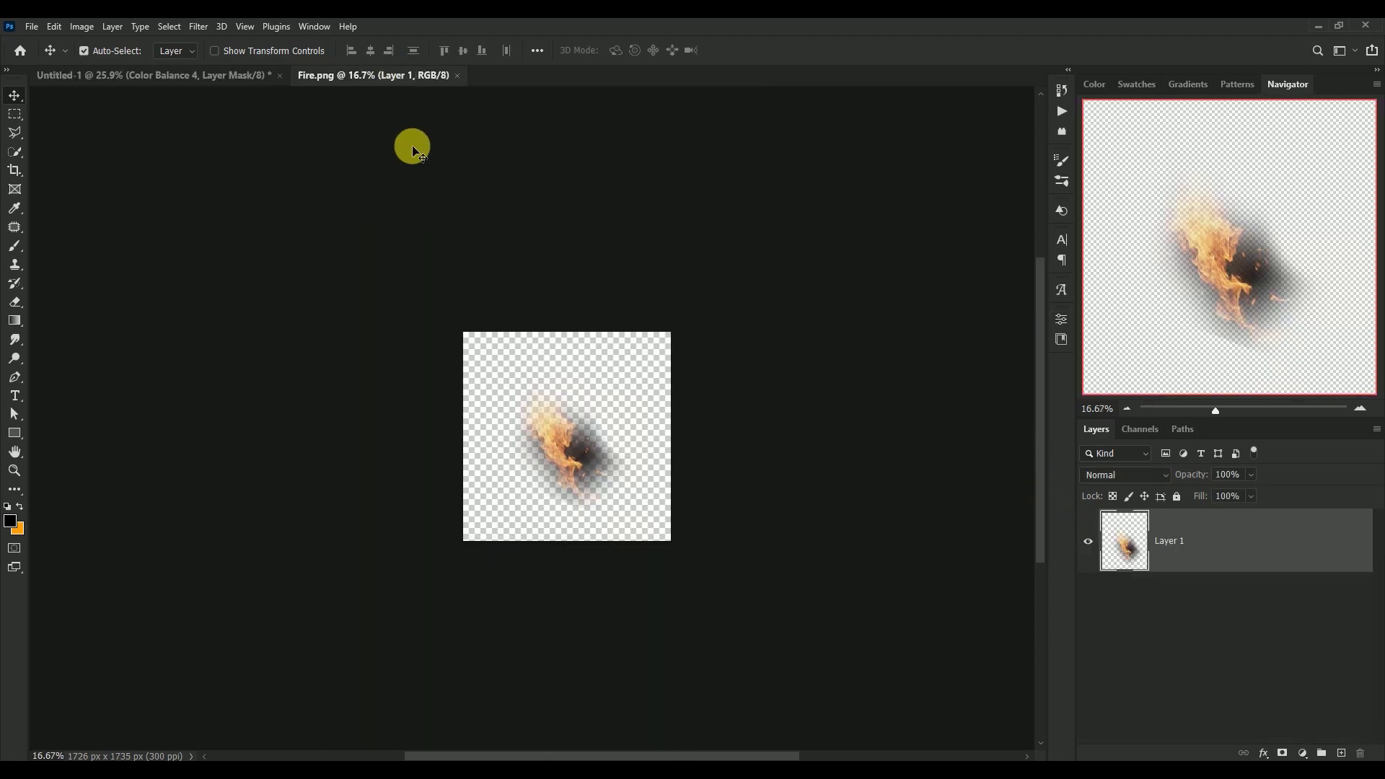
click(461, 75)
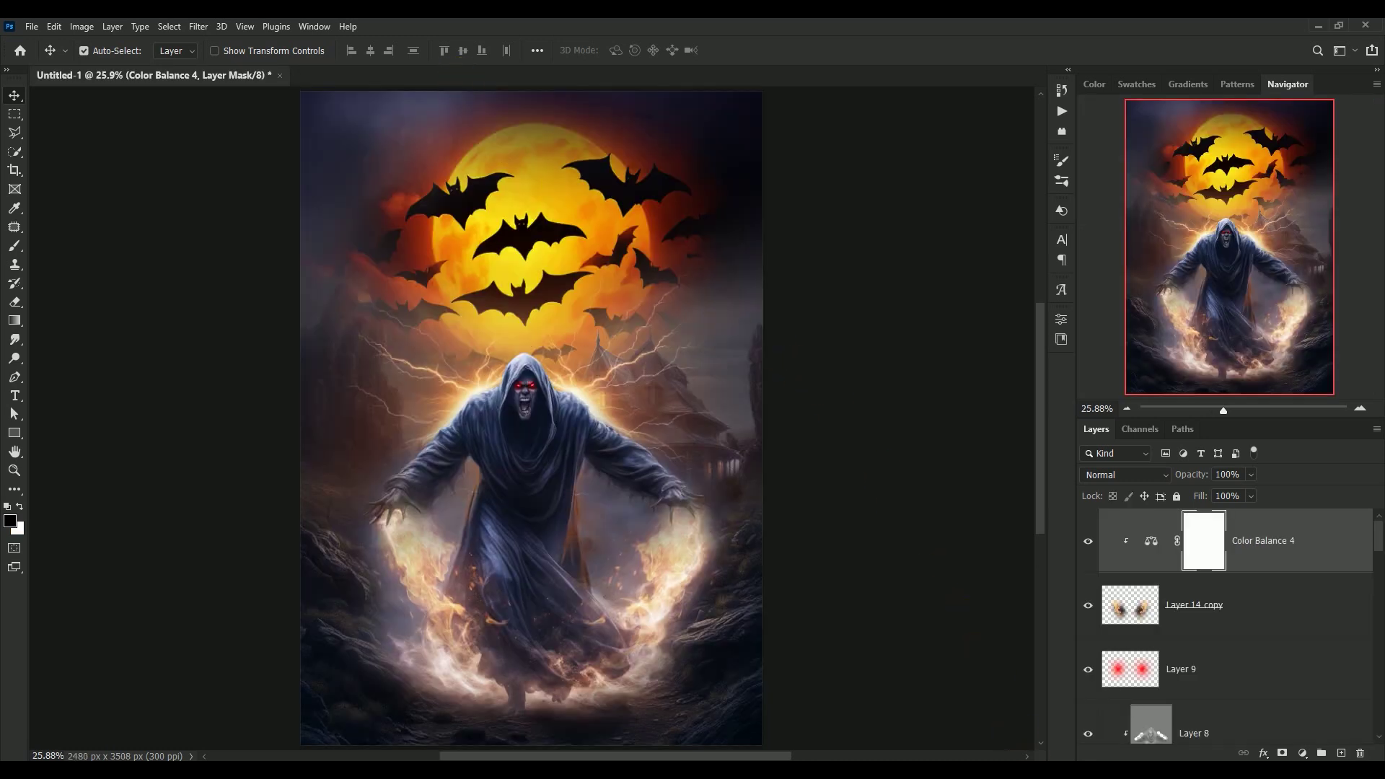
click(84, 51)
- Stamp all visible layers into a new Layer 14 and convert it to a smart object
key(ctrl+shift+alt+e)
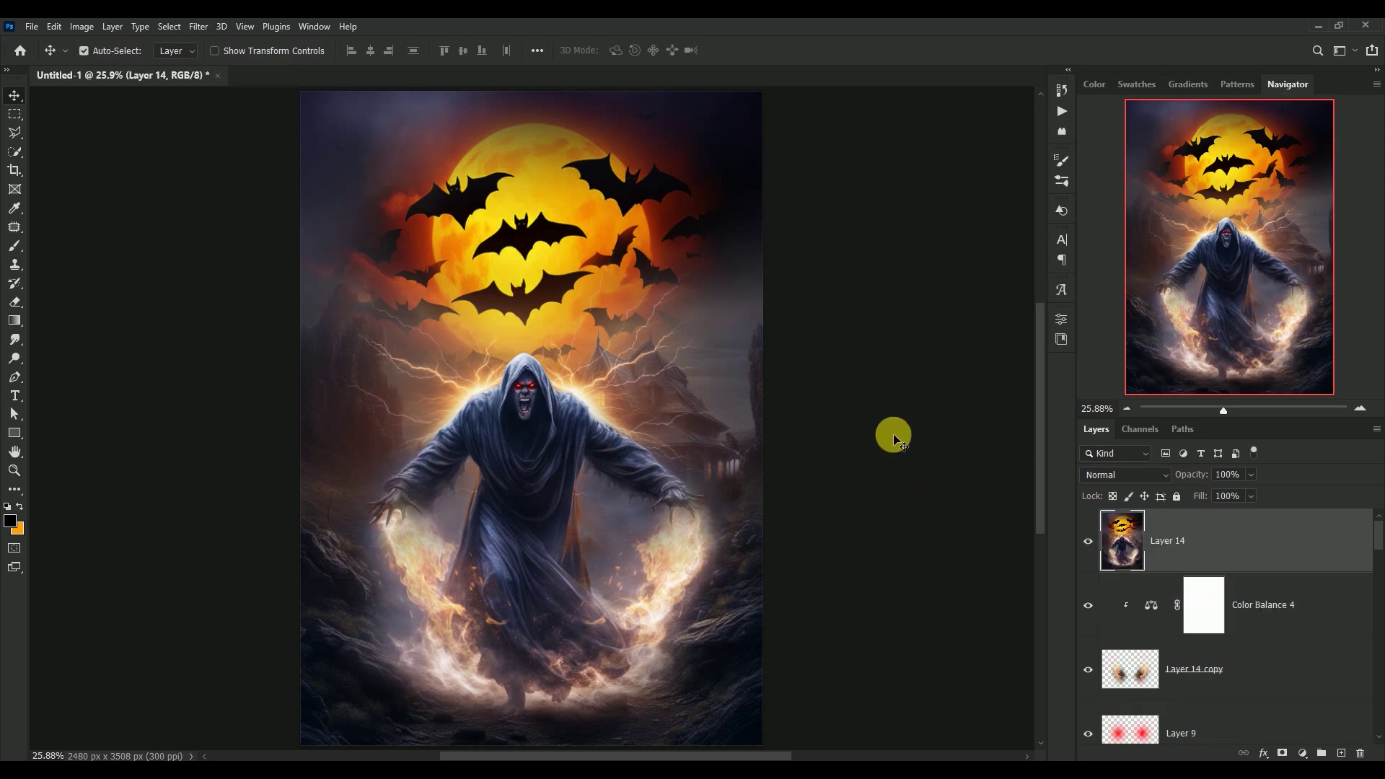
right_click(1255, 545)
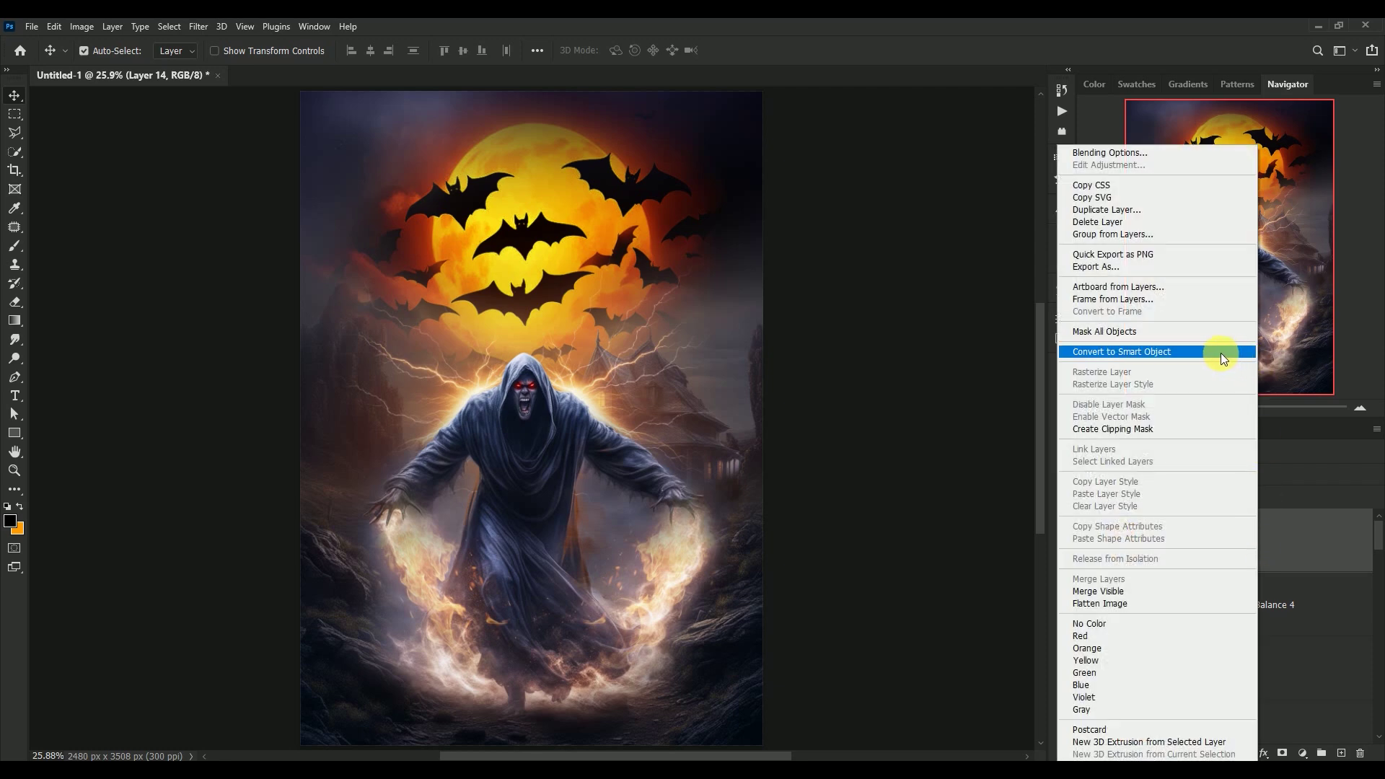
click(1212, 351)
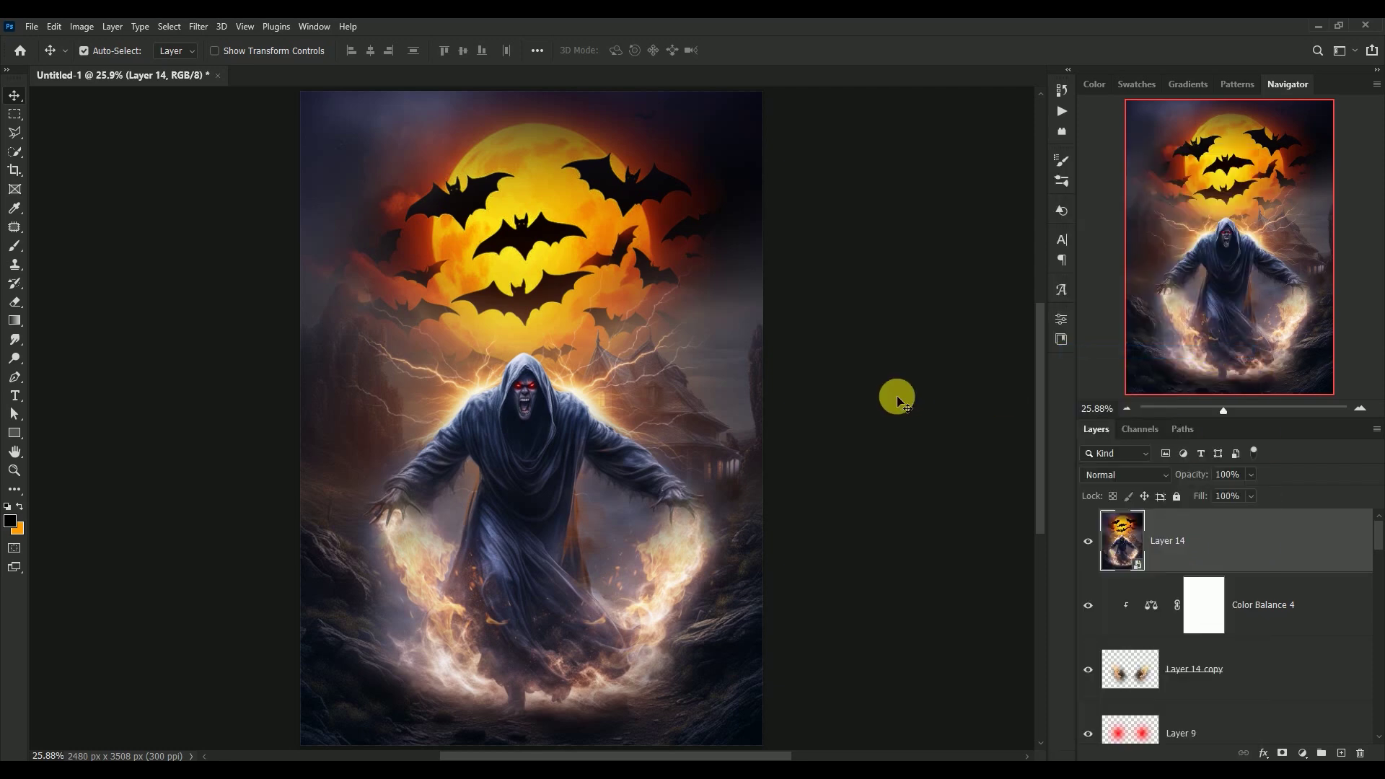
- In Color Efex Pro 4, apply Cross Processing method T01 and add Detail Extractor
click(198, 26)
mouse_move(222, 357)
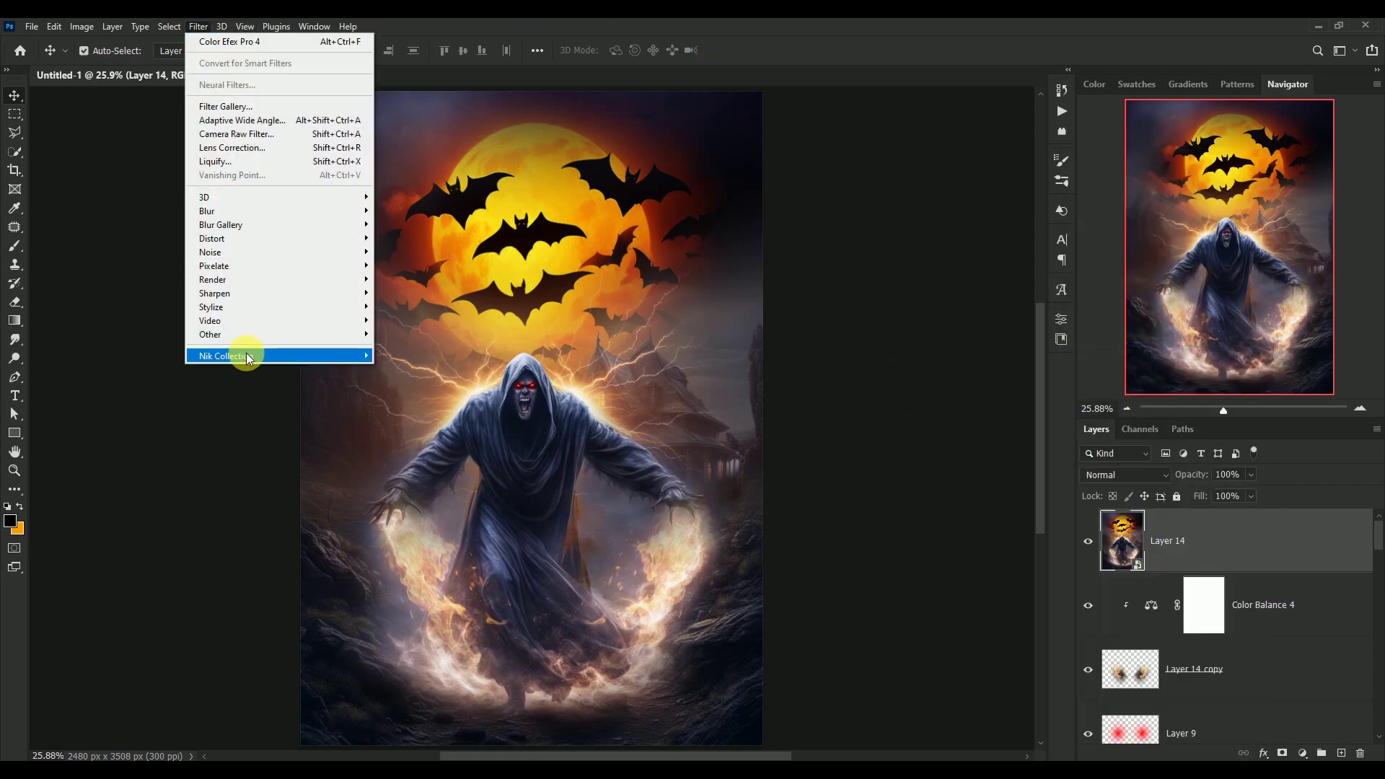
click(395, 370)
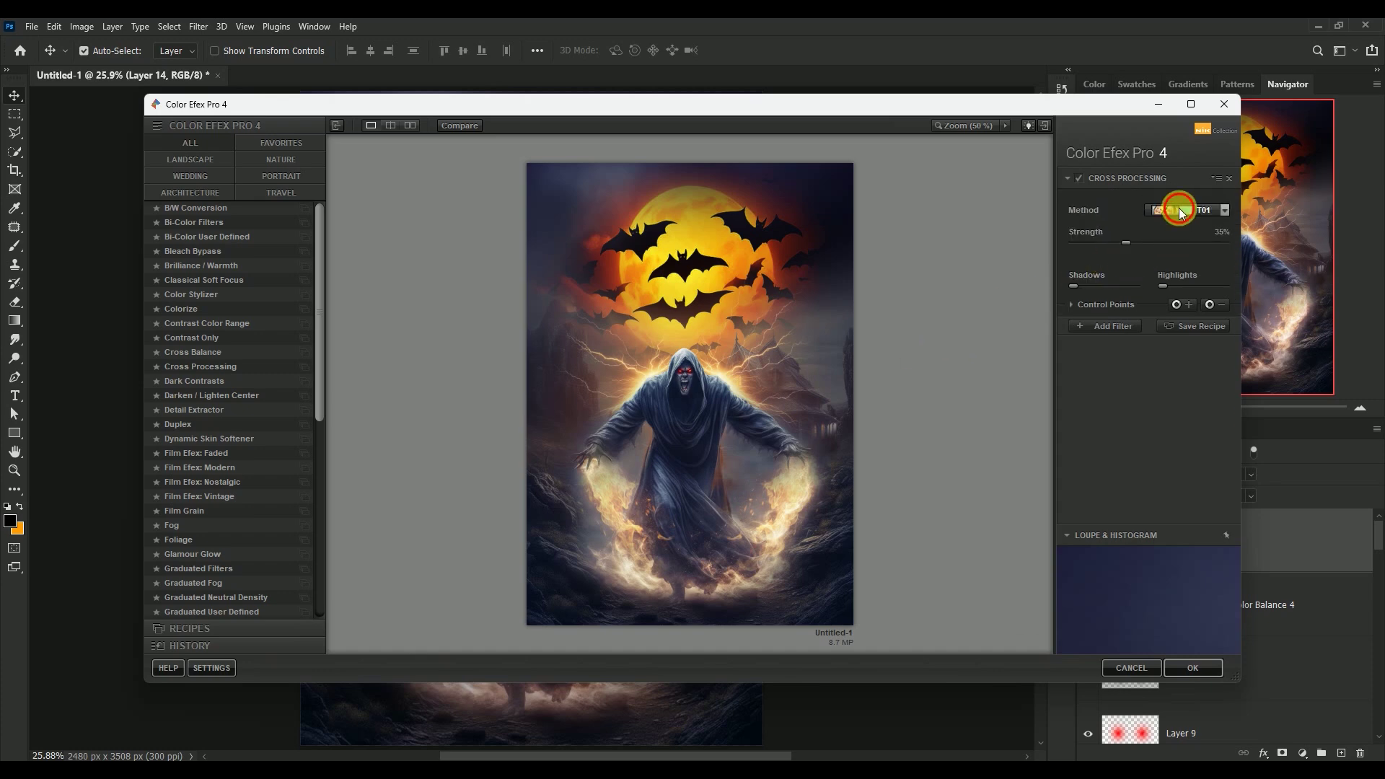
click(1181, 210)
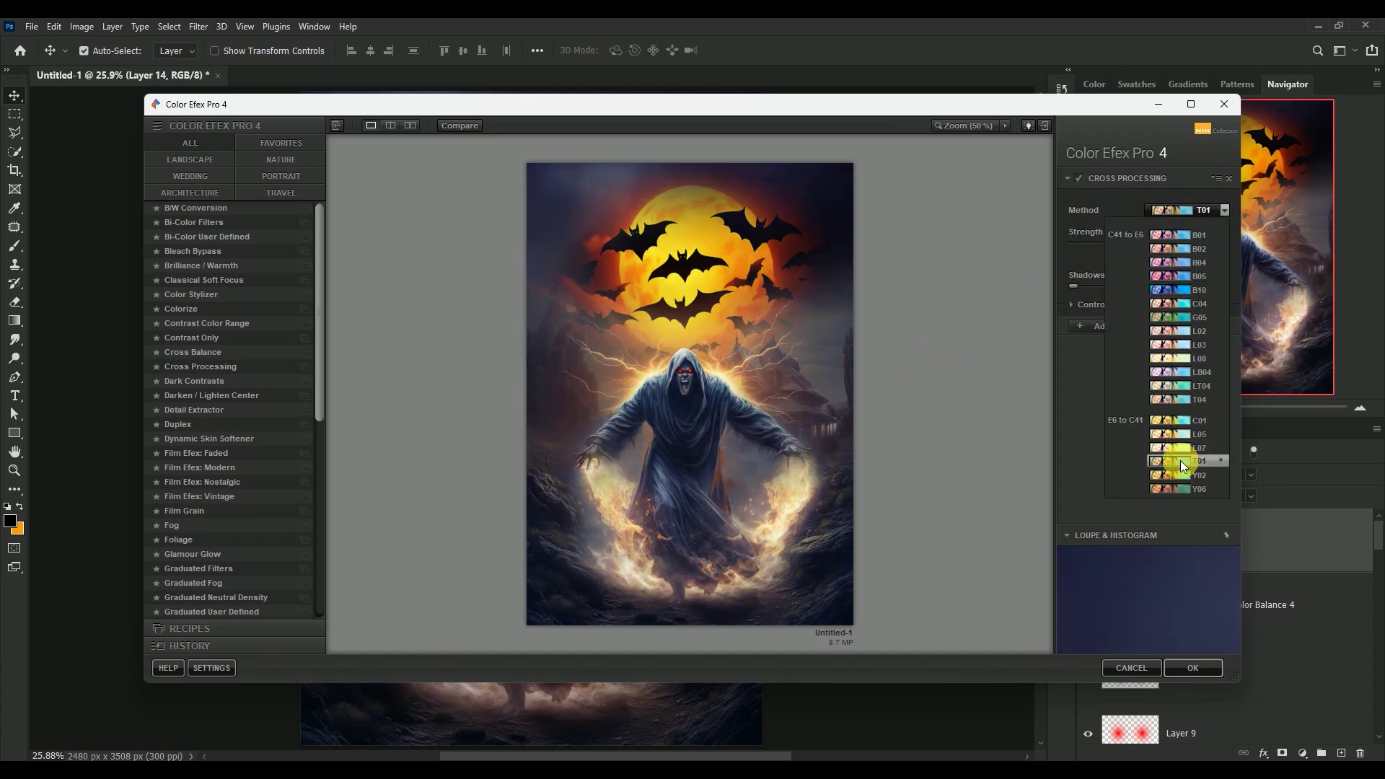
click(1181, 460)
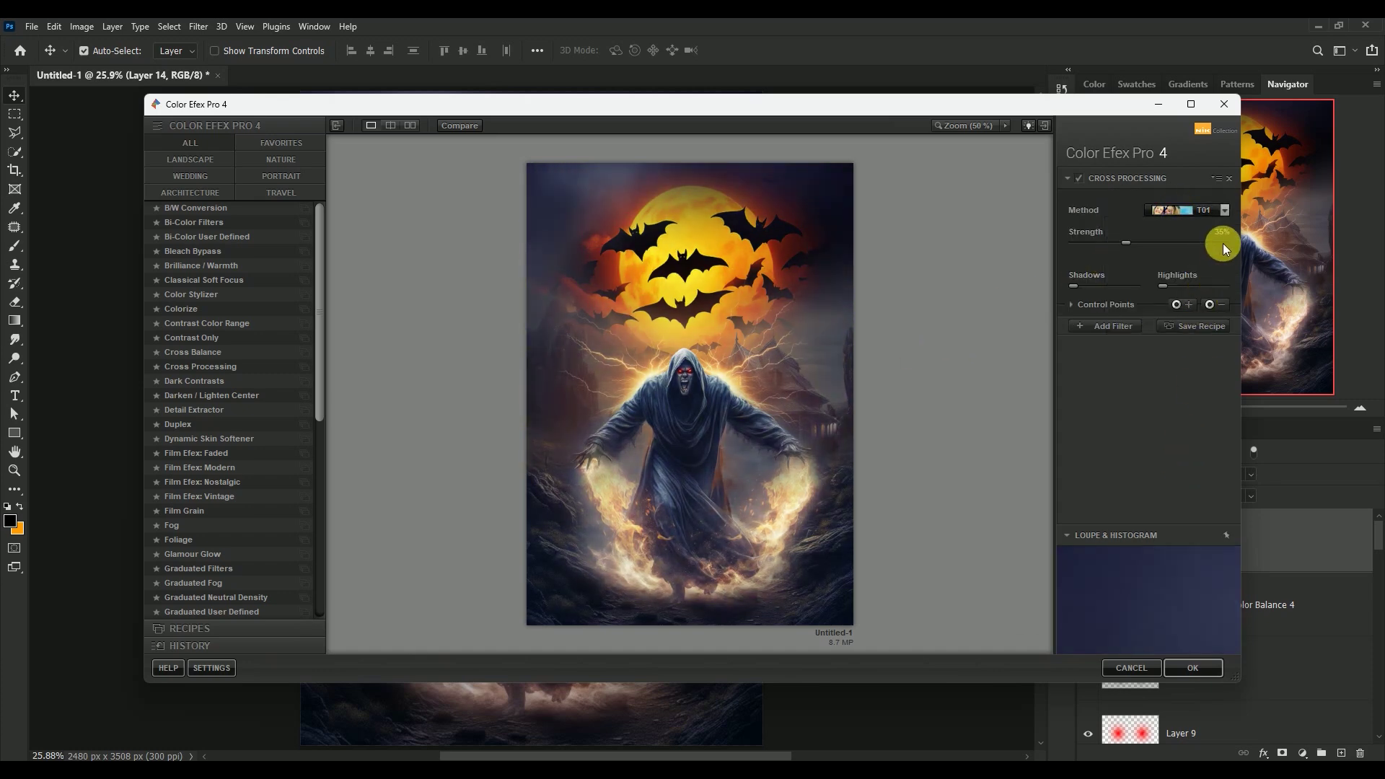
click(1109, 327)
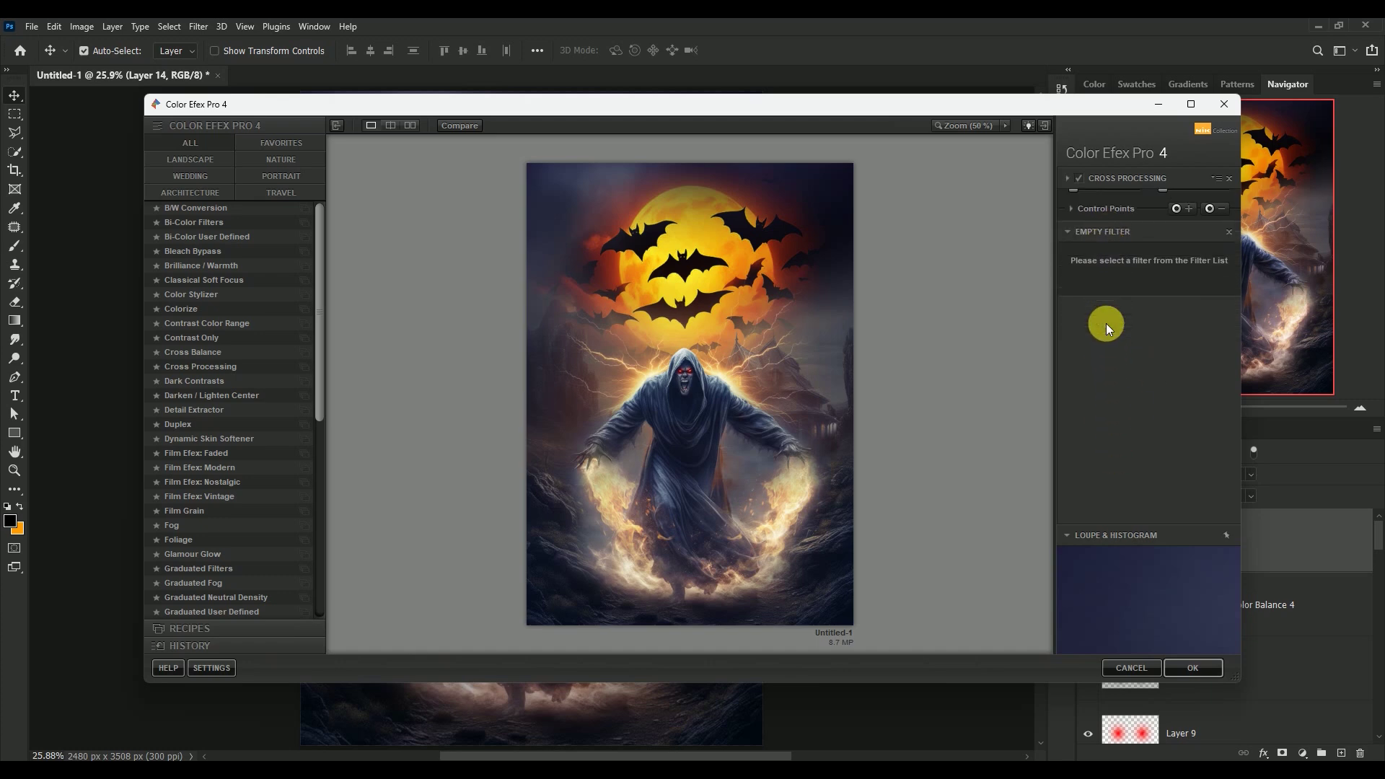
click(216, 410)
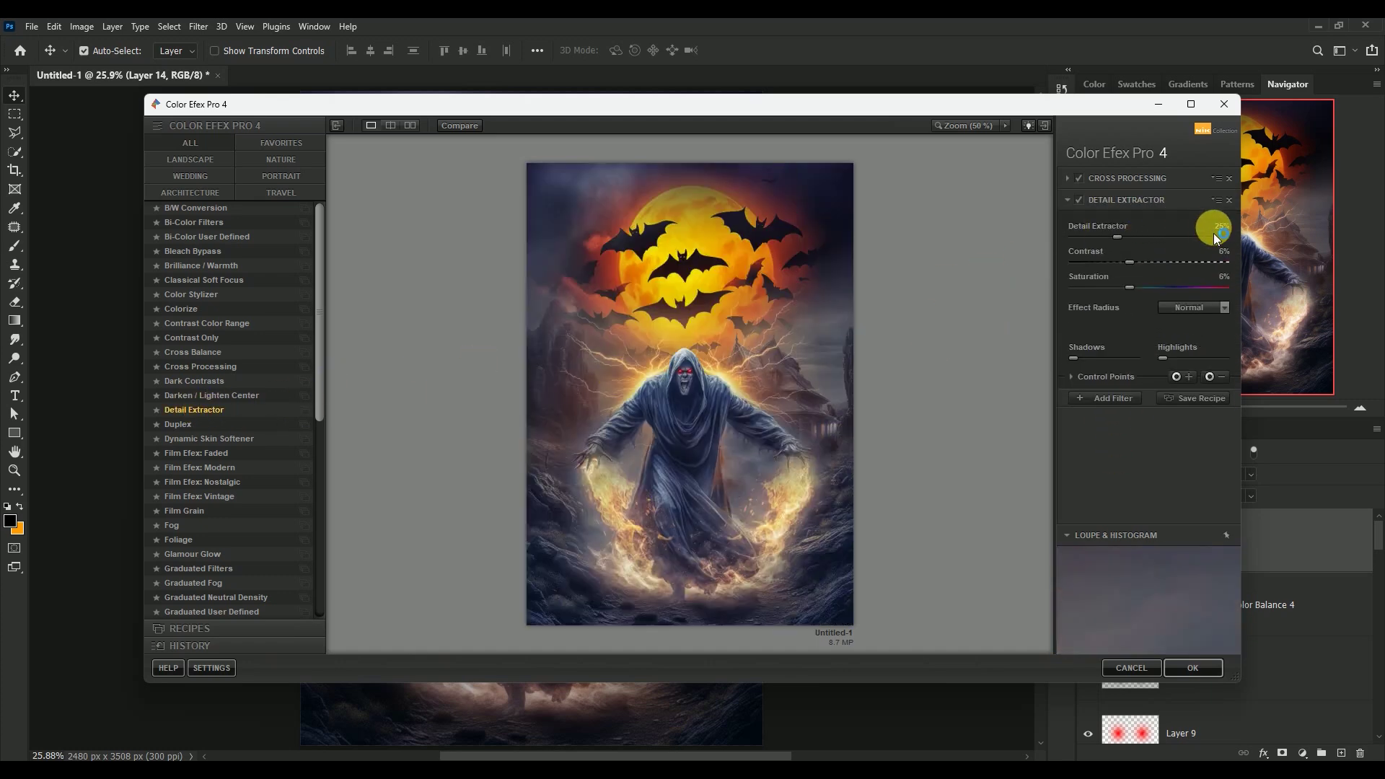
click(1219, 227)
text(7)
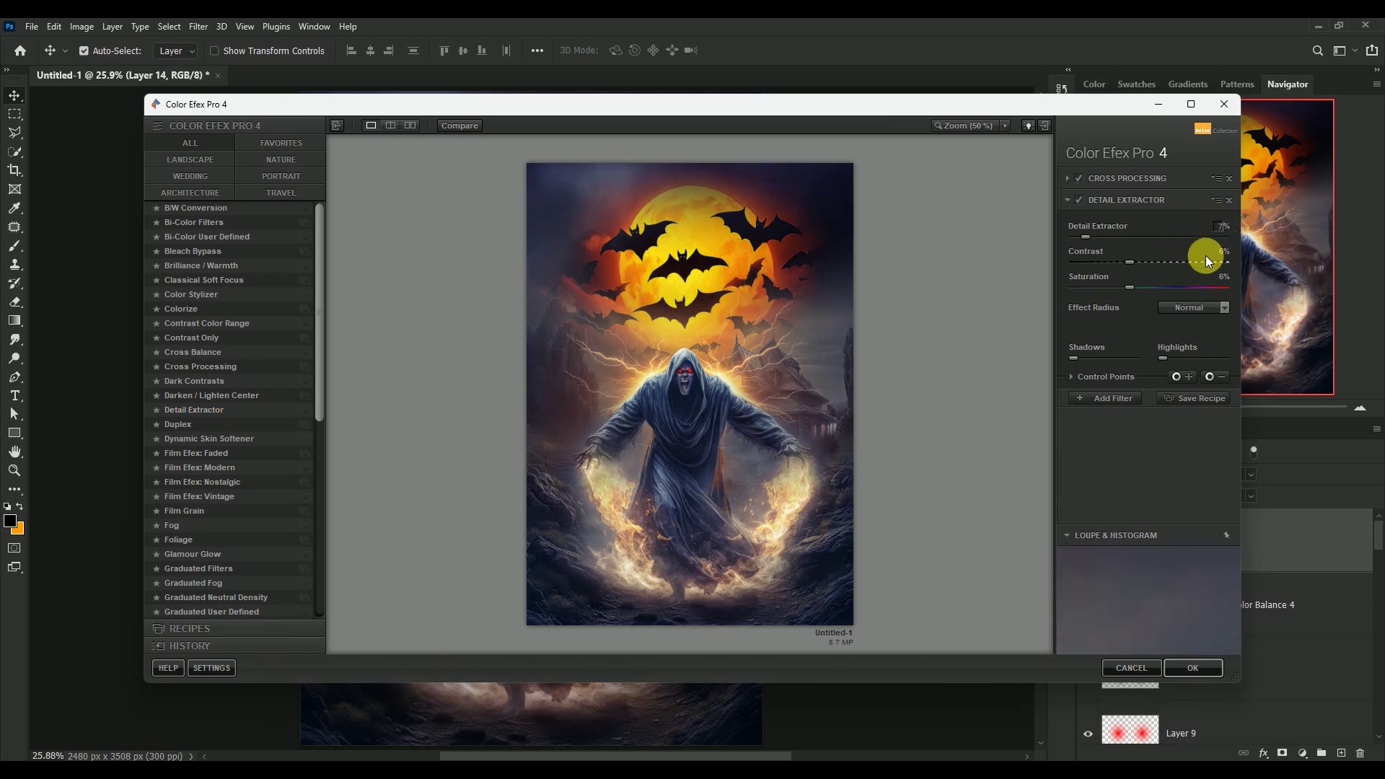
text(7)
text(7)
- Add Brilliance/Warmth with 35% warmth and apply Color Efex Pro 4 as a smart filter
click(1122, 398)
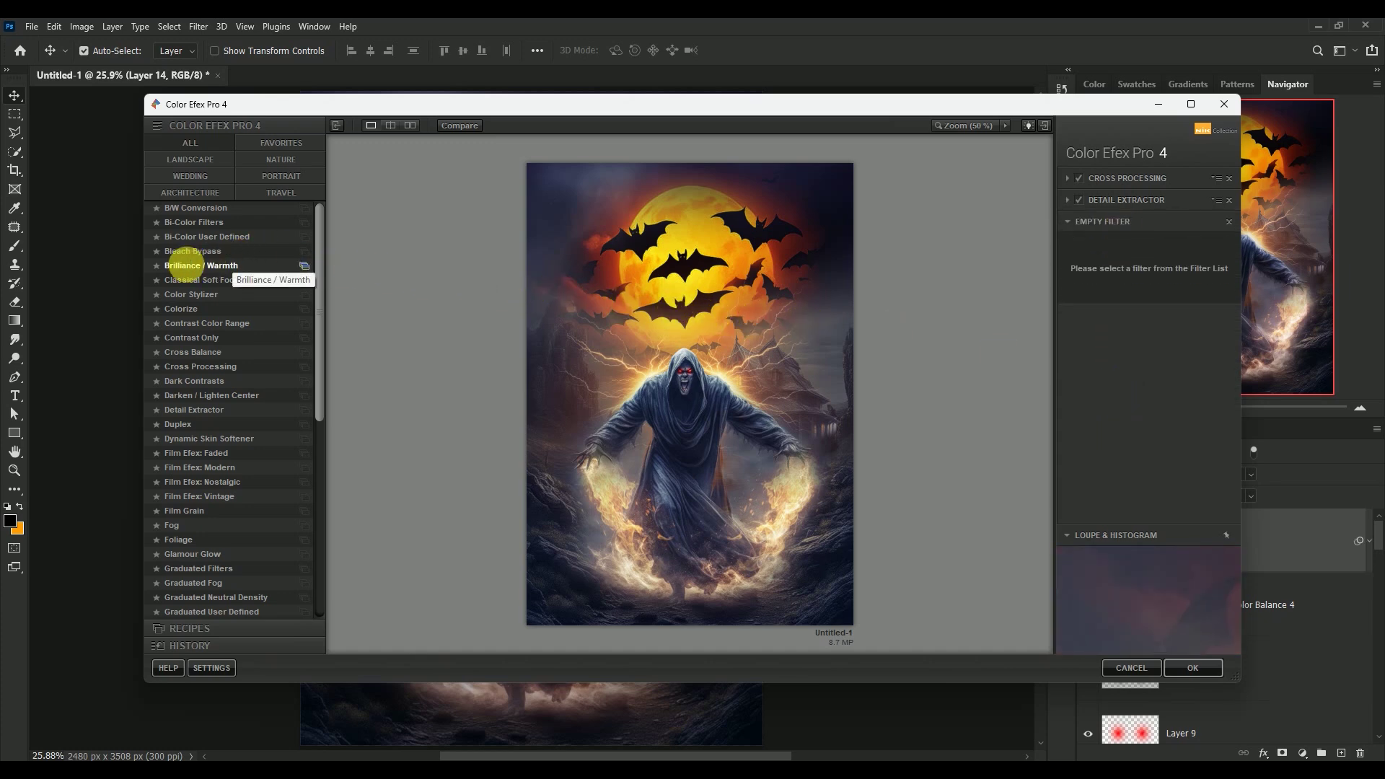
click(184, 265)
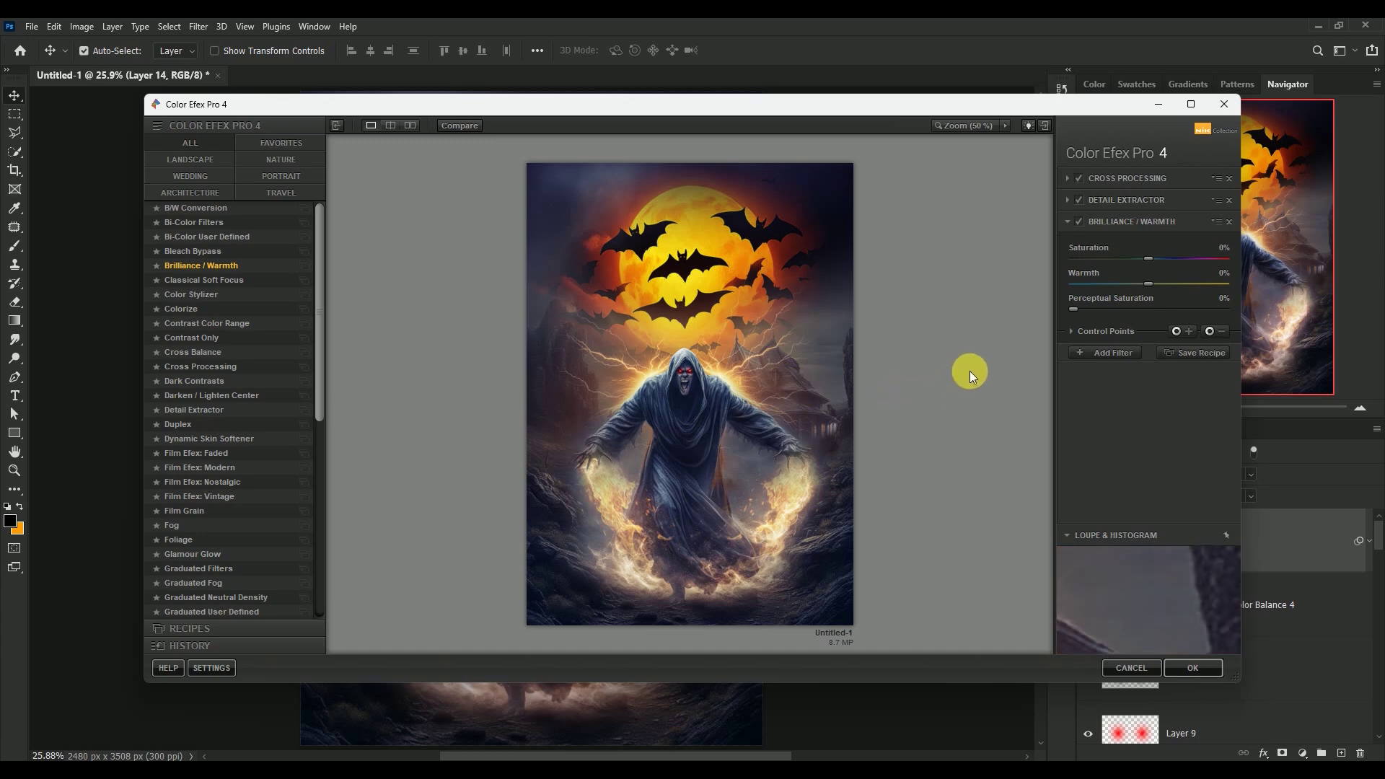
click(1222, 274)
click(1130, 352)
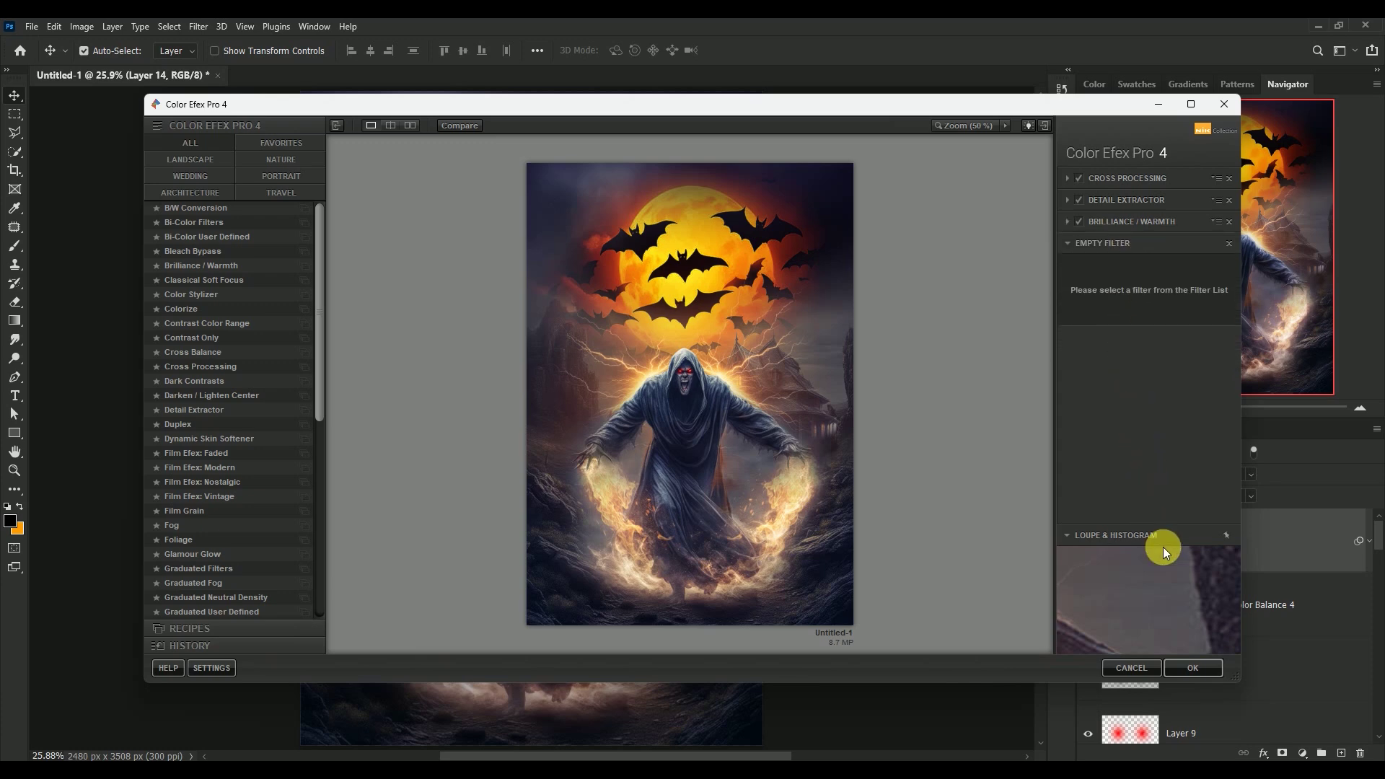
click(1189, 666)
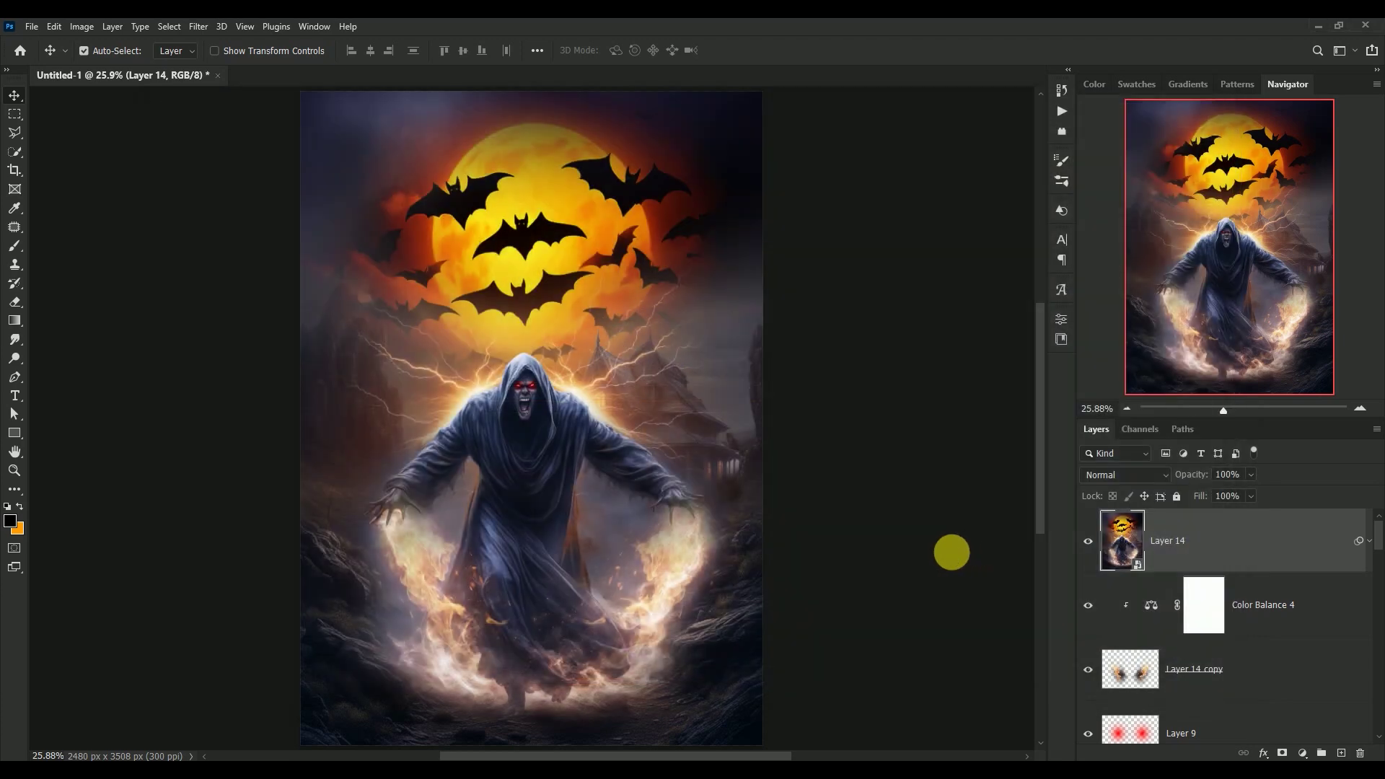
- Compare the filtered Layer 14, then stamp visible into Layer 15 as a smart object
click(1372, 561)
click(1089, 541)
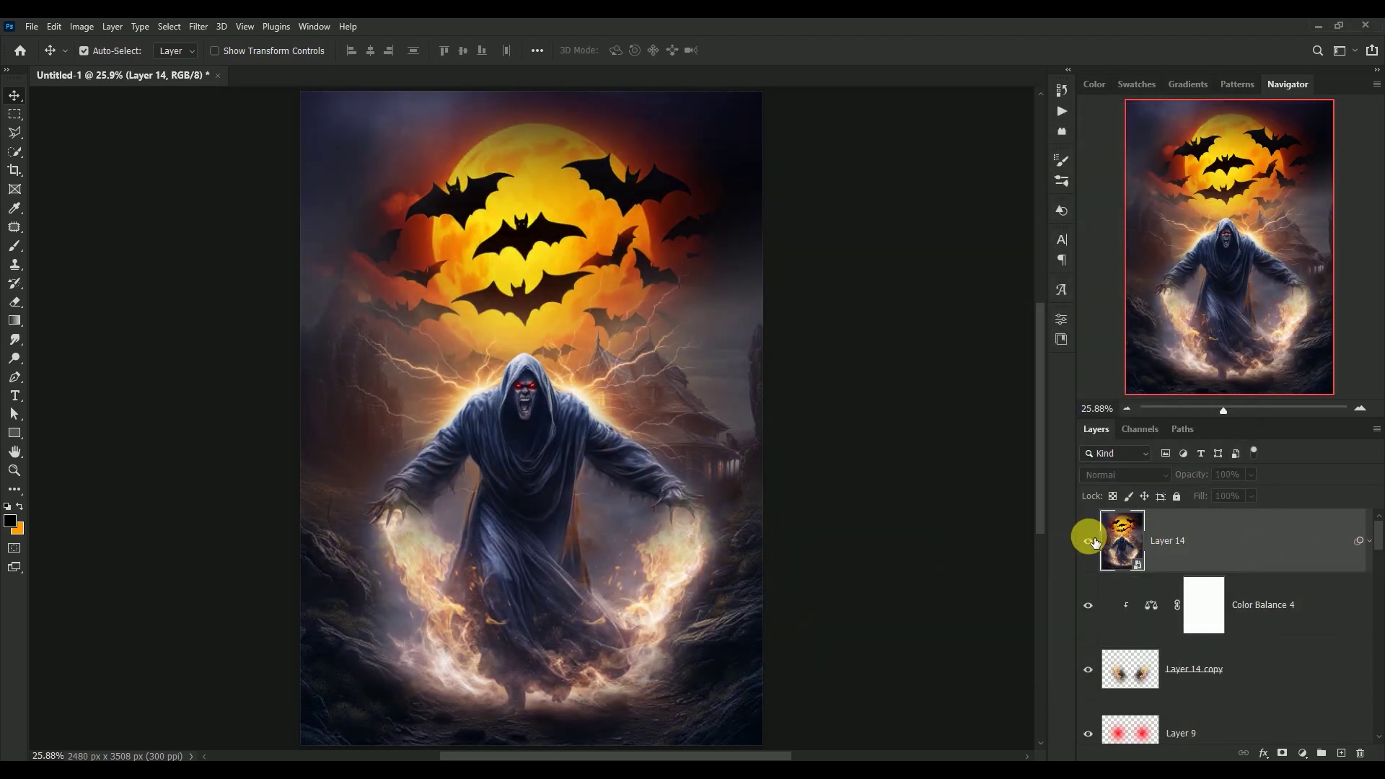
click(1088, 541)
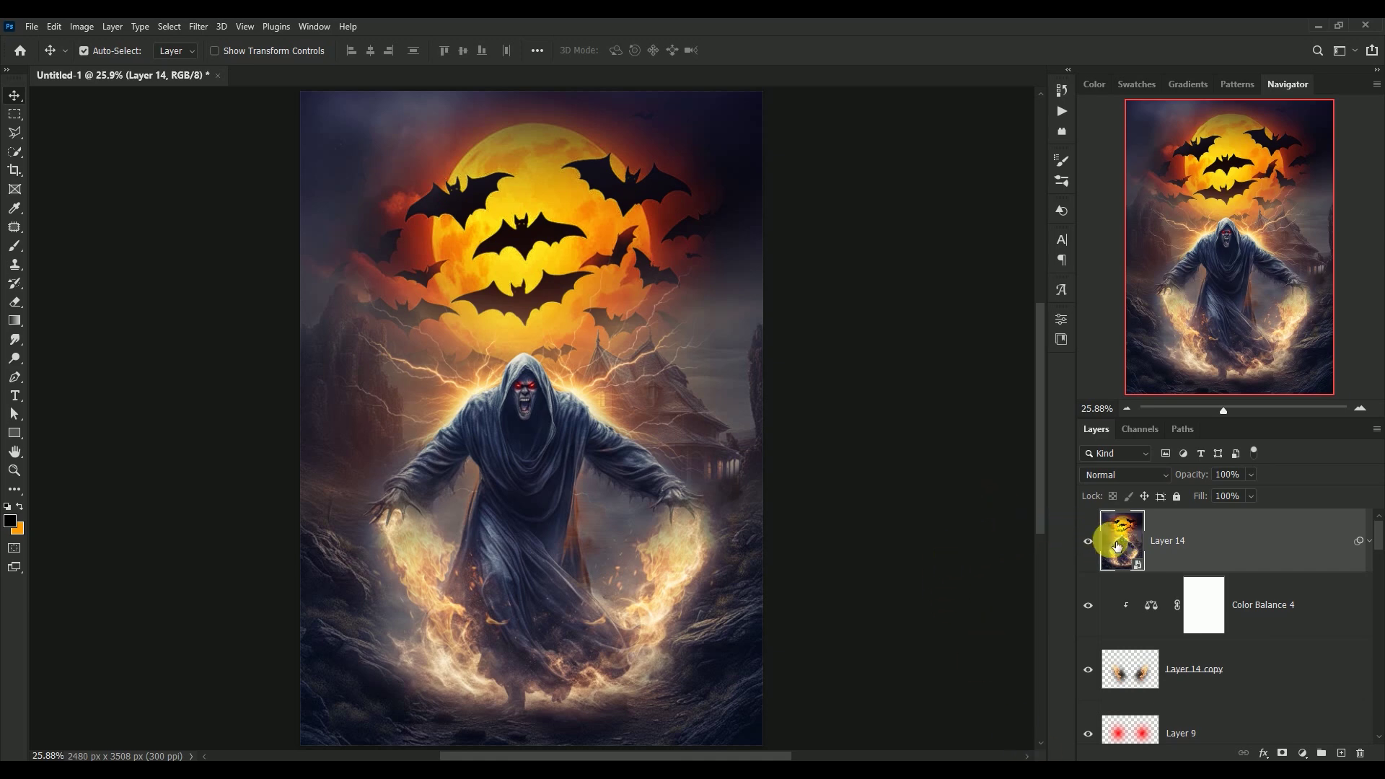
key(ctrl)
key(ctrl+shift+alt+e)
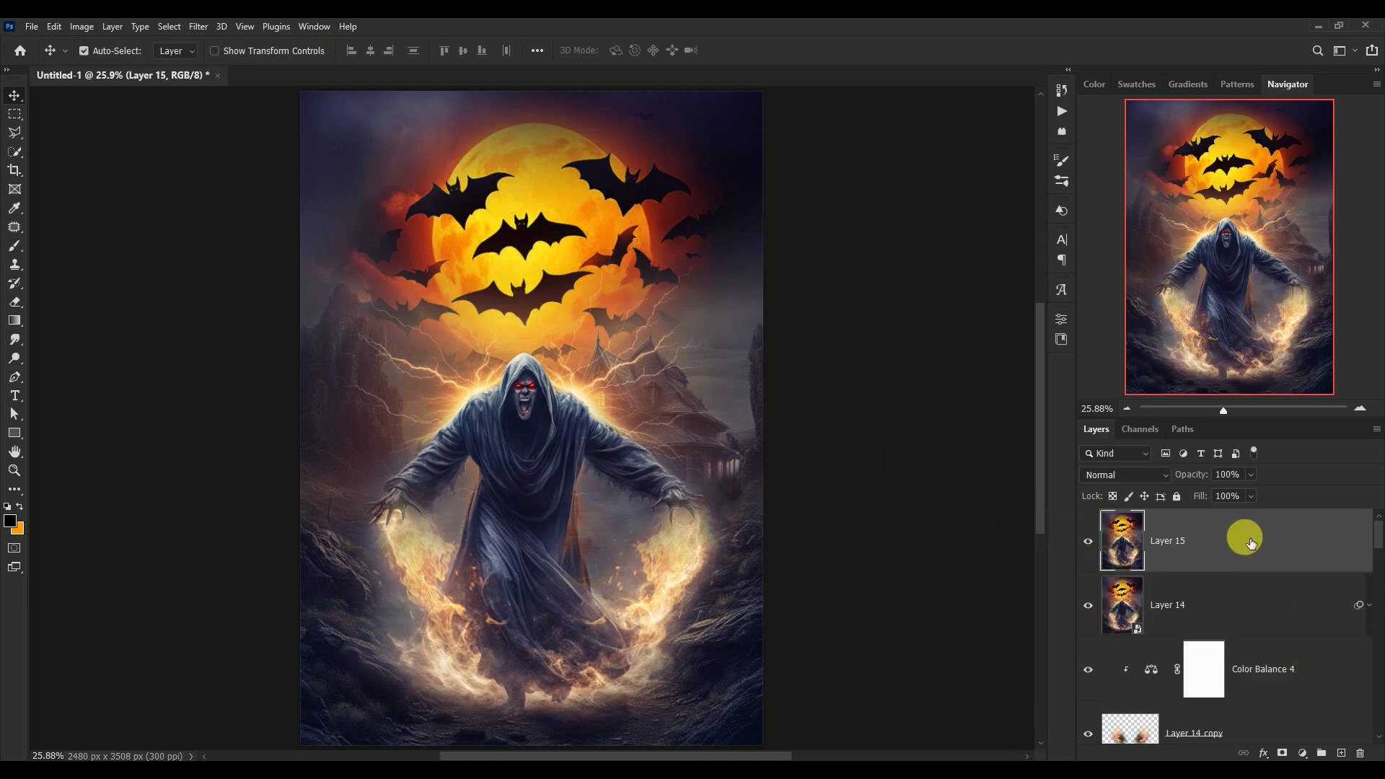
right_click(1240, 537)
click(1193, 352)
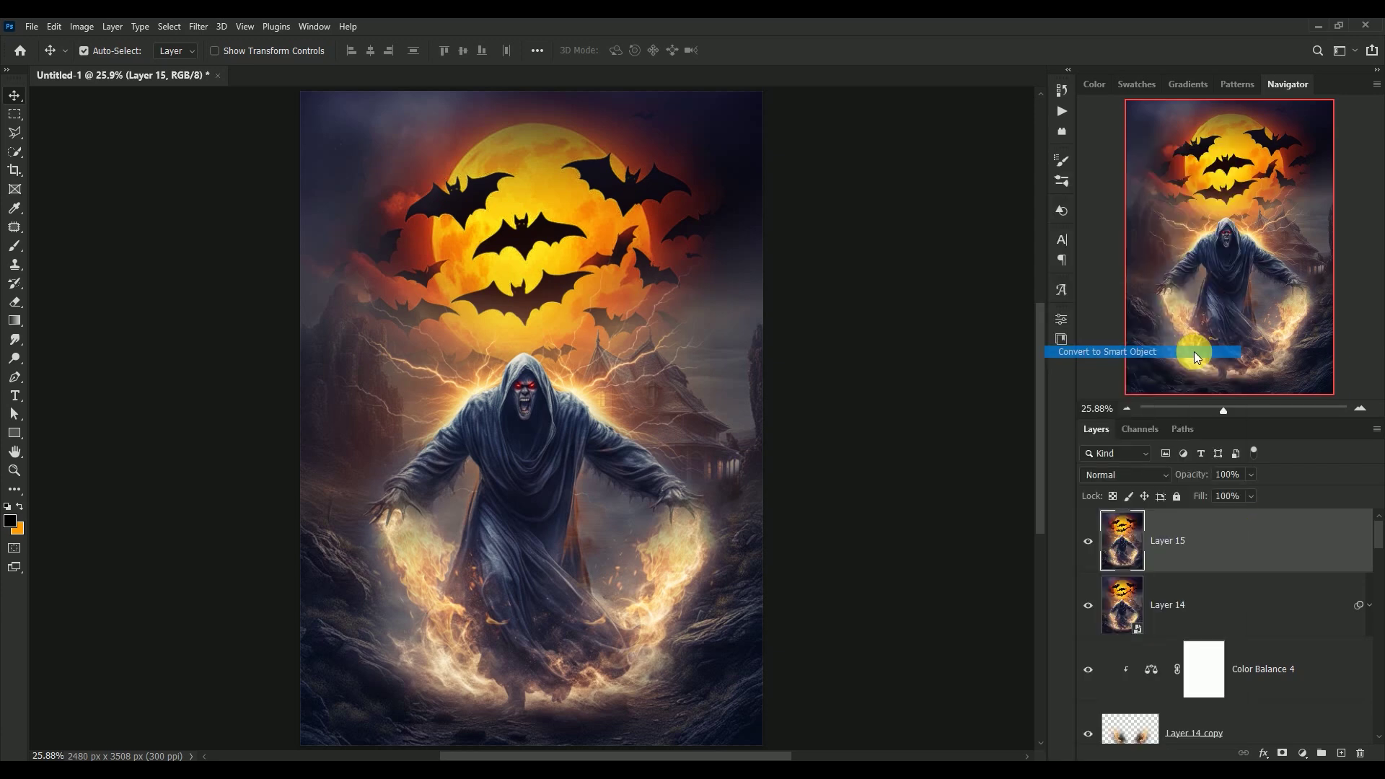
- In Camera Raw, set Tint +24, Highlights -35 and Shadows +32
click(198, 26)
key(ctrl+shift+a)
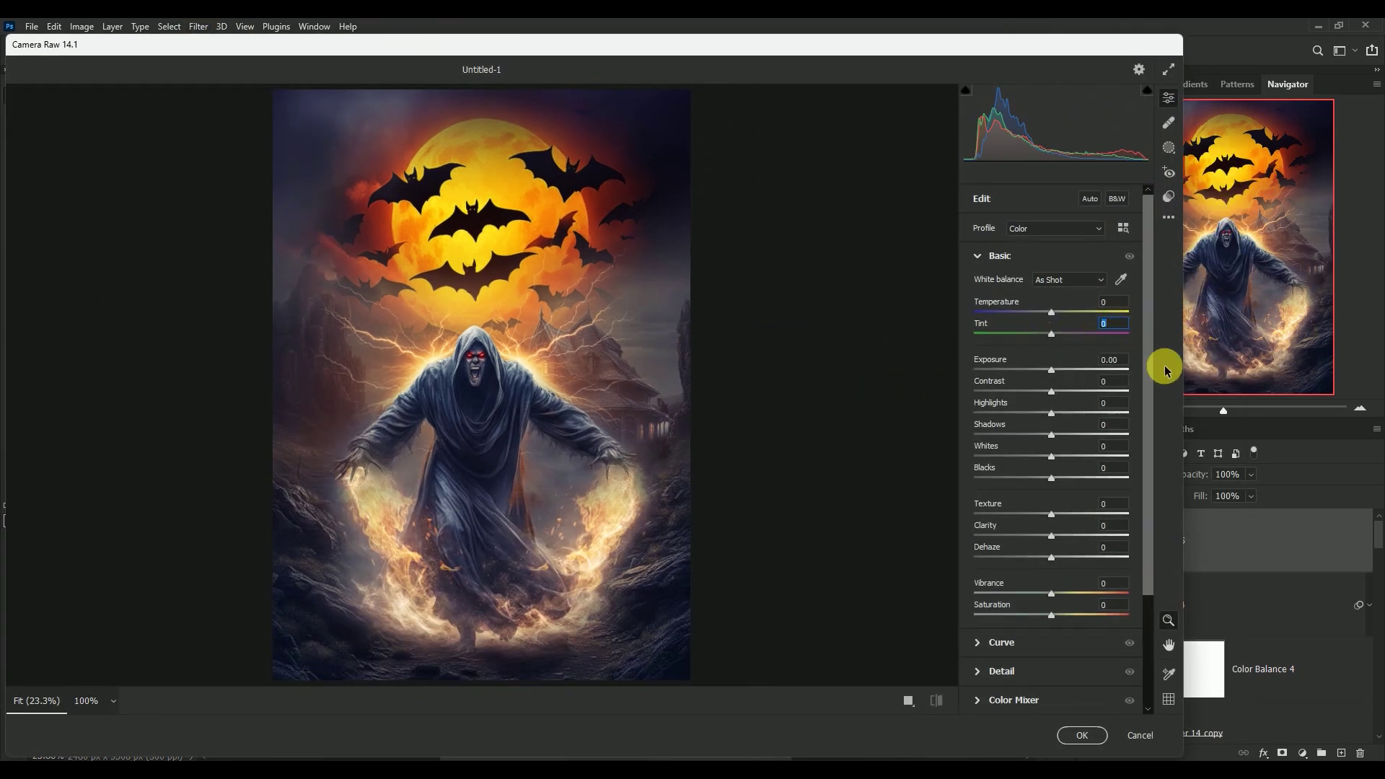
text(24)
key(Tab)
key(Tab)
key(Tab)
text(35)
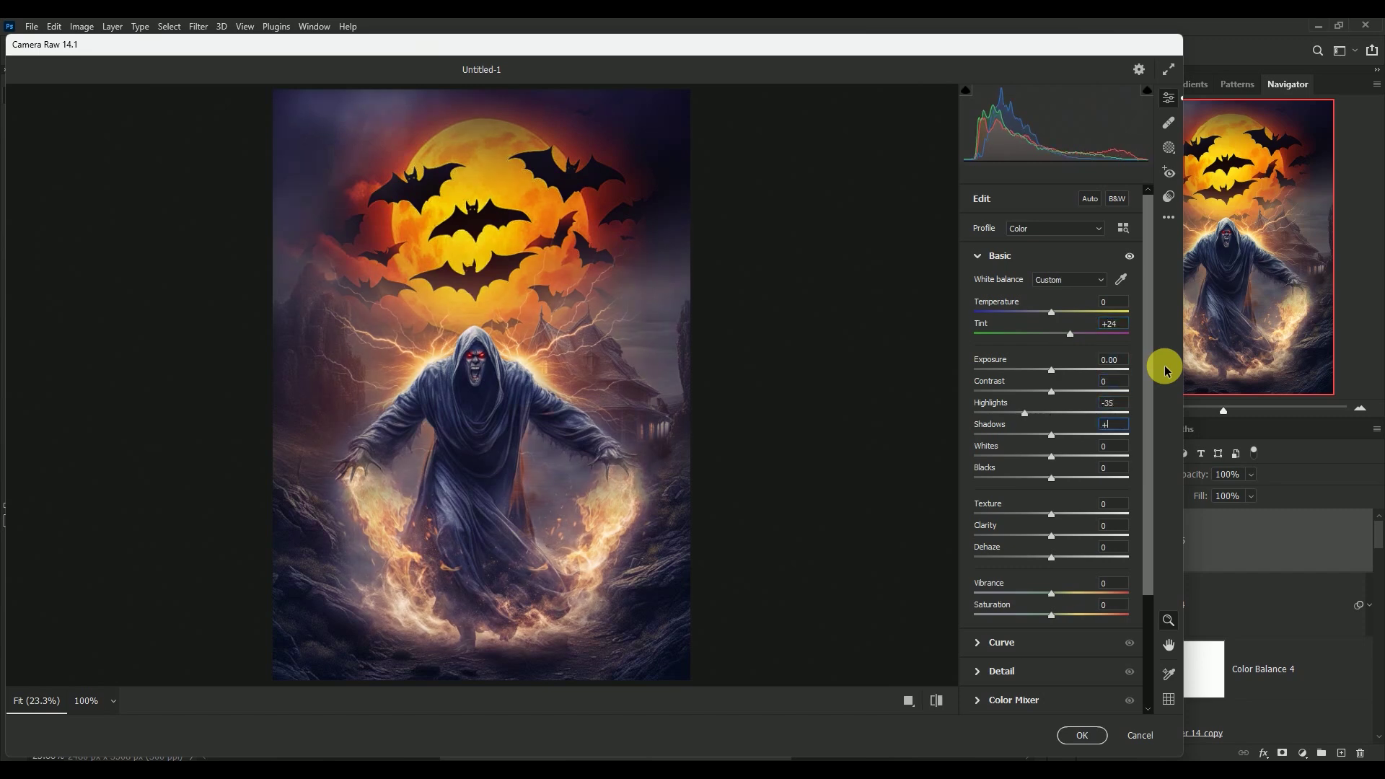
text(32)
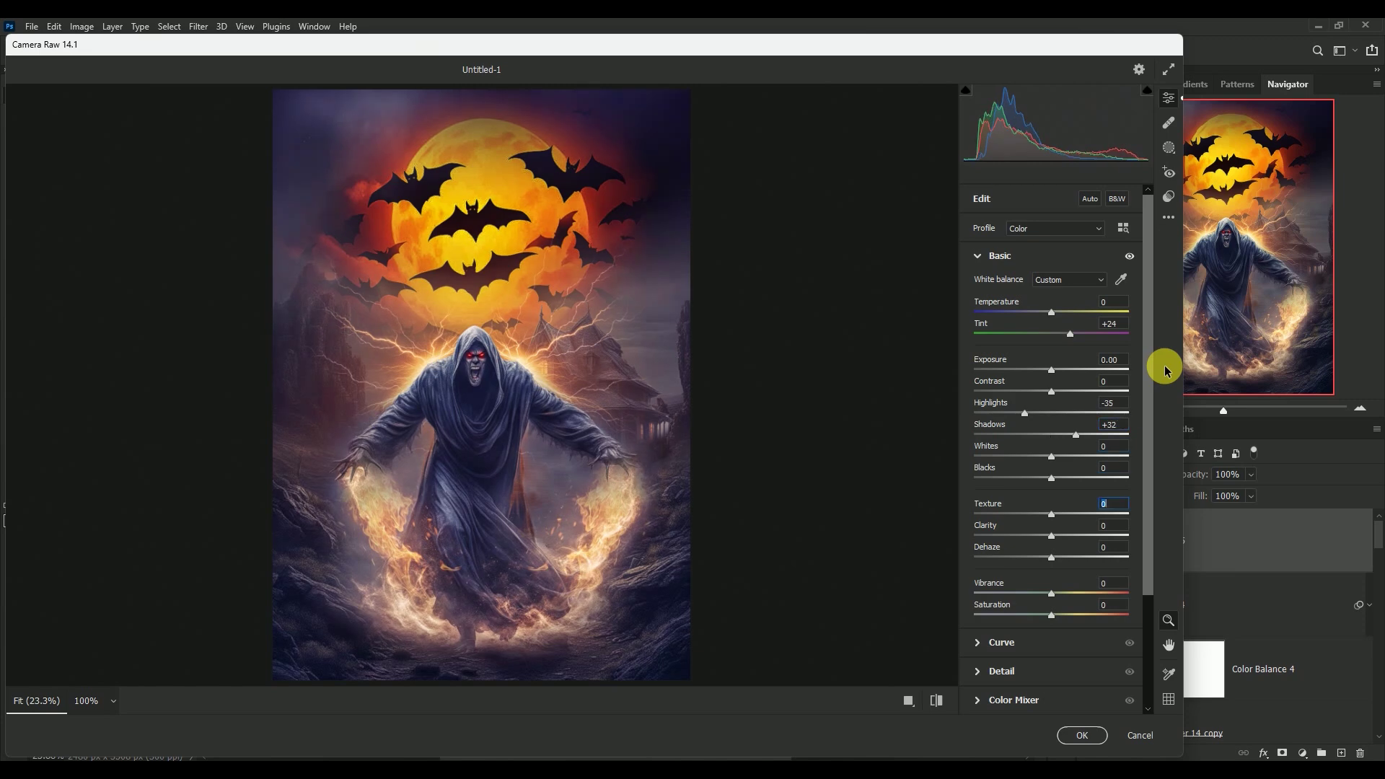
key(Tab)
- Raise Sharpening to 100 and set Vignetting to -35
scroll(1147, 404, down, 1)
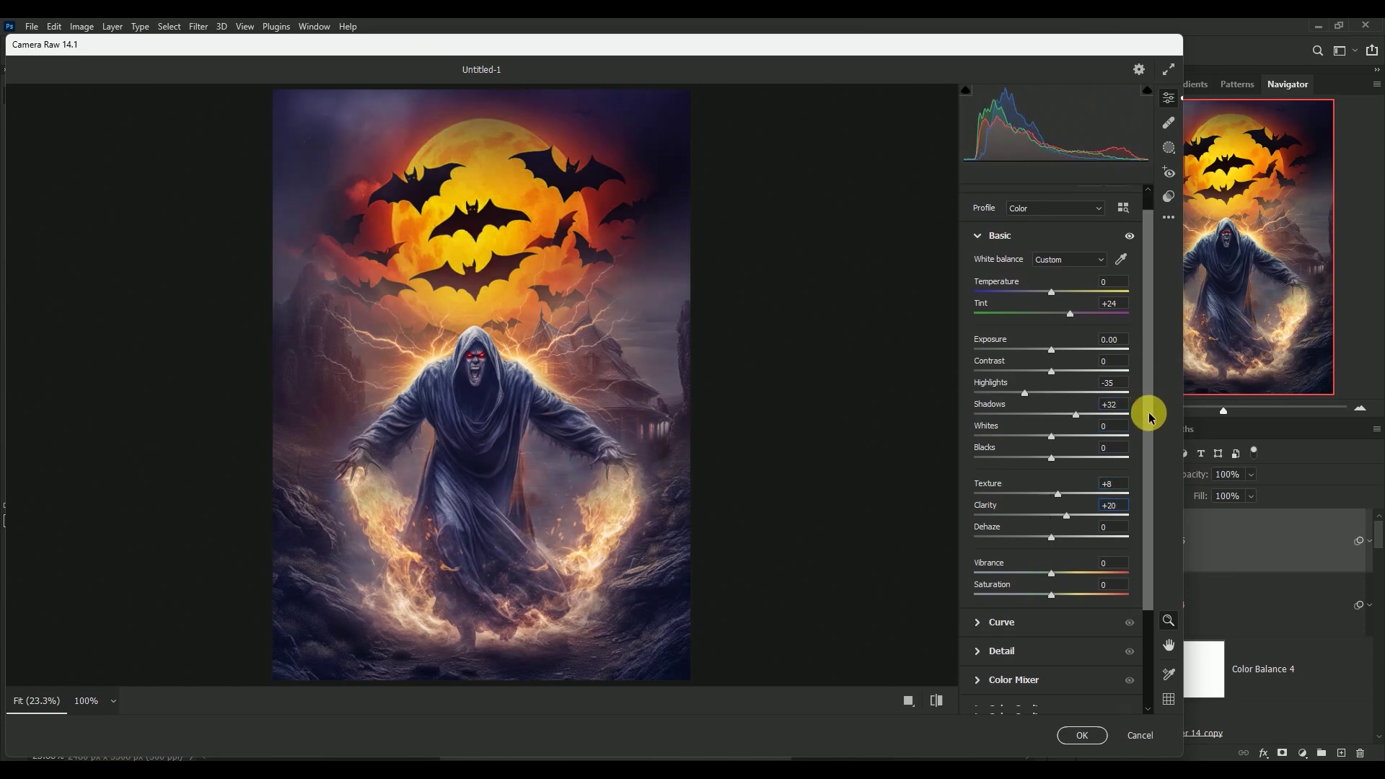
scroll(1147, 411, down, 4)
click(1017, 528)
click(1098, 337)
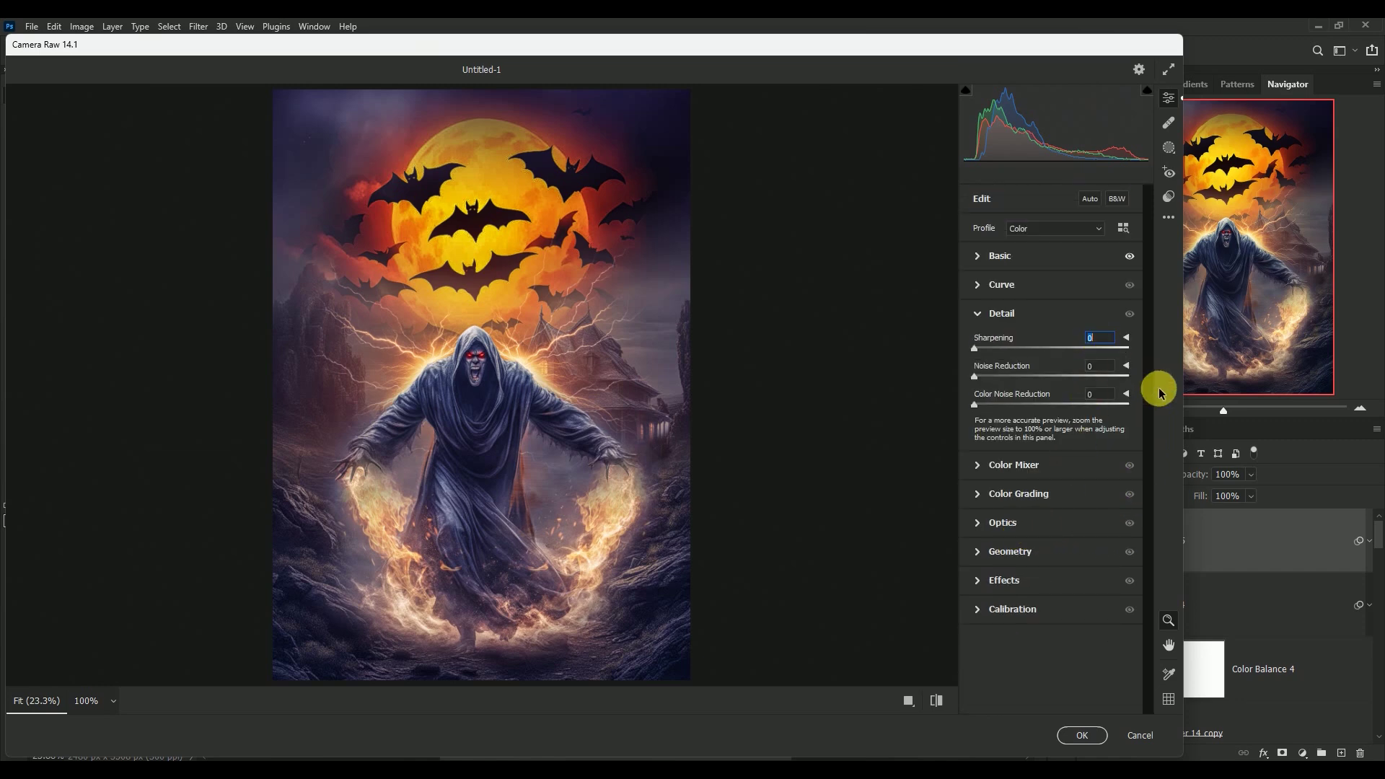
text(100)
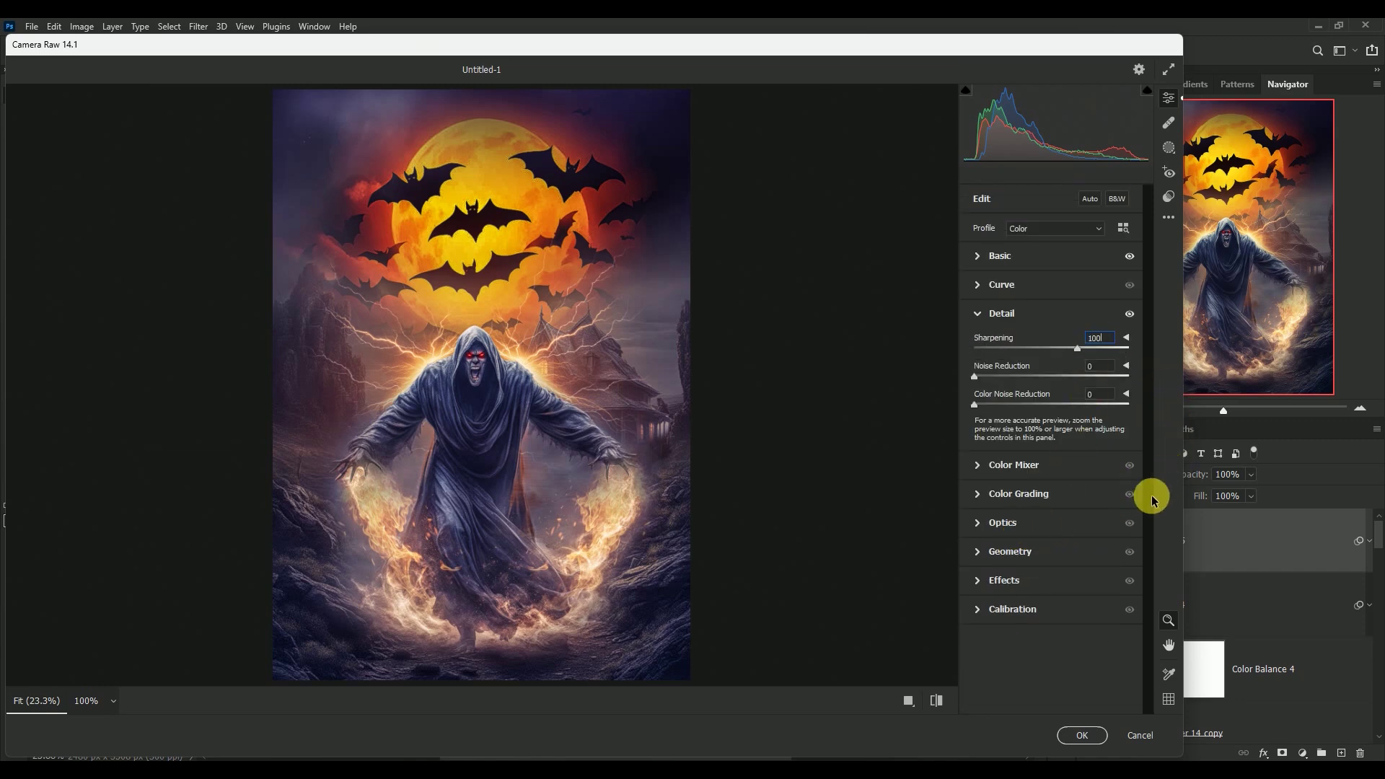
click(1013, 578)
click(1104, 517)
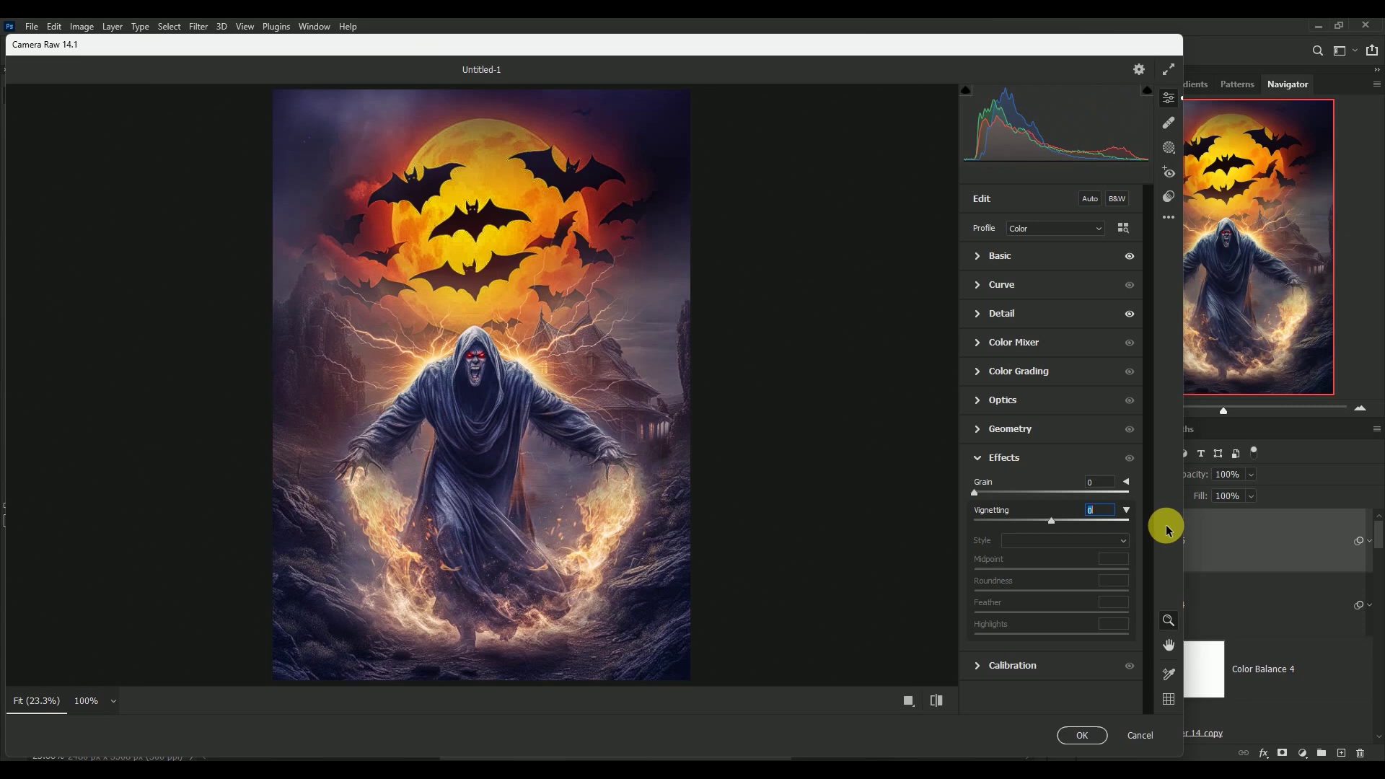
text(-35)
key(Return)
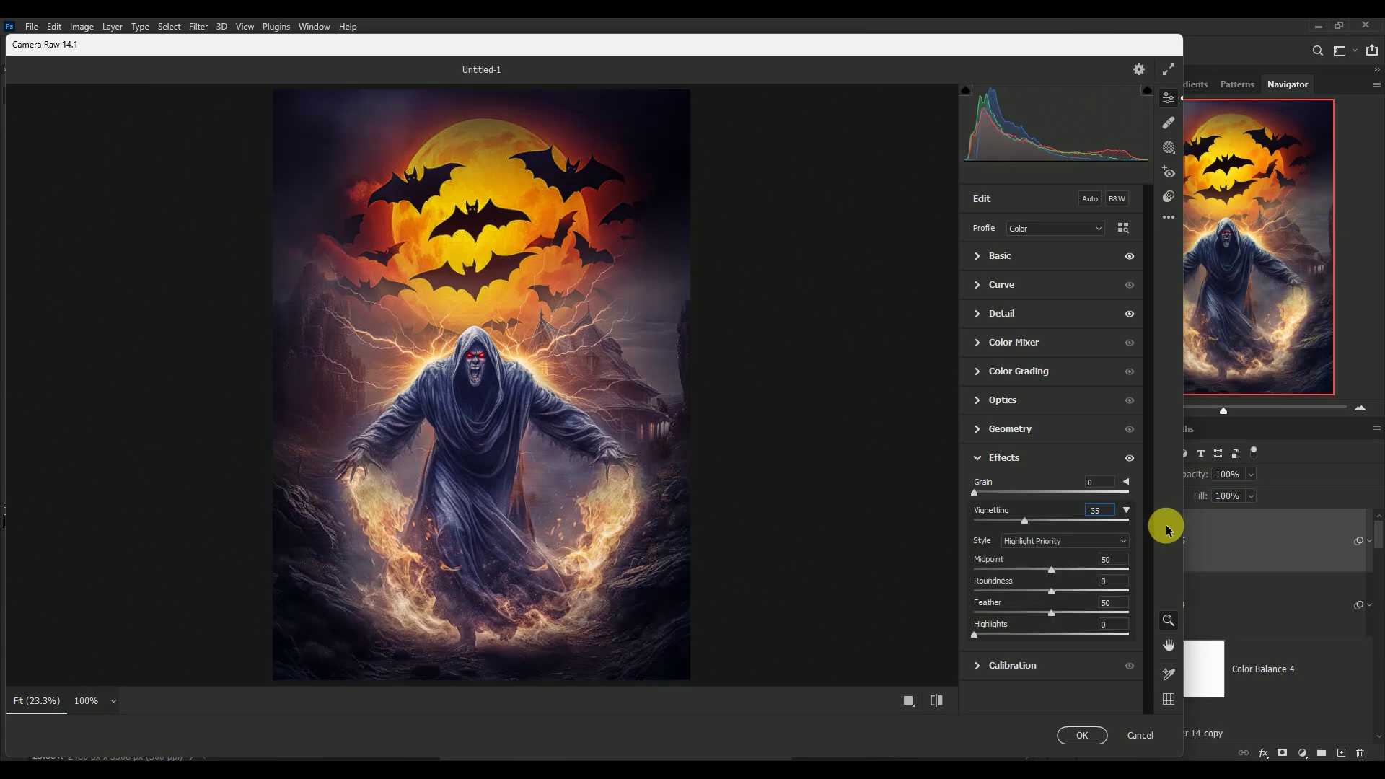
- Give the vignette roundness -28 and feather 74, then apply the Camera Raw filter
click(1118, 580)
text(28)
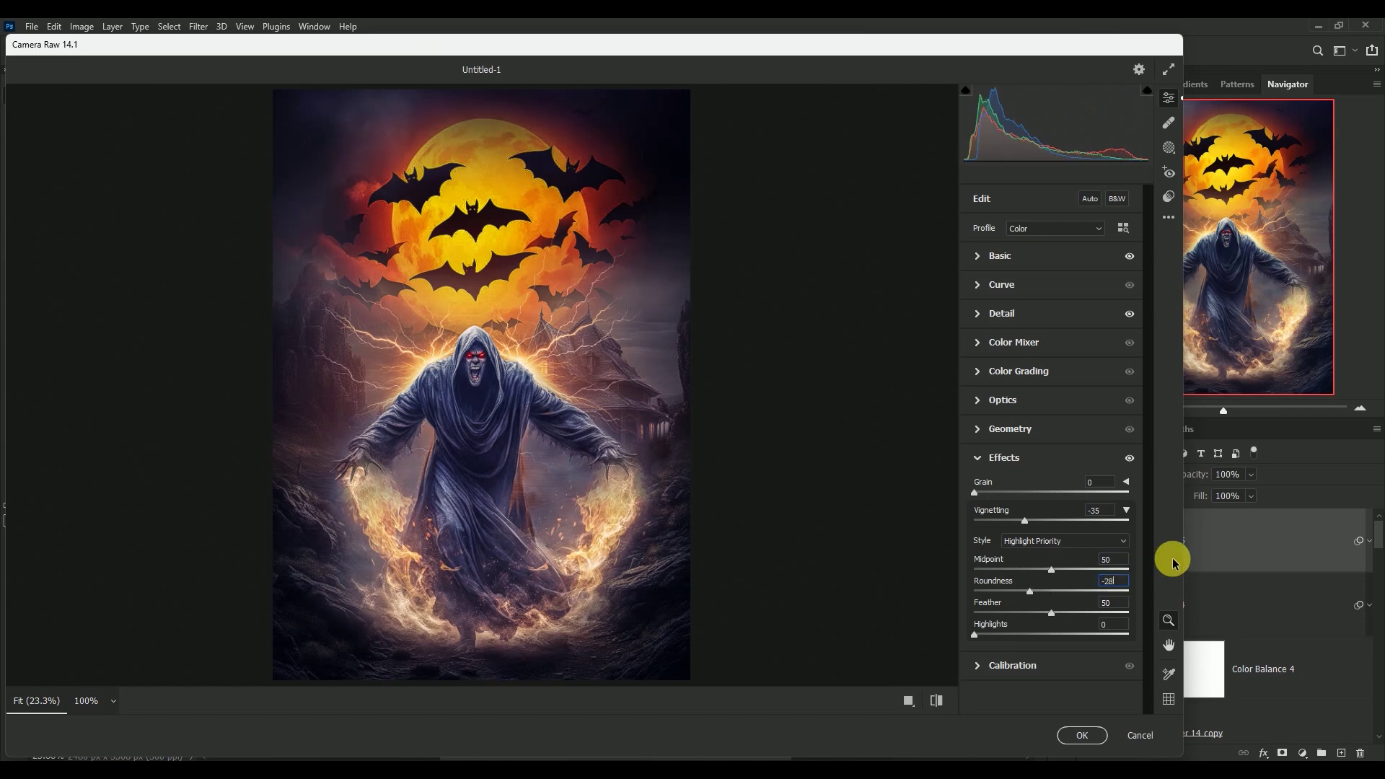
key(Tab)
text(74)
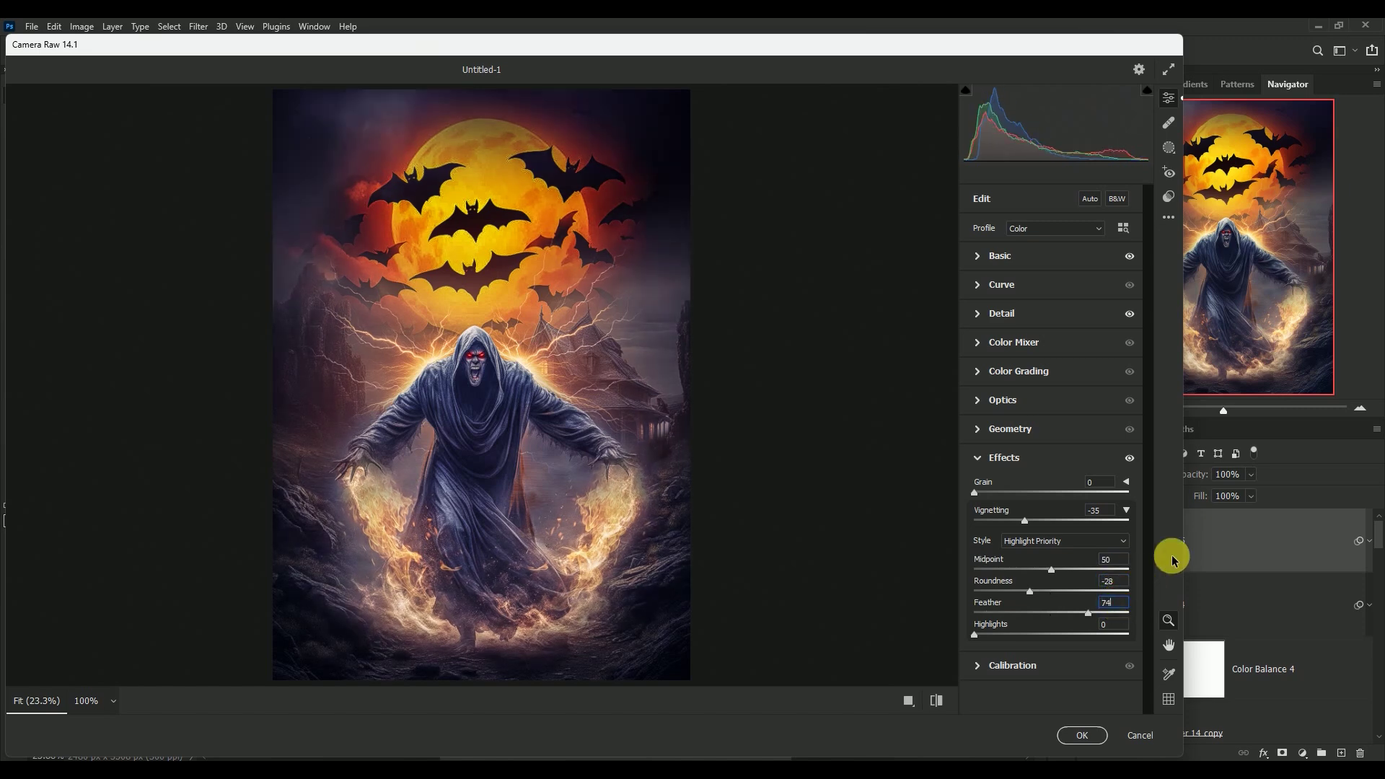
key(Tab)
text(1)
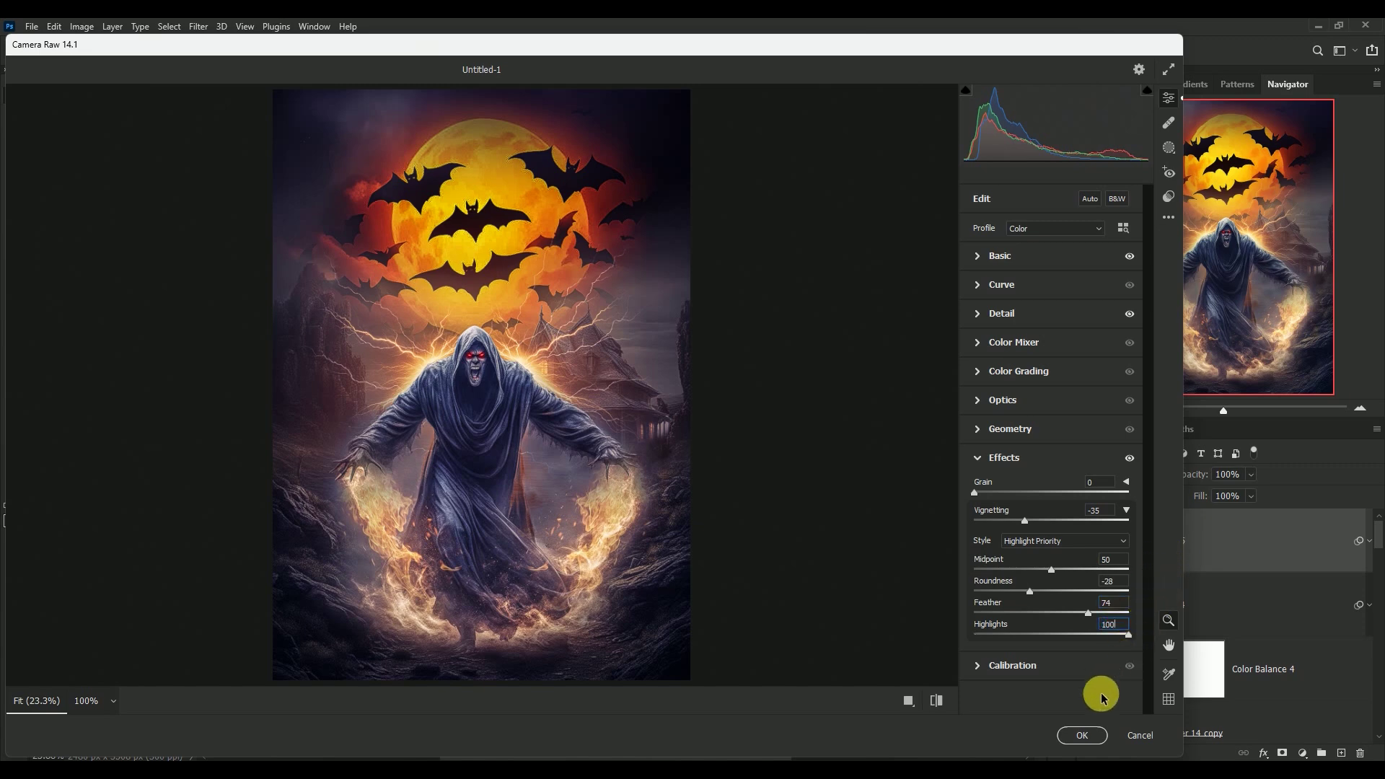
click(1081, 734)
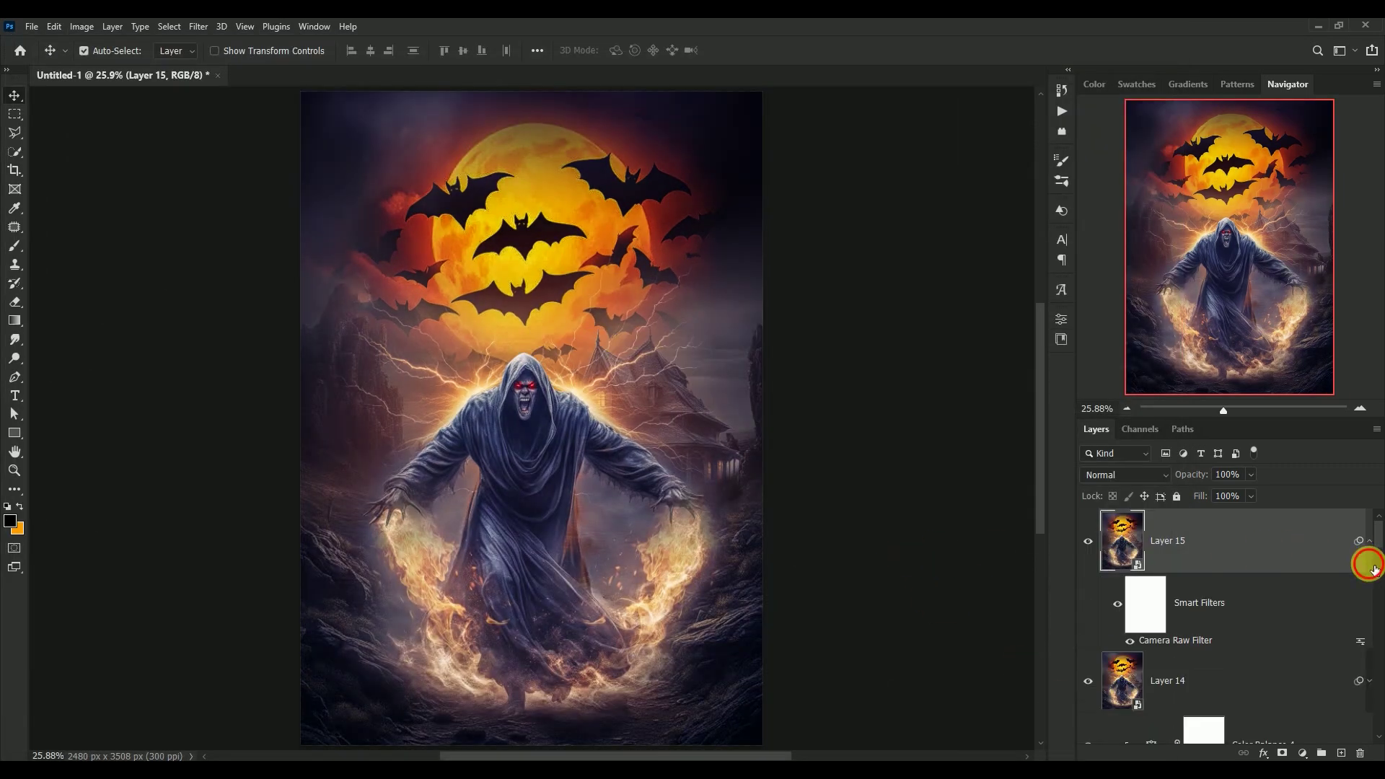
- Add a Color Lookup adjustment layer that uses the Soft_Warming.look 3D LUT
click(1369, 541)
click(1089, 542)
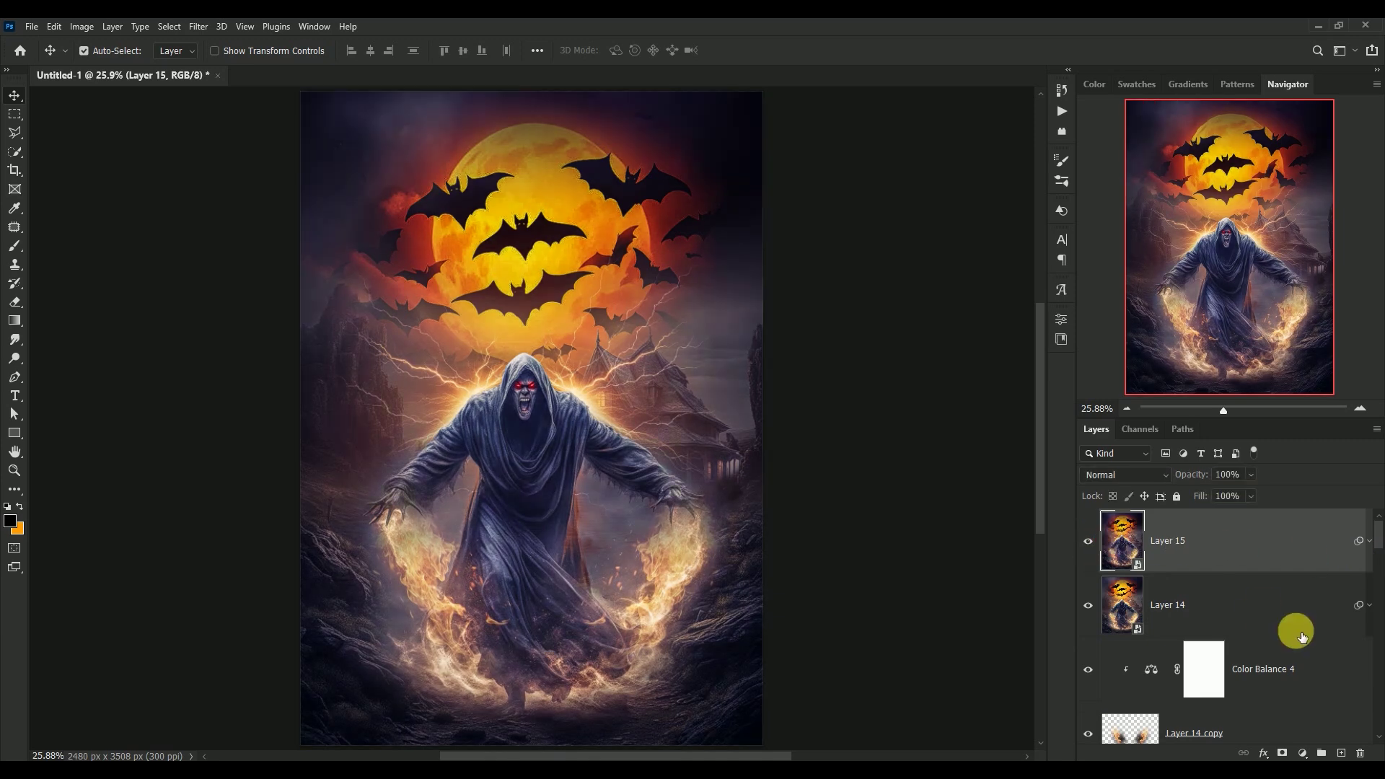
click(1302, 753)
click(1292, 672)
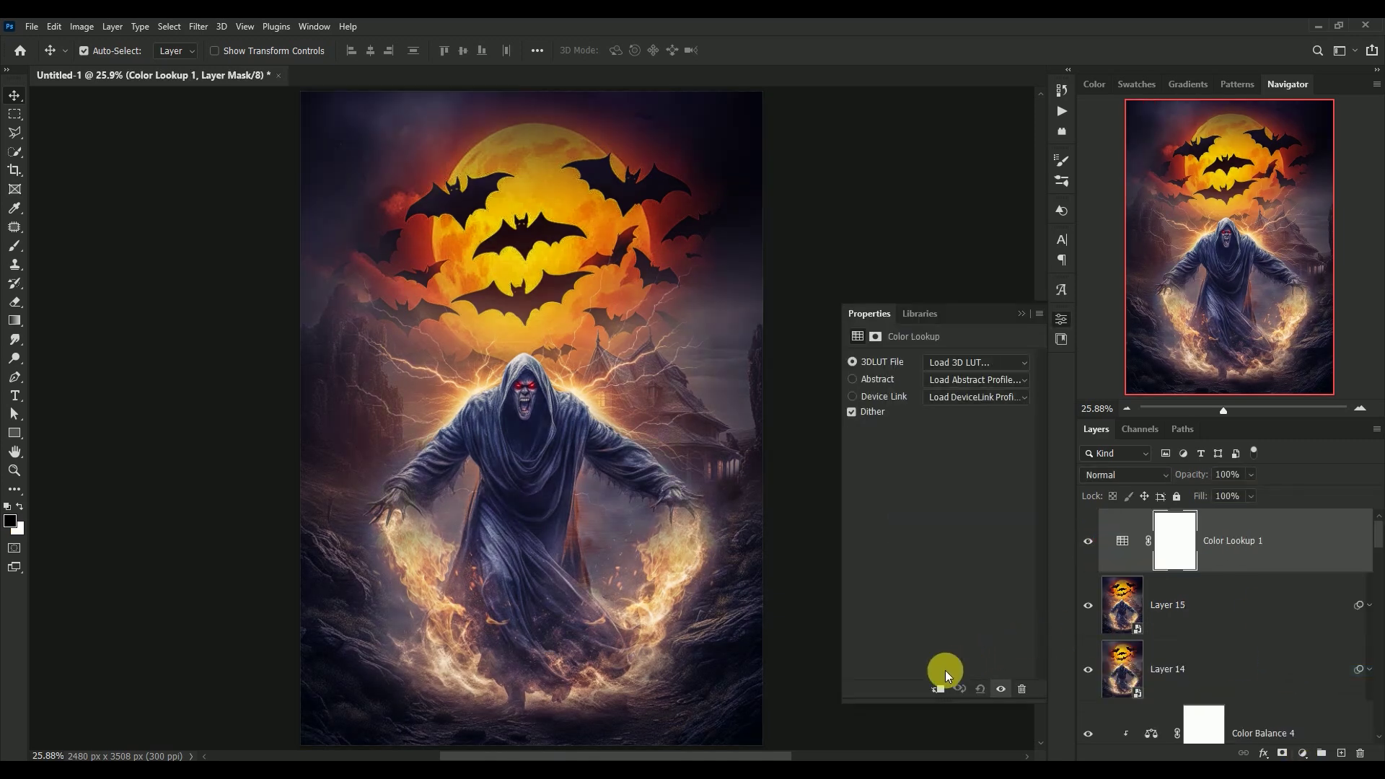
click(953, 363)
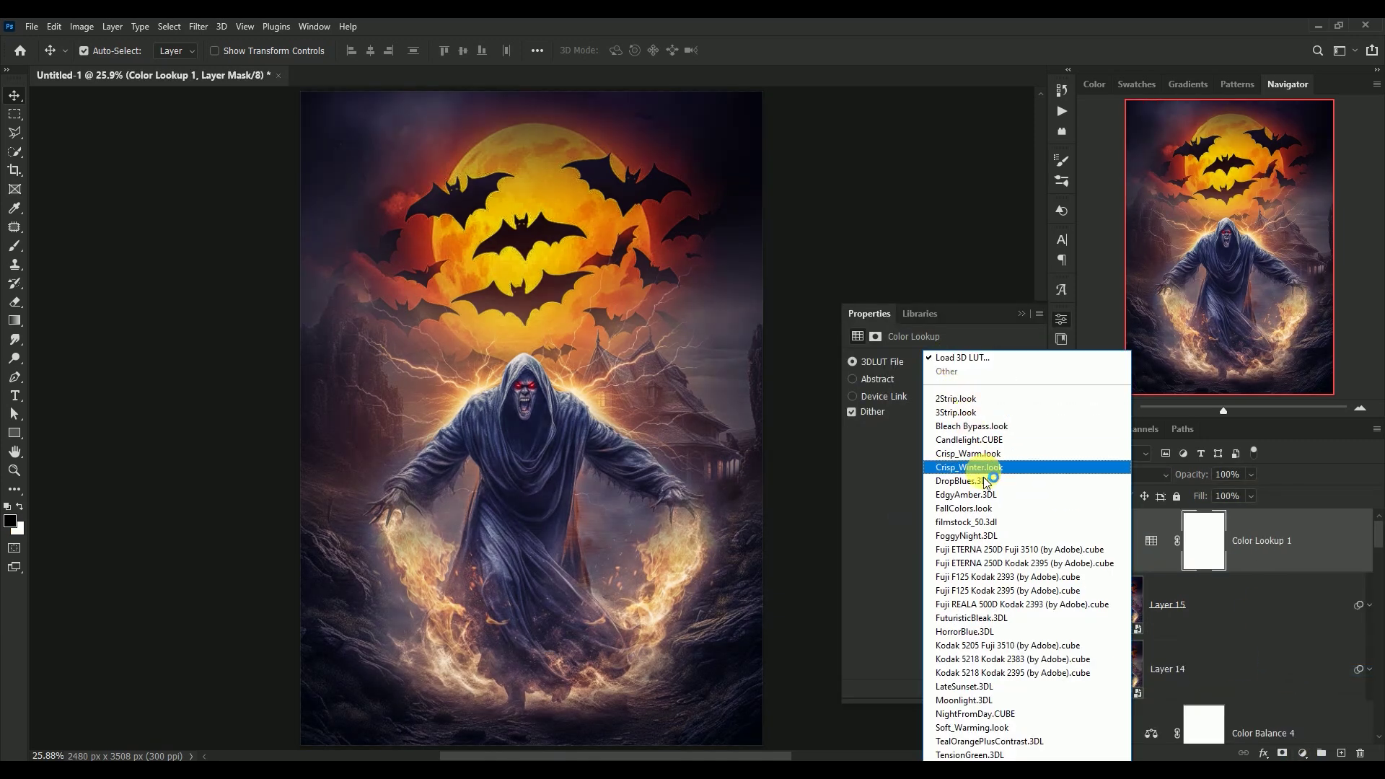
click(1003, 728)
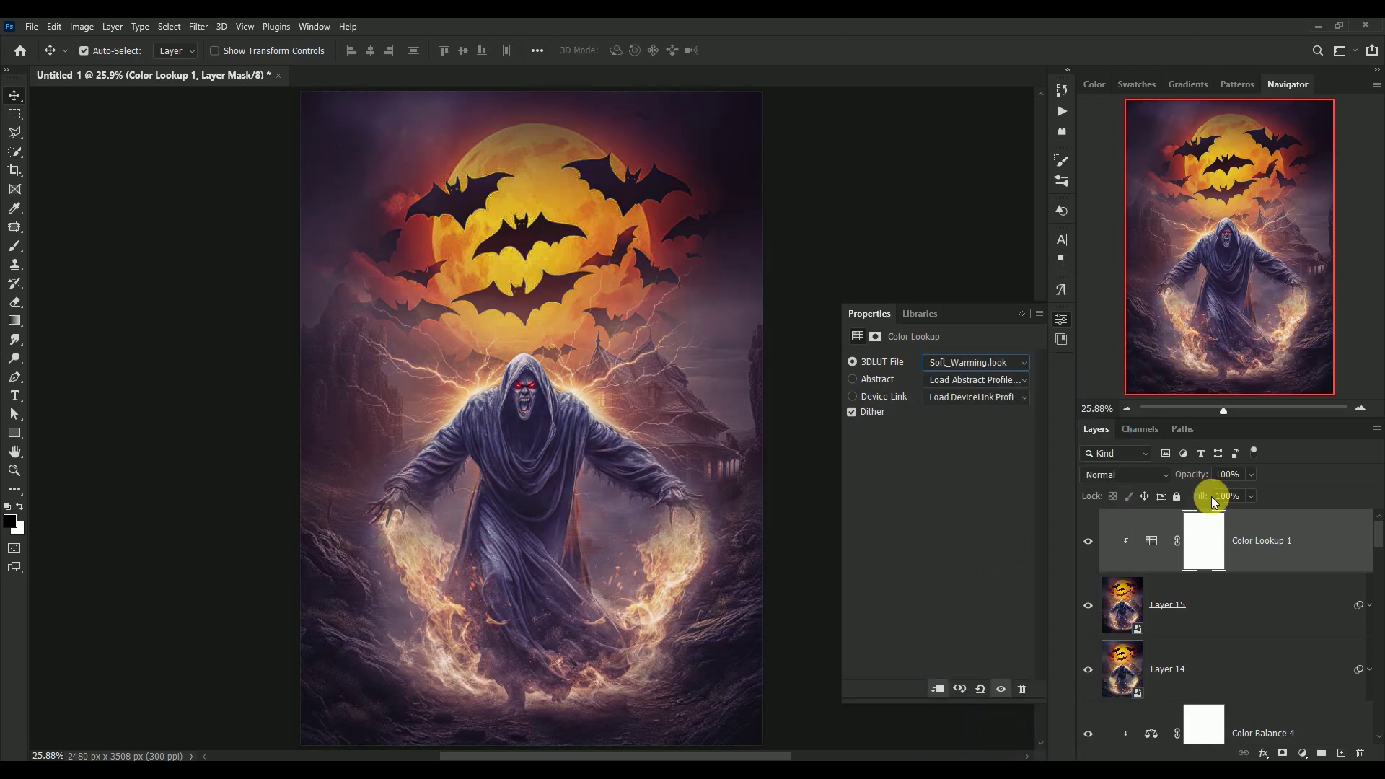
- Lower Color Lookup 1 to 20% opacity and toggle its visibility to compare the warm tint
click(1228, 475)
text(20)
key(Return)
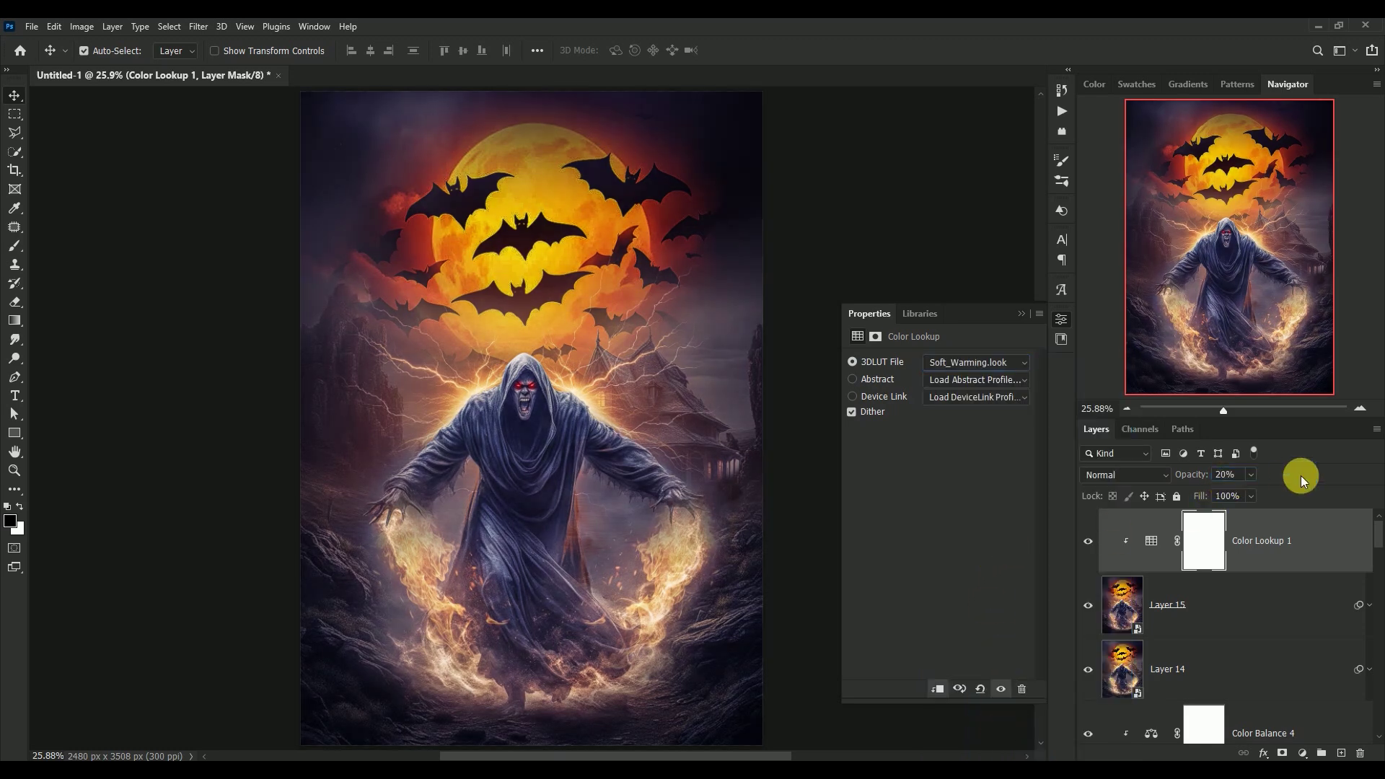
click(1022, 313)
click(1088, 541)
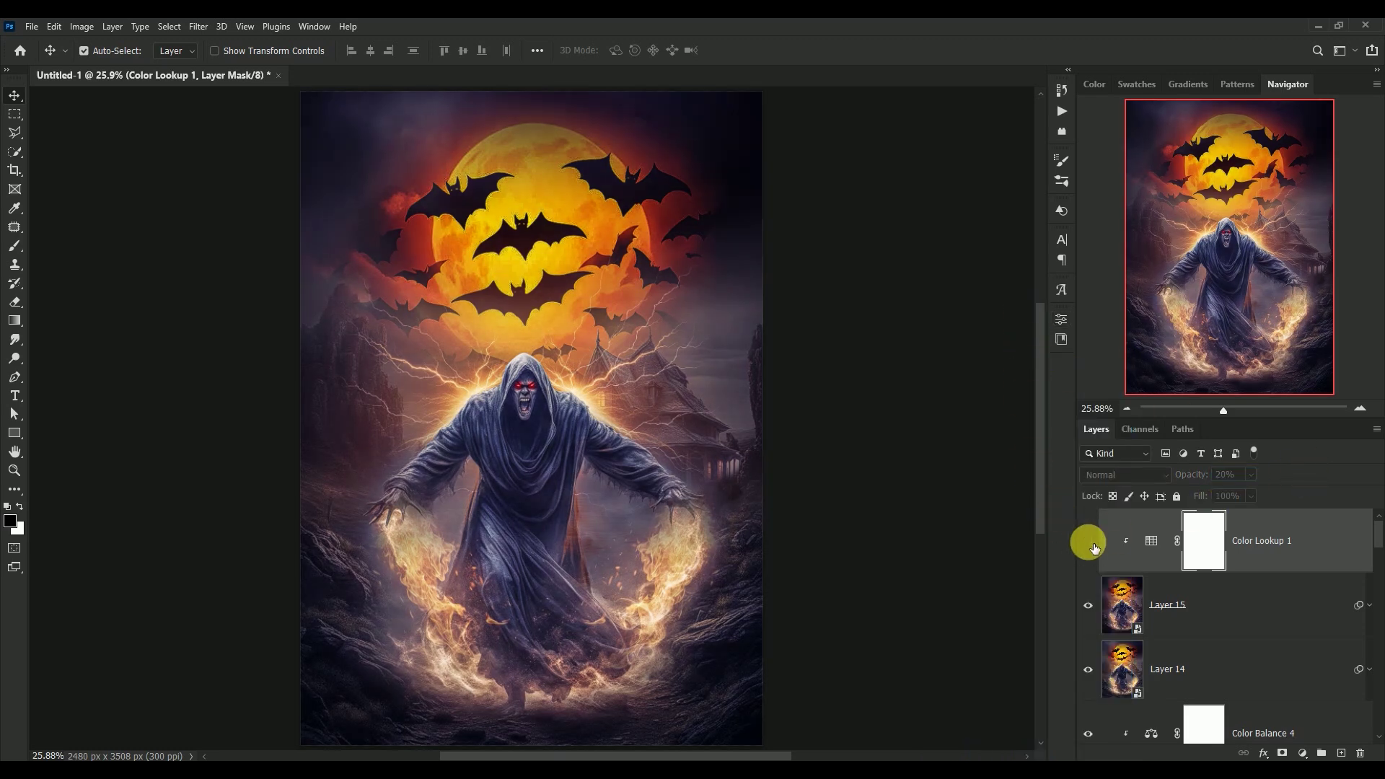
key(ctrl+minus)
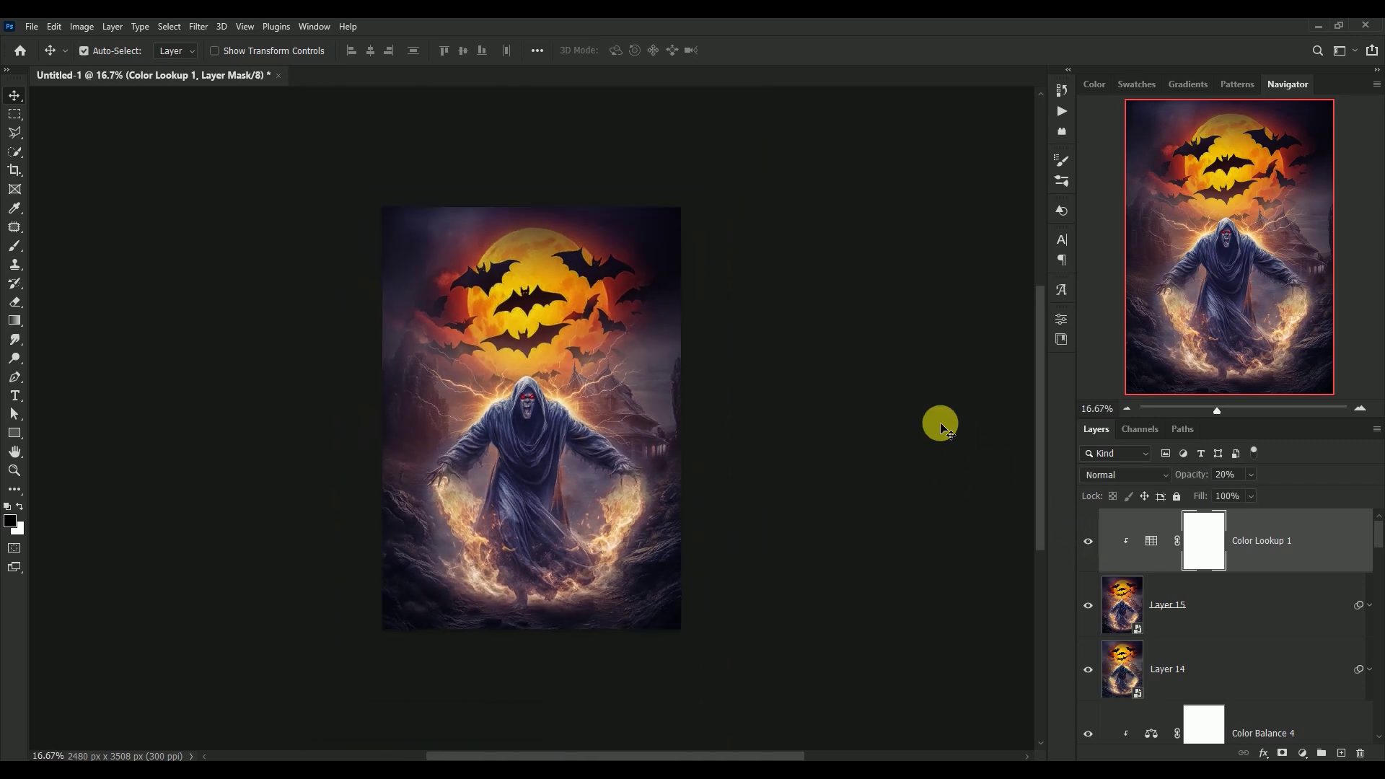
key(ctrl+plus)
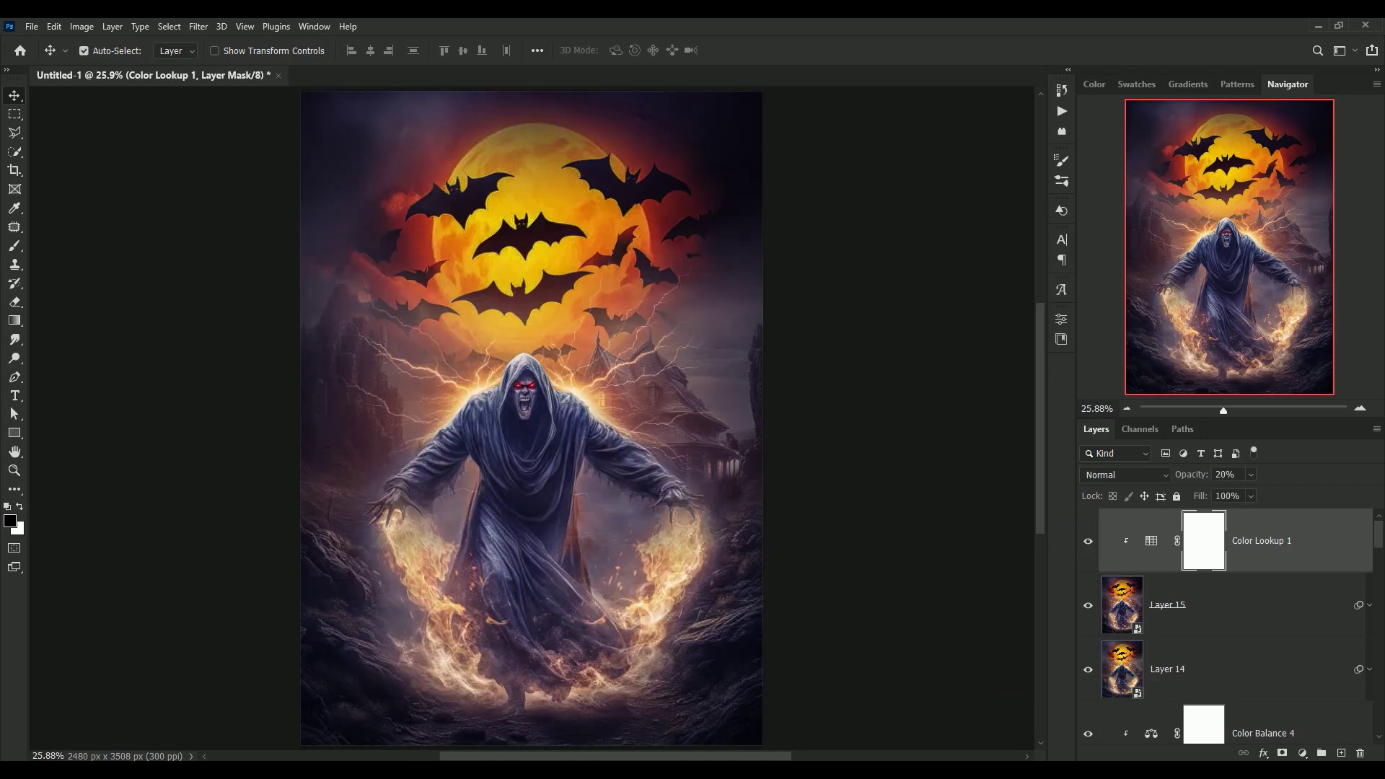